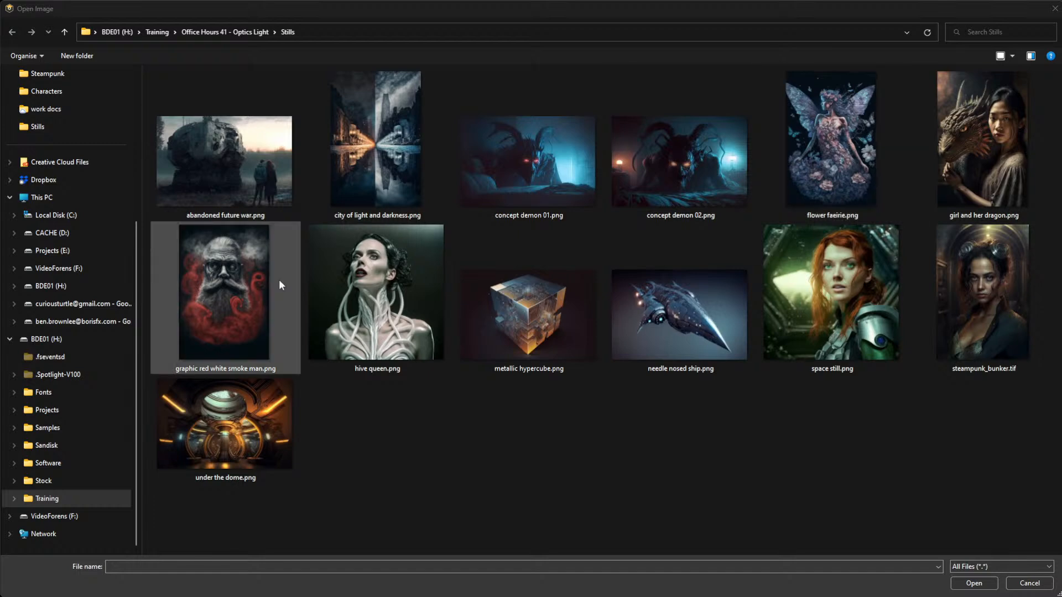
Open the image flower faerie.png from the Stills folder.
{"action": "double_click", "coordinate": [842, 144]}
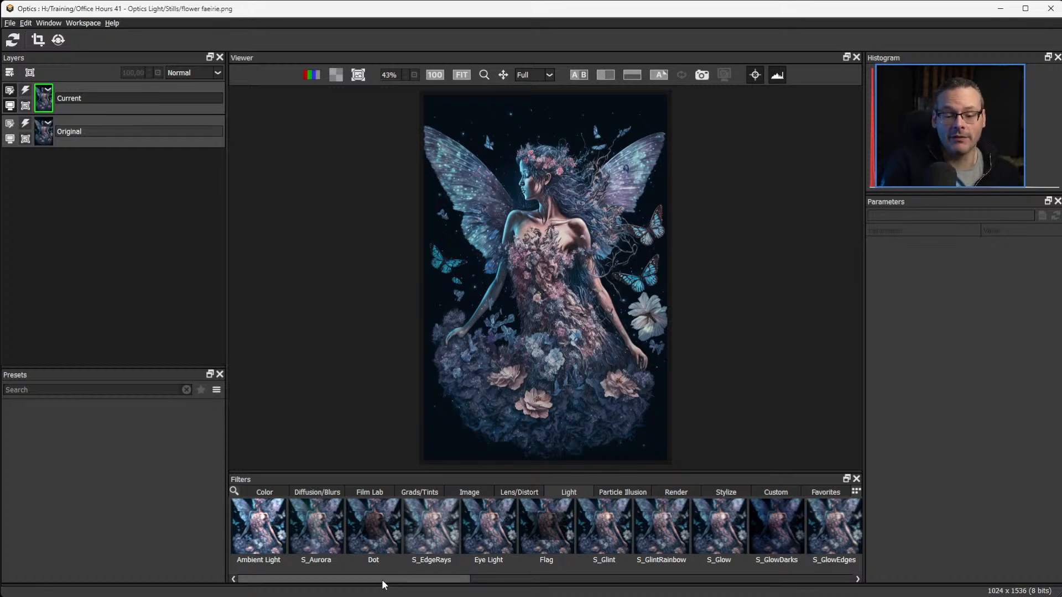
{"action": "left_click_drag", "start_coordinate": [379, 579], "coordinate": [261, 539]}
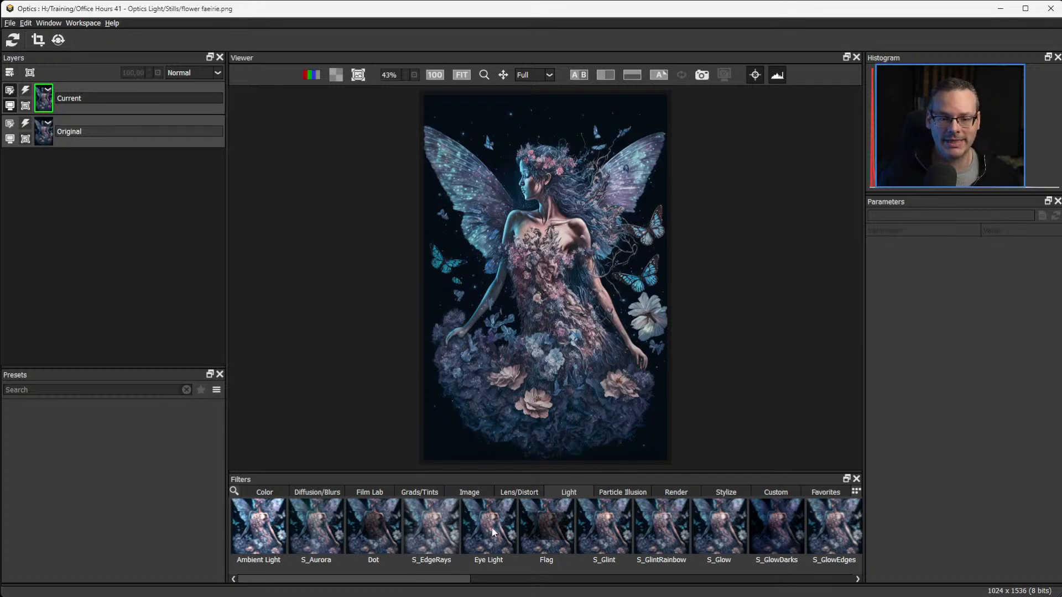
Apply the S_UltraGlow filter from the Light category to the faerie image.
{"action": "key", "text": "ctrl+equal"}
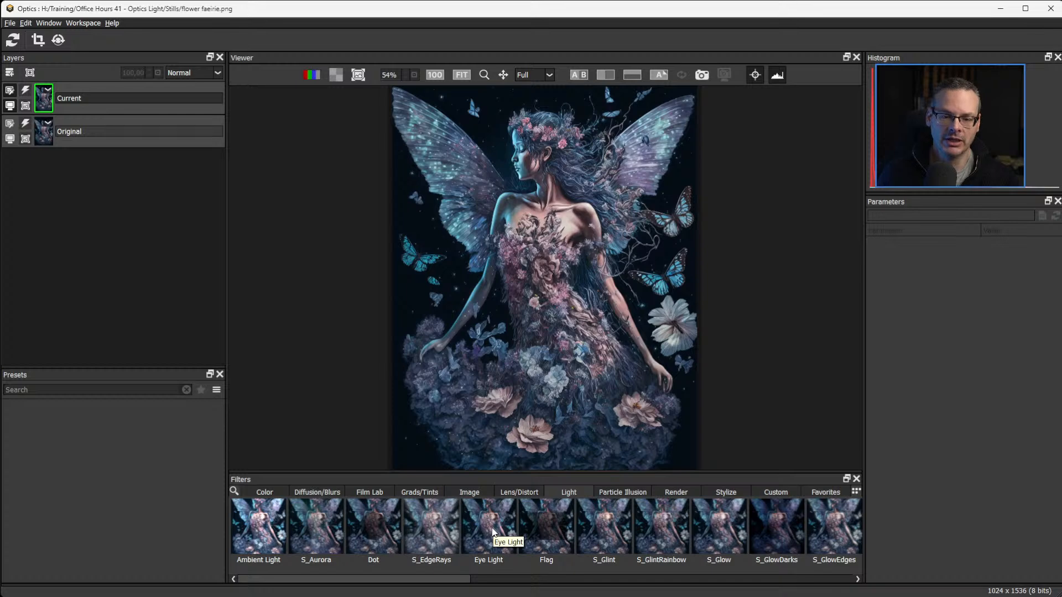
{"action": "key", "text": "ctrl+equal"}
{"action": "key", "text": "ctrl+equal"}
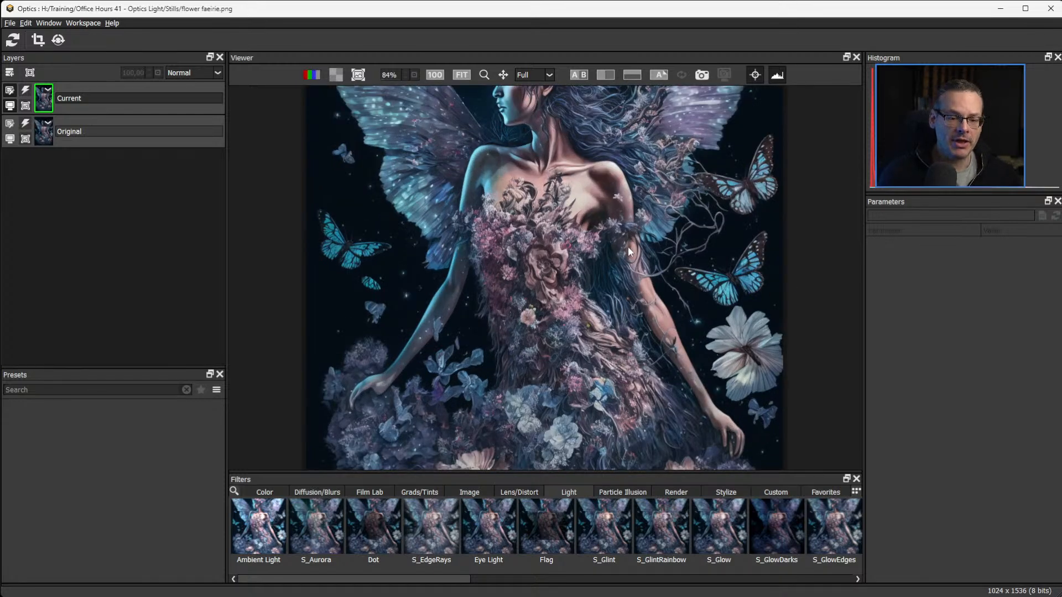
{"action": "left_click_drag", "start_coordinate": [619, 251], "coordinate": [640, 353]}
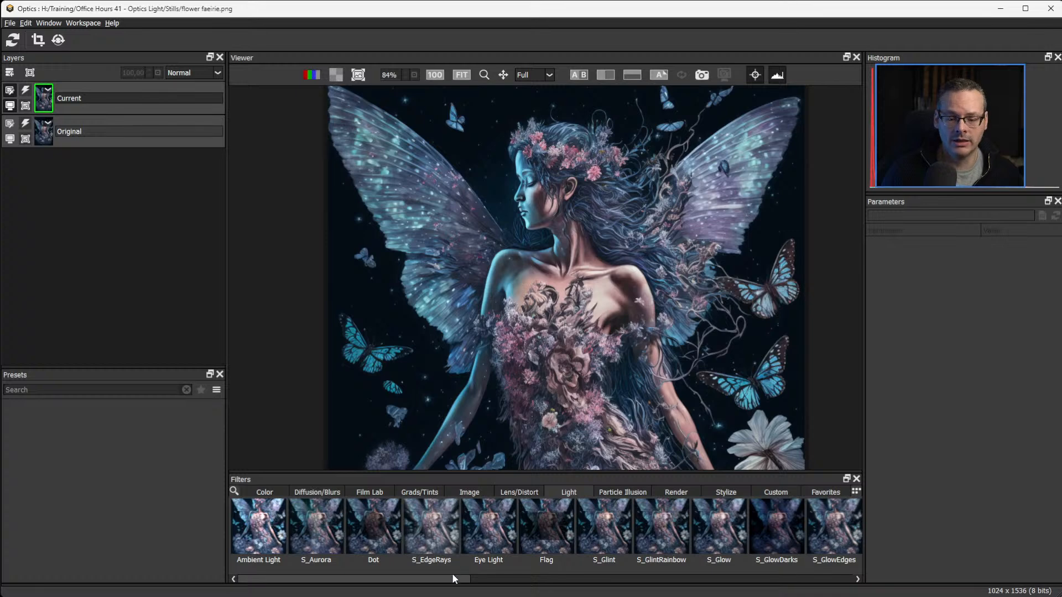
{"action": "left_click_drag", "start_coordinate": [452, 575], "coordinate": [853, 594]}
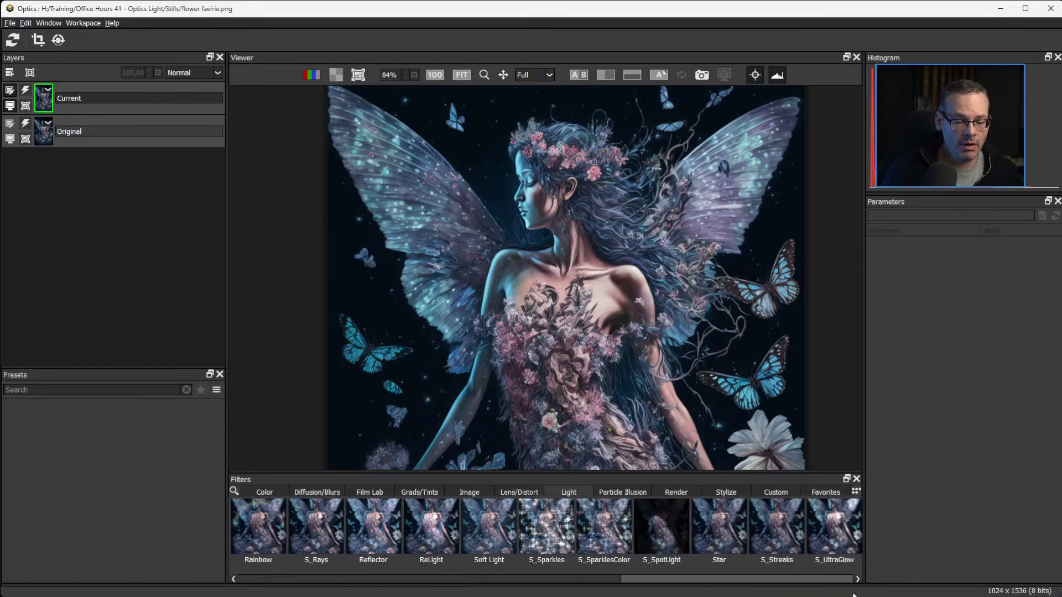
{"action": "left_click", "coordinate": [838, 537]}
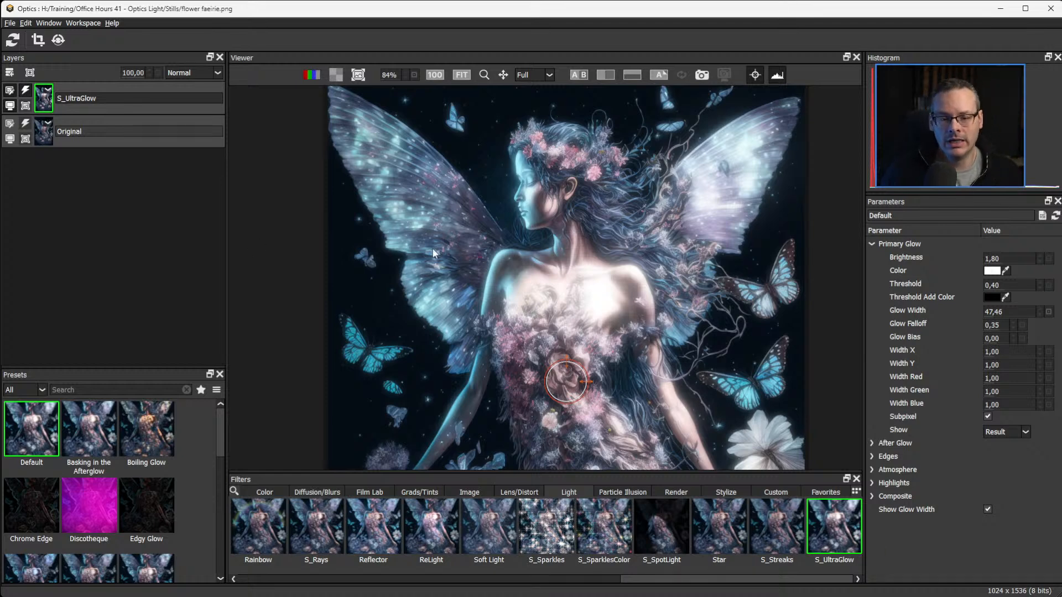
Try the S_UltraGlow presets Basking in the Afterglow, Boiling Glow, Edgy Glow, Discotheque, Chrome Edge and Full Reset on the image.
{"action": "left_click", "coordinate": [91, 429]}
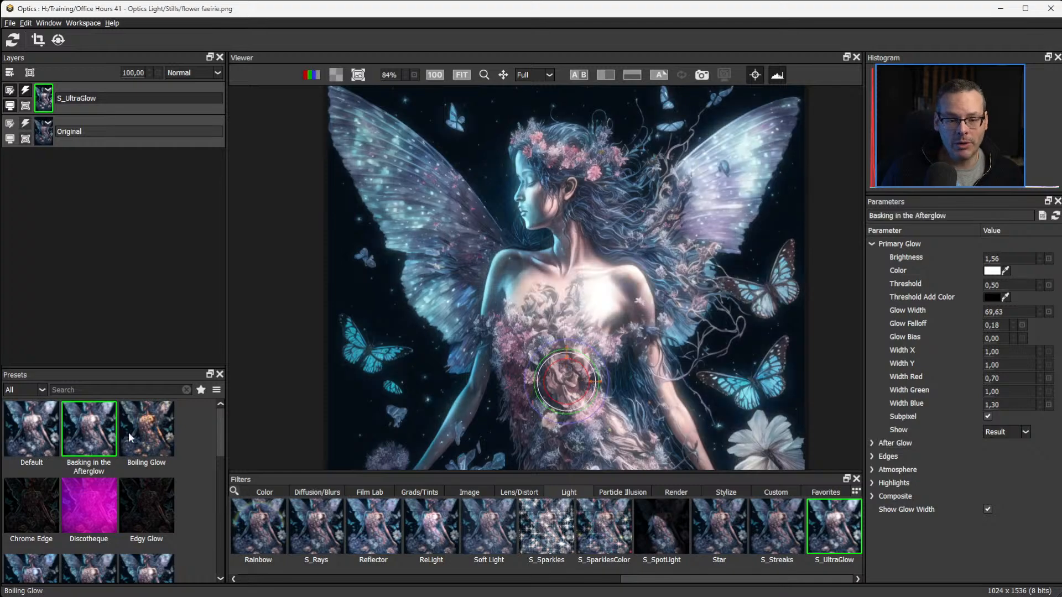
{"action": "left_click", "coordinate": [159, 439]}
{"action": "left_click", "coordinate": [139, 502]}
{"action": "left_click", "coordinate": [78, 503]}
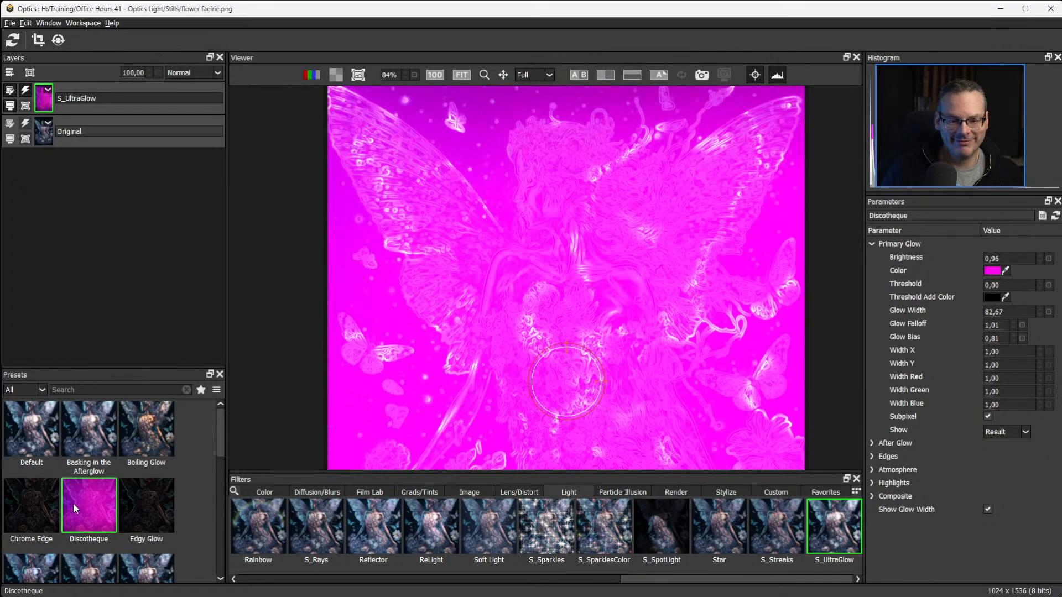
{"action": "left_click", "coordinate": [38, 515]}
{"action": "left_click", "coordinate": [88, 569]}
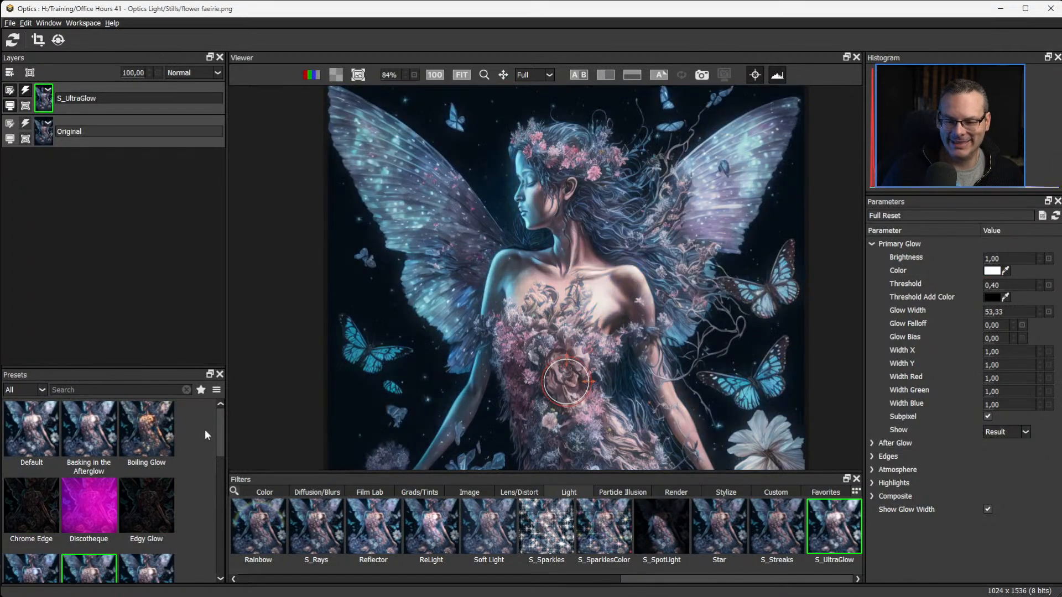
Try further S_UltraGlow presets on the image: Magic Mist, Light Sweep, Neon, Panther and Peasouper.
{"action": "scroll", "coordinate": [205, 429], "scroll_direction": "down", "scroll_amount": 1}
{"action": "scroll", "coordinate": [220, 427], "scroll_direction": "down", "scroll_amount": 3}
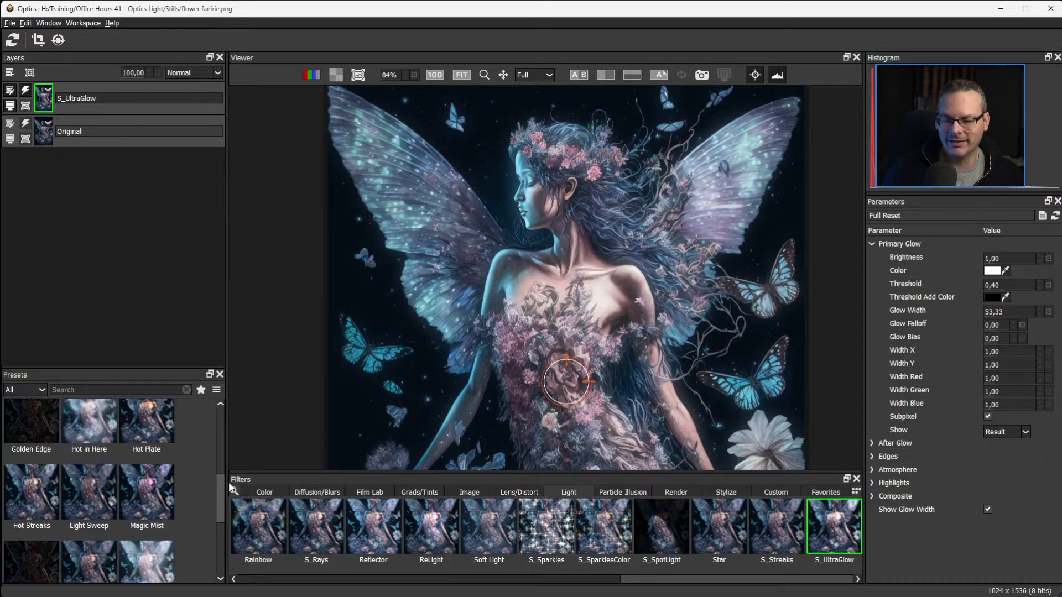
{"action": "left_click", "coordinate": [145, 490]}
{"action": "left_click", "coordinate": [85, 493]}
{"action": "left_click", "coordinate": [35, 522]}
{"action": "left_click", "coordinate": [52, 549]}
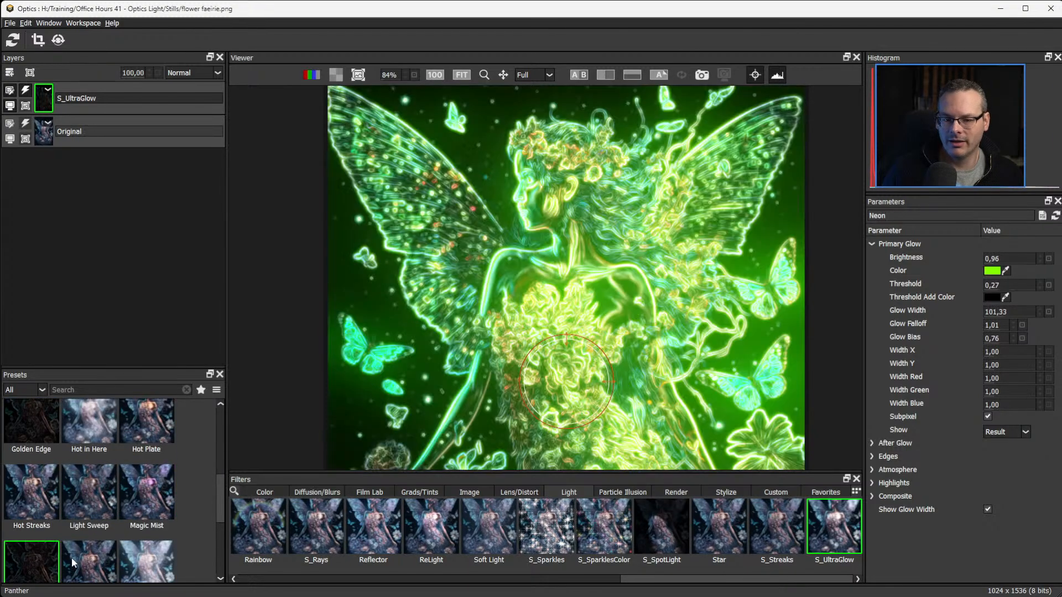
{"action": "left_click", "coordinate": [81, 558]}
{"action": "left_click", "coordinate": [167, 560]}
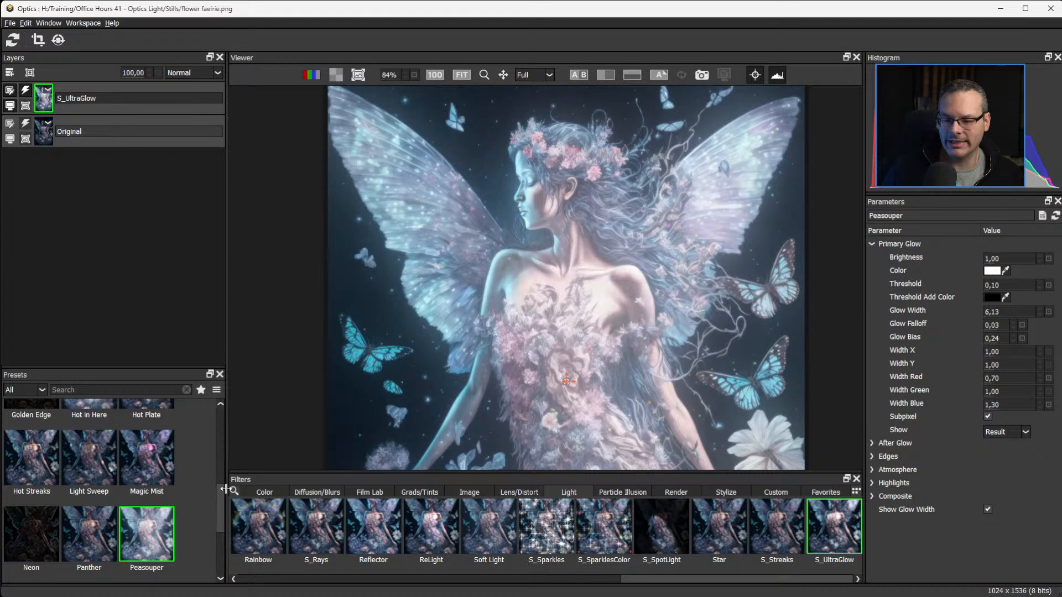
Apply the Full Reset preset to the S_UltraGlow layer.
{"action": "left_click_drag", "start_coordinate": [225, 525], "coordinate": [232, 522]}
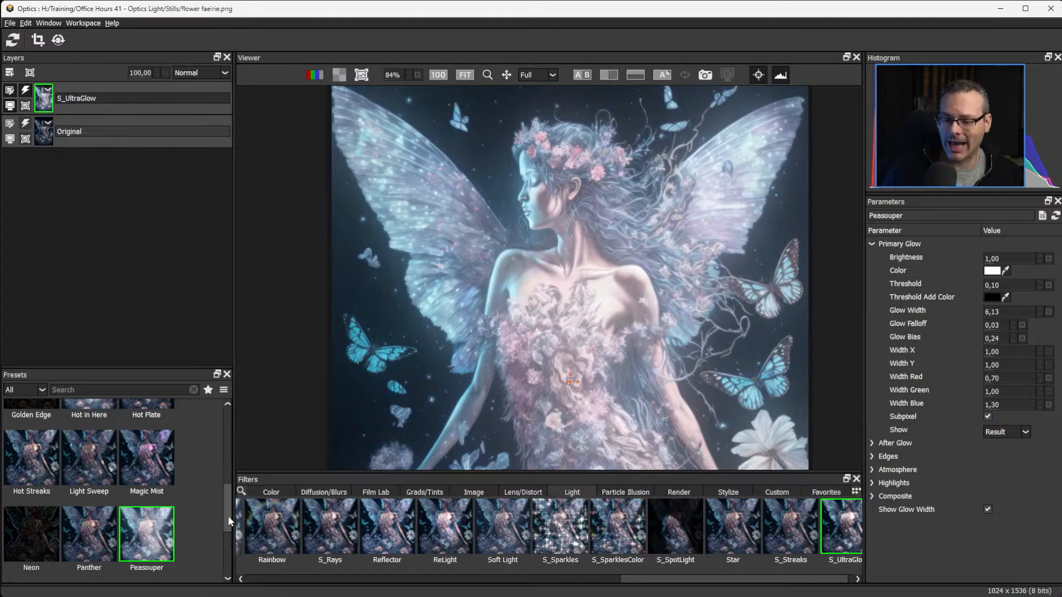
{"action": "scroll", "coordinate": [228, 518], "scroll_direction": "down", "scroll_amount": 2}
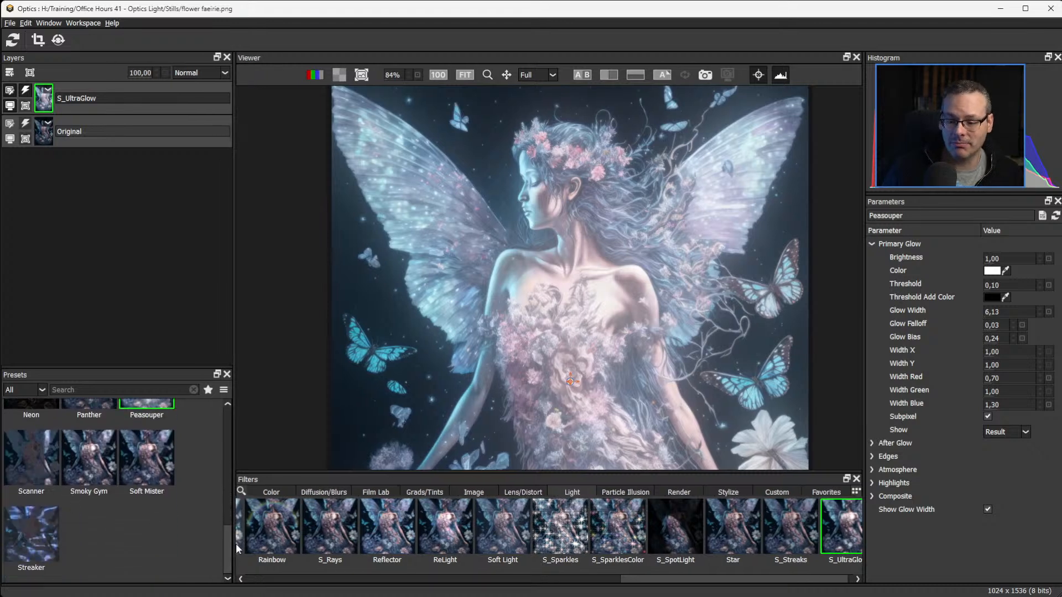
{"action": "left_click_drag", "start_coordinate": [224, 549], "coordinate": [223, 499]}
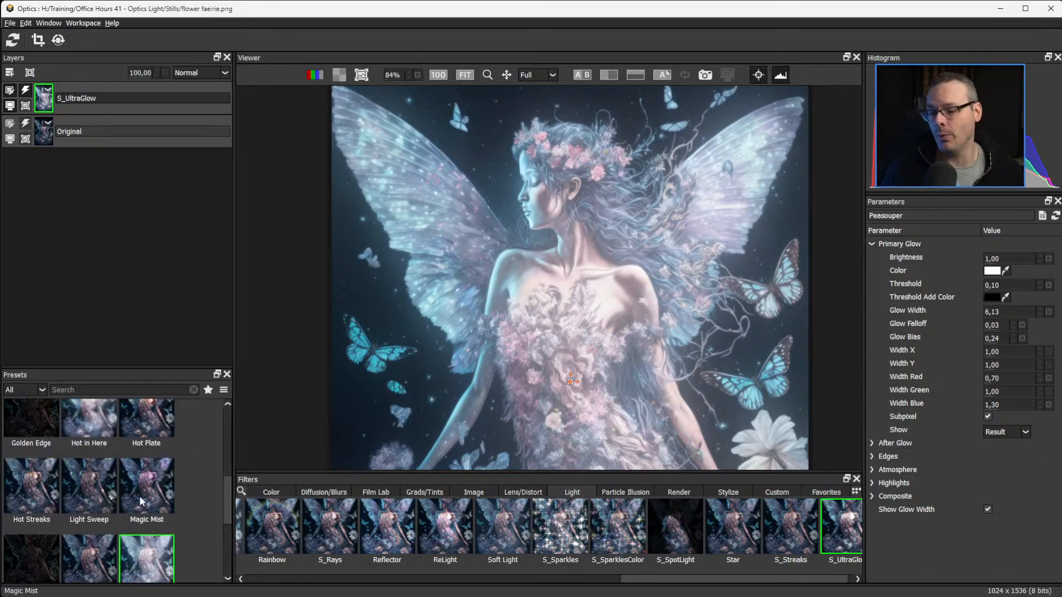
{"action": "left_click_drag", "start_coordinate": [225, 489], "coordinate": [233, 456]}
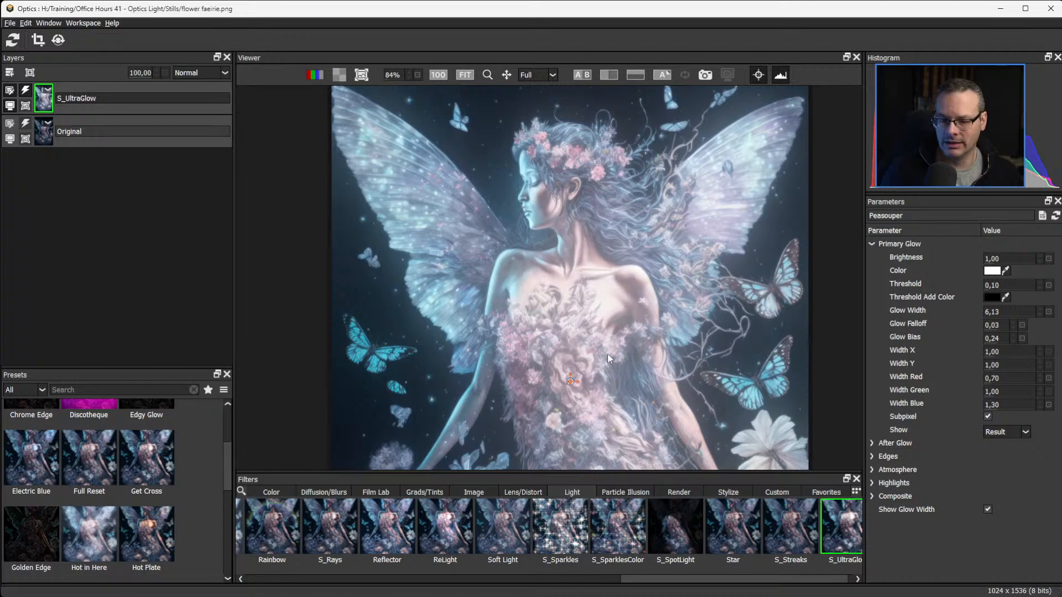
{"action": "left_click", "coordinate": [93, 467]}
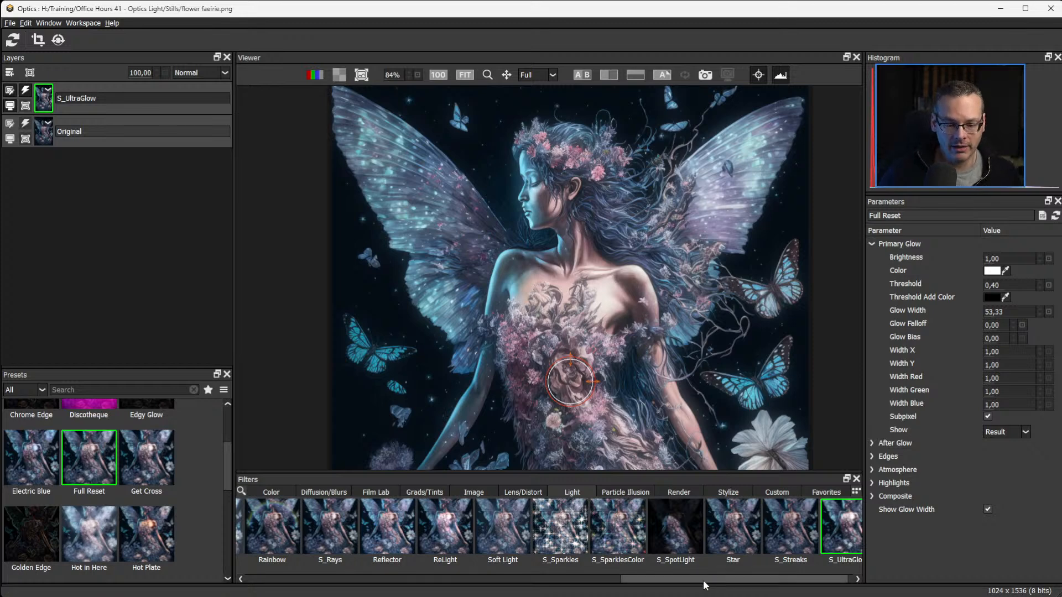
{"action": "scroll", "coordinate": [663, 579], "scroll_direction": "up", "scroll_amount": 2}
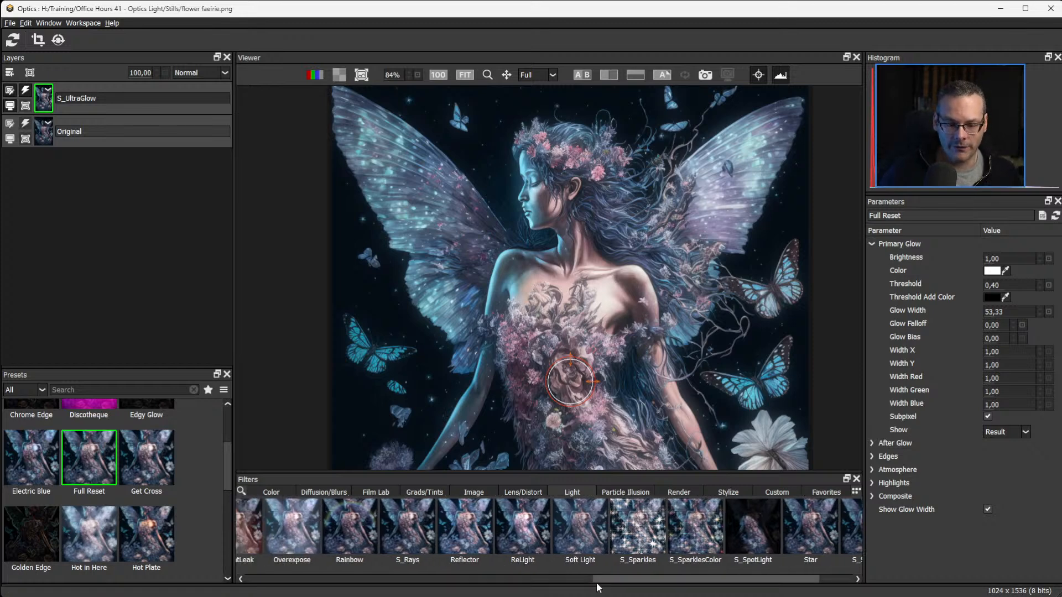
{"action": "left_click_drag", "start_coordinate": [597, 583], "coordinate": [476, 576]}
{"action": "left_click_drag", "start_coordinate": [475, 577], "coordinate": [492, 577]}
{"action": "left_click_drag", "start_coordinate": [609, 579], "coordinate": [728, 579]}
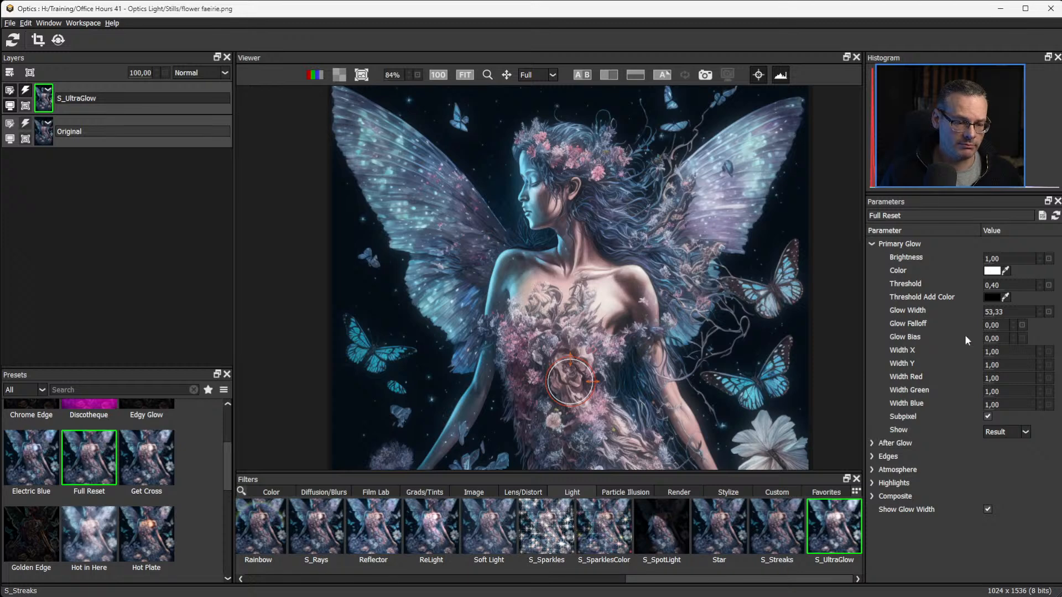
Set the Primary Glow to Brightness 5.00, Threshold 0.74 and Glow Width 1.00.
{"action": "left_click_drag", "start_coordinate": [996, 312], "coordinate": [951, 317]}
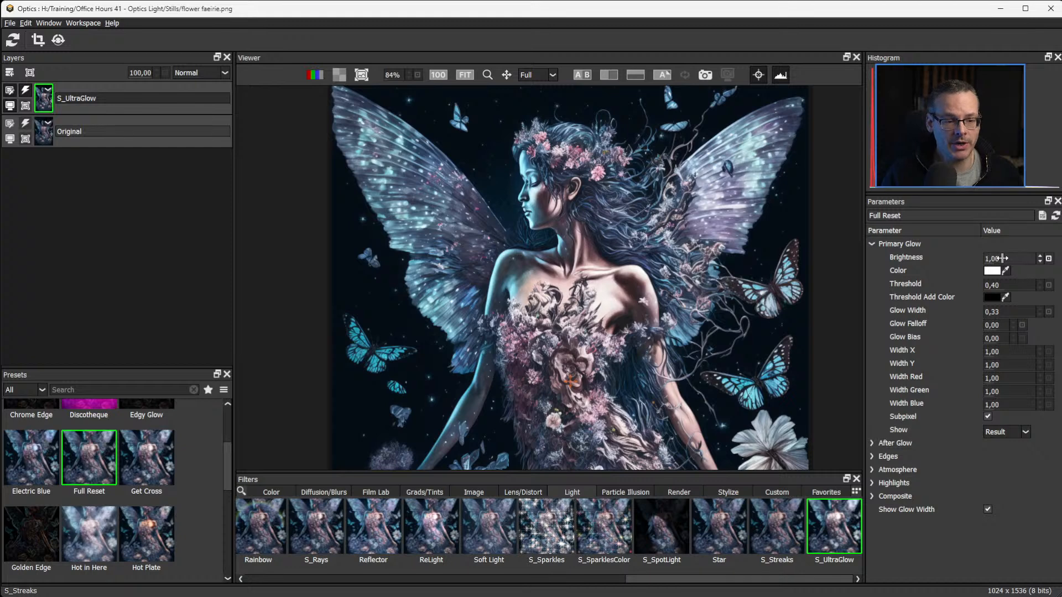
{"action": "left_click_drag", "start_coordinate": [1001, 258], "coordinate": [1006, 258]}
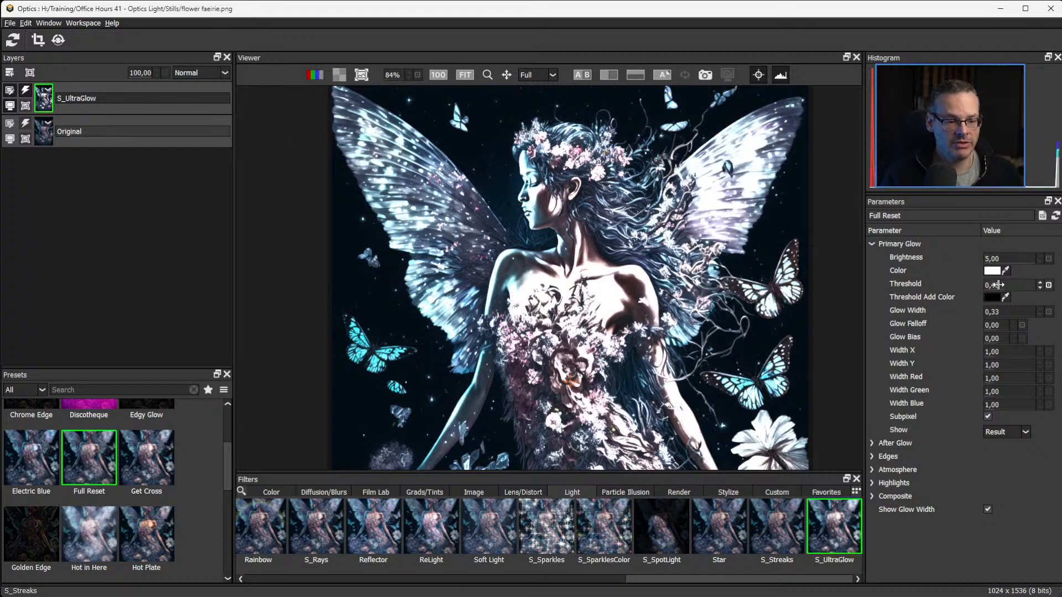
{"action": "left_click_drag", "start_coordinate": [1010, 285], "coordinate": [1023, 285]}
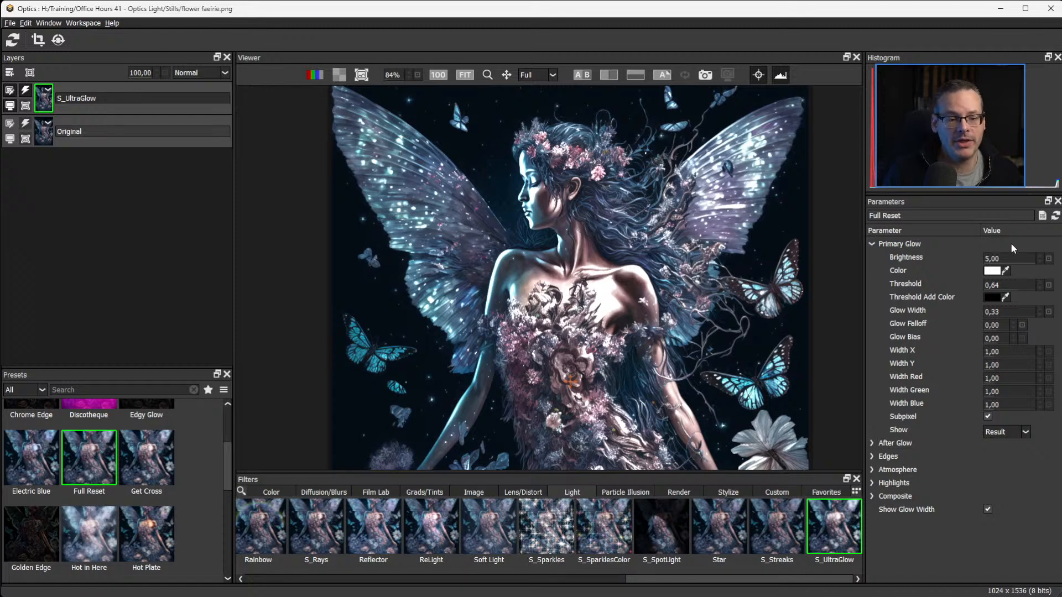
{"action": "left_click_drag", "start_coordinate": [1012, 286], "coordinate": [1018, 288]}
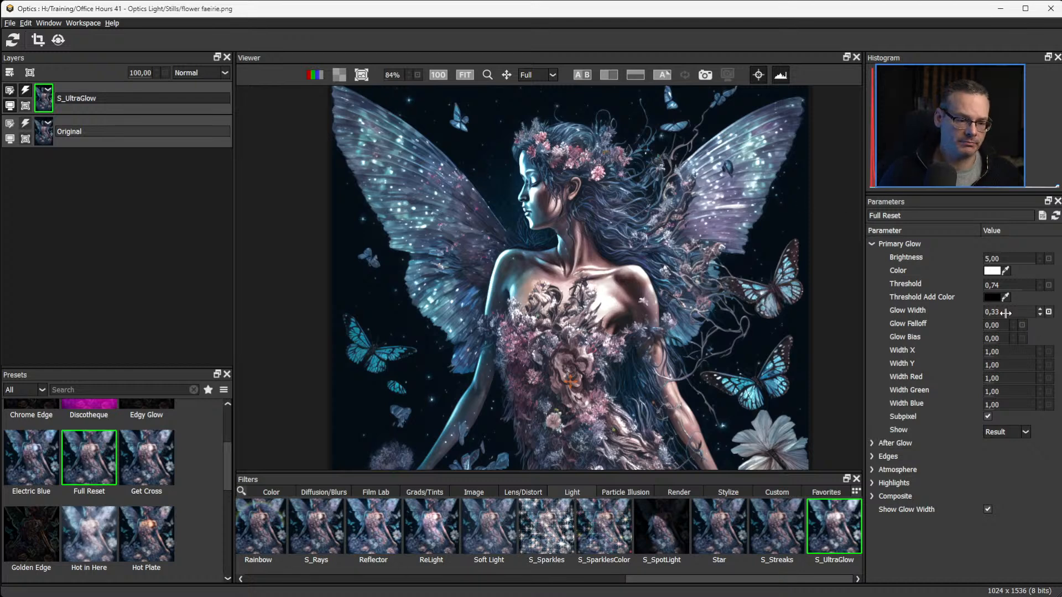
{"action": "left_click_drag", "start_coordinate": [996, 312], "coordinate": [938, 313]}
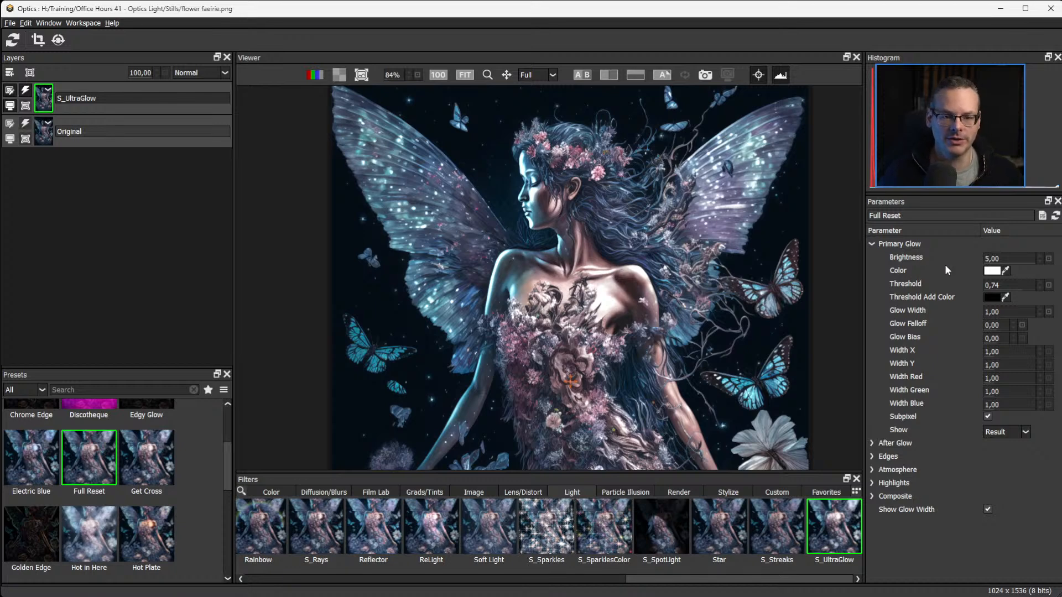
Toggle the S_UltraGlow layer's effect off and on to compare the glow with the original image.
{"action": "left_click", "coordinate": [25, 91]}
{"action": "left_click", "coordinate": [25, 91]}
{"action": "left_click", "coordinate": [26, 91]}
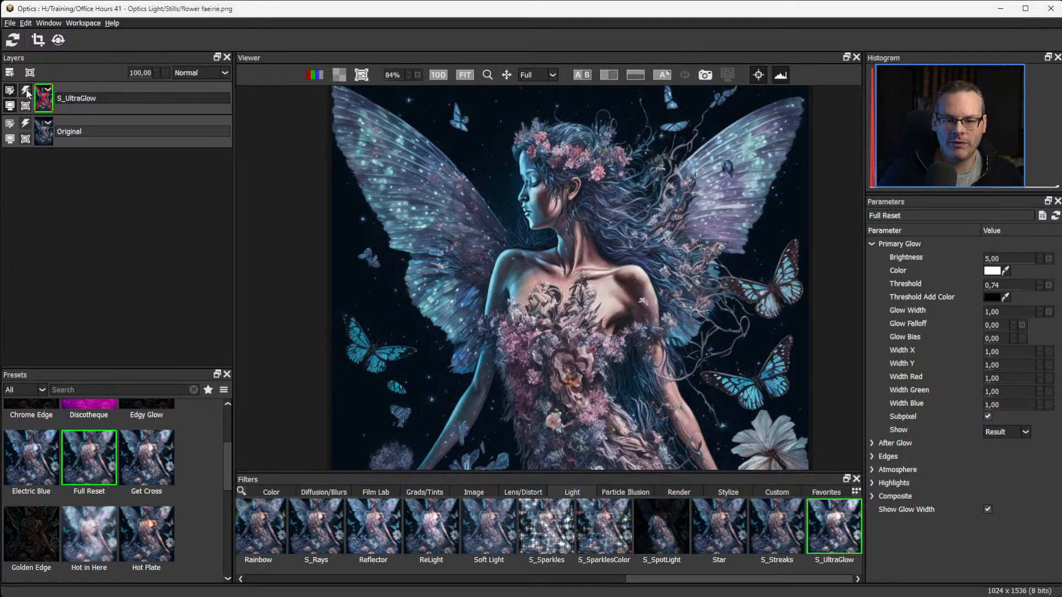
{"action": "left_click", "coordinate": [26, 92]}
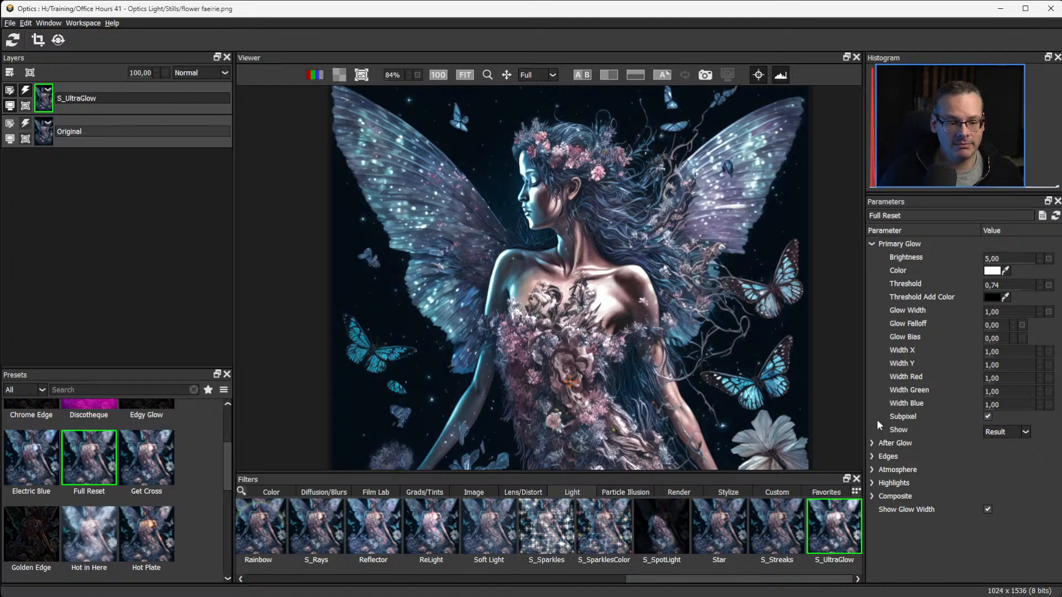
Set the After Glow Width to 47.00 and the primary Glow Falloff to 1.10.
{"action": "left_click", "coordinate": [872, 442]}
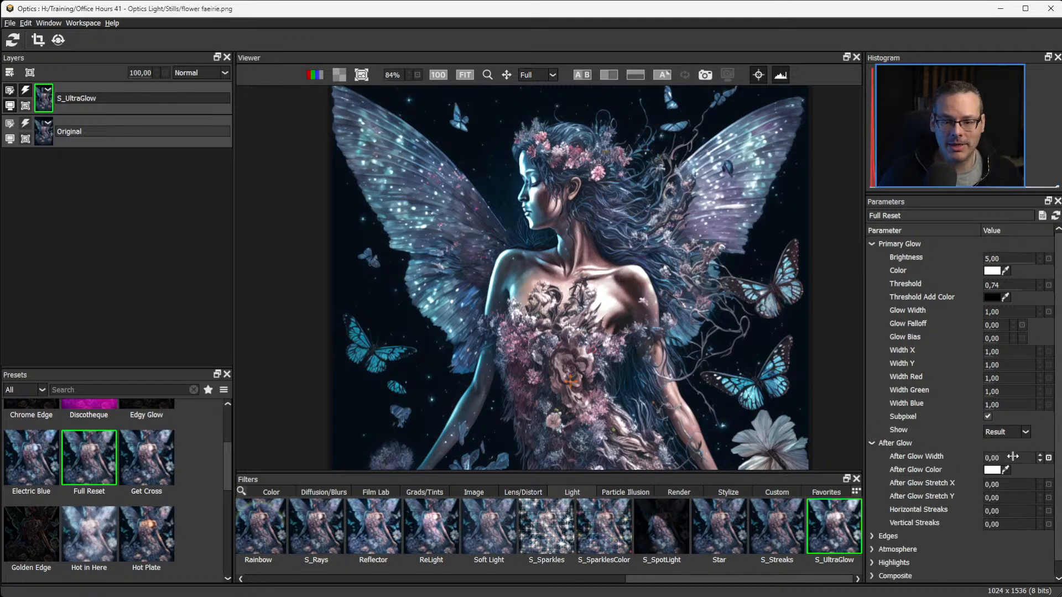
{"action": "left_click_drag", "start_coordinate": [1013, 456], "coordinate": [1033, 459]}
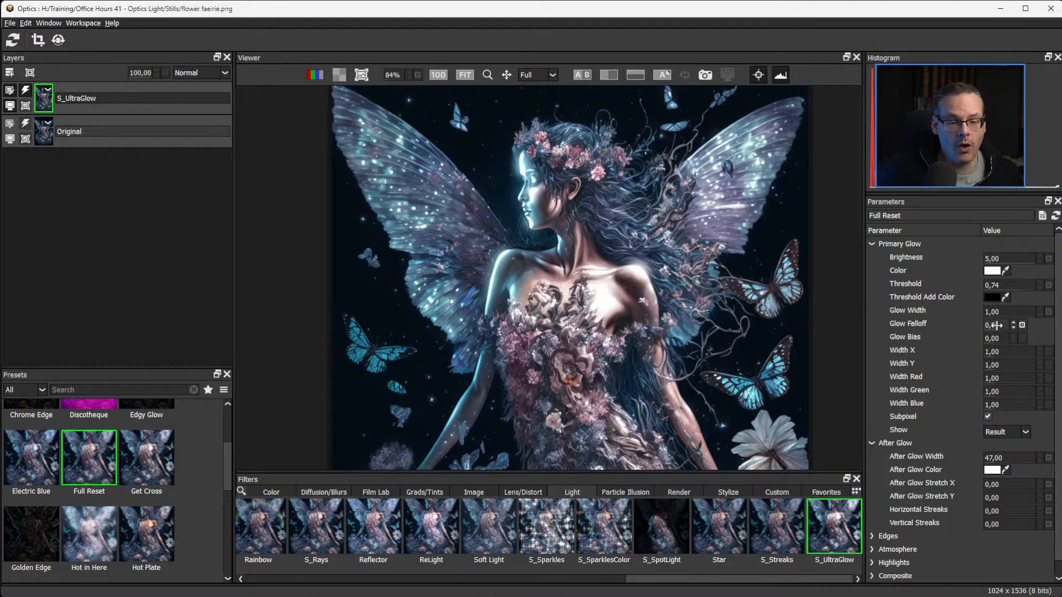
{"action": "left_click_drag", "start_coordinate": [995, 326], "coordinate": [1012, 330]}
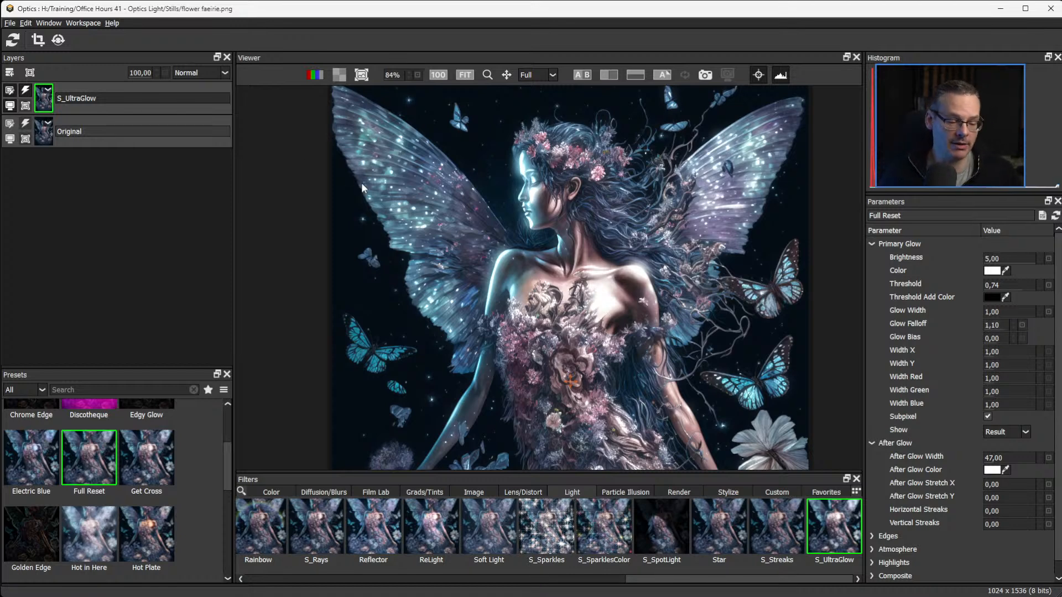
Set the primary Glow Falloff to -1.20 and the After Glow Width to 0.00, checking the wing and face up close.
{"action": "scroll", "coordinate": [447, 219], "scroll_direction": "up", "scroll_amount": 6}
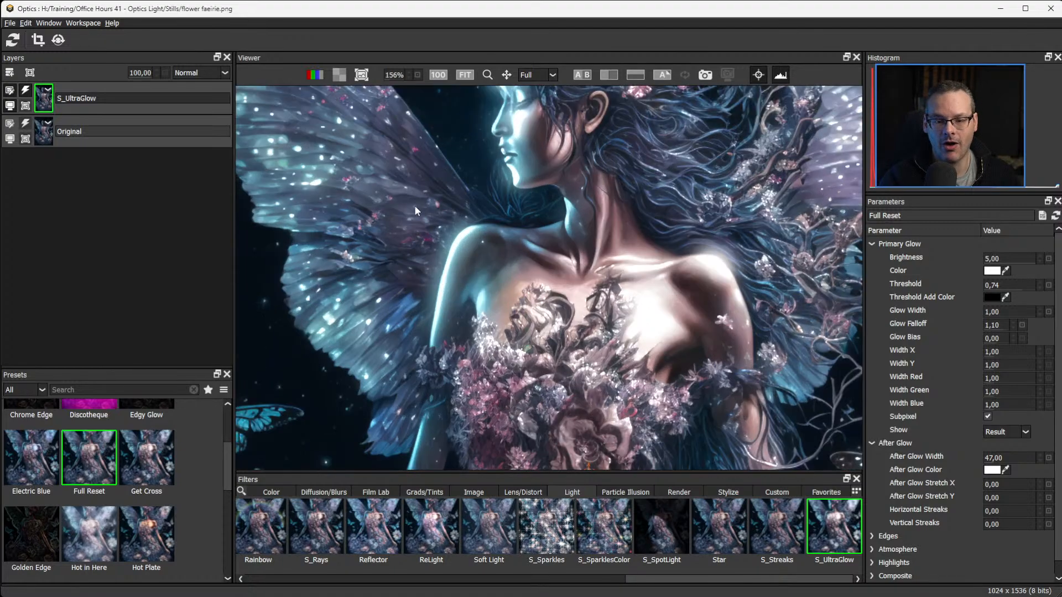
{"action": "left_click_drag", "start_coordinate": [414, 205], "coordinate": [537, 316]}
{"action": "scroll", "coordinate": [536, 316], "scroll_direction": "up", "scroll_amount": 4}
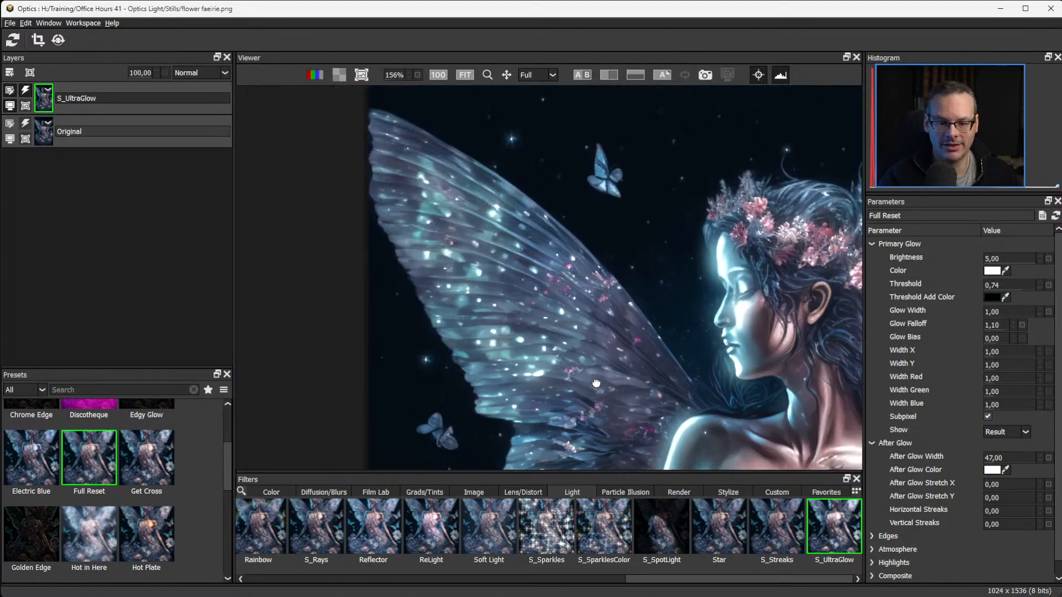
{"action": "scroll", "coordinate": [526, 313], "scroll_direction": "down", "scroll_amount": 3}
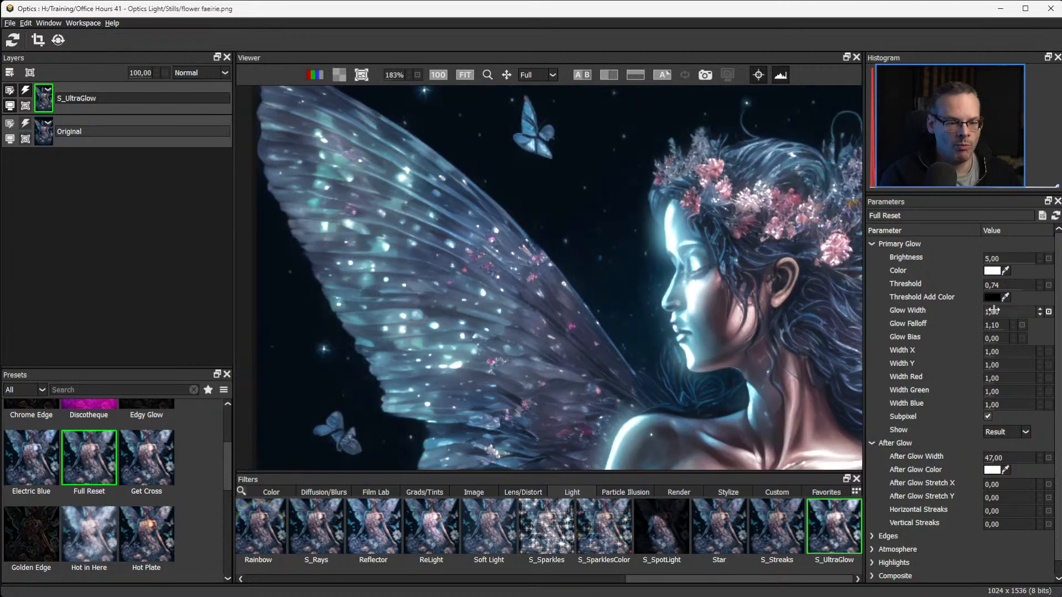
{"action": "left_click_drag", "start_coordinate": [997, 325], "coordinate": [940, 326]}
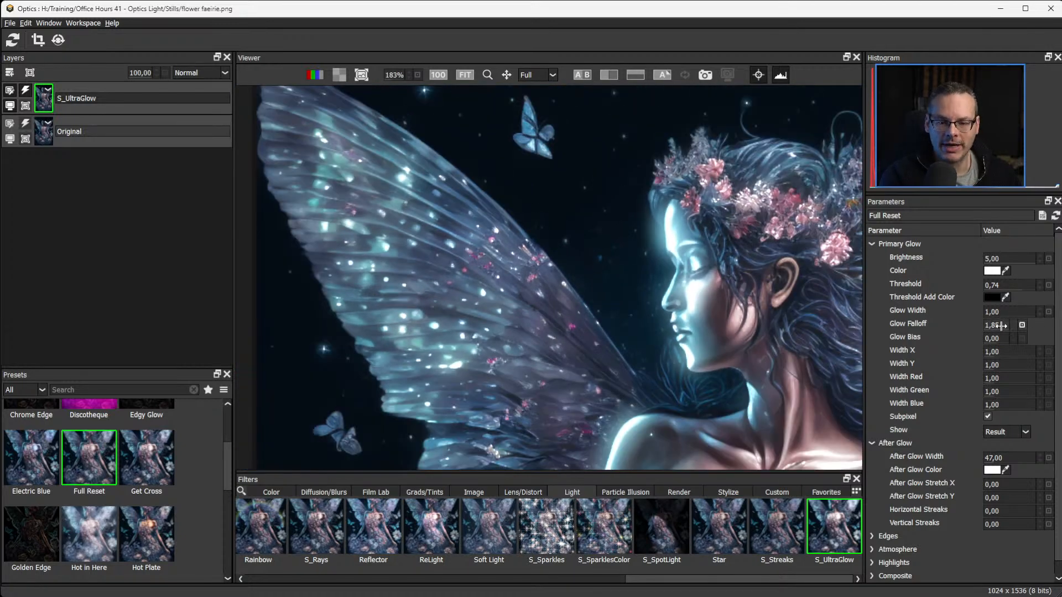
{"action": "left_click_drag", "start_coordinate": [1023, 458], "coordinate": [878, 463]}
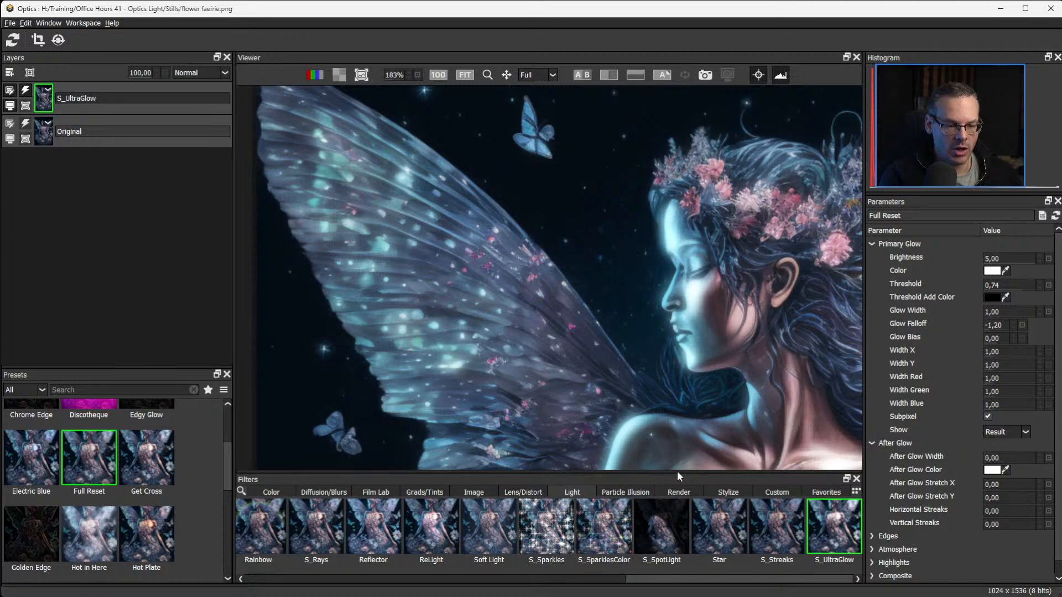
Try stronger primary glow shaping with Glow Falloff at 0.45 and Glow Bias at 3.00.
{"action": "mouse_move", "coordinate": [990, 326]}
{"action": "left_mouse_down"}
{"action": "mouse_move", "coordinate": [1027, 325]}
{"action": "mouse_move", "coordinate": [988, 325]}
{"action": "left_mouse_up"}
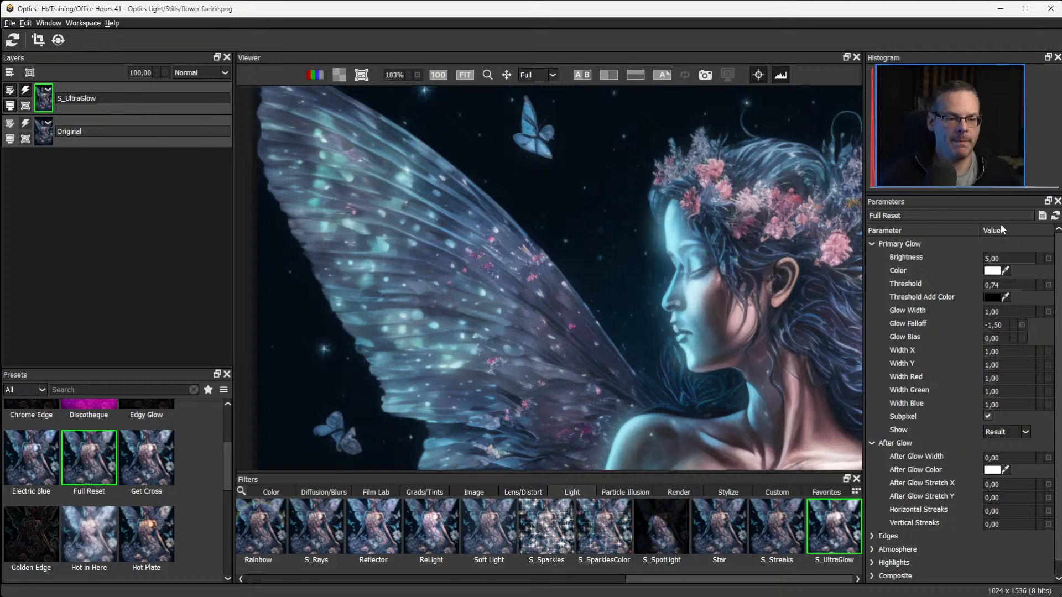
{"action": "left_click_drag", "start_coordinate": [995, 325], "coordinate": [1021, 325]}
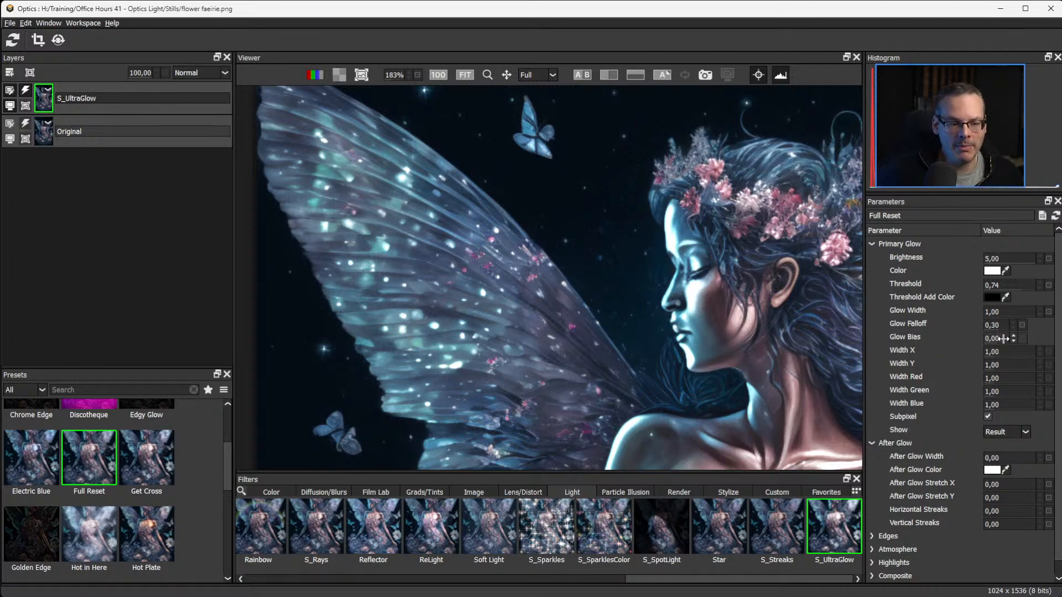
{"action": "mouse_move", "coordinate": [1003, 338]}
{"action": "left_mouse_down"}
{"action": "mouse_move", "coordinate": [987, 338]}
{"action": "mouse_move", "coordinate": [1010, 339]}
{"action": "left_mouse_up"}
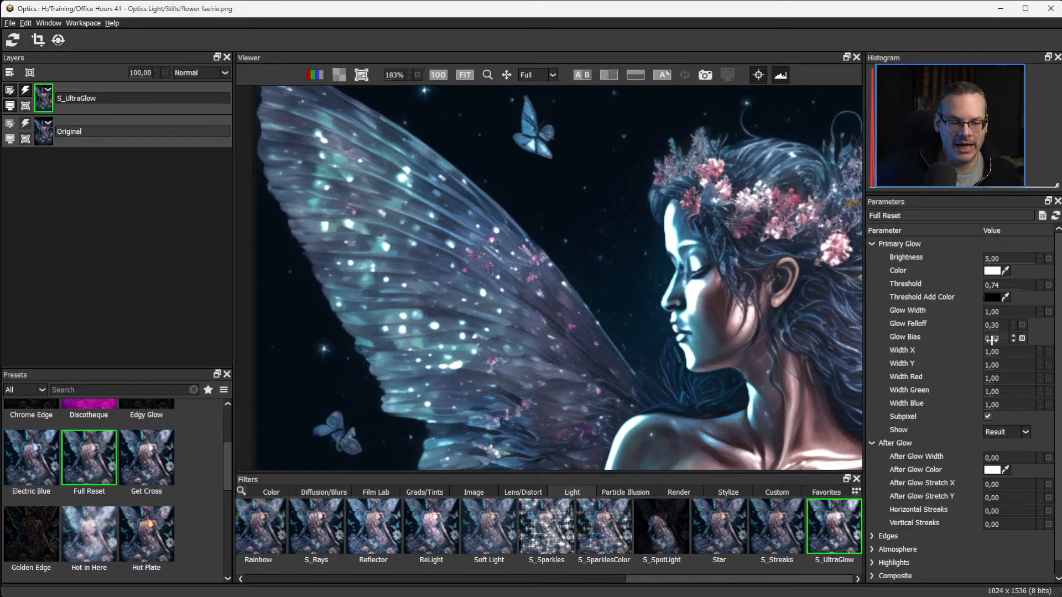
{"action": "mouse_move", "coordinate": [991, 340]}
{"action": "left_mouse_down"}
{"action": "mouse_move", "coordinate": [982, 339]}
{"action": "mouse_move", "coordinate": [1011, 338]}
{"action": "left_mouse_up"}
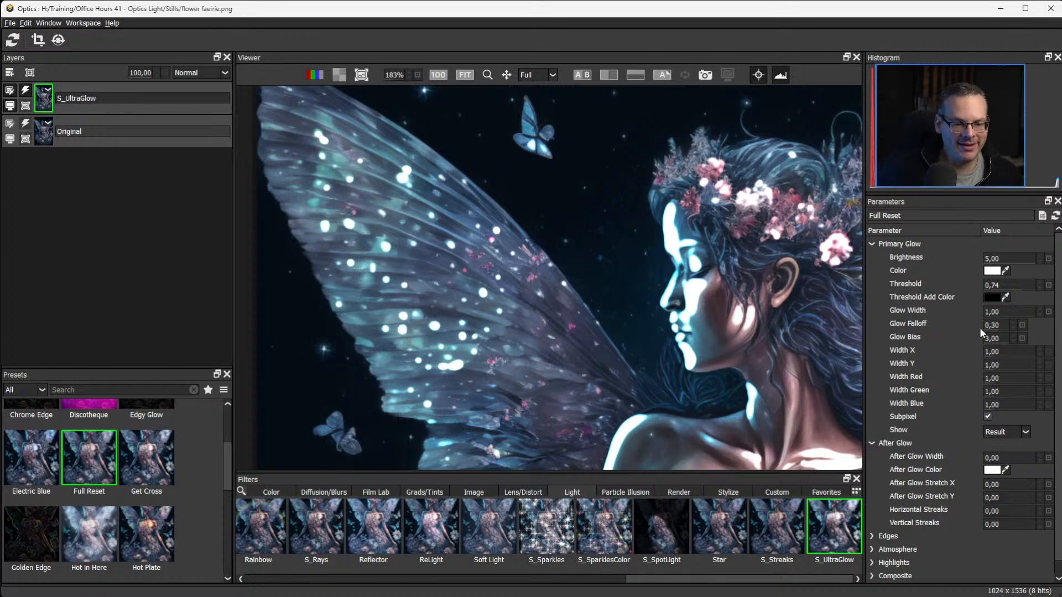
{"action": "left_click_drag", "start_coordinate": [990, 326], "coordinate": [983, 325]}
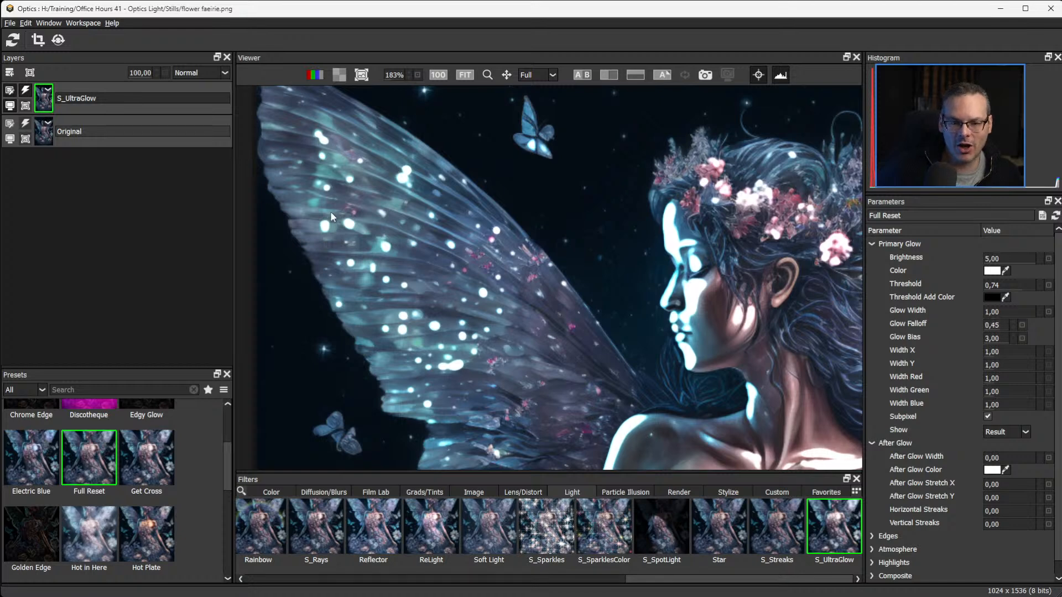
{"action": "left_click_drag", "start_coordinate": [1005, 286], "coordinate": [1005, 286]}
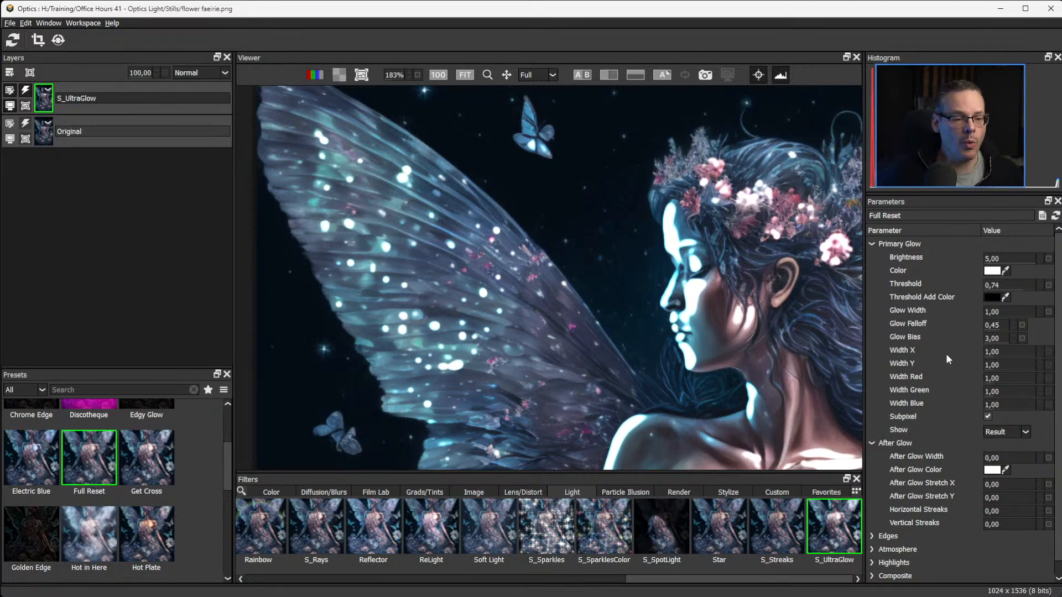
Set the primary Glow Bias to 0.23, the Glow Falloff to -0.15 and the After Glow Width to 51.00.
{"action": "left_click", "coordinate": [1022, 339]}
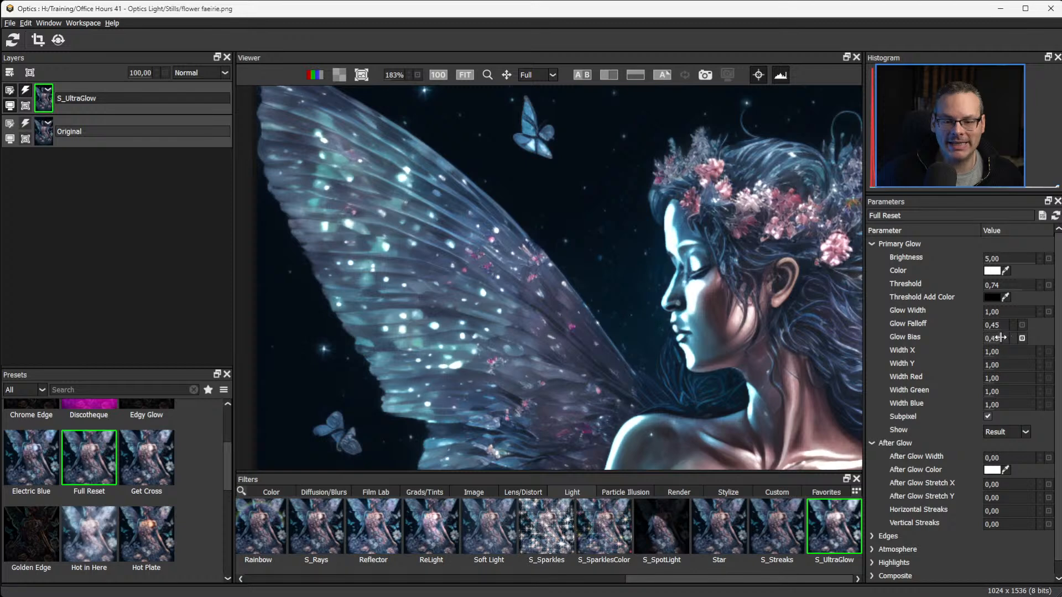
{"action": "mouse_move", "coordinate": [1001, 338]}
{"action": "left_mouse_down"}
{"action": "mouse_move", "coordinate": [1013, 324]}
{"action": "mouse_move", "coordinate": [998, 324]}
{"action": "left_mouse_up"}
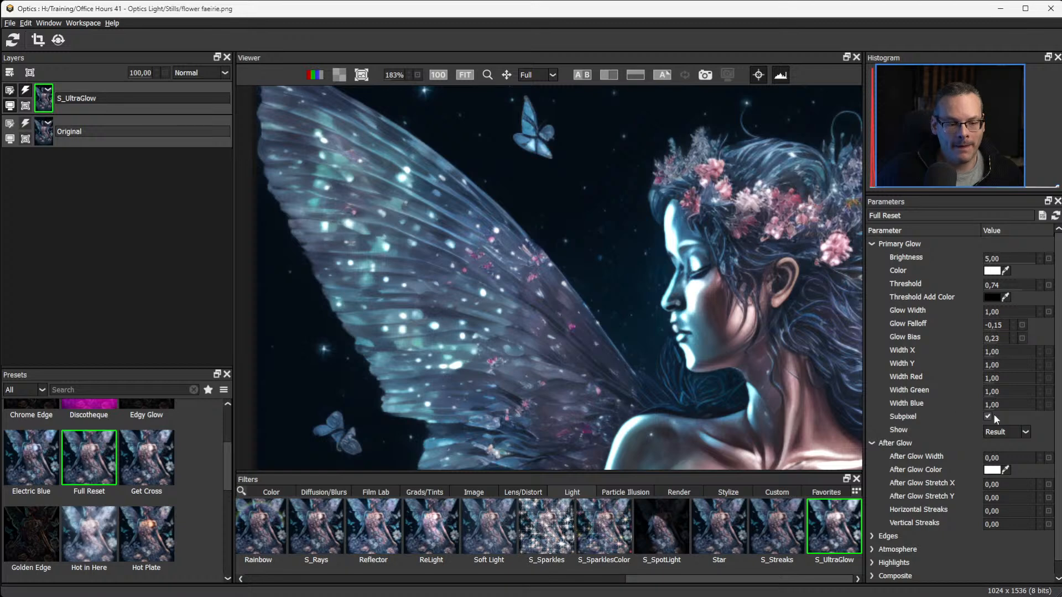
{"action": "left_click_drag", "start_coordinate": [999, 455], "coordinate": [1023, 456]}
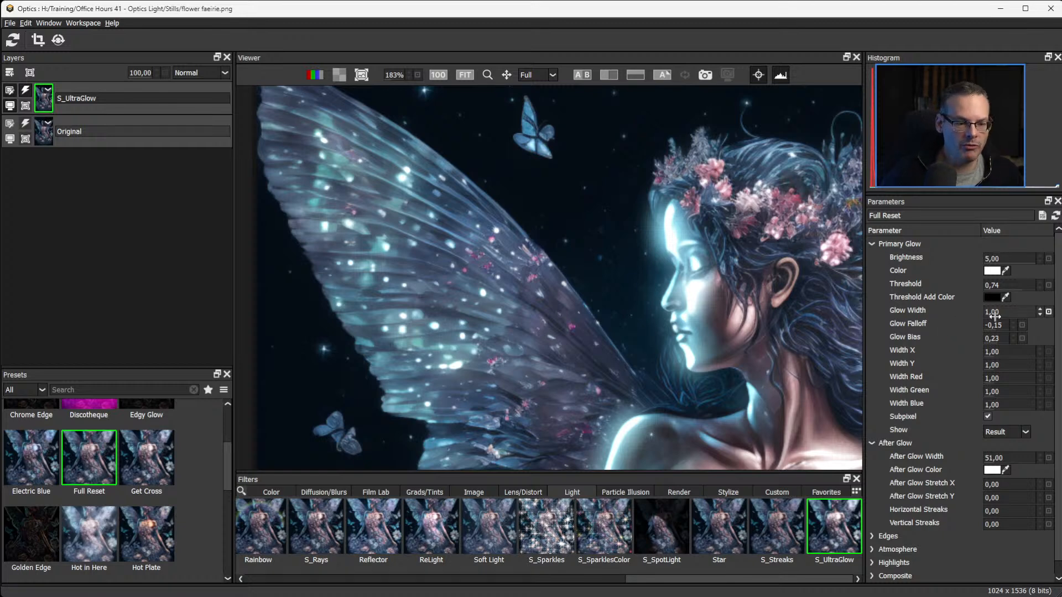
Try a primary Glow Width of 0.00 and undo that change.
{"action": "left_click_drag", "start_coordinate": [1002, 308], "coordinate": [985, 308]}
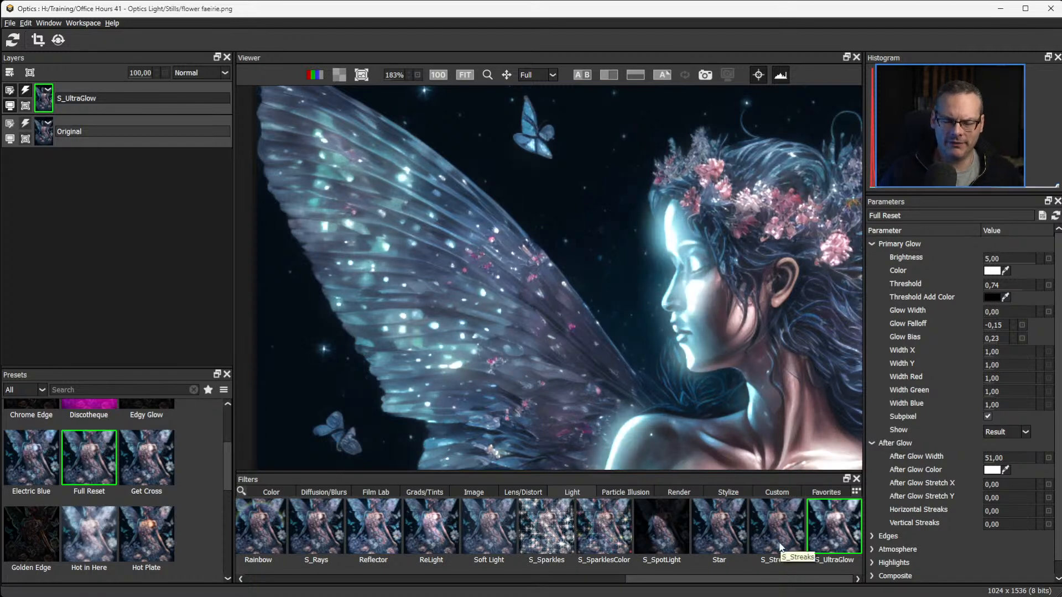
{"action": "key", "text": "ctrl+z"}
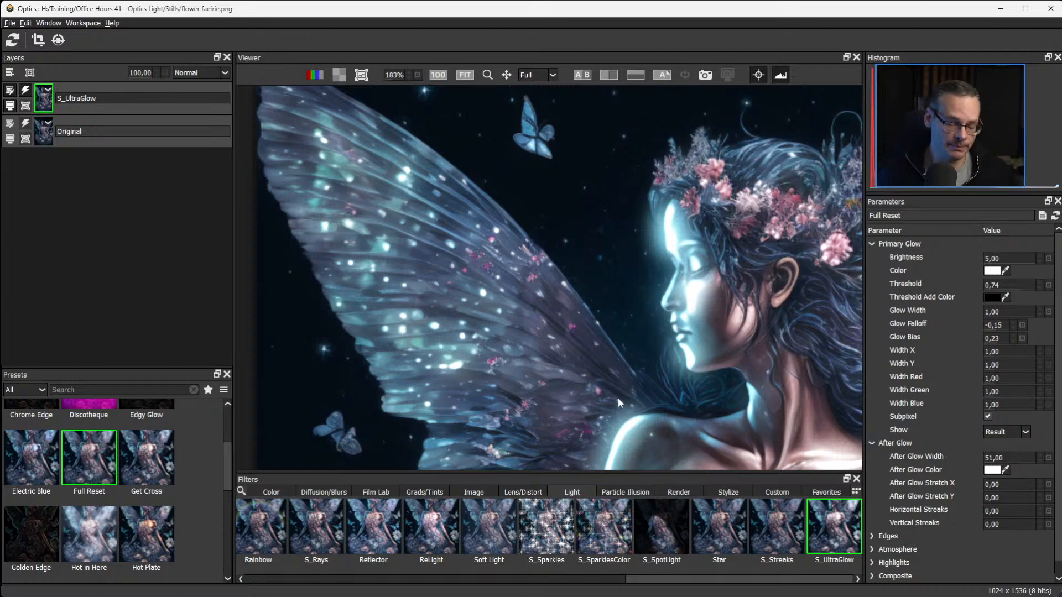
Compare the figure with and without the glow by repeatedly toggling the S_UltraGlow layer's effect.
{"action": "key", "text": "f"}
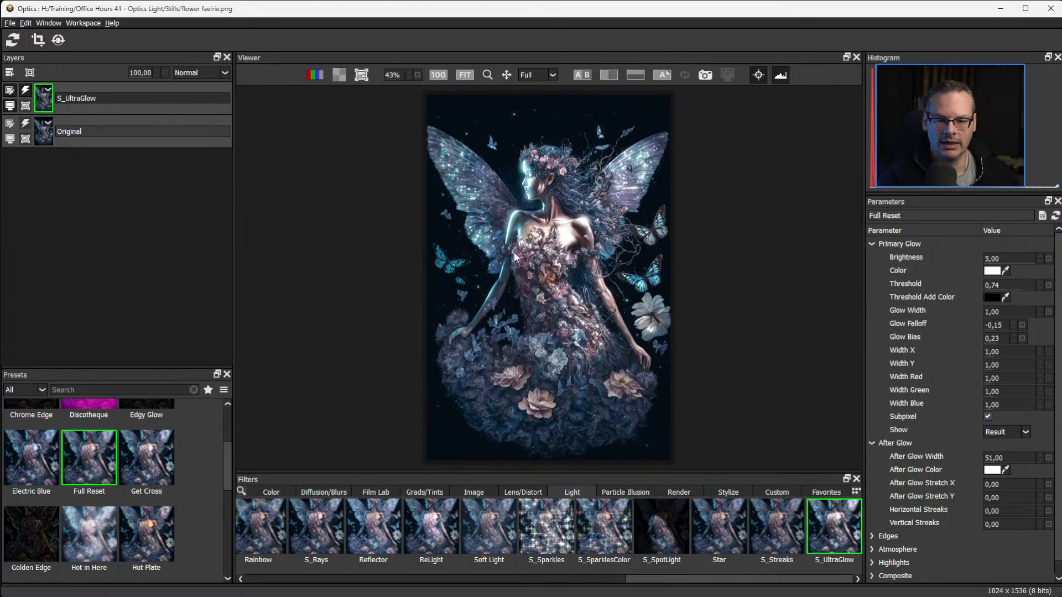
{"action": "scroll", "coordinate": [522, 257], "scroll_direction": "up", "scroll_amount": 5}
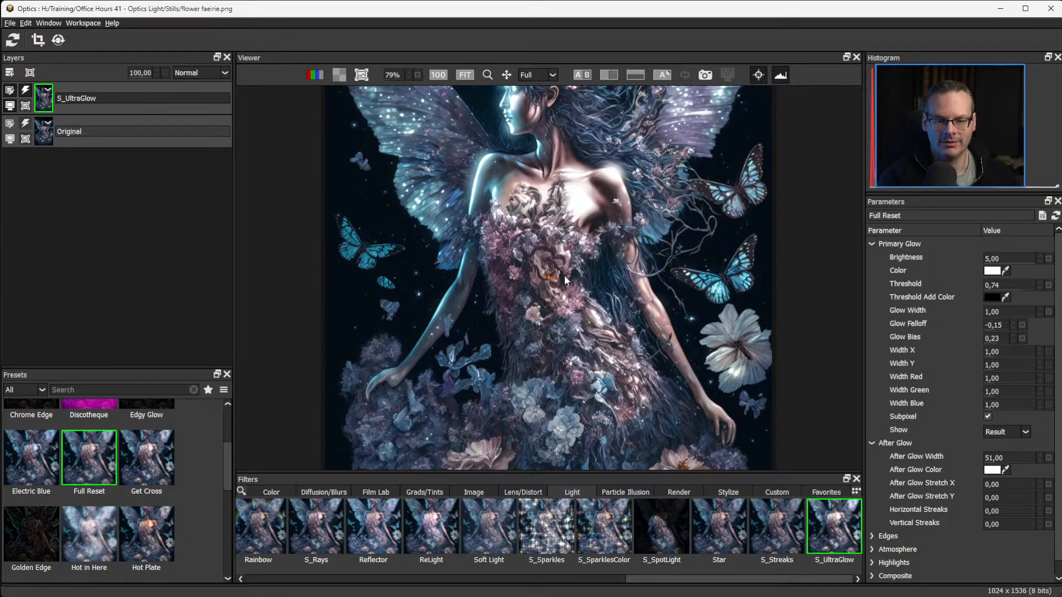
{"action": "left_click_drag", "start_coordinate": [564, 280], "coordinate": [578, 349]}
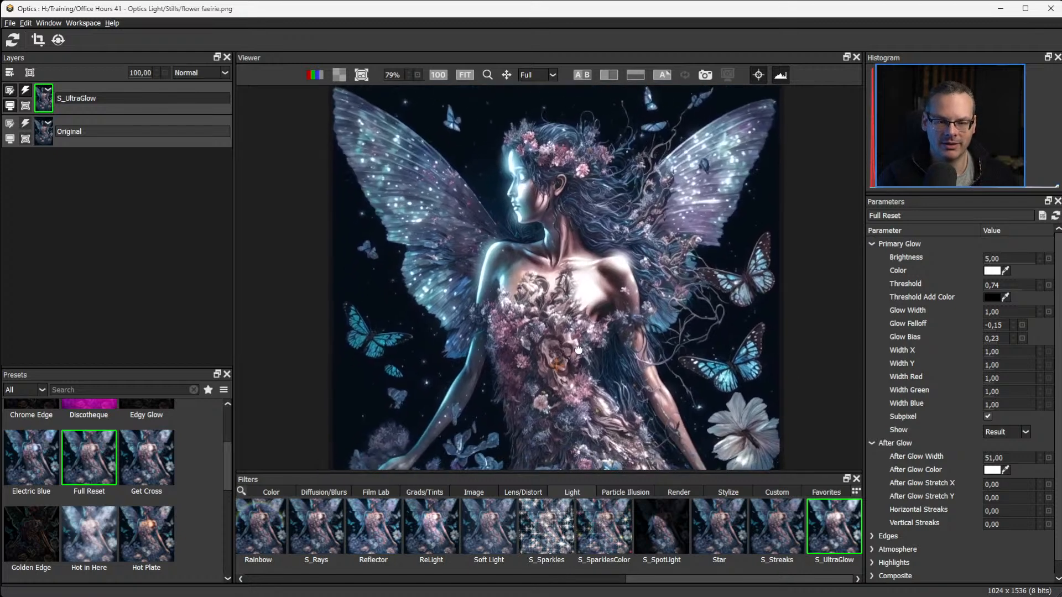
{"action": "left_click", "coordinate": [26, 91]}
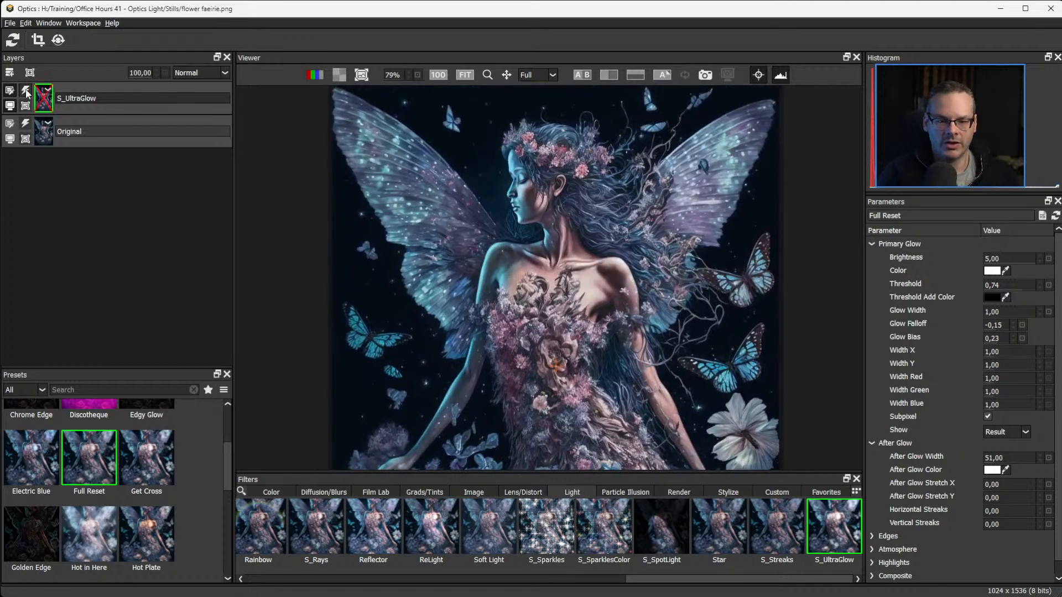
{"action": "left_click", "coordinate": [25, 92]}
{"action": "left_click", "coordinate": [25, 93]}
{"action": "left_click", "coordinate": [25, 94]}
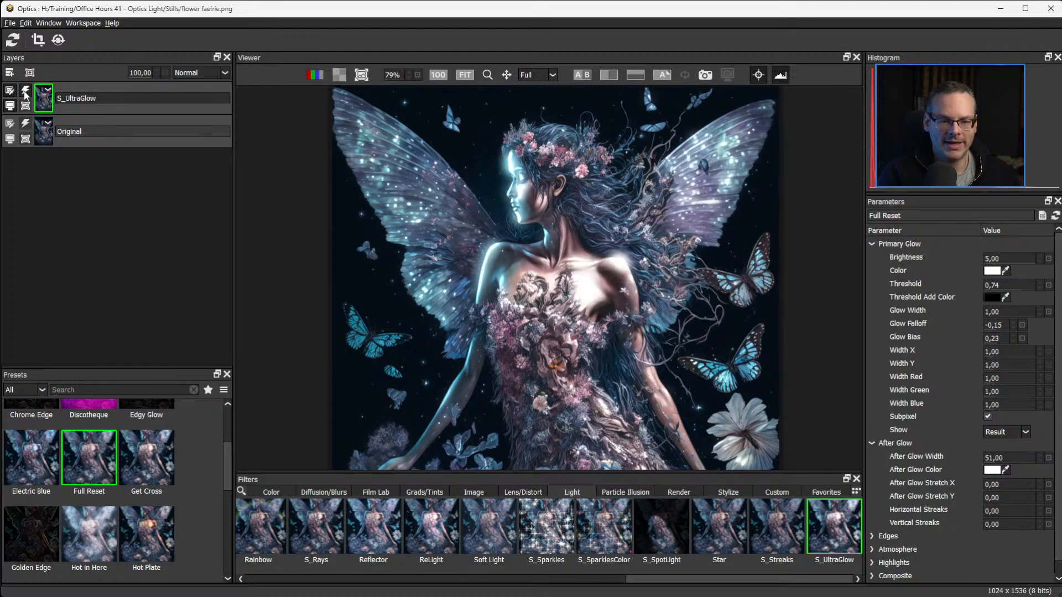
{"action": "left_click", "coordinate": [25, 96]}
{"action": "left_click", "coordinate": [25, 96]}
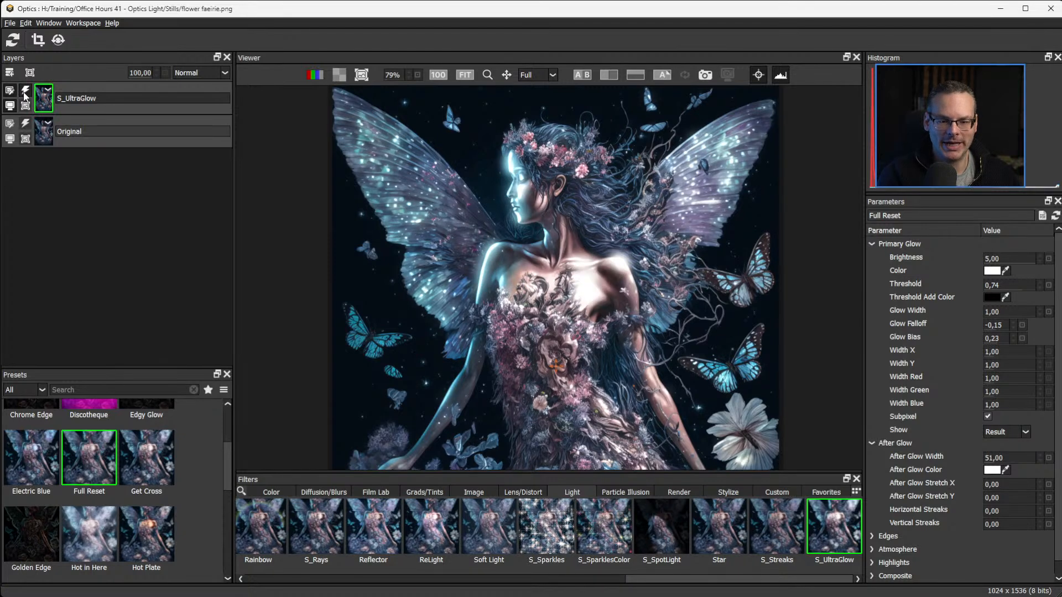
{"action": "left_click", "coordinate": [25, 97]}
{"action": "left_click", "coordinate": [26, 98]}
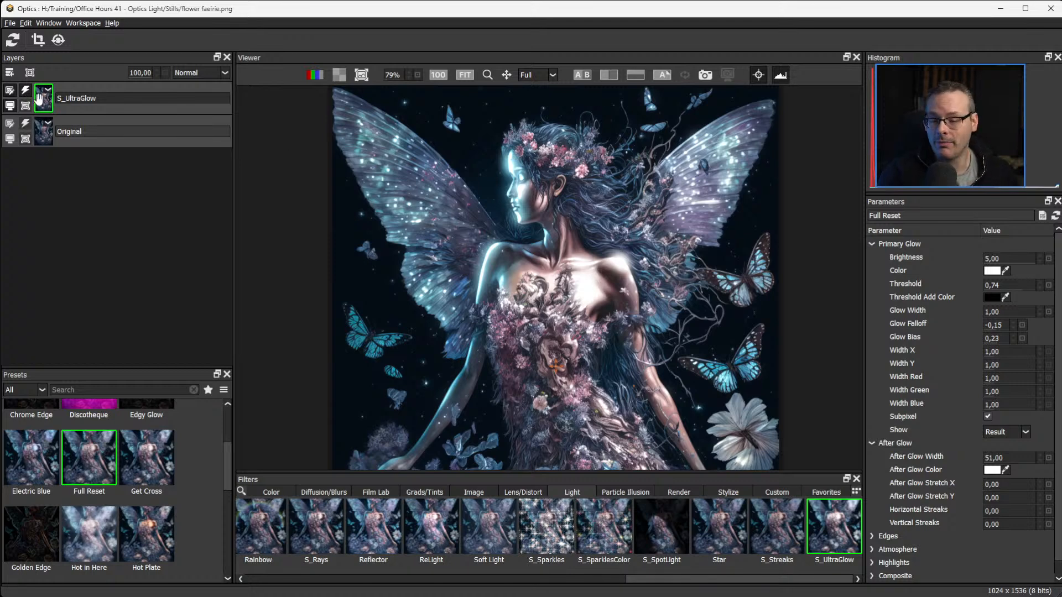
Add an inverted Spot mask to the S_UltraGlow layer, centred on the neck and shrunk to cover the head and upper chest.
{"action": "left_click", "coordinate": [30, 72]}
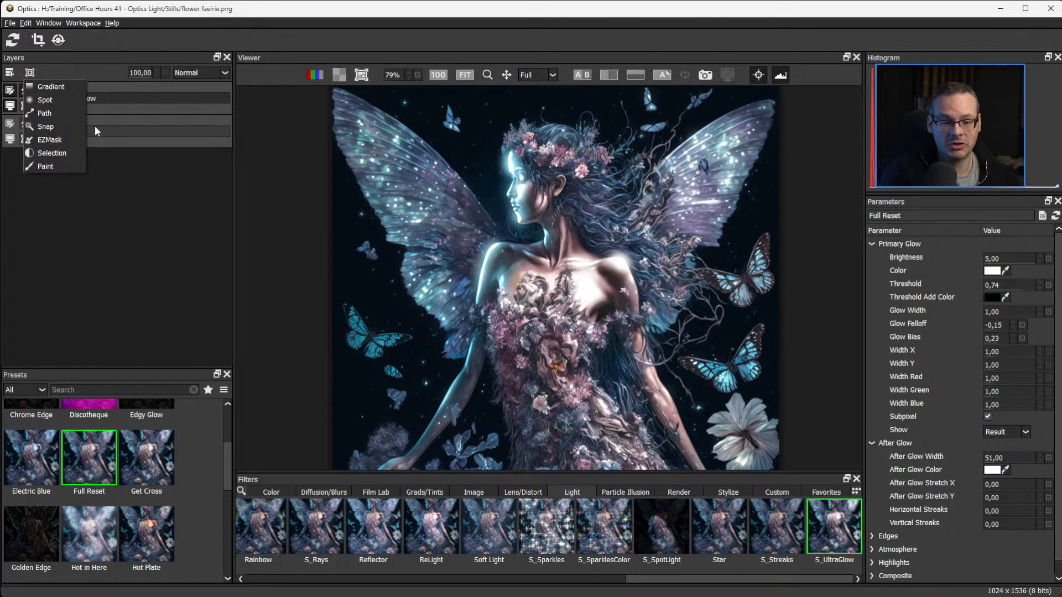
{"action": "left_click", "coordinate": [46, 100]}
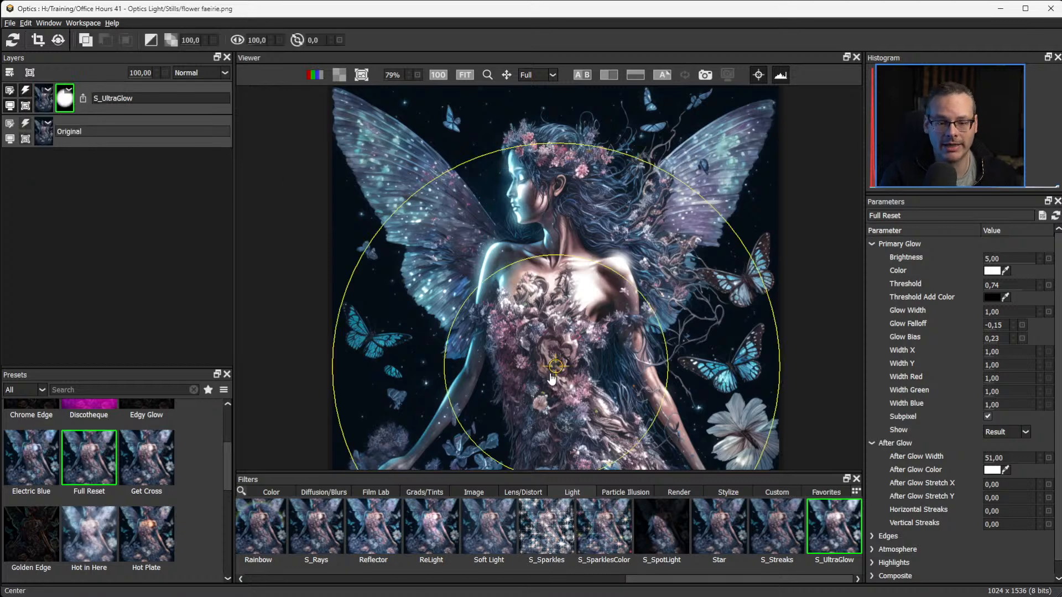
{"action": "left_click_drag", "start_coordinate": [563, 312], "coordinate": [560, 260]}
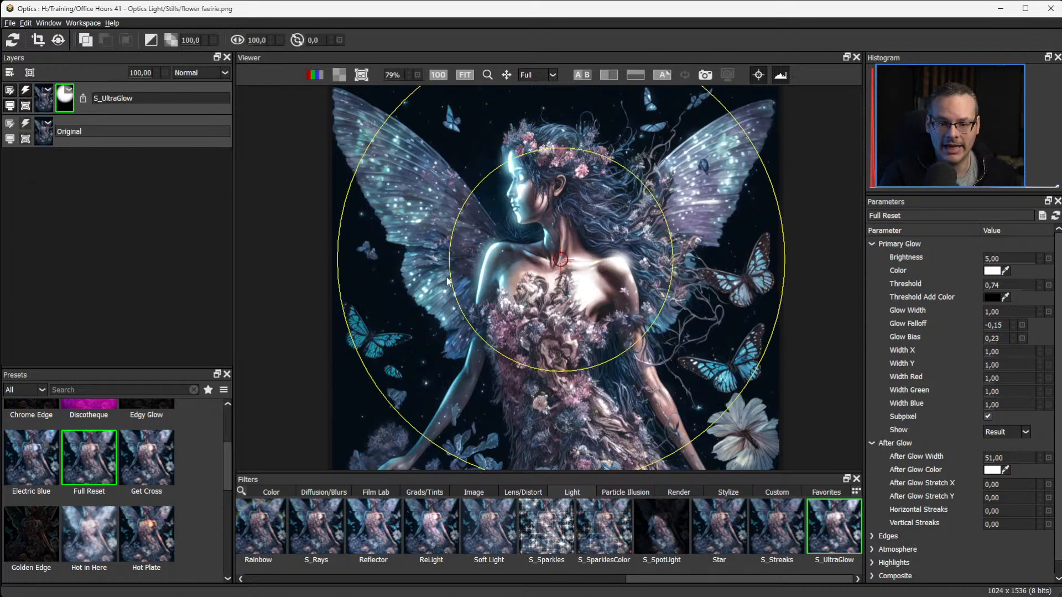
{"action": "left_click_drag", "start_coordinate": [451, 279], "coordinate": [544, 277]}
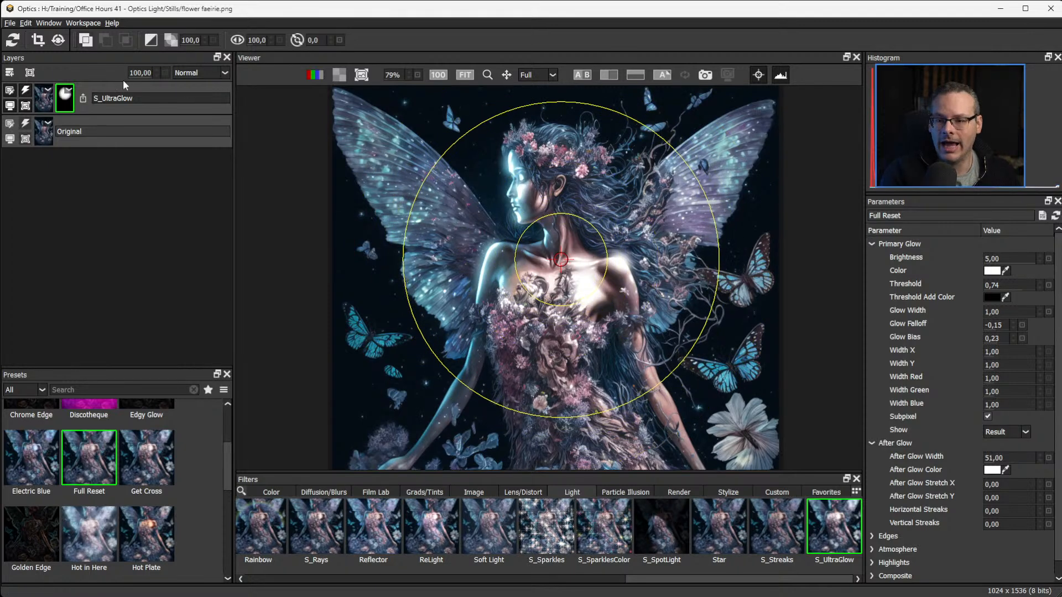
{"action": "left_click", "coordinate": [152, 40]}
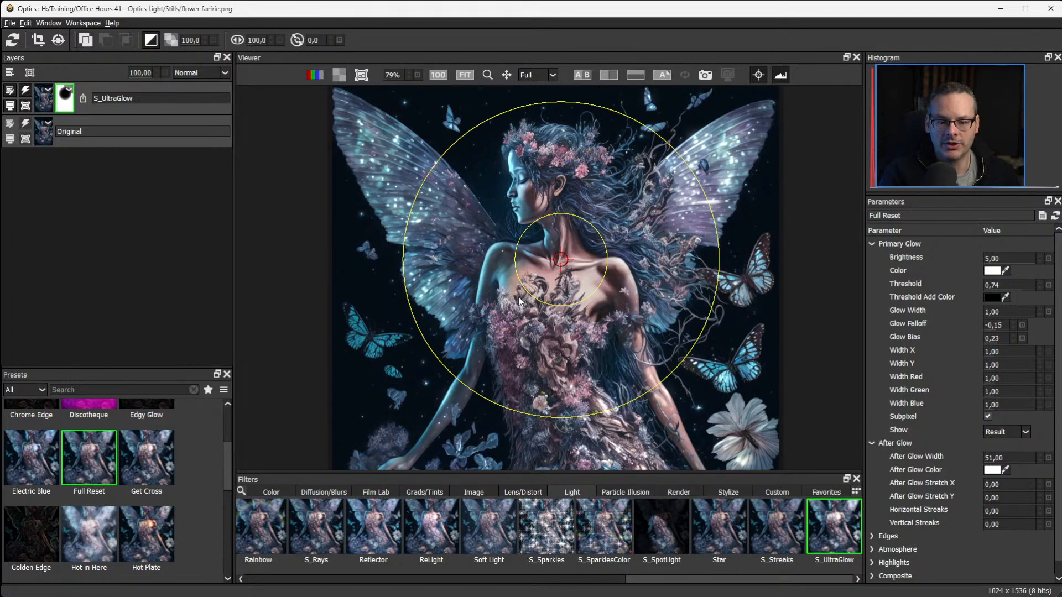
{"action": "left_click_drag", "start_coordinate": [517, 279], "coordinate": [564, 226]}
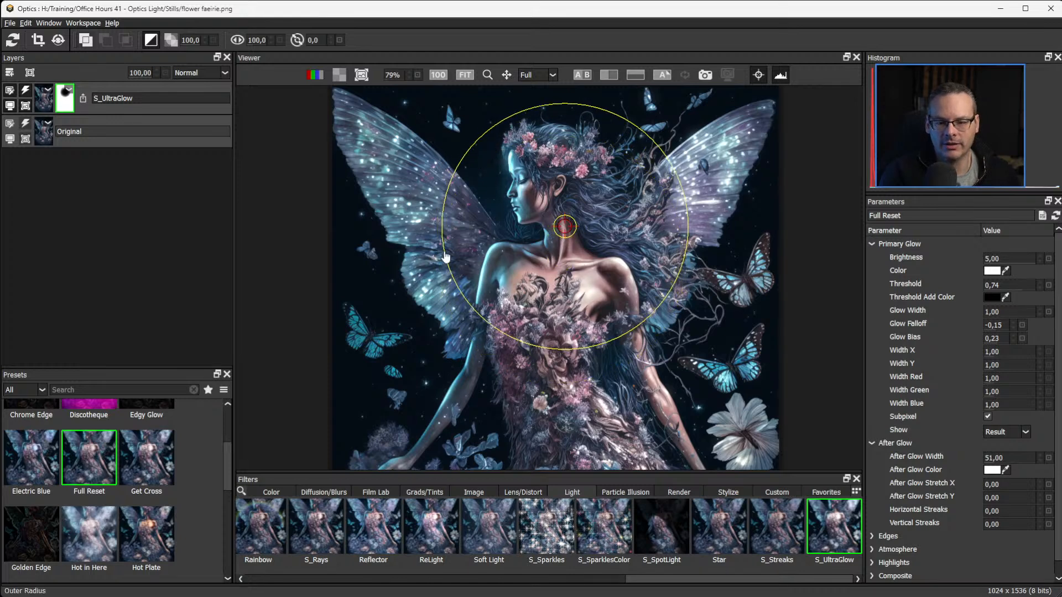
{"action": "left_click_drag", "start_coordinate": [446, 255], "coordinate": [466, 254]}
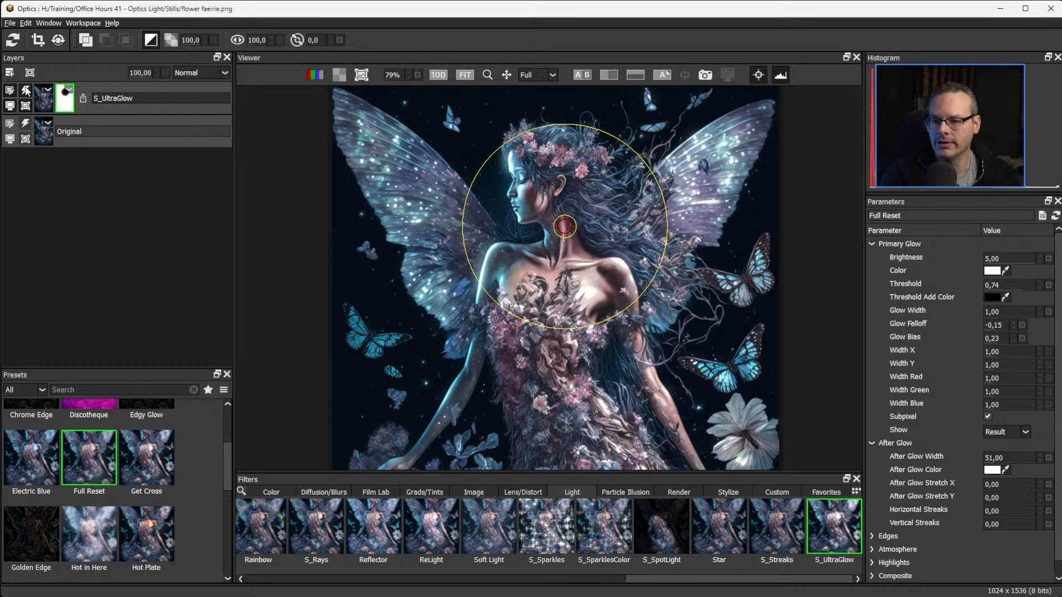
Switch from the mask back to the S_UltraGlow effect and toggle it to compare the masked glow with the original.
{"action": "left_click", "coordinate": [44, 102]}
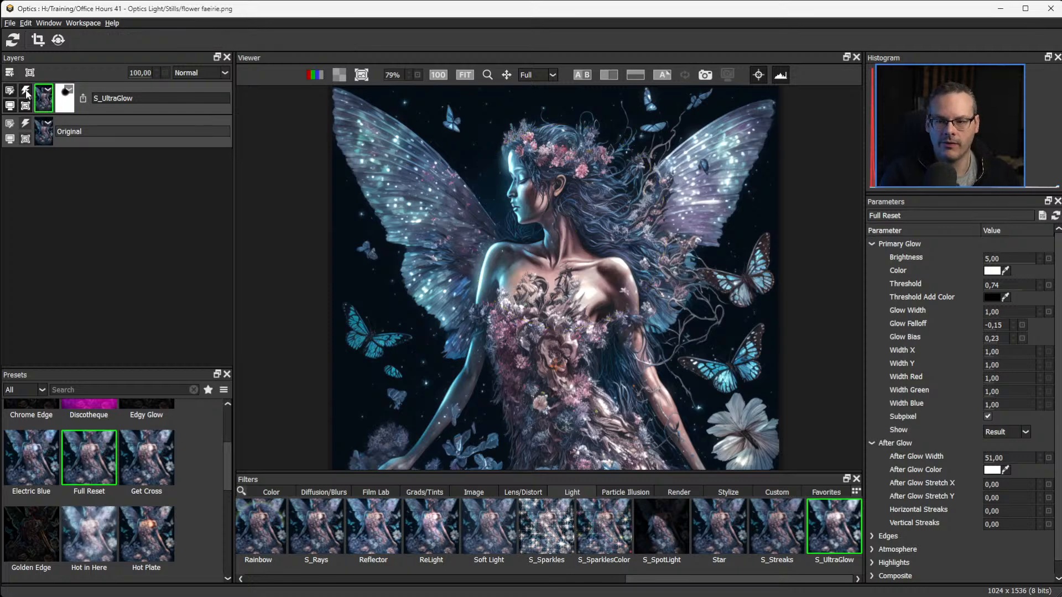
{"action": "left_click", "coordinate": [26, 91]}
{"action": "left_click", "coordinate": [27, 91]}
{"action": "left_click", "coordinate": [28, 89]}
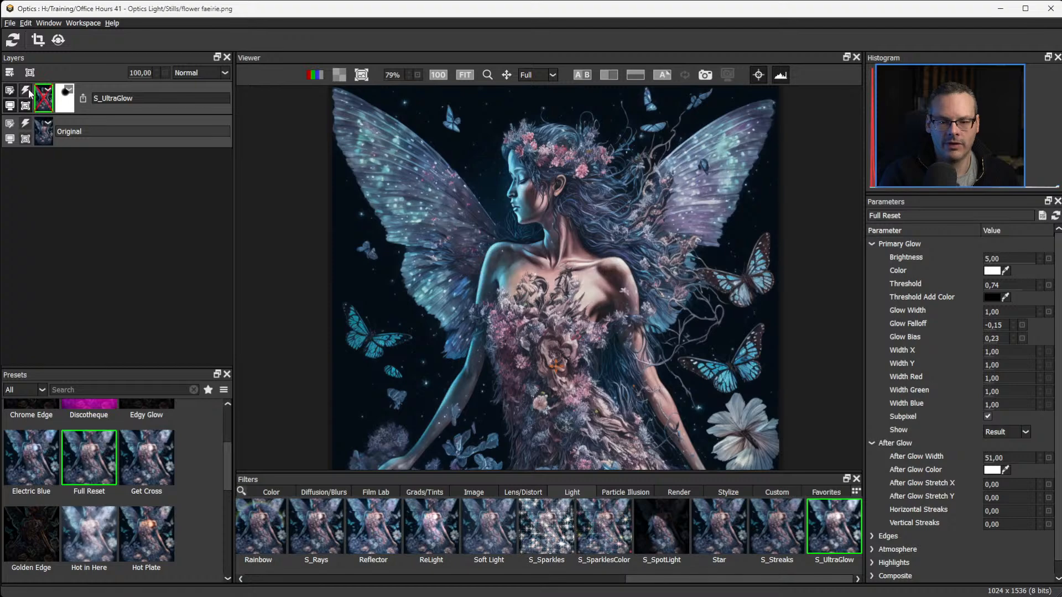
{"action": "left_click", "coordinate": [28, 89]}
{"action": "left_click", "coordinate": [28, 89]}
{"action": "left_click", "coordinate": [27, 90]}
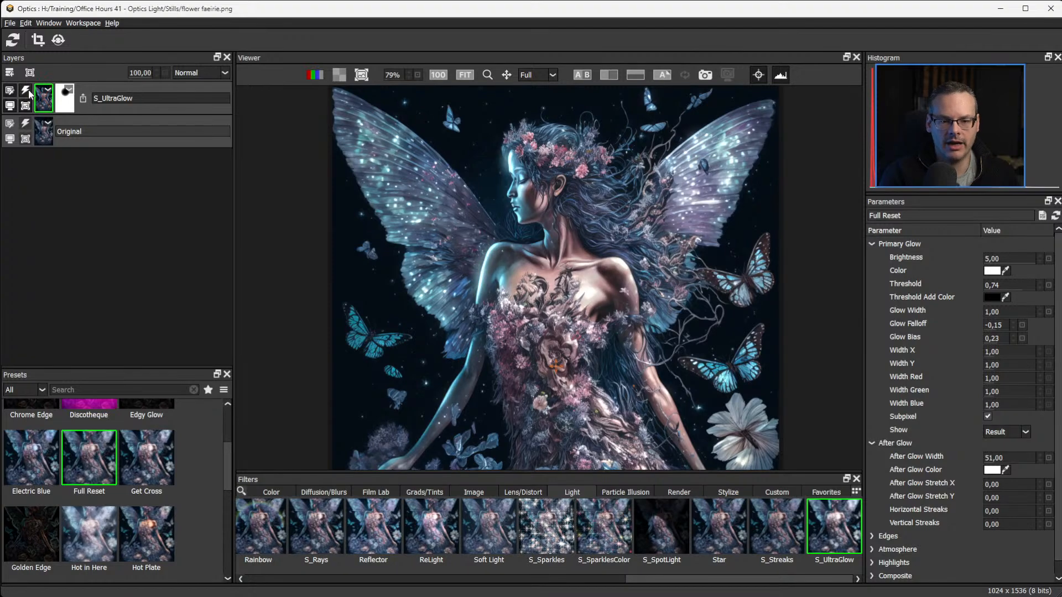
Examine the masked glow across the dress, flowers, wings and face of the faerie.
{"action": "left_click_drag", "start_coordinate": [587, 374], "coordinate": [561, 277]}
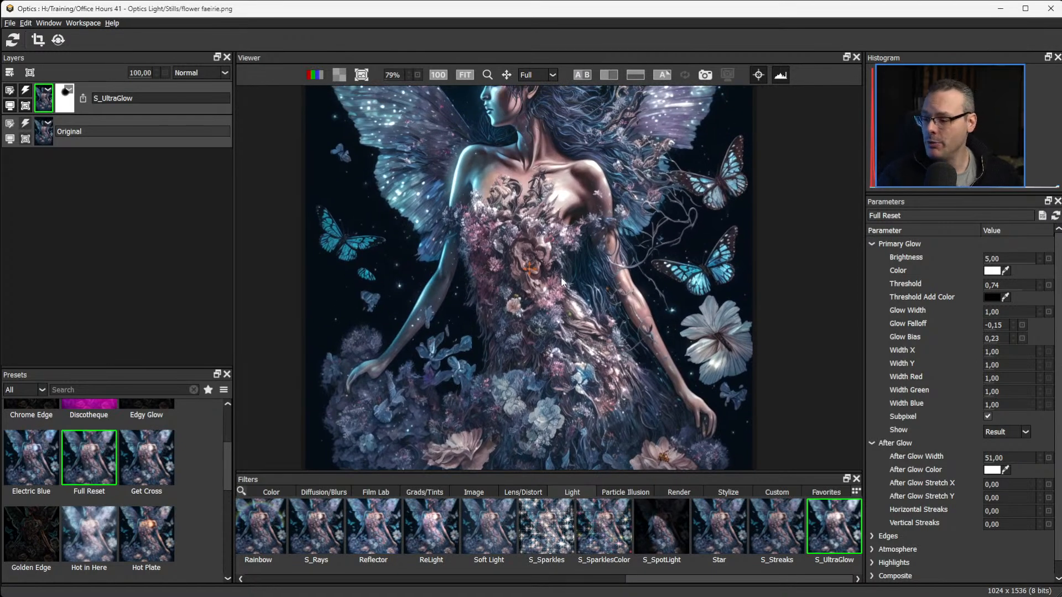
{"action": "left_click_drag", "start_coordinate": [612, 389], "coordinate": [617, 240]}
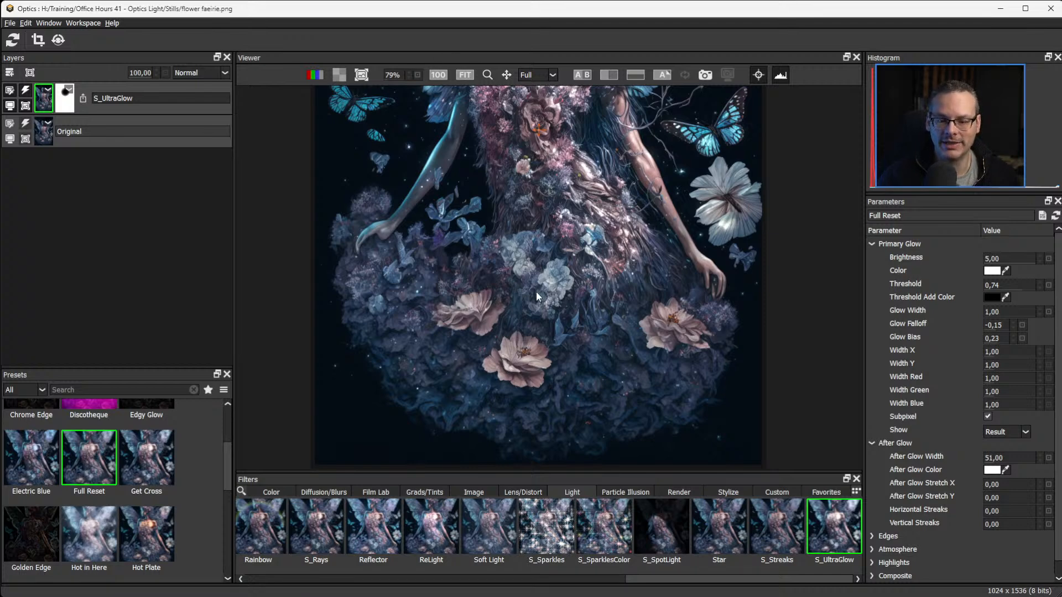
{"action": "left_click_drag", "start_coordinate": [536, 293], "coordinate": [545, 279]}
{"action": "left_click_drag", "start_coordinate": [583, 217], "coordinate": [555, 460]}
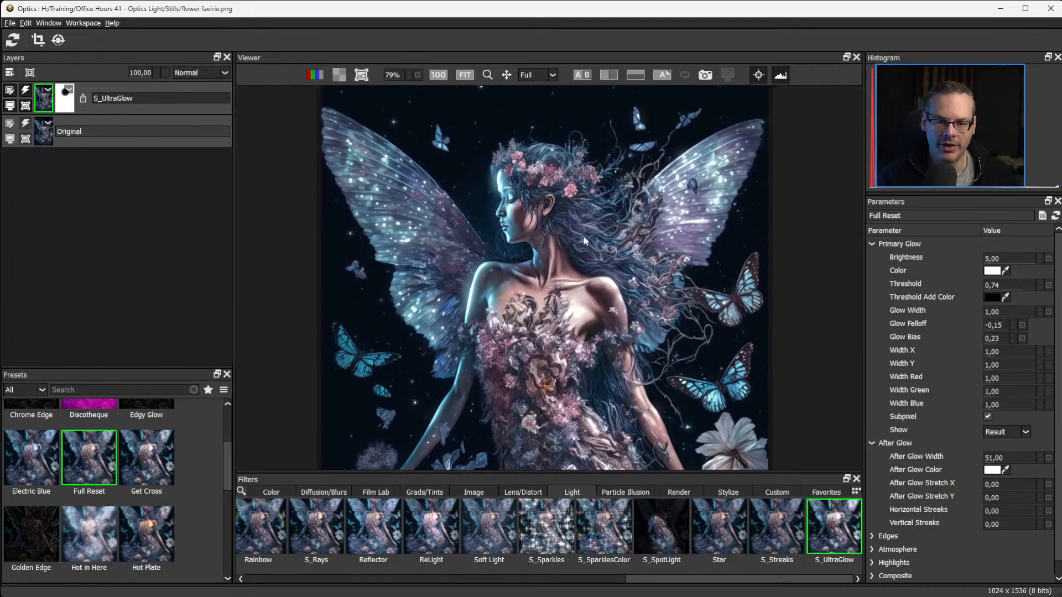
{"action": "left_click_drag", "start_coordinate": [573, 261], "coordinate": [603, 174]}
{"action": "left_click_drag", "start_coordinate": [556, 207], "coordinate": [543, 363]}
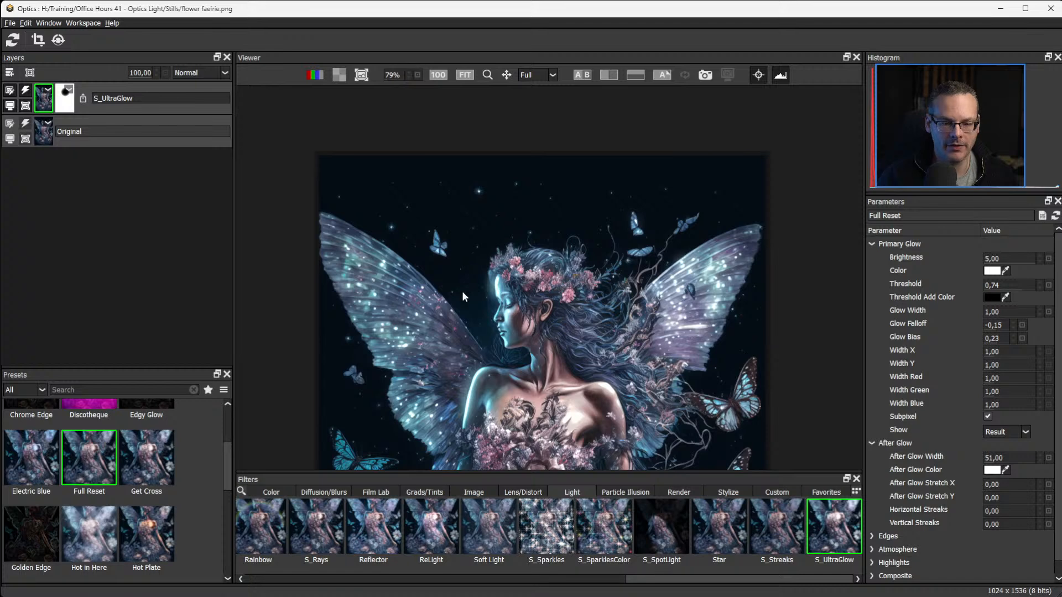
{"action": "left_click_drag", "start_coordinate": [645, 386], "coordinate": [717, 194]}
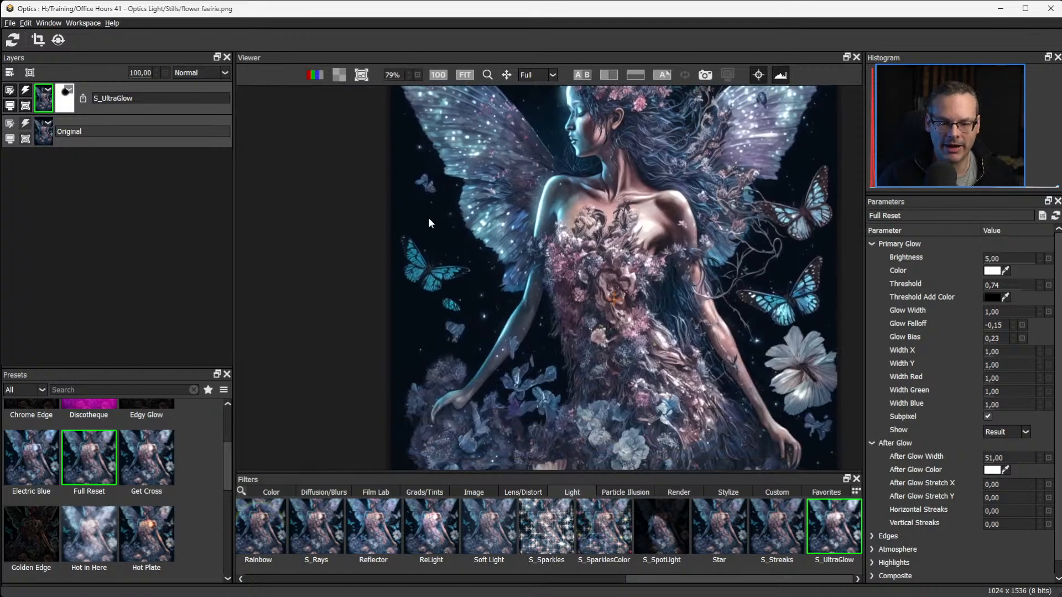
{"action": "left_click_drag", "start_coordinate": [601, 373], "coordinate": [563, 185]}
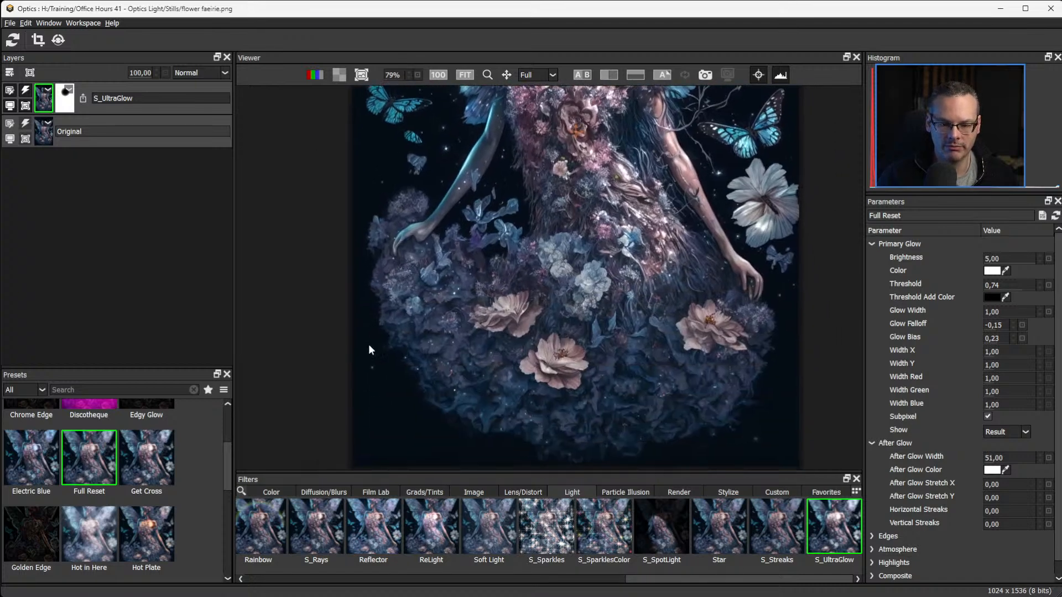
{"action": "left_click_drag", "start_coordinate": [609, 159], "coordinate": [602, 394]}
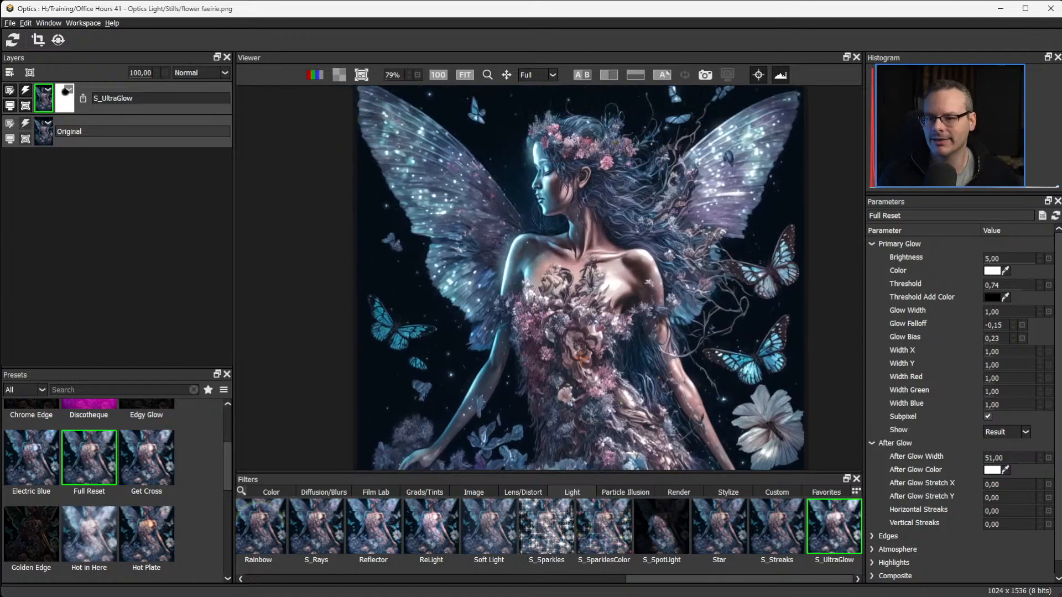
Add a new layer above S_UltraGlow and apply the S_NightSky render filter to it.
{"action": "left_click", "coordinate": [10, 75]}
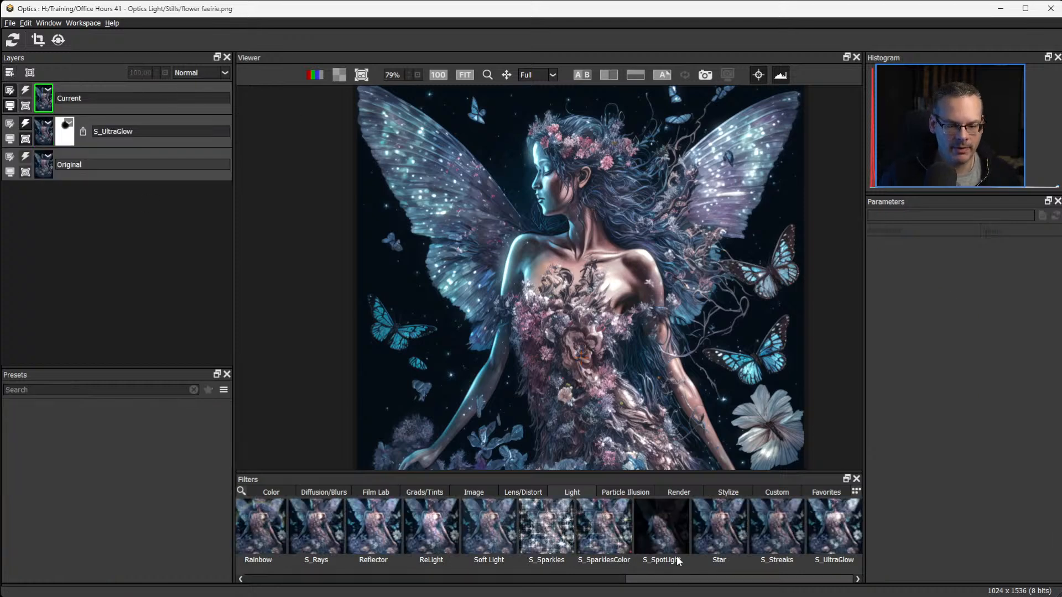
{"action": "left_click", "coordinate": [679, 493]}
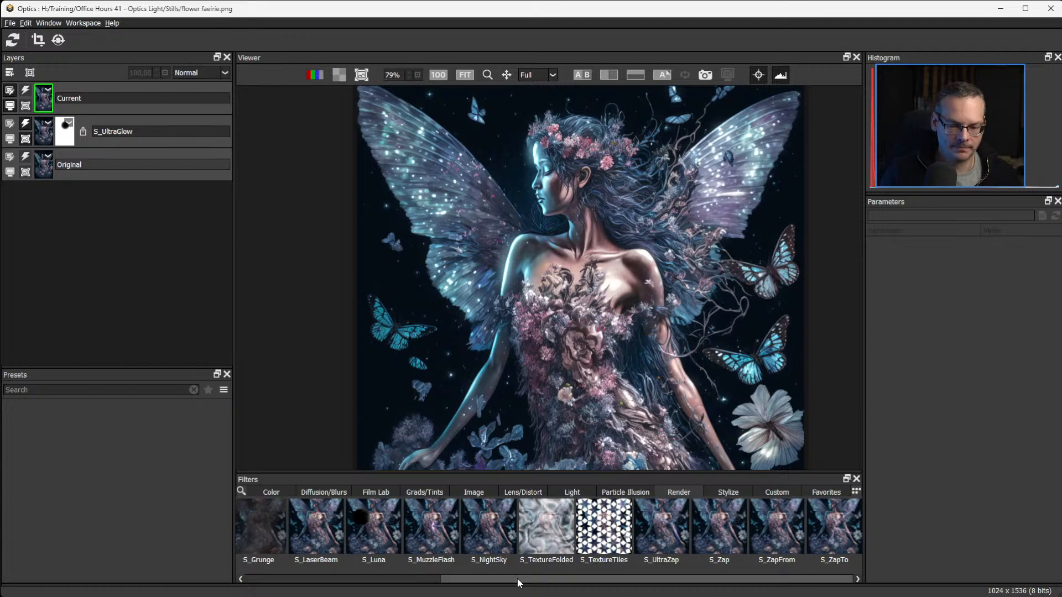
{"action": "left_click", "coordinate": [505, 538]}
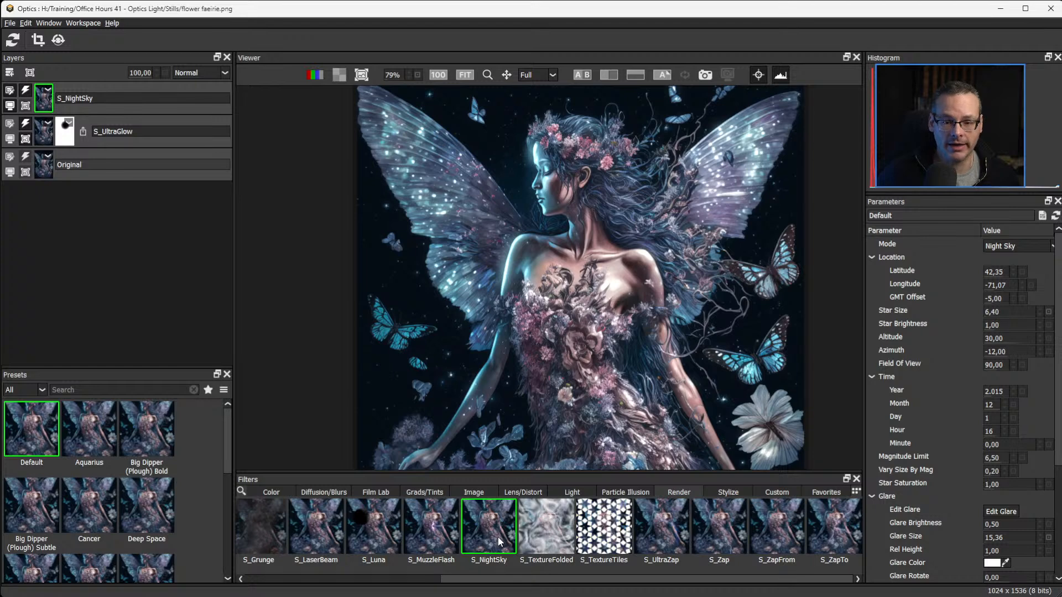
Try the Aquarius and Big Dipper (Plough) Bold presets, isolating the latter's stars with Combine set to Stars Only.
{"action": "left_click", "coordinate": [91, 445]}
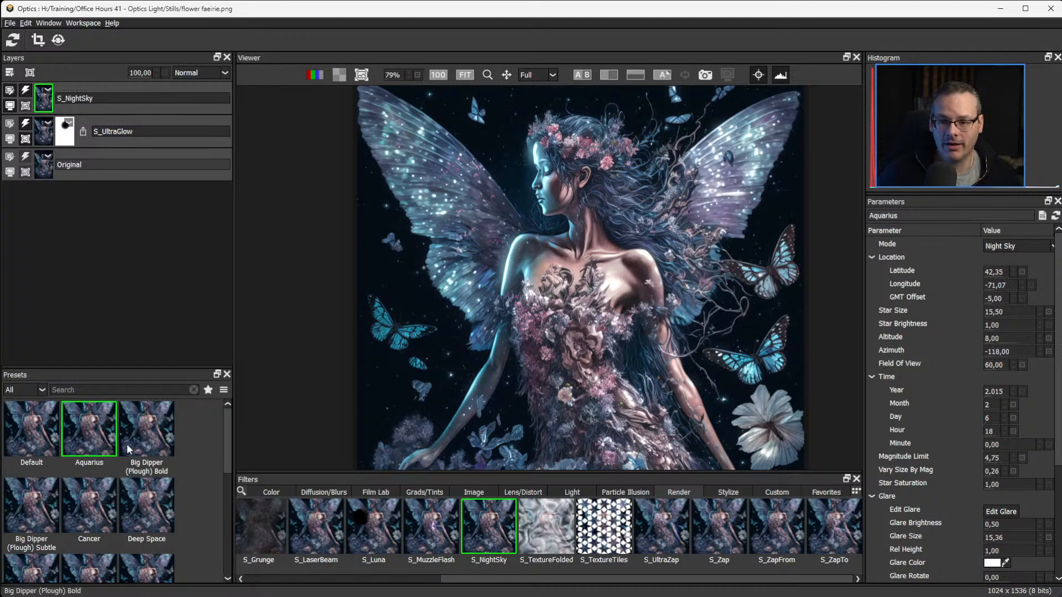
{"action": "left_click", "coordinate": [129, 449]}
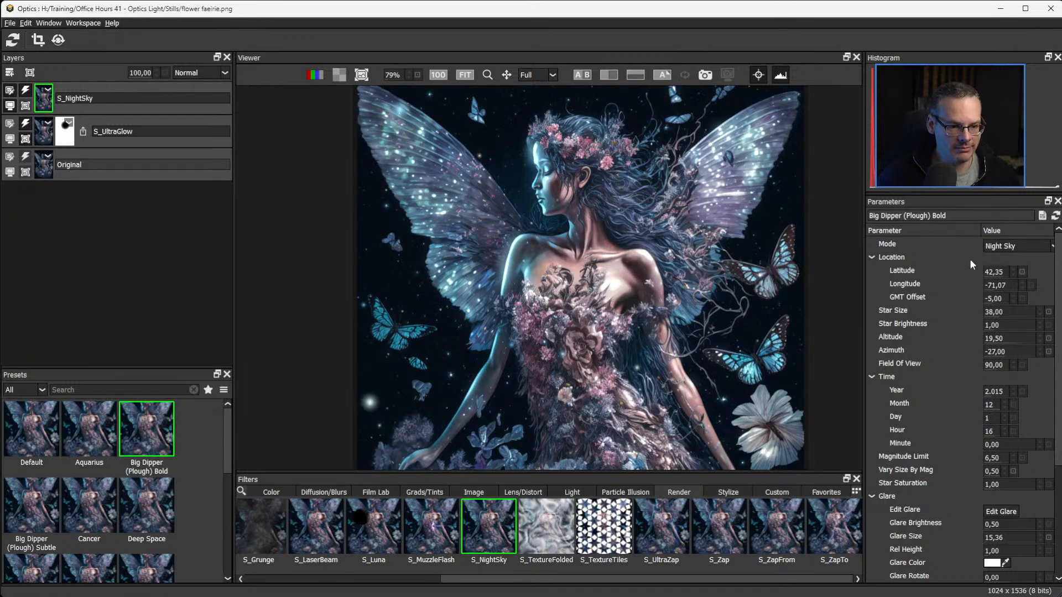
{"action": "scroll", "coordinate": [956, 252], "scroll_direction": "down", "scroll_amount": 2}
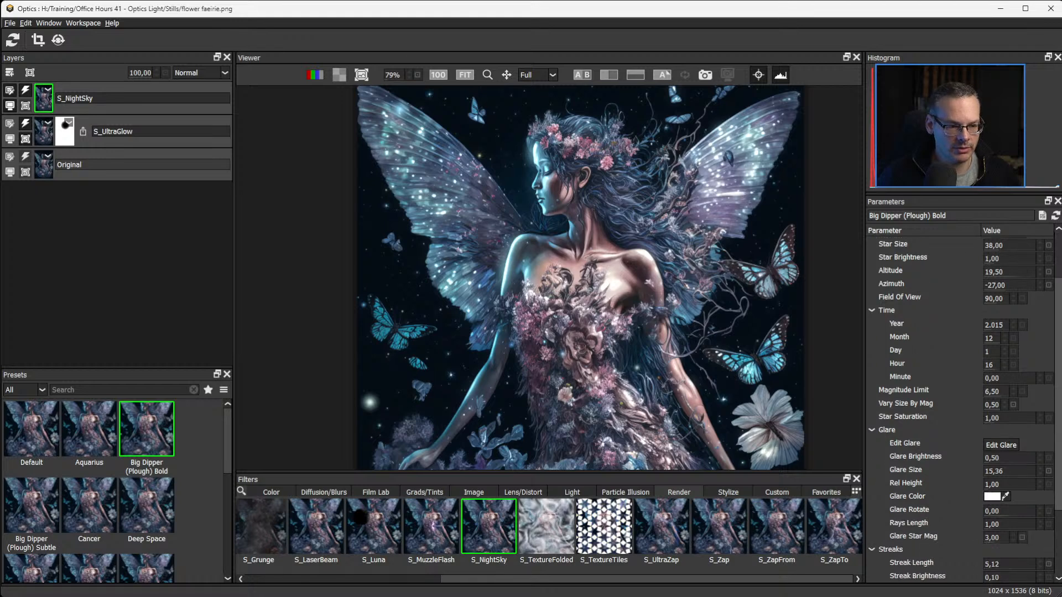
{"action": "scroll", "coordinate": [962, 387], "scroll_direction": "down", "scroll_amount": 2}
{"action": "left_click", "coordinate": [1008, 565]}
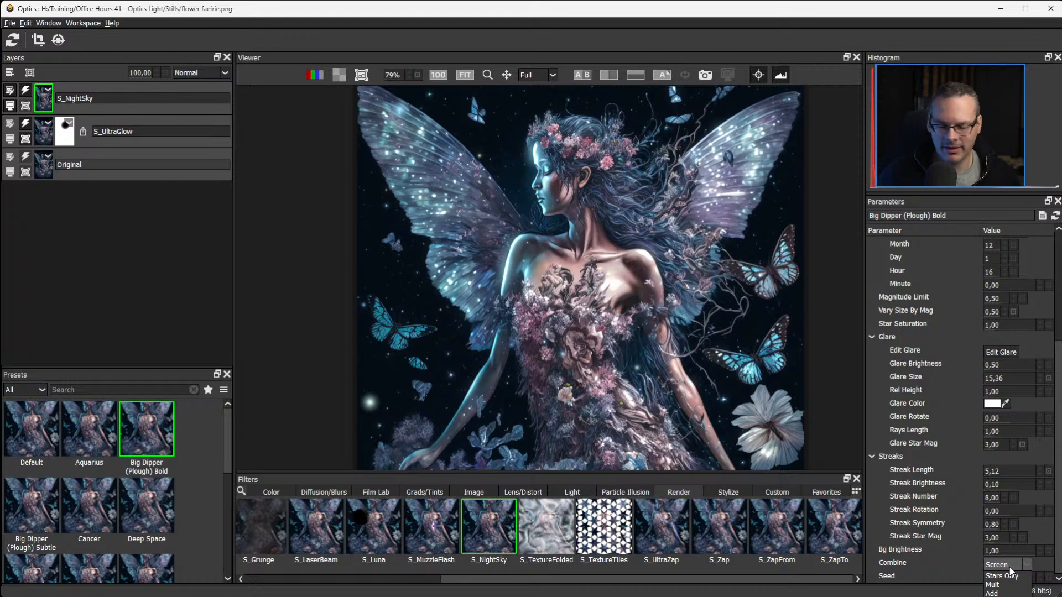
{"action": "left_click", "coordinate": [1013, 578]}
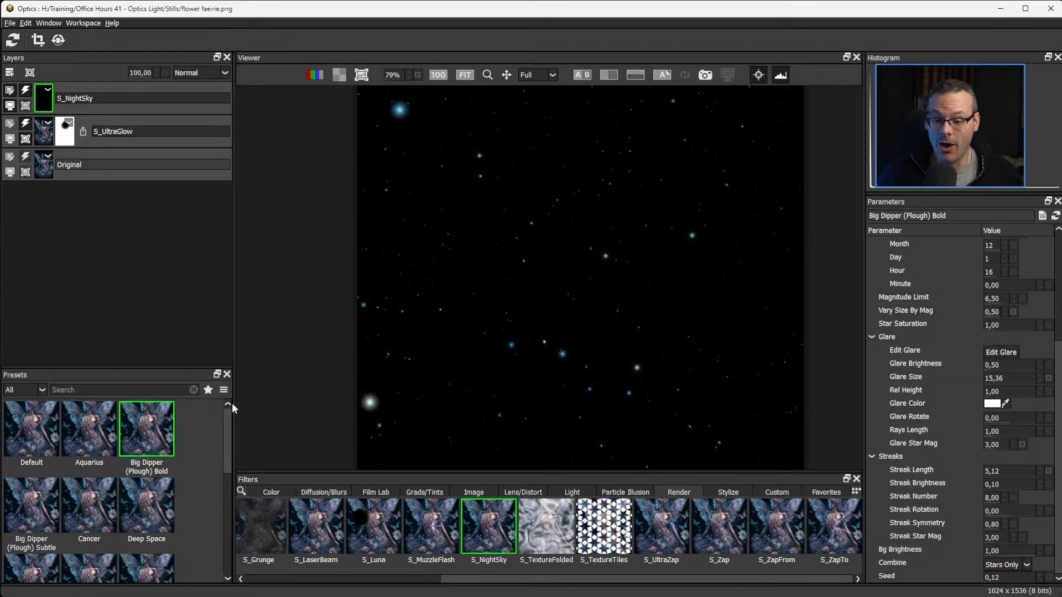
Apply the Deep Space preset to the night sky and set Combine to Stars Only.
{"action": "scroll", "coordinate": [230, 419], "scroll_direction": "down", "scroll_amount": 1}
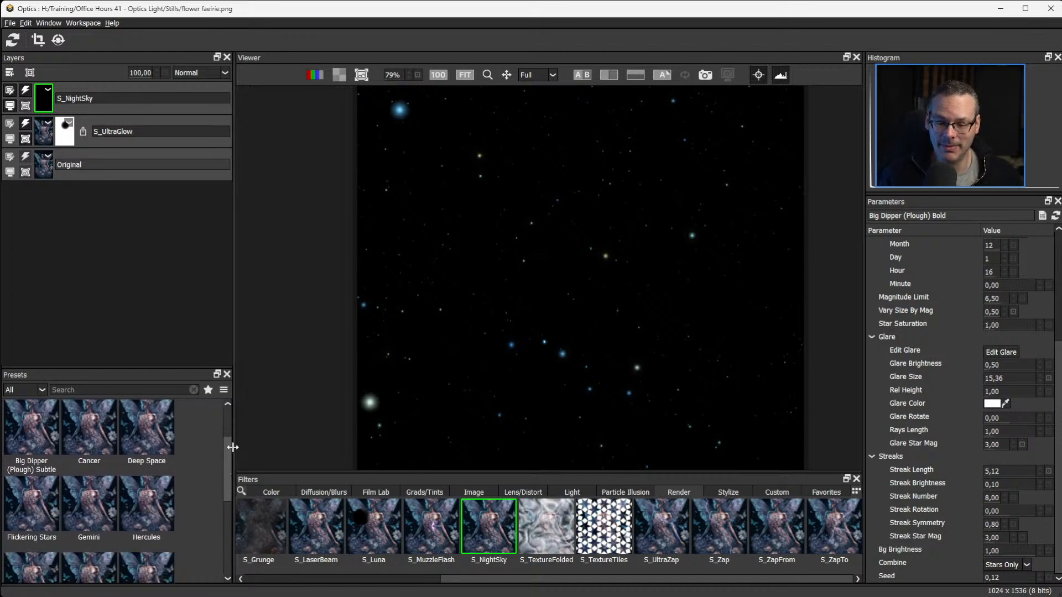
{"action": "scroll", "coordinate": [200, 426], "scroll_direction": "up", "scroll_amount": 1}
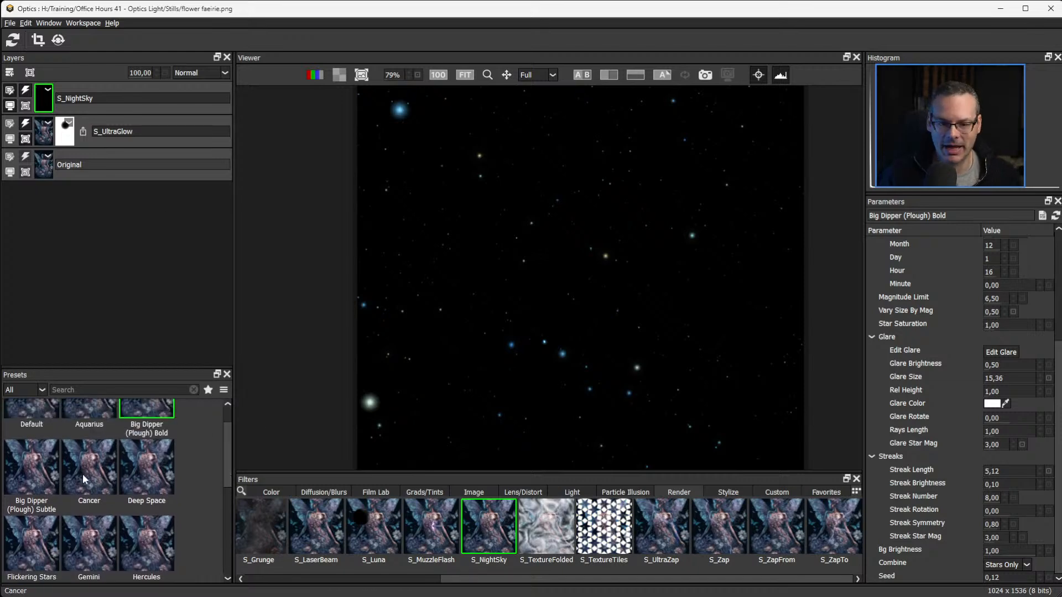
{"action": "left_click", "coordinate": [144, 465]}
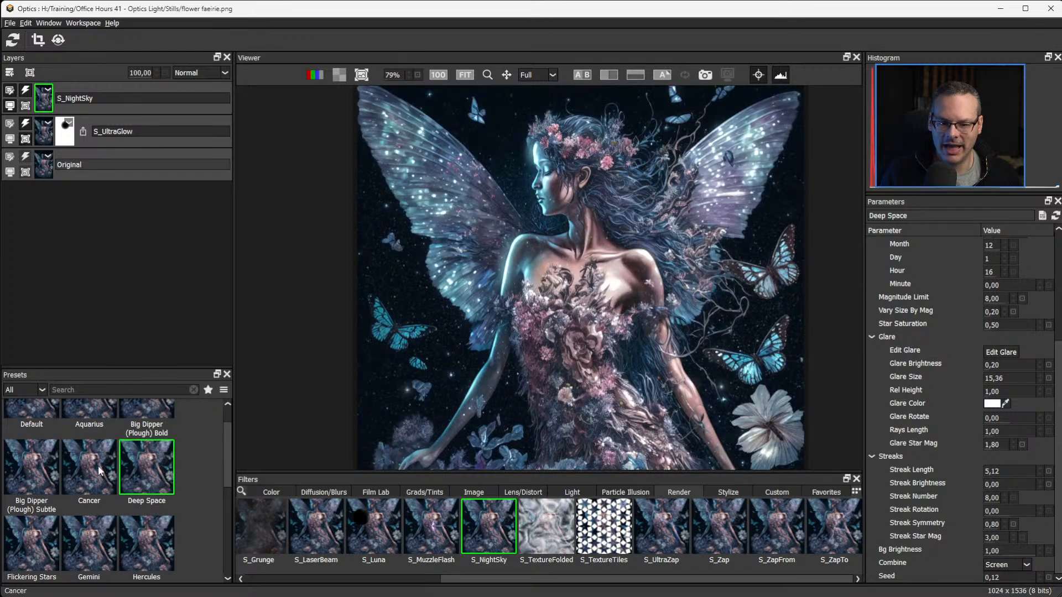
{"action": "left_click", "coordinate": [1021, 566]}
{"action": "left_click", "coordinate": [1004, 586]}
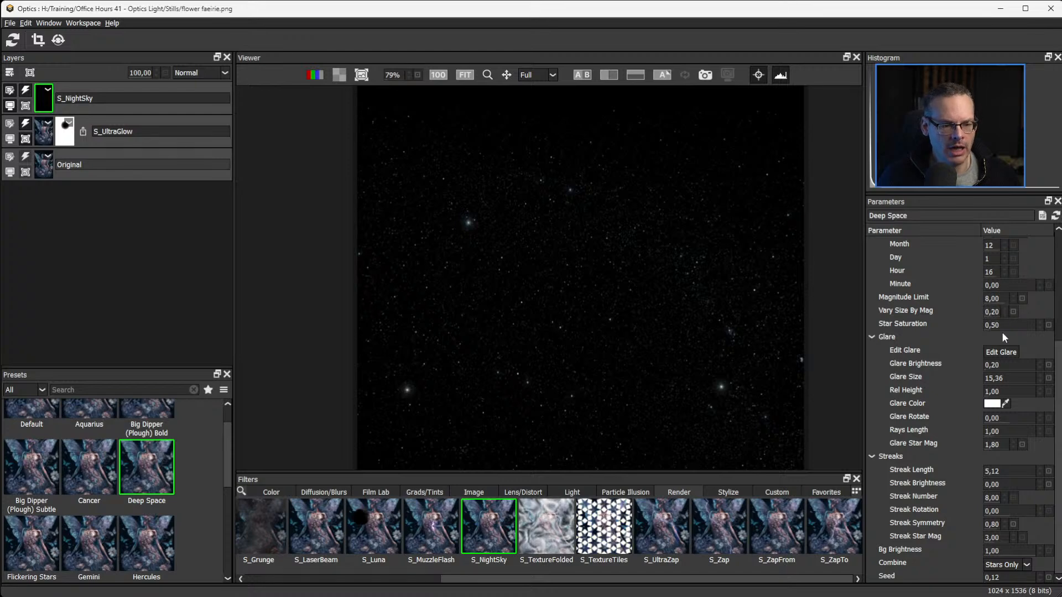
Set the night sky's Star Size to 17.40 and Vary Size By Mag to 0.32.
{"action": "mouse_move", "coordinate": [994, 312]}
{"action": "left_mouse_down"}
{"action": "mouse_move", "coordinate": [1012, 312]}
{"action": "mouse_move", "coordinate": [993, 313]}
{"action": "left_mouse_up"}
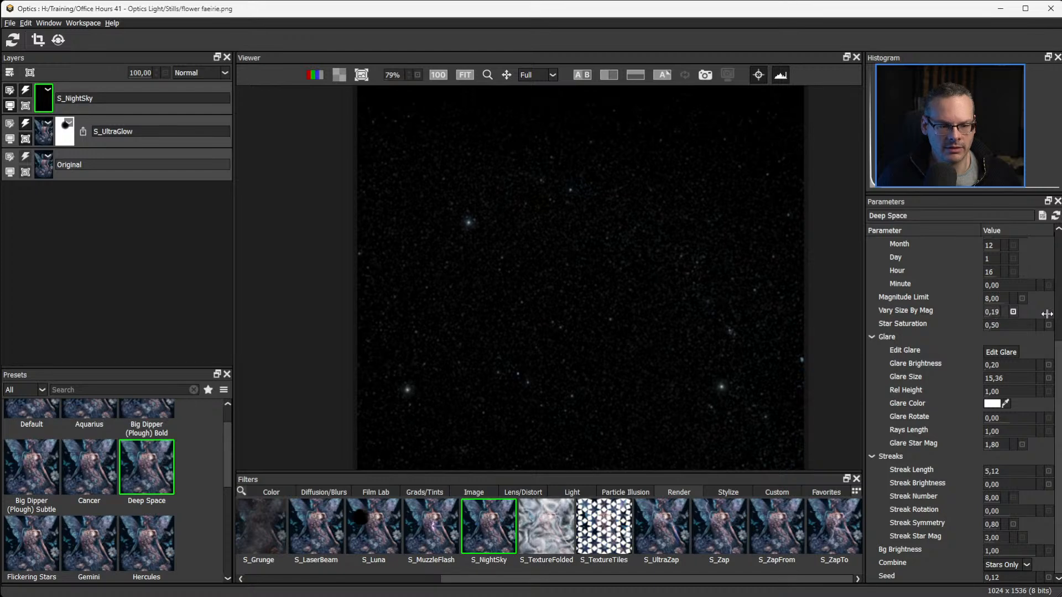
{"action": "scroll", "coordinate": [1057, 353], "scroll_direction": "up", "scroll_amount": 4}
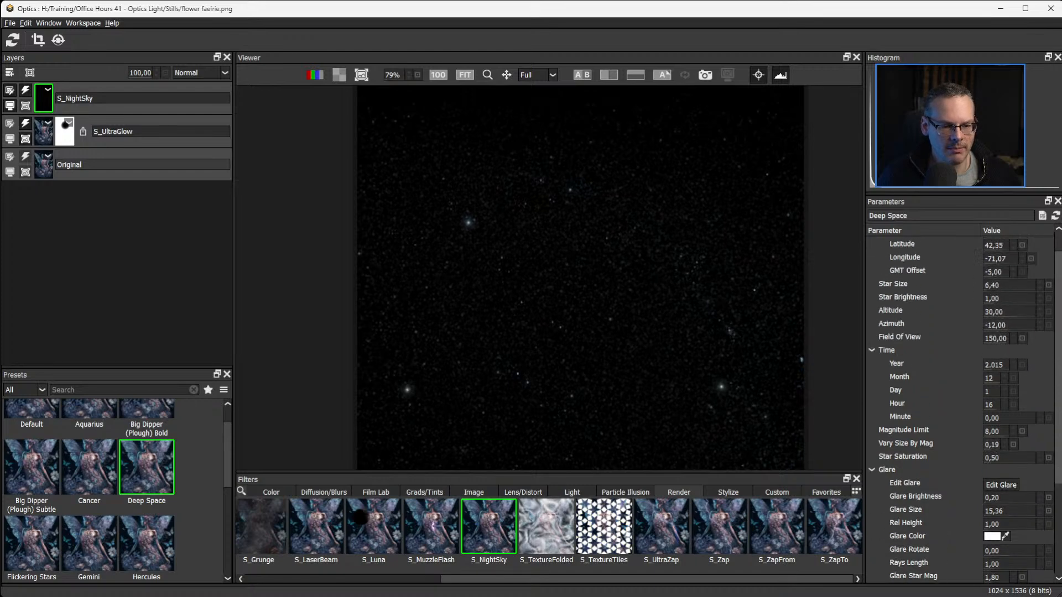
{"action": "mouse_move", "coordinate": [1004, 312]}
{"action": "left_mouse_down"}
{"action": "mouse_move", "coordinate": [1031, 310]}
{"action": "mouse_move", "coordinate": [1018, 310]}
{"action": "left_mouse_up"}
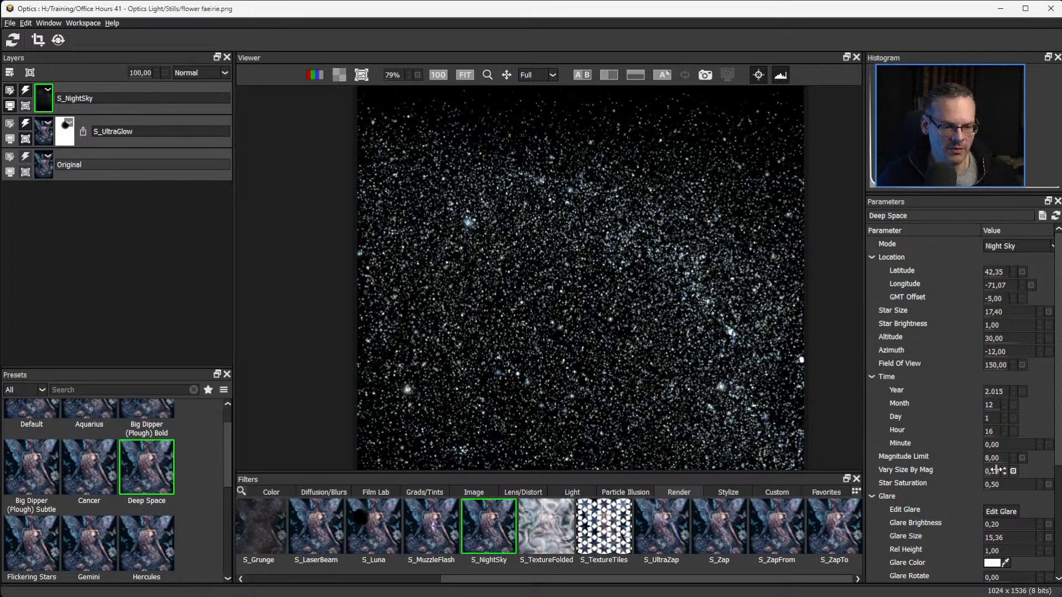
{"action": "left_click_drag", "start_coordinate": [998, 469], "coordinate": [941, 478]}
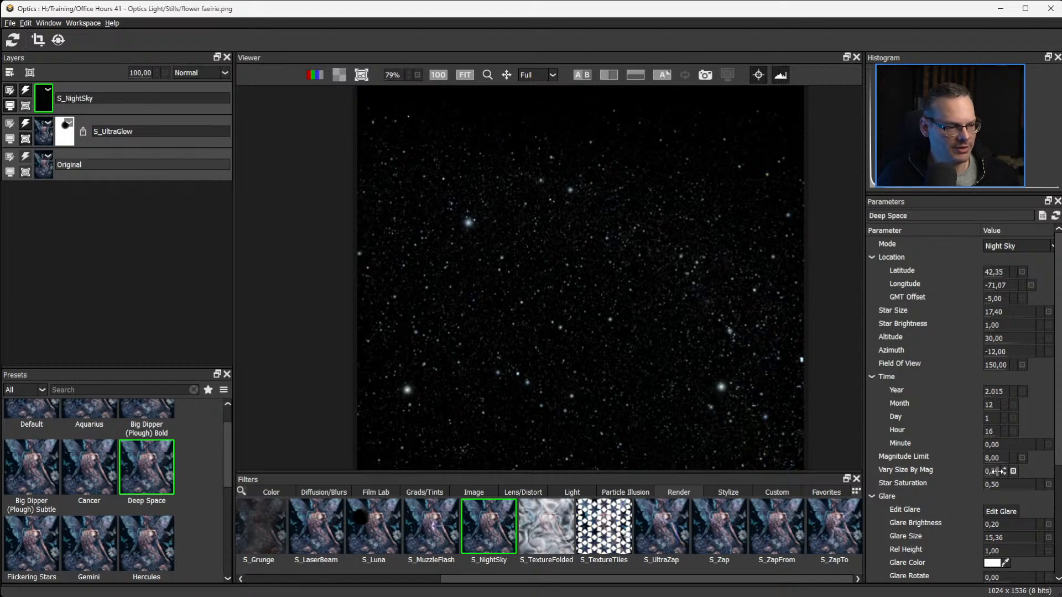
{"action": "left_click_drag", "start_coordinate": [1004, 471], "coordinate": [1008, 471]}
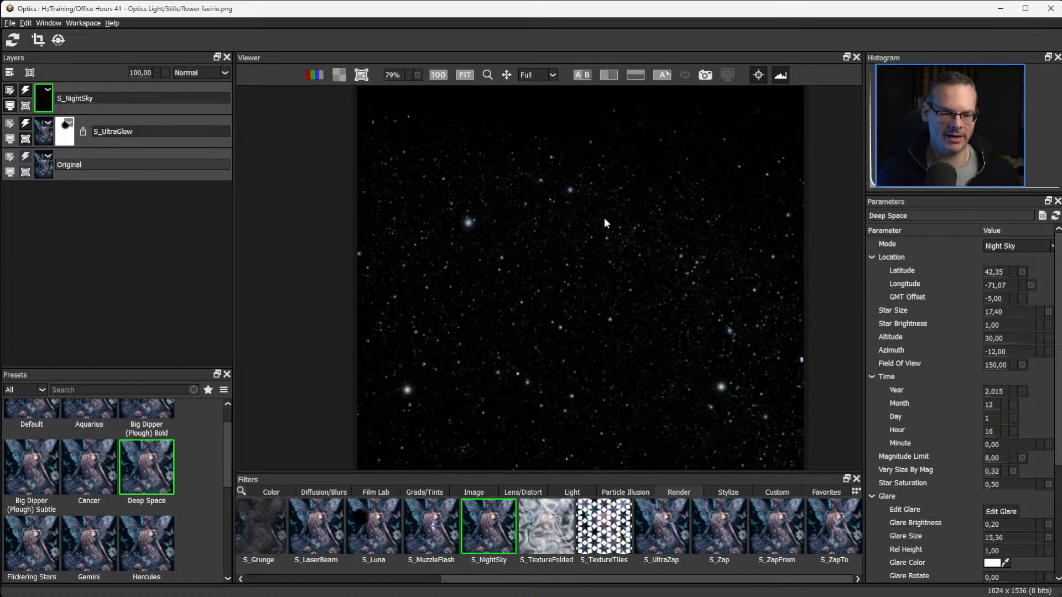
Shift the star field to Altitude 5.00 and Azimuth 11.00, and set Combine back to Screen.
{"action": "left_click_drag", "start_coordinate": [1031, 337], "coordinate": [1009, 350]}
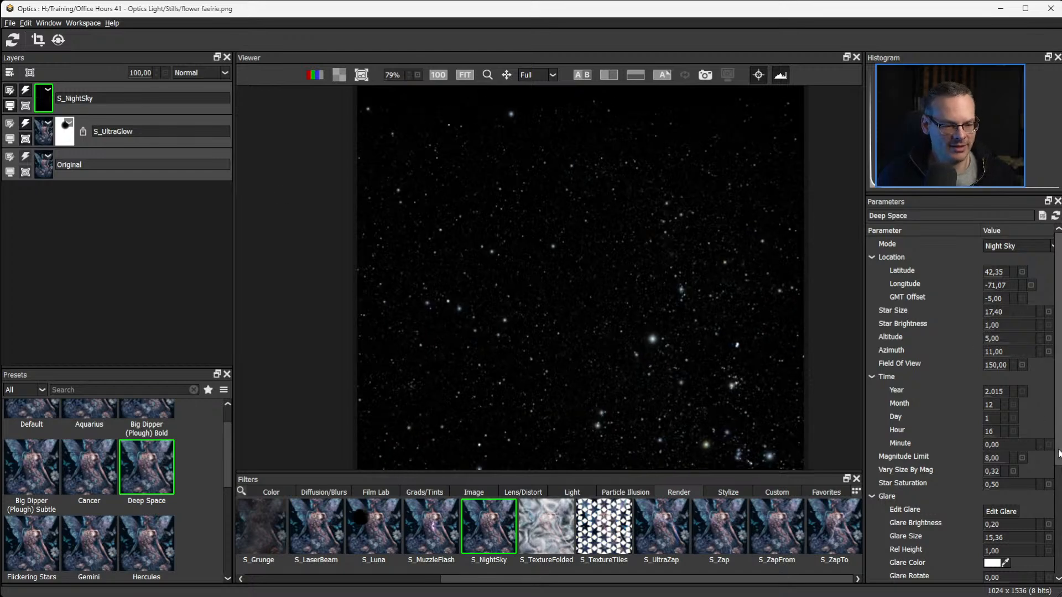
{"action": "scroll", "coordinate": [1040, 456], "scroll_direction": "down", "scroll_amount": 4}
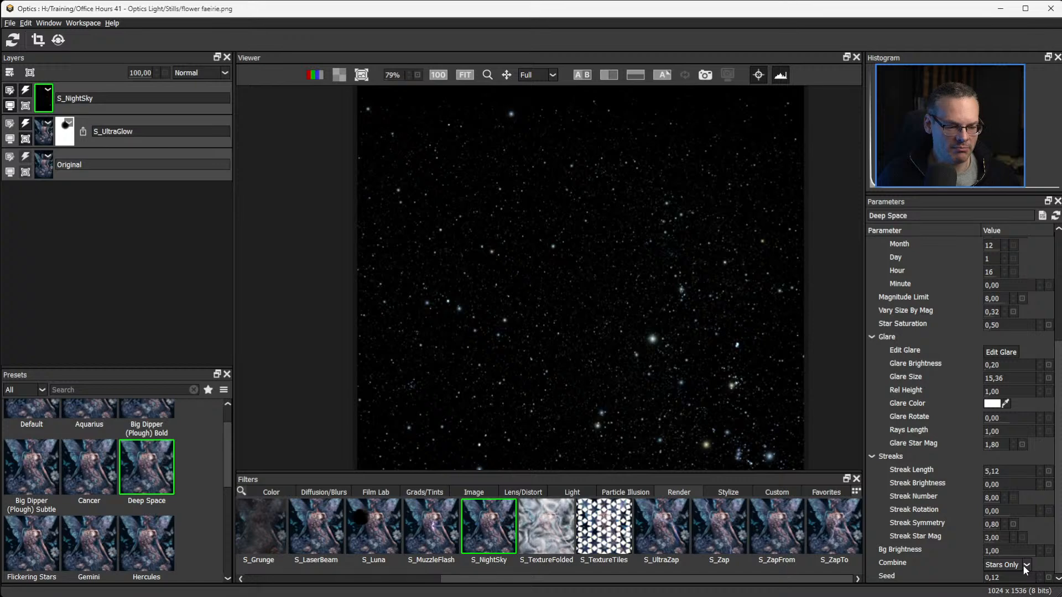
{"action": "left_click", "coordinate": [1023, 565]}
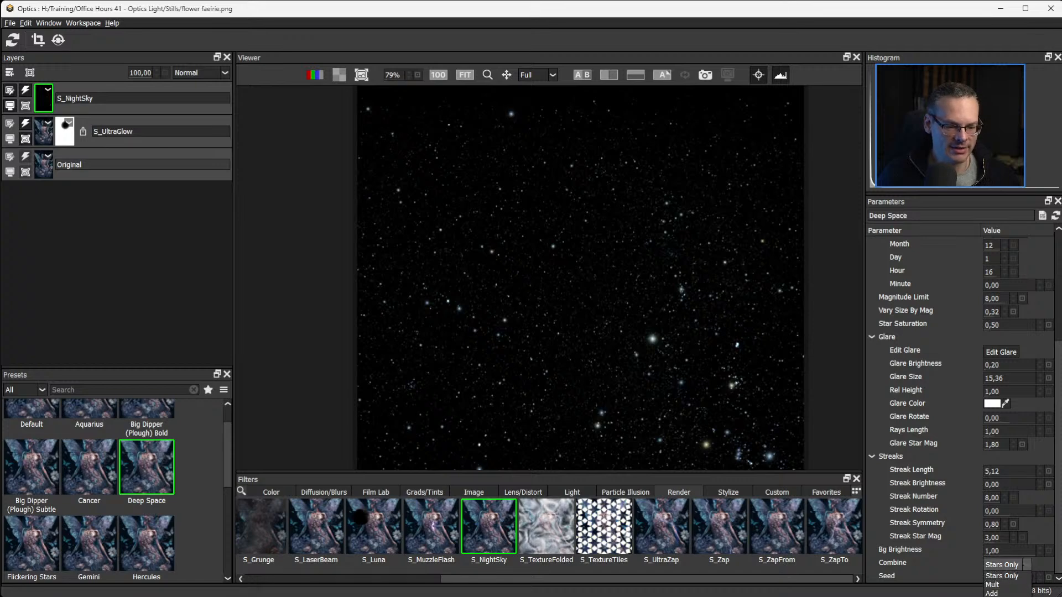
{"action": "left_click", "coordinate": [1000, 596]}
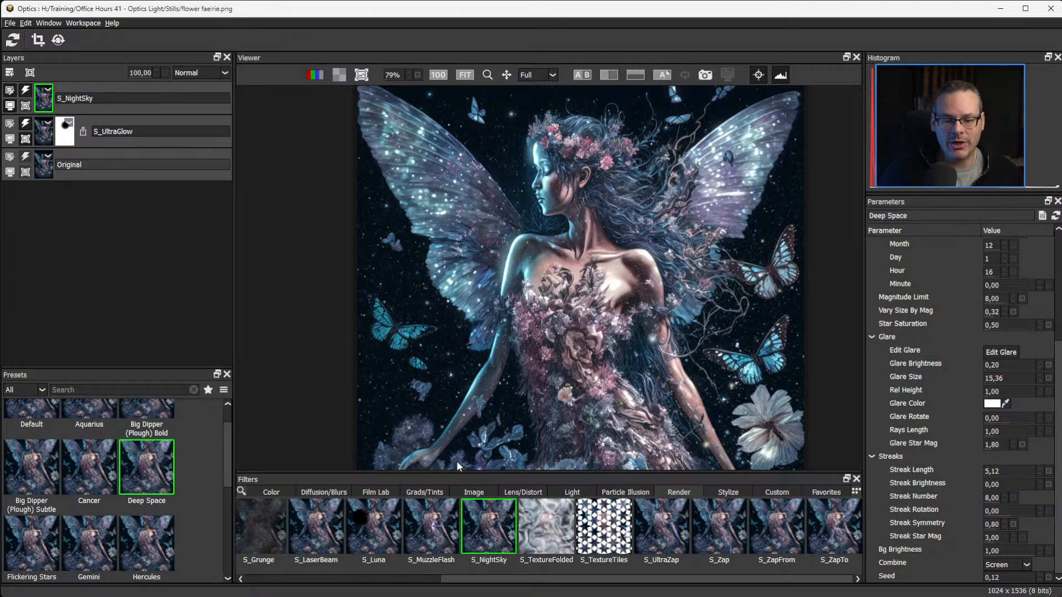
Add a Selection mask to the S_NightSky layer and display the mask in black and white.
{"action": "scroll", "coordinate": [560, 366], "scroll_direction": "down", "scroll_amount": 3}
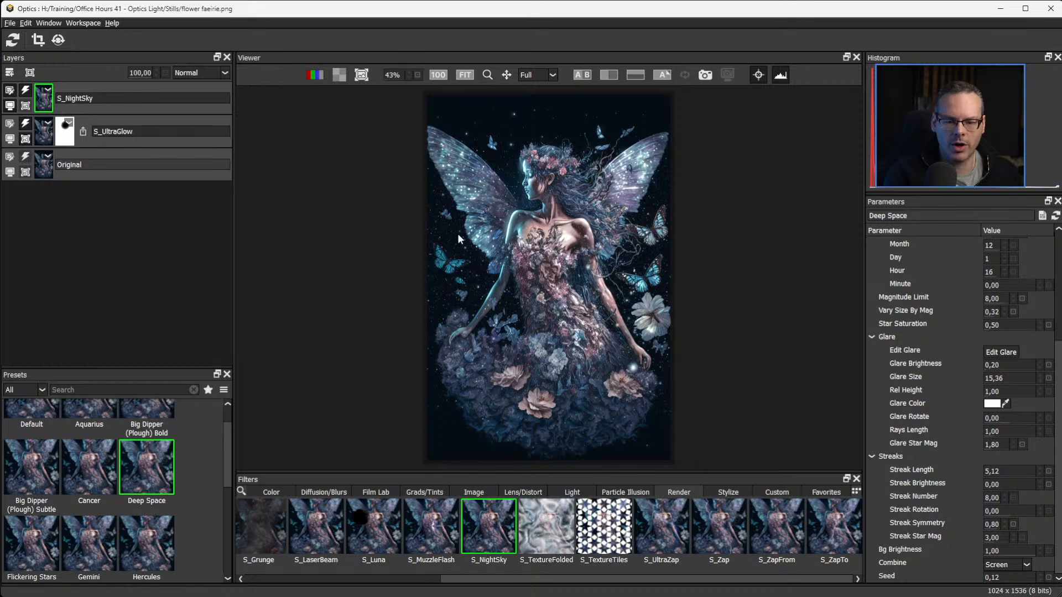
{"action": "left_click", "coordinate": [30, 72]}
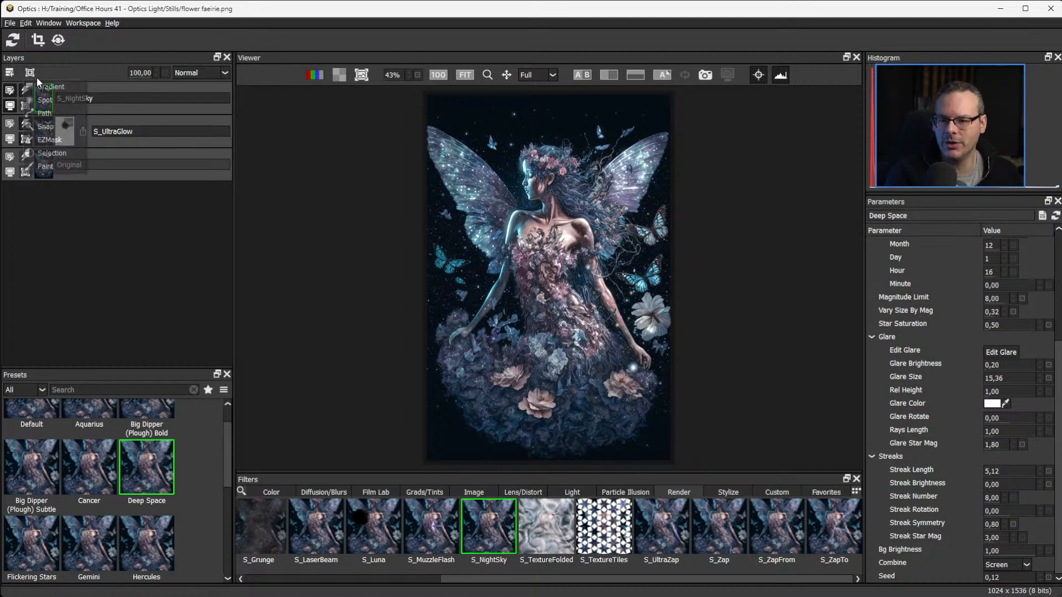
{"action": "left_click", "coordinate": [70, 155]}
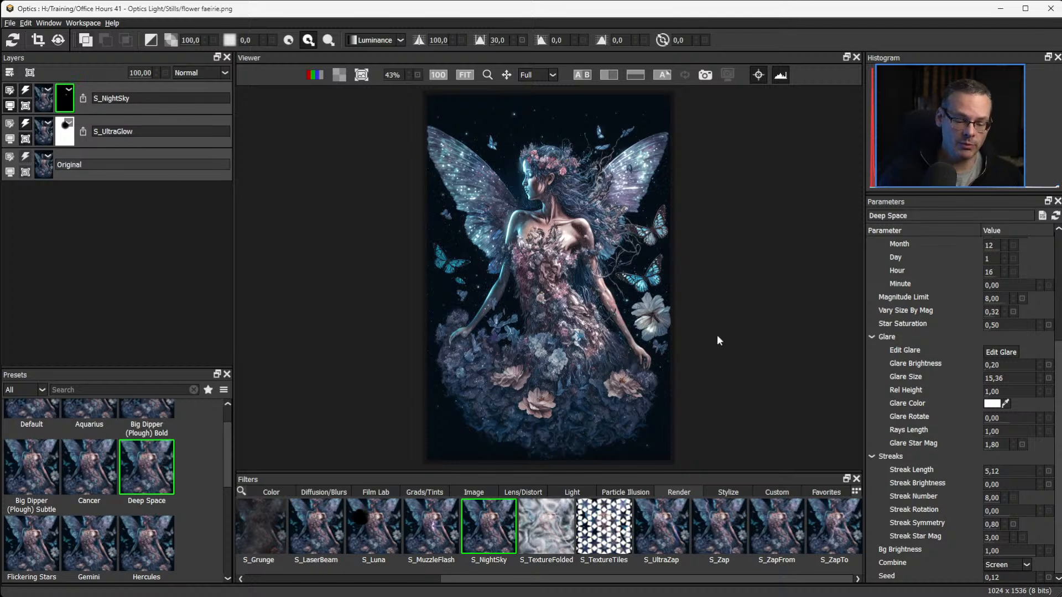
{"action": "key", "text": "m"}
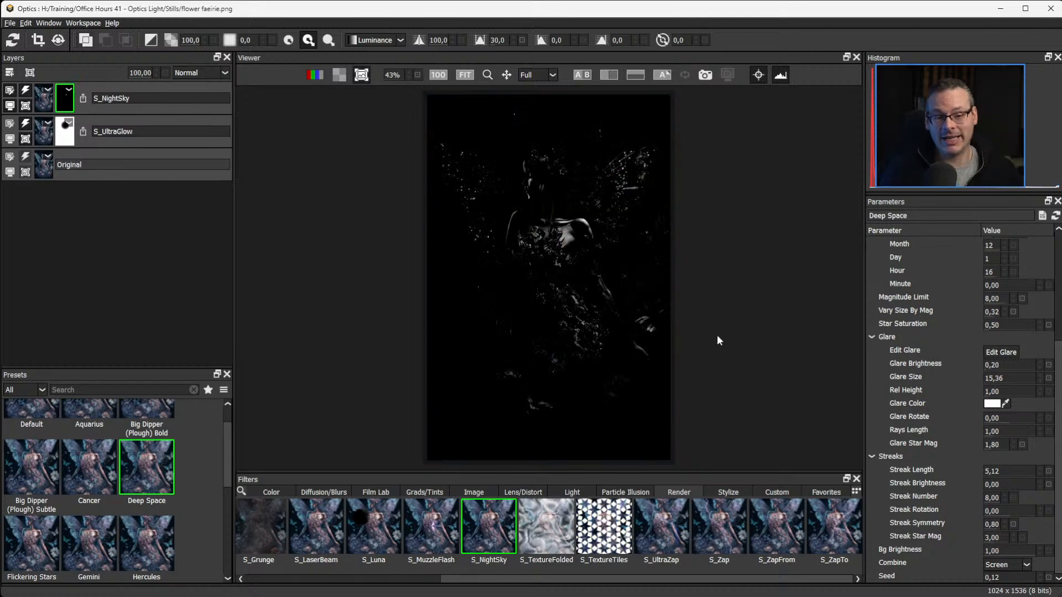
{"action": "key", "text": "m"}
{"action": "key", "text": "m"}
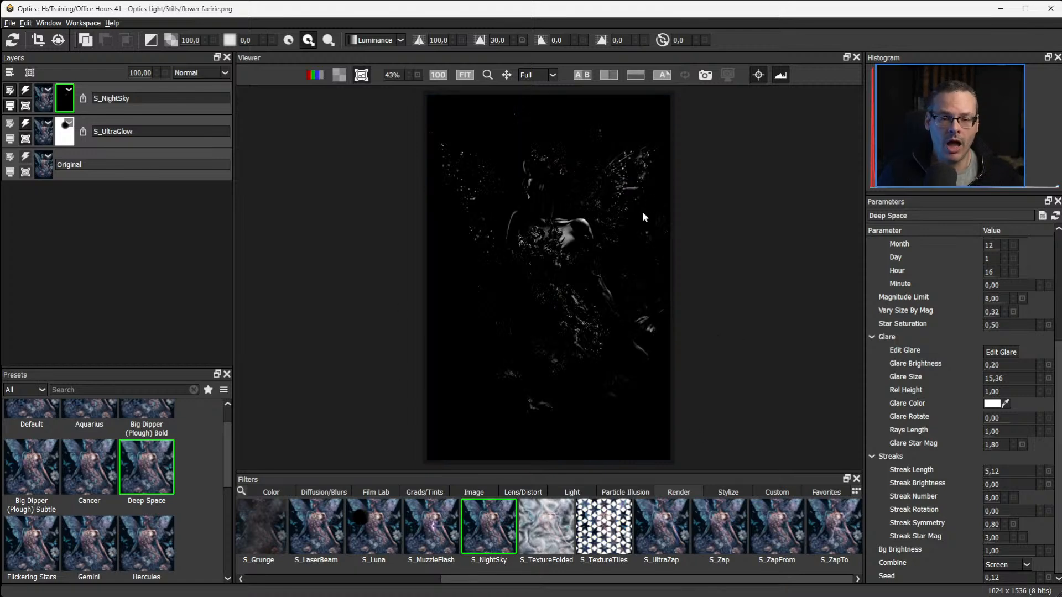
Isolate the dark background in the Luminance-based mask with position 0, range 18 and clip values of 9 and 2.
{"action": "left_click", "coordinate": [394, 40]}
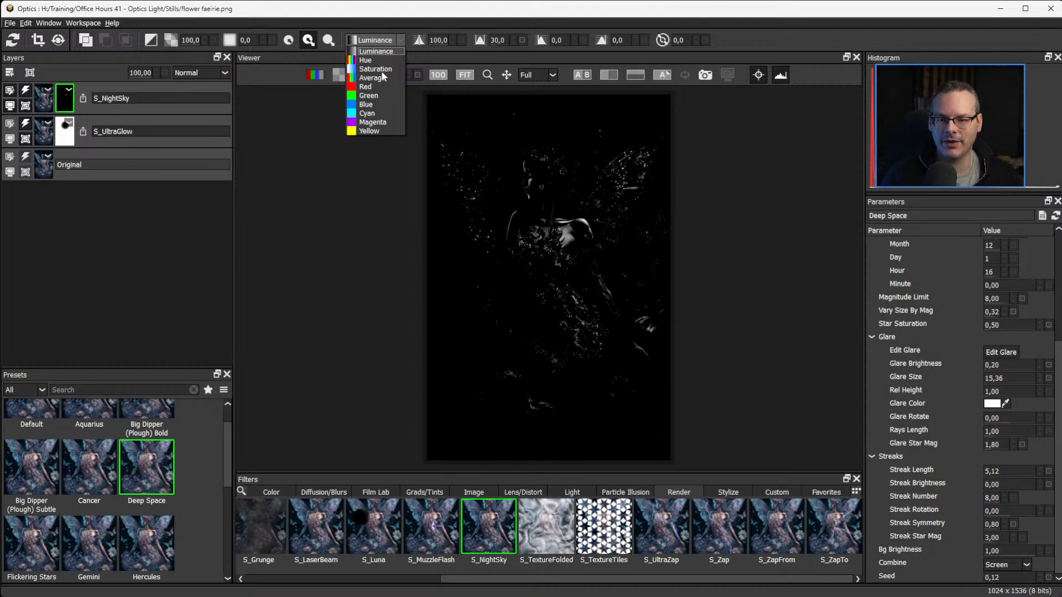
{"action": "left_click", "coordinate": [387, 37]}
{"action": "left_click_drag", "start_coordinate": [437, 40], "coordinate": [358, 44]}
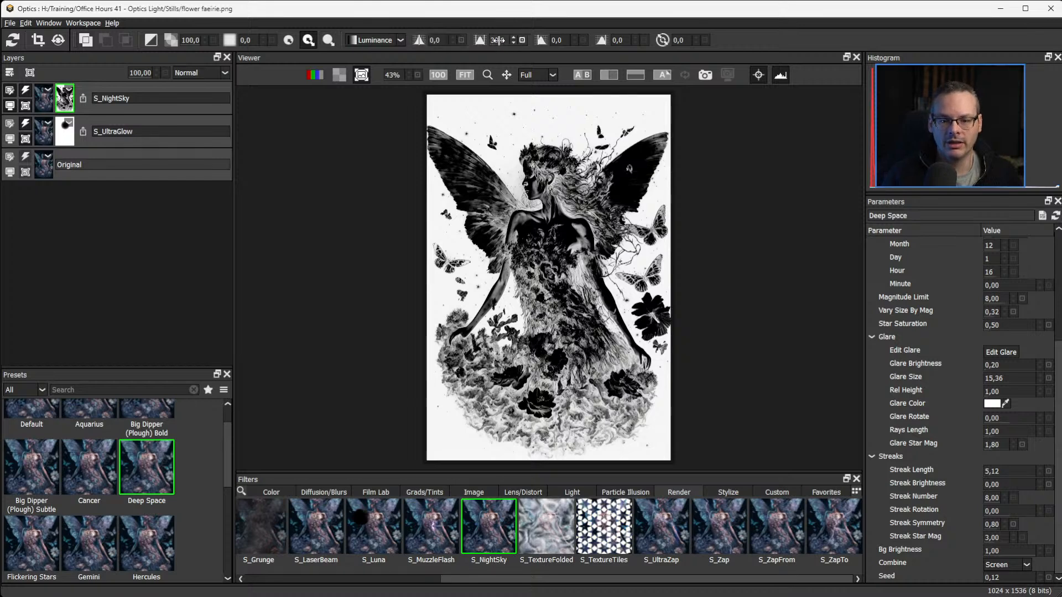
{"action": "left_click_drag", "start_coordinate": [497, 40], "coordinate": [487, 40]}
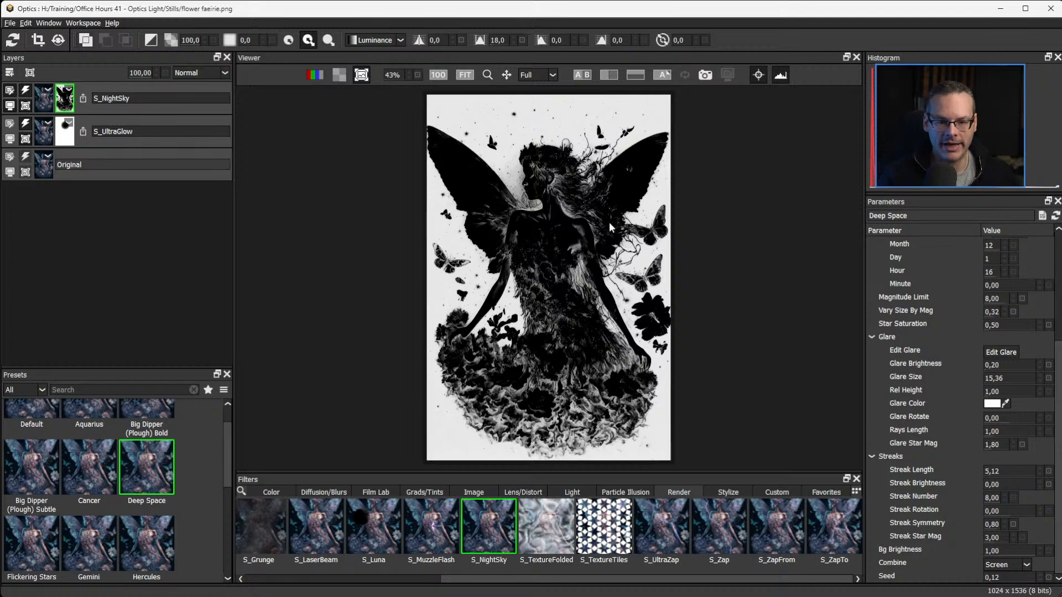
{"action": "left_click_drag", "start_coordinate": [570, 37], "coordinate": [608, 39]}
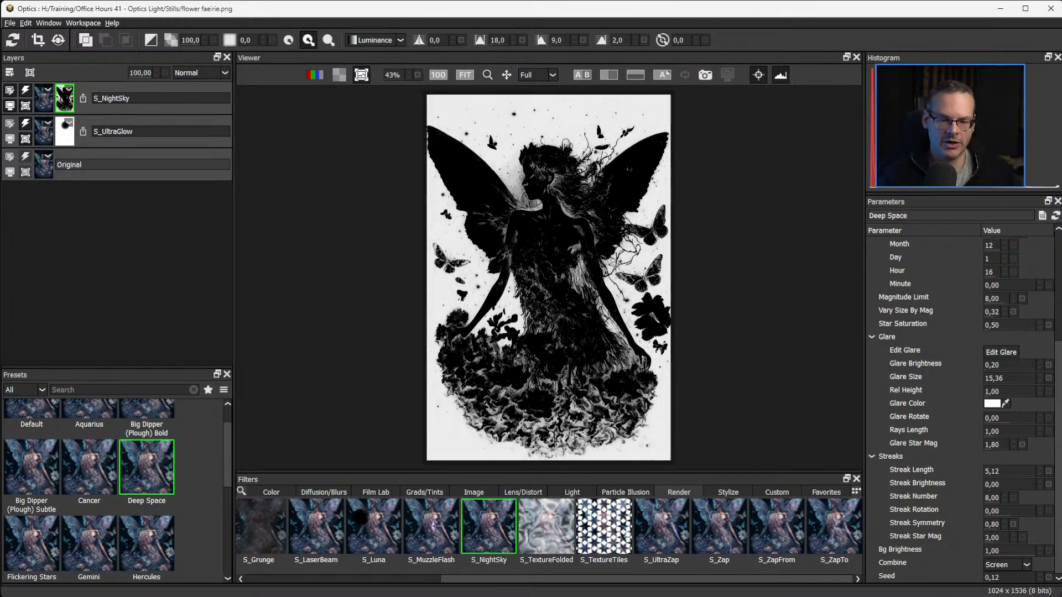
Return from the mask view to the image and compare the masked stars around the faerie by repeatedly toggling the S_NightSky effect.
{"action": "key", "text": "m"}
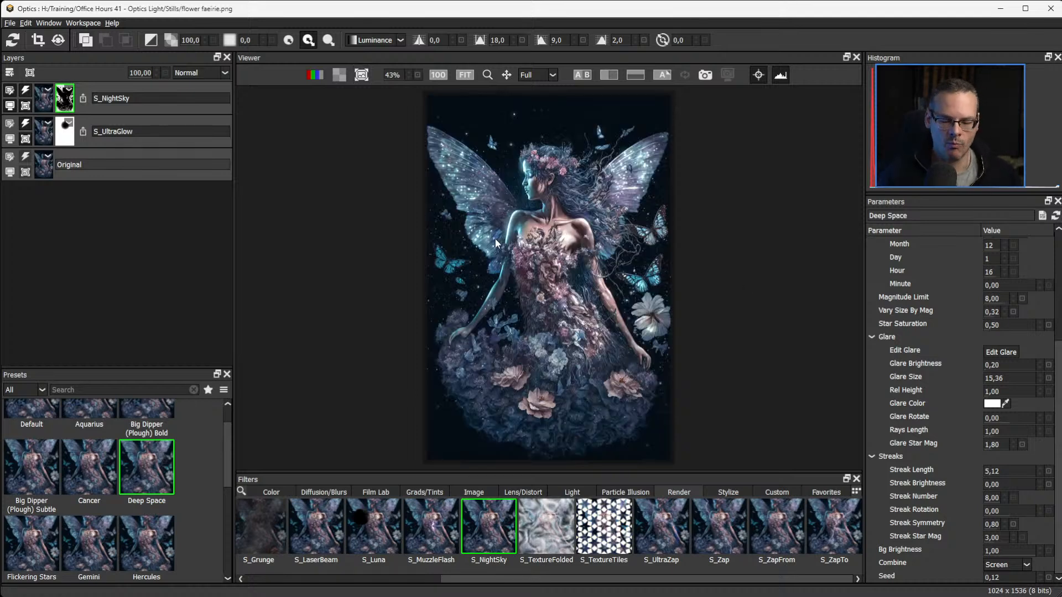
{"action": "scroll", "coordinate": [486, 271], "scroll_direction": "up", "scroll_amount": 5}
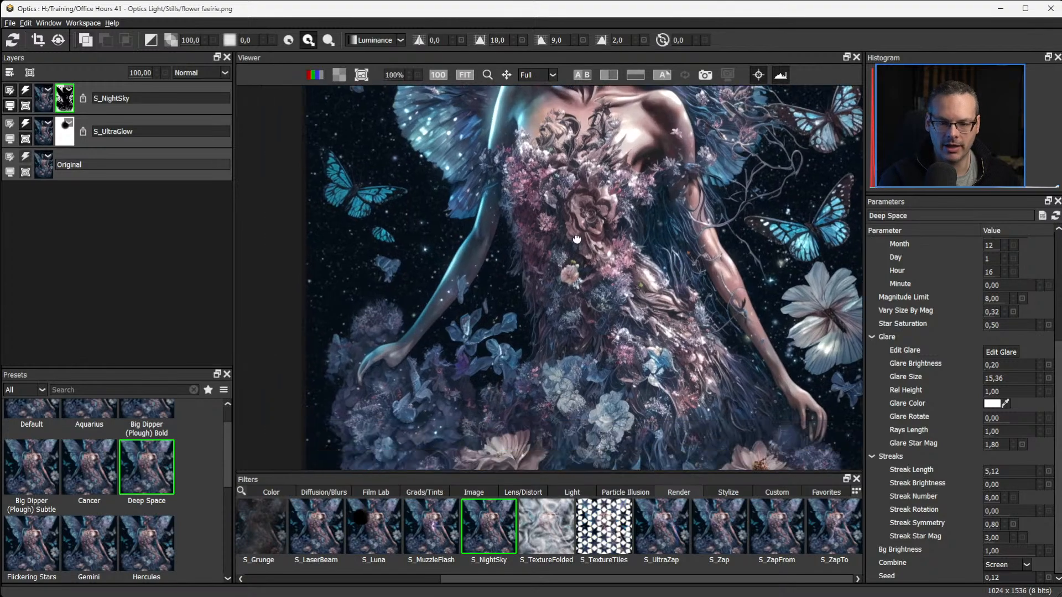
{"action": "left_click_drag", "start_coordinate": [577, 239], "coordinate": [555, 141]}
{"action": "left_click_drag", "start_coordinate": [581, 258], "coordinate": [559, 143]}
{"action": "left_click_drag", "start_coordinate": [579, 183], "coordinate": [612, 359]}
{"action": "left_click_drag", "start_coordinate": [570, 232], "coordinate": [604, 431]}
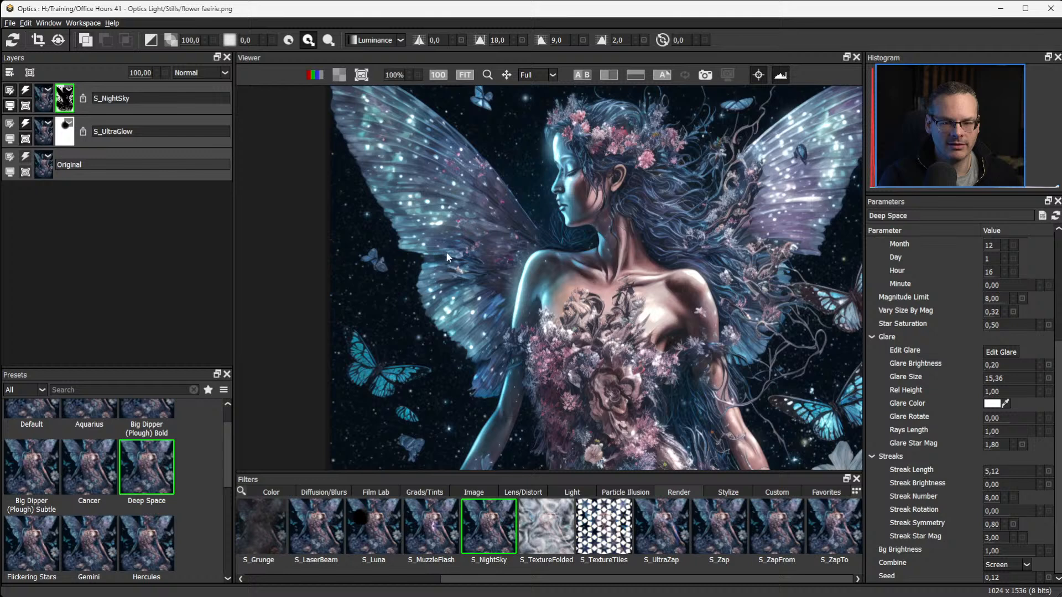
{"action": "left_click", "coordinate": [25, 92]}
{"action": "left_click", "coordinate": [25, 91]}
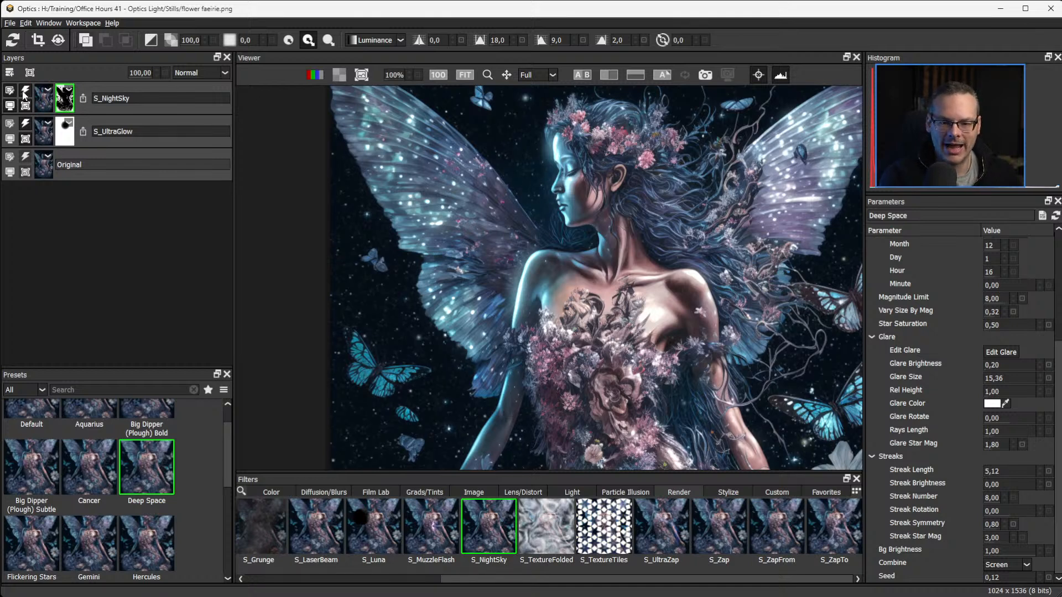
{"action": "left_click", "coordinate": [25, 91]}
{"action": "left_click", "coordinate": [24, 94]}
{"action": "left_click", "coordinate": [24, 94]}
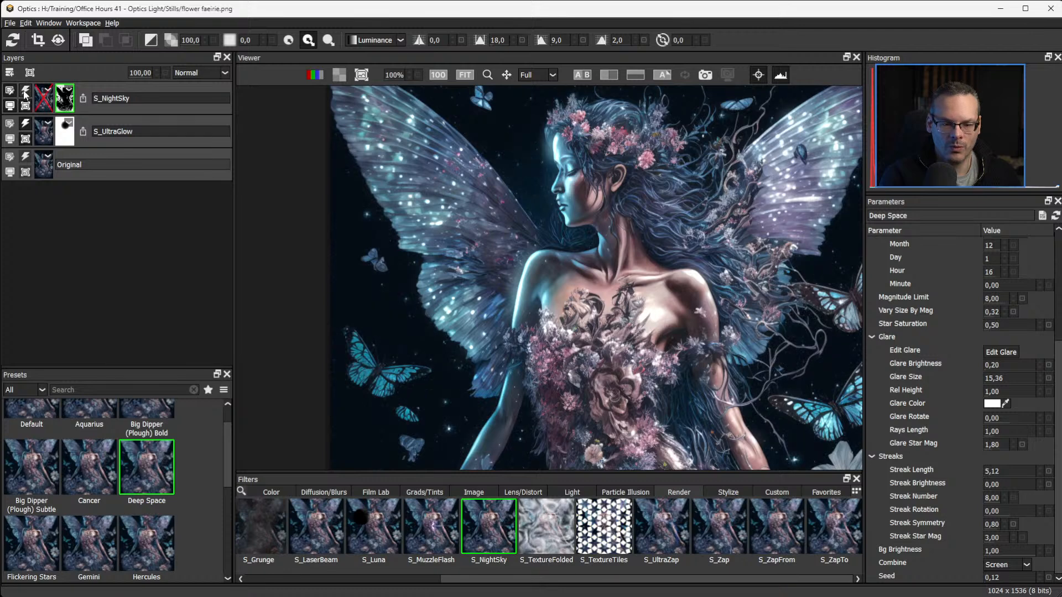
Compare the image with and without the masked stars by toggling the S_NightSky effect, leaving it on.
{"action": "left_click", "coordinate": [25, 94]}
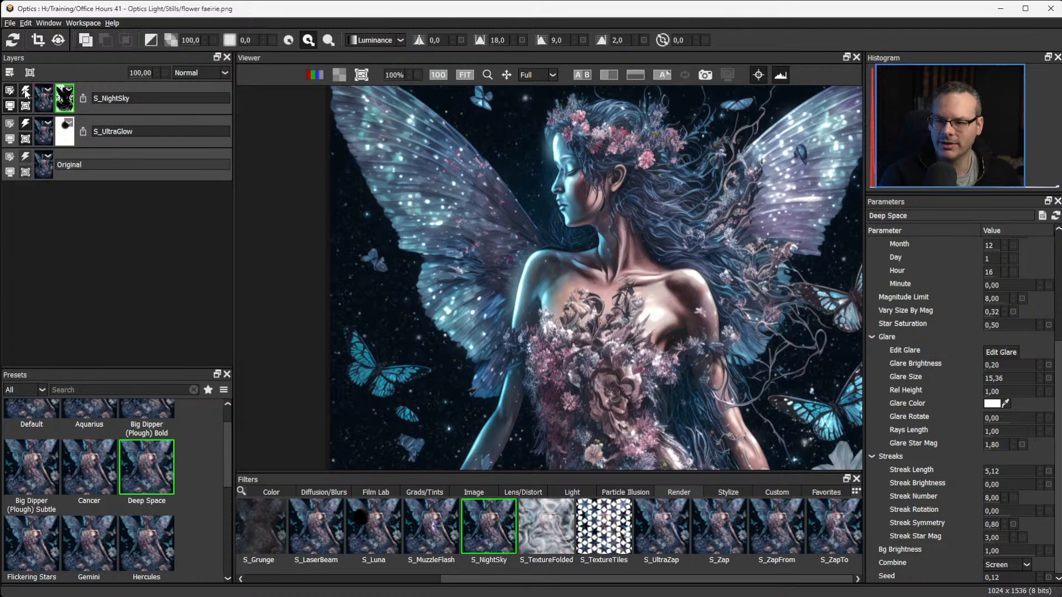
{"action": "left_click", "coordinate": [25, 94]}
{"action": "left_click", "coordinate": [25, 94]}
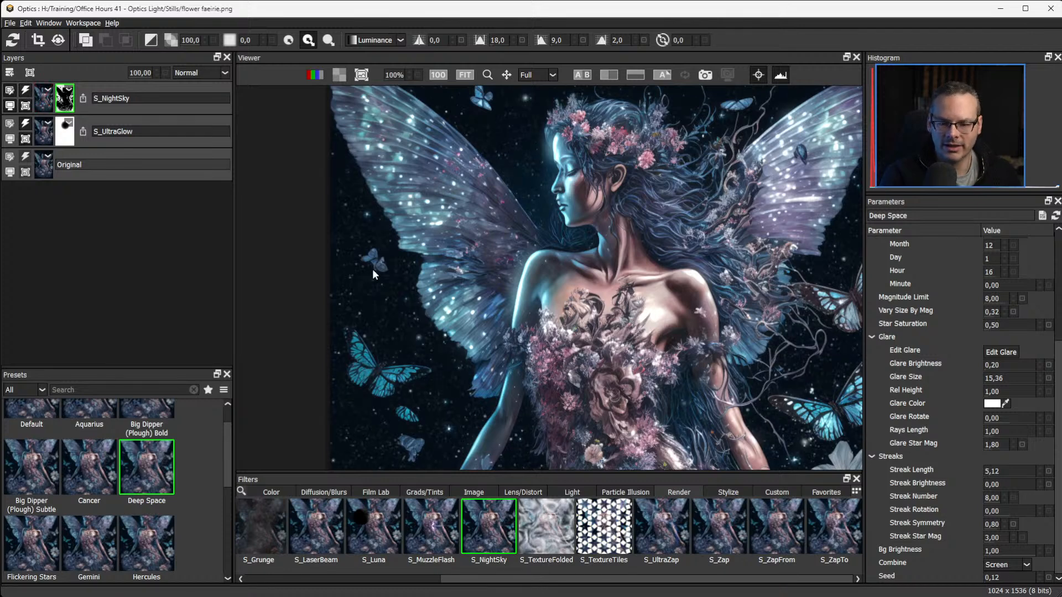
Set the S_NightSky Star Size to 29.40 and Vary Size By Mag to 0.47.
{"action": "left_click_drag", "start_coordinate": [665, 292], "coordinate": [641, 233]}
{"action": "left_click_drag", "start_coordinate": [618, 359], "coordinate": [577, 383]}
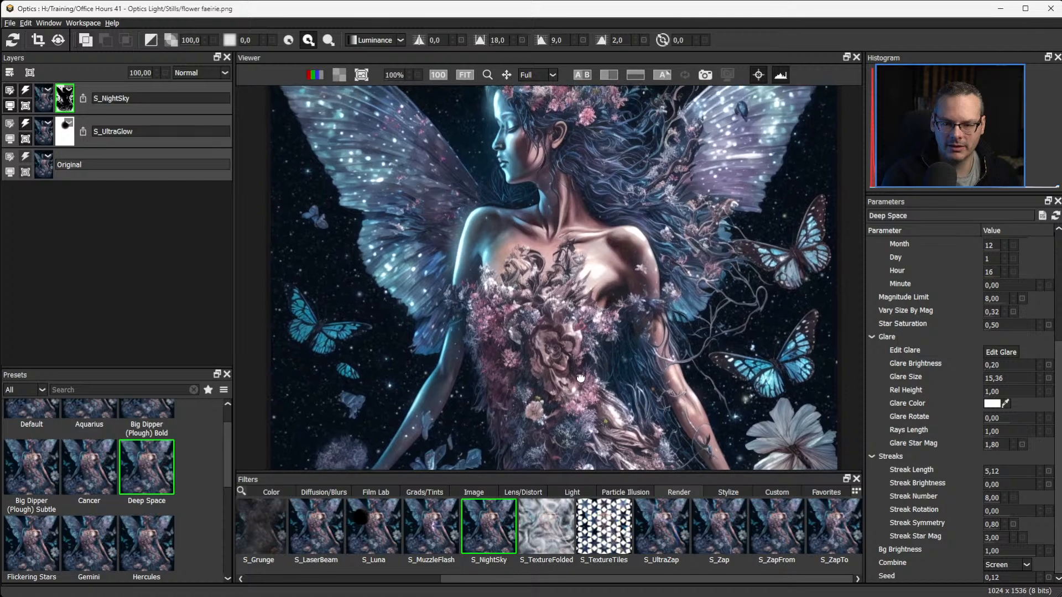
{"action": "left_click", "coordinate": [872, 337]}
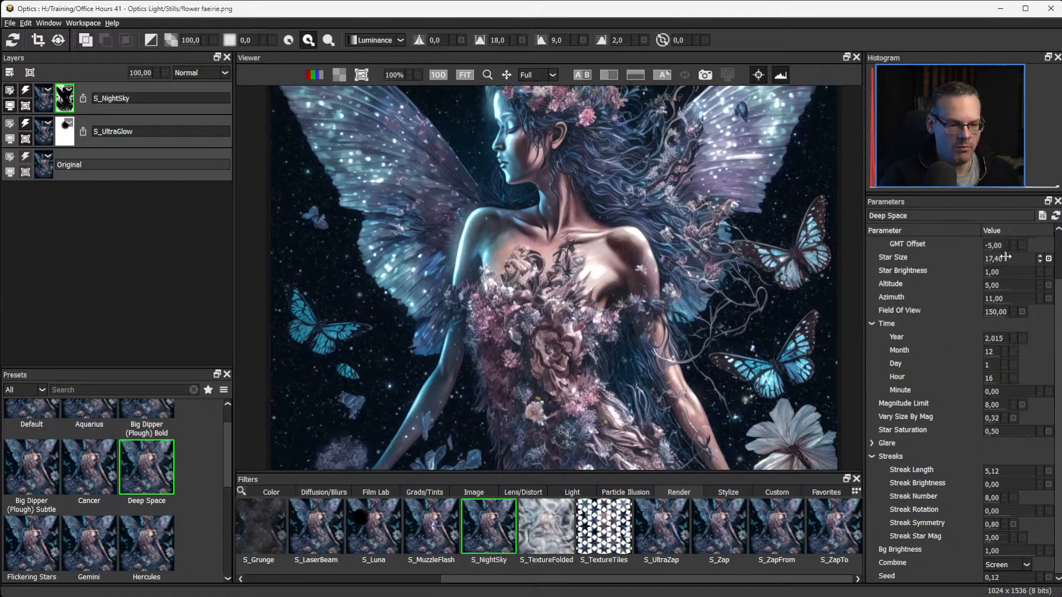
{"action": "left_click_drag", "start_coordinate": [1005, 258], "coordinate": [1017, 258]}
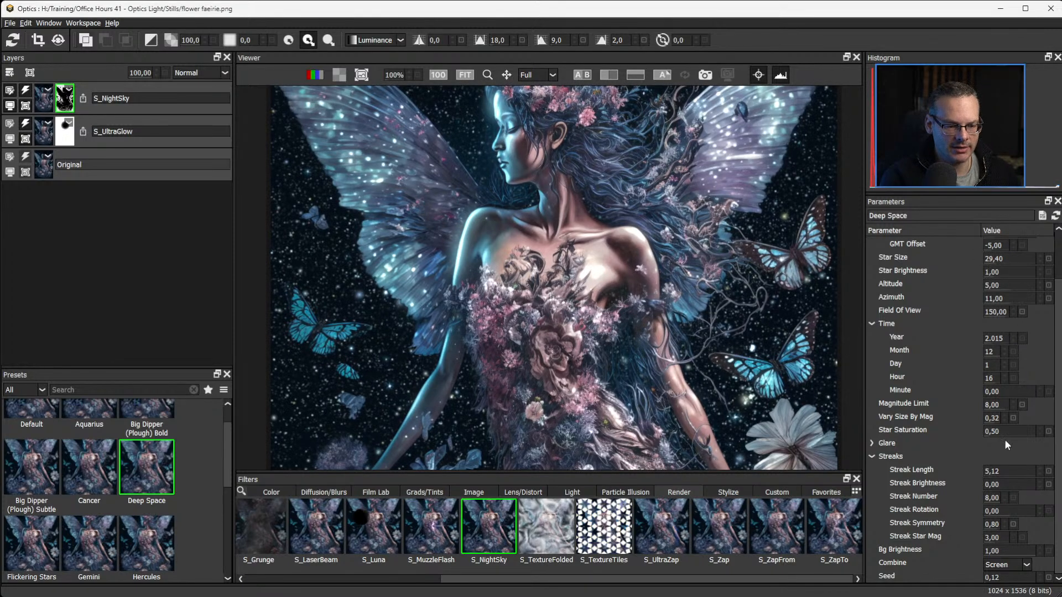
{"action": "left_click", "coordinate": [872, 323]}
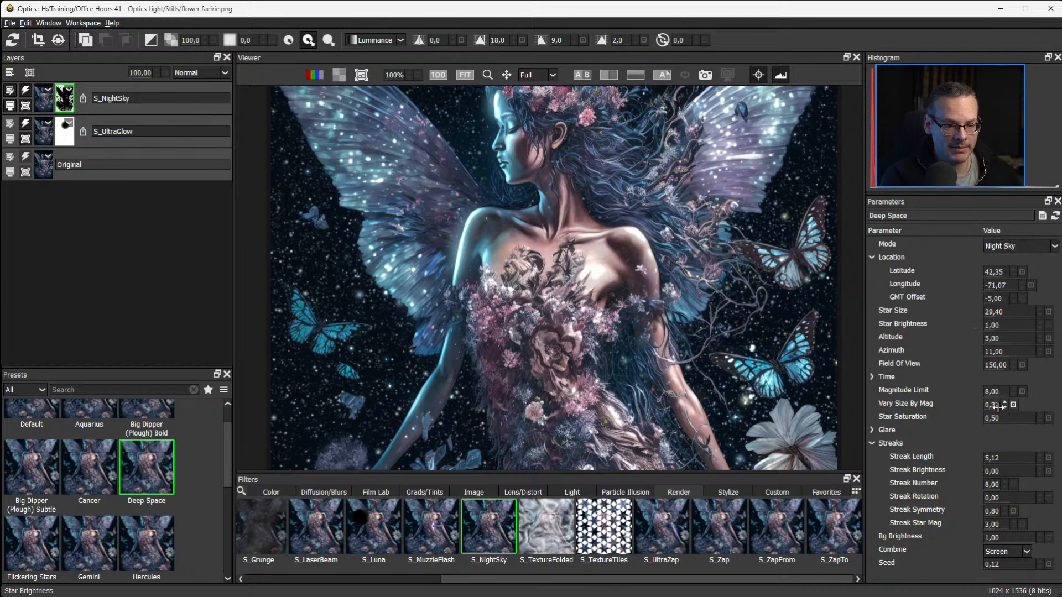
{"action": "left_click_drag", "start_coordinate": [997, 405], "coordinate": [1018, 404]}
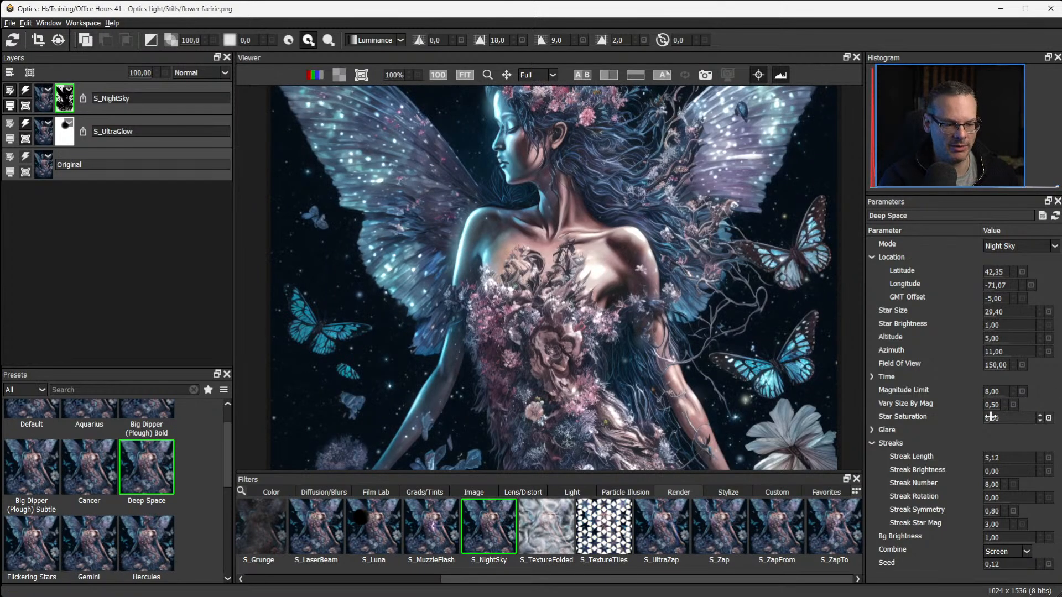
{"action": "left_click_drag", "start_coordinate": [990, 405], "coordinate": [980, 405]}
{"action": "left_click_drag", "start_coordinate": [974, 404], "coordinate": [972, 404]}
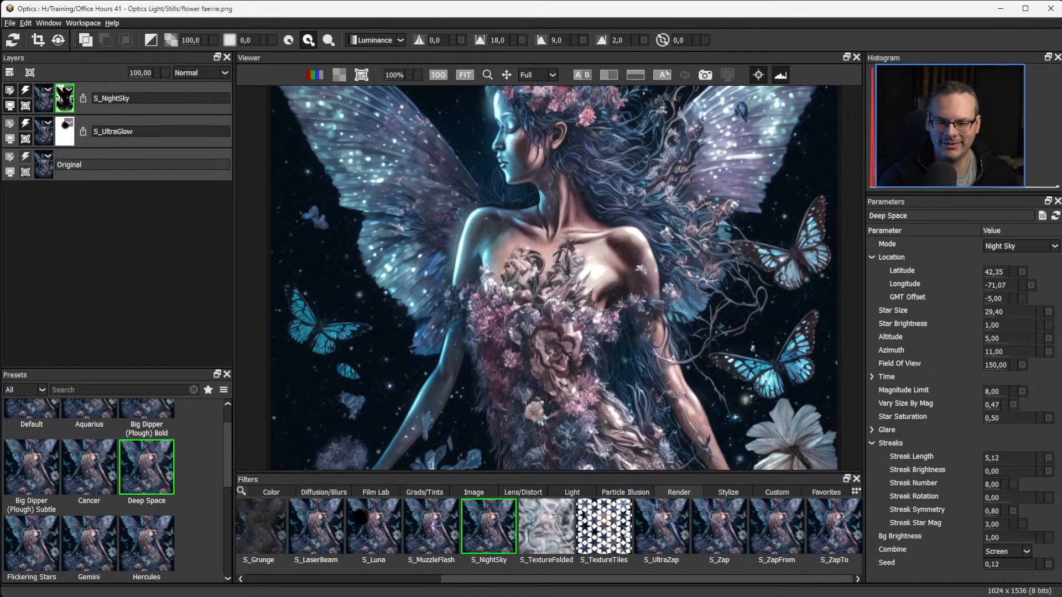
Toggle the S_NightSky effect to check the resized stars, and inspect the result across the whole faerie image.
{"action": "left_click", "coordinate": [26, 92]}
{"action": "left_click", "coordinate": [26, 91]}
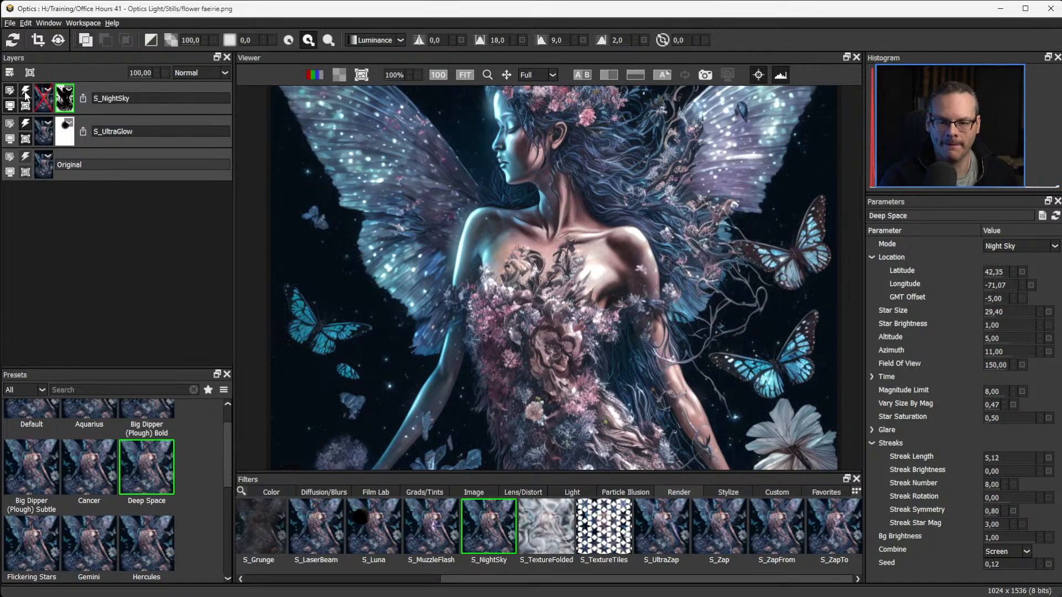
{"action": "left_click", "coordinate": [25, 93]}
{"action": "left_click", "coordinate": [25, 93]}
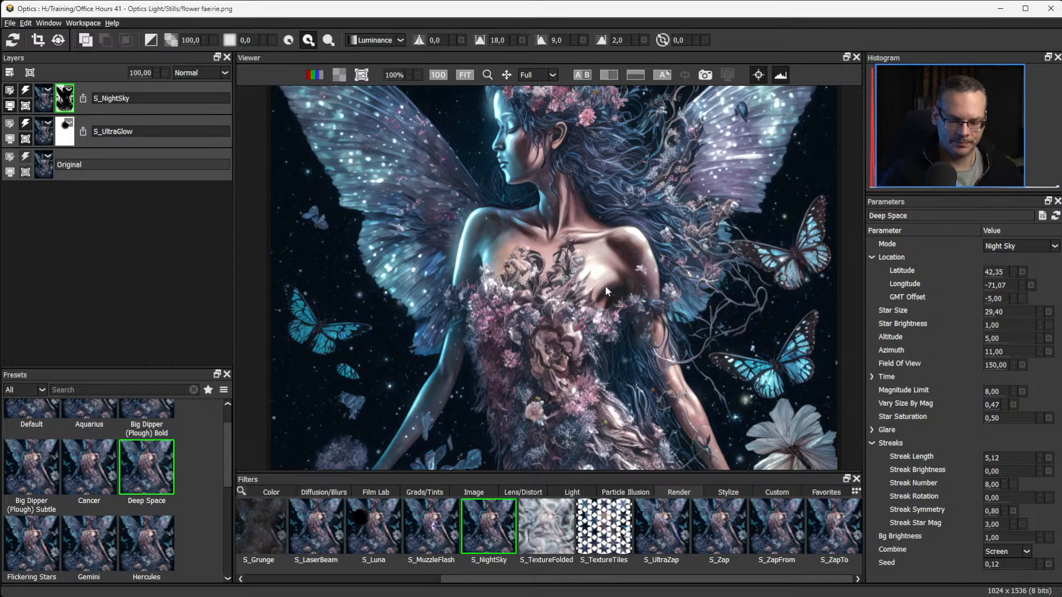
{"action": "key", "text": "f"}
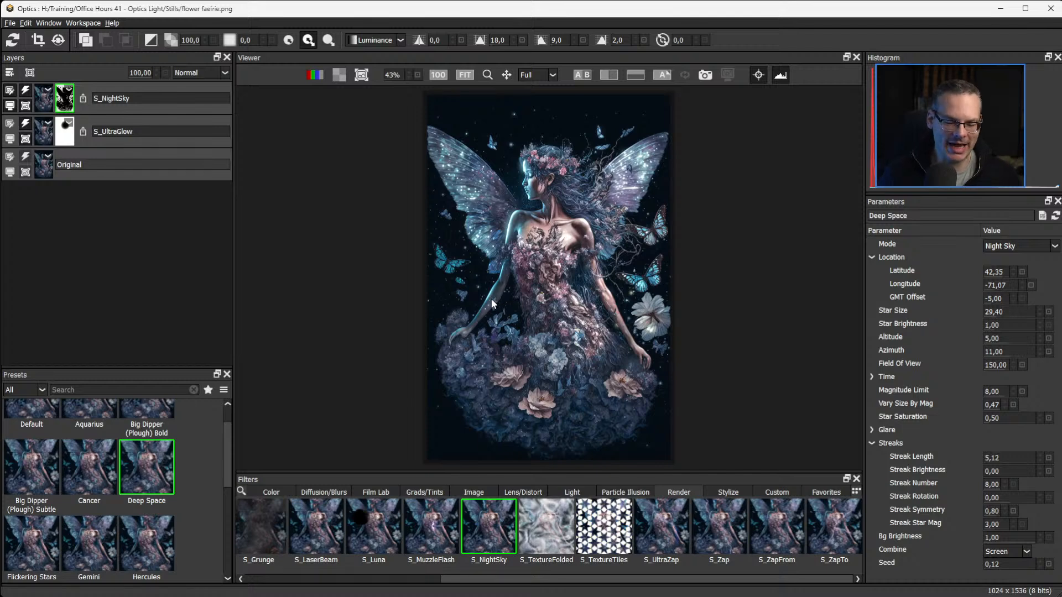
{"action": "scroll", "coordinate": [491, 299], "scroll_direction": "up", "scroll_amount": 1}
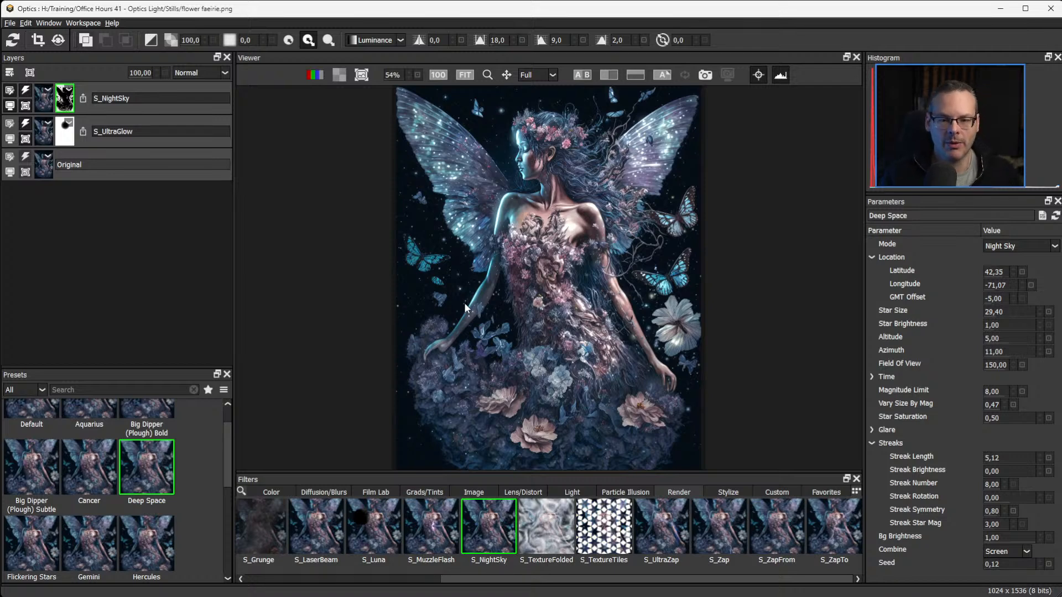
Add a new layer above S_NightSky and browse the Light filters for a rays effect.
{"action": "left_click", "coordinate": [10, 73]}
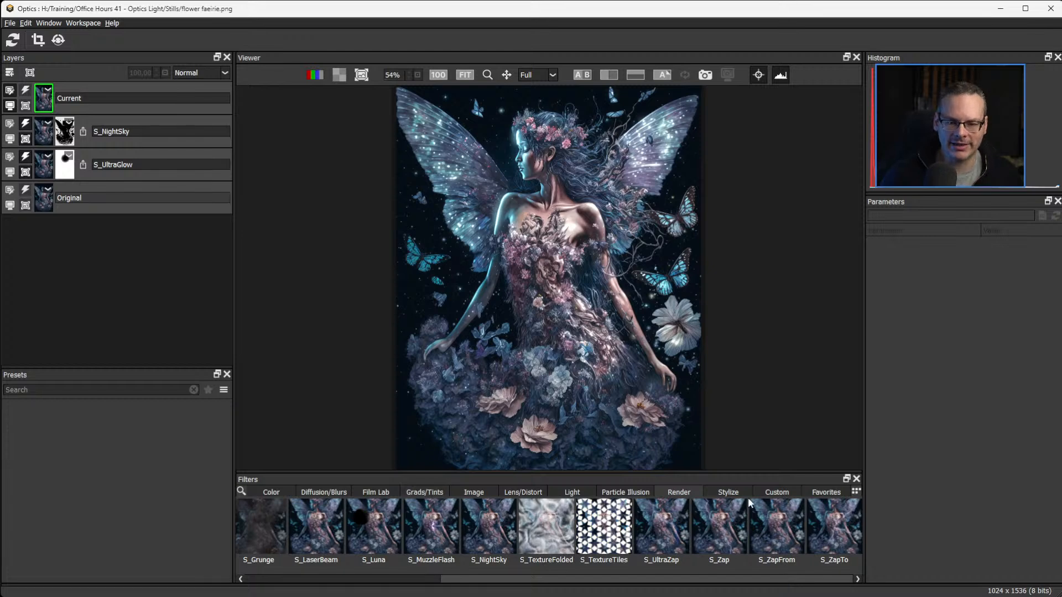
{"action": "left_click", "coordinate": [573, 495]}
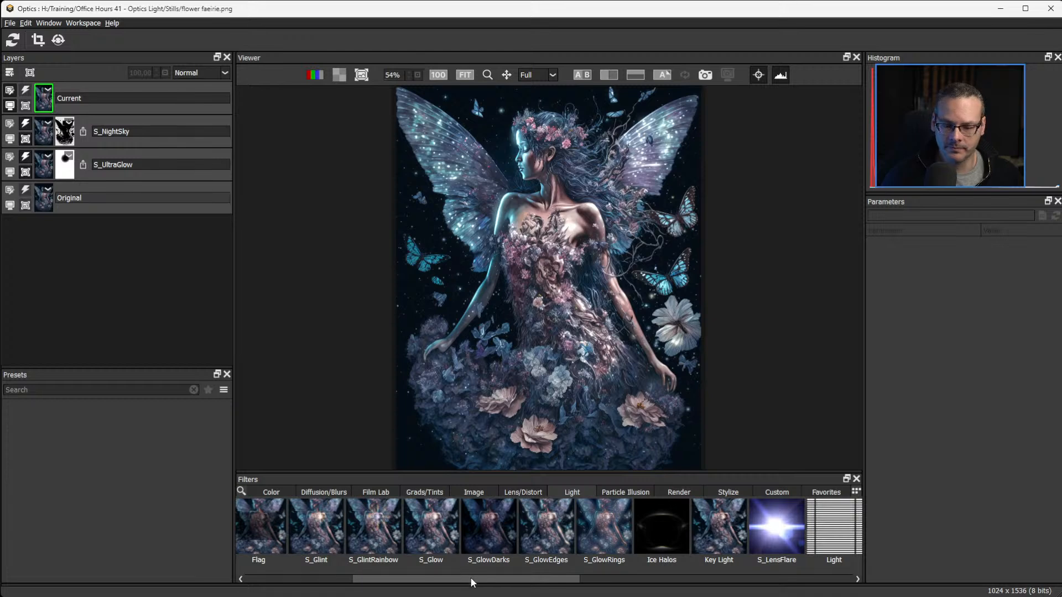
{"action": "left_click_drag", "start_coordinate": [471, 578], "coordinate": [655, 587]}
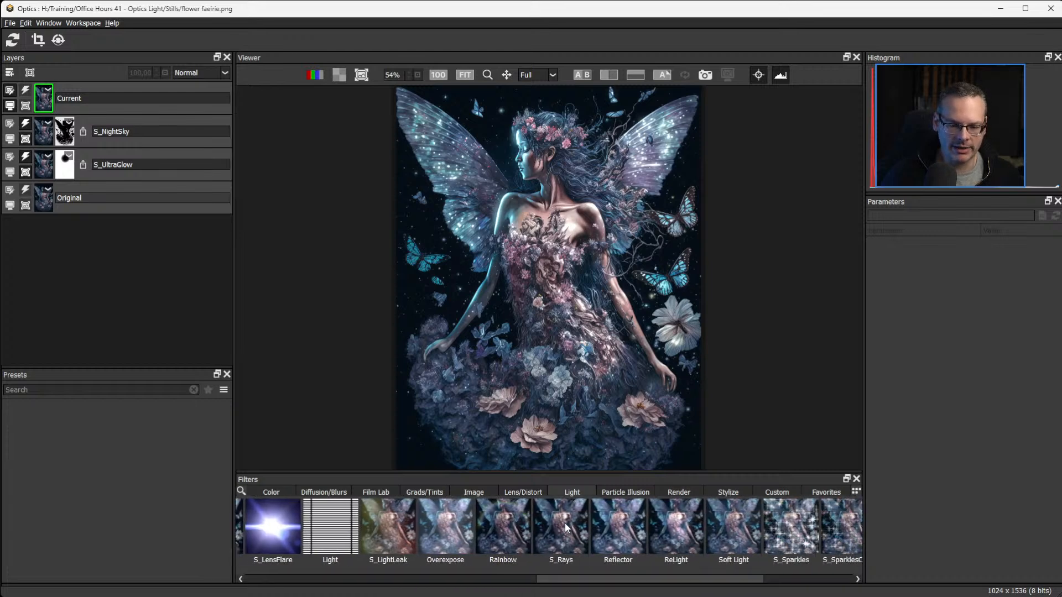
Search the filters for "ray", return the viewer to RGBA, and apply S_Rays to the new layer.
{"action": "left_click", "coordinate": [241, 491]}
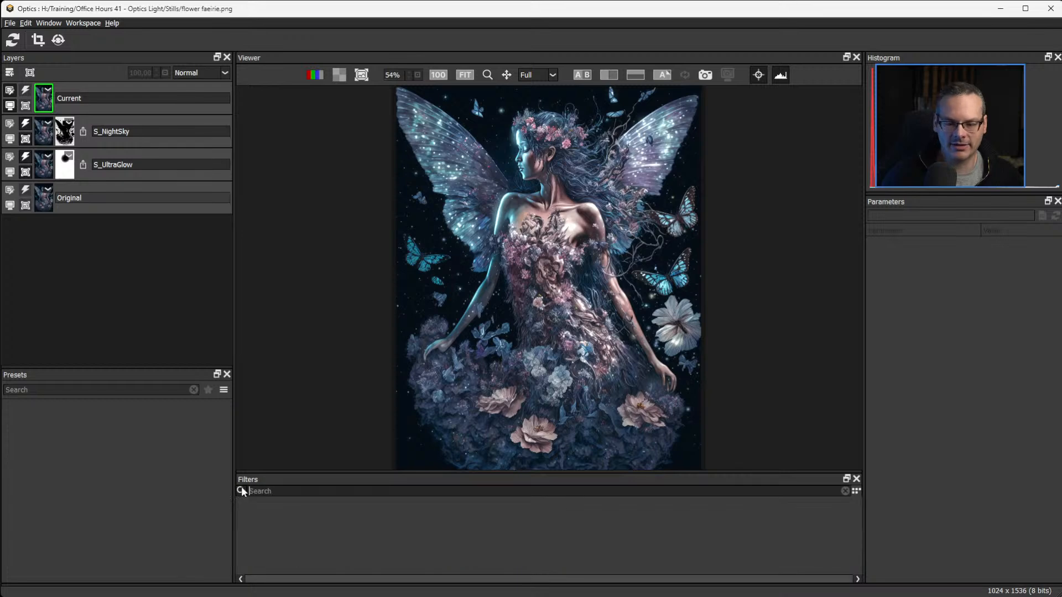
{"action": "key", "text": "r"}
{"action": "key", "text": "a"}
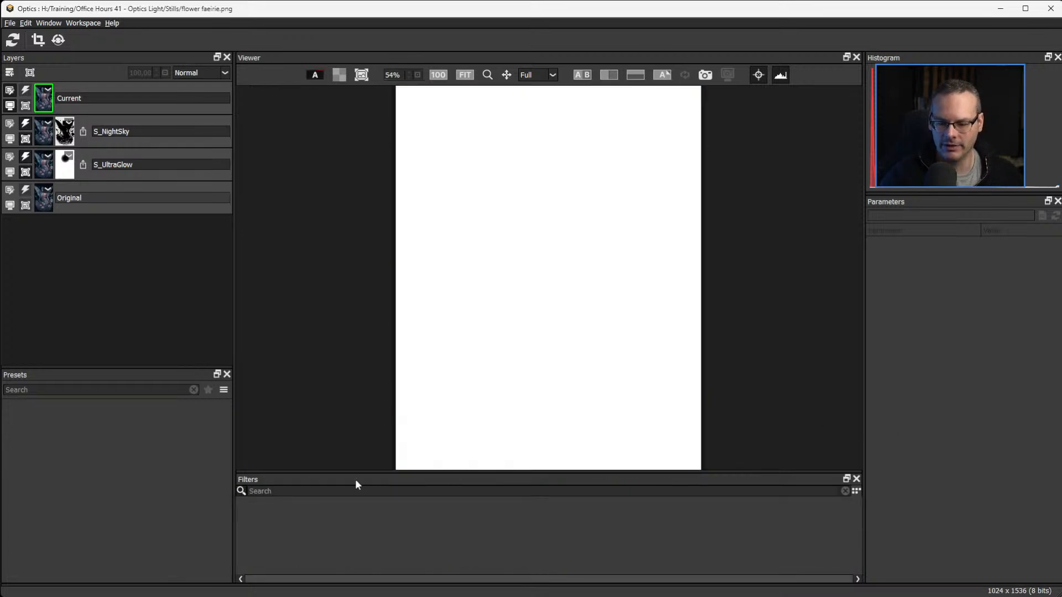
{"action": "type", "text": "ray"}
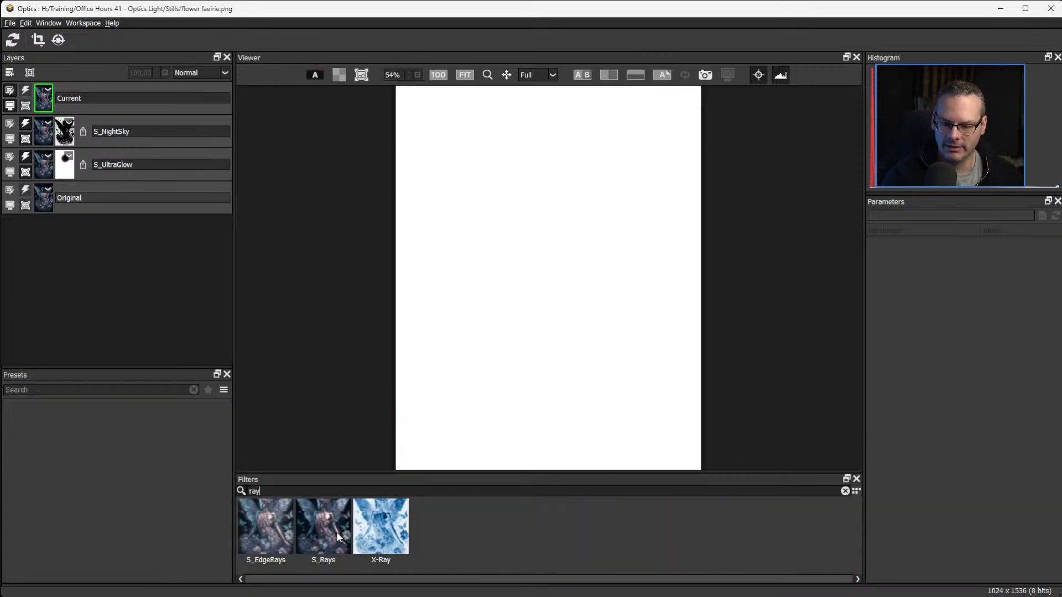
{"action": "left_click", "coordinate": [313, 74]}
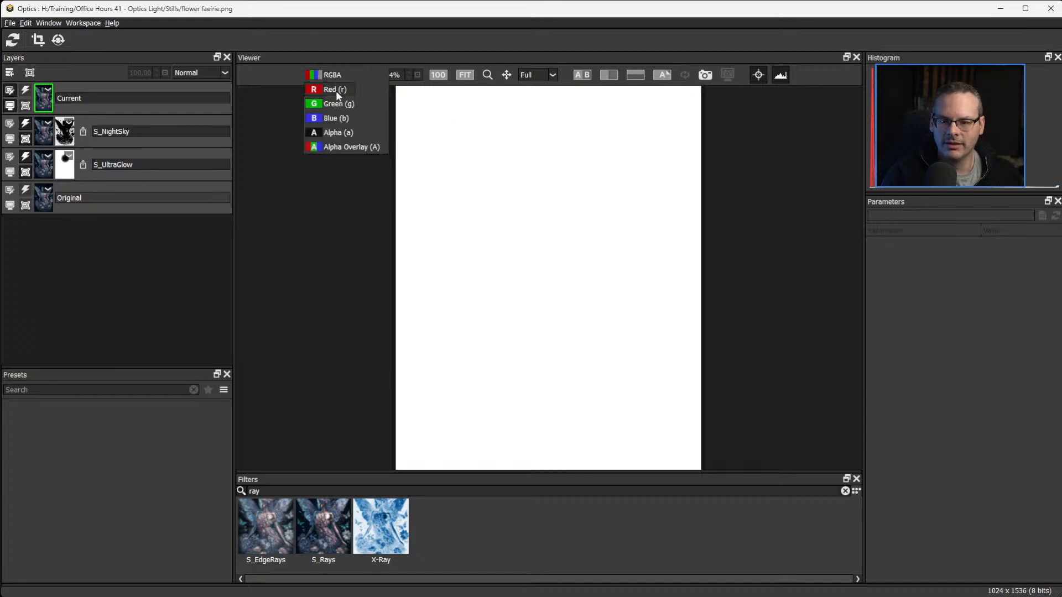
{"action": "left_click", "coordinate": [333, 78]}
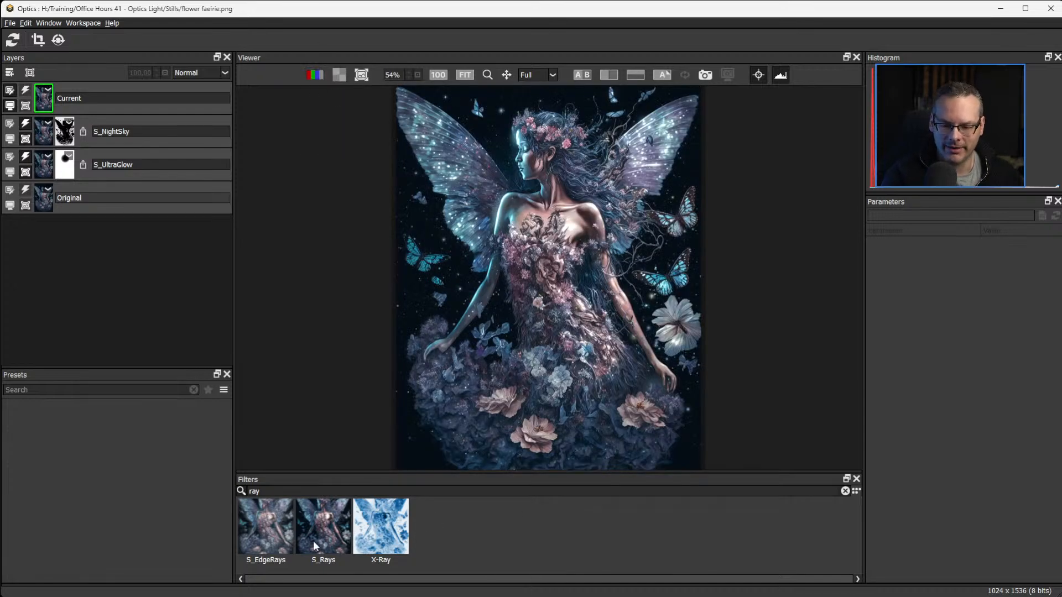
{"action": "left_click", "coordinate": [322, 529]}
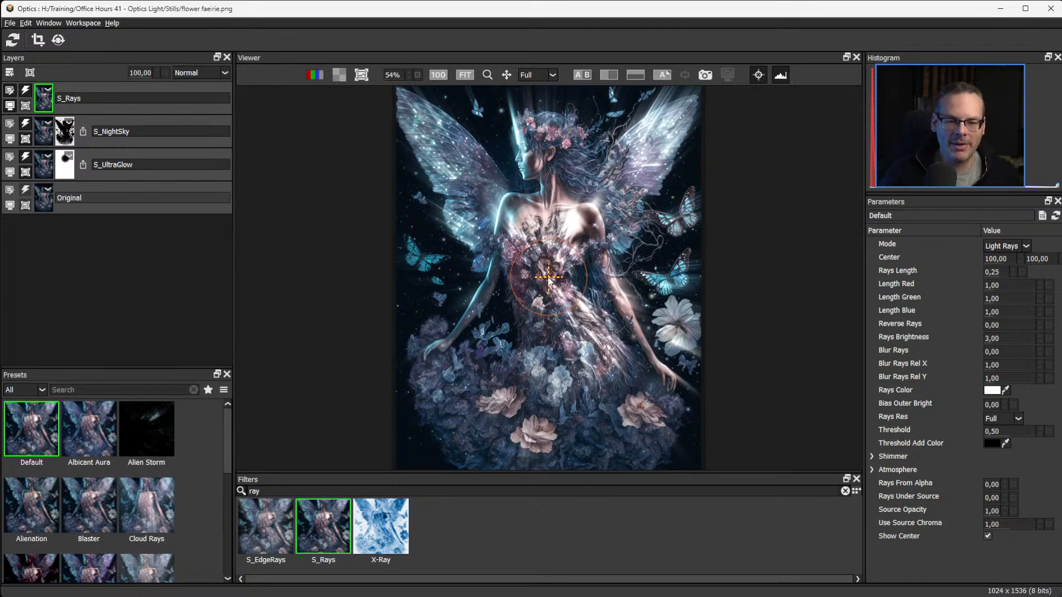
Try the S_Rays center on each of the faerie's wings, ending at 71.01, 129.47, and clear the filter search.
{"action": "left_click_drag", "start_coordinate": [547, 276], "coordinate": [612, 188]}
{"action": "left_click", "coordinate": [645, 167]}
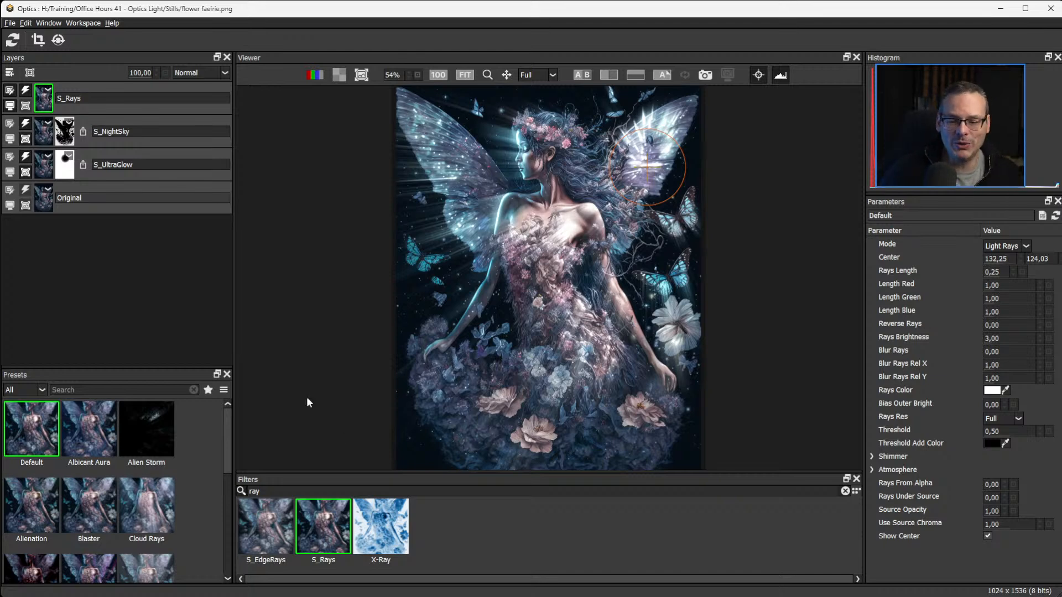
{"action": "left_click", "coordinate": [845, 491]}
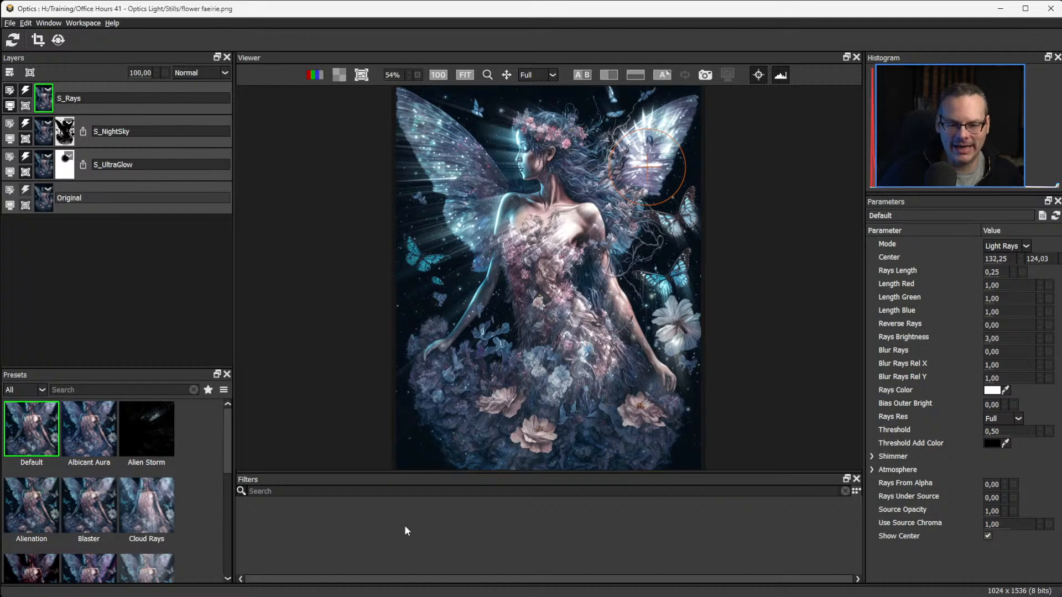
{"action": "left_click", "coordinate": [241, 491]}
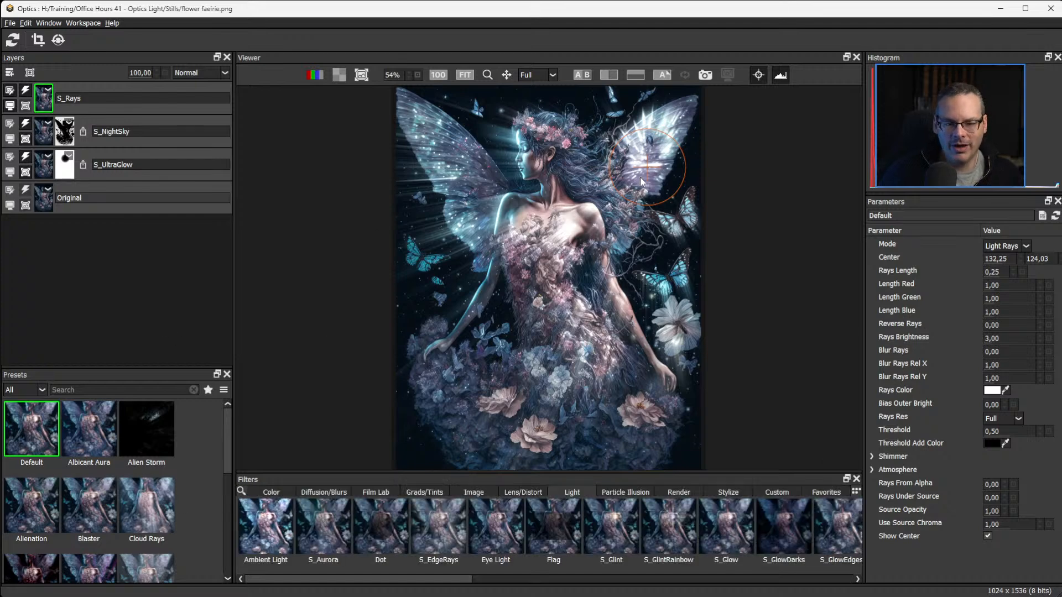
{"action": "left_click_drag", "start_coordinate": [646, 166], "coordinate": [643, 167]}
{"action": "left_click_drag", "start_coordinate": [474, 157], "coordinate": [455, 142]}
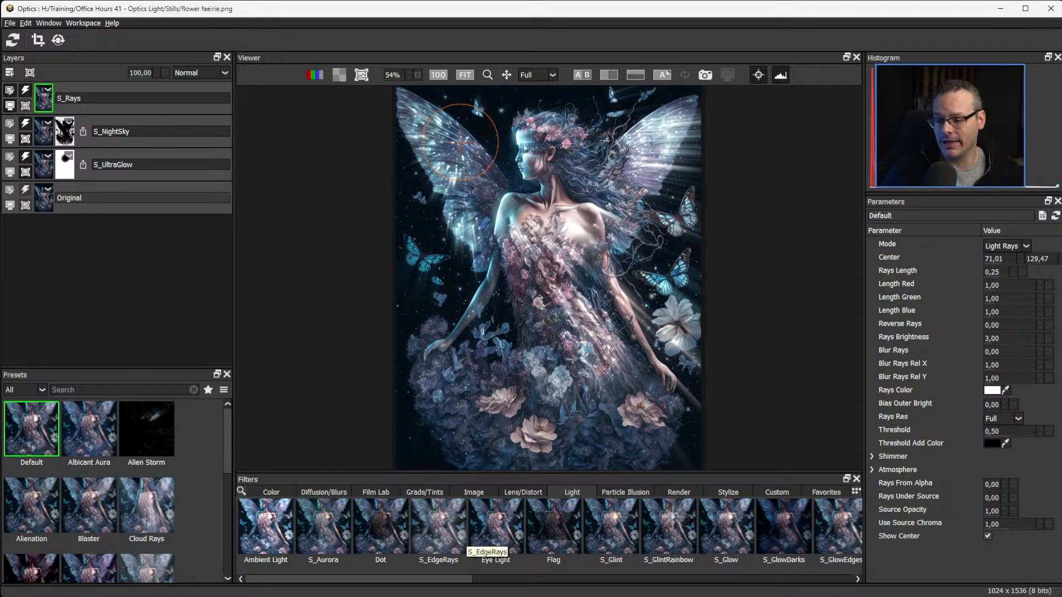
Try the Albicant Aura, Blaster, Alienation and Cloud Rays presets on the S_Rays layer.
{"action": "left_click", "coordinate": [90, 436]}
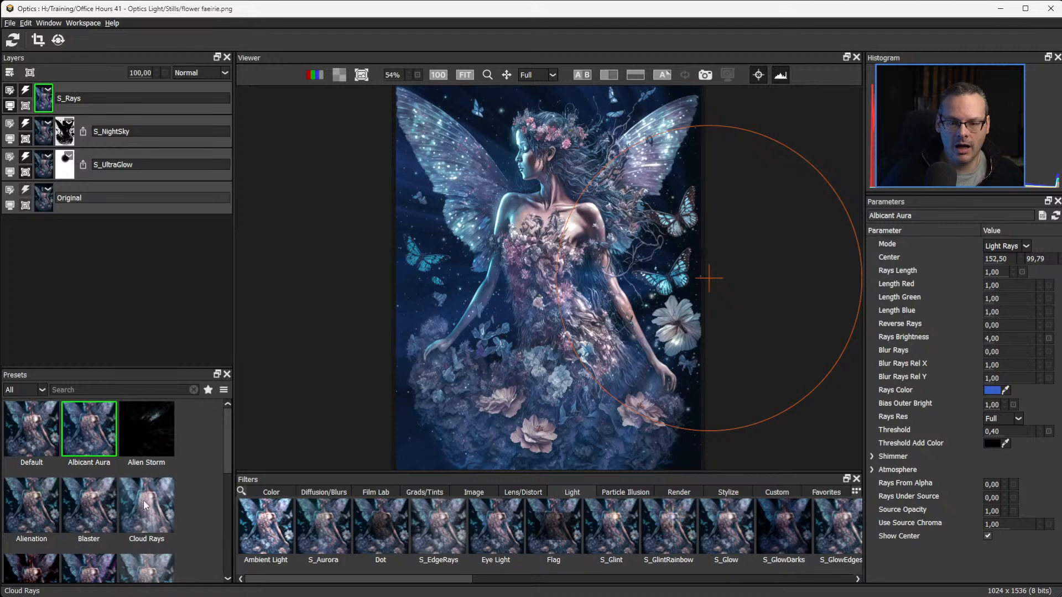
{"action": "left_click", "coordinate": [145, 503]}
{"action": "left_click", "coordinate": [85, 509]}
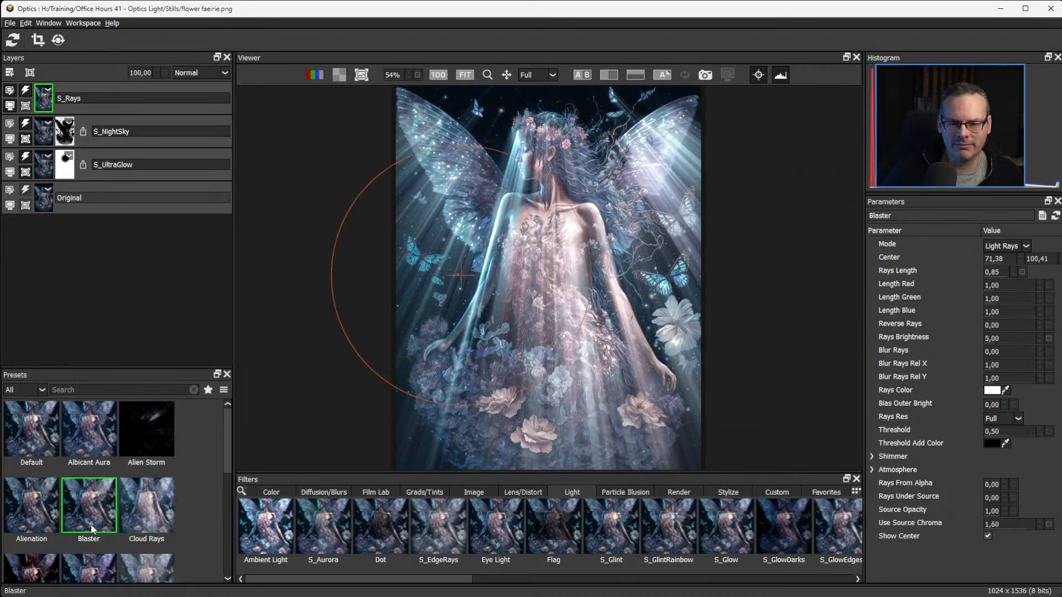
{"action": "left_click", "coordinate": [39, 514]}
{"action": "left_click", "coordinate": [116, 507]}
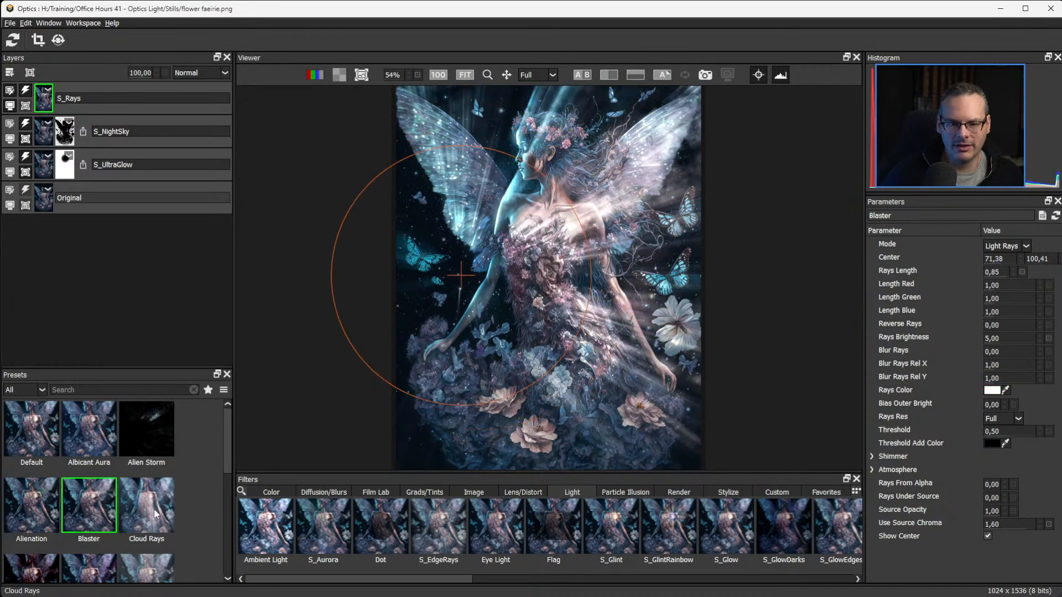
{"action": "left_click", "coordinate": [158, 512]}
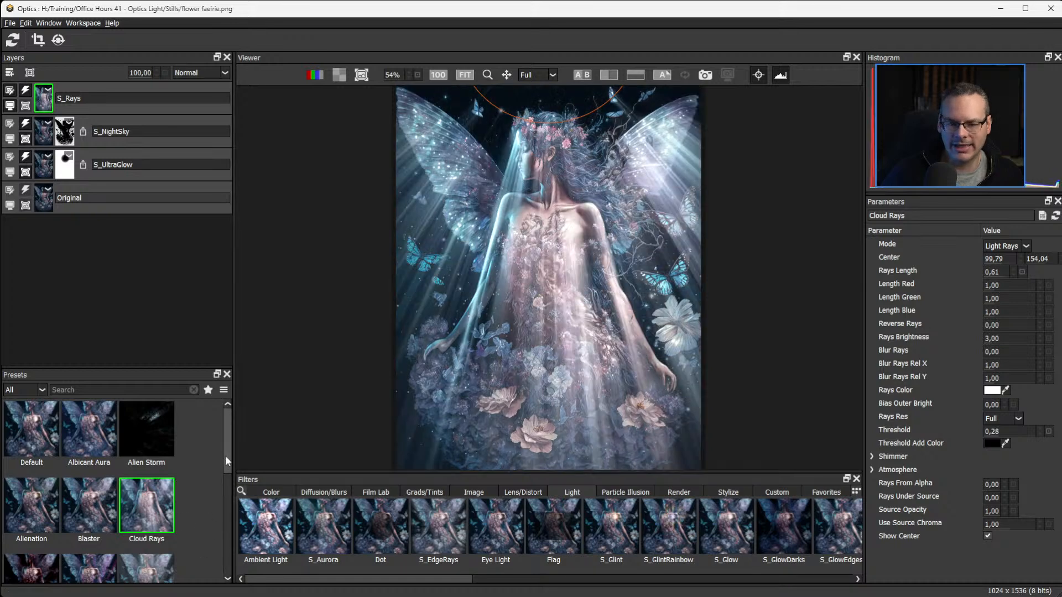
Preview the Vanishing Point, Raymondo Rojo and Volumetric Rays presets on the S_Rays layer.
{"action": "left_click_drag", "start_coordinate": [224, 456], "coordinate": [233, 513]}
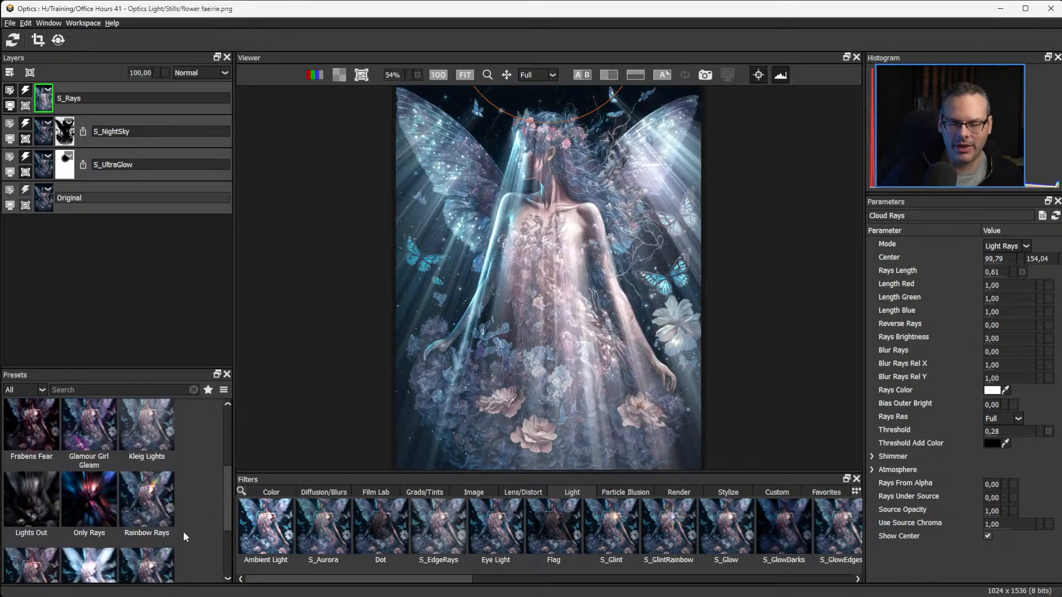
{"action": "left_click", "coordinate": [88, 564]}
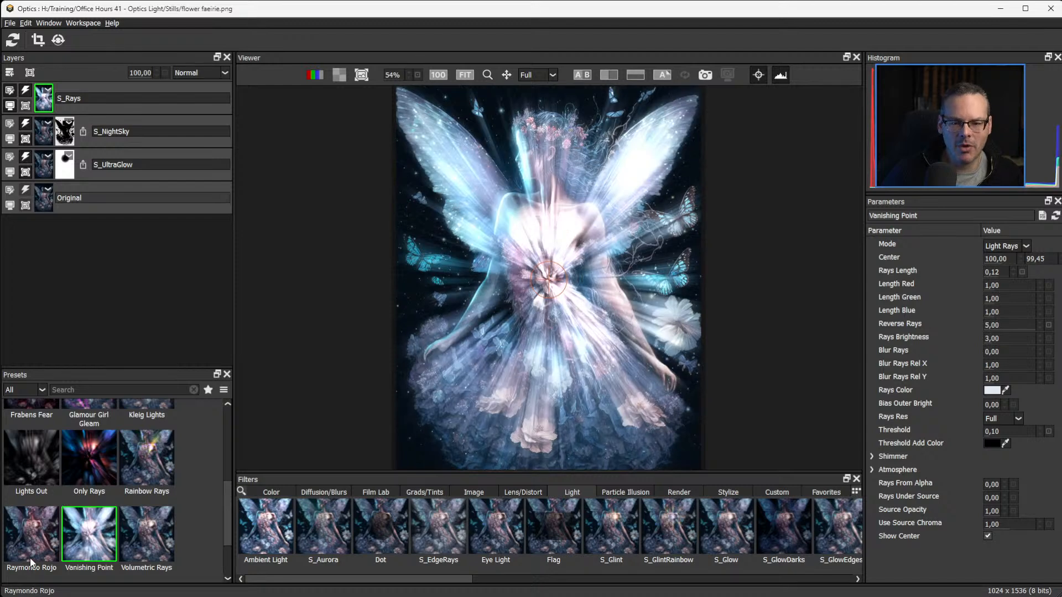
{"action": "left_click", "coordinate": [31, 559]}
{"action": "scroll", "coordinate": [221, 526], "scroll_direction": "down", "scroll_amount": 1}
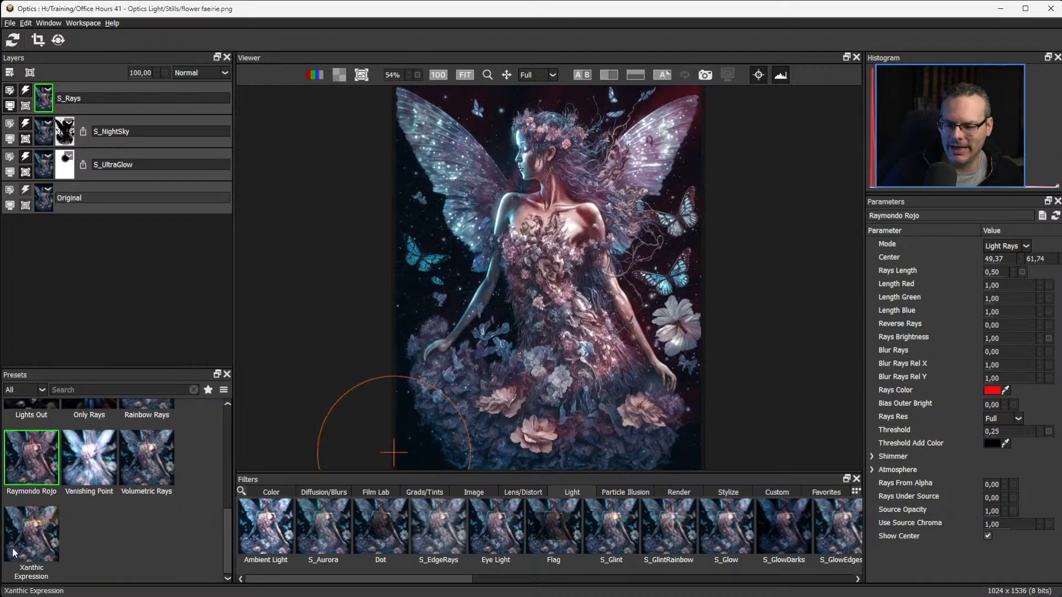
{"action": "left_click", "coordinate": [152, 470]}
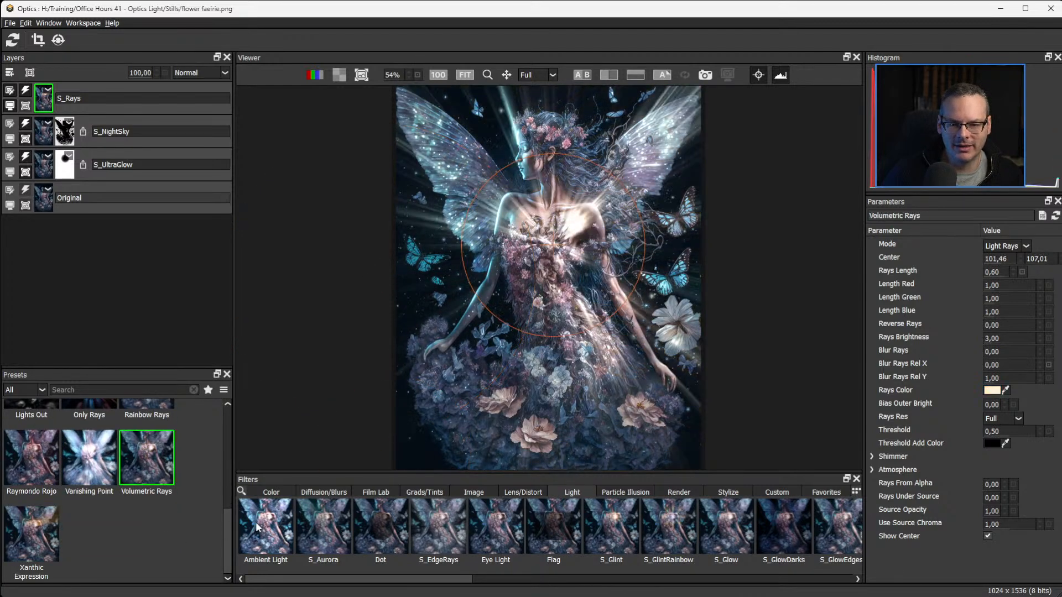
Reapply the Cloud Rays preset for comparison, and switch the S_Rays layer to the Blaster preset.
{"action": "left_click_drag", "start_coordinate": [225, 526], "coordinate": [212, 459]}
{"action": "left_click", "coordinate": [145, 481]}
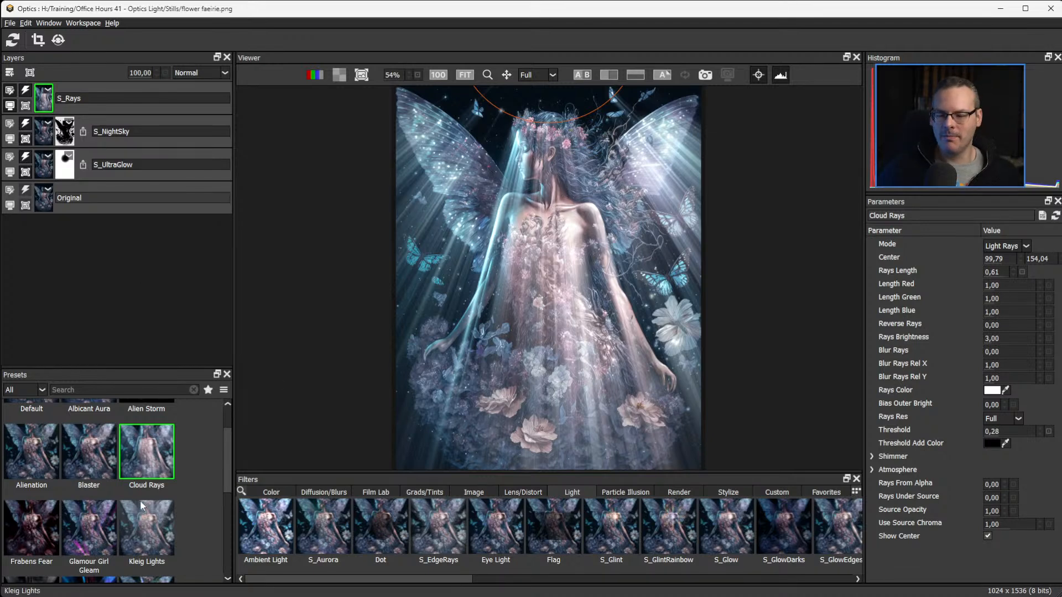
{"action": "left_click", "coordinate": [83, 452]}
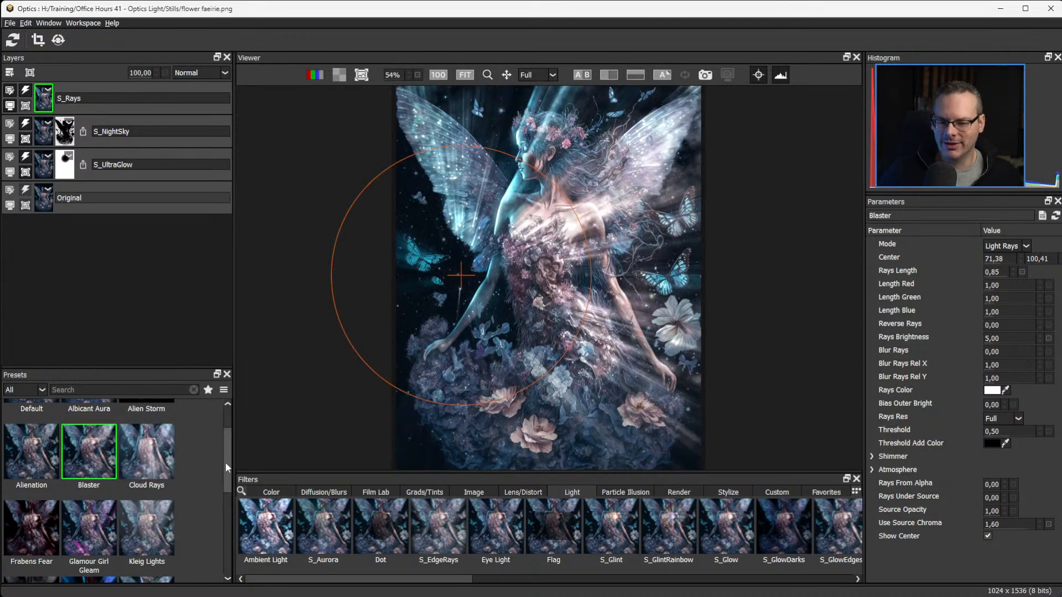
Apply the Default preset to the S_Rays layer and try several ray centers, ending beside the upper butterfly at 154.86, 114.53.
{"action": "scroll", "coordinate": [74, 432], "scroll_direction": "up", "scroll_amount": 1}
{"action": "left_click", "coordinate": [32, 429]}
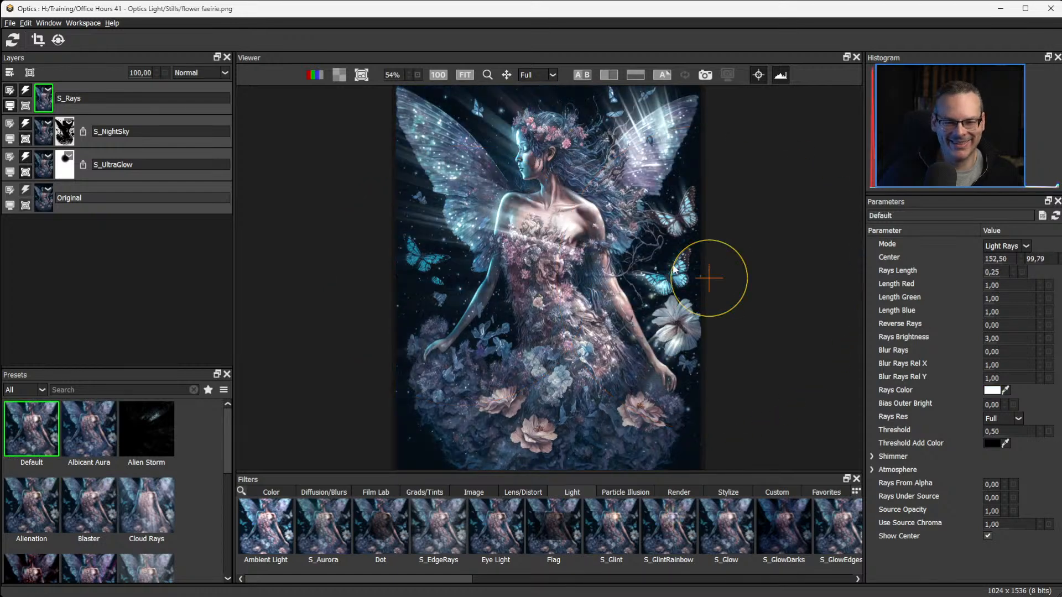
{"action": "left_click_drag", "start_coordinate": [704, 278], "coordinate": [391, 139]}
{"action": "left_click_drag", "start_coordinate": [529, 114], "coordinate": [584, 116]}
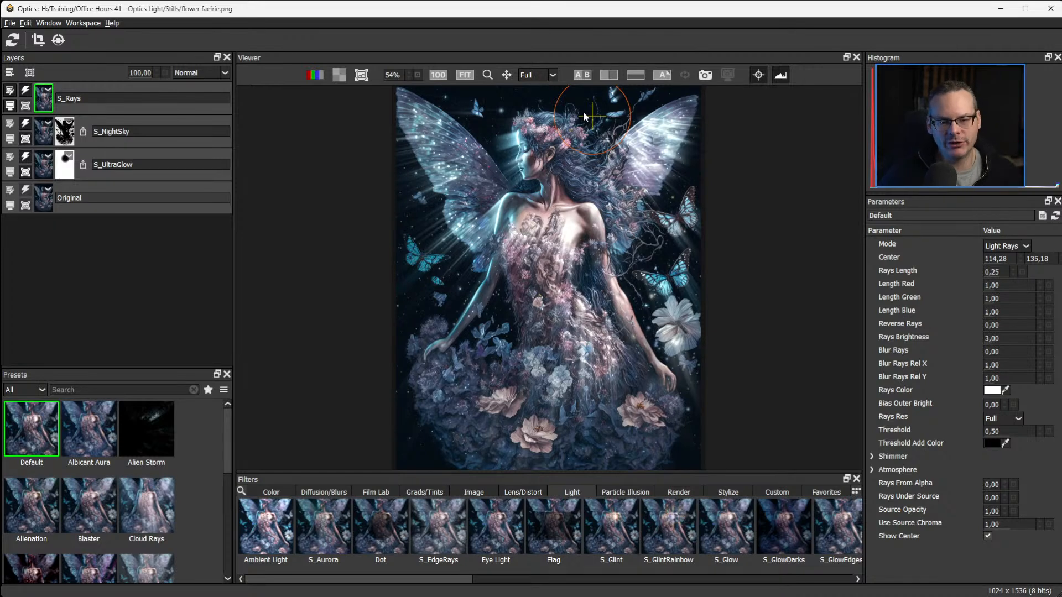
{"action": "left_click_drag", "start_coordinate": [685, 228], "coordinate": [711, 218]}
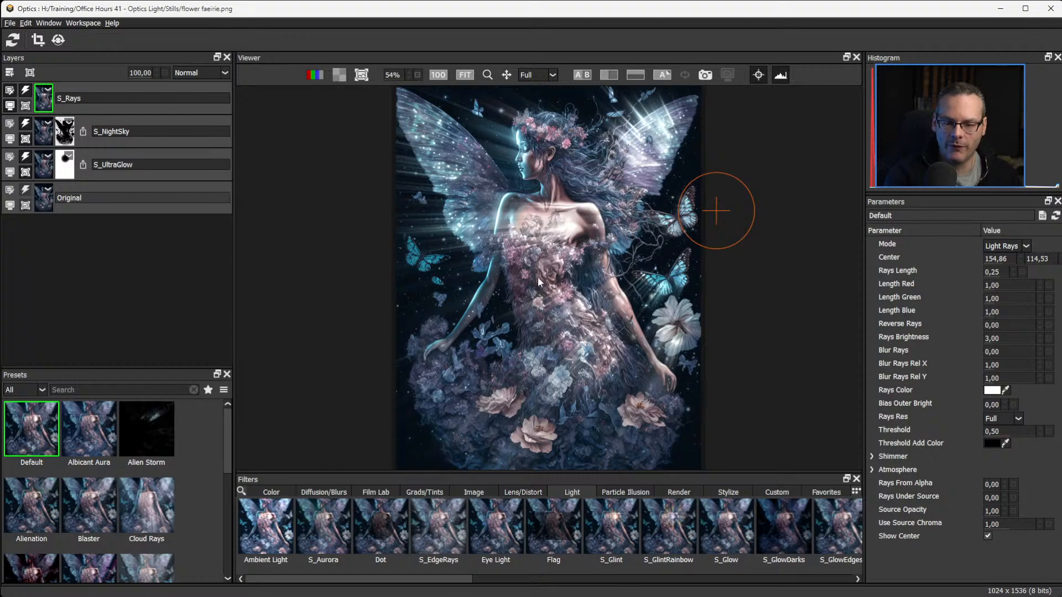
Set the Rays Length to 0.30, and try Reverse Rays at 2.00 before resetting it.
{"action": "scroll", "coordinate": [556, 297], "scroll_direction": "up", "scroll_amount": 5}
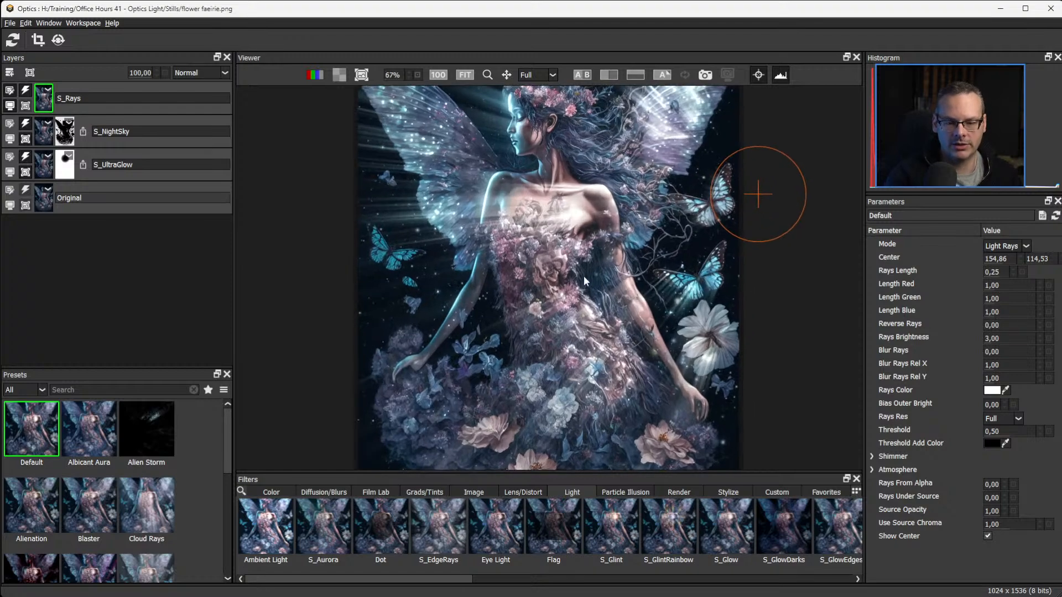
{"action": "left_click_drag", "start_coordinate": [618, 465], "coordinate": [607, 387]}
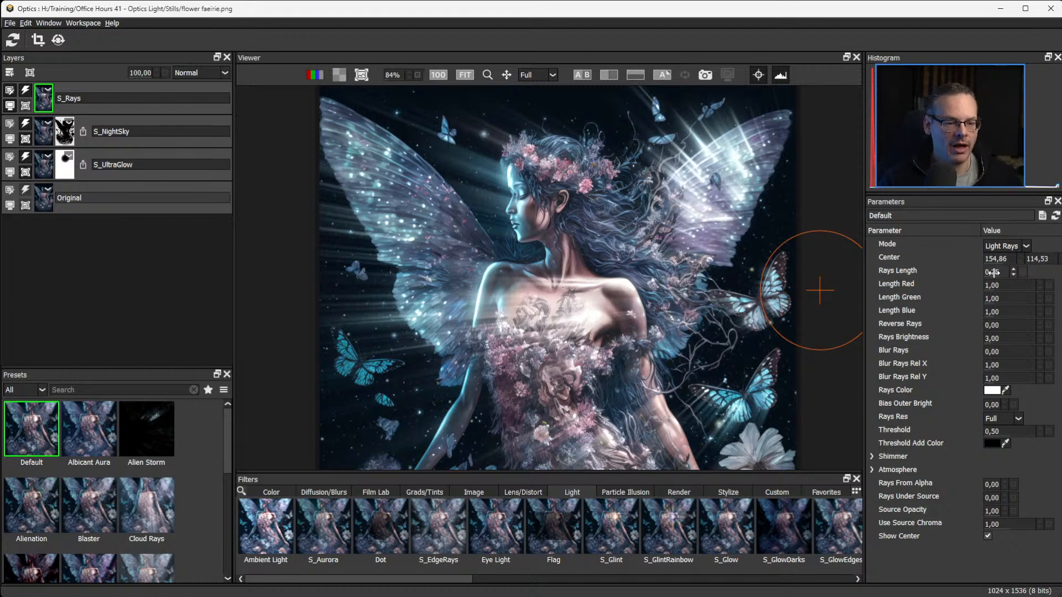
{"action": "mouse_move", "coordinate": [994, 272]}
{"action": "left_mouse_down"}
{"action": "mouse_move", "coordinate": [1011, 272]}
{"action": "mouse_move", "coordinate": [999, 272]}
{"action": "left_mouse_up"}
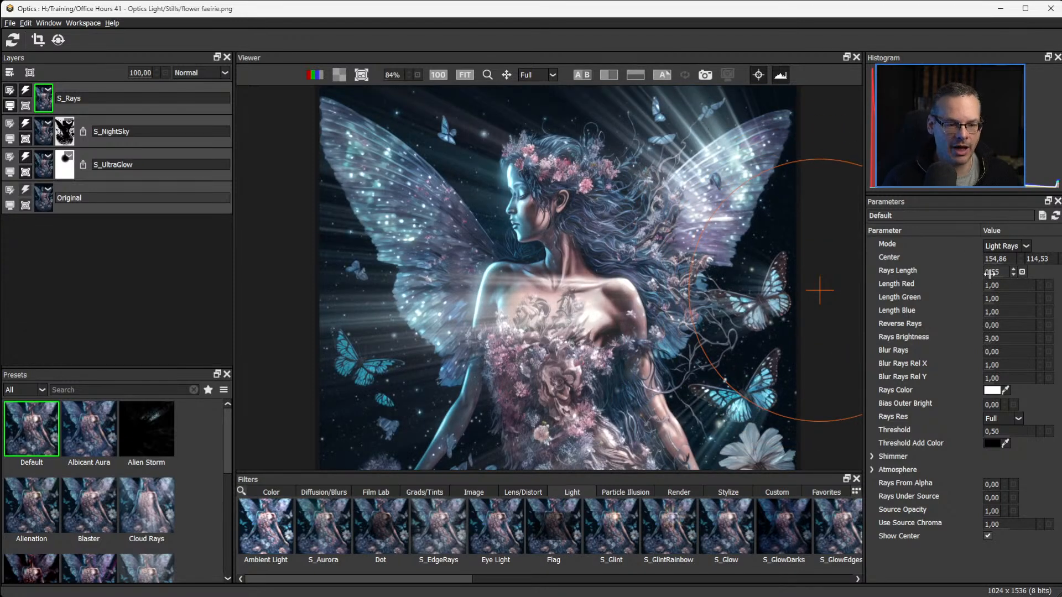
{"action": "left_click_drag", "start_coordinate": [986, 272], "coordinate": [969, 272]}
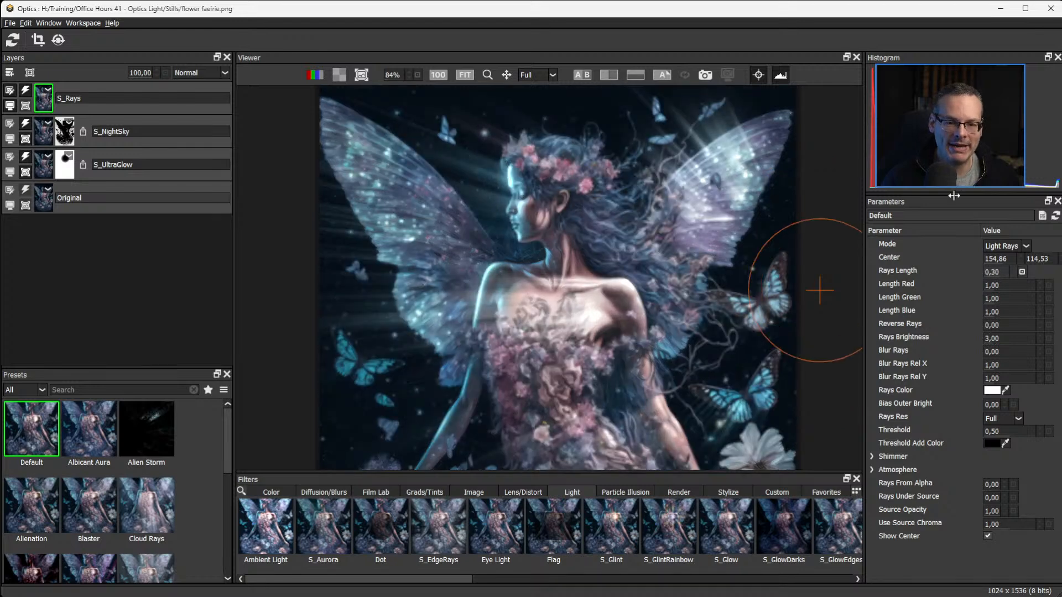
{"action": "left_click_drag", "start_coordinate": [995, 326], "coordinate": [1029, 326]}
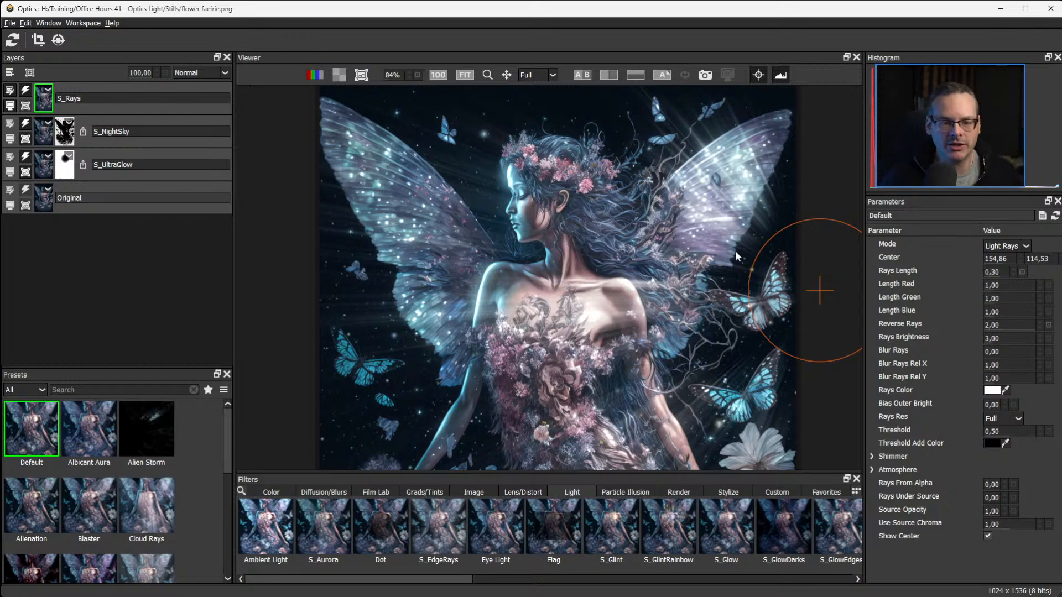
{"action": "left_click", "coordinate": [1049, 325]}
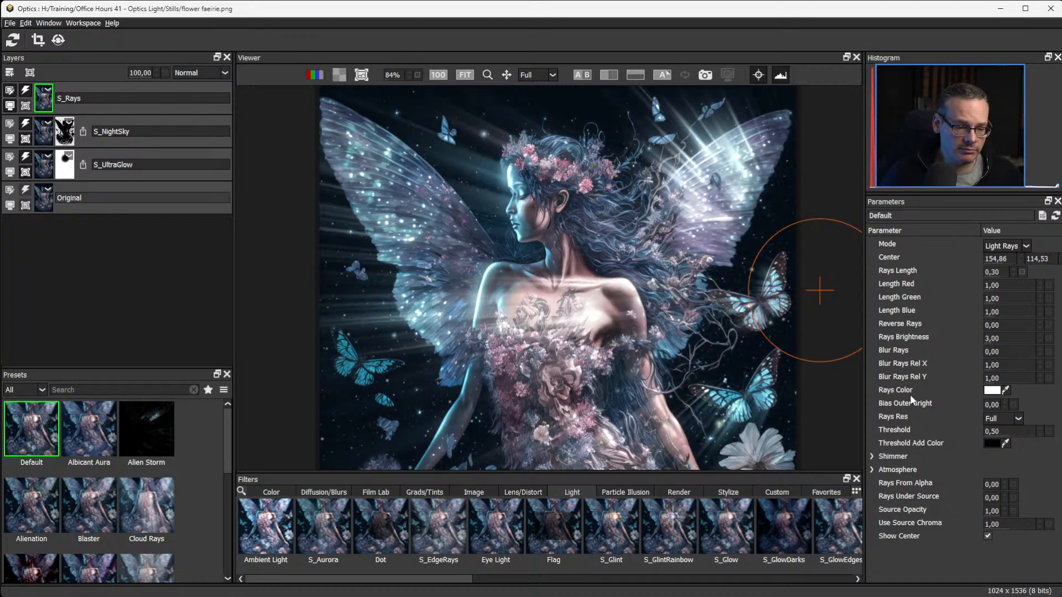
Compare Shimmer Amp values from 0.00 to 5.00, settle on 1.80, and set Shimmer Freq to 50.00.
{"action": "left_click", "coordinate": [872, 469]}
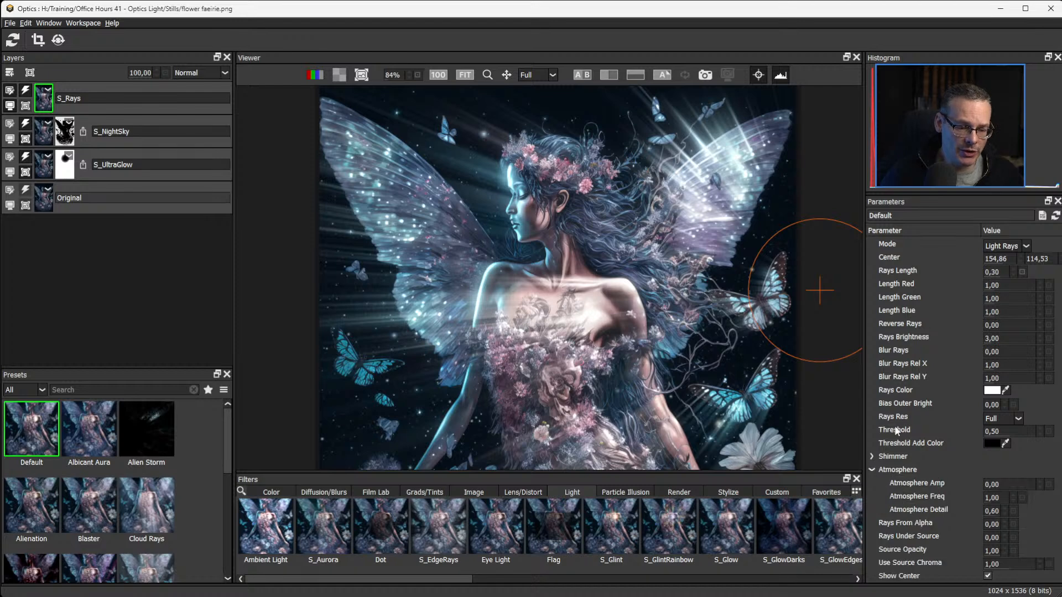
{"action": "left_click", "coordinate": [872, 456]}
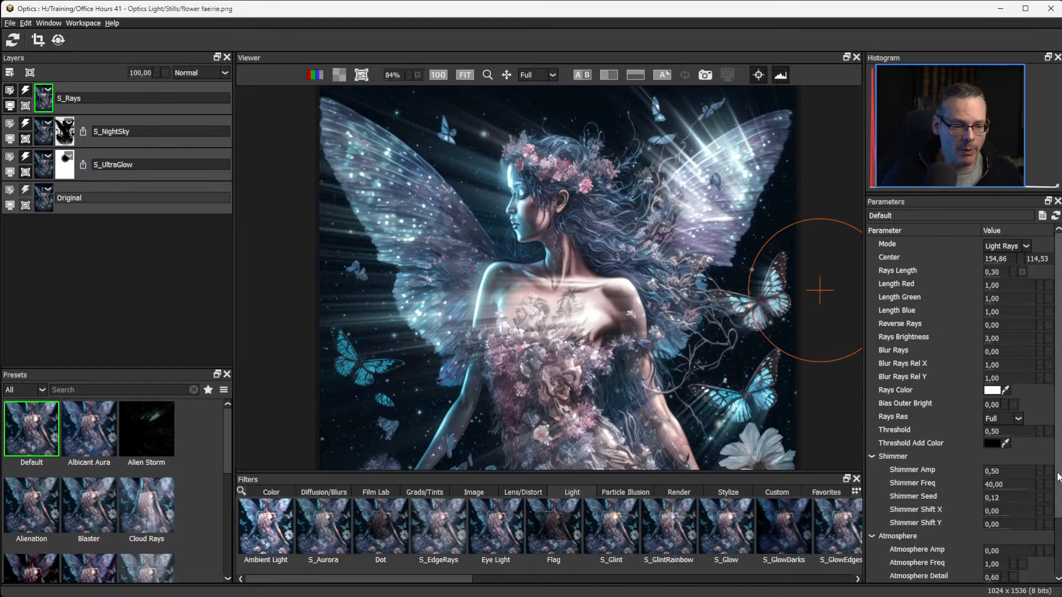
{"action": "scroll", "coordinate": [1056, 476], "scroll_direction": "down", "scroll_amount": 2}
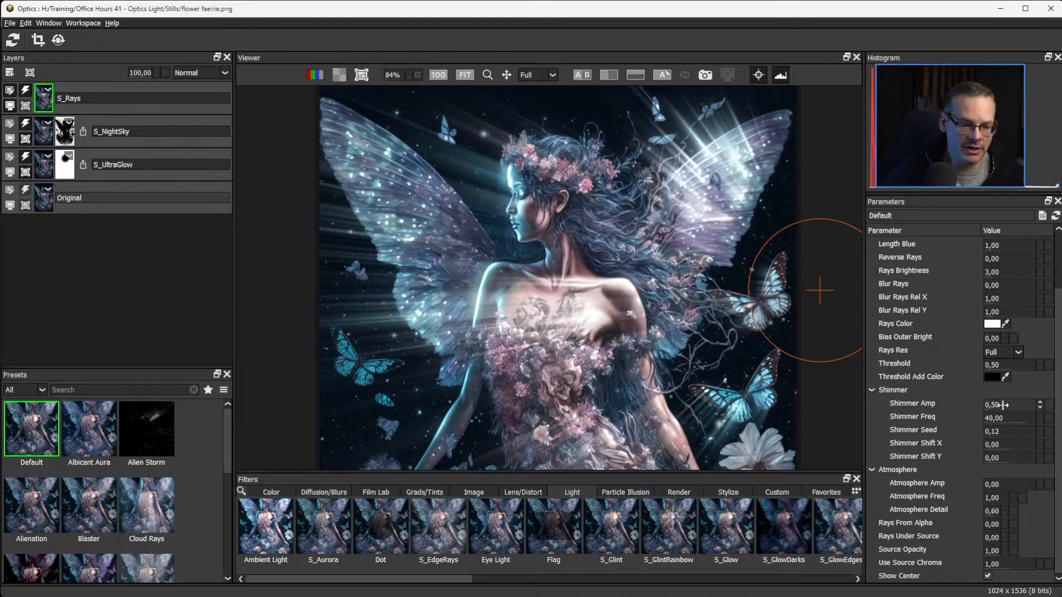
{"action": "left_click_drag", "start_coordinate": [1003, 405], "coordinate": [1026, 407]}
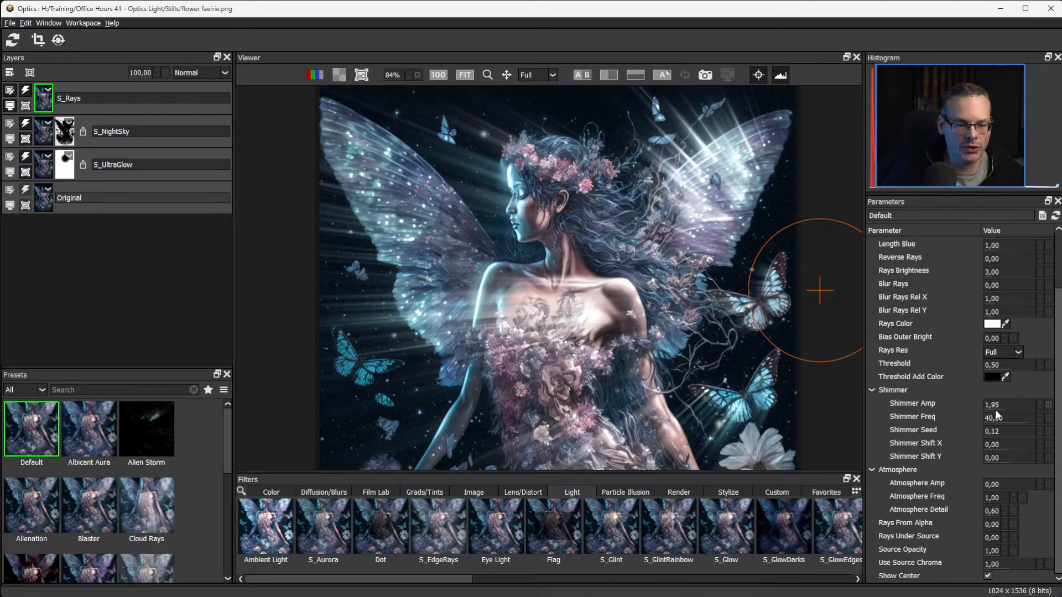
{"action": "left_click_drag", "start_coordinate": [999, 405], "coordinate": [1061, 409]}
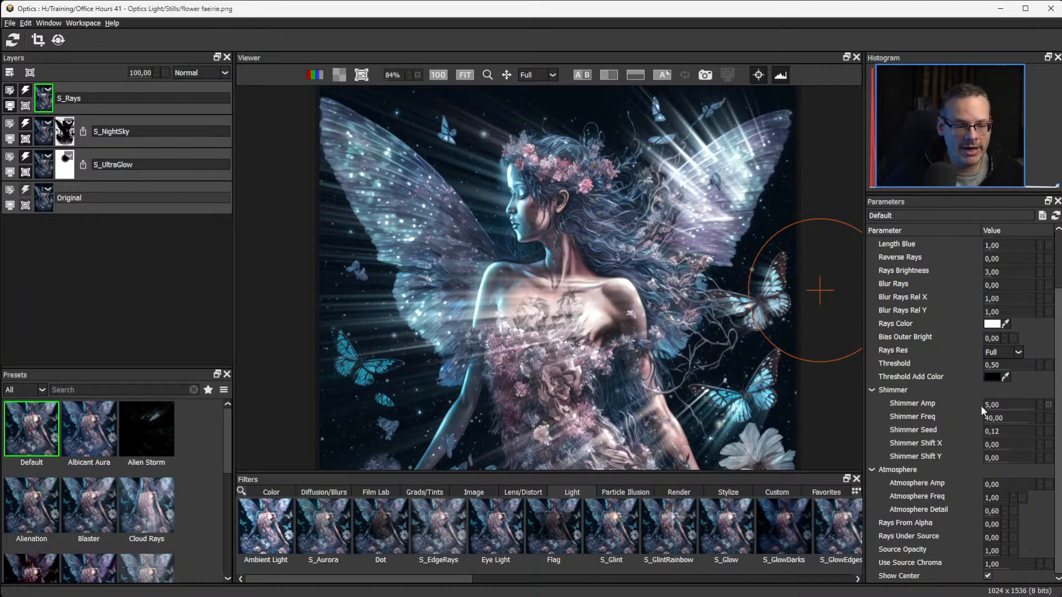
{"action": "left_click_drag", "start_coordinate": [993, 405], "coordinate": [363, 388]}
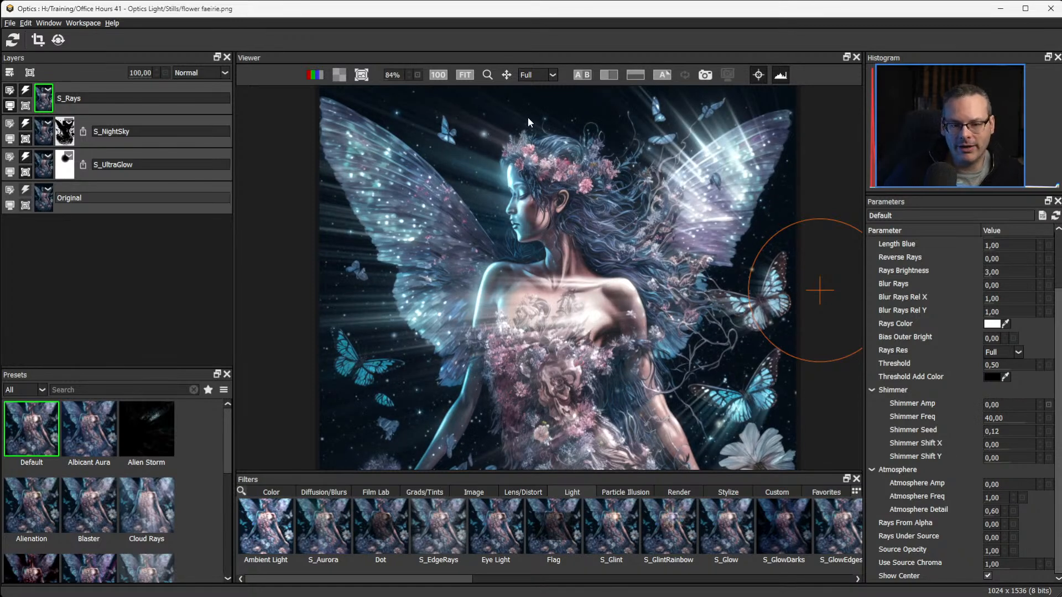
{"action": "key", "text": "ctrl+z"}
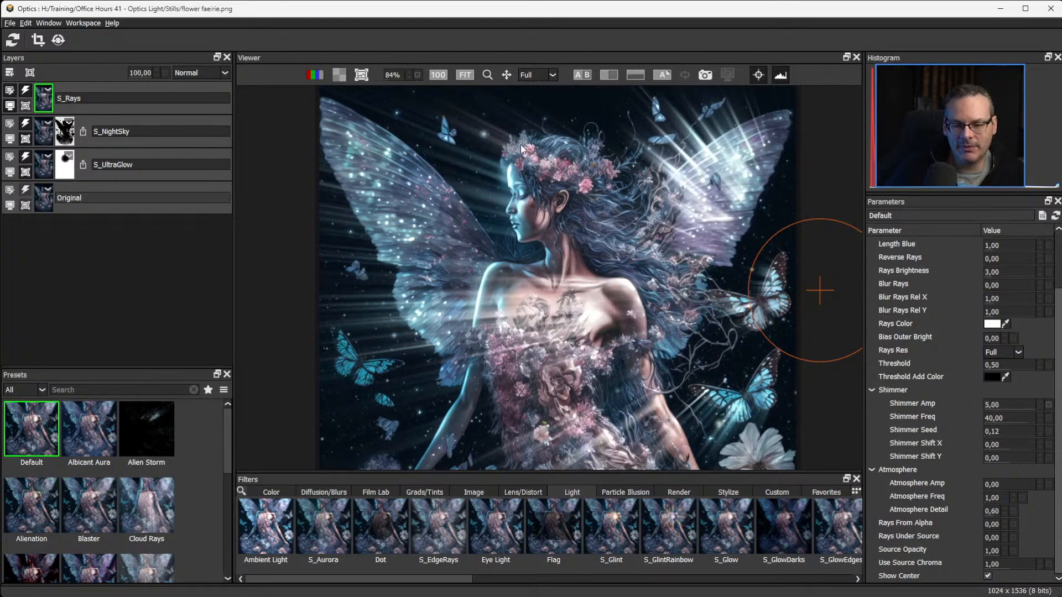
{"action": "left_click_drag", "start_coordinate": [994, 406], "coordinate": [946, 408]}
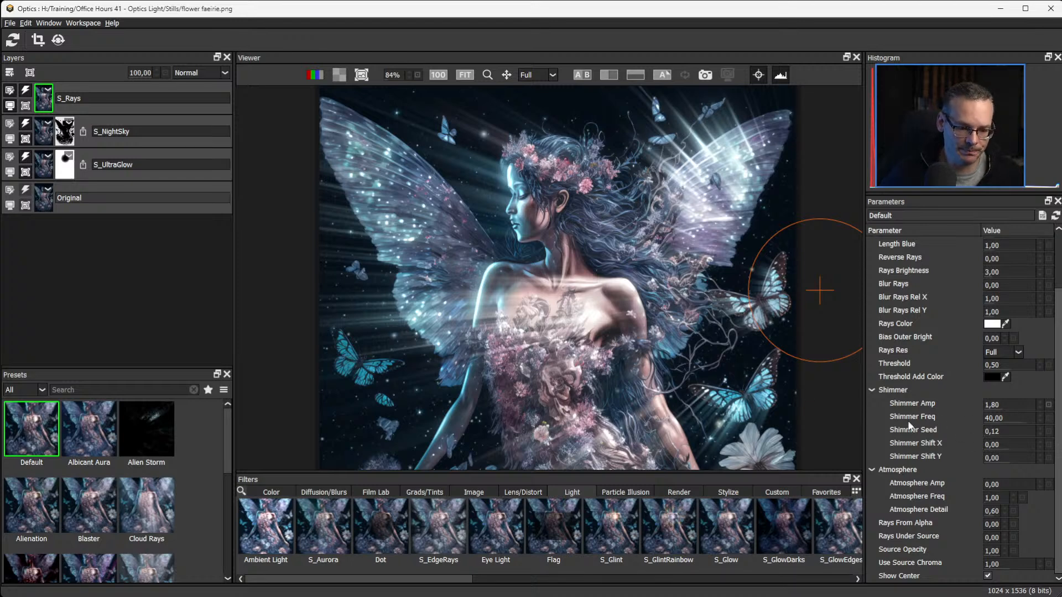
{"action": "left_click_drag", "start_coordinate": [1010, 419], "coordinate": [1024, 418]}
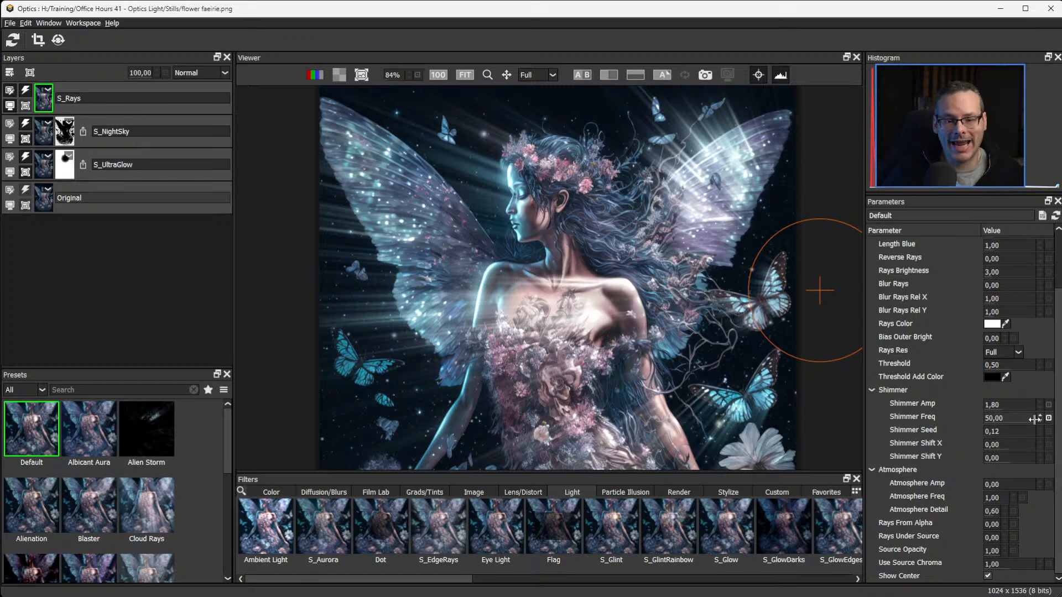
{"action": "left_click", "coordinate": [871, 390]}
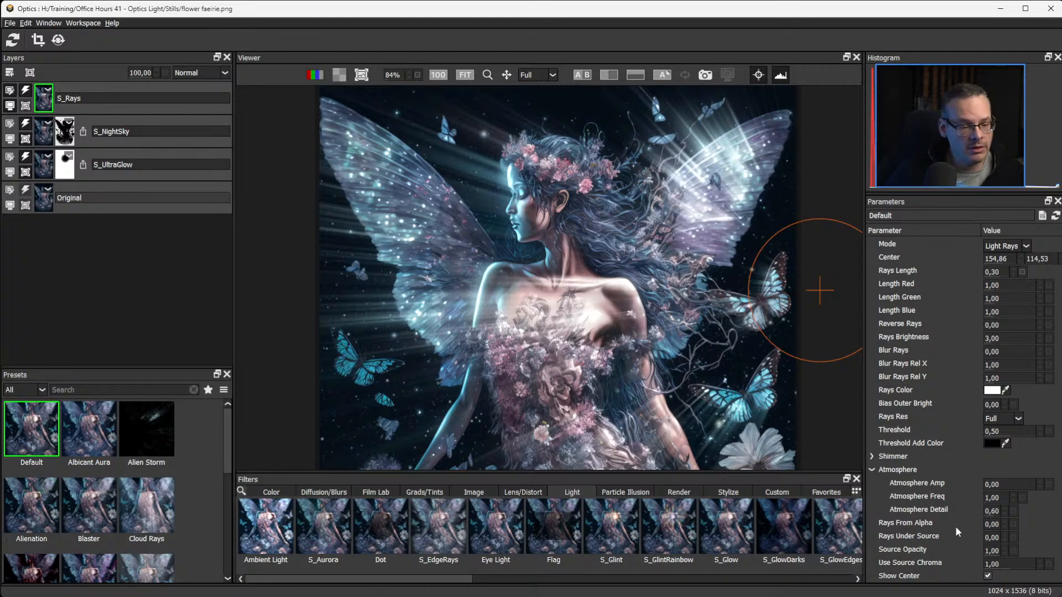
Set the rays' Atmosphere Amp to 2.62, Atmosphere Freq to 0.50 and Atmosphere Detail to 0.40.
{"action": "left_click_drag", "start_coordinate": [995, 483], "coordinate": [1029, 486]}
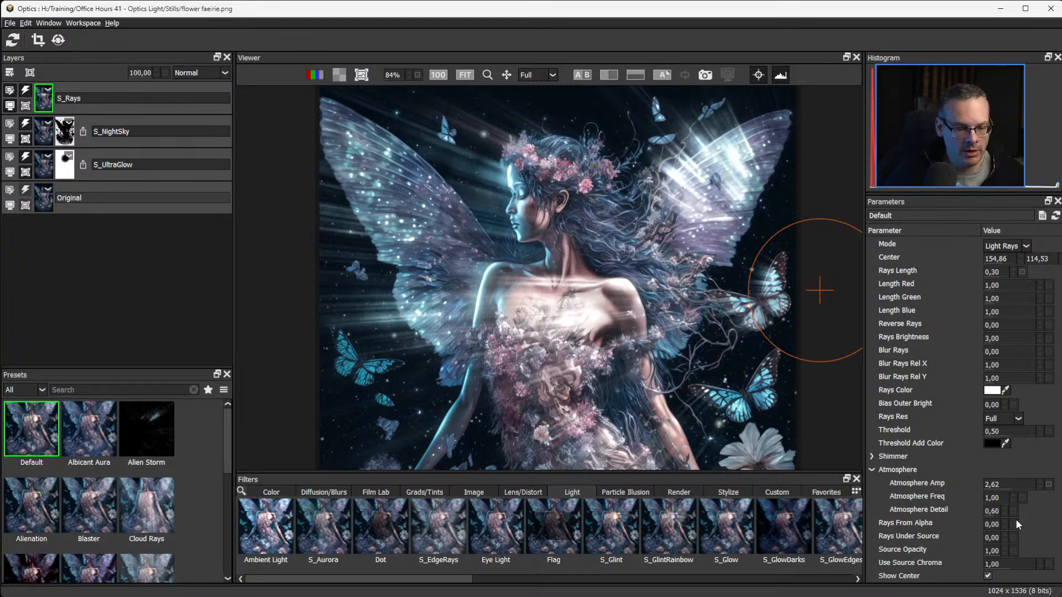
{"action": "left_click_drag", "start_coordinate": [1004, 499], "coordinate": [979, 500]}
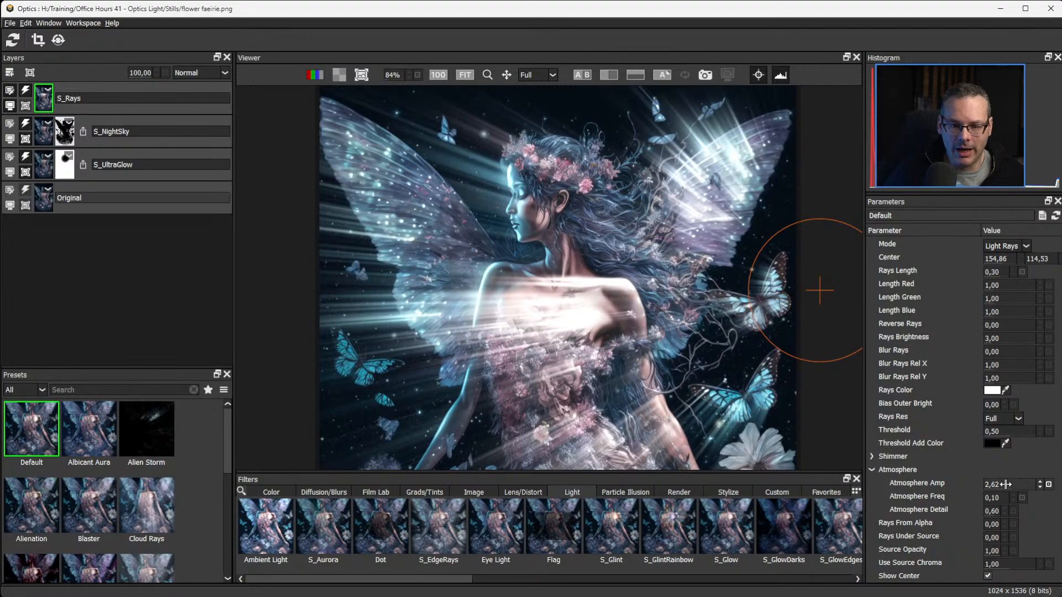
{"action": "left_click_drag", "start_coordinate": [989, 498], "coordinate": [1007, 501]}
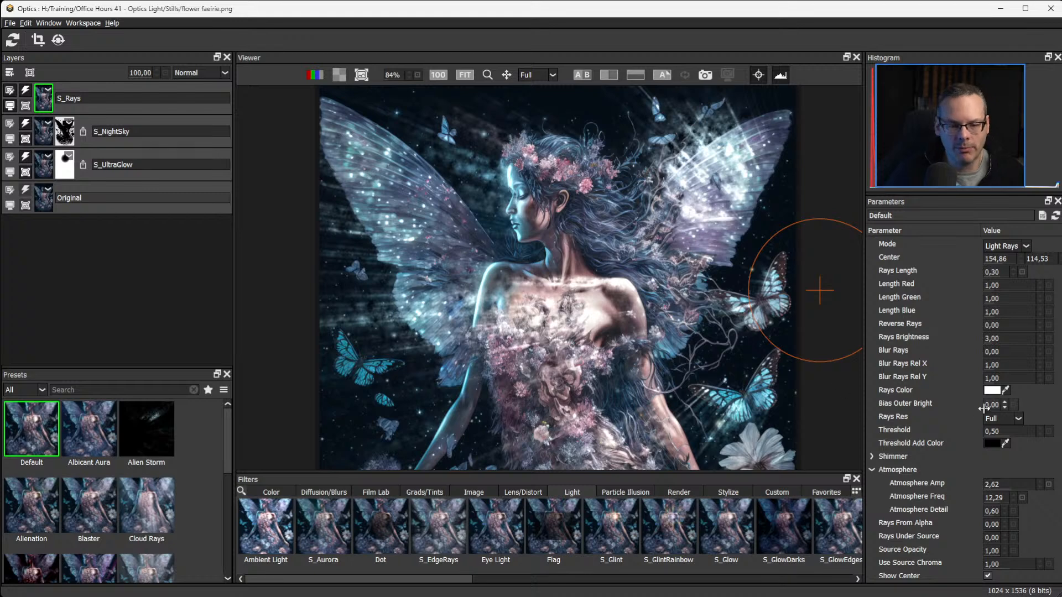
{"action": "left_click_drag", "start_coordinate": [986, 502], "coordinate": [984, 502]}
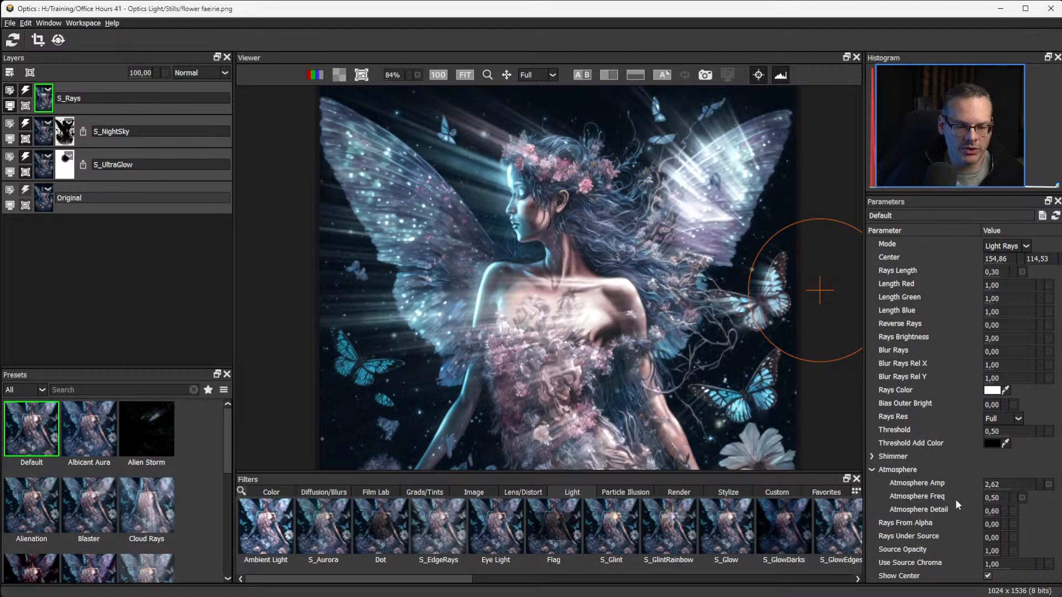
{"action": "left_click_drag", "start_coordinate": [991, 511], "coordinate": [986, 511]}
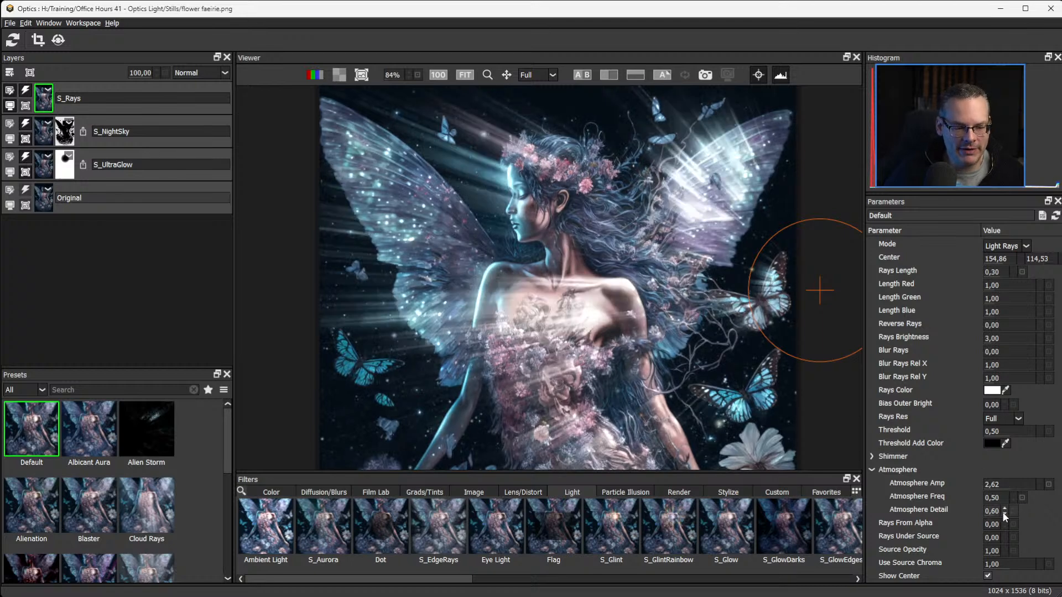
{"action": "left_click_drag", "start_coordinate": [989, 511], "coordinate": [979, 512]}
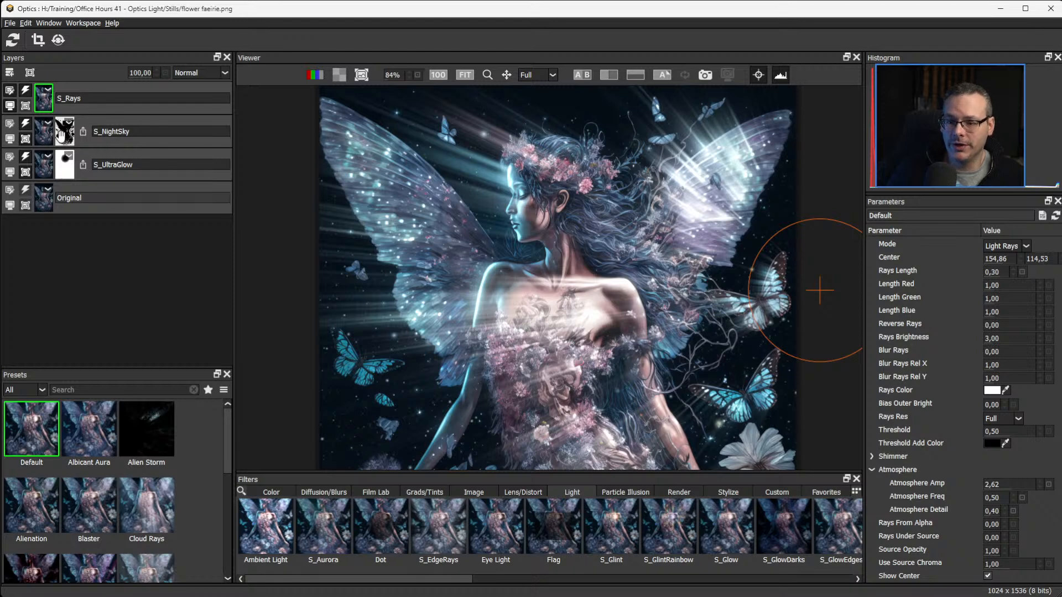
Copy the S_NightSky mask onto the S_Rays layer and soften the copied mask with a value of 18.0.
{"action": "left_click_drag", "start_coordinate": [60, 136], "coordinate": [67, 98]}
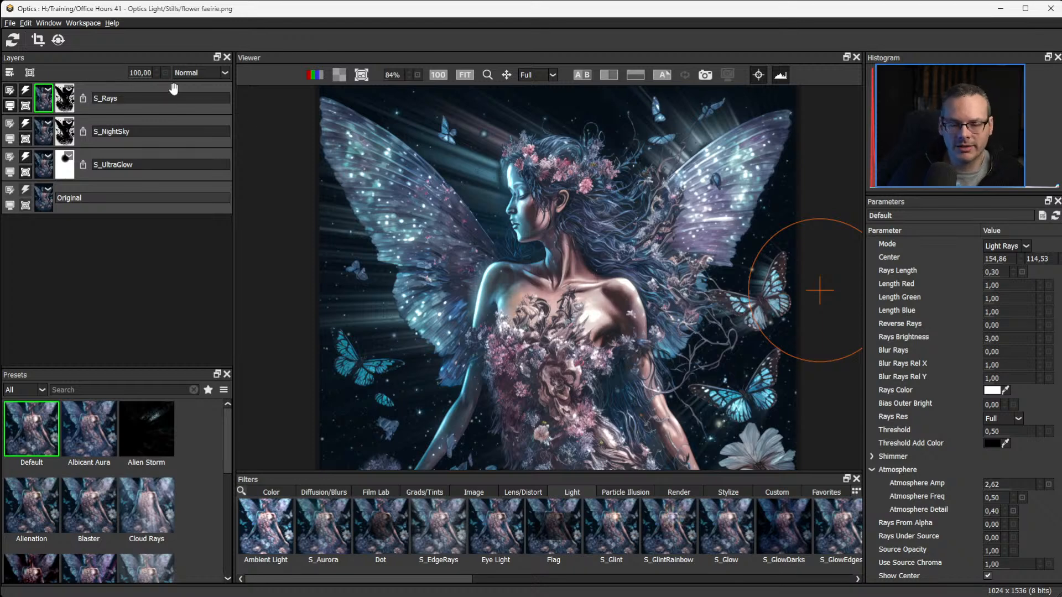
{"action": "left_click", "coordinate": [65, 102]}
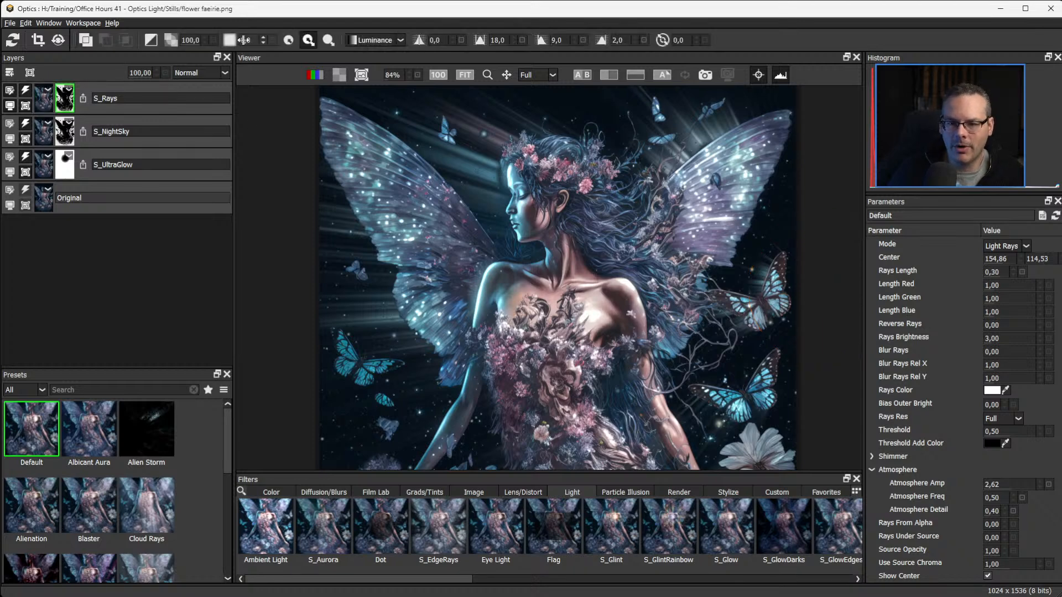
{"action": "left_click_drag", "start_coordinate": [244, 40], "coordinate": [254, 39]}
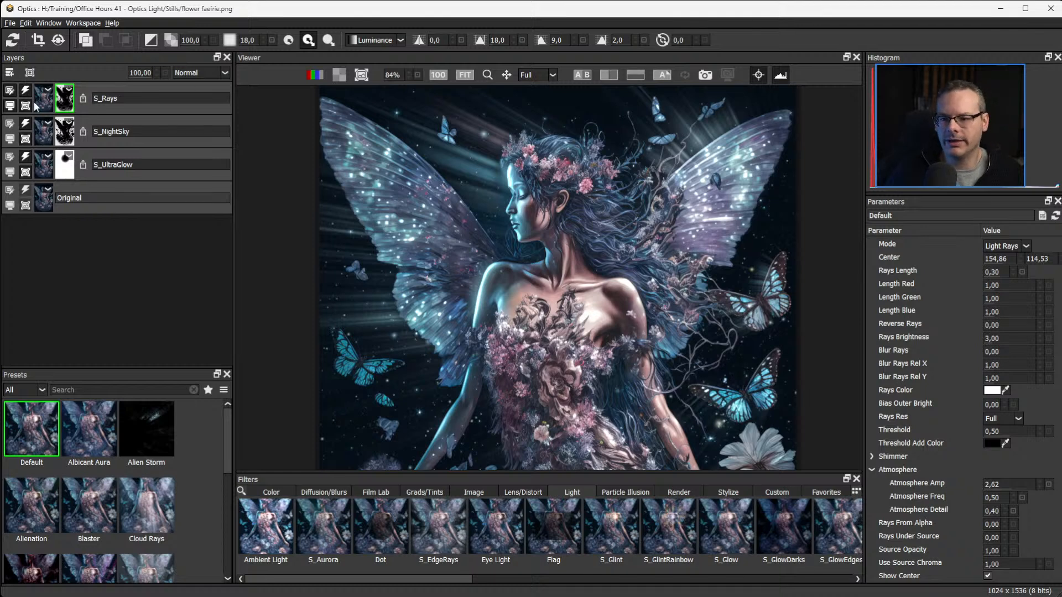
Try the Color Dodge blend mode on the S_Rays layer, and set the layer's blend mode to Screen.
{"action": "left_click", "coordinate": [190, 73]}
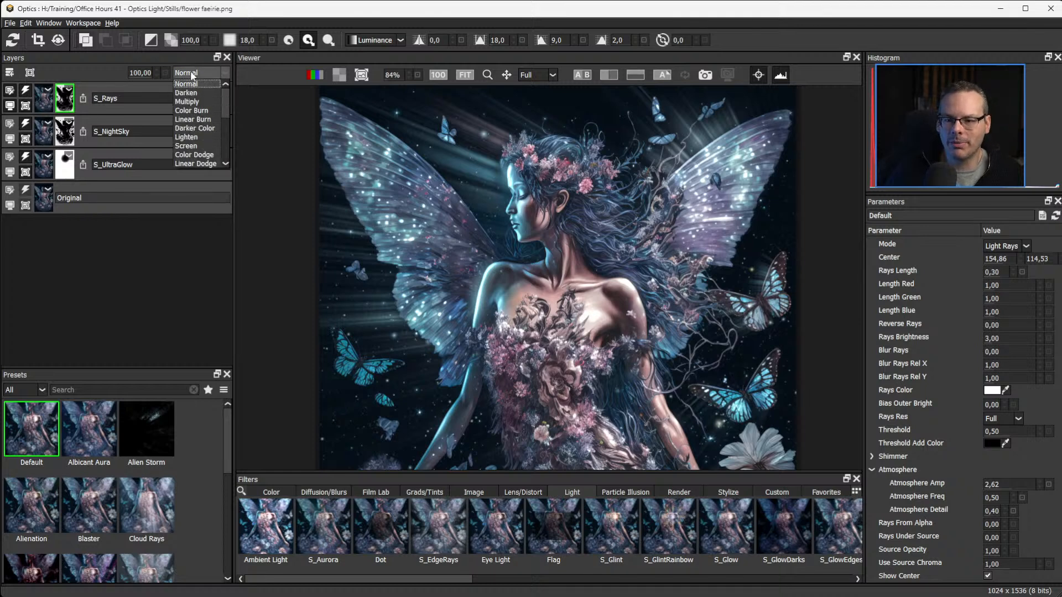
{"action": "left_click", "coordinate": [226, 124]}
{"action": "left_click_drag", "start_coordinate": [223, 131], "coordinate": [222, 108]}
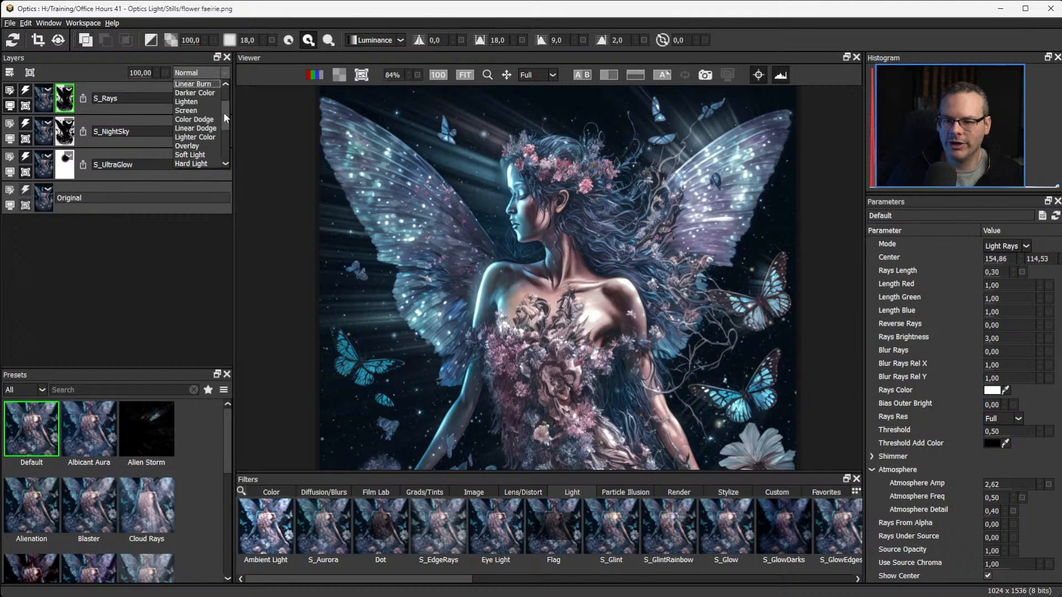
{"action": "left_click", "coordinate": [204, 117]}
{"action": "left_click", "coordinate": [201, 74]}
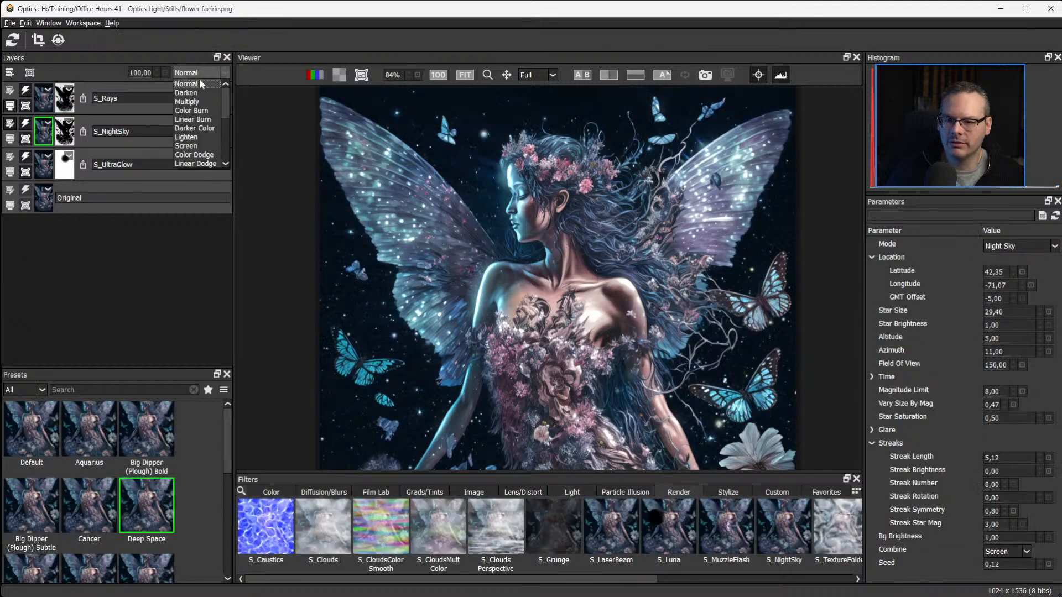
{"action": "left_click", "coordinate": [47, 104]}
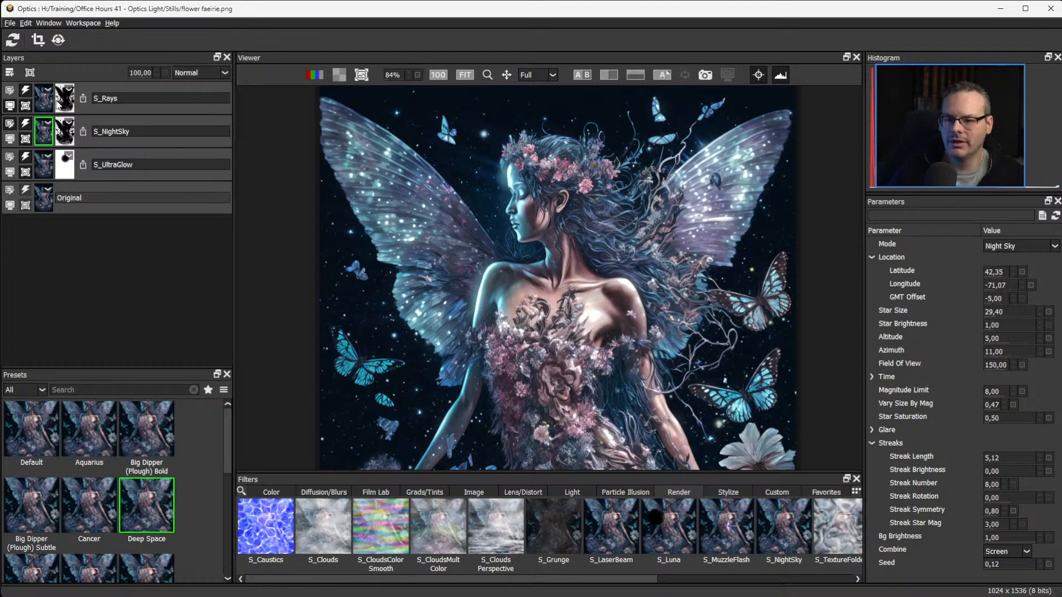
{"action": "left_click", "coordinate": [10, 90]}
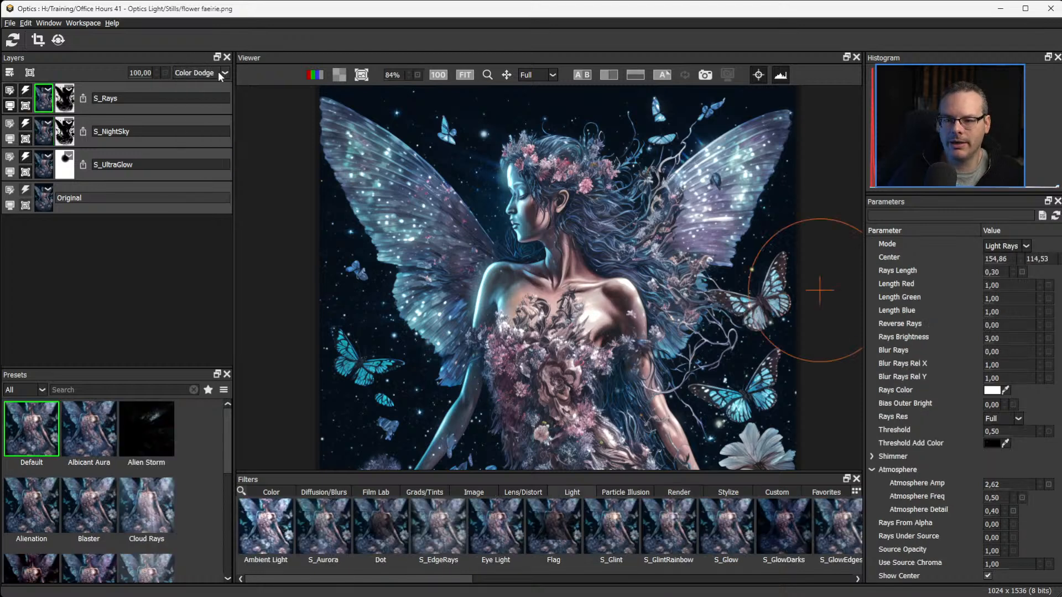
{"action": "left_click", "coordinate": [220, 76]}
{"action": "left_click", "coordinate": [188, 145]}
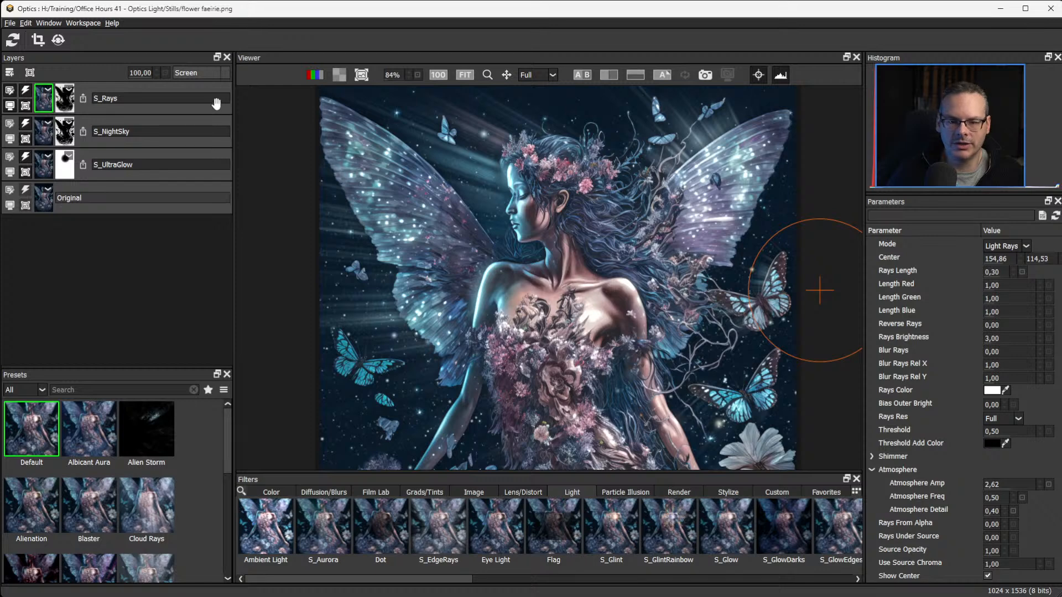
Set the S_Rays layer's blend mode to Normal.
{"action": "left_click", "coordinate": [206, 73]}
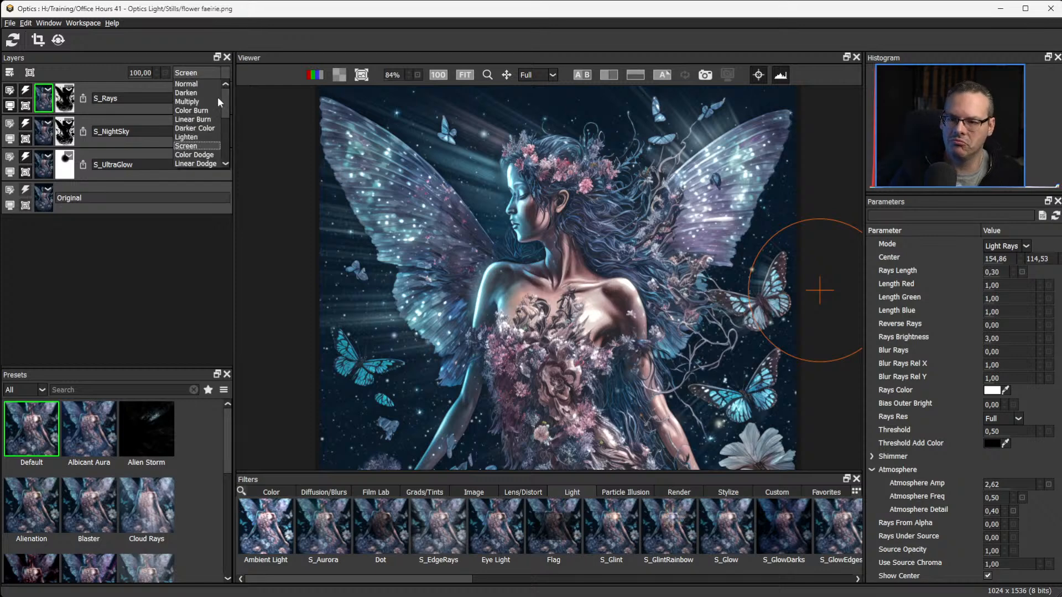
{"action": "left_click", "coordinate": [196, 85]}
{"action": "key", "text": "ctrl+z"}
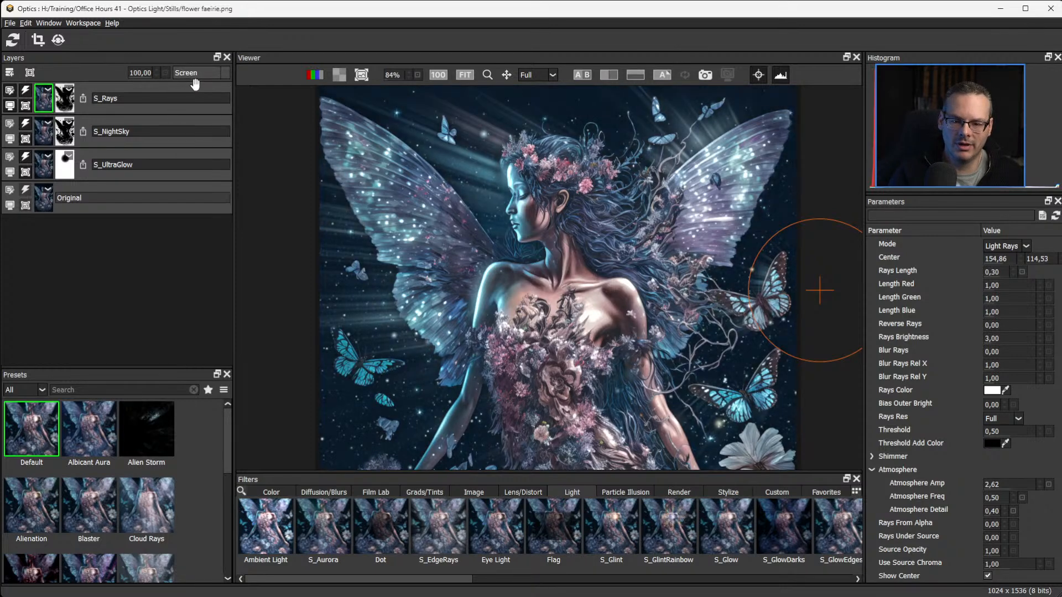
{"action": "left_click", "coordinate": [195, 77]}
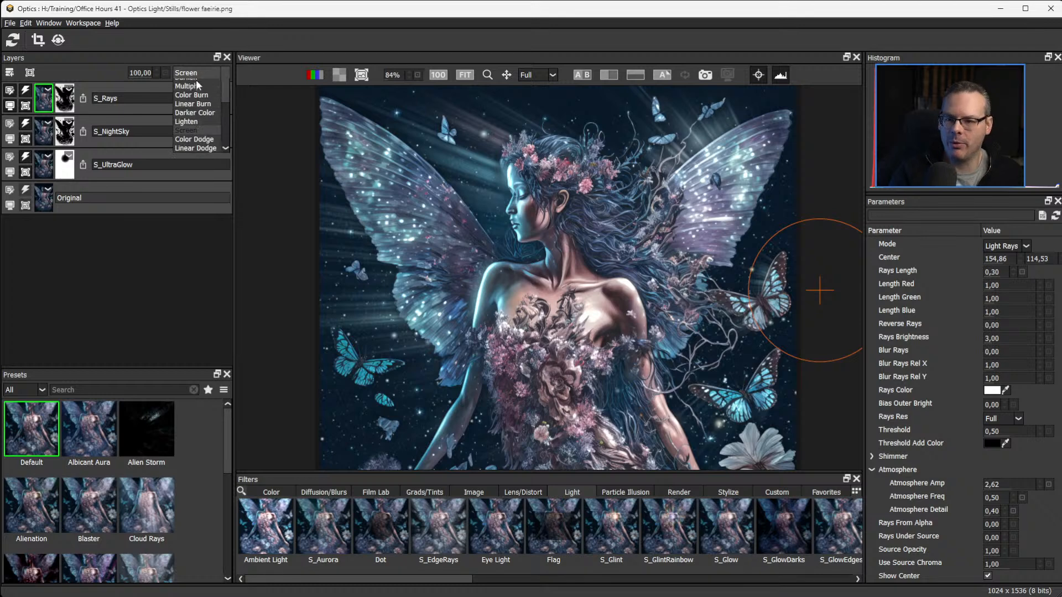
{"action": "left_click", "coordinate": [195, 84]}
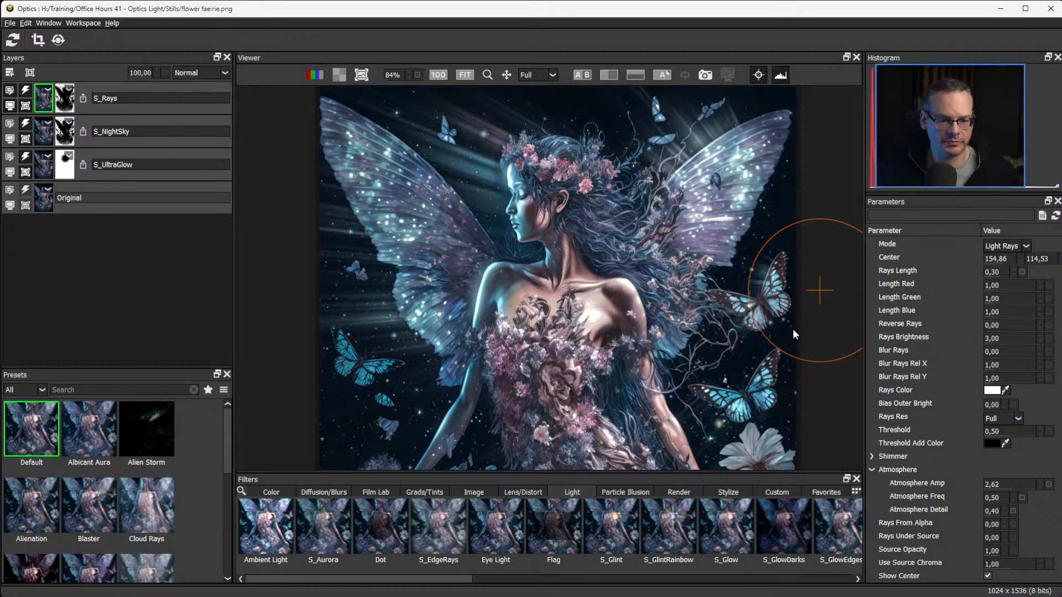
Show the original image beside the processed result for comparison and hide the on-screen rays control.
{"action": "scroll", "coordinate": [634, 280], "scroll_direction": "down", "scroll_amount": 3}
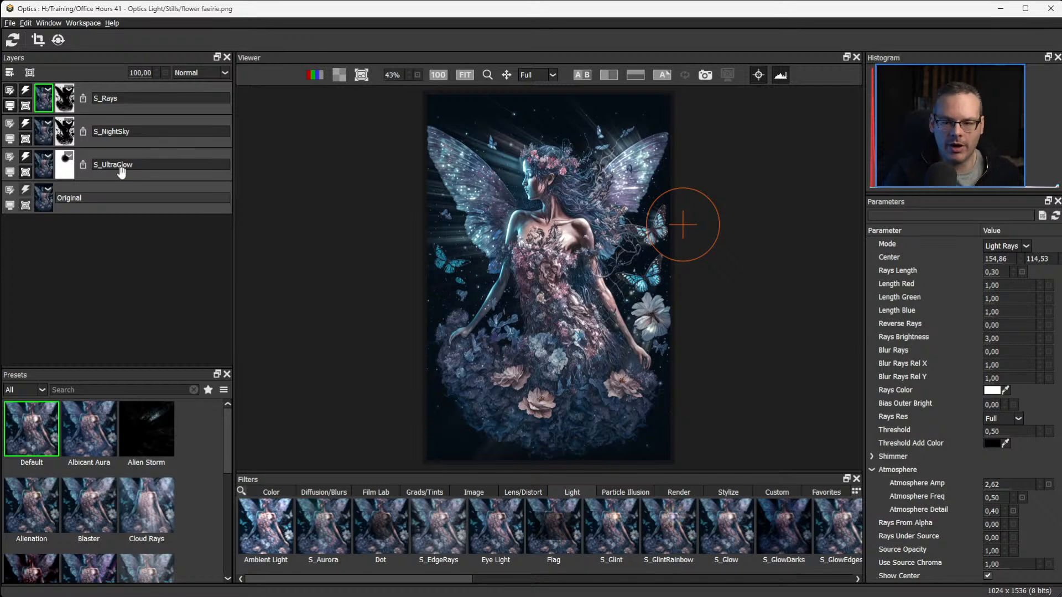
{"action": "left_click", "coordinate": [10, 205]}
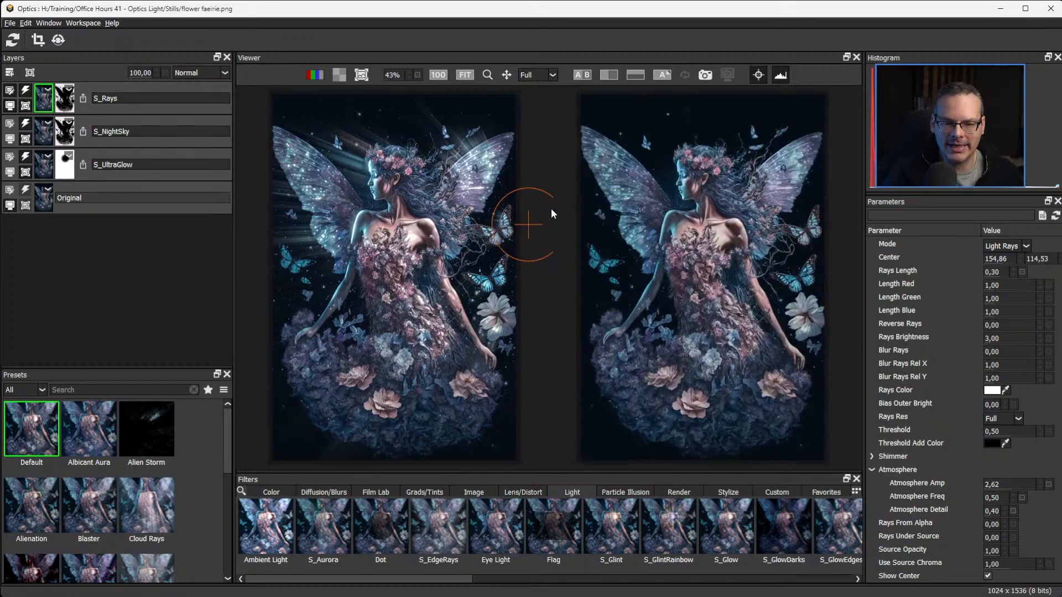
{"action": "left_click", "coordinate": [758, 74]}
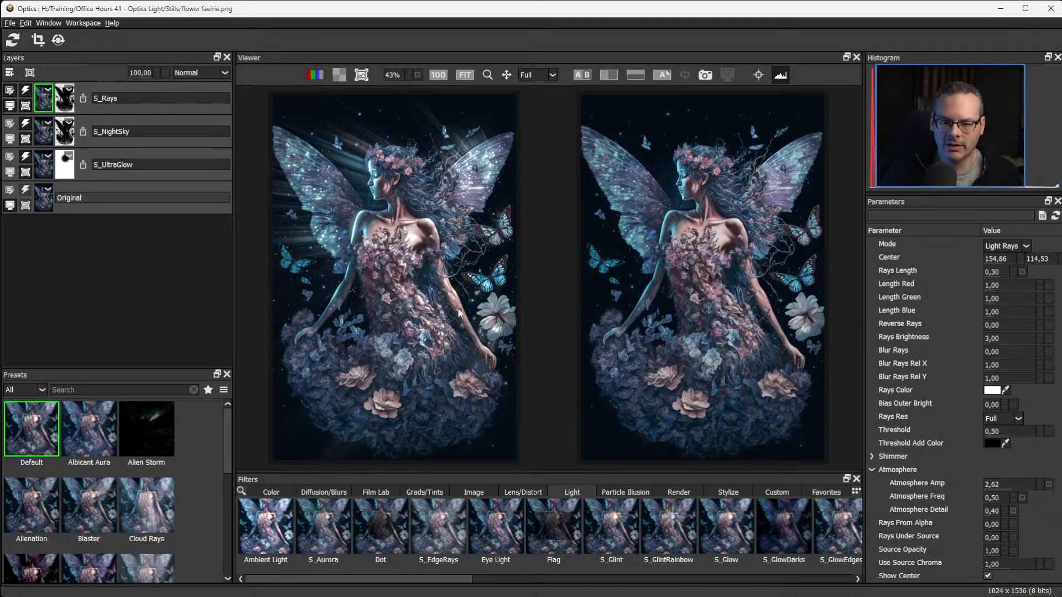
Save the image as a TIFF named "fairy girl wip 1" with LZW compression and the setup saved with the image.
{"action": "left_click", "coordinate": [5, 24]}
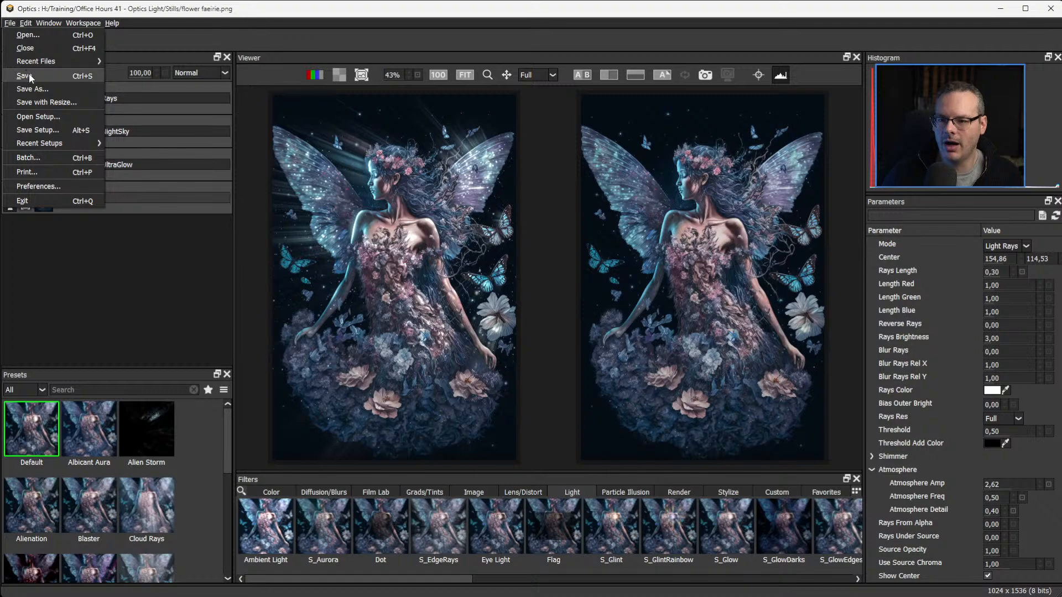
{"action": "left_click", "coordinate": [50, 73]}
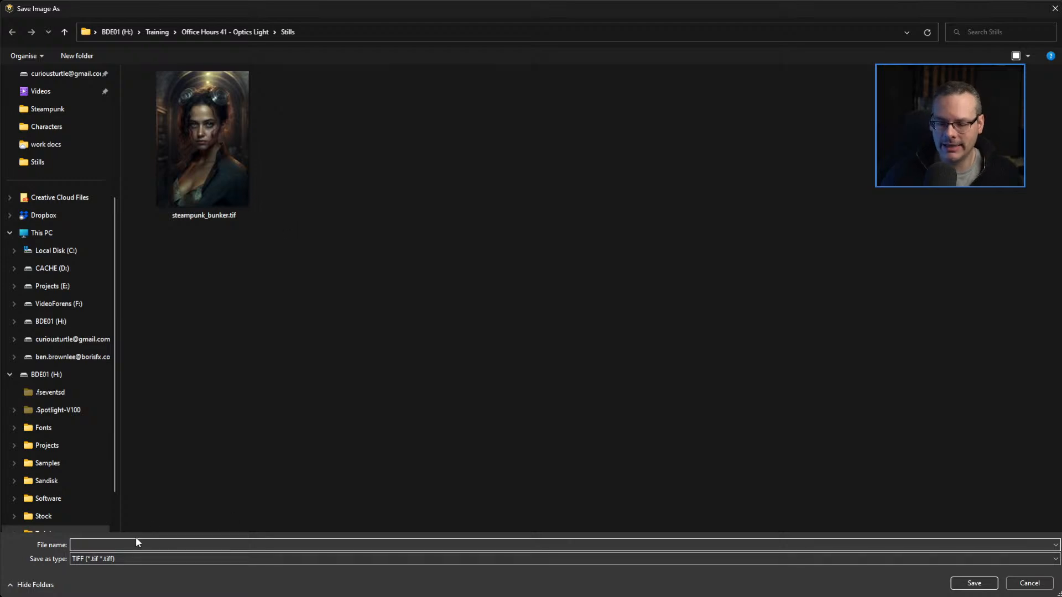
{"action": "type", "text": "fairy"}
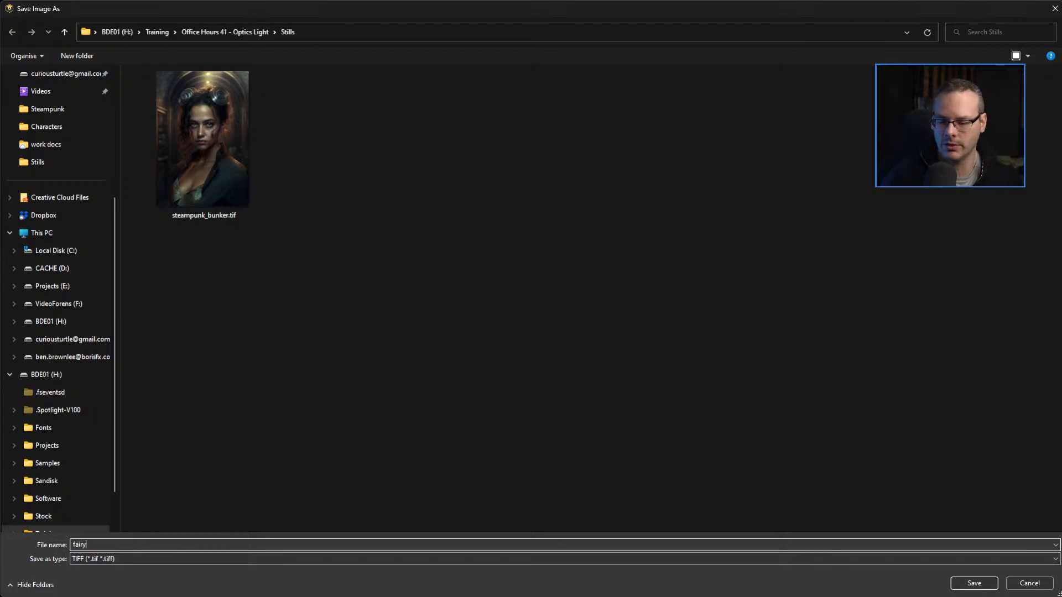
{"action": "type", "text": " girl wip 1"}
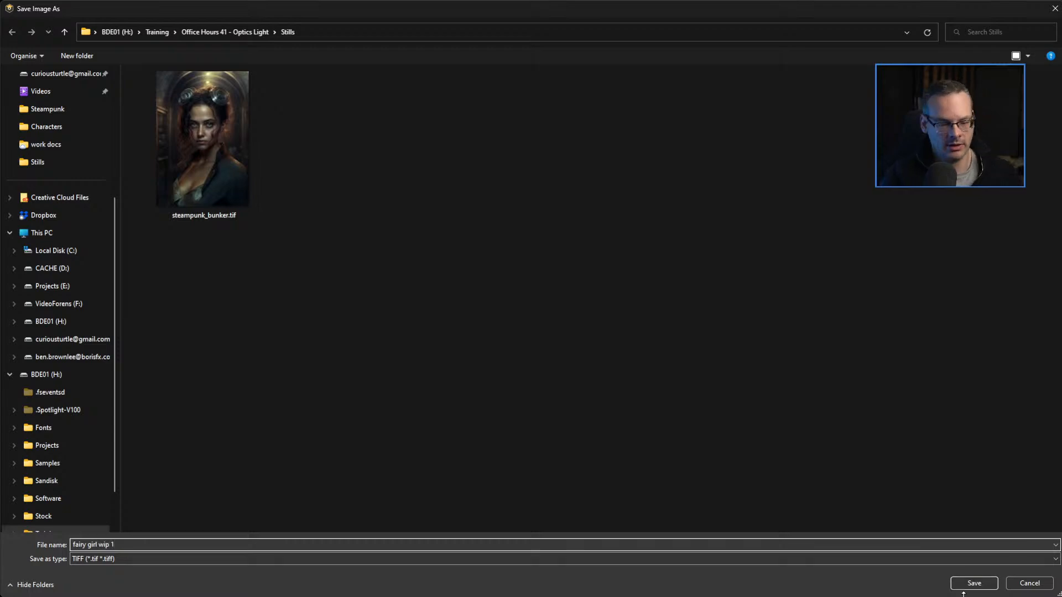
{"action": "left_click", "coordinate": [973, 584]}
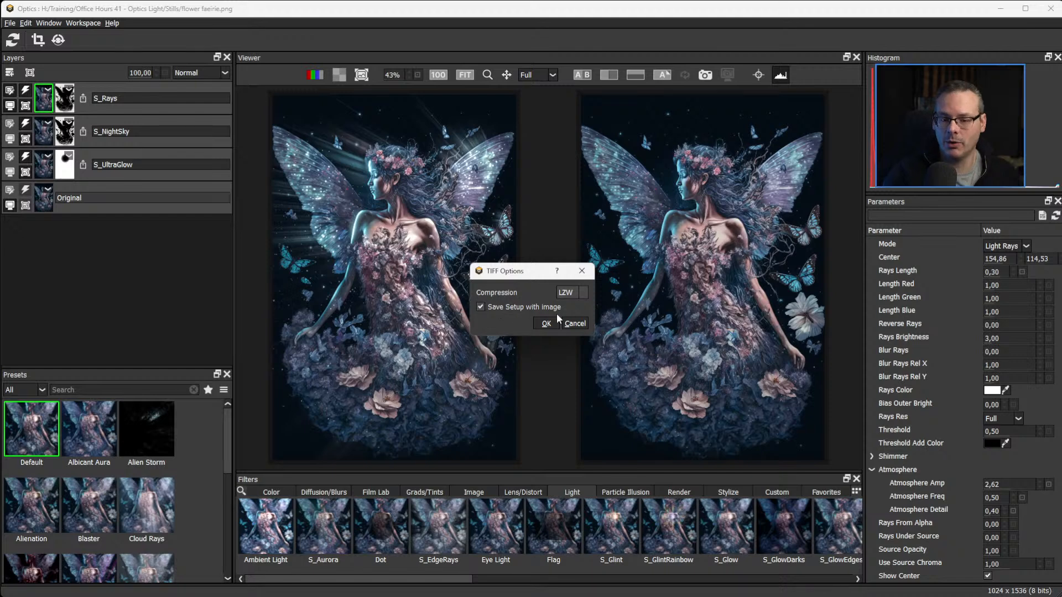
{"action": "left_click", "coordinate": [546, 323]}
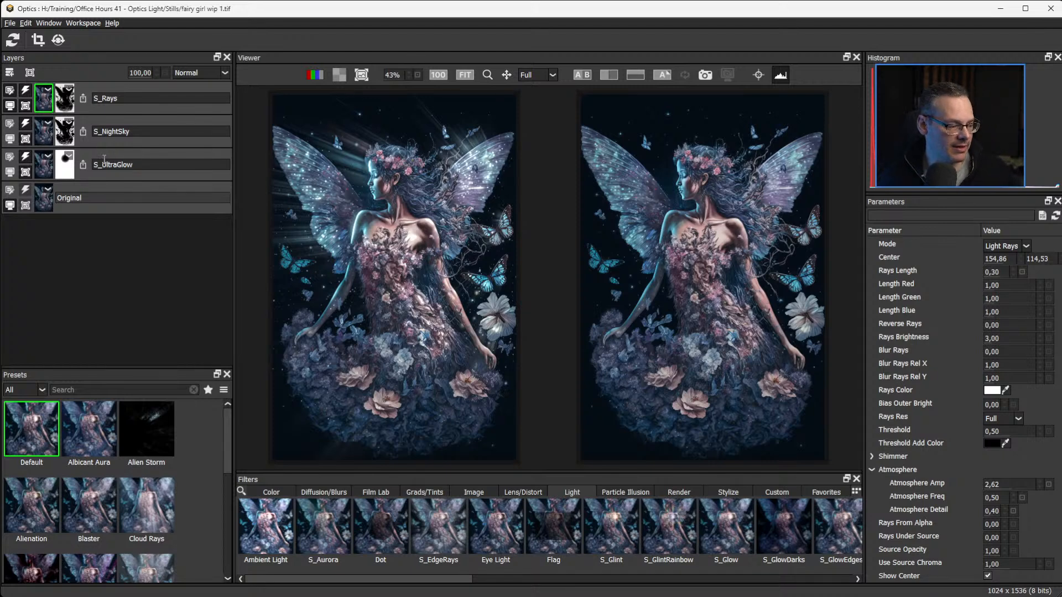
Open the image needle nosed ship.png from the Stills folder.
{"action": "left_click", "coordinate": [13, 23]}
{"action": "left_click", "coordinate": [20, 37]}
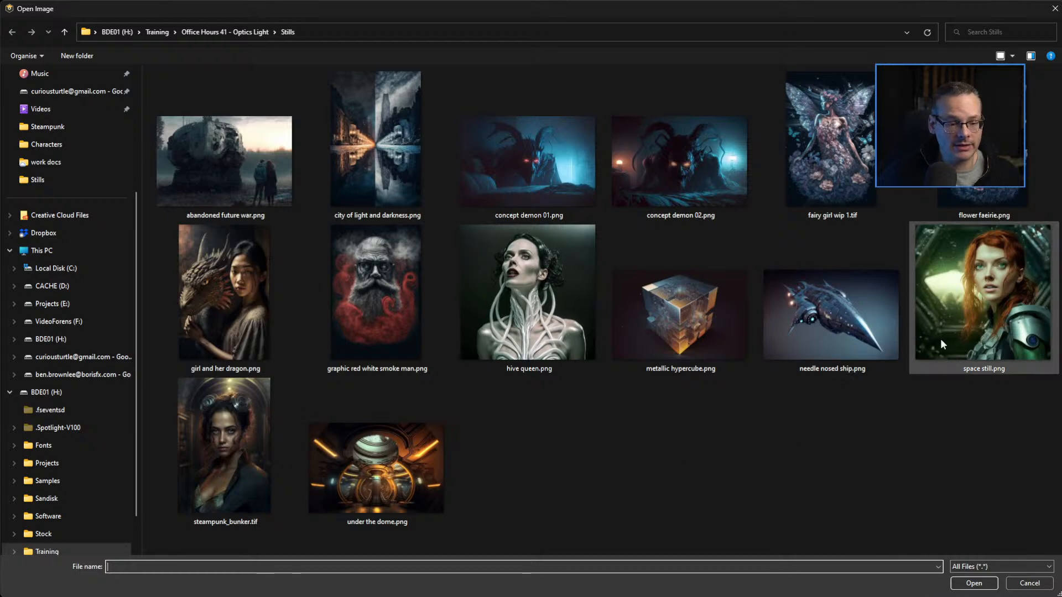
{"action": "left_click", "coordinate": [834, 339]}
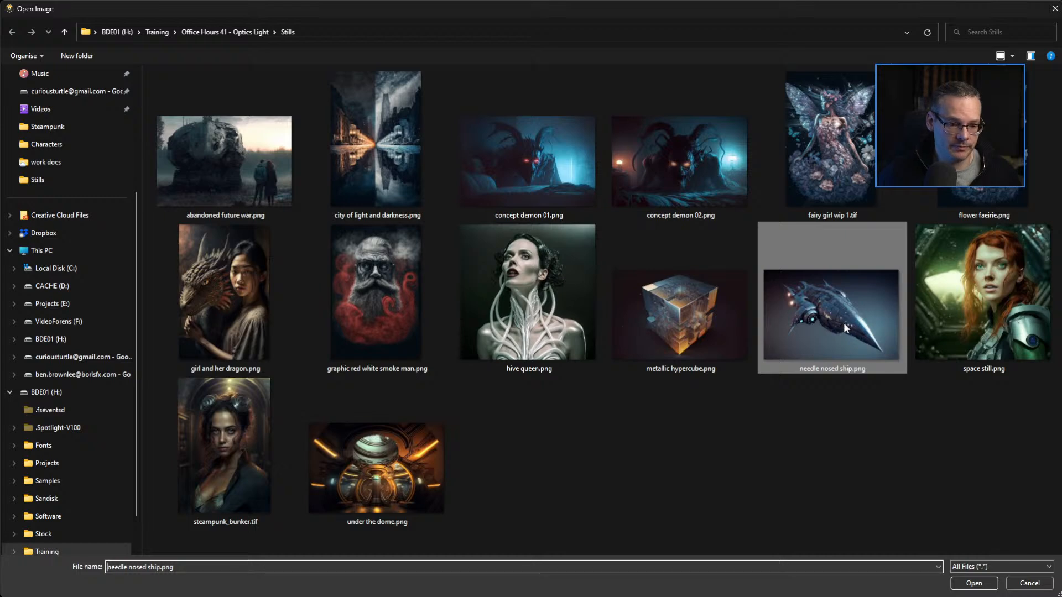
{"action": "double_click", "coordinate": [841, 320]}
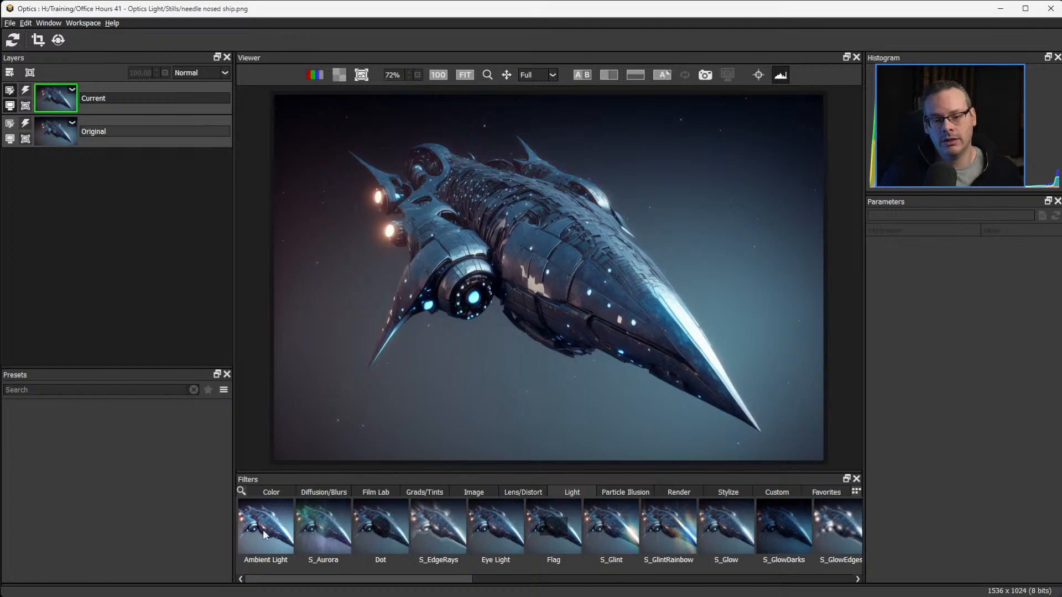
Try the High Contrast filter from the Color category on the ship image, with its Amount set to 39.00.
{"action": "left_click", "coordinate": [264, 495]}
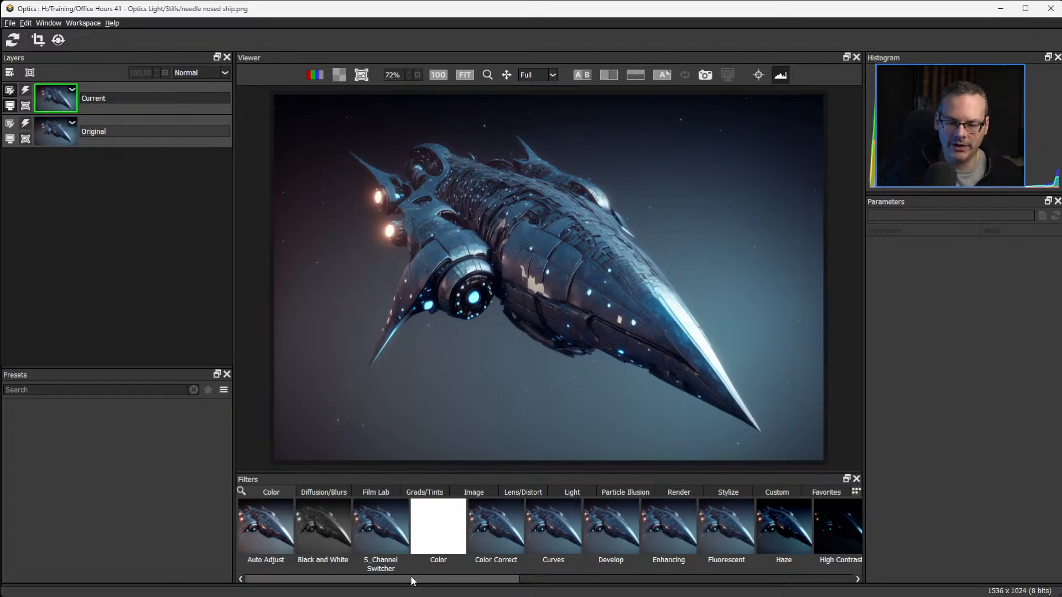
{"action": "left_click_drag", "start_coordinate": [413, 579], "coordinate": [511, 586]}
{"action": "scroll", "coordinate": [553, 556], "scroll_direction": "up", "scroll_amount": 1}
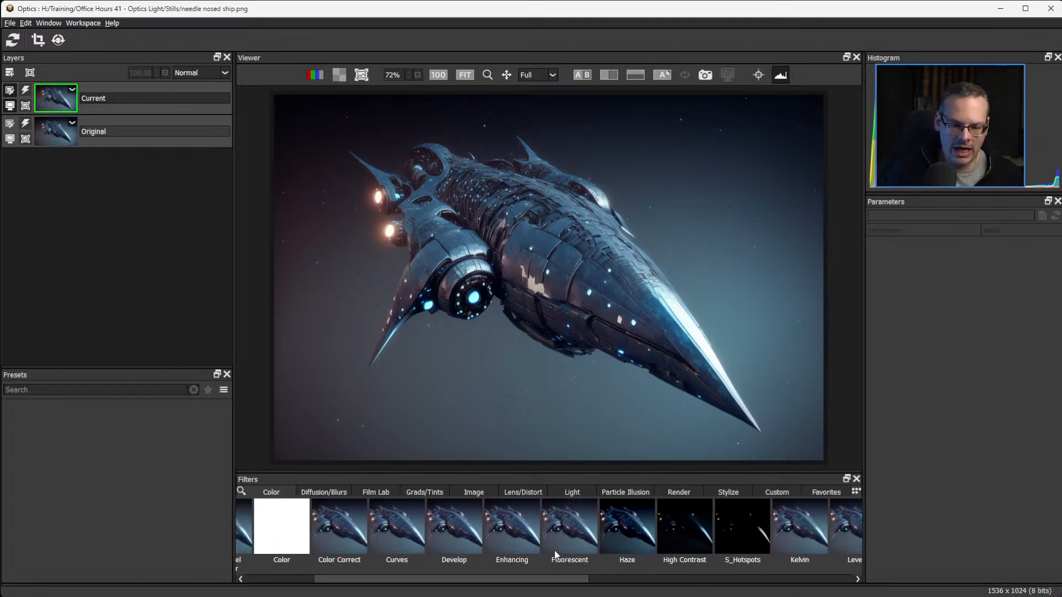
{"action": "left_click", "coordinate": [632, 529]}
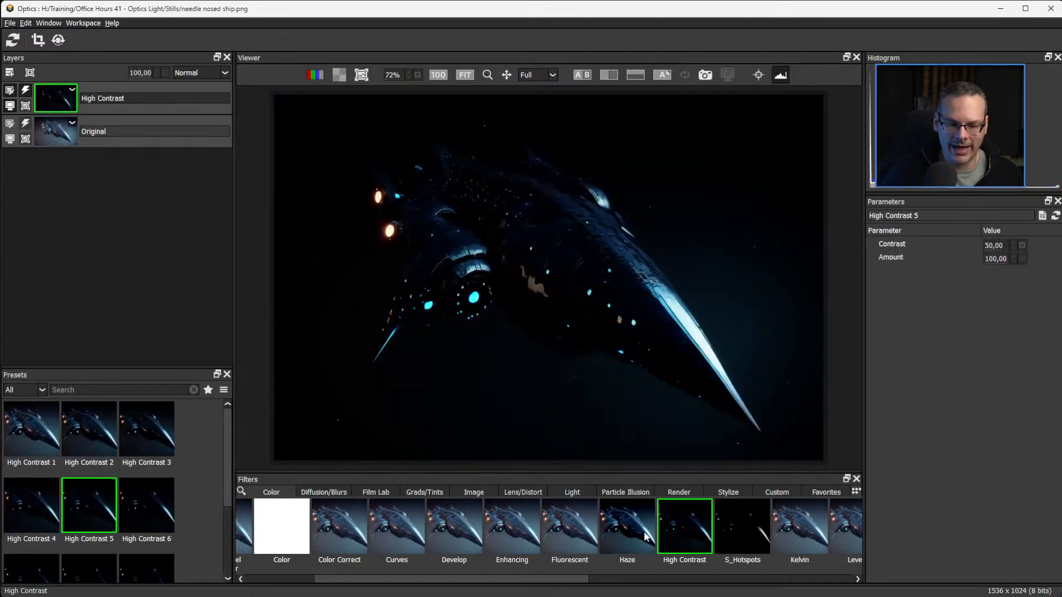
{"action": "left_click", "coordinate": [682, 525]}
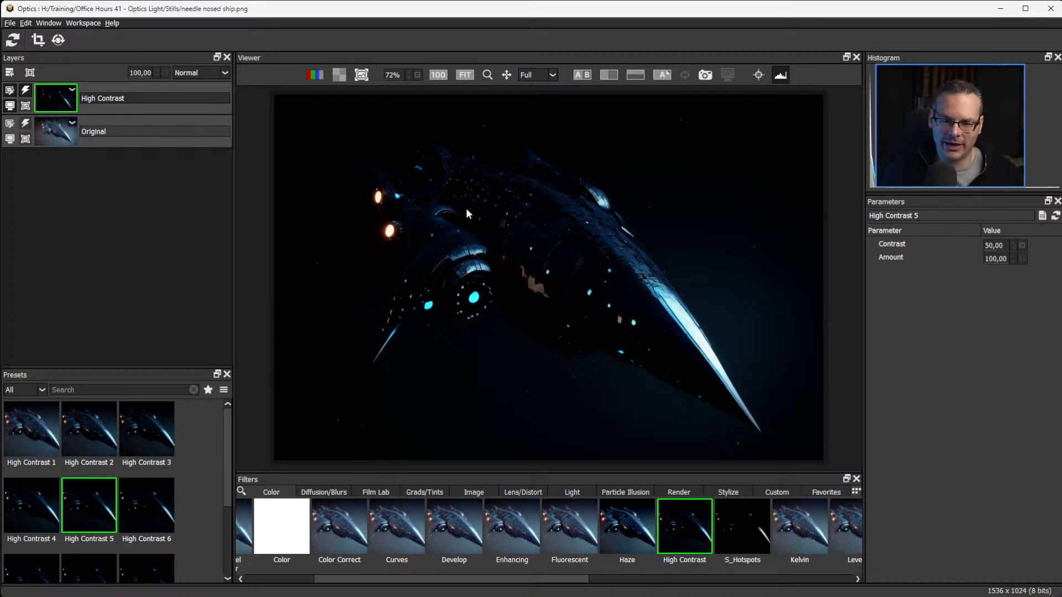
{"action": "left_click_drag", "start_coordinate": [990, 266], "coordinate": [944, 257]}
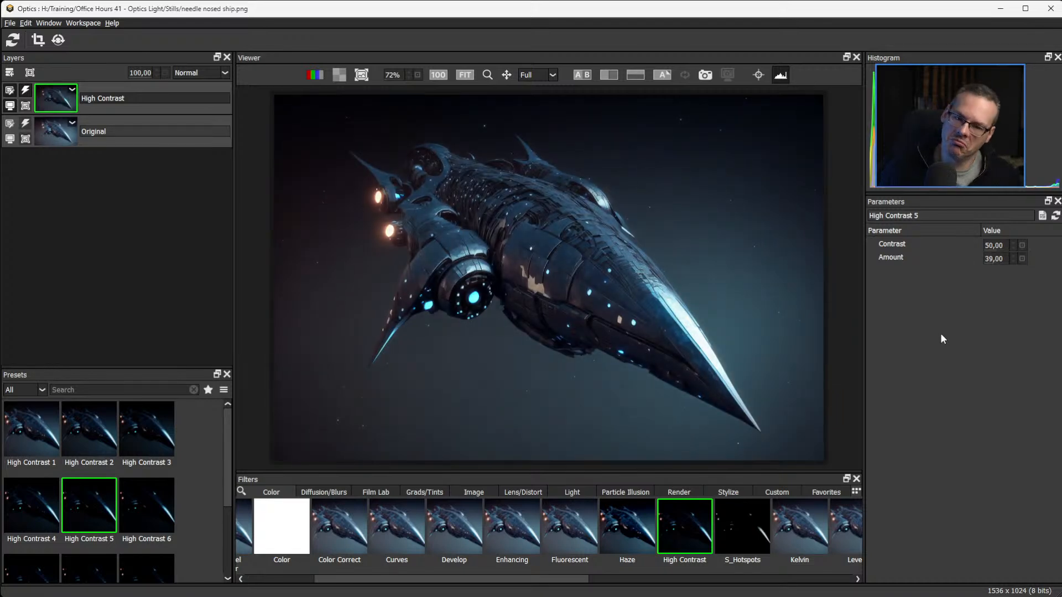
Apply the Haze filter to the ship image with Haze set to 15.00 and Temperature to 1.00.
{"action": "left_click", "coordinate": [622, 532]}
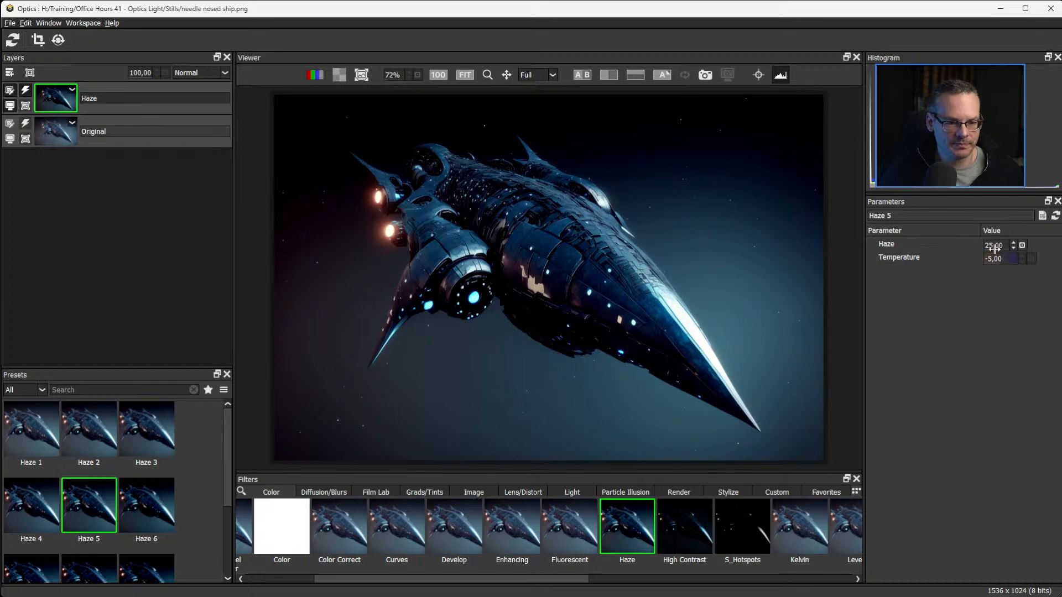
{"action": "mouse_move", "coordinate": [993, 244]}
{"action": "left_mouse_down"}
{"action": "mouse_move", "coordinate": [951, 244]}
{"action": "mouse_move", "coordinate": [981, 245]}
{"action": "left_mouse_up"}
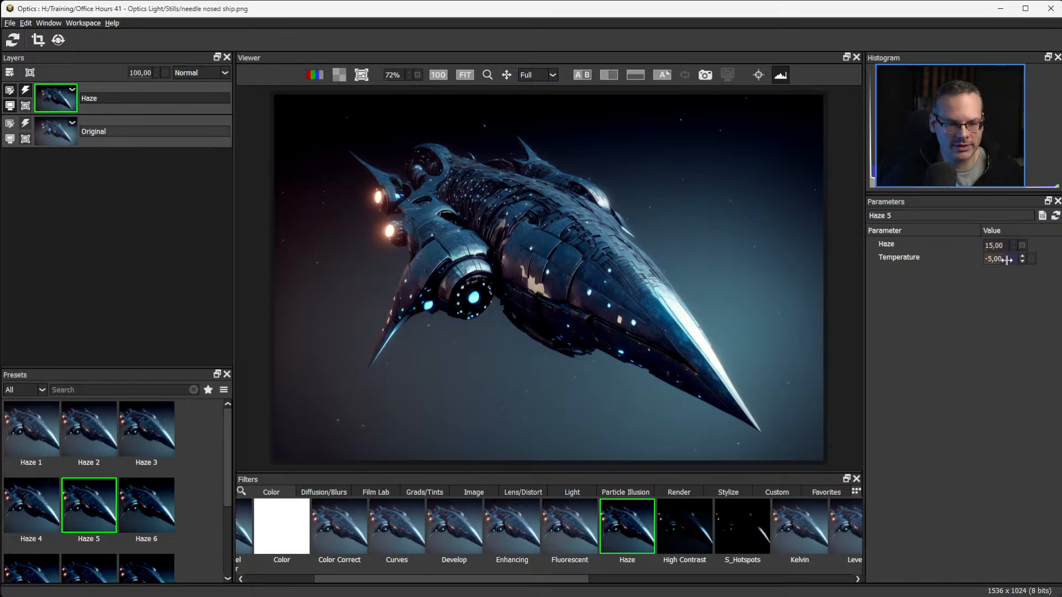
{"action": "mouse_move", "coordinate": [1006, 259]}
{"action": "left_mouse_down"}
{"action": "mouse_move", "coordinate": [1015, 258]}
{"action": "mouse_move", "coordinate": [993, 260]}
{"action": "mouse_move", "coordinate": [1020, 262]}
{"action": "mouse_move", "coordinate": [1003, 263]}
{"action": "left_mouse_up"}
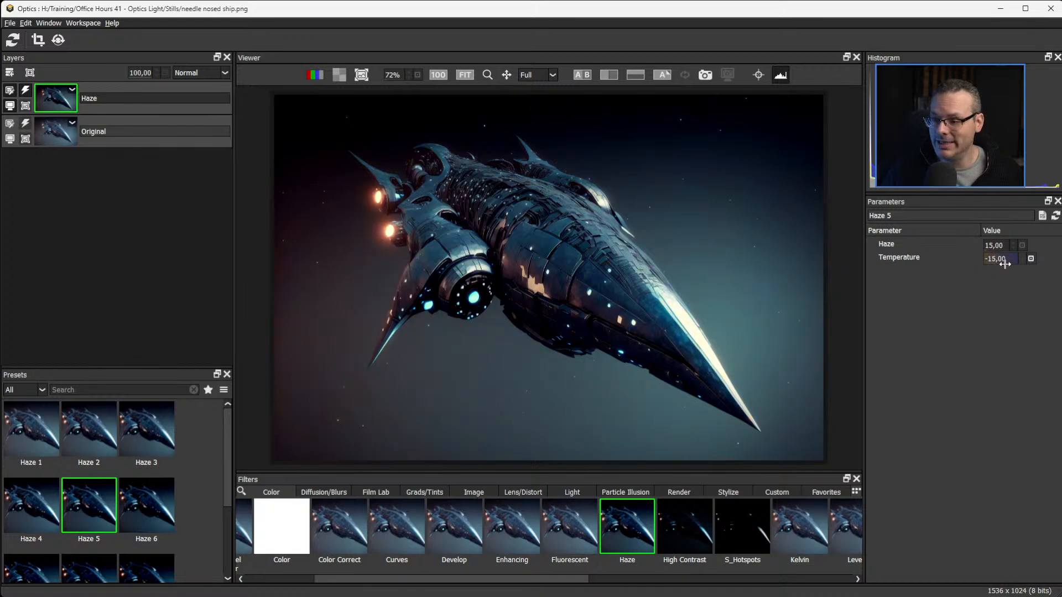
{"action": "left_click_drag", "start_coordinate": [1004, 264], "coordinate": [1015, 260]}
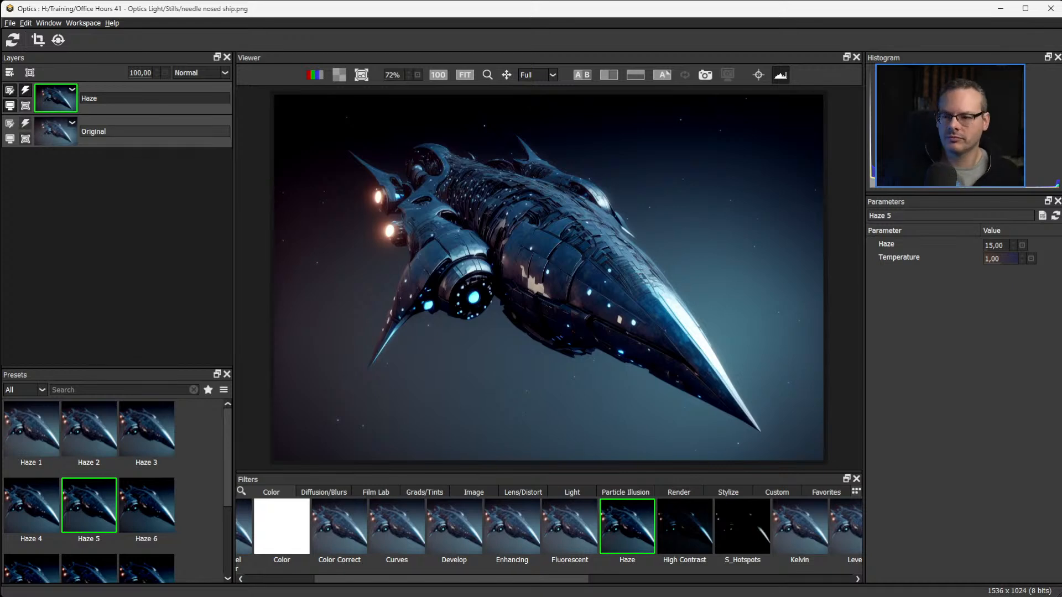
Compare the ship image with and without the Haze layer's effect, leaving the layer enabled.
{"action": "left_click", "coordinate": [25, 91]}
{"action": "left_click", "coordinate": [26, 93]}
{"action": "left_click", "coordinate": [26, 92]}
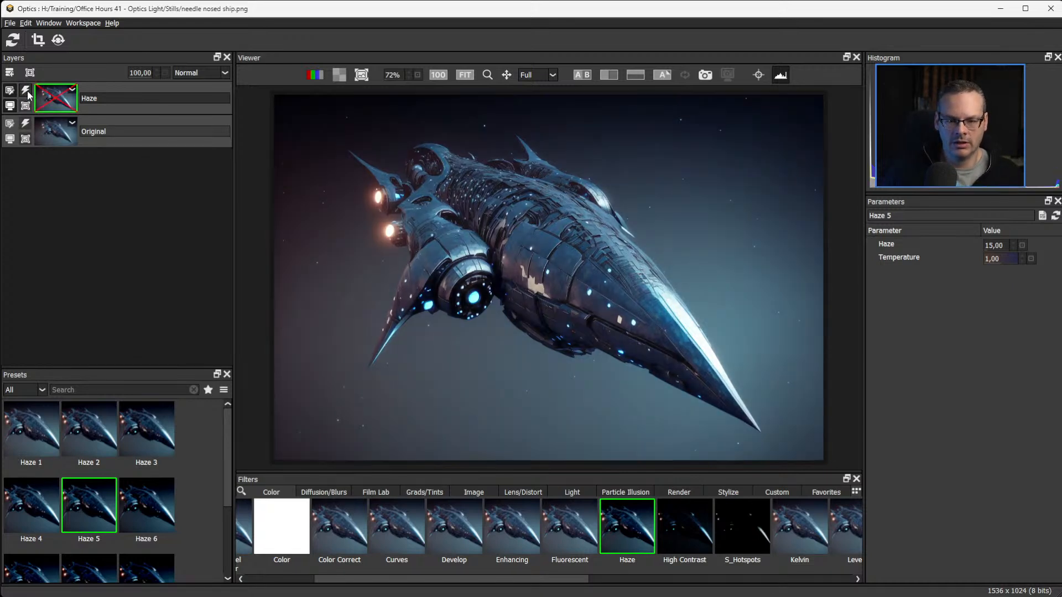
{"action": "left_click", "coordinate": [26, 93]}
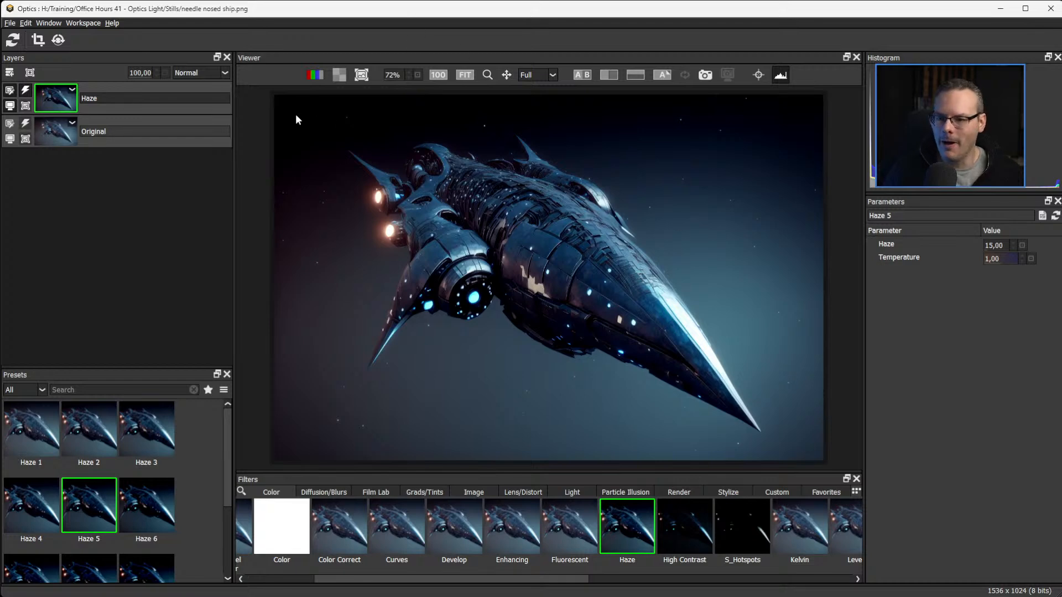
Add a new layer above Haze and apply the S_LensFlare filter from the Light category to it.
{"action": "left_click", "coordinate": [10, 73]}
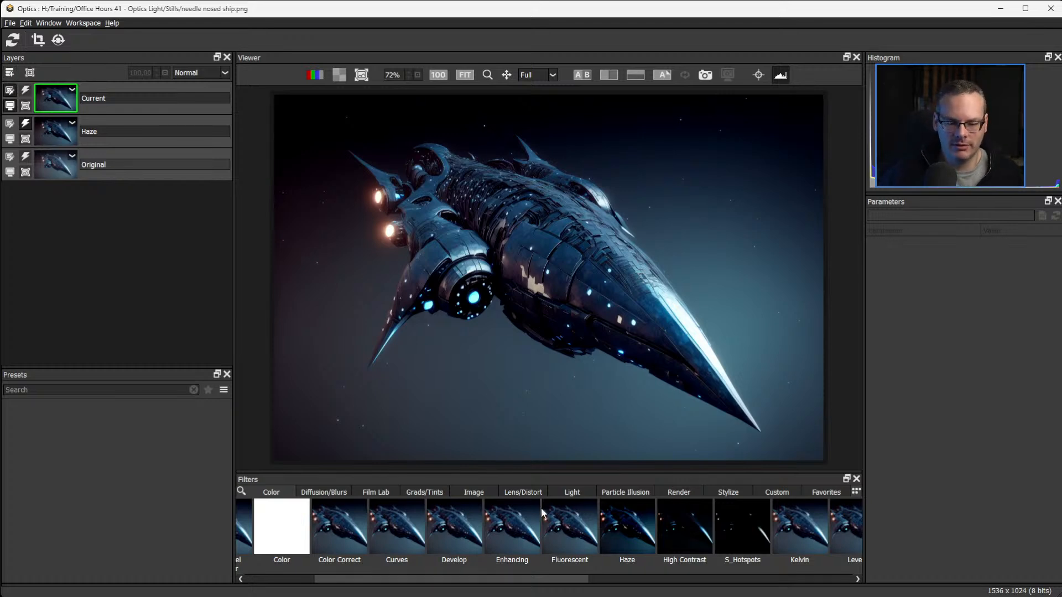
{"action": "left_click_drag", "start_coordinate": [550, 585], "coordinate": [728, 585]}
{"action": "left_click", "coordinate": [572, 492]}
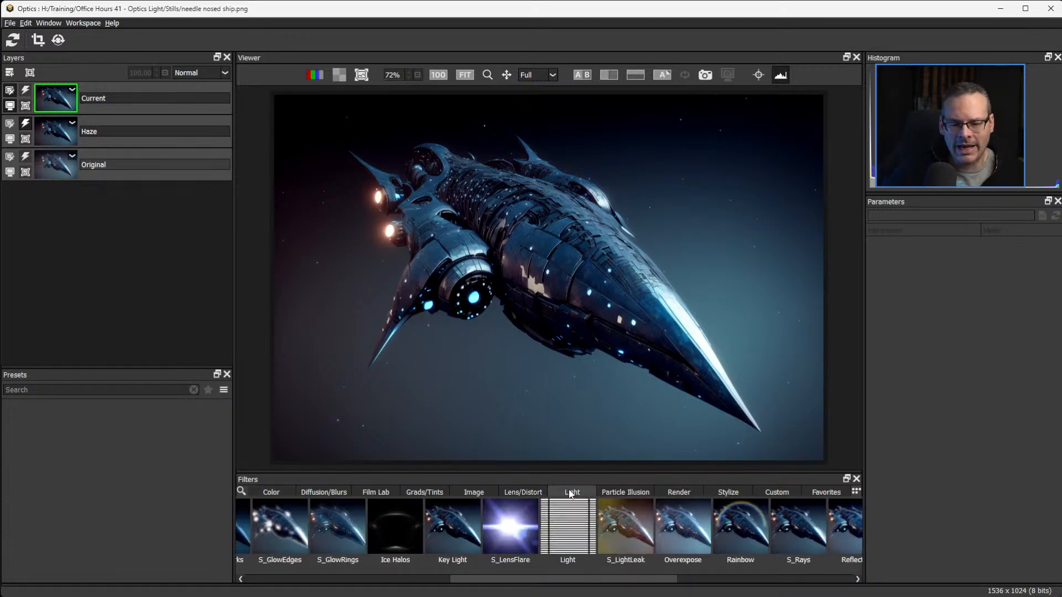
{"action": "left_click_drag", "start_coordinate": [580, 583], "coordinate": [453, 575]}
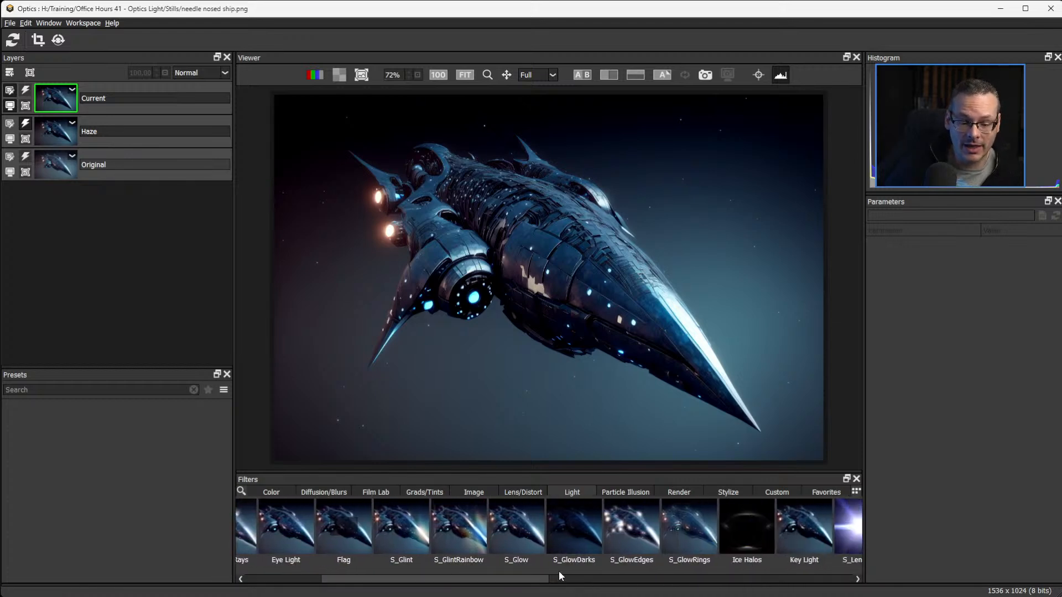
{"action": "scroll", "coordinate": [553, 578], "scroll_direction": "right", "scroll_amount": 5}
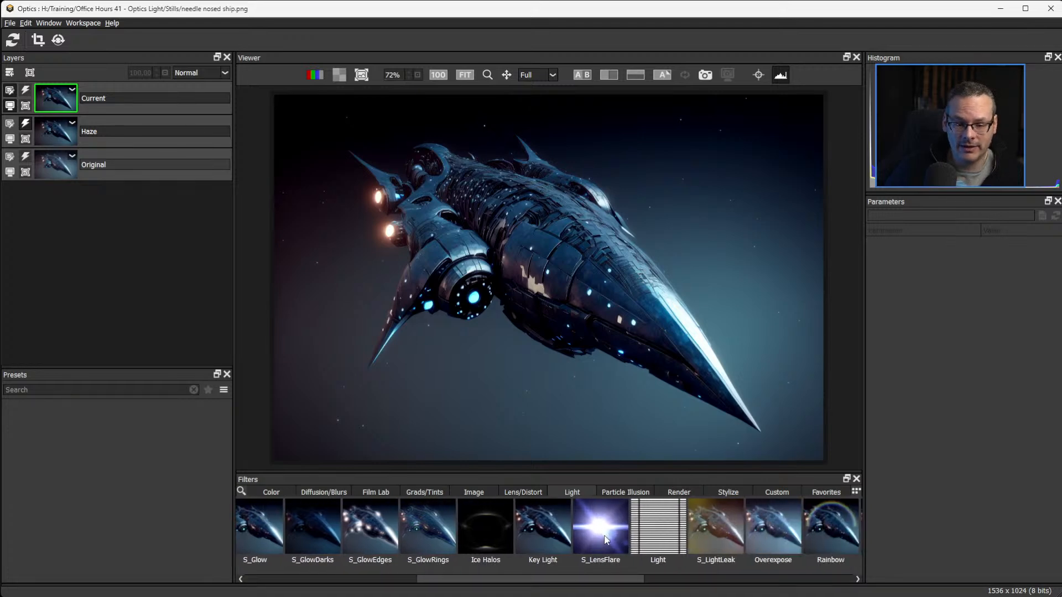
{"action": "left_click", "coordinate": [604, 539]}
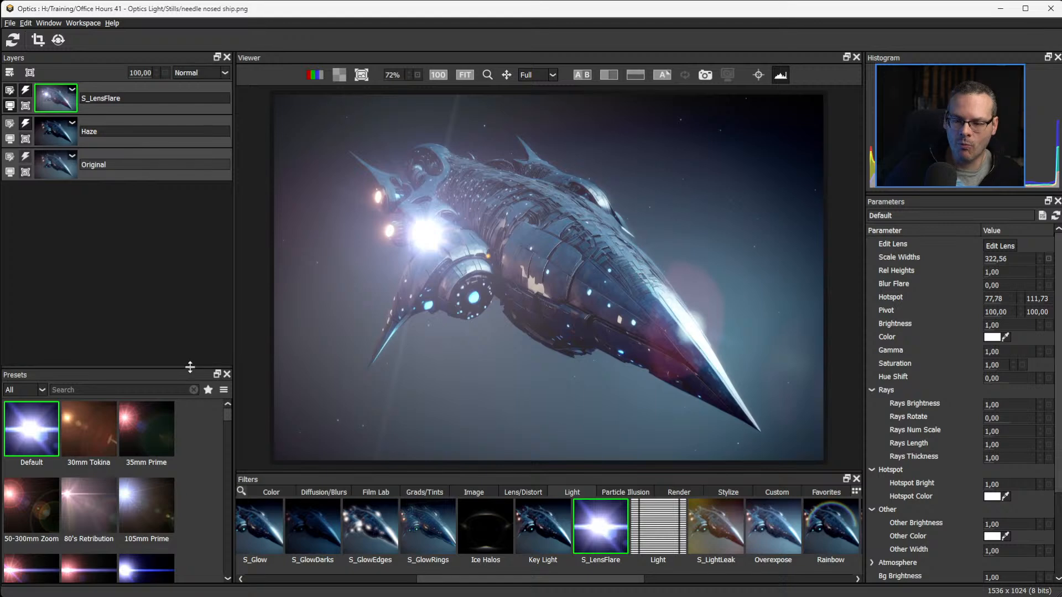
Enlarge the lens flare preset list, browse the presets, and restrict the list to Favorites.
{"action": "left_click_drag", "start_coordinate": [188, 368], "coordinate": [187, 203]}
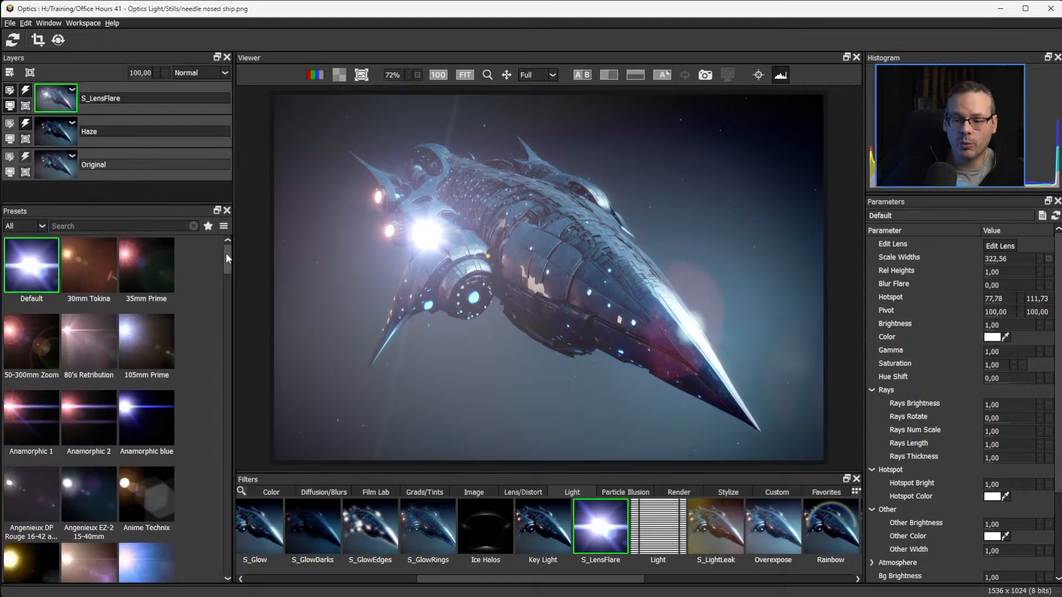
{"action": "left_click_drag", "start_coordinate": [228, 253], "coordinate": [233, 476]}
{"action": "left_click", "coordinate": [39, 227]}
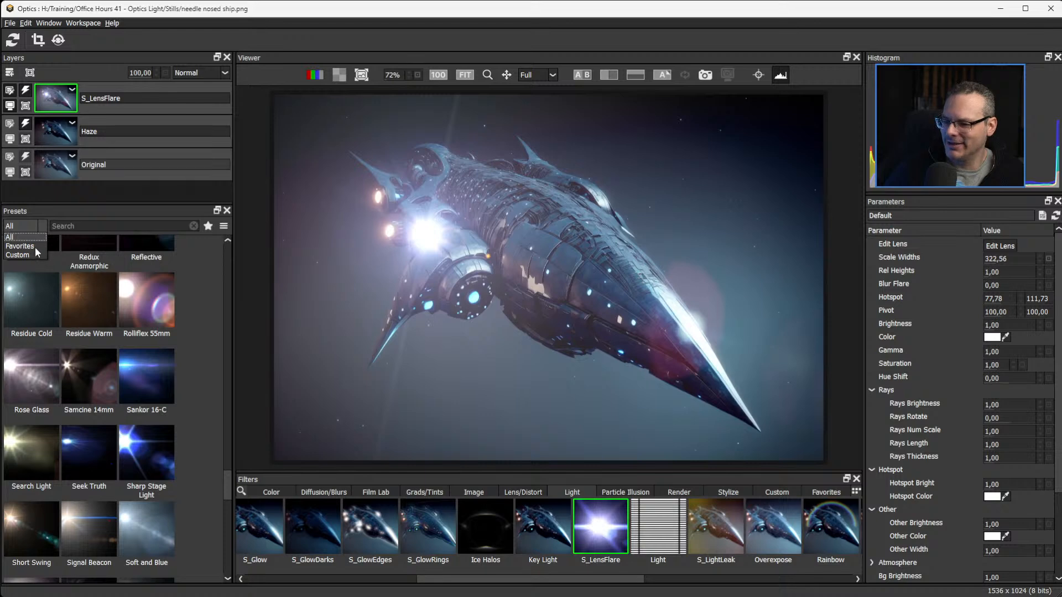
{"action": "left_click", "coordinate": [32, 245]}
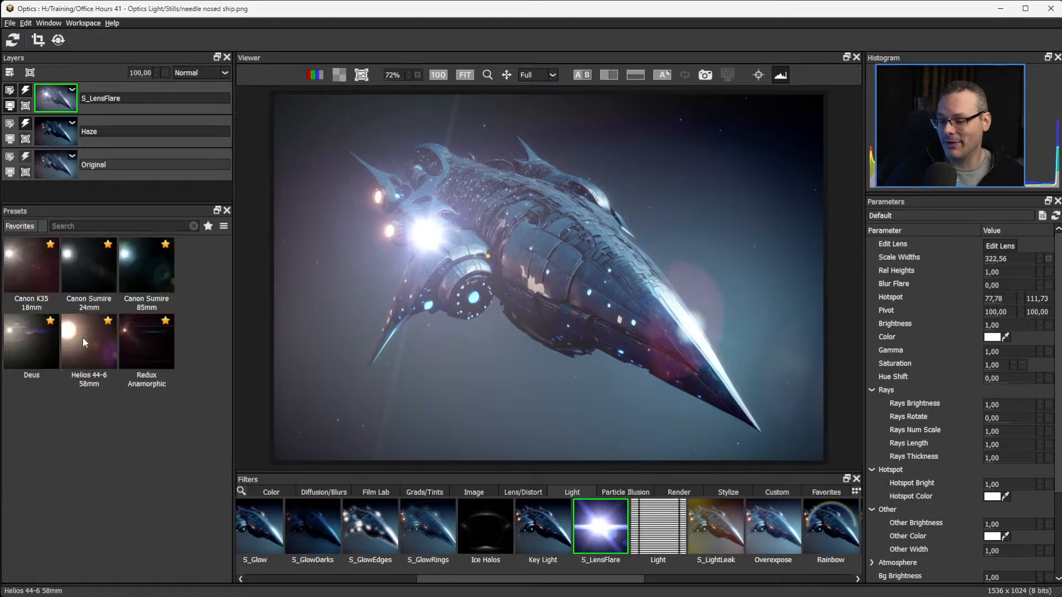
Check the Custom and All categories of lens flare presets, ending on the Favorites category.
{"action": "left_click", "coordinate": [41, 225]}
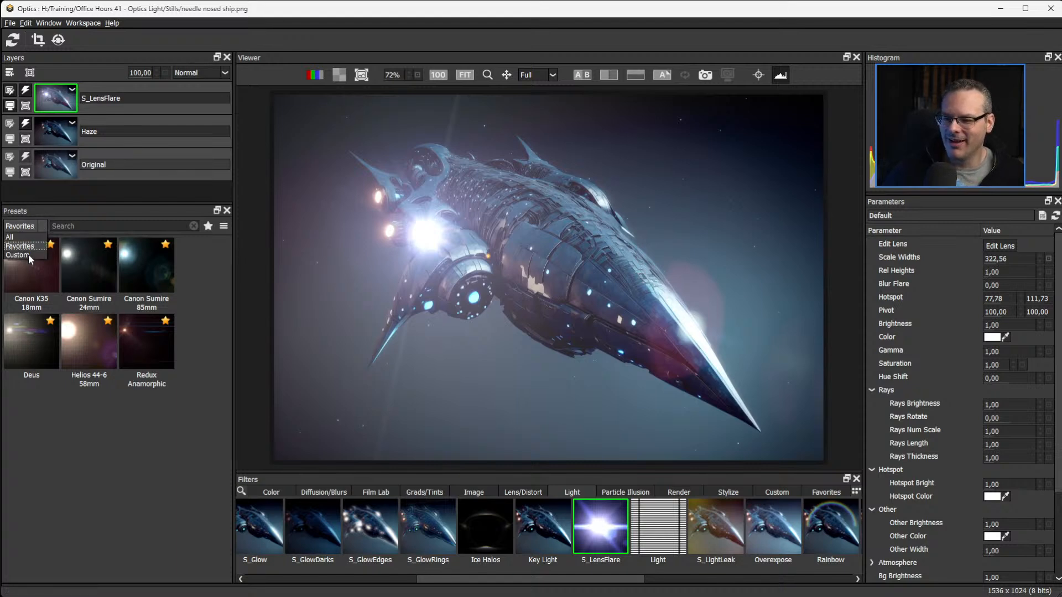
{"action": "left_click", "coordinate": [28, 254]}
{"action": "left_click", "coordinate": [35, 225]}
{"action": "left_click", "coordinate": [36, 239]}
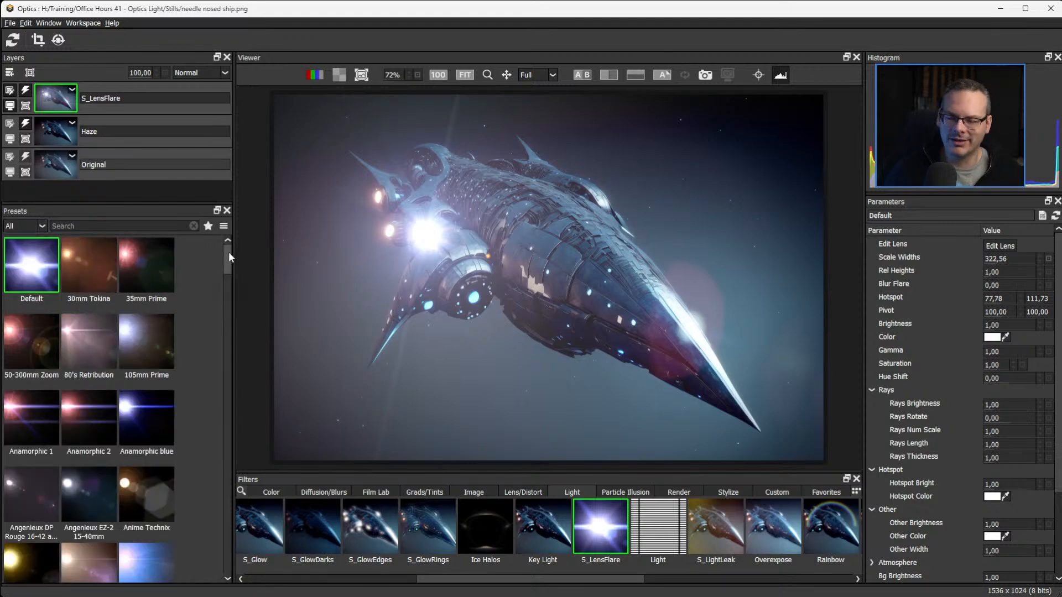
{"action": "left_click_drag", "start_coordinate": [228, 254], "coordinate": [230, 290]}
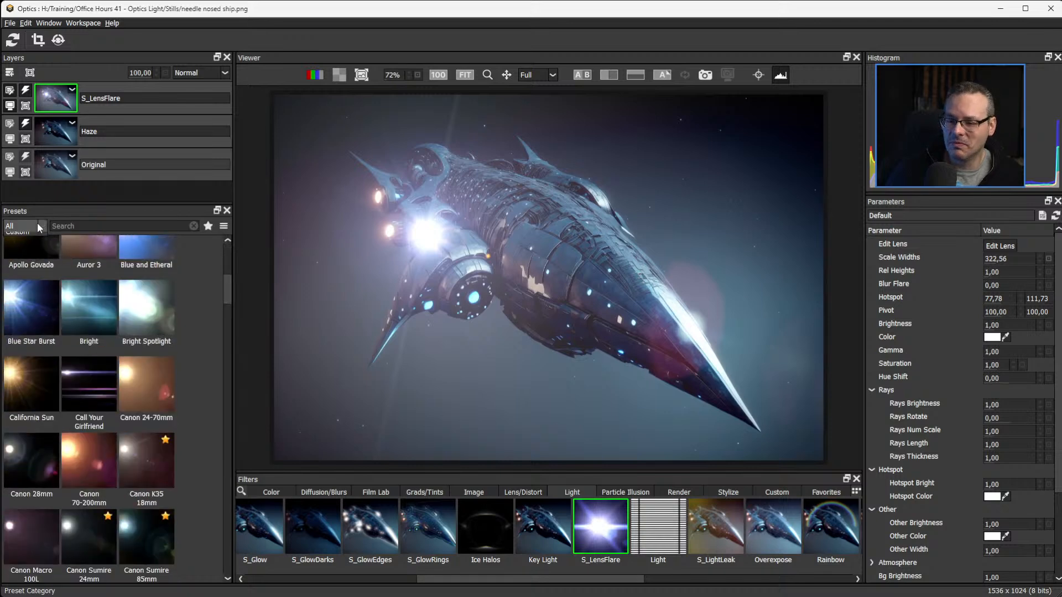
{"action": "left_click", "coordinate": [38, 223]}
{"action": "left_click", "coordinate": [22, 246]}
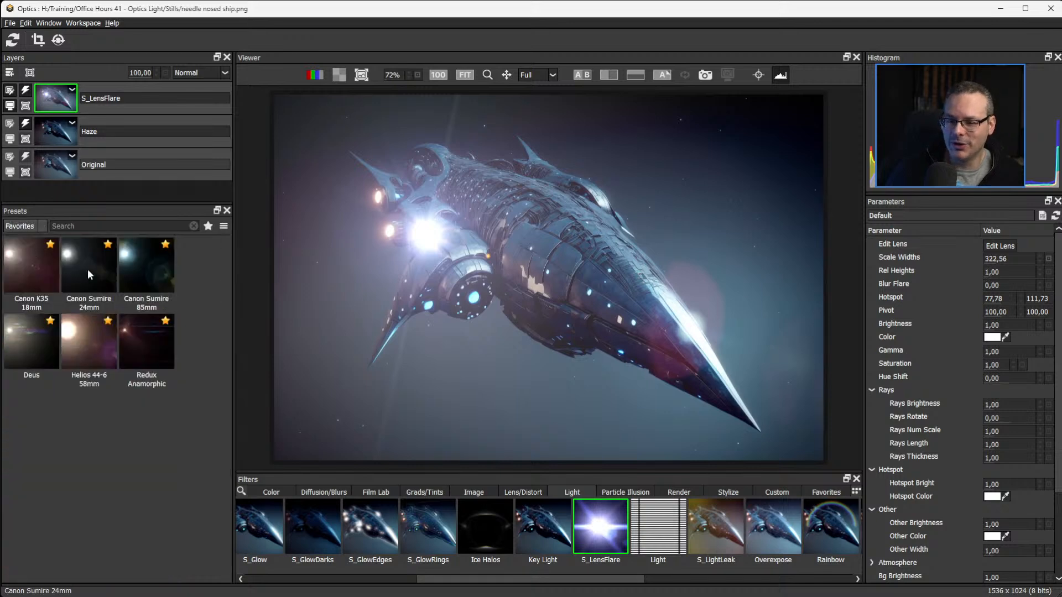
Try the favorite presets Helios 44-6 58mm, Canon Sumire 24mm and Canon Sumire 85mm on the ship, settling on Redux Anamorphic.
{"action": "left_click", "coordinate": [148, 347]}
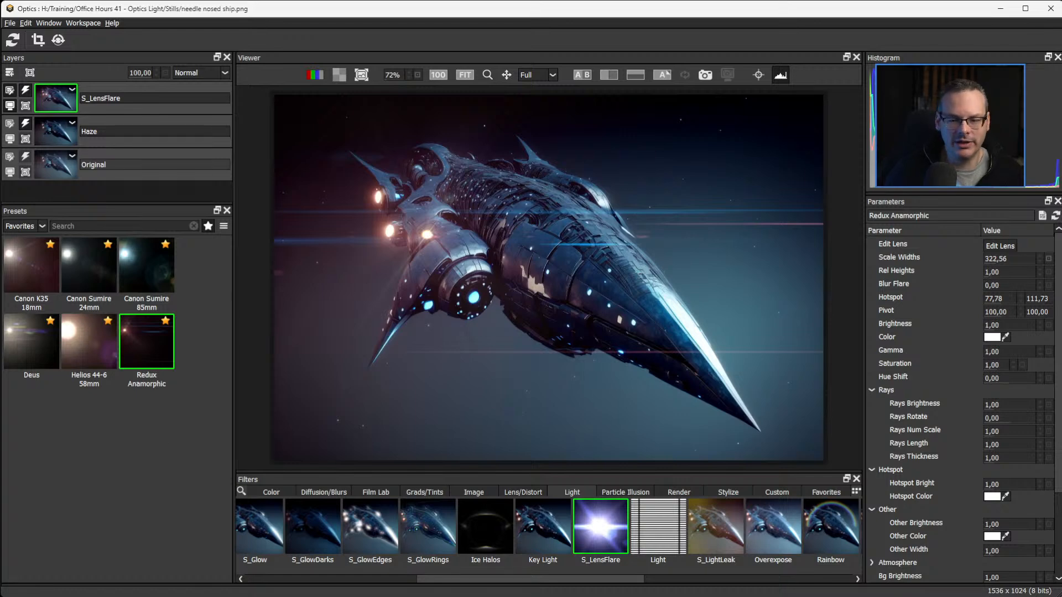
{"action": "left_click", "coordinate": [78, 344]}
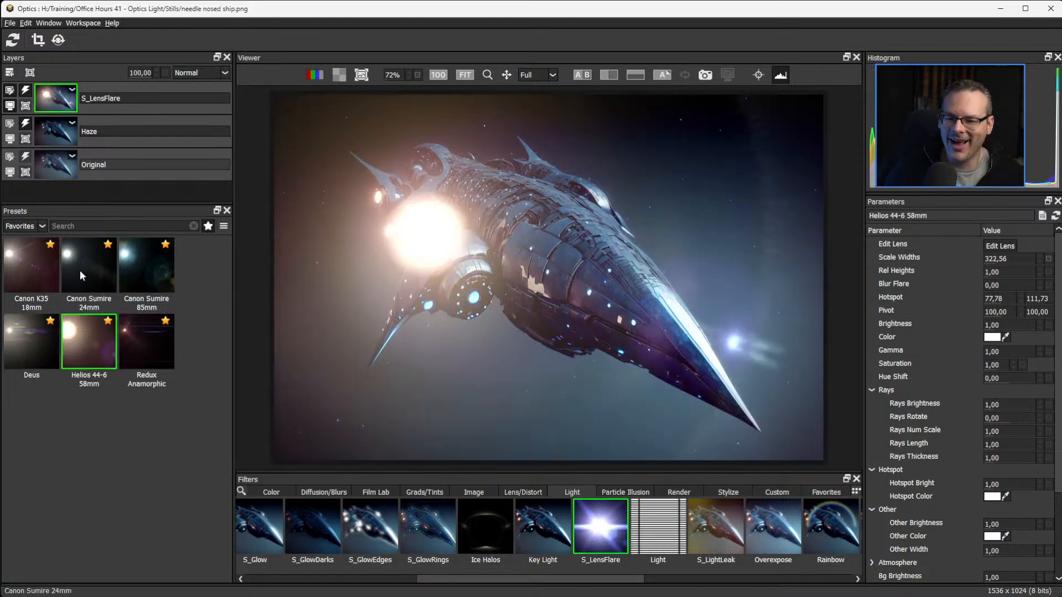
{"action": "left_click", "coordinate": [79, 270]}
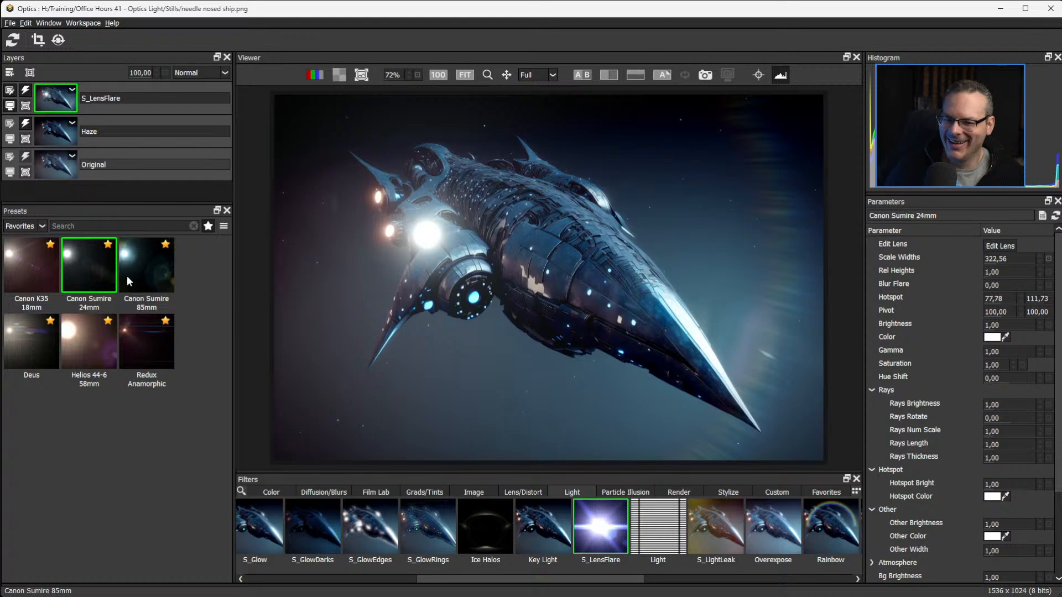
{"action": "left_click", "coordinate": [140, 270]}
{"action": "left_click", "coordinate": [91, 276]}
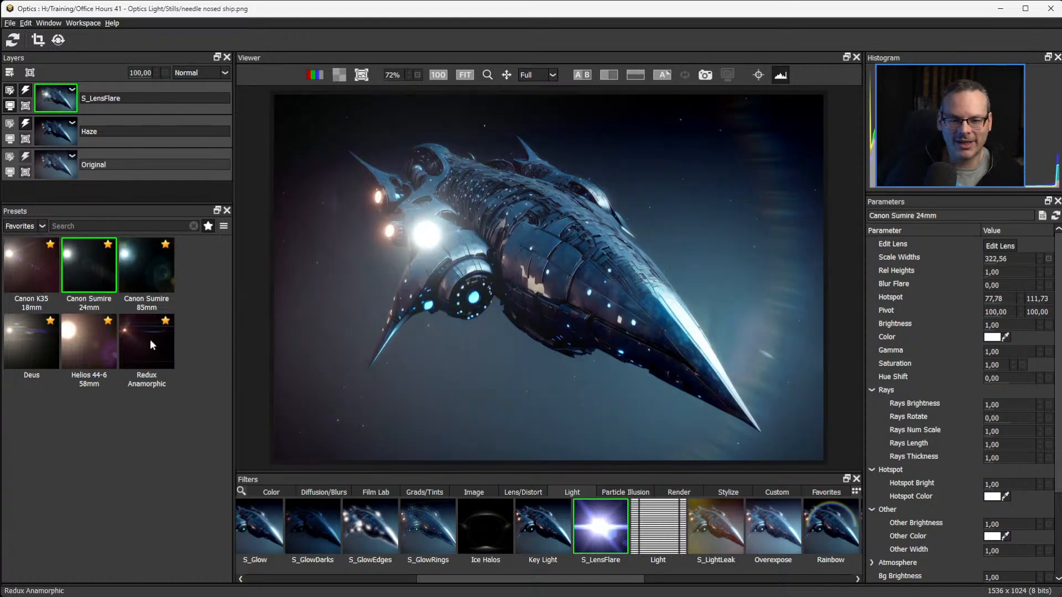
{"action": "left_click", "coordinate": [147, 342]}
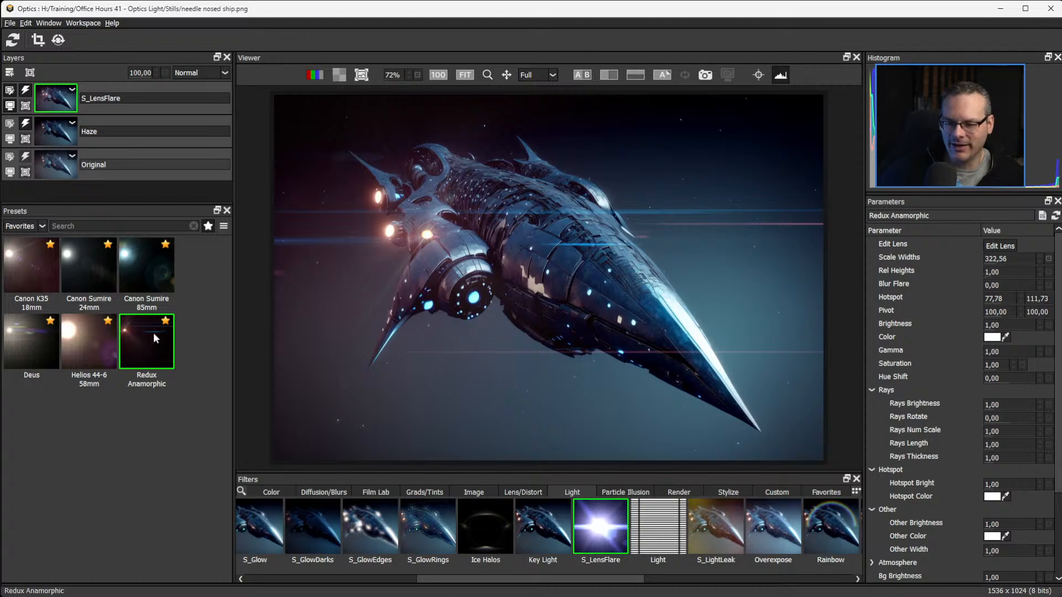
Search all presets for "anamorphic", compare the Cooke, Todd and Lomo Round-Front flares, and apply Redux Anamorphic.
{"action": "left_click", "coordinate": [42, 226]}
{"action": "left_click", "coordinate": [40, 238]}
{"action": "left_click", "coordinate": [104, 223]}
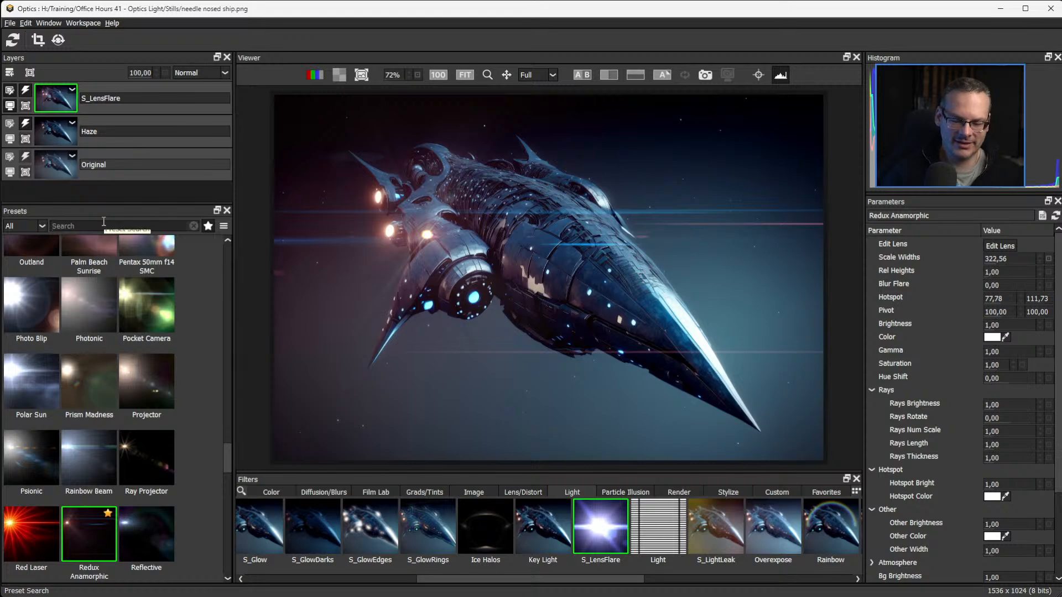
{"action": "type", "text": "anamorphic"}
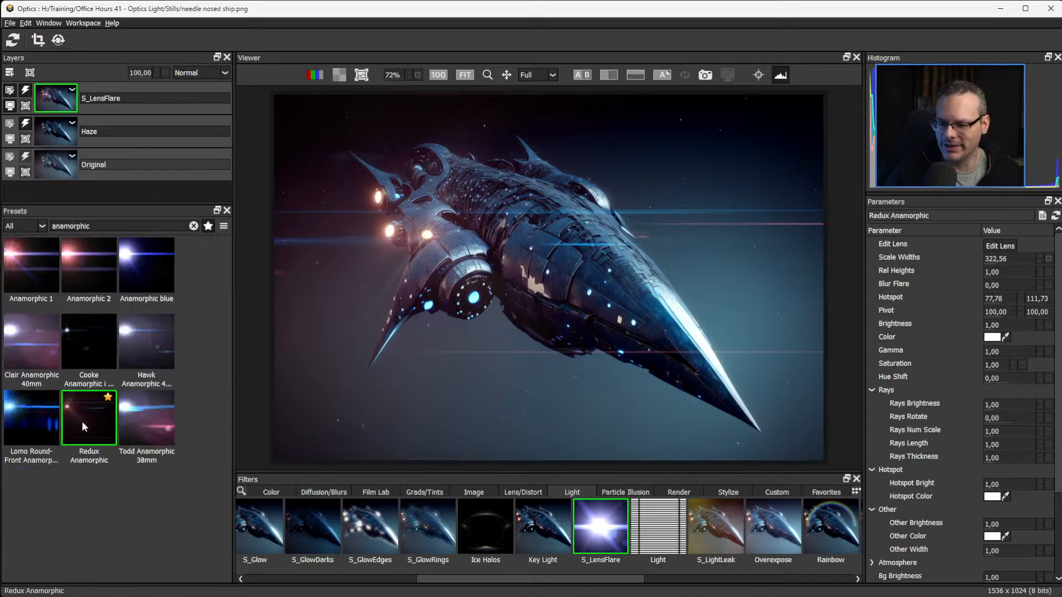
{"action": "left_click", "coordinate": [88, 353]}
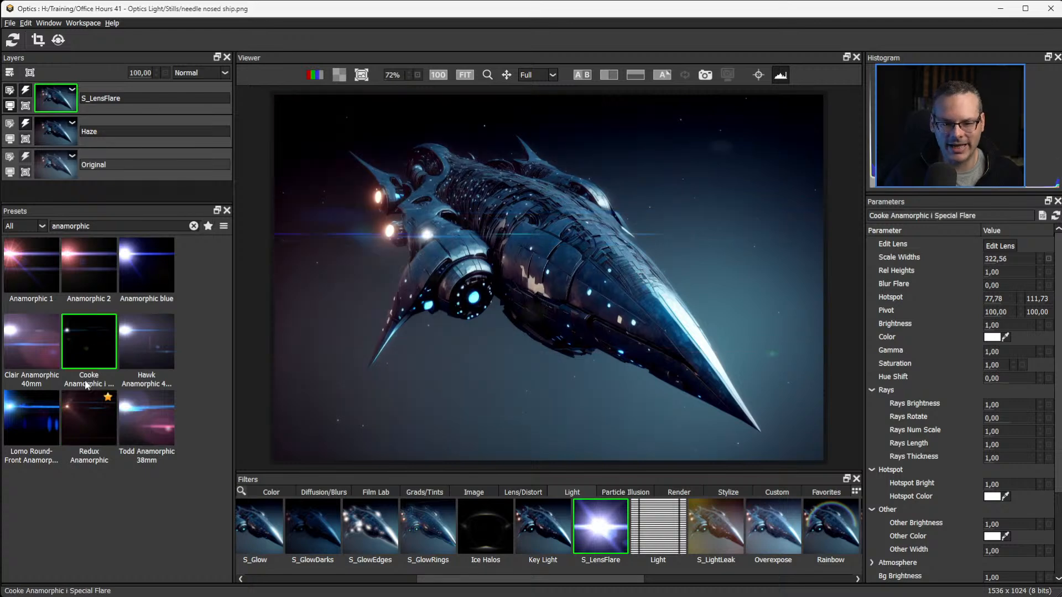
{"action": "left_click", "coordinate": [141, 412]}
{"action": "left_click", "coordinate": [37, 411]}
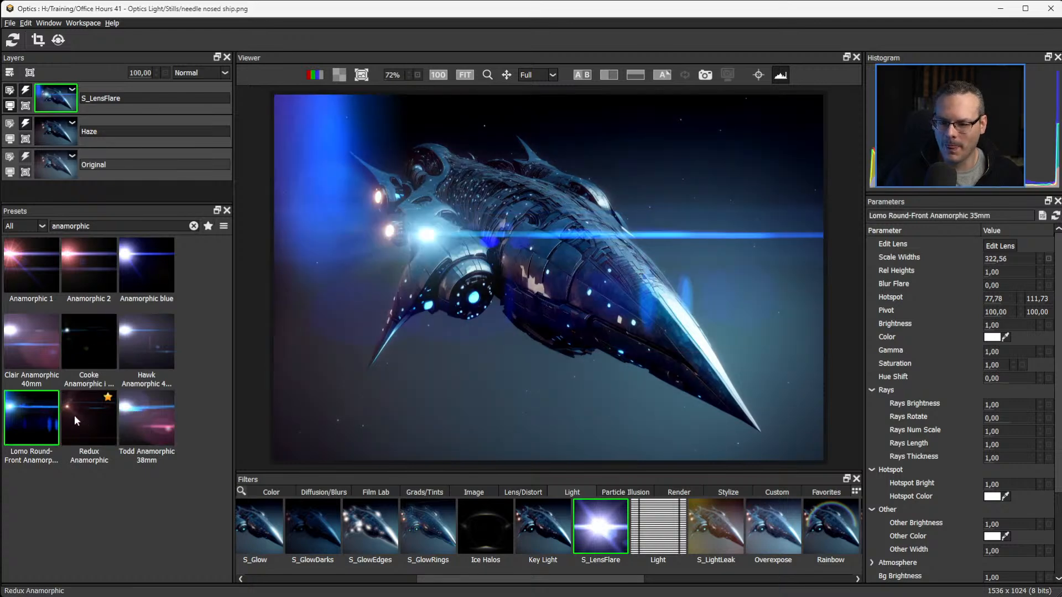
{"action": "left_click", "coordinate": [75, 420]}
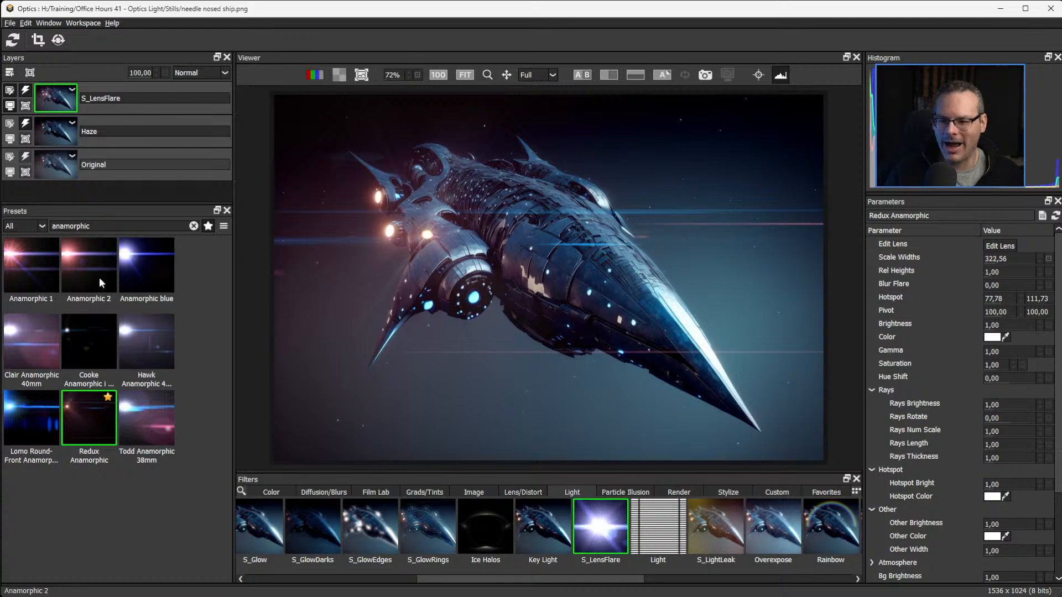
Place the flare's hotspot on the ship's large lower engine light, with Scale Widths at 410.56 and Brightness at 1.27.
{"action": "left_click", "coordinate": [759, 76]}
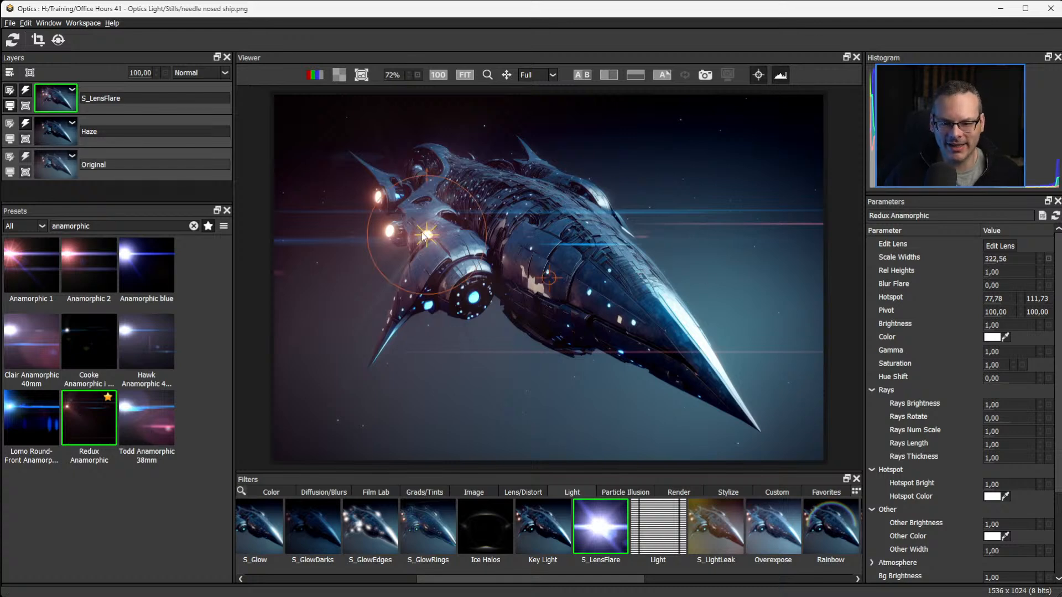
{"action": "left_click_drag", "start_coordinate": [433, 228], "coordinate": [471, 293]}
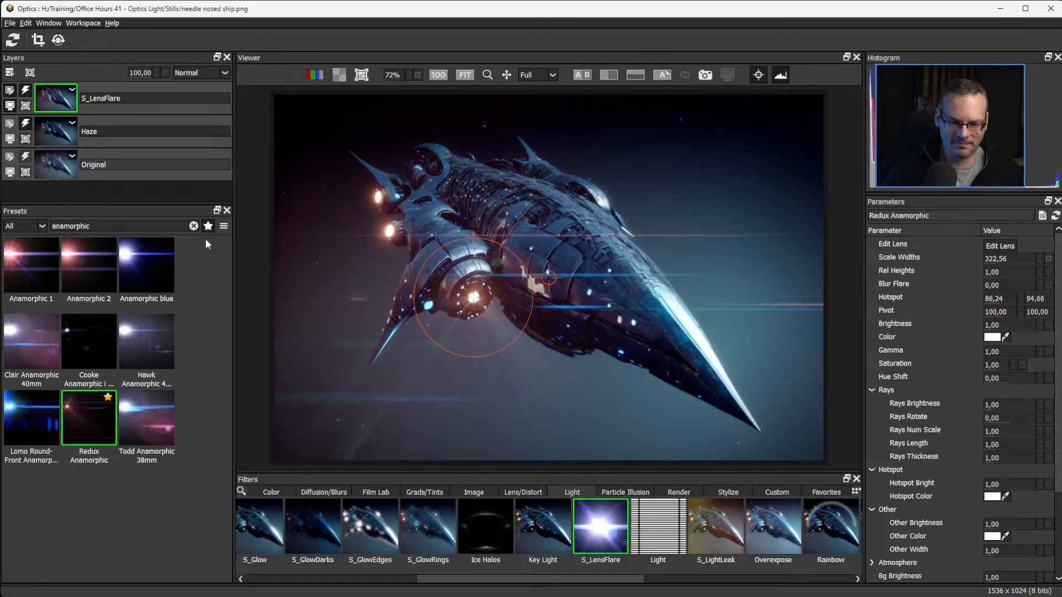
{"action": "left_click_drag", "start_coordinate": [476, 301], "coordinate": [478, 329]}
{"action": "left_click", "coordinate": [474, 299]}
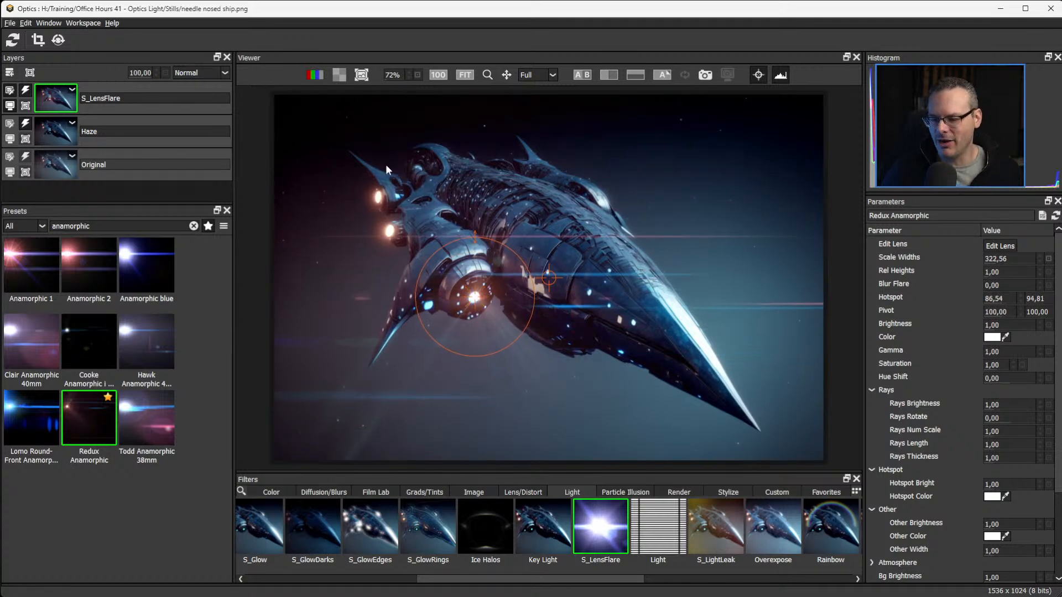
{"action": "left_click", "coordinate": [758, 76]}
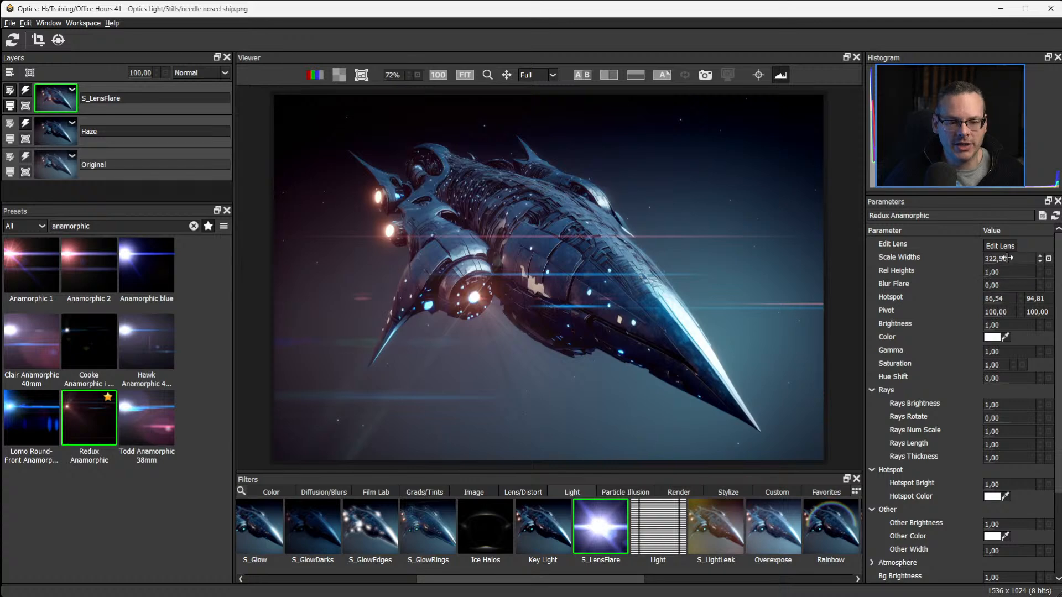
{"action": "mouse_move", "coordinate": [1007, 258]}
{"action": "left_mouse_down"}
{"action": "mouse_move", "coordinate": [1049, 260]}
{"action": "mouse_move", "coordinate": [995, 258]}
{"action": "left_mouse_up"}
{"action": "mouse_move", "coordinate": [1012, 325]}
{"action": "left_mouse_down"}
{"action": "mouse_move", "coordinate": [1033, 324]}
{"action": "mouse_move", "coordinate": [1007, 320]}
{"action": "left_mouse_up"}
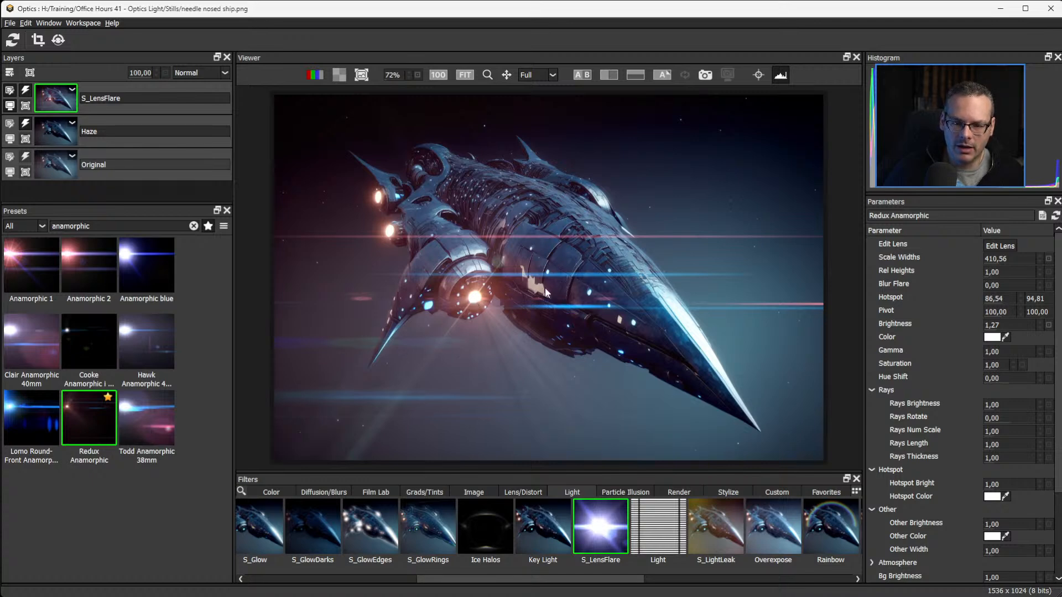
Open the flare in the lens editor and inspect the contents of the Hotspot, Rays and Blue multispots element groups.
{"action": "left_click", "coordinate": [1005, 246]}
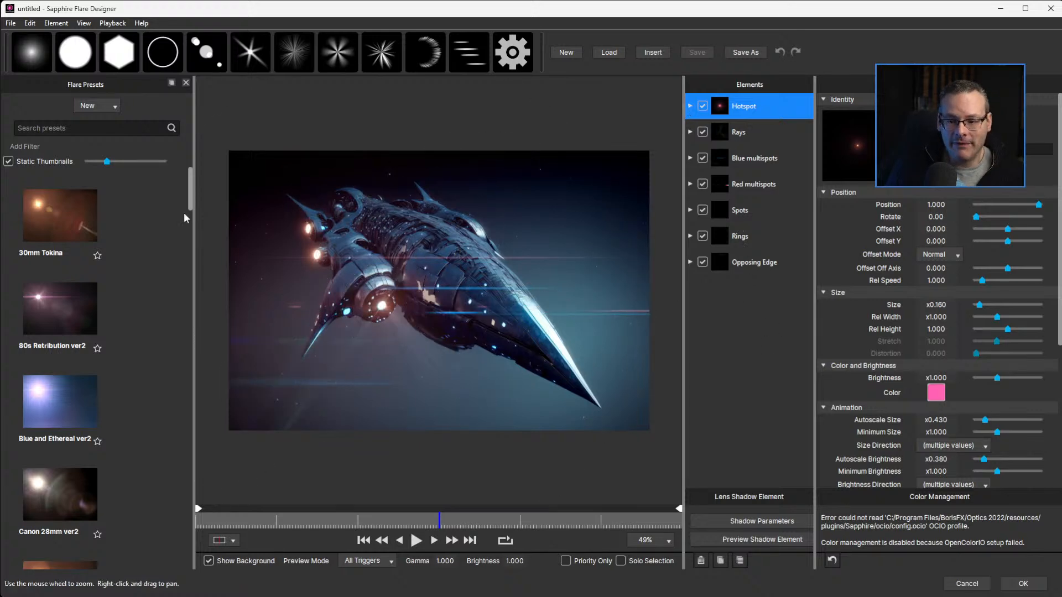
{"action": "left_click", "coordinate": [690, 106]}
{"action": "left_click", "coordinate": [690, 106]}
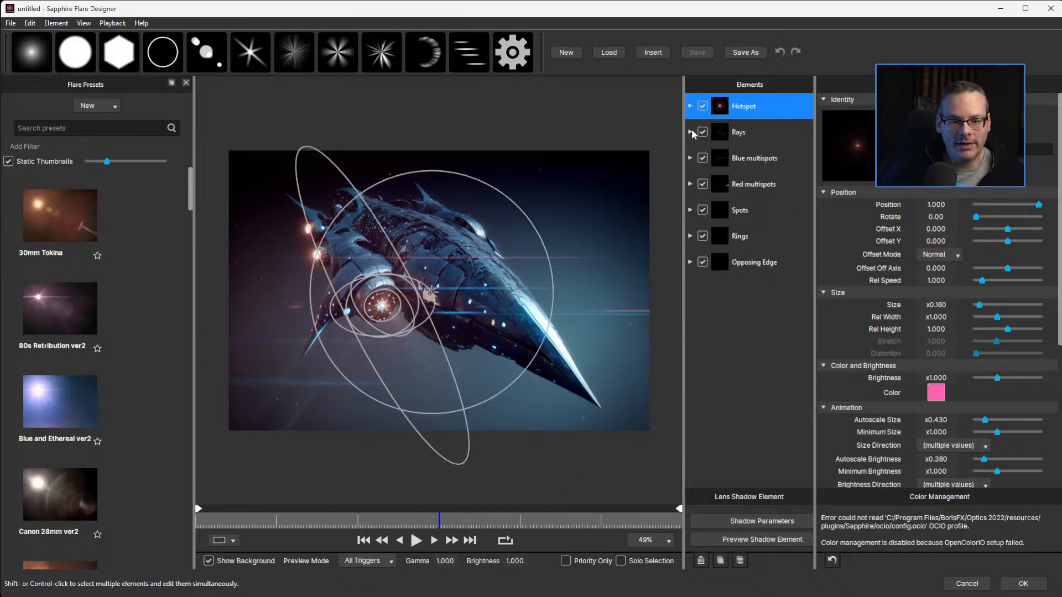
{"action": "left_click", "coordinate": [690, 132]}
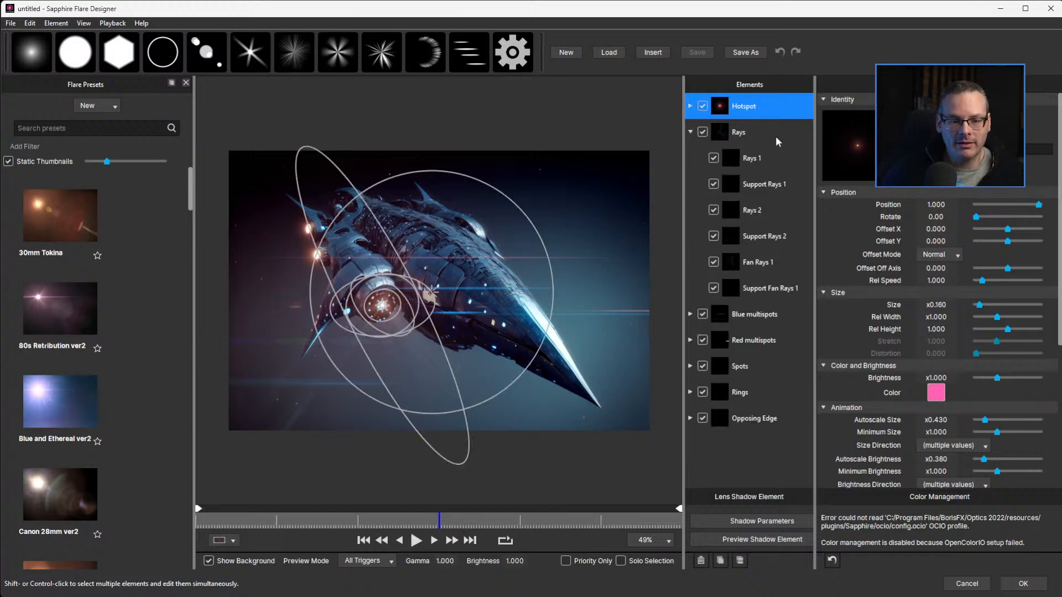
{"action": "left_click", "coordinate": [690, 132]}
{"action": "left_click", "coordinate": [690, 158]}
{"action": "left_click", "coordinate": [690, 158]}
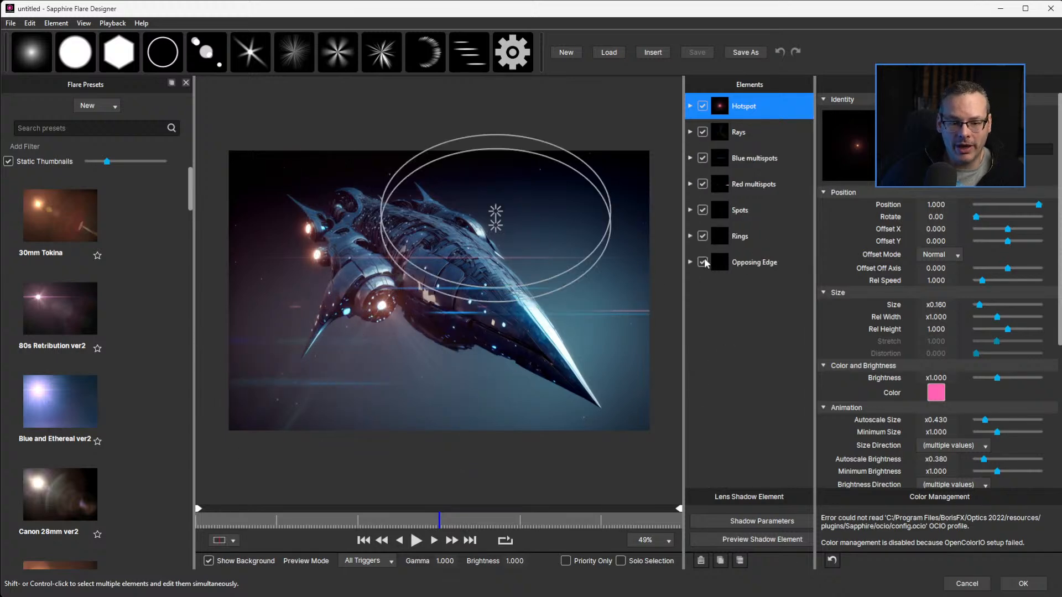
Check the Red multispots group's contribution to the flare, and disable only its Wide streak 3 element.
{"action": "left_click", "coordinate": [702, 184]}
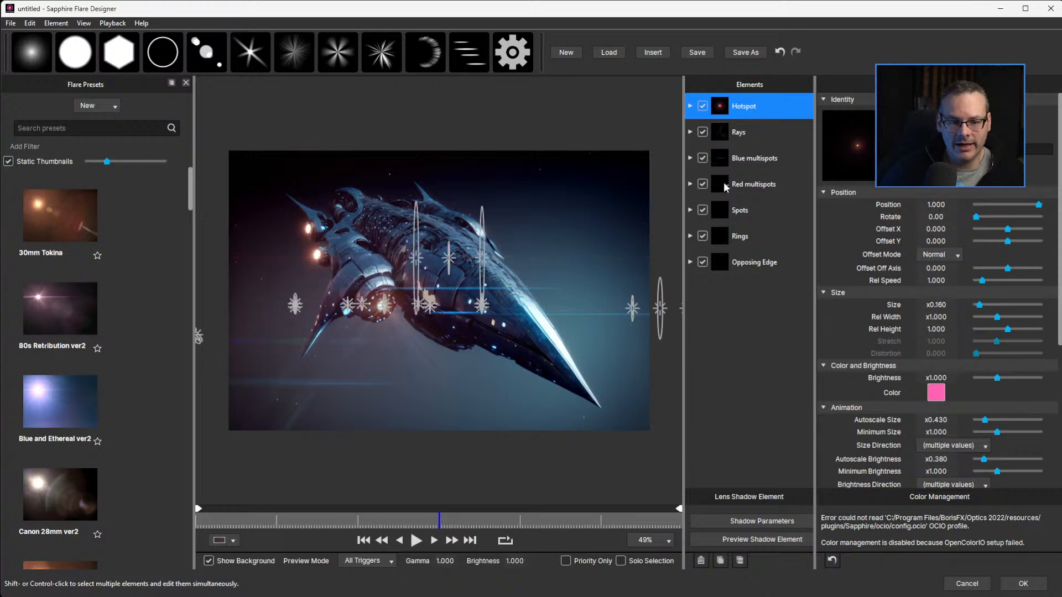
{"action": "left_click", "coordinate": [702, 184]}
{"action": "left_click", "coordinate": [690, 183]}
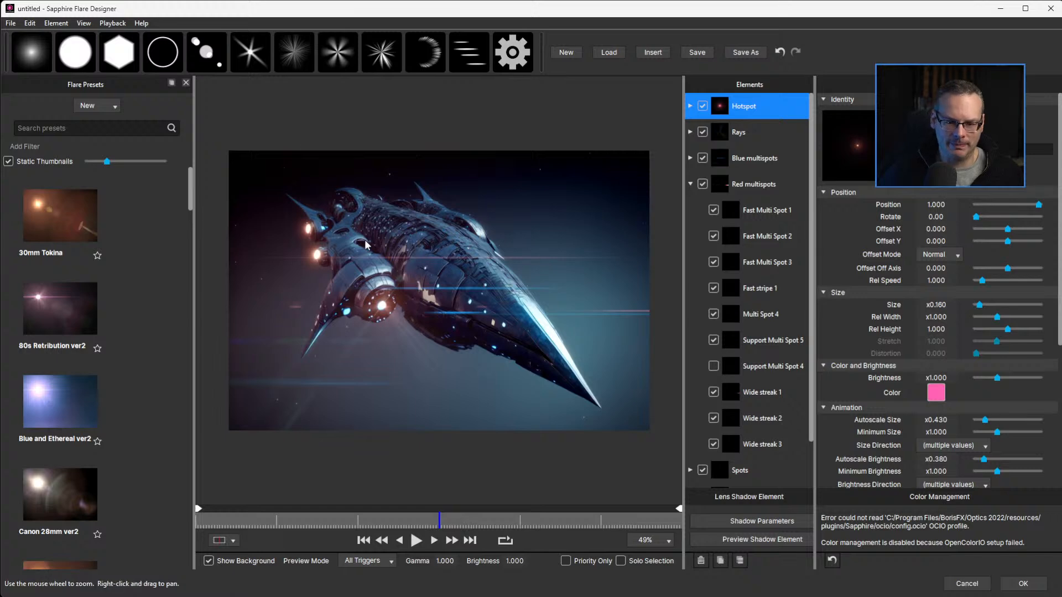
{"action": "left_click", "coordinate": [713, 444]}
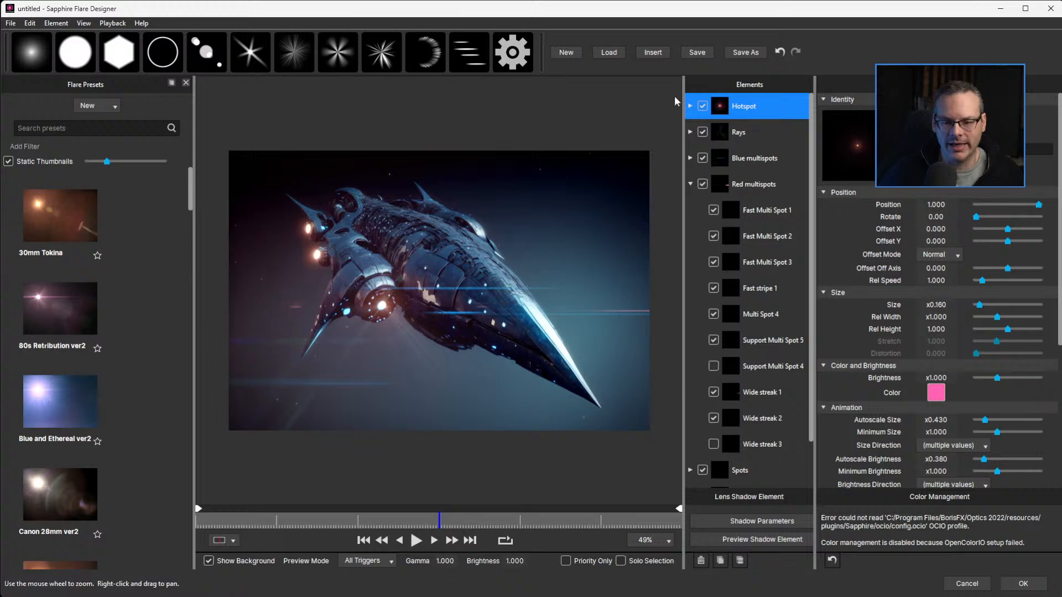
{"action": "left_click", "coordinate": [689, 184]}
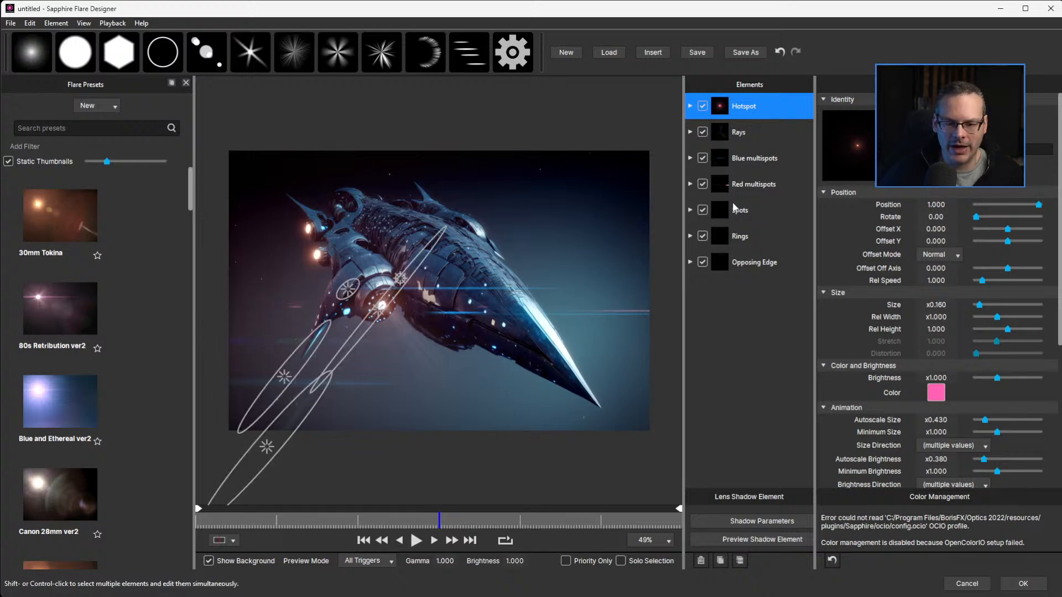
Disable the Top multi spot element in the Blue multispots group and apply the edited lens to the ship image.
{"action": "left_click", "coordinate": [721, 158]}
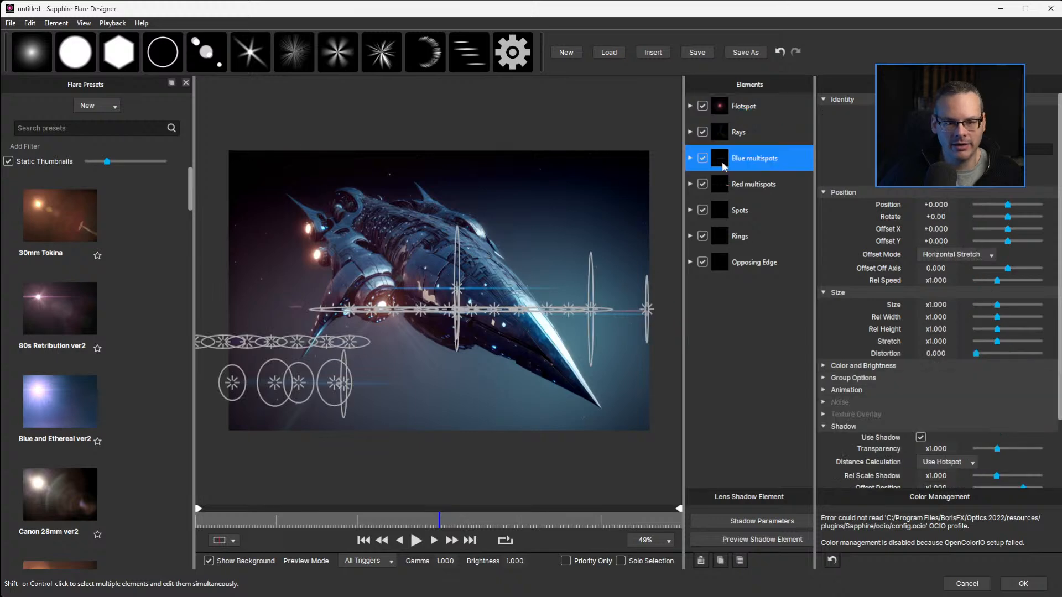
{"action": "left_click", "coordinate": [691, 159]}
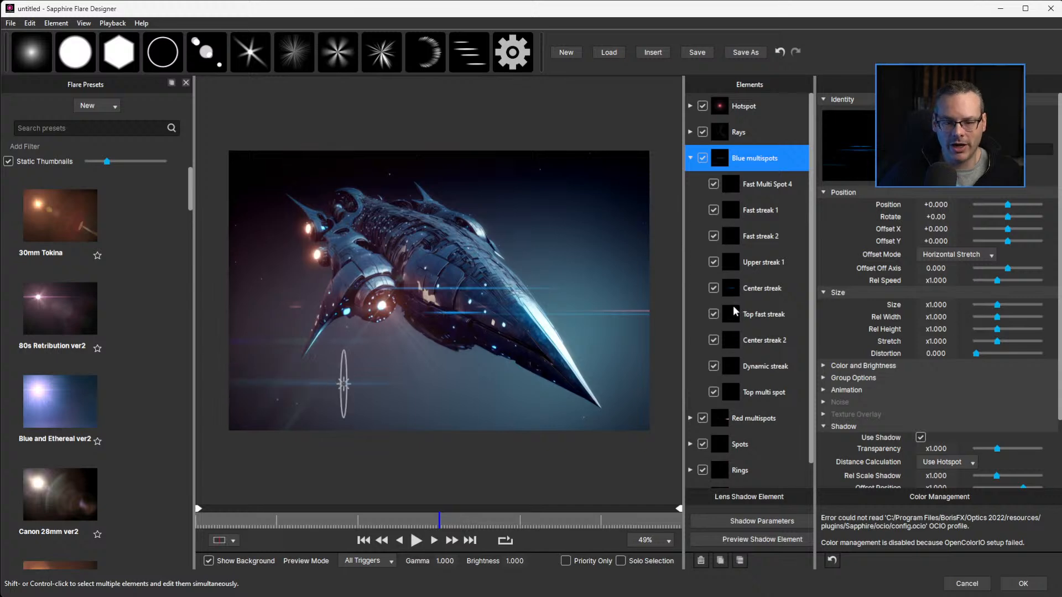
{"action": "left_click", "coordinate": [736, 392]}
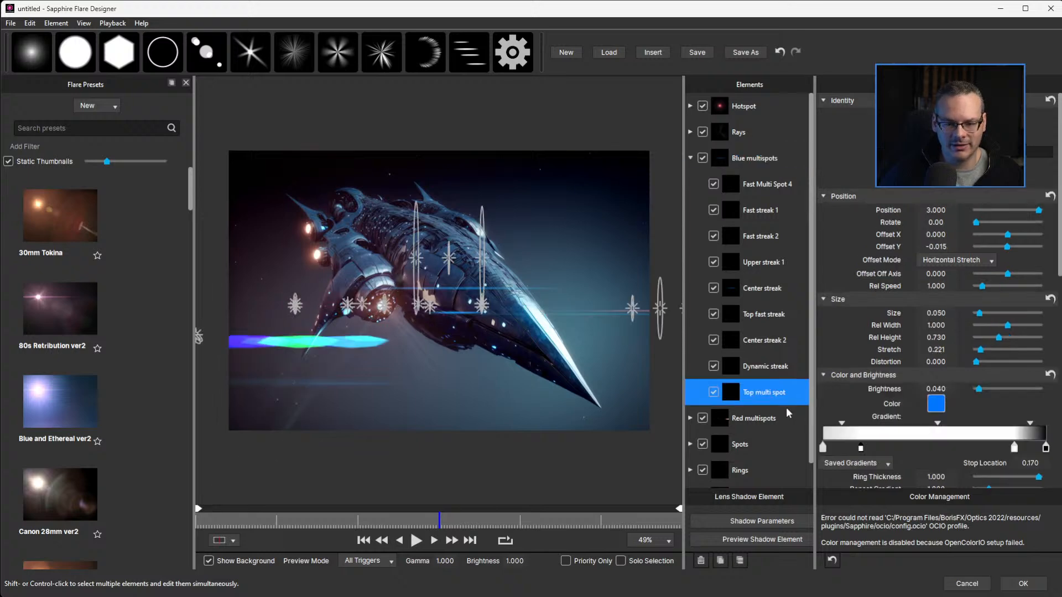
{"action": "left_click", "coordinate": [714, 393]}
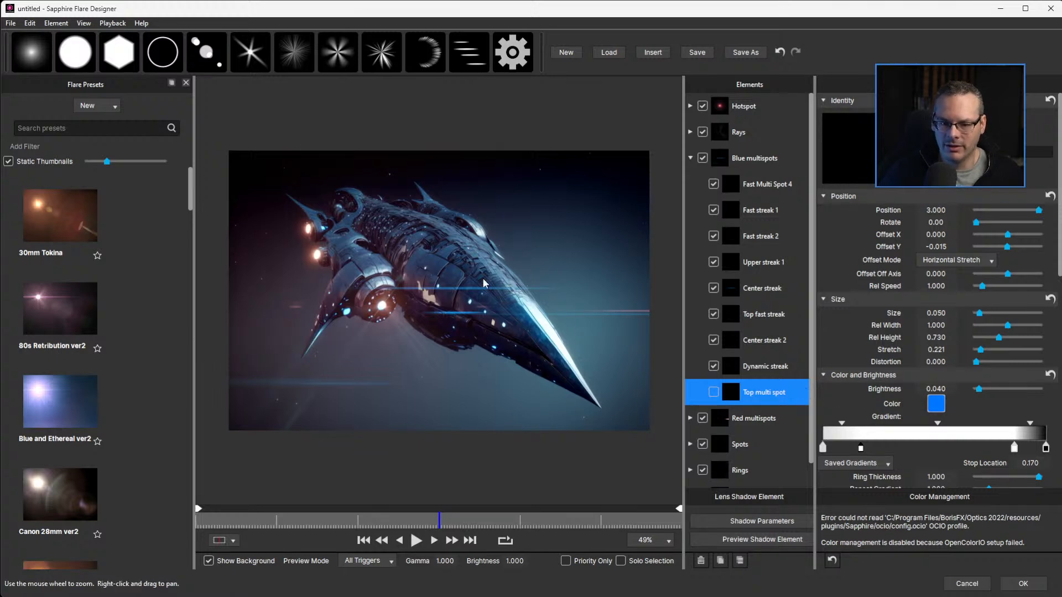
{"action": "left_click", "coordinate": [1032, 588]}
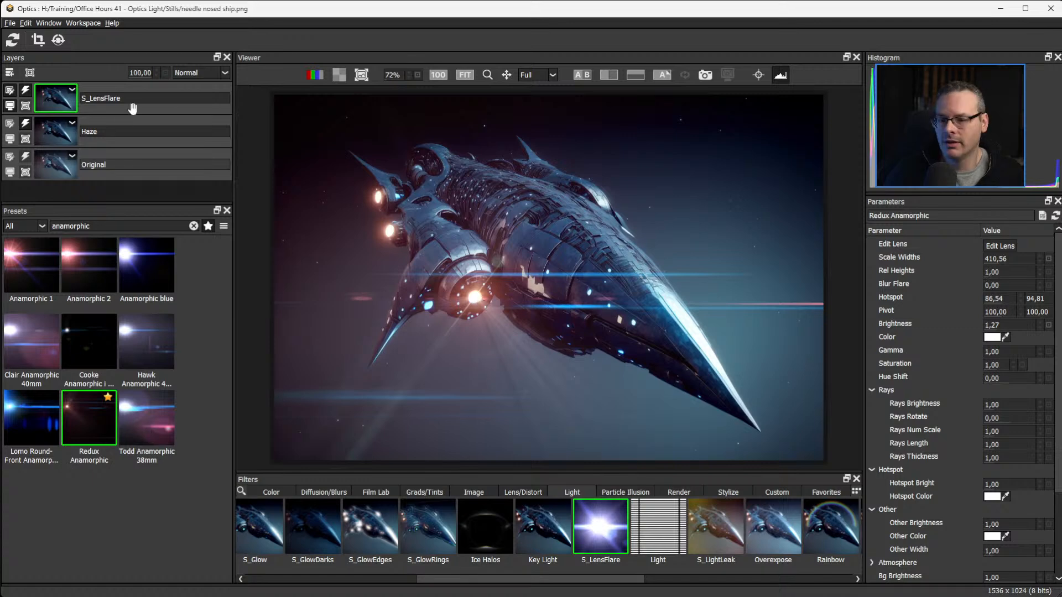
Duplicate the S_LensFlare layer and place the copy's flare on the uppermost rear engine light with Scale Widths at 313.56.
{"action": "right_click", "coordinate": [58, 105]}
{"action": "left_click", "coordinate": [110, 123]}
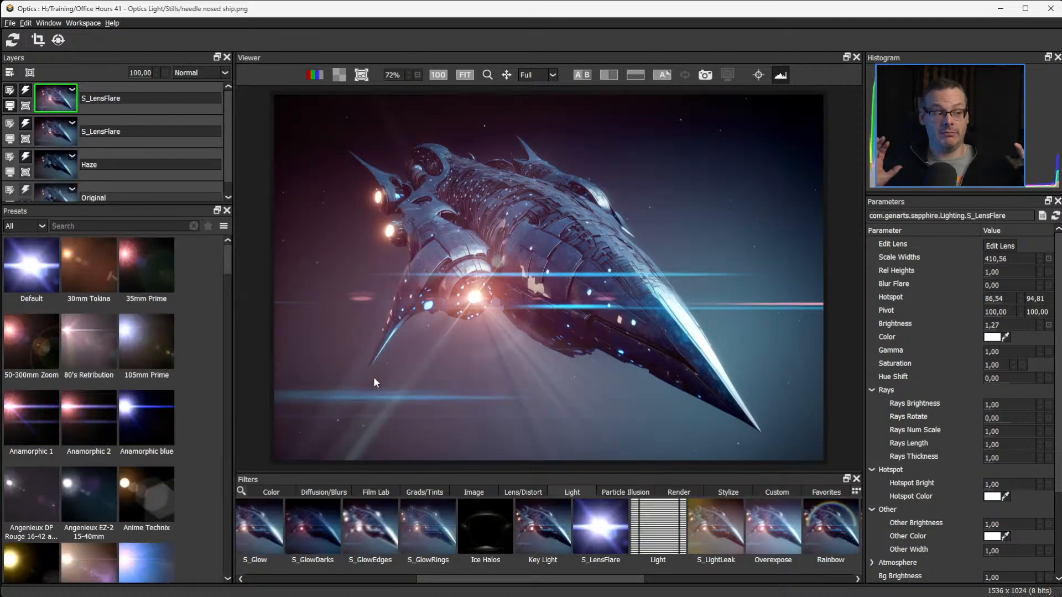
{"action": "left_click", "coordinate": [758, 75]}
{"action": "left_click_drag", "start_coordinate": [473, 297], "coordinate": [394, 350]}
{"action": "left_click_drag", "start_coordinate": [383, 343], "coordinate": [374, 202]}
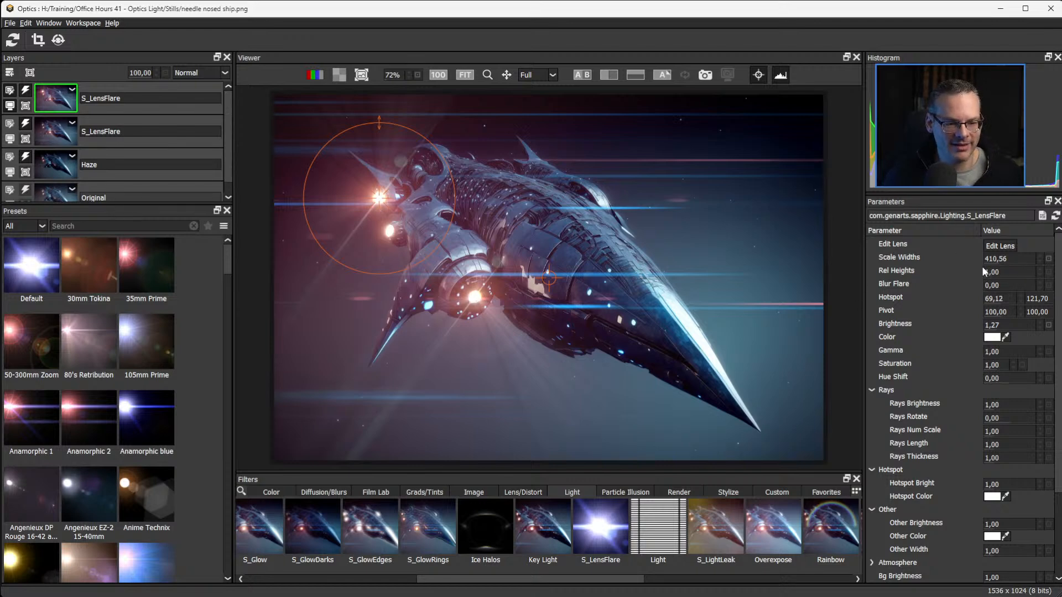
{"action": "left_click_drag", "start_coordinate": [990, 259], "coordinate": [935, 258]}
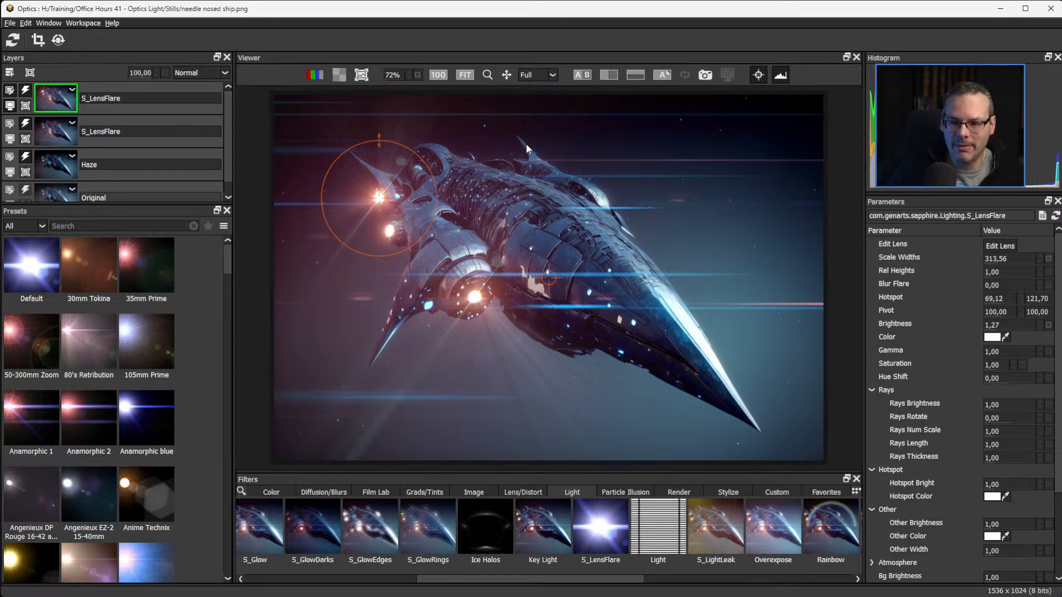
Disable every element group except Hotspot and Rays in the top flare's lens, apply it, and set Scale Widths to 134.56.
{"action": "left_click", "coordinate": [1003, 248]}
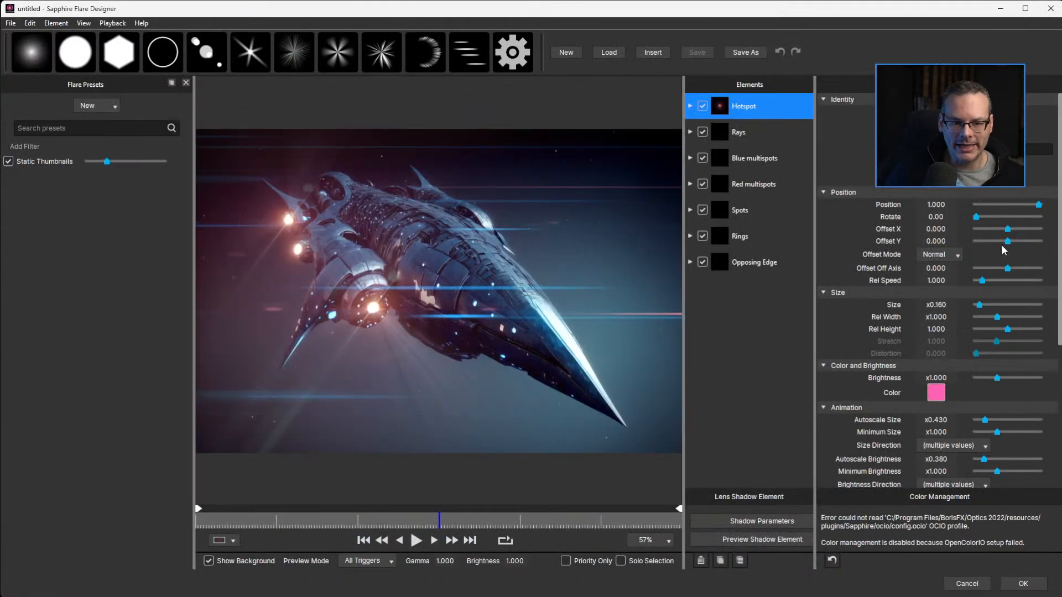
{"action": "left_click", "coordinate": [702, 262]}
{"action": "left_click", "coordinate": [702, 236]}
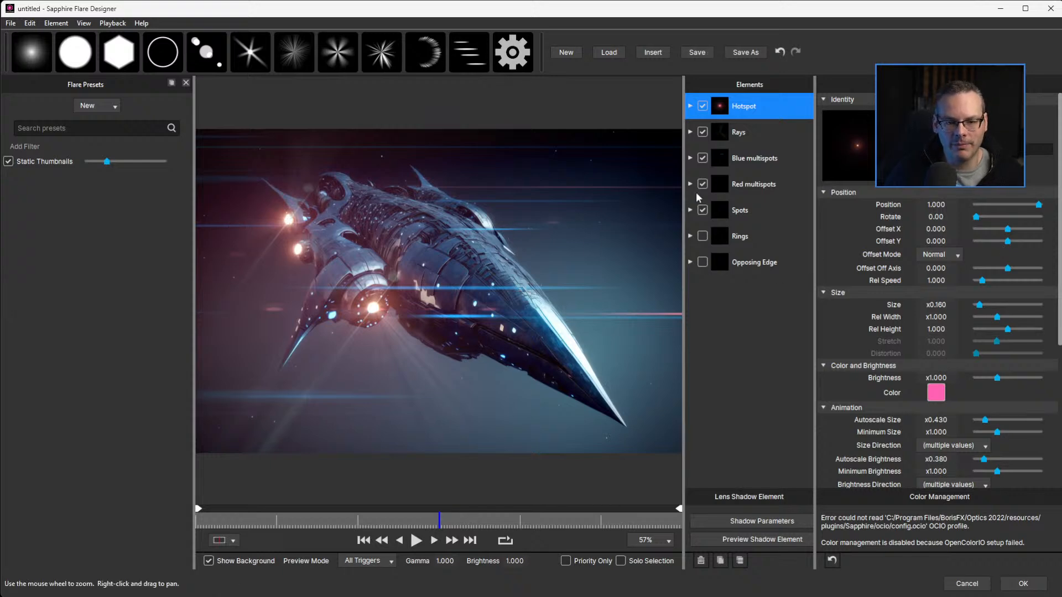
{"action": "left_click", "coordinate": [702, 210]}
{"action": "left_click", "coordinate": [702, 185]}
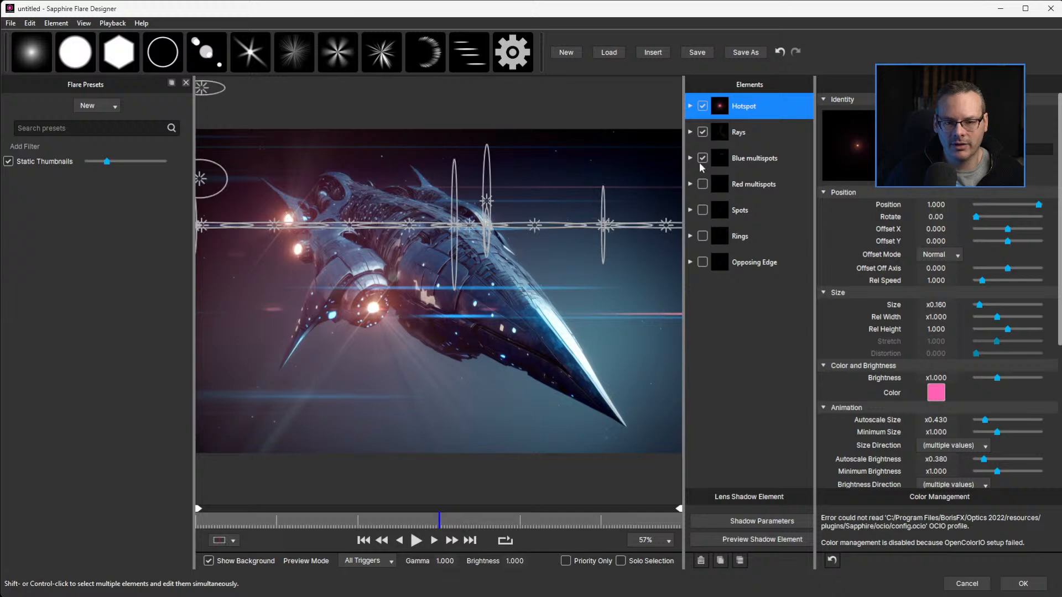
{"action": "left_click", "coordinate": [702, 158]}
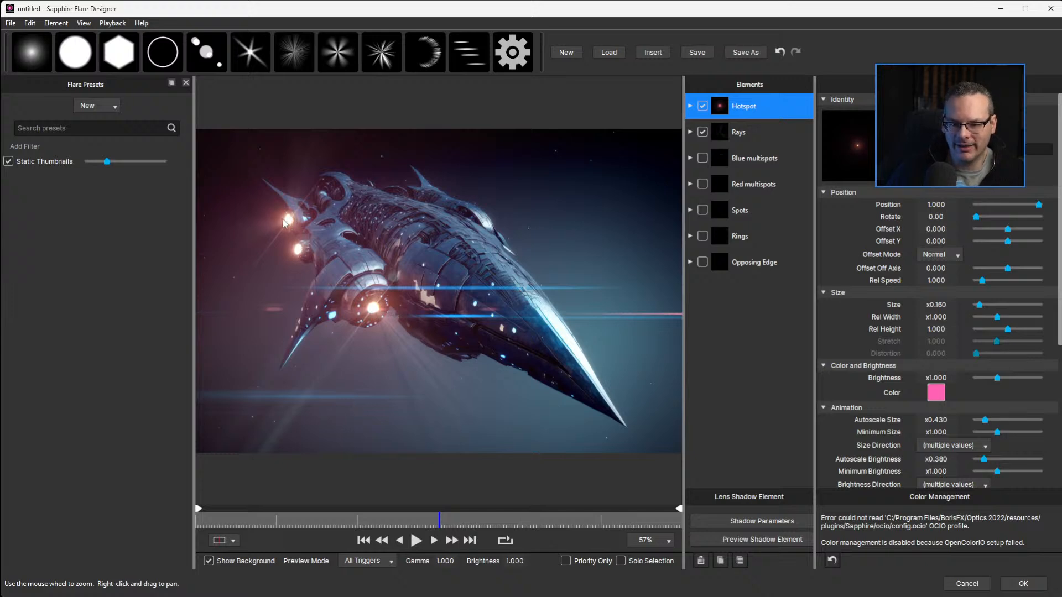
{"action": "left_click", "coordinate": [1023, 584]}
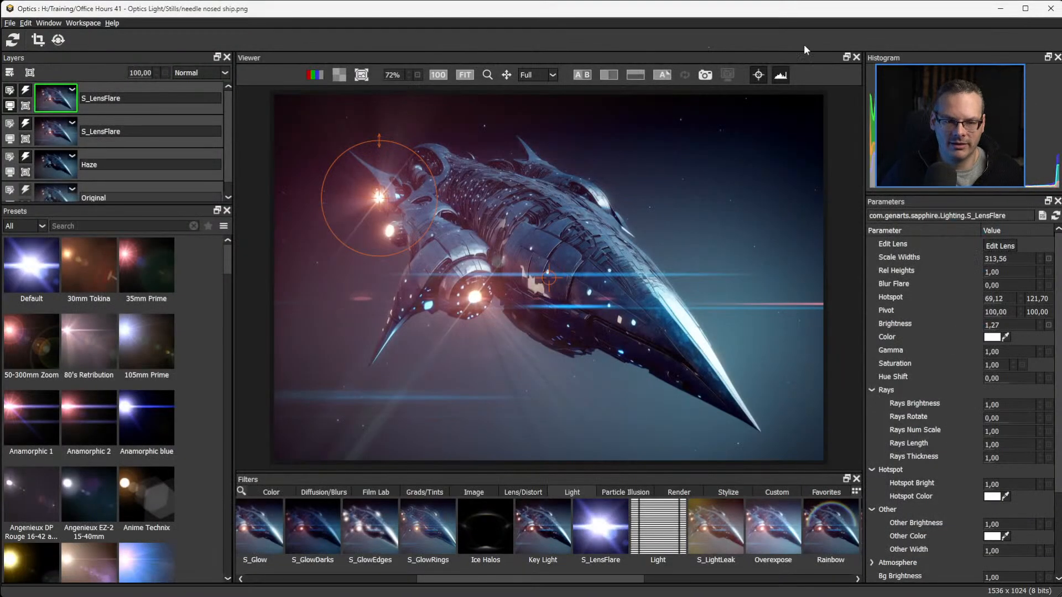
{"action": "left_click", "coordinate": [757, 75]}
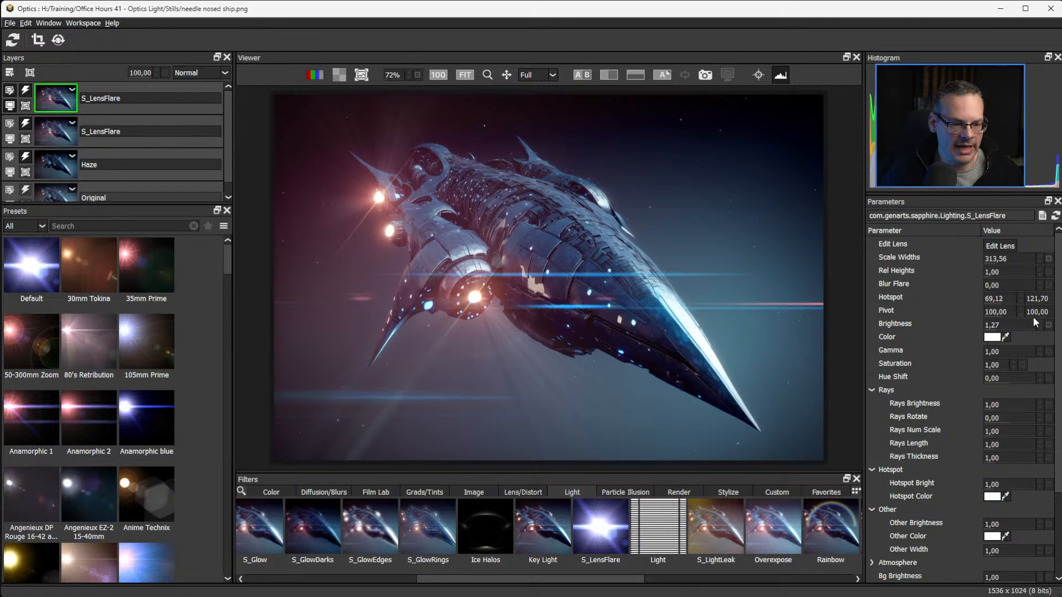
{"action": "mouse_move", "coordinate": [1001, 258]}
{"action": "left_mouse_down"}
{"action": "mouse_move", "coordinate": [860, 268]}
{"action": "mouse_move", "coordinate": [887, 266]}
{"action": "left_mouse_up"}
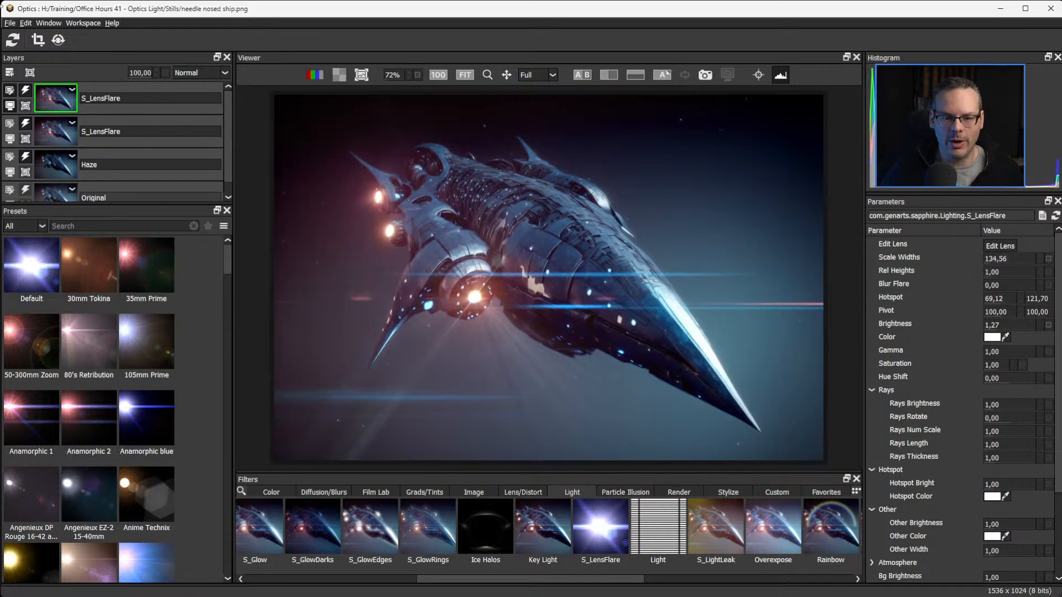
Duplicate the top S_LensFlare layer, place the copy's flare on the second rear engine light, and hide the on-screen overlay controls.
{"action": "right_click", "coordinate": [58, 100]}
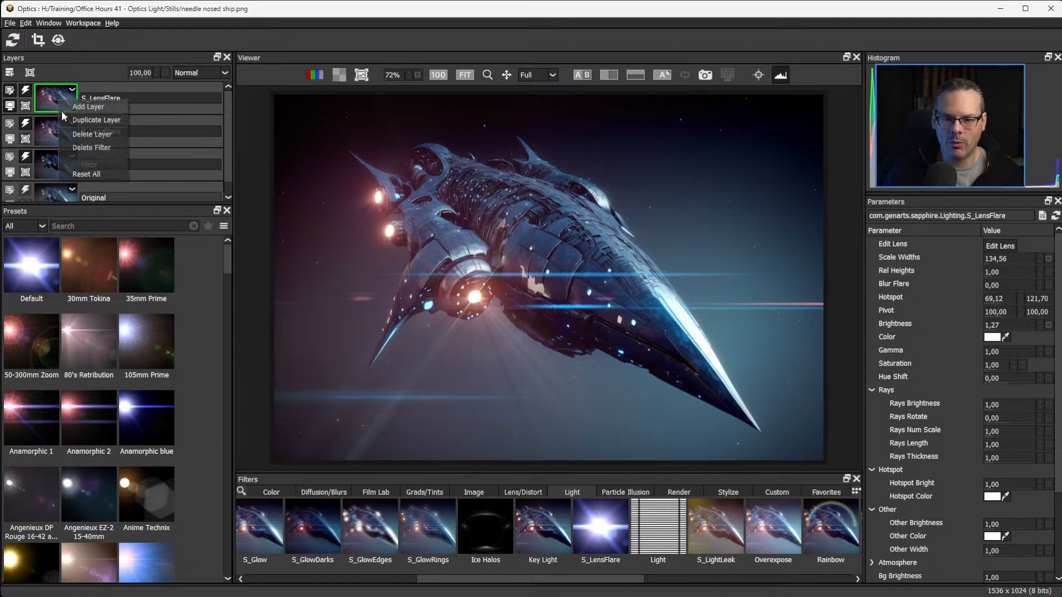
{"action": "left_click", "coordinate": [99, 120]}
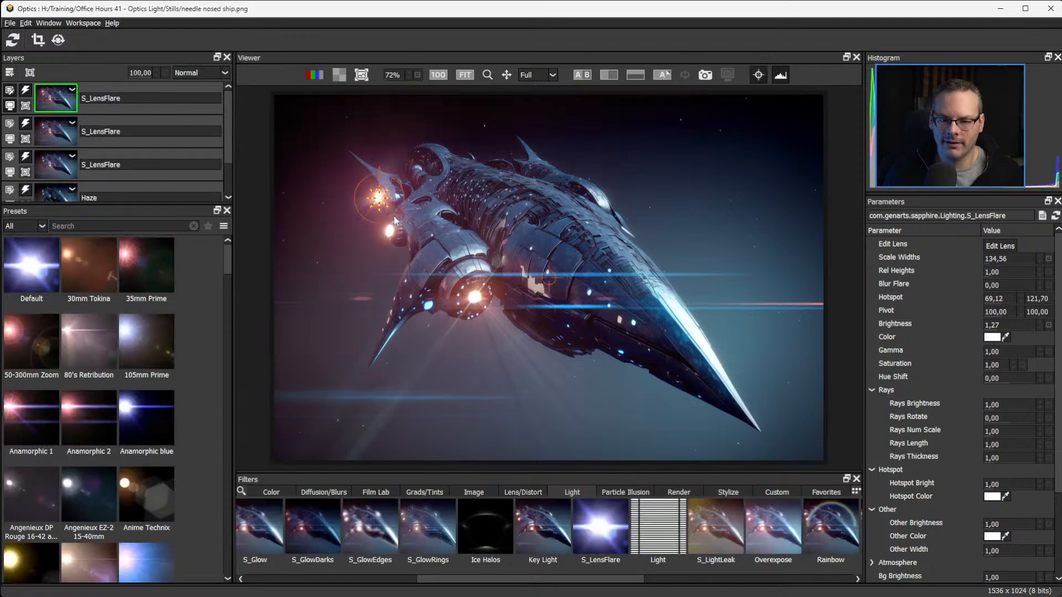
{"action": "left_click", "coordinate": [388, 235]}
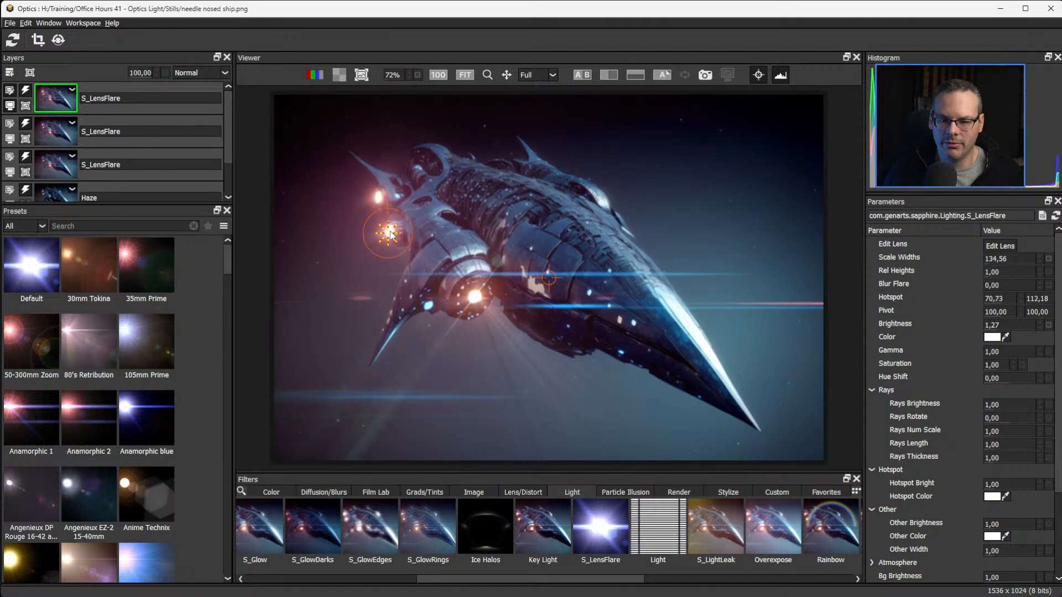
{"action": "left_click_drag", "start_coordinate": [391, 235], "coordinate": [392, 234]}
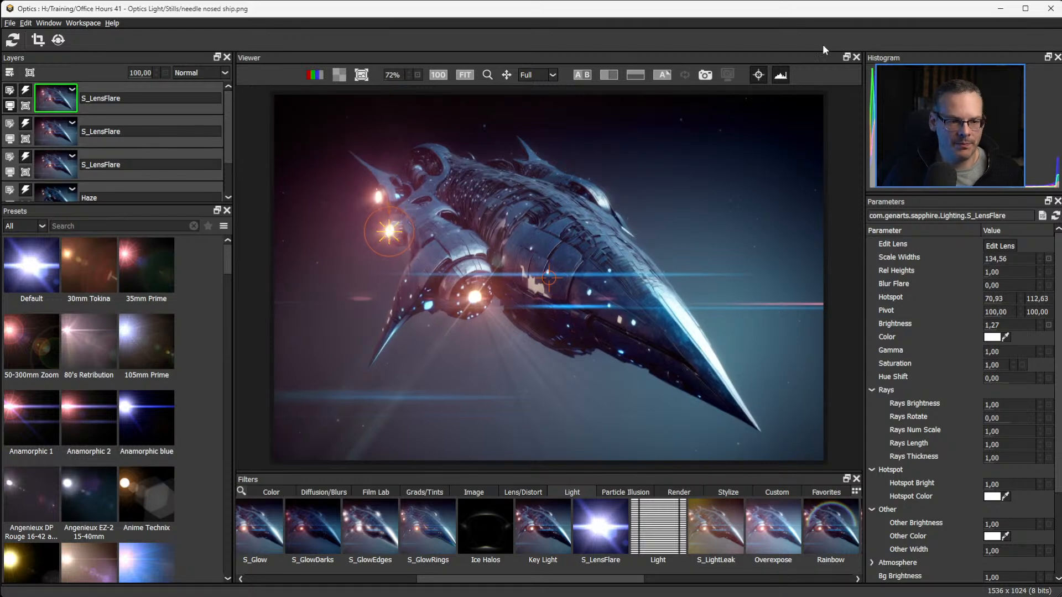
{"action": "left_click", "coordinate": [758, 77]}
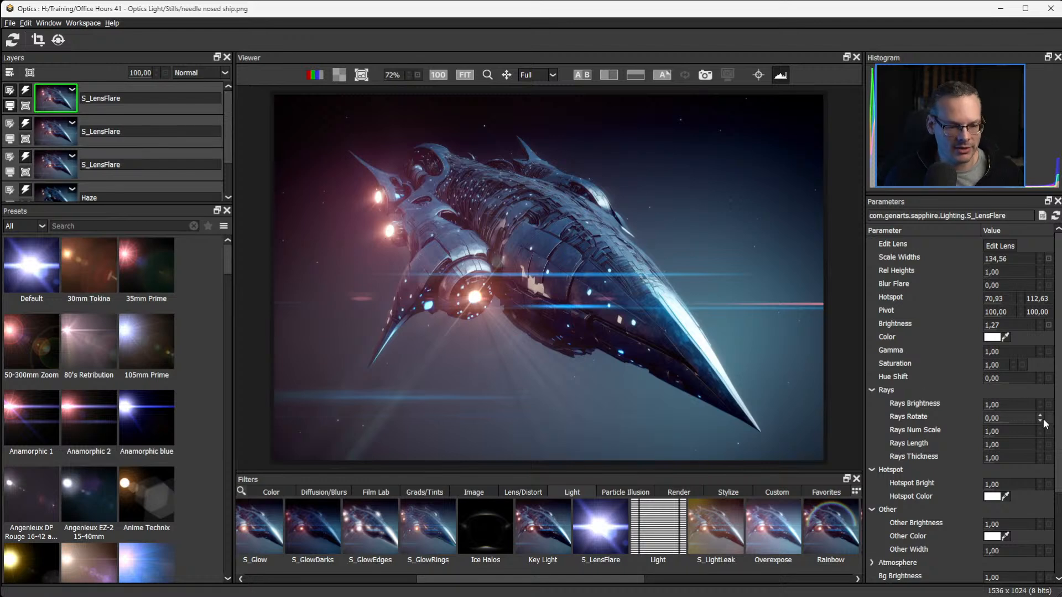
Review the copied flare's Atmosphere and Edge Triggers parameters, and set Rays Rotate to 16.
{"action": "scroll", "coordinate": [1058, 445], "scroll_direction": "down", "scroll_amount": 3}
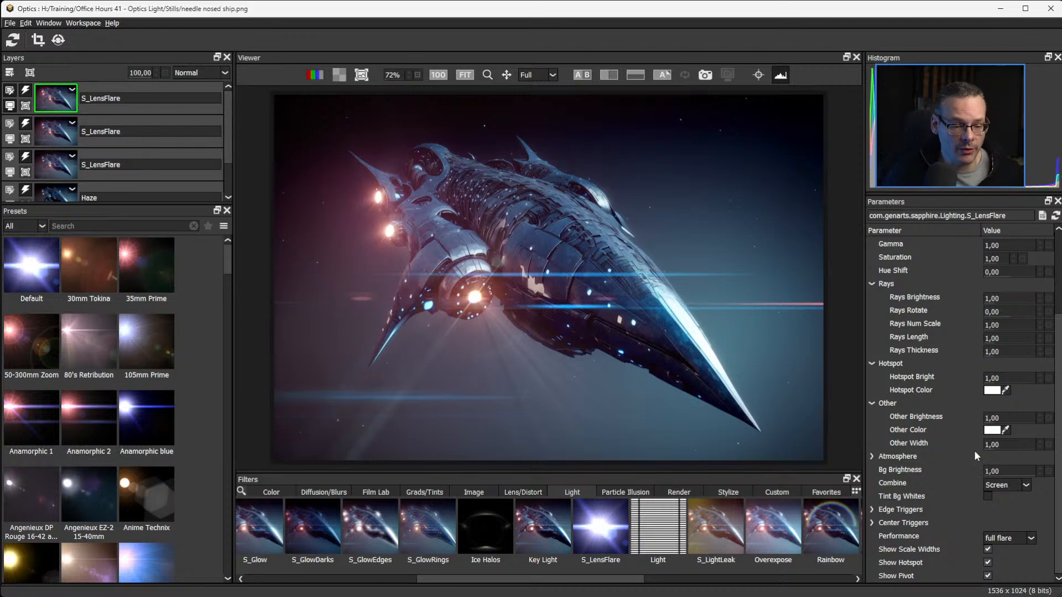
{"action": "left_click", "coordinate": [872, 457]}
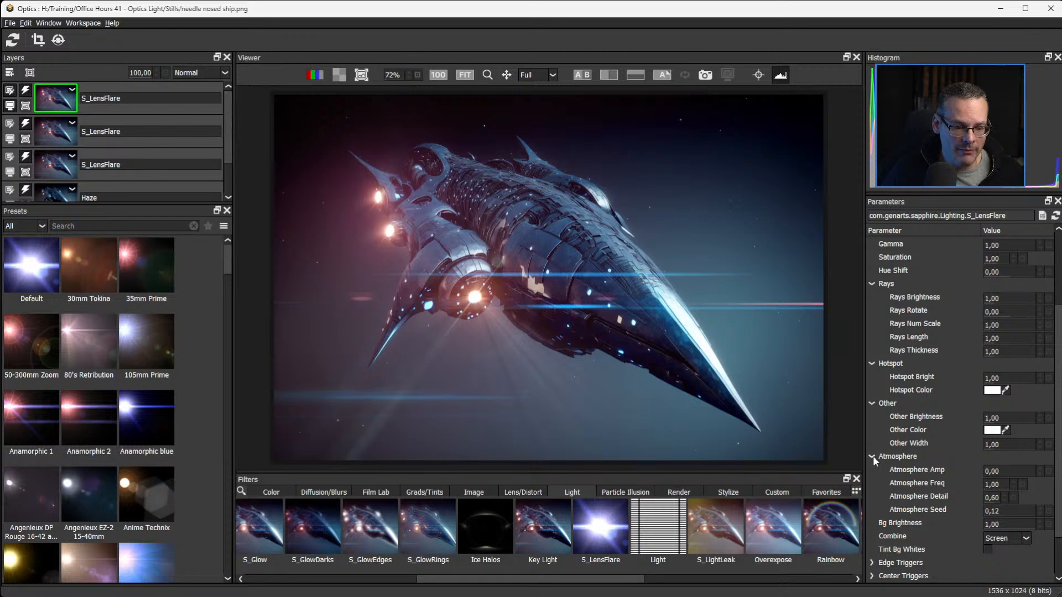
{"action": "left_click", "coordinate": [871, 457]}
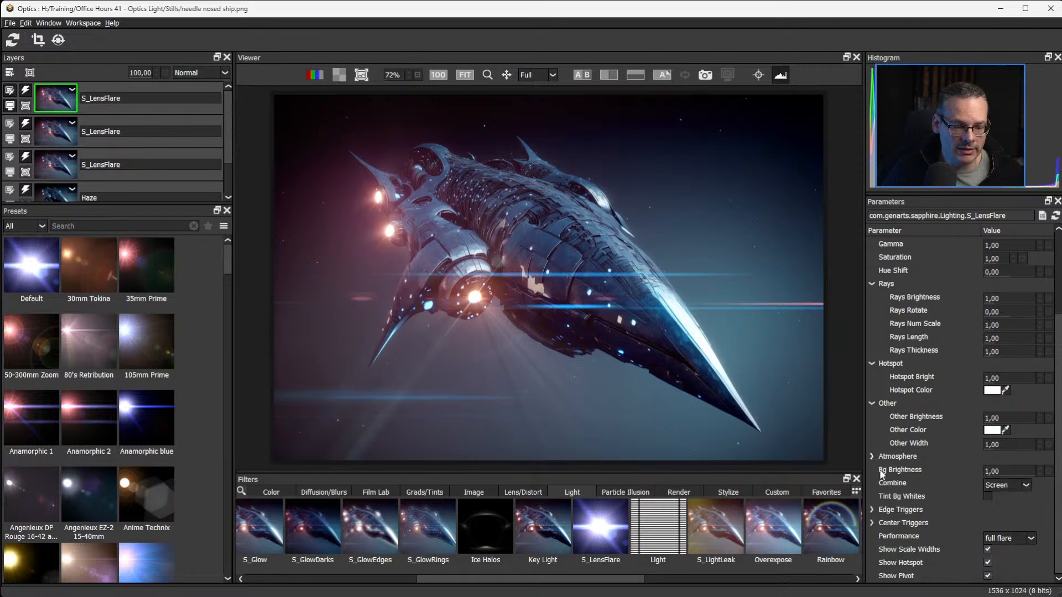
{"action": "left_click", "coordinate": [872, 510]}
{"action": "scroll", "coordinate": [1055, 522], "scroll_direction": "down", "scroll_amount": 3}
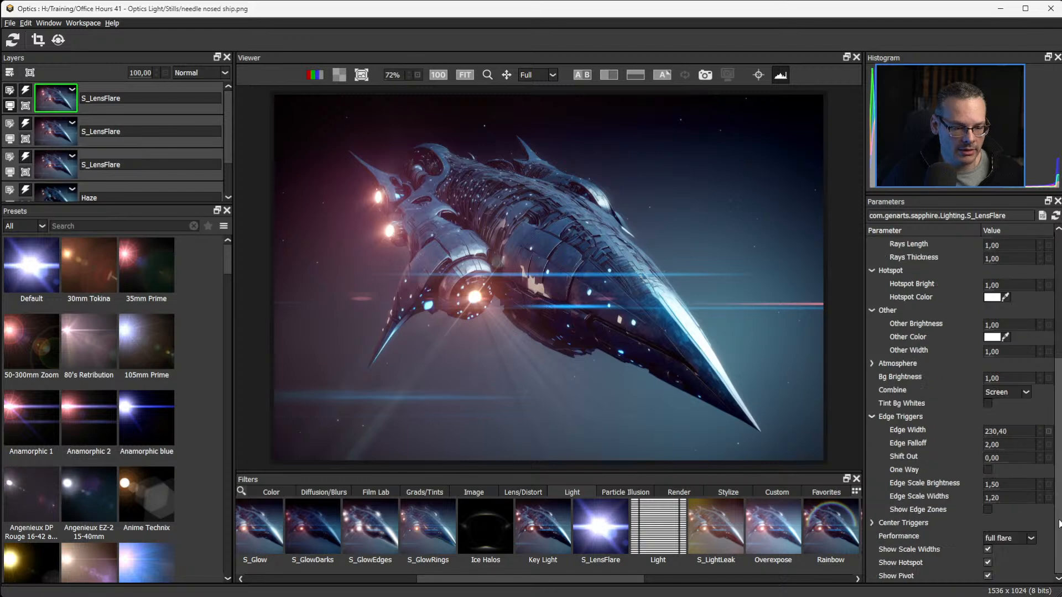
{"action": "left_click", "coordinate": [873, 418]}
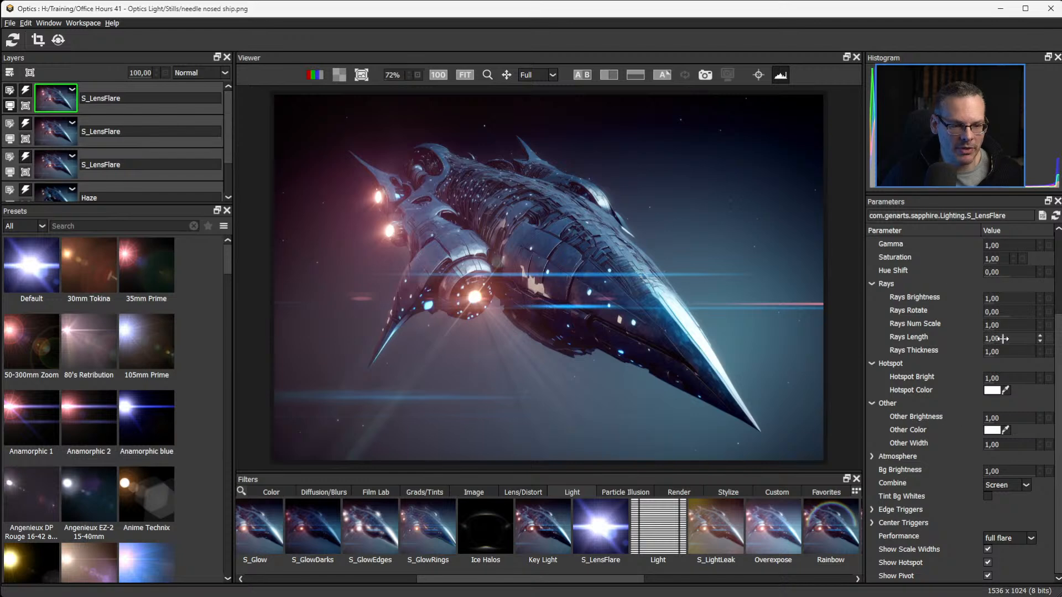
{"action": "mouse_move", "coordinate": [1004, 311]}
{"action": "left_mouse_down"}
{"action": "mouse_move", "coordinate": [1023, 312]}
{"action": "mouse_move", "coordinate": [1010, 309]}
{"action": "left_mouse_up"}
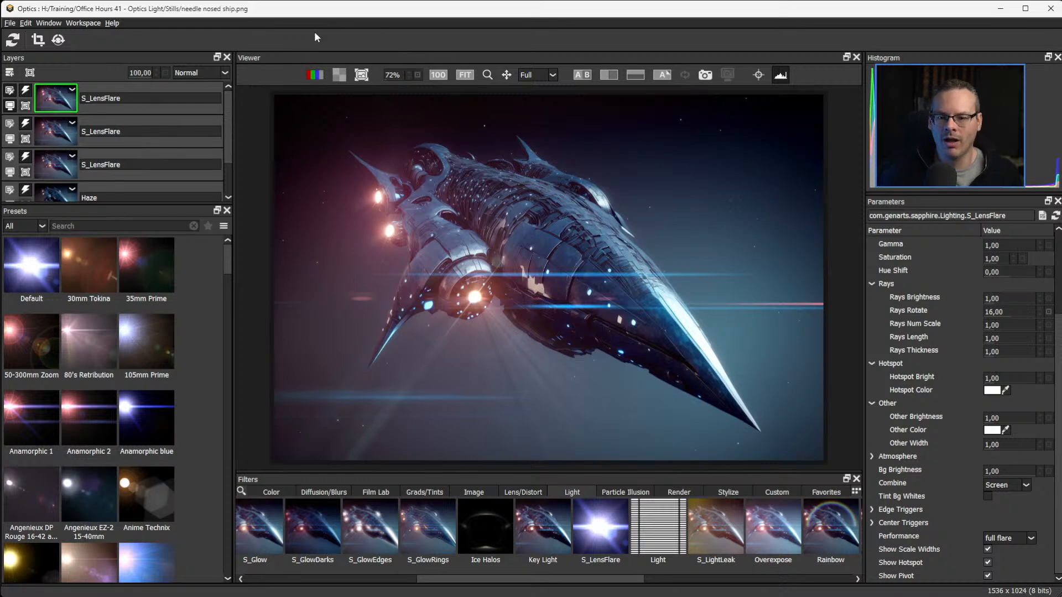
Show the Original layer together with the current result and examine both at 100% zoom.
{"action": "scroll", "coordinate": [229, 184], "scroll_direction": "down", "scroll_amount": 2}
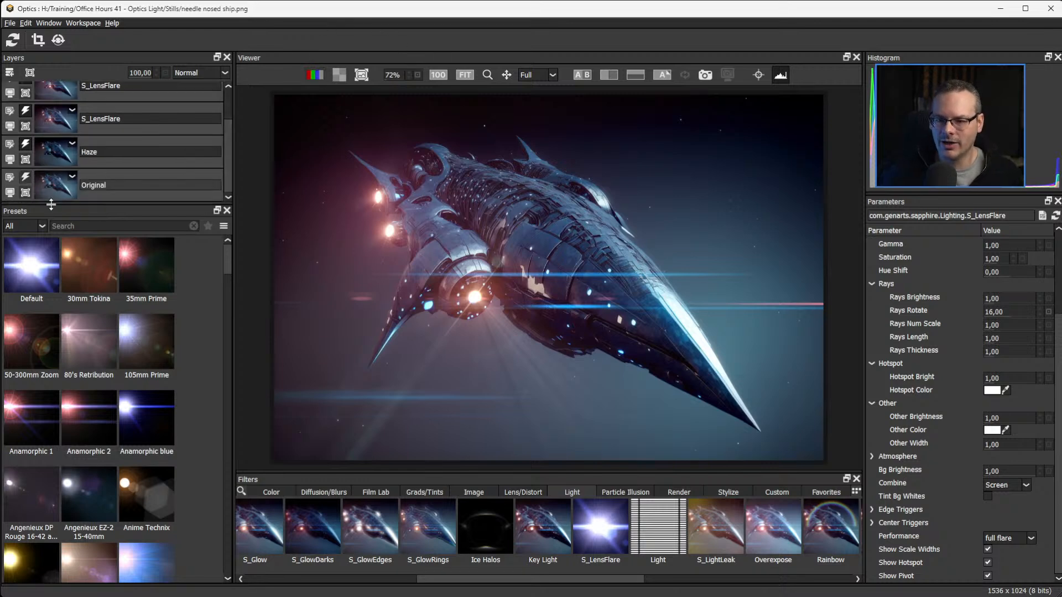
{"action": "left_click", "coordinate": [9, 193]}
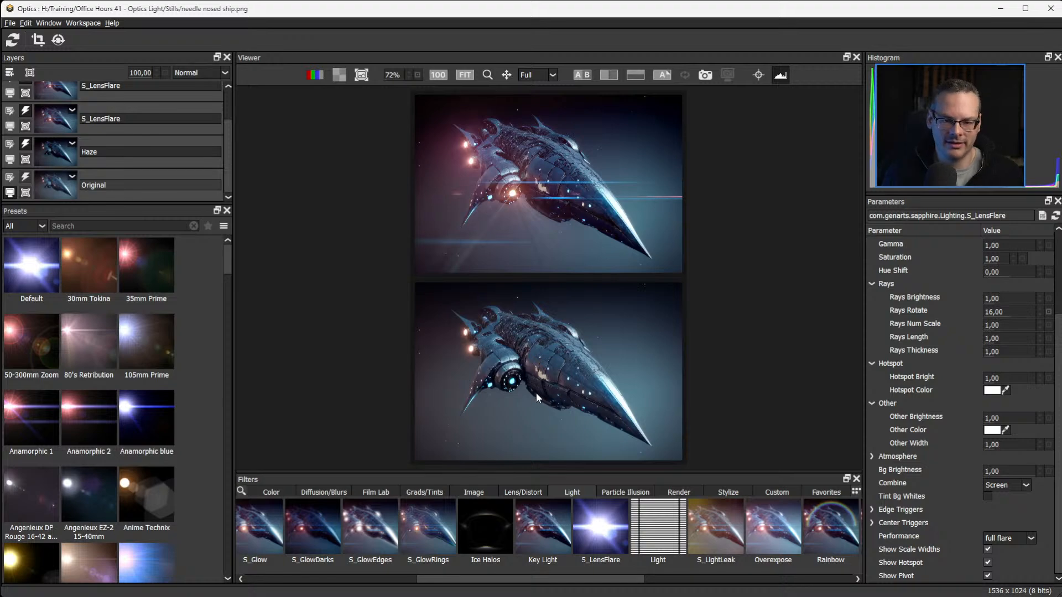
{"action": "left_click", "coordinate": [438, 75]}
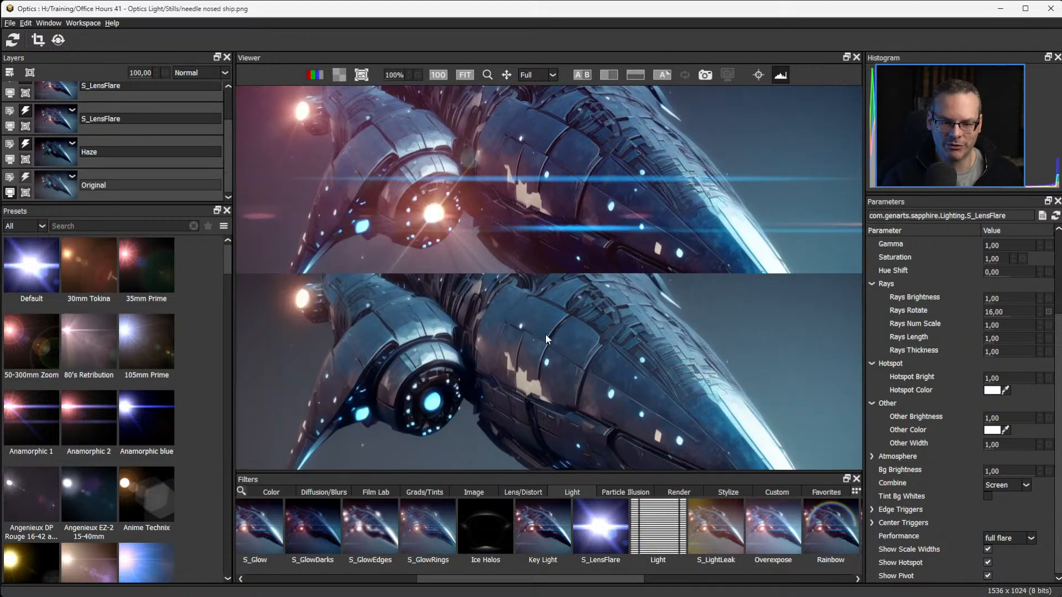
{"action": "left_click_drag", "start_coordinate": [546, 334], "coordinate": [670, 97]}
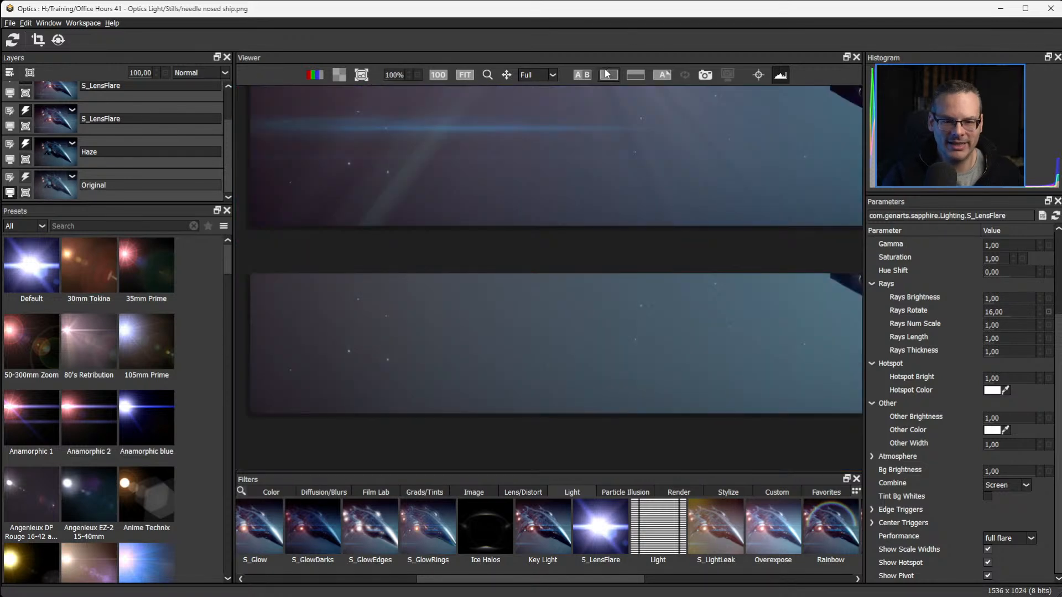
Compare the original and the flared image in a vertical split view, fitting the image and sweeping the divider across the ship.
{"action": "left_click", "coordinate": [609, 75]}
{"action": "left_click_drag", "start_coordinate": [599, 212], "coordinate": [563, 428]}
{"action": "key", "text": "f"}
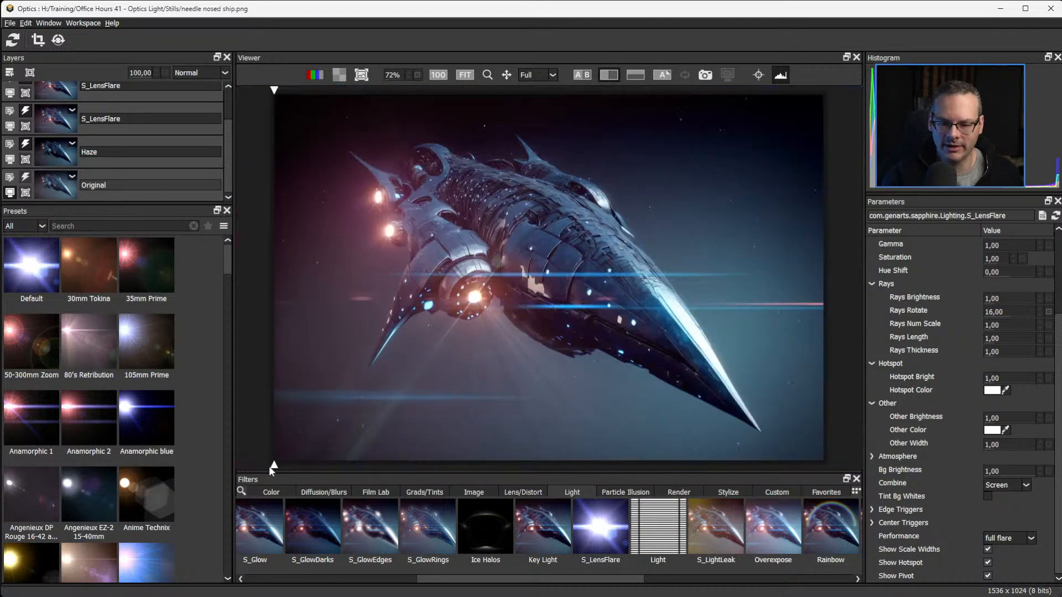
{"action": "left_click_drag", "start_coordinate": [272, 466], "coordinate": [497, 450]}
{"action": "left_click", "coordinate": [635, 75]}
{"action": "left_click_drag", "start_coordinate": [827, 432], "coordinate": [265, 513]}
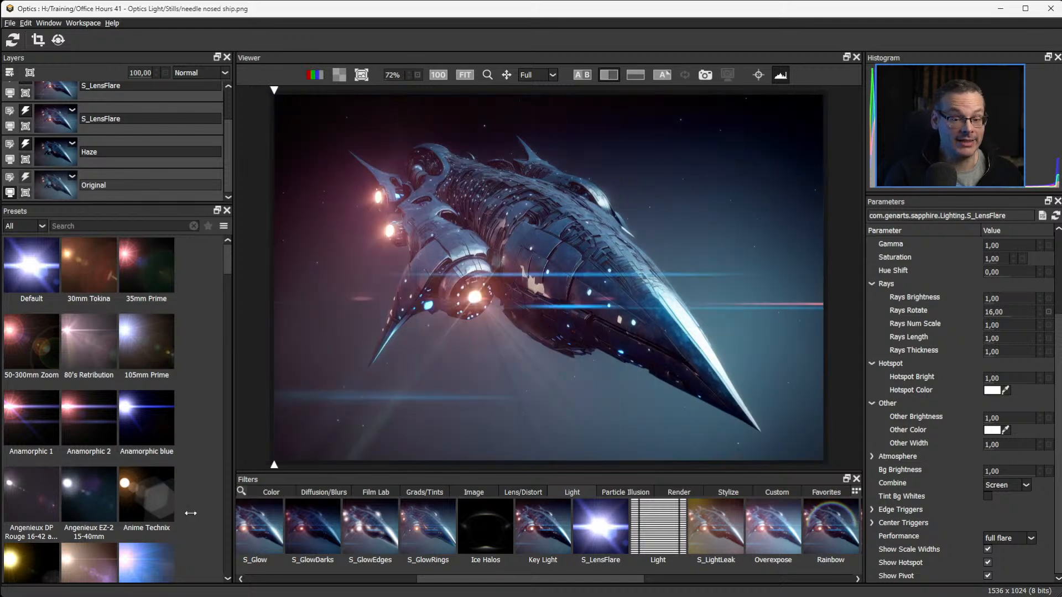
{"action": "left_click_drag", "start_coordinate": [190, 514], "coordinate": [172, 483]}
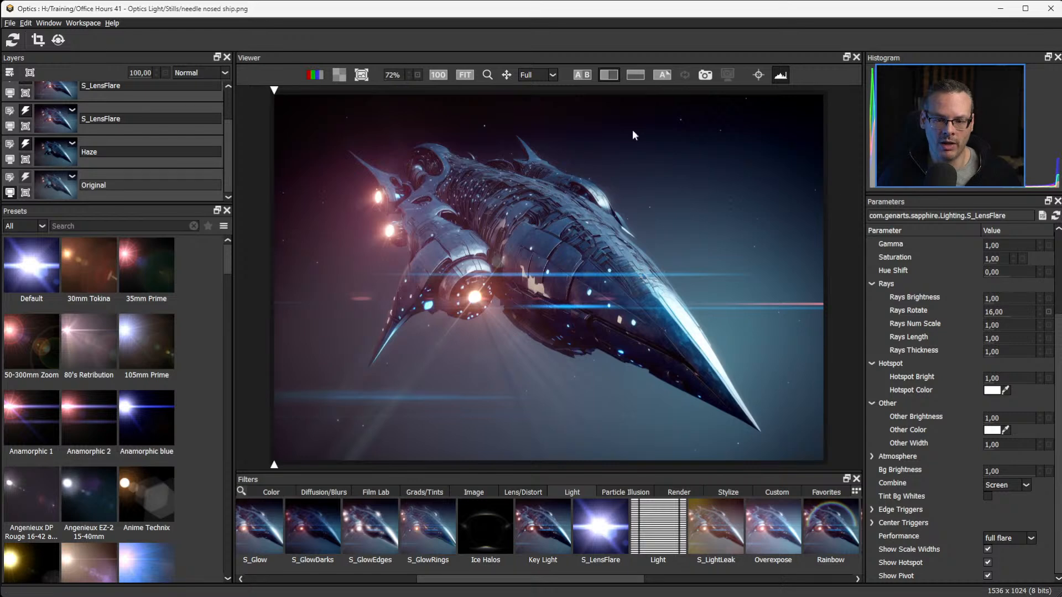
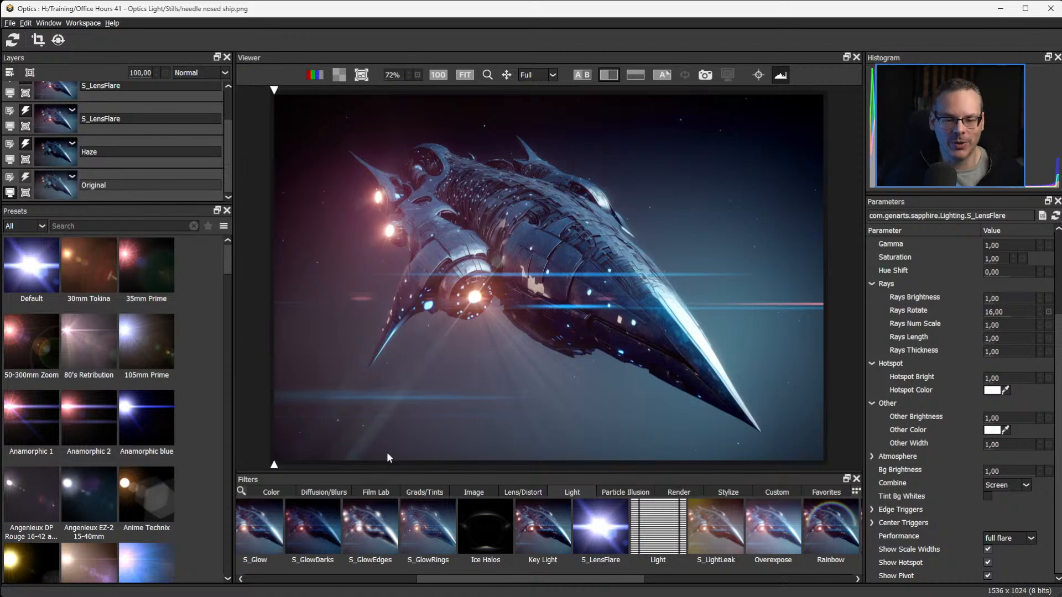
Enlarge the layer list to show all layers and rename the lowest flare layer S_LensFlare Main.
{"action": "mouse_move", "coordinate": [273, 465]}
{"action": "left_mouse_down"}
{"action": "mouse_move", "coordinate": [803, 466]}
{"action": "mouse_move", "coordinate": [273, 465]}
{"action": "left_mouse_up"}
{"action": "left_click_drag", "start_coordinate": [204, 503], "coordinate": [123, 500]}
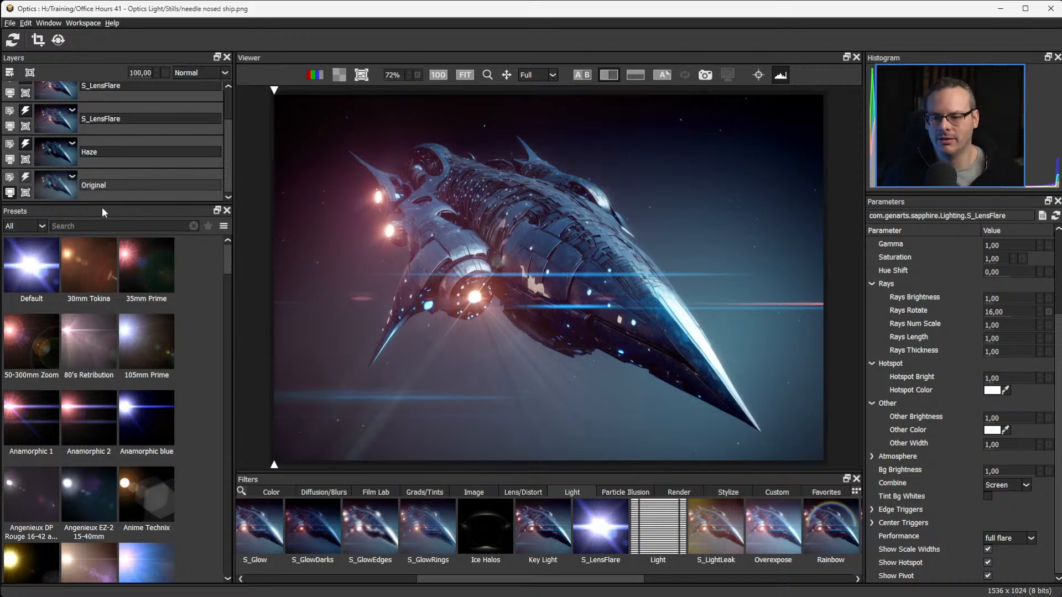
{"action": "left_click_drag", "start_coordinate": [100, 204], "coordinate": [170, 397]}
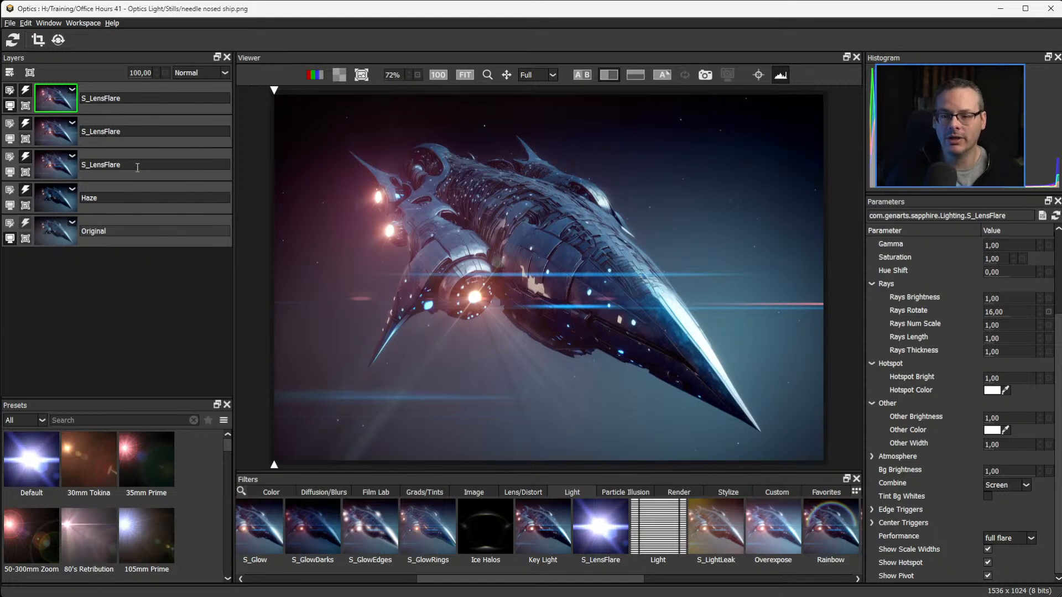
{"action": "left_click", "coordinate": [137, 167]}
{"action": "type", "text": "Main"}
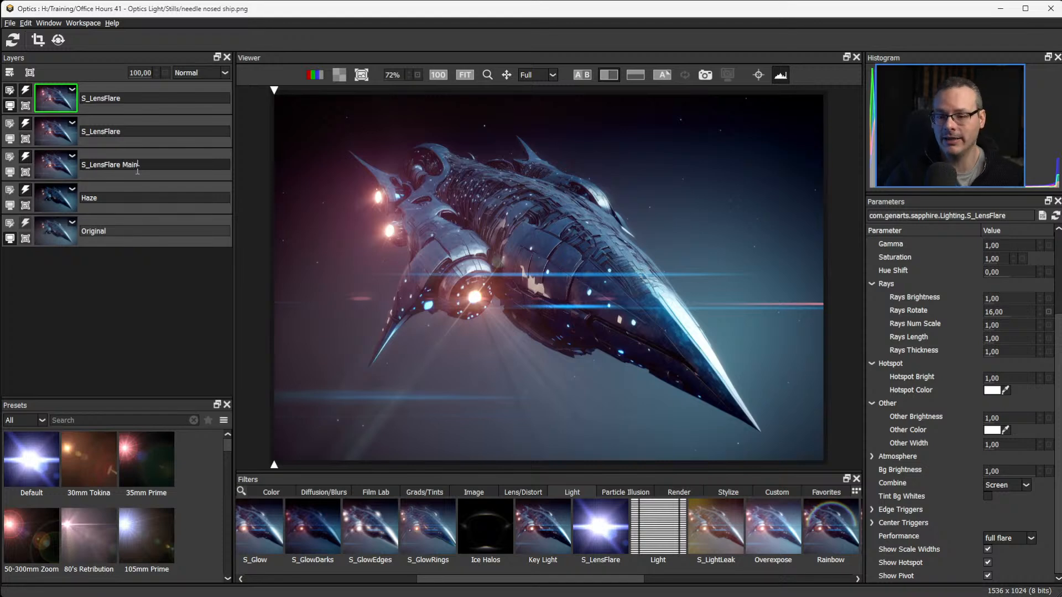
{"action": "key", "text": "Return"}
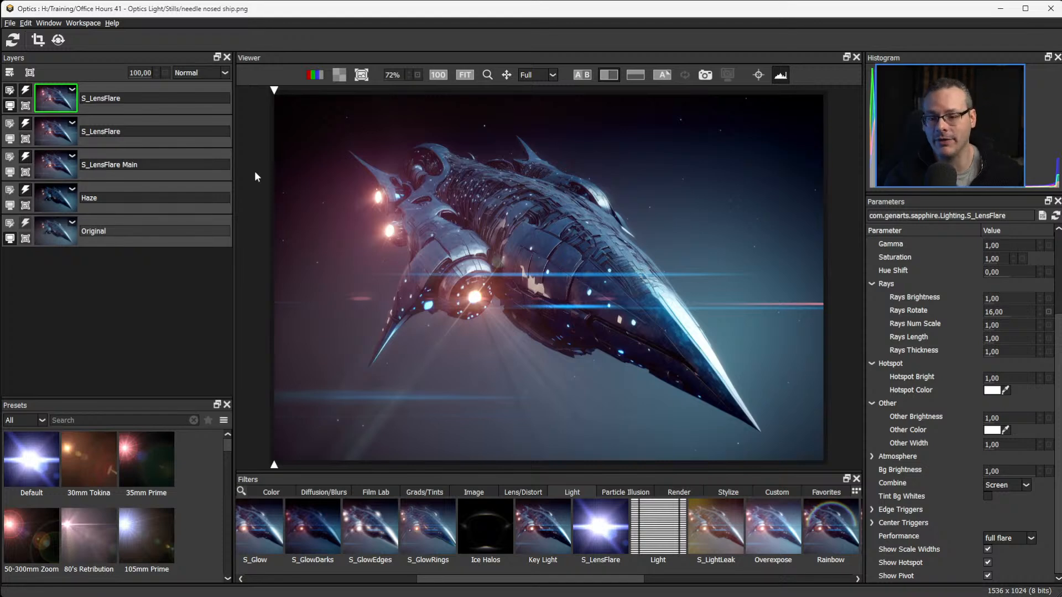
Rename the middle flare layer S_LensFlare Small 1 and the top flare layer S_LensFlare Small 2.
{"action": "left_click", "coordinate": [139, 130]}
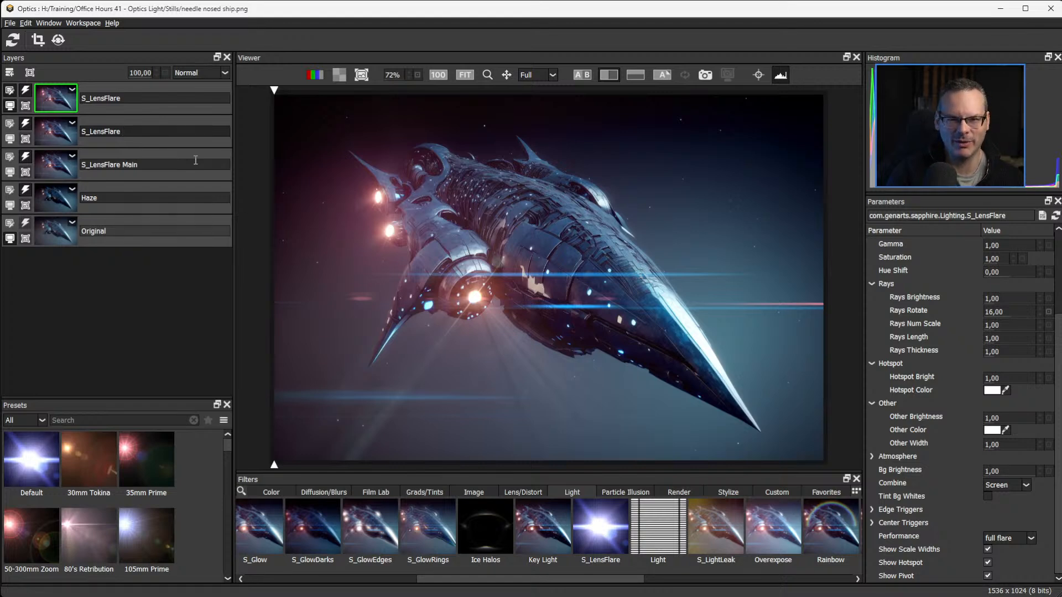
{"action": "type", "text": "Small 1"}
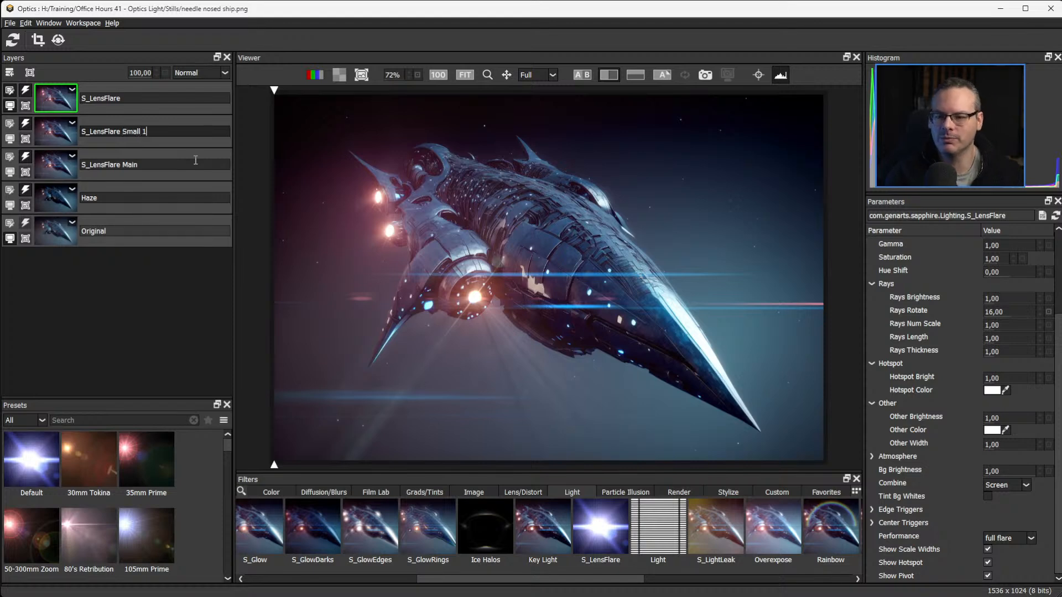
{"action": "left_click", "coordinate": [145, 98]}
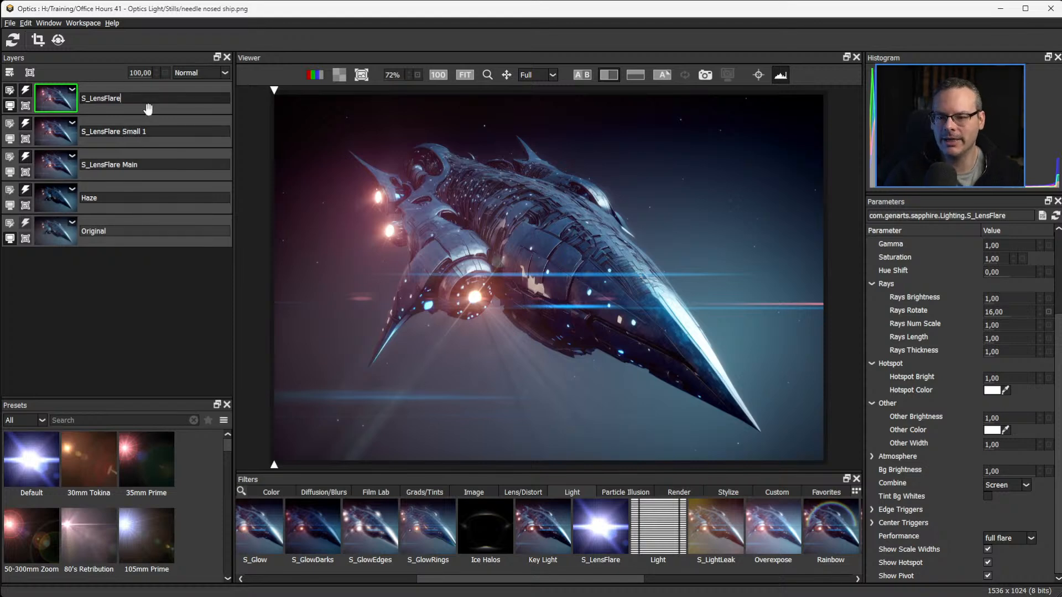
{"action": "type", "text": "Small 2"}
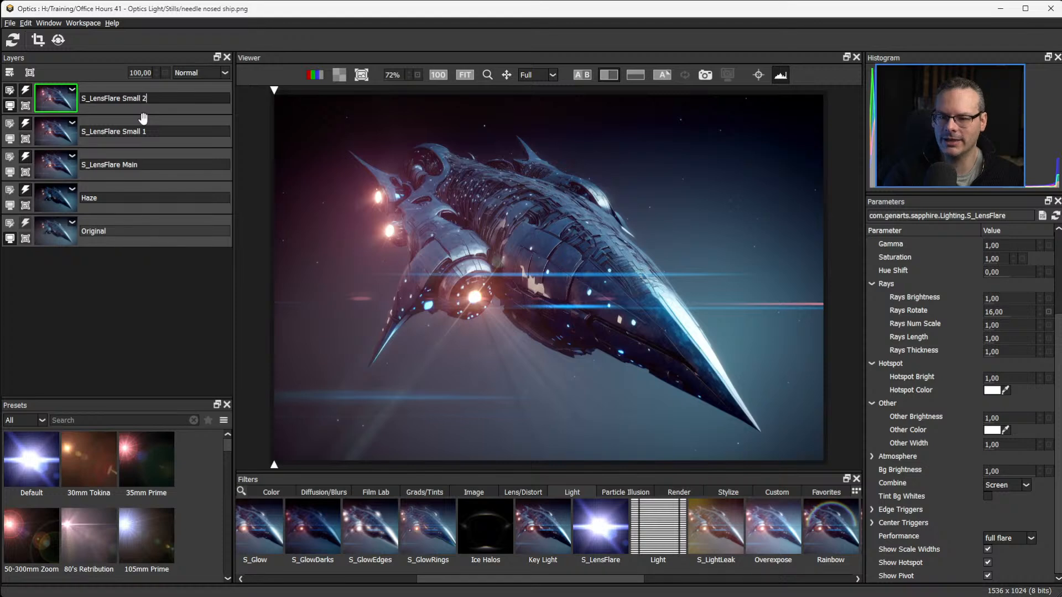
{"action": "key", "text": "Return"}
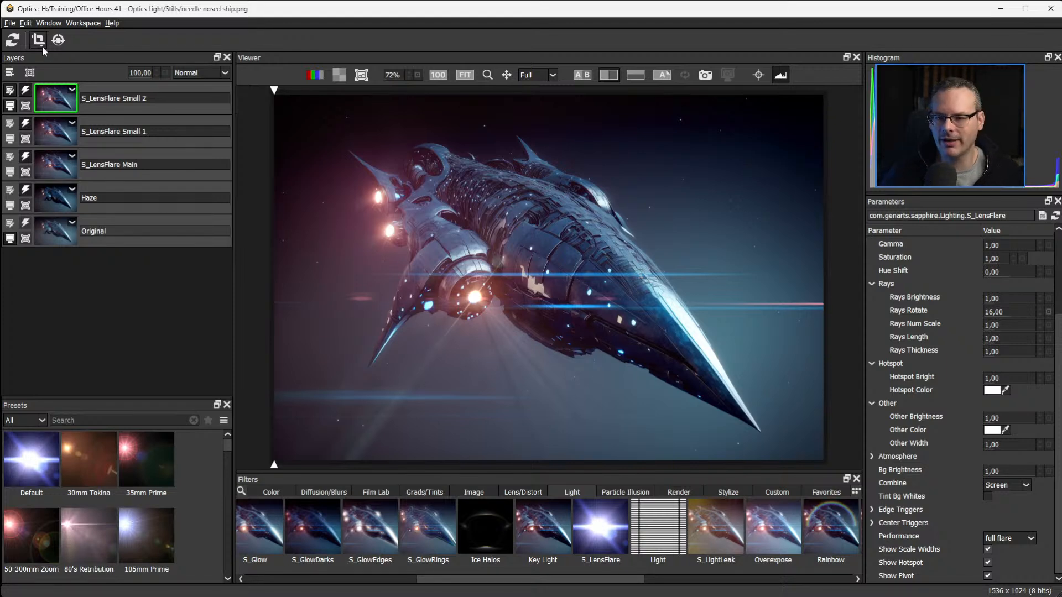
Save the image as the TIFF file spaceship wip 01 in the Stills folder, with LZW compression and the setup saved with it.
{"action": "left_click", "coordinate": [11, 23]}
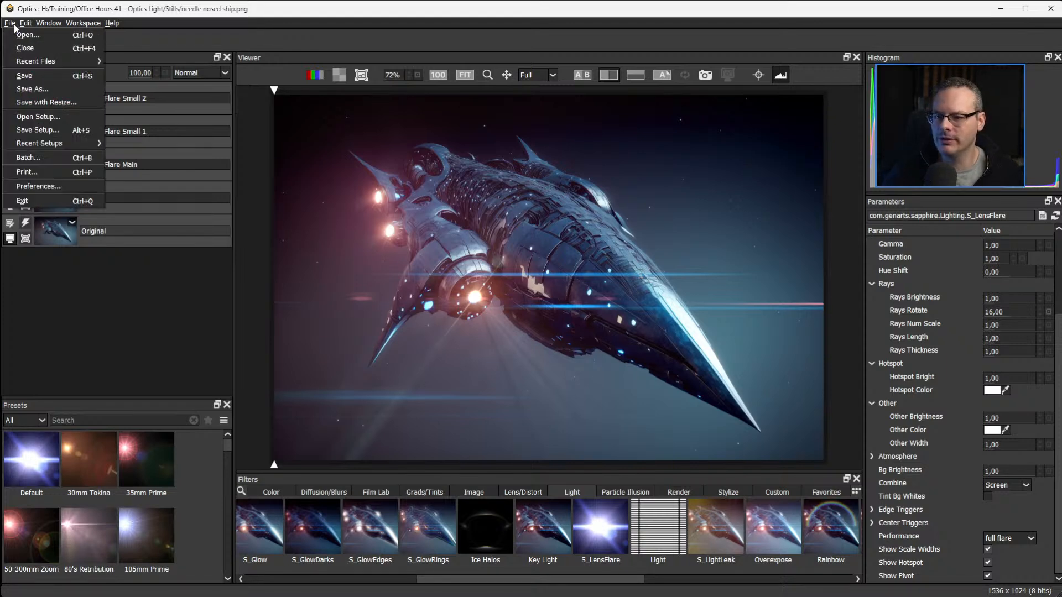
{"action": "left_click", "coordinate": [48, 79]}
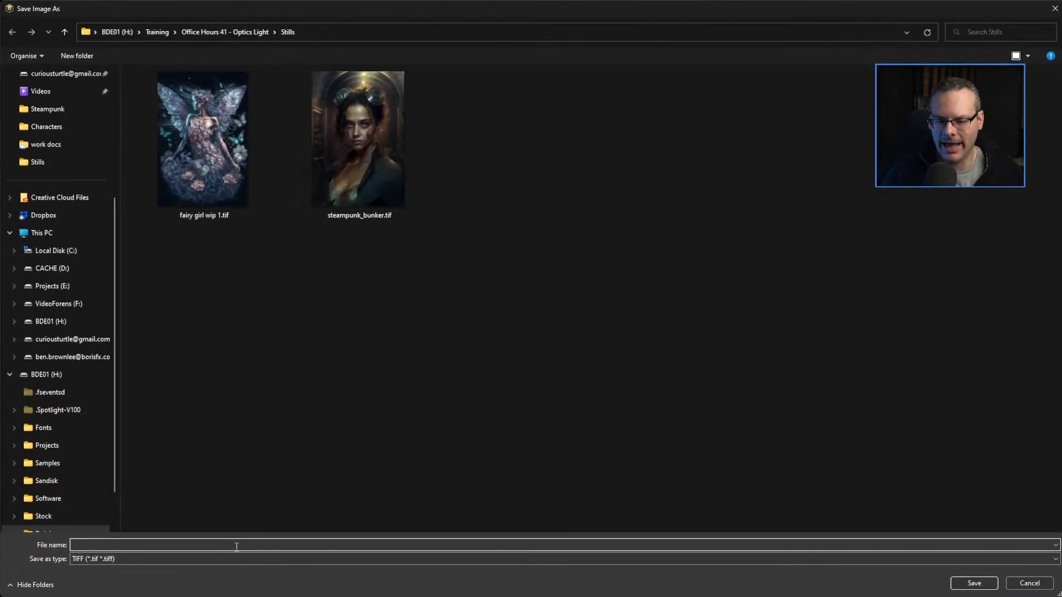
{"action": "type", "text": "spaces"}
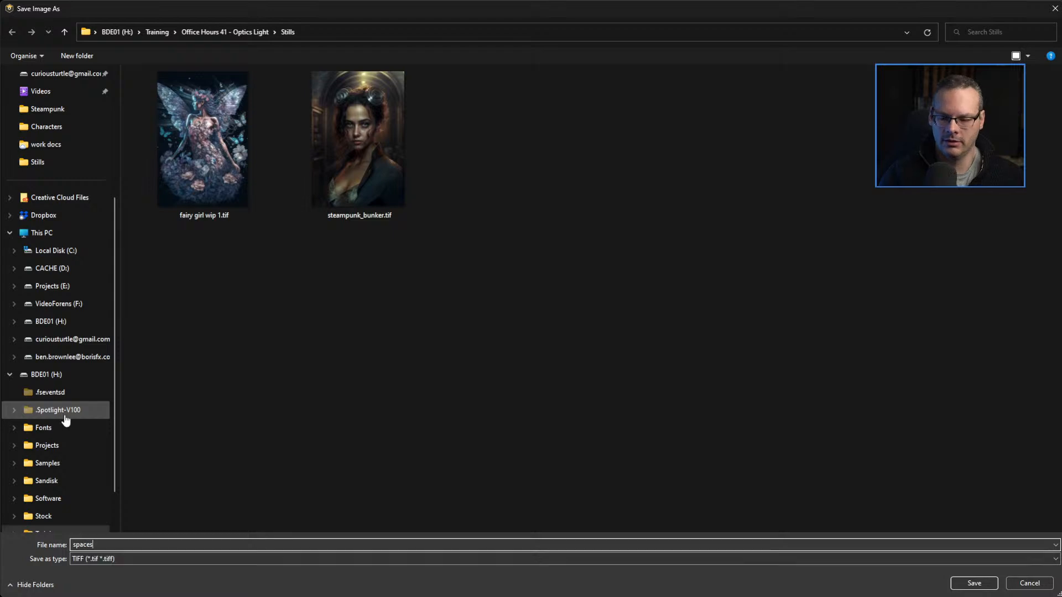
{"action": "type", "text": "hip wip 01"}
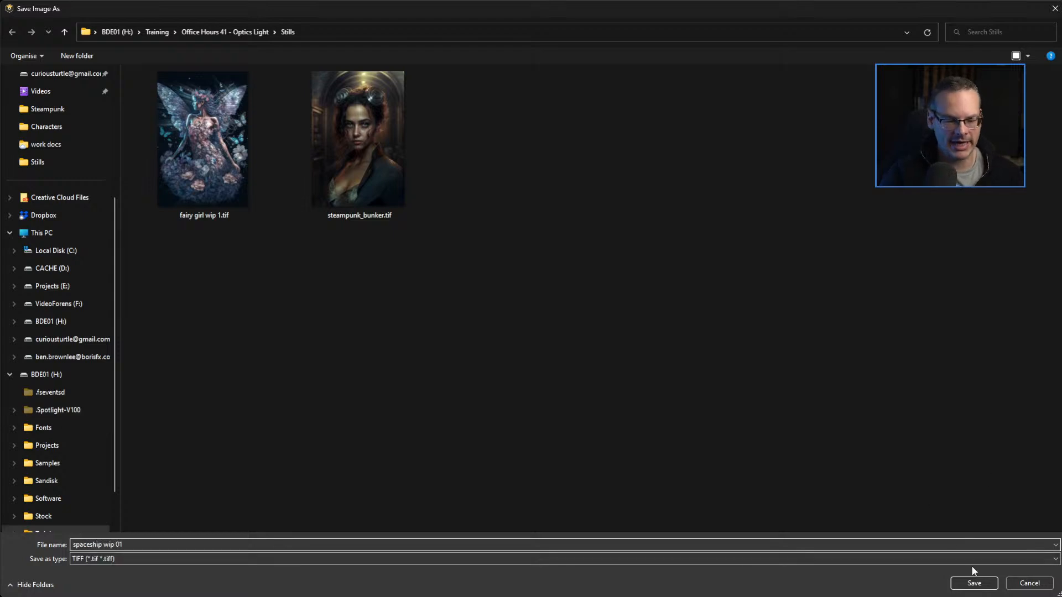
{"action": "left_click", "coordinate": [972, 583]}
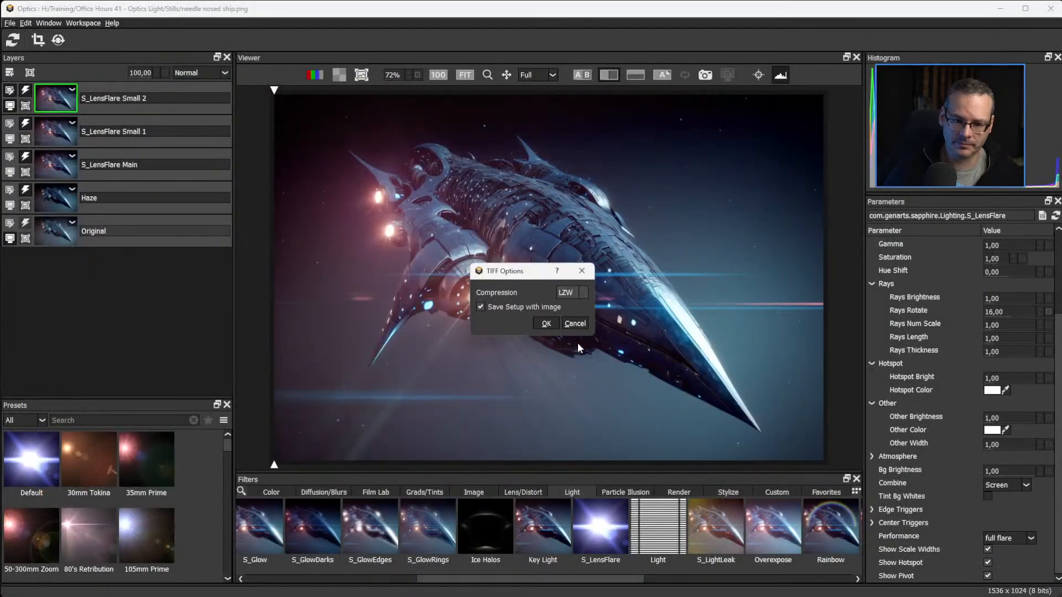
{"action": "left_click", "coordinate": [546, 323]}
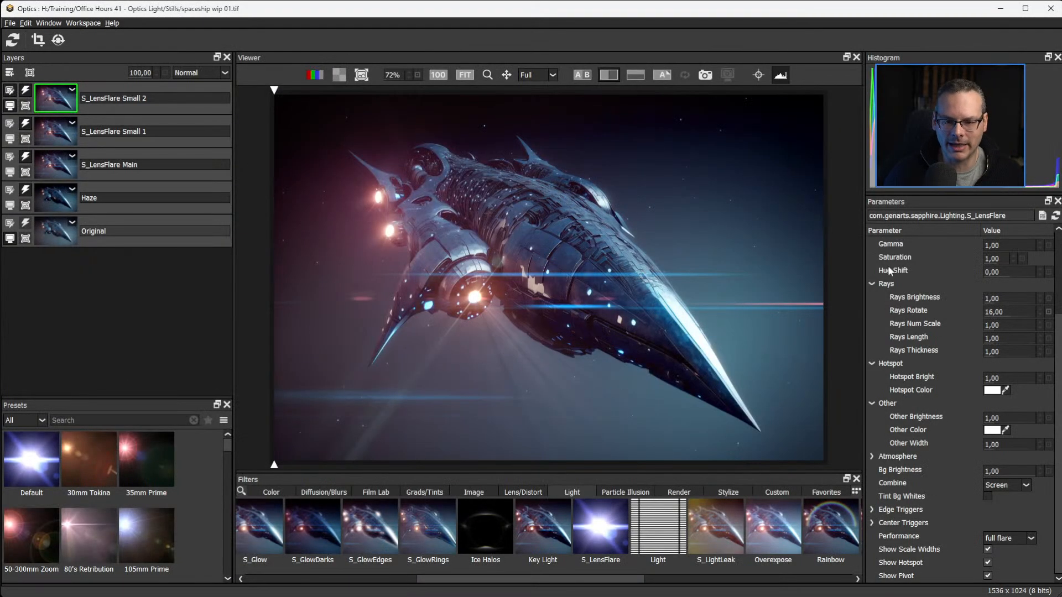
Open the image space still.png from the Stills folder.
{"action": "left_click", "coordinate": [9, 24]}
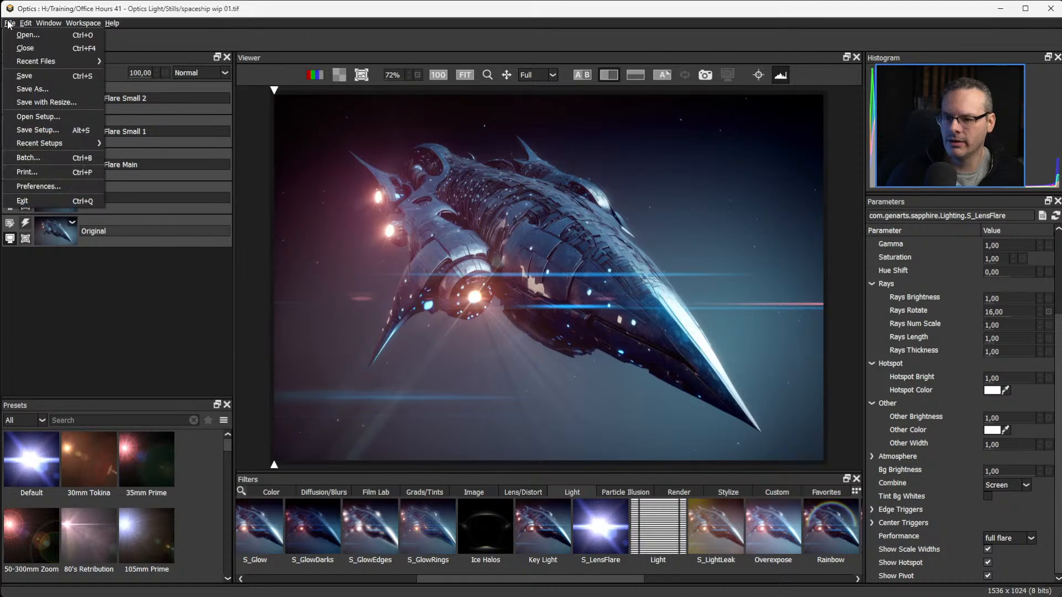
{"action": "left_click", "coordinate": [22, 38]}
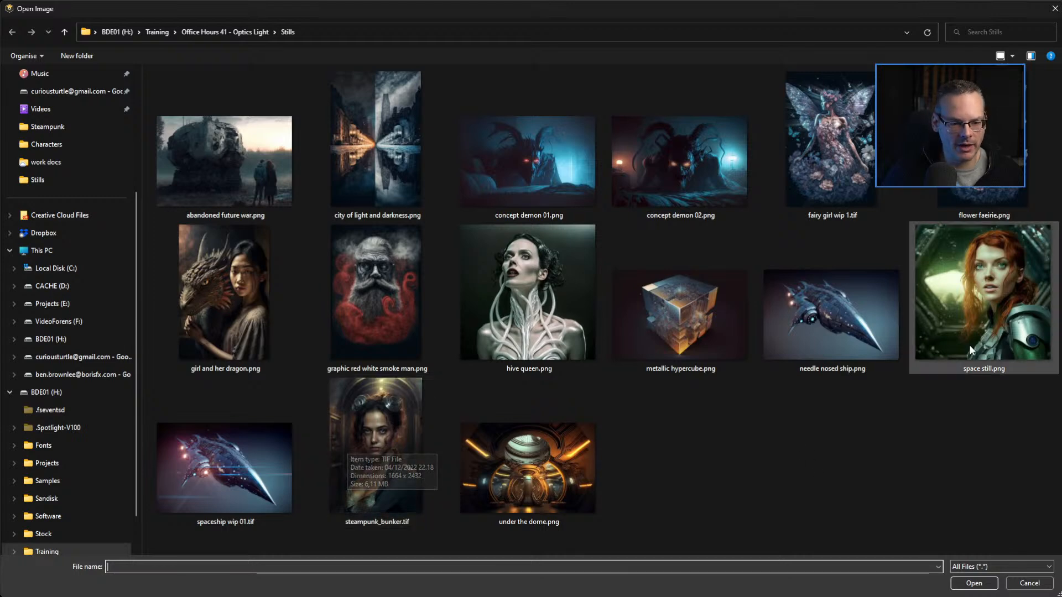
{"action": "double_click", "coordinate": [982, 266]}
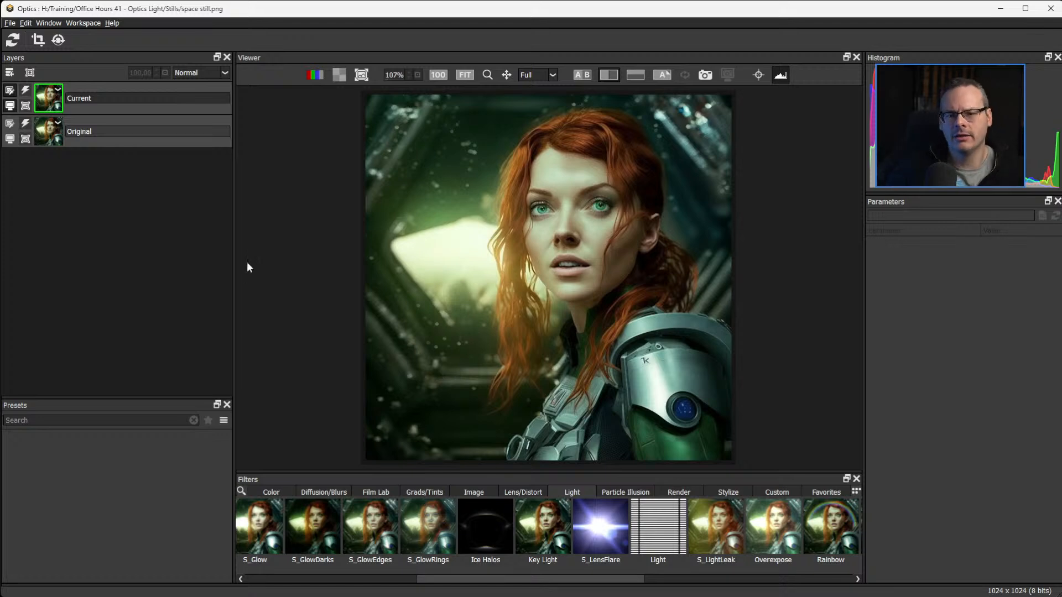
Try the Haze filter from the Color category on the portrait, experimenting with its Haze and Temperature values.
{"action": "left_click", "coordinate": [270, 493]}
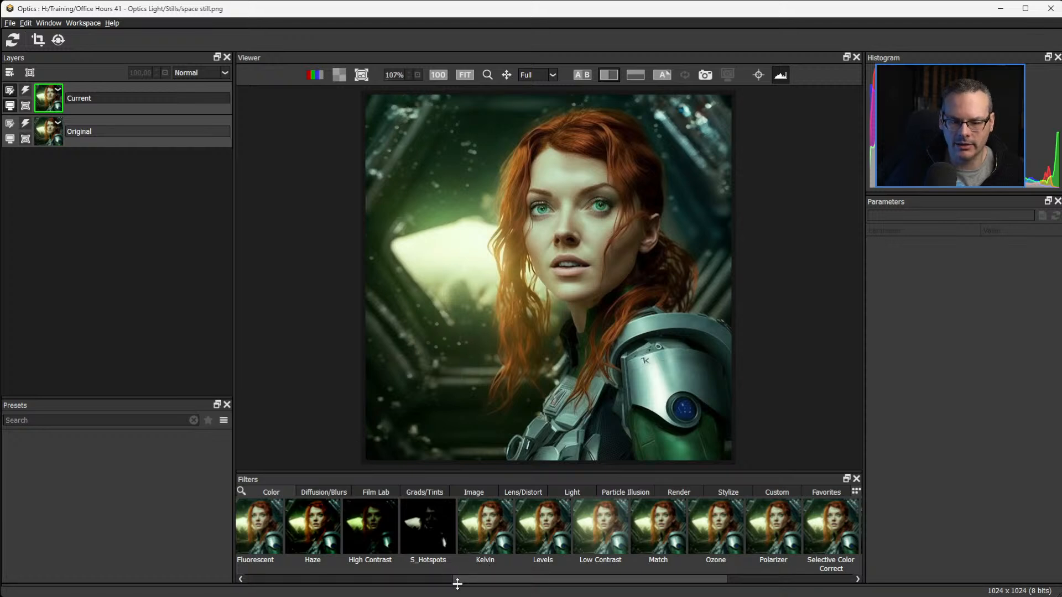
{"action": "left_click_drag", "start_coordinate": [462, 579], "coordinate": [330, 582]}
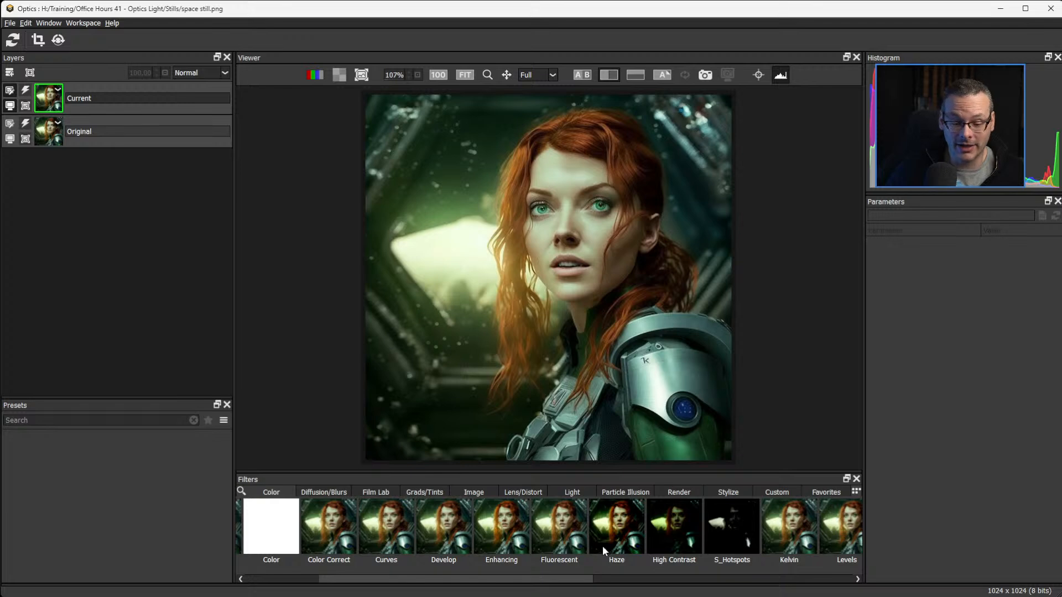
{"action": "left_click", "coordinate": [612, 527]}
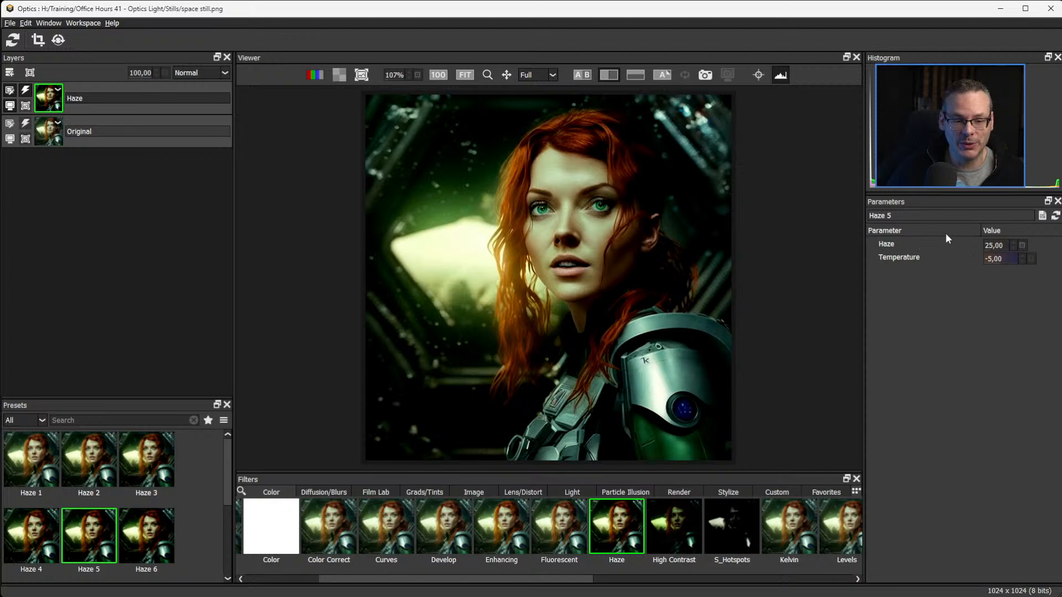
{"action": "left_click_drag", "start_coordinate": [994, 245], "coordinate": [1011, 258]}
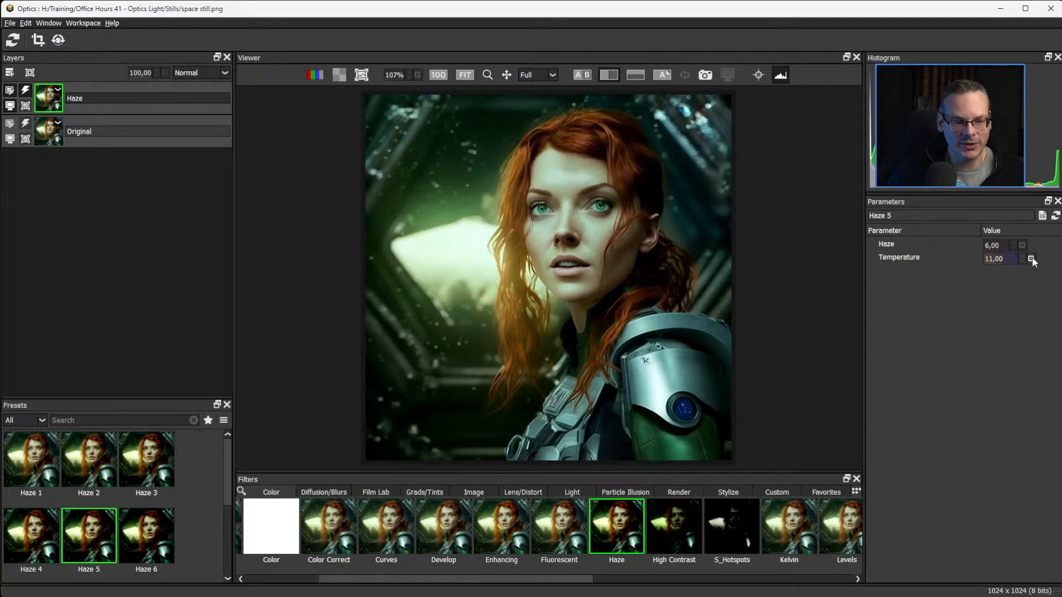
{"action": "left_click", "coordinate": [1030, 258]}
{"action": "left_click", "coordinate": [1021, 245]}
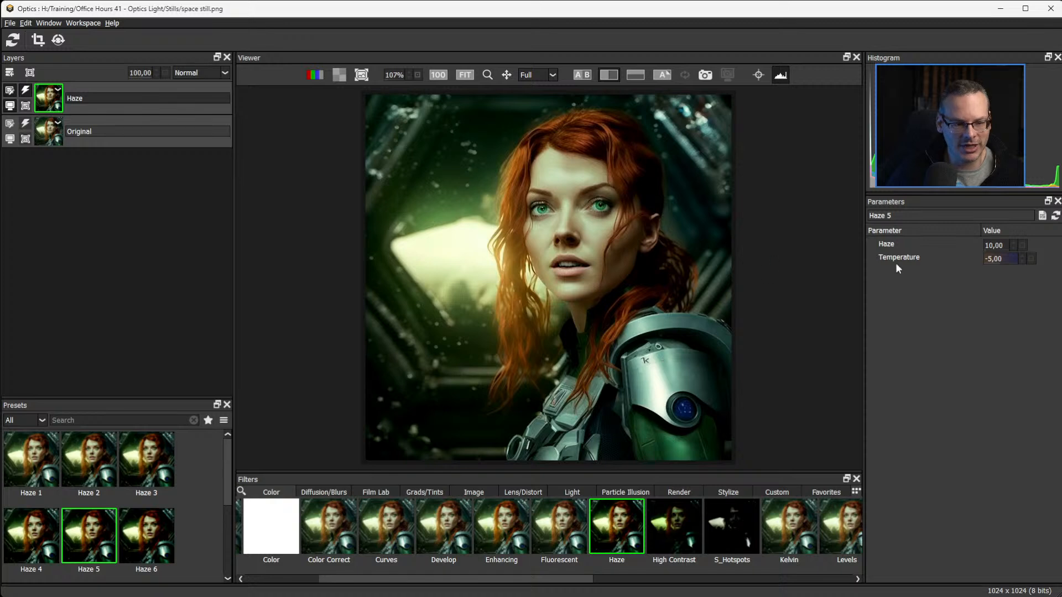
Replace the Haze filter with Fluorescent using the Fluorescent 2 preset, and add a new layer above it.
{"action": "left_click", "coordinate": [563, 542]}
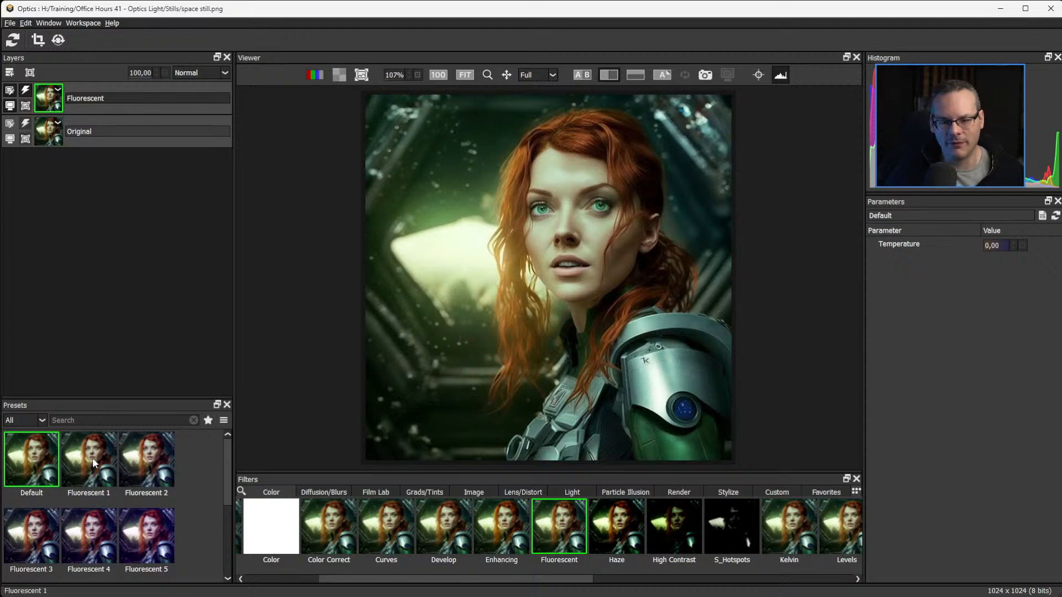
{"action": "left_click", "coordinate": [147, 459]}
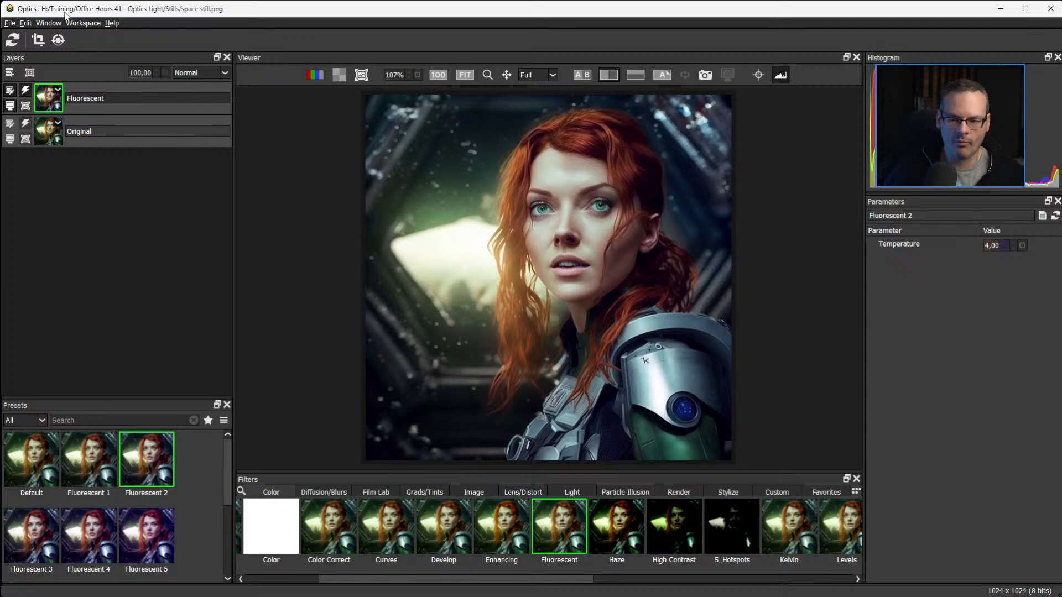
{"action": "left_click", "coordinate": [10, 73]}
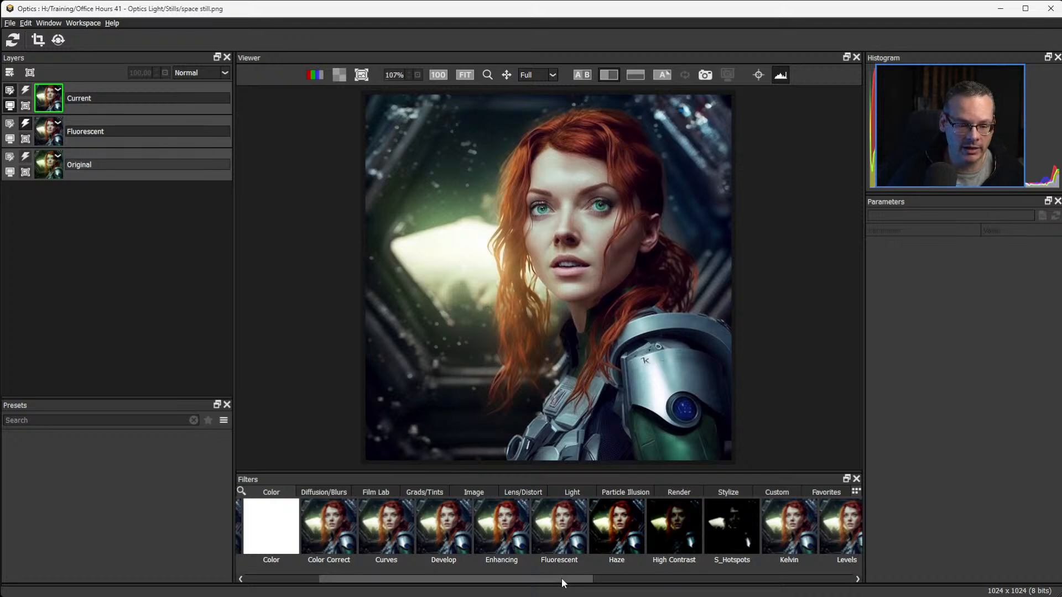
Look through the Color filters and apply the Enhancing filter to the new layer.
{"action": "left_click_drag", "start_coordinate": [566, 575], "coordinate": [818, 578]}
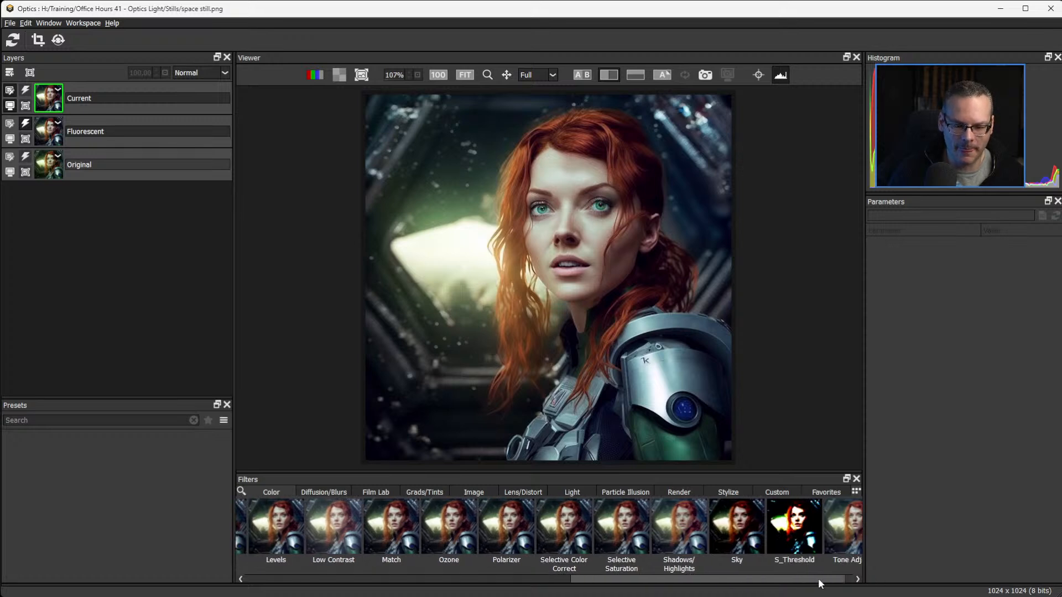
{"action": "left_click_drag", "start_coordinate": [817, 579], "coordinate": [323, 576]}
{"action": "left_click", "coordinate": [670, 540]}
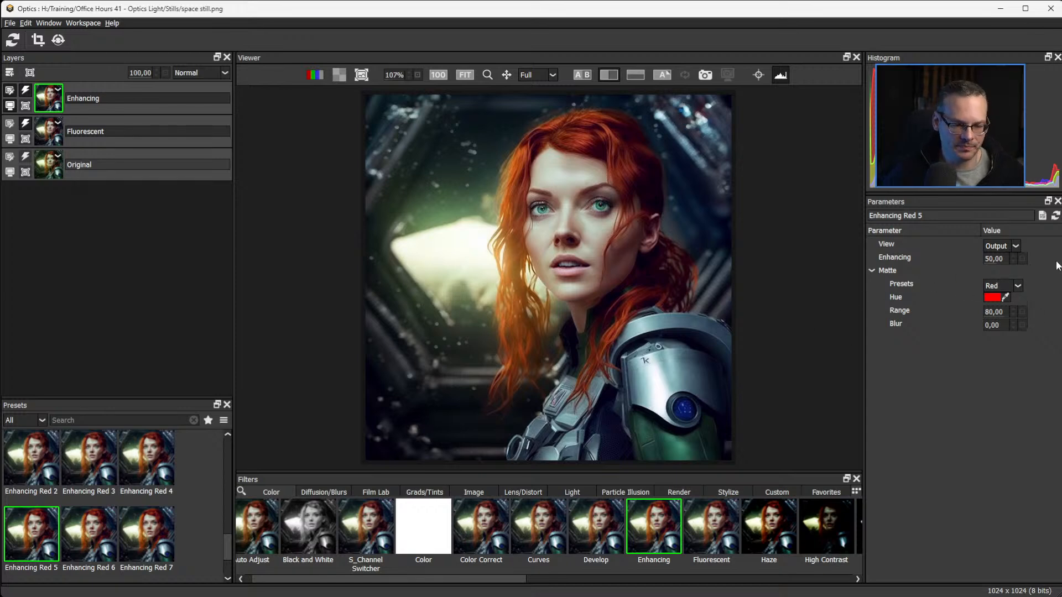
Try the Green and Blue matte presets of the Enhancing filter.
{"action": "left_click", "coordinate": [1018, 285]}
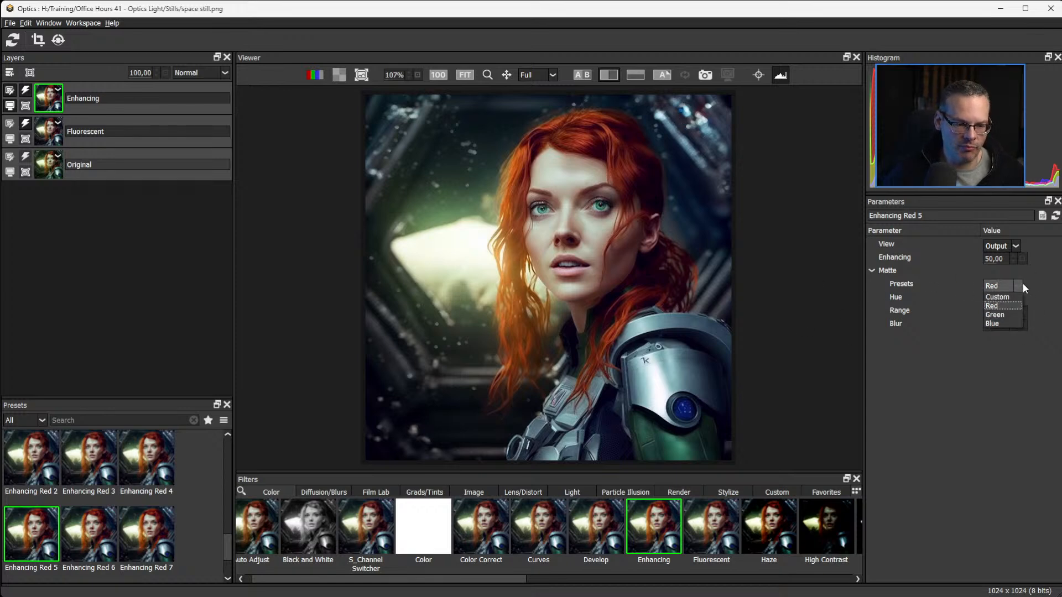
{"action": "left_click", "coordinate": [1003, 315]}
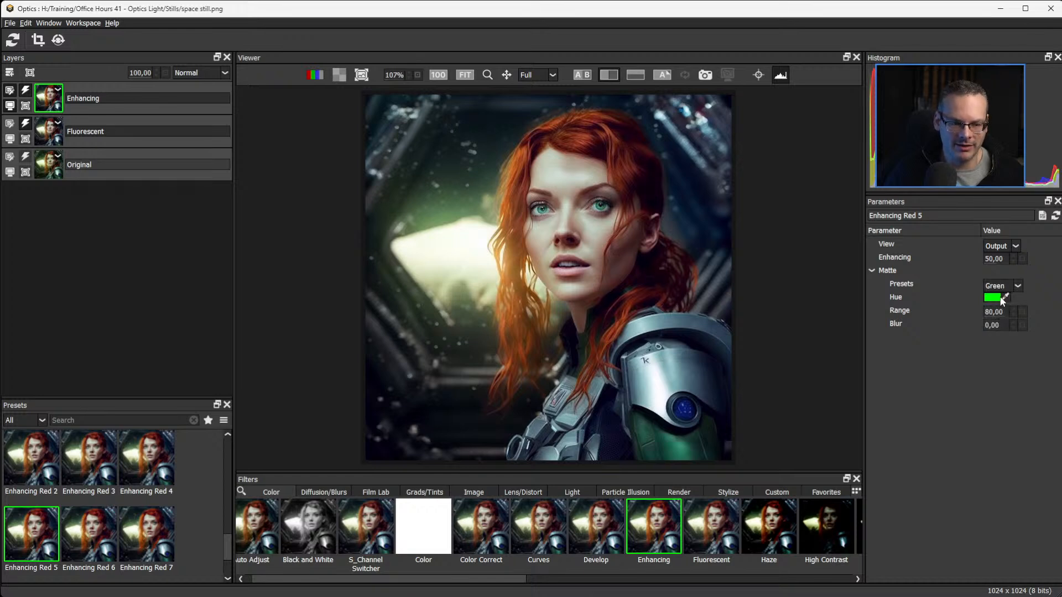
{"action": "left_click", "coordinate": [1007, 286]}
{"action": "left_click", "coordinate": [1007, 323]}
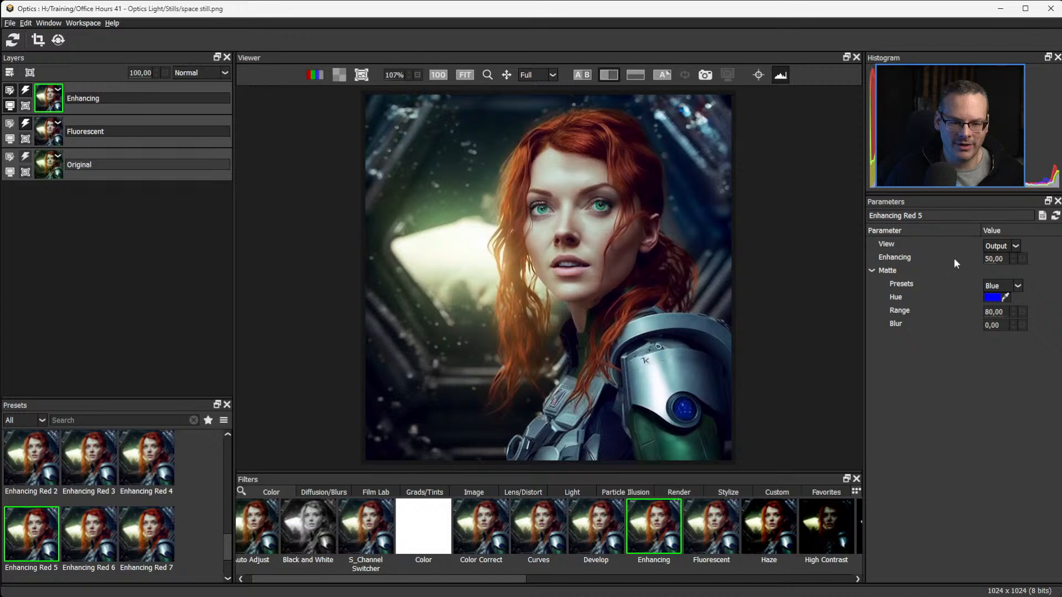
Set Enhancing to 100 and sample the matte hue from the woman's red hair.
{"action": "left_click_drag", "start_coordinate": [997, 256], "coordinate": [1059, 260]}
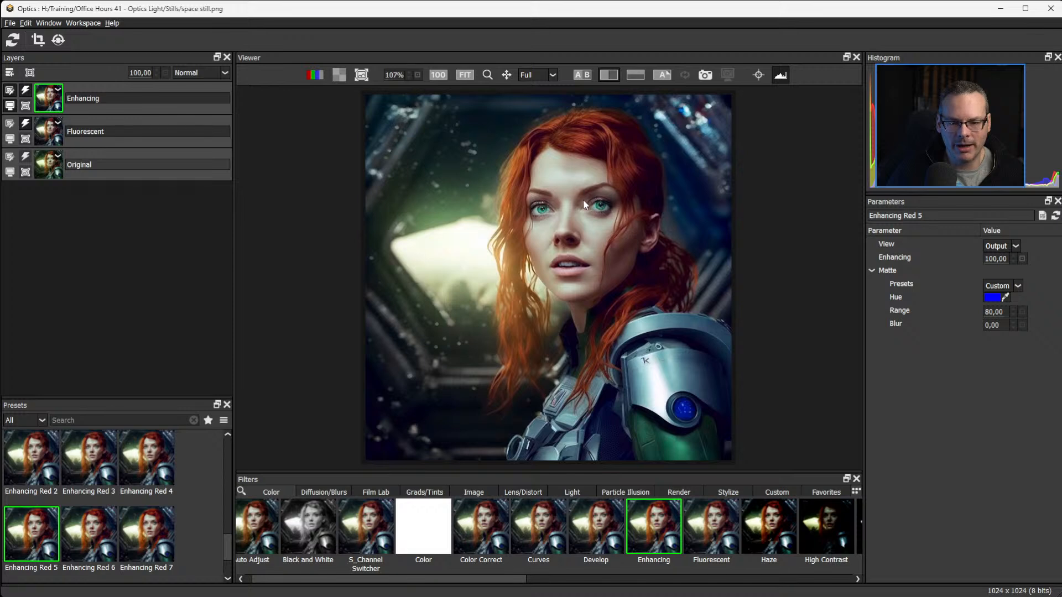
{"action": "left_click", "coordinate": [1005, 297]}
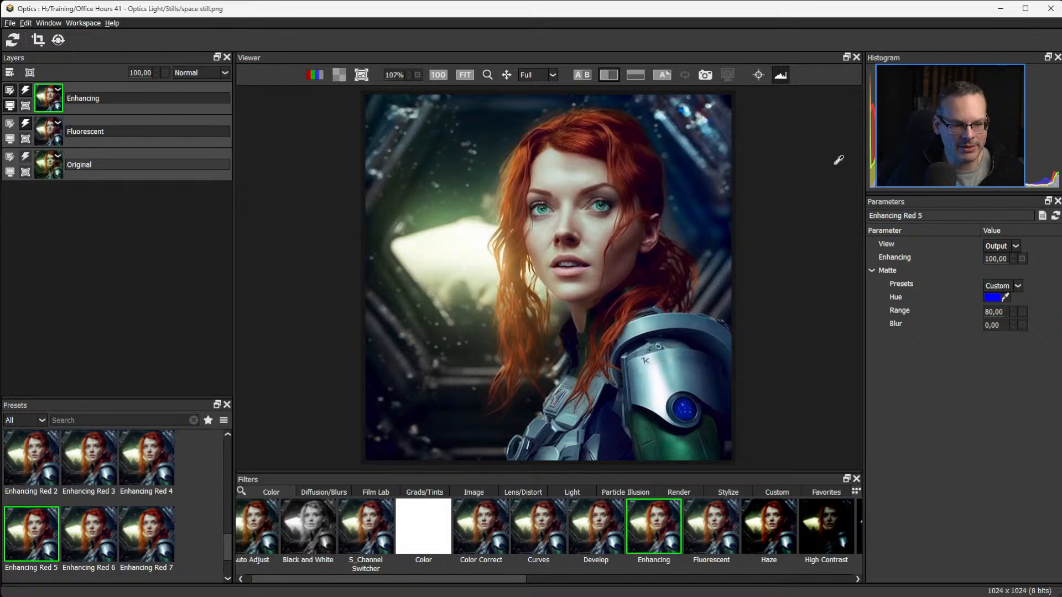
{"action": "left_click", "coordinate": [592, 134]}
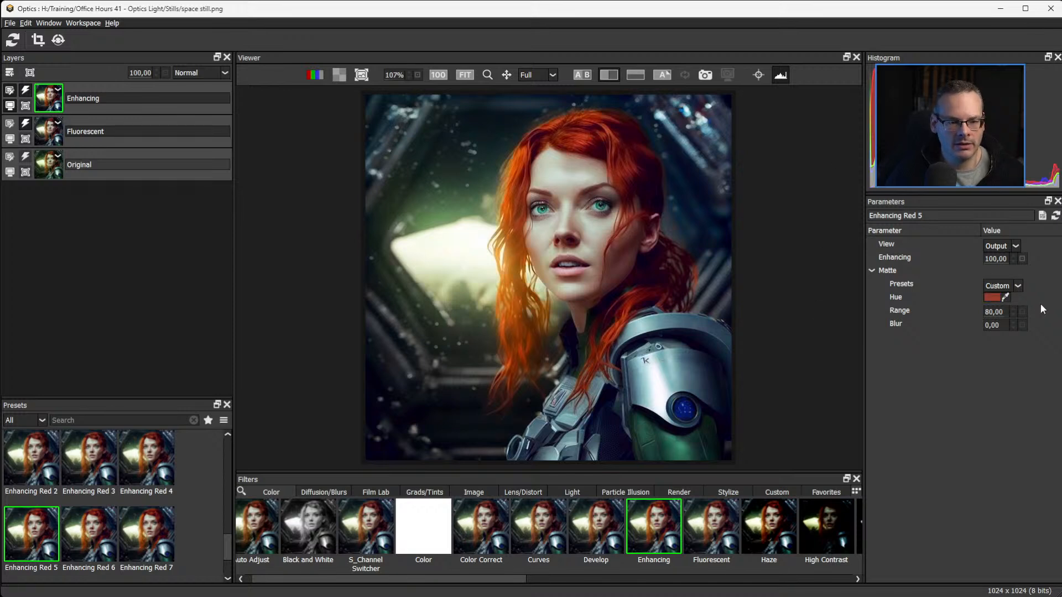
{"action": "left_click", "coordinate": [1022, 259]}
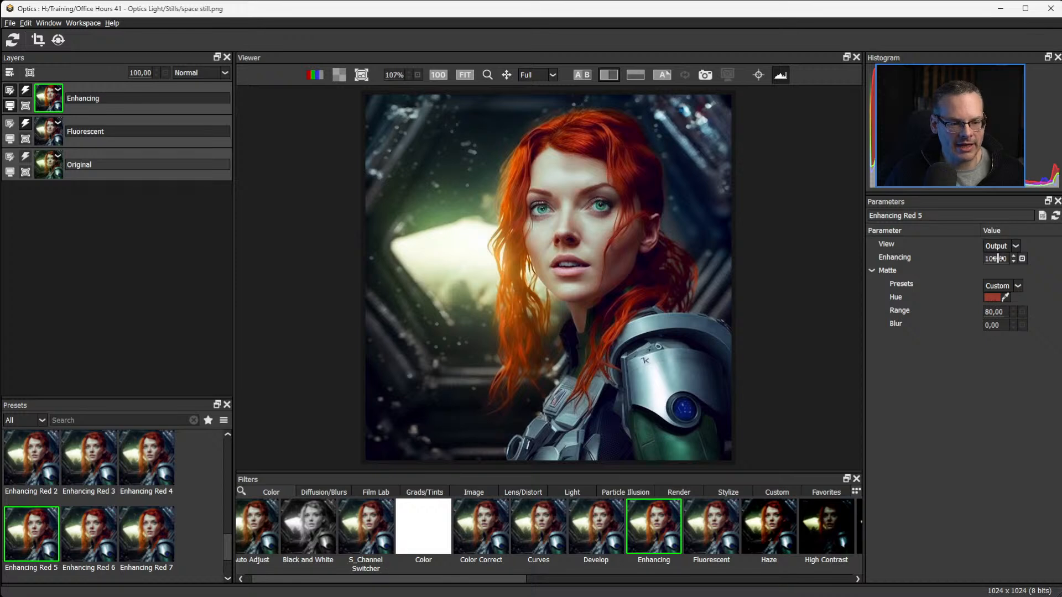
Set the Enhancing amount to 23 and add a new layer above the Enhancing layer.
{"action": "left_click_drag", "start_coordinate": [946, 262], "coordinate": [993, 259]}
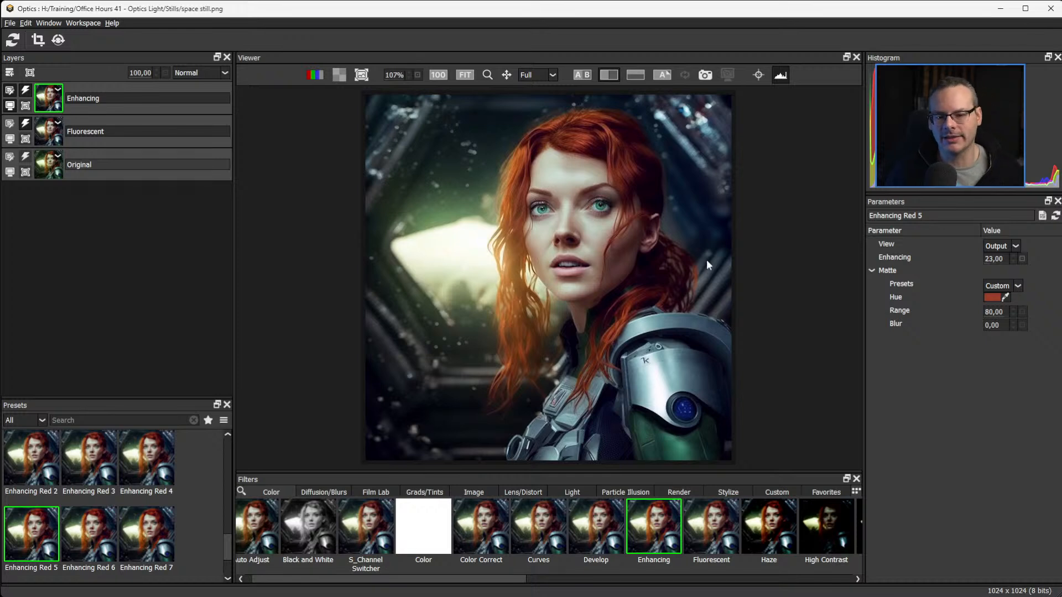
{"action": "left_click", "coordinate": [10, 72]}
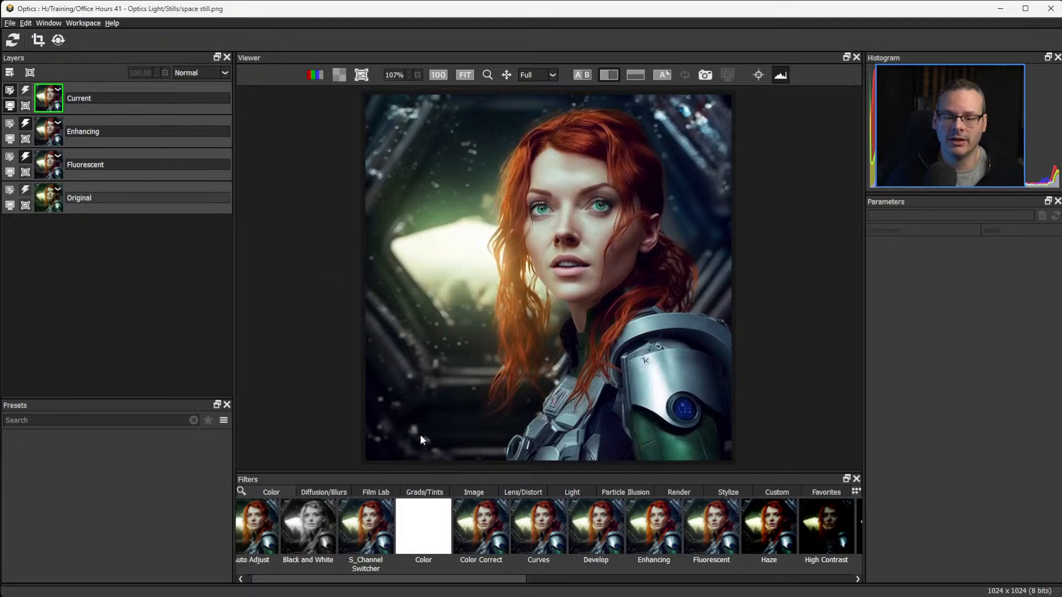
Try the Light filter's Shutters 10 gobo on the new layer with its blend set to Screen.
{"action": "scroll", "coordinate": [372, 574], "scroll_direction": "up", "scroll_amount": 1}
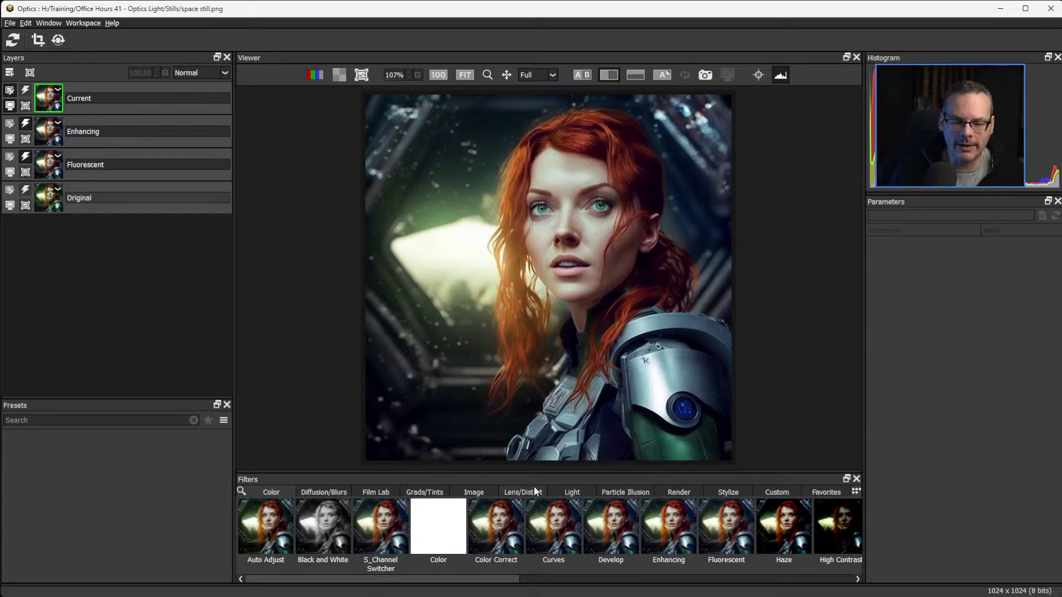
{"action": "left_click", "coordinate": [572, 493]}
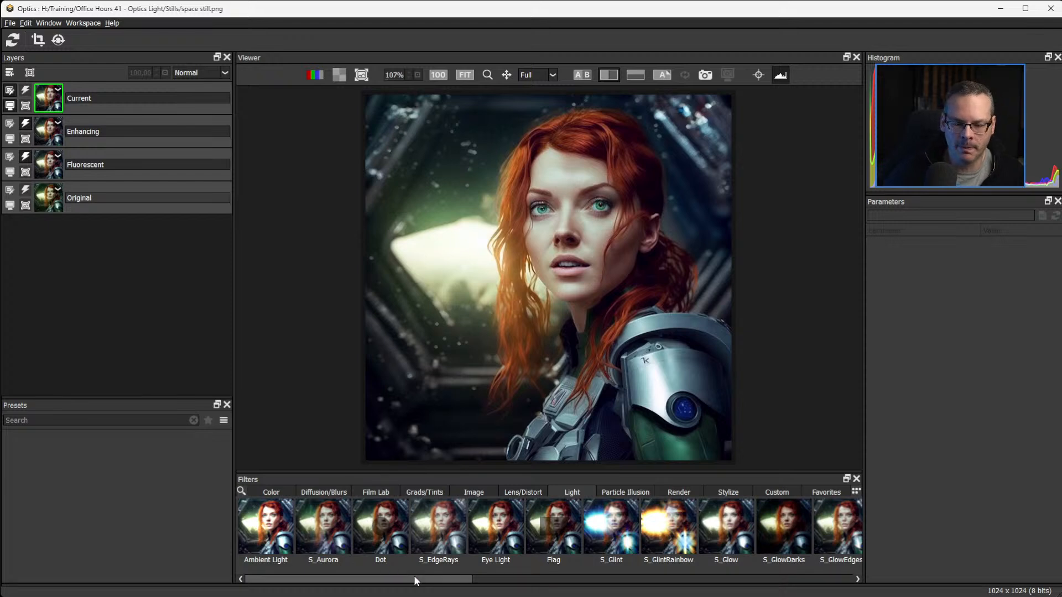
{"action": "left_click_drag", "start_coordinate": [414, 577], "coordinate": [662, 579]}
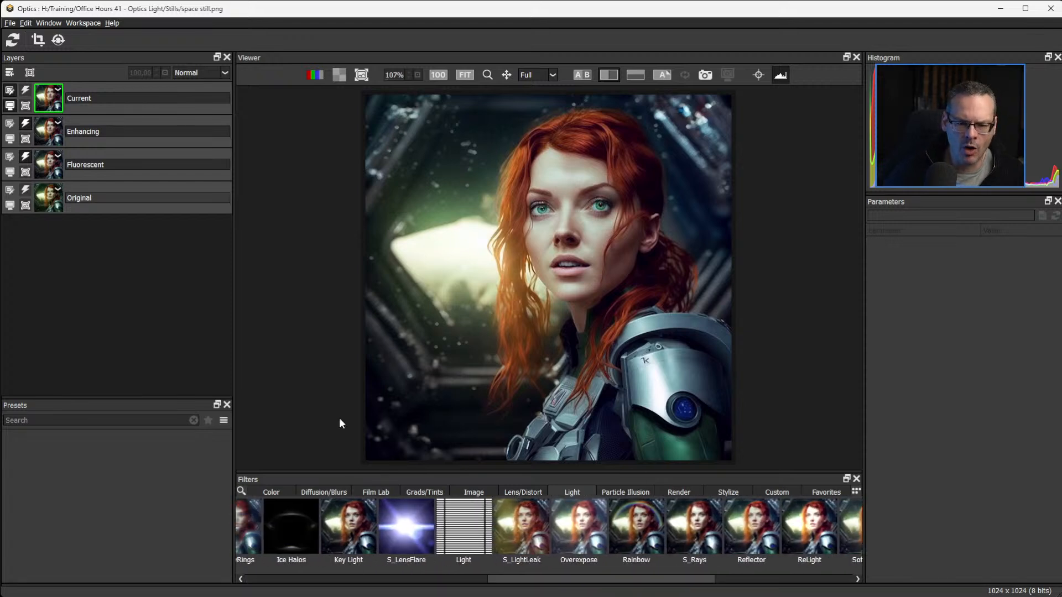
{"action": "left_click", "coordinate": [479, 529]}
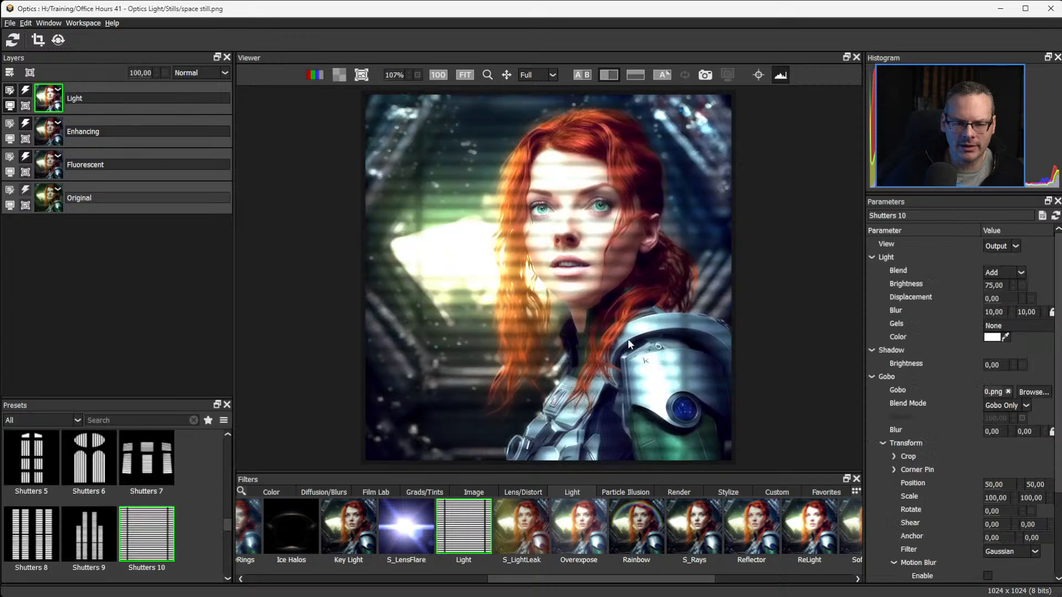
{"action": "left_click", "coordinate": [1010, 269]}
{"action": "left_click", "coordinate": [996, 306]}
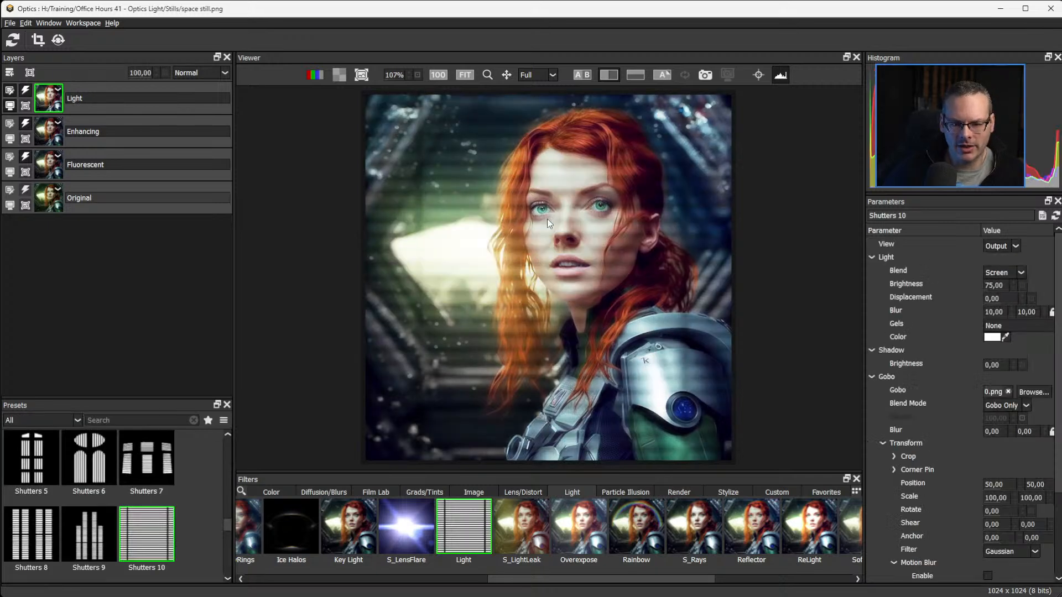
Replace the Light filter with the Diffusion filter from the Diffusion/Blurs group.
{"action": "left_click_drag", "start_coordinate": [517, 580], "coordinate": [176, 576]}
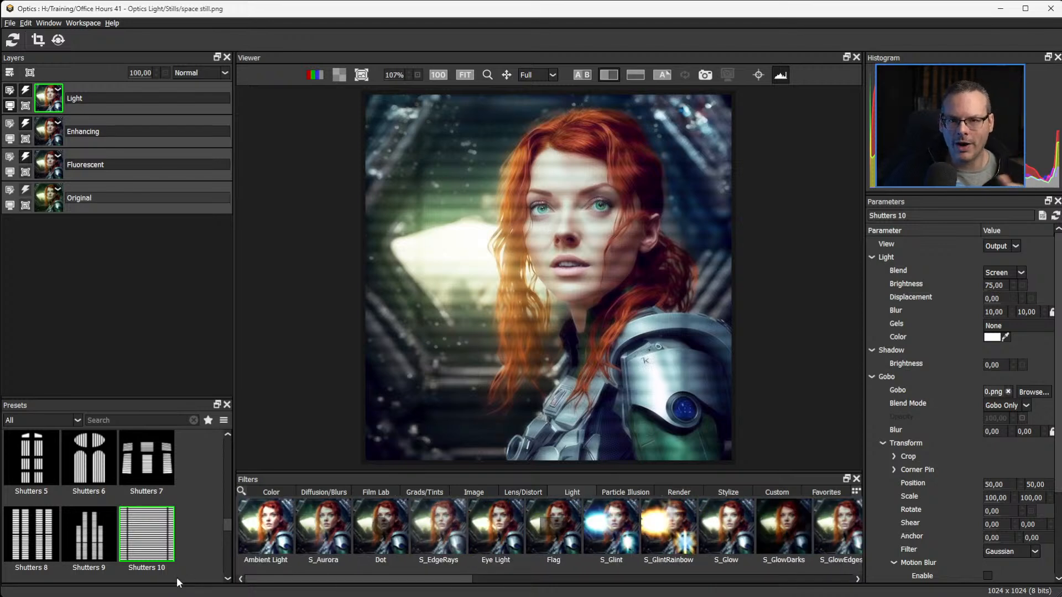
{"action": "left_click", "coordinate": [330, 491]}
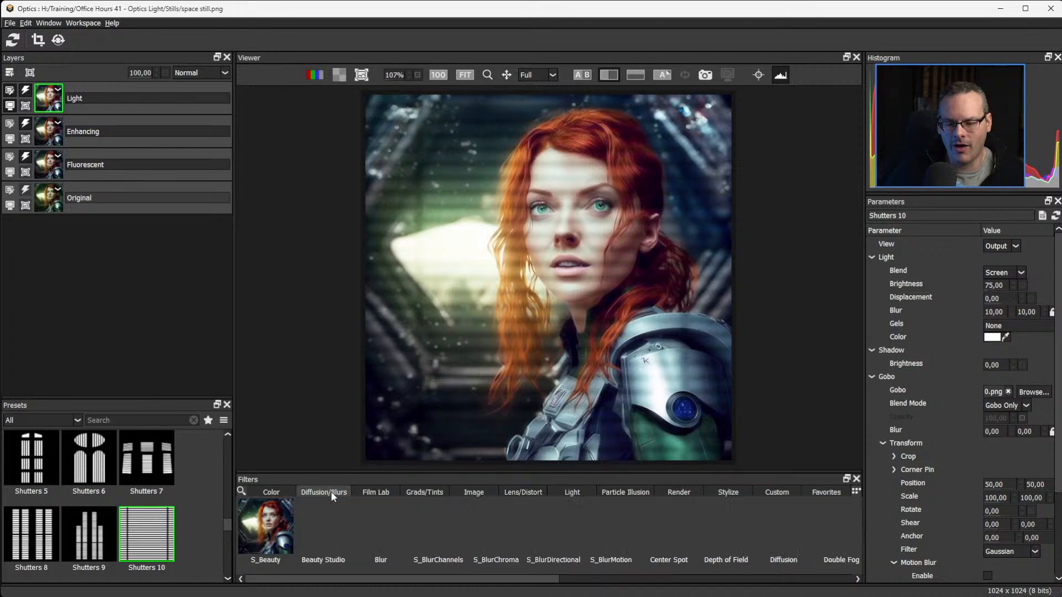
{"action": "left_click_drag", "start_coordinate": [360, 579], "coordinate": [479, 578]}
{"action": "left_click", "coordinate": [542, 529]}
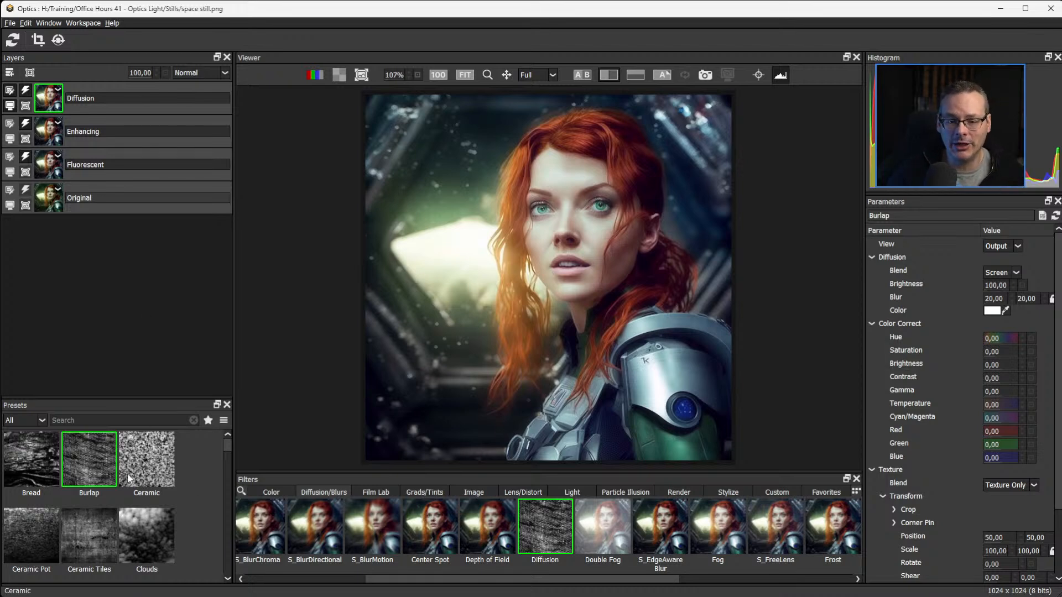
Try the Diffusion texture presets, including Ceramic, Ceramic Pot, Bread, Ceramic Tiles and Clouds, on the portrait.
{"action": "left_click", "coordinate": [145, 467]}
{"action": "left_click", "coordinate": [83, 546]}
{"action": "left_click", "coordinate": [52, 517]}
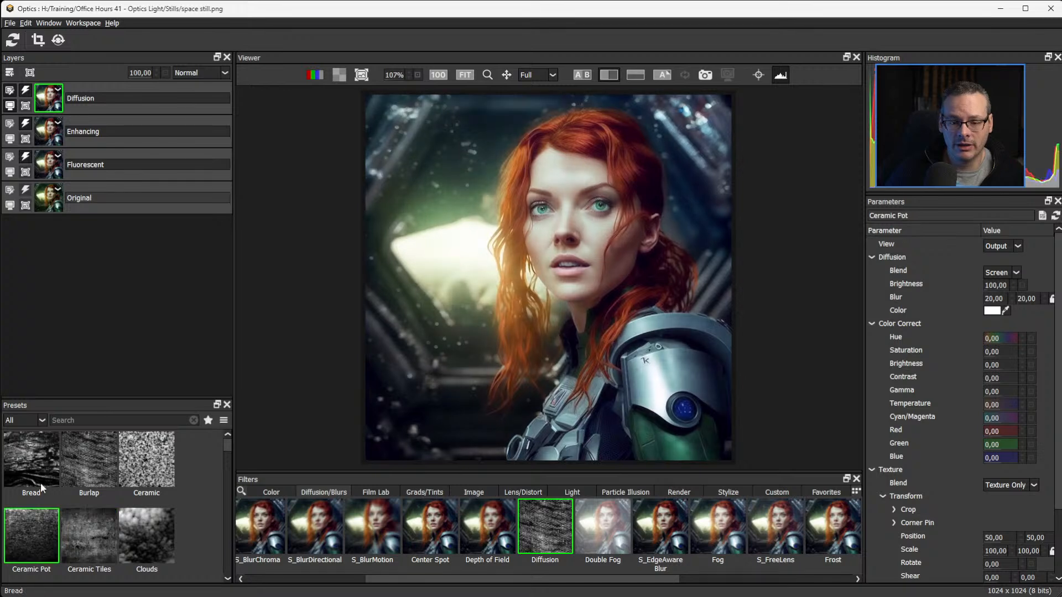
{"action": "left_click", "coordinate": [41, 483]}
{"action": "left_click", "coordinate": [105, 523]}
{"action": "left_click", "coordinate": [135, 542]}
{"action": "left_click", "coordinate": [151, 459]}
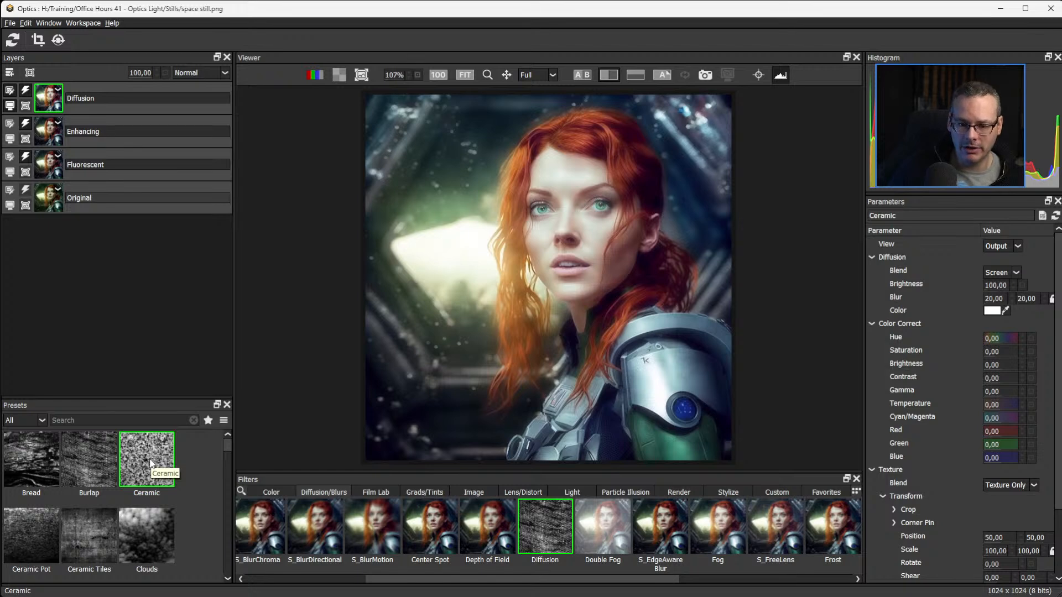
{"action": "left_click", "coordinate": [86, 532]}
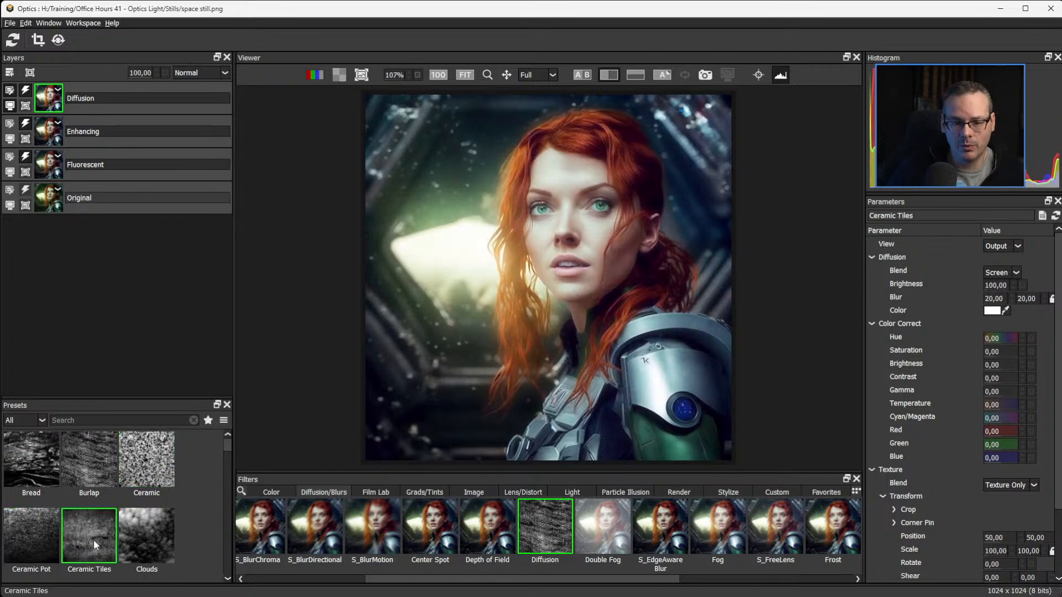
{"action": "left_click", "coordinate": [157, 540]}
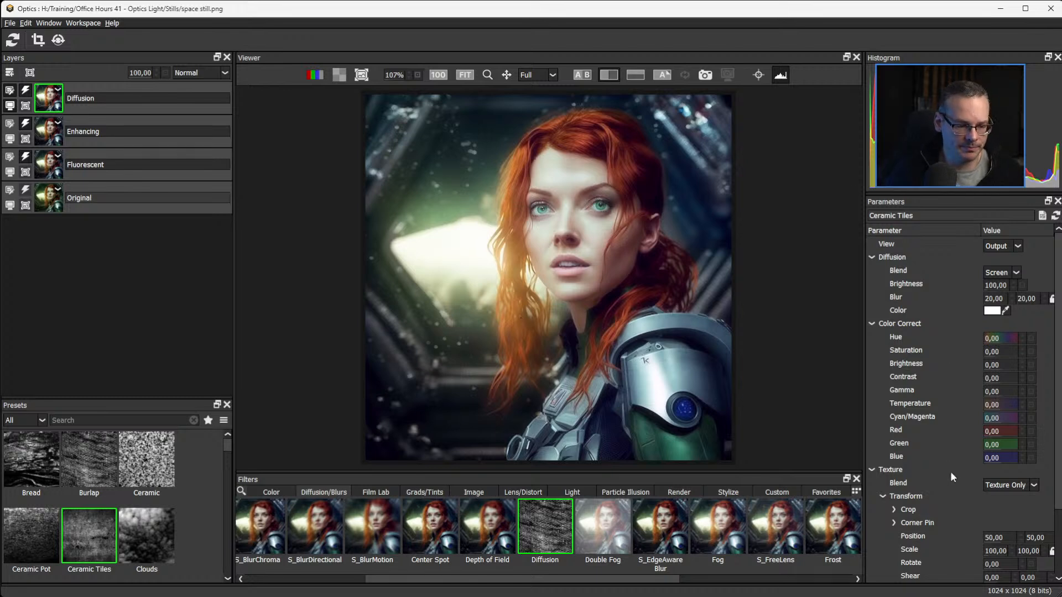
Switch the Diffusion view to Texture and preview the glass and material presets, such as Glass Crinkled and Material Pattern 3.
{"action": "left_click", "coordinate": [1017, 246]}
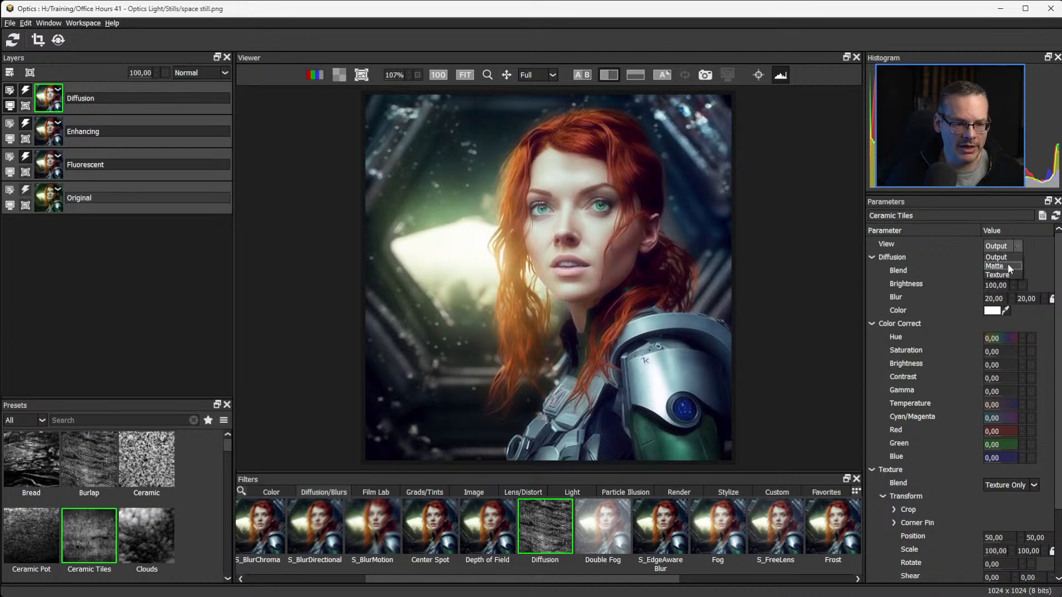
{"action": "left_click", "coordinate": [1002, 275]}
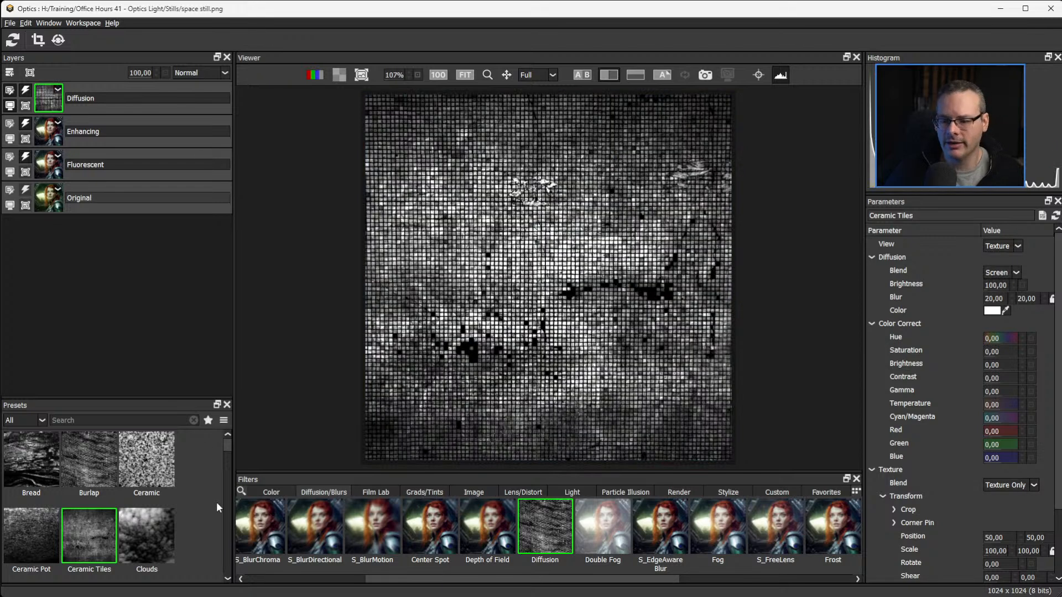
{"action": "scroll", "coordinate": [225, 448], "scroll_direction": "down", "scroll_amount": 3}
{"action": "left_click", "coordinate": [97, 480]}
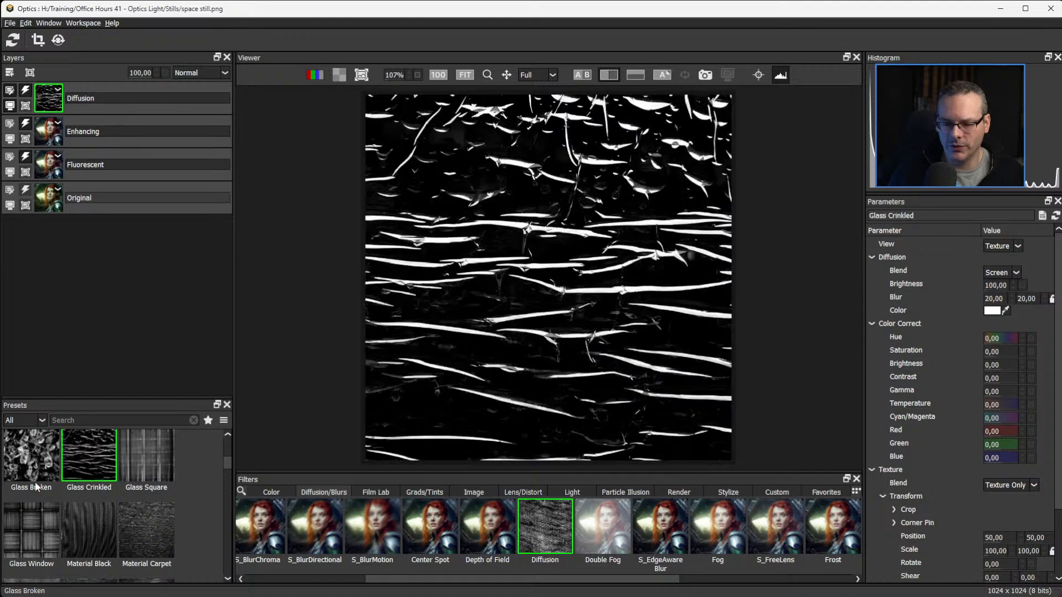
{"action": "left_click", "coordinate": [96, 525]}
{"action": "left_click", "coordinate": [143, 531]}
{"action": "key", "text": "Down"}
{"action": "key", "text": "Down"}
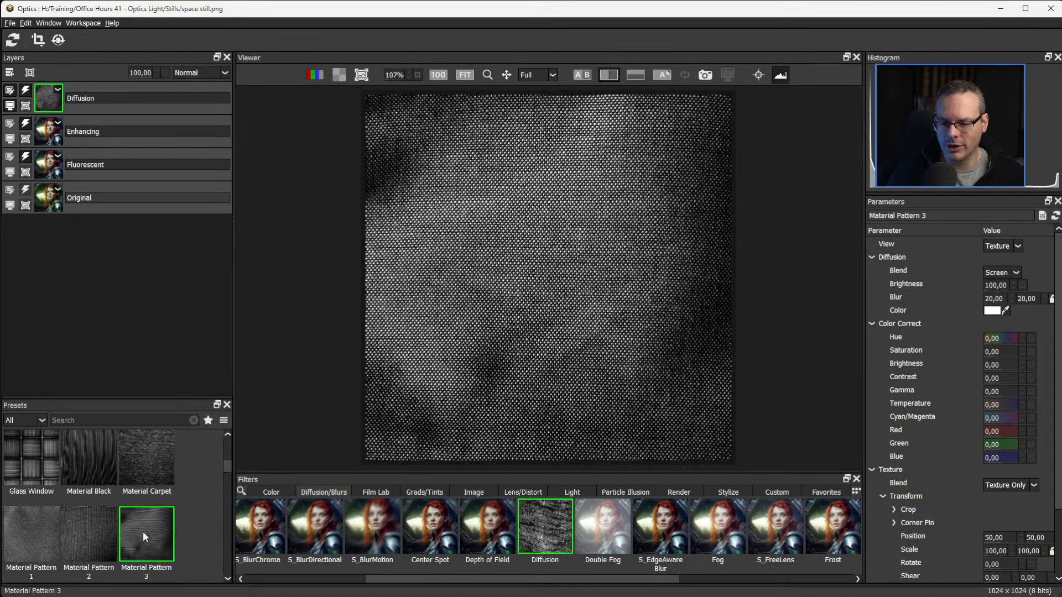
Browse the remaining metal, pattern and plastic texture presets, apply Plastic Dirty, and return the view to Output.
{"action": "key", "text": "Left"}
{"action": "key", "text": "Left"}
{"action": "key", "text": "Down"}
{"action": "key", "text": "Down"}
{"action": "key", "text": "Down"}
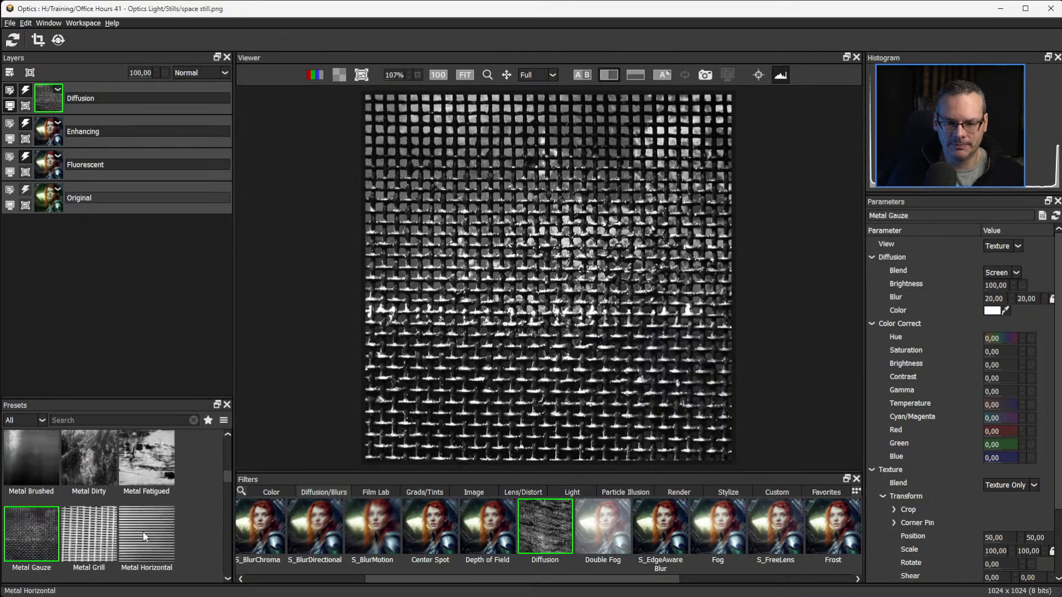
{"action": "key", "text": "Down"}
{"action": "key", "text": "Down"}
{"action": "key", "text": "Up"}
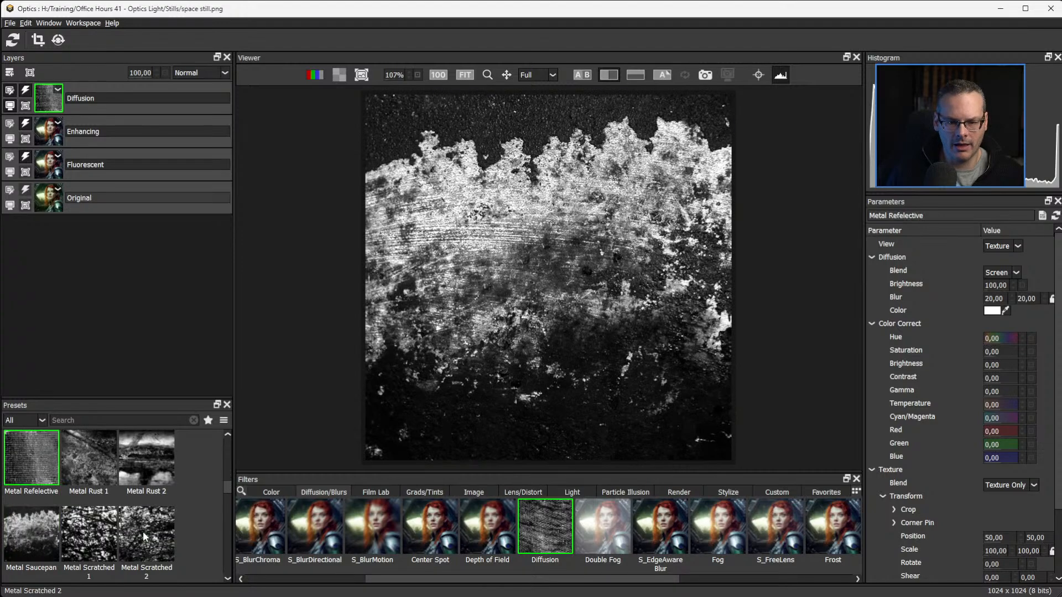
{"action": "key", "text": "Right"}
{"action": "key", "text": "Down"}
{"action": "key", "text": "Left"}
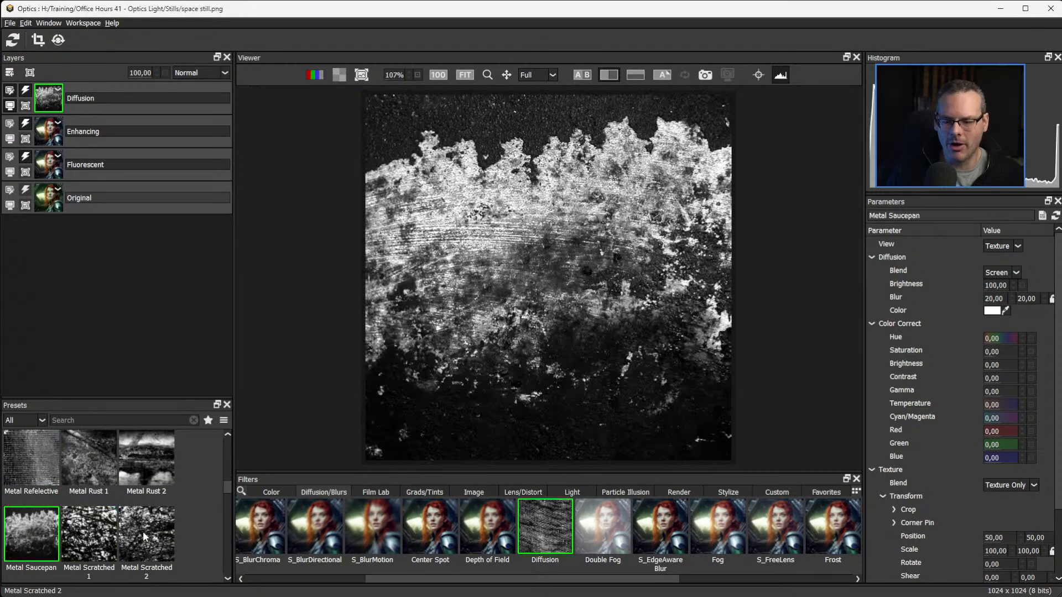
{"action": "key", "text": "Down"}
{"action": "key", "text": "Right"}
{"action": "key", "text": "Down"}
{"action": "key", "text": "Down"}
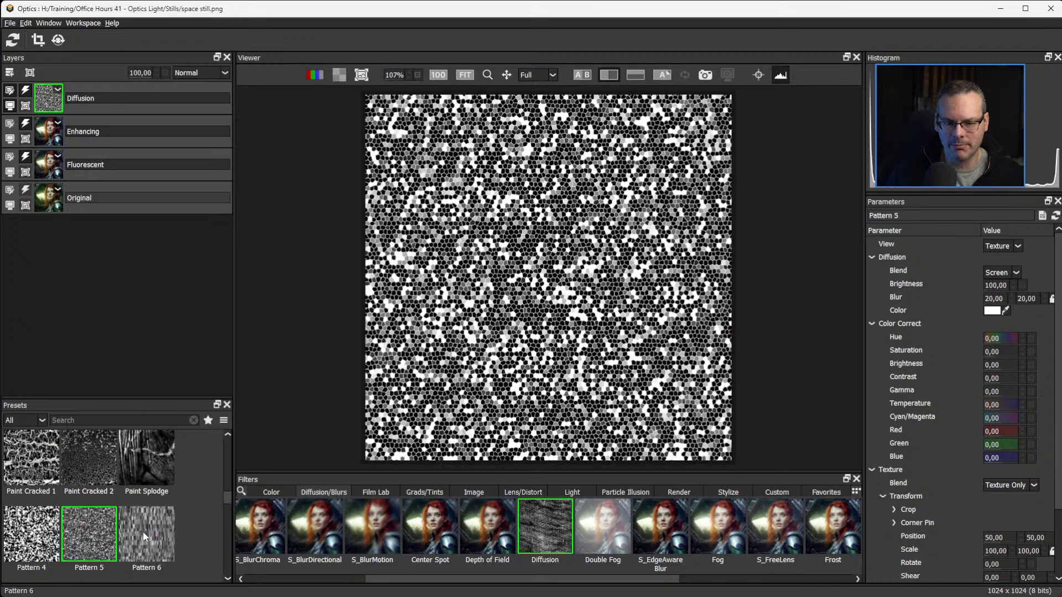
{"action": "key", "text": "Left"}
{"action": "key", "text": "Down"}
{"action": "key", "text": "Down"}
{"action": "key", "text": "Down"}
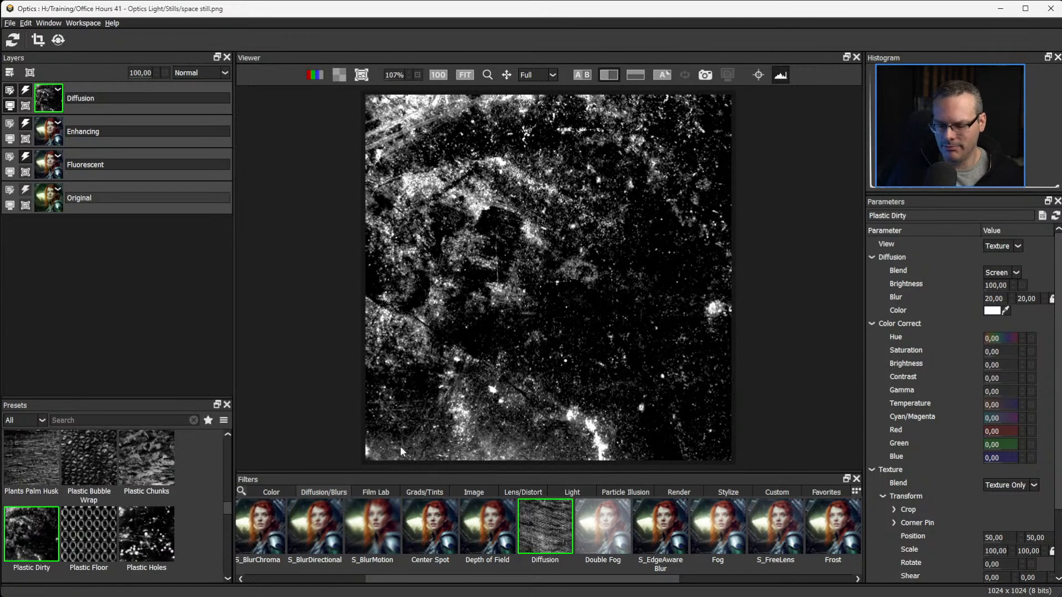
{"action": "left_click", "coordinate": [1010, 244]}
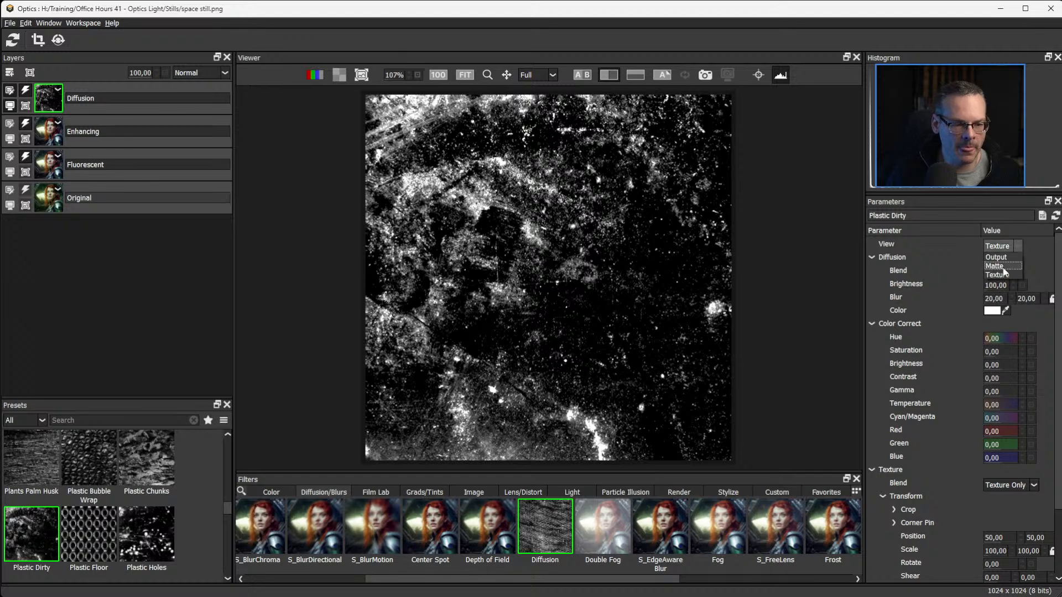
{"action": "left_click", "coordinate": [997, 257]}
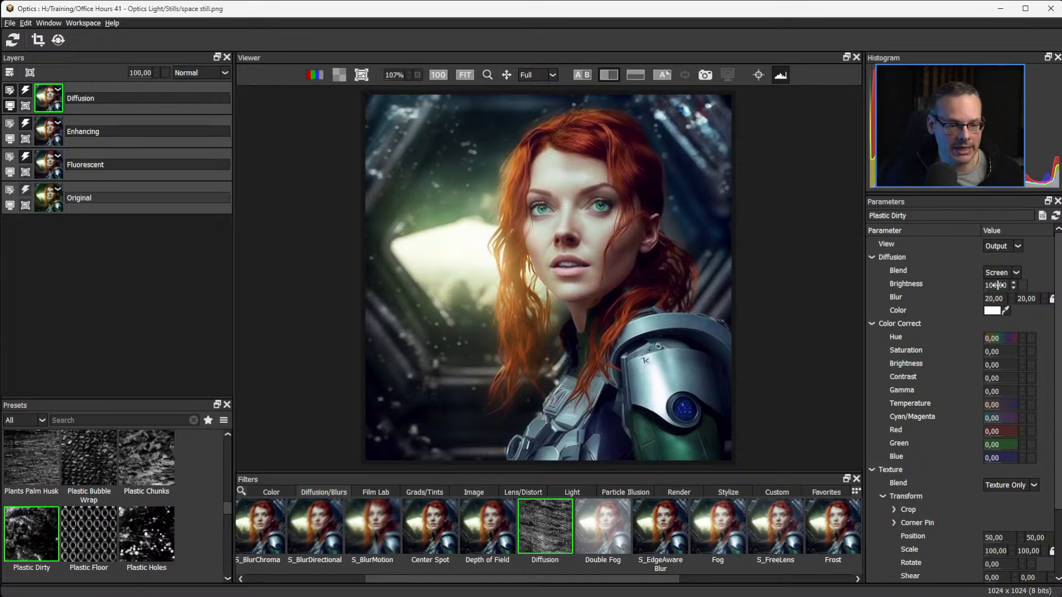
Set the Diffusion blur to 12 and its brightness to 87.
{"action": "left_click_drag", "start_coordinate": [995, 299], "coordinate": [882, 307]}
{"action": "left_click_drag", "start_coordinate": [995, 285], "coordinate": [1029, 285]}
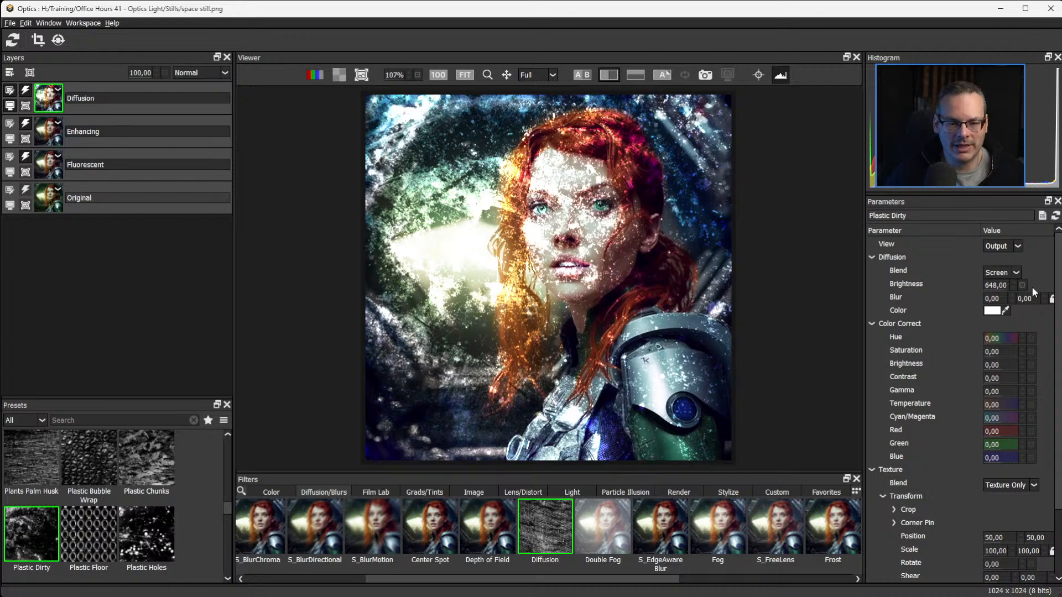
{"action": "left_click_drag", "start_coordinate": [1002, 299], "coordinate": [1008, 301]}
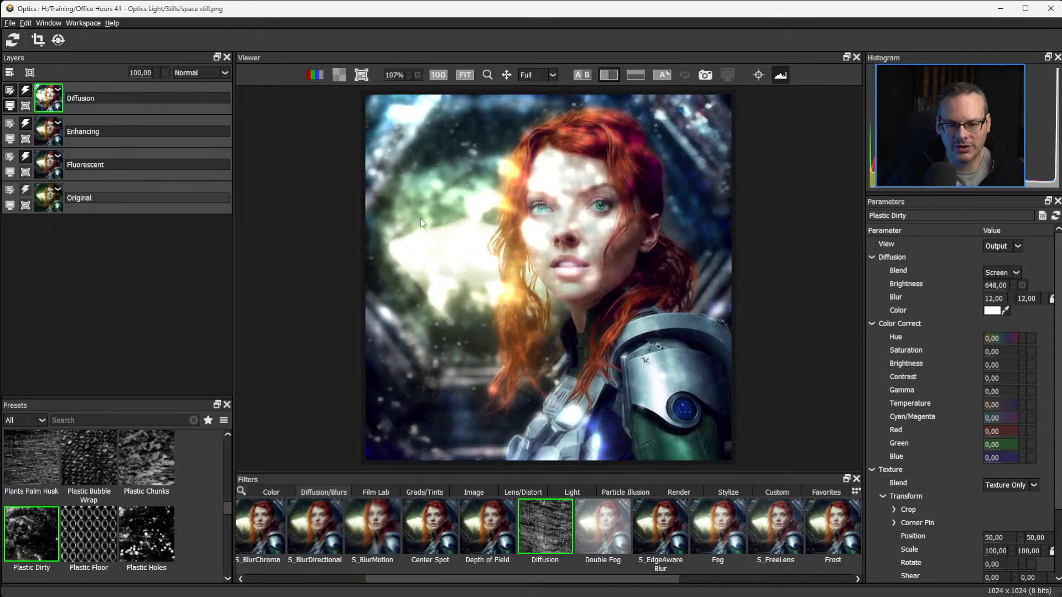
{"action": "left_click_drag", "start_coordinate": [997, 285], "coordinate": [664, 303]}
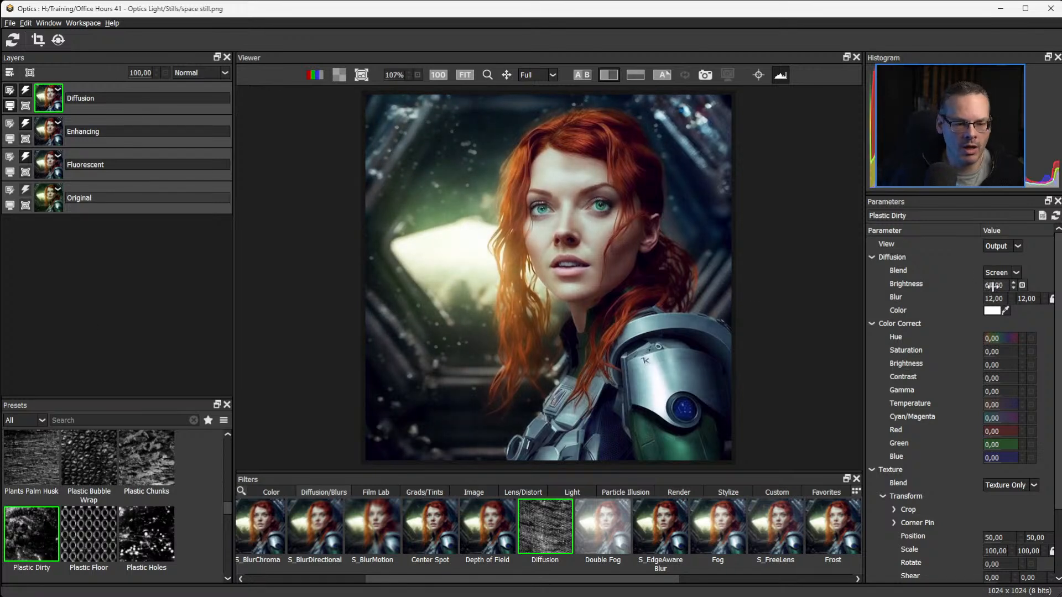
{"action": "left_click_drag", "start_coordinate": [995, 285], "coordinate": [1007, 285]}
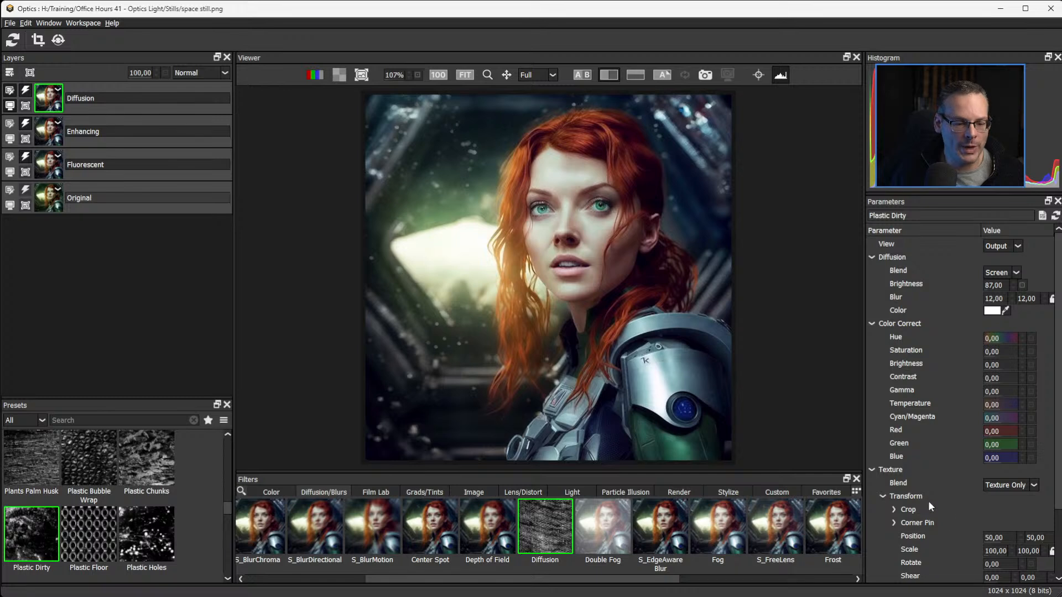
Show the on-image controls and distort the Diffusion texture, moving its upper-right corner far inward and the other three slightly outward.
{"action": "scroll", "coordinate": [984, 476], "scroll_direction": "down", "scroll_amount": 3}
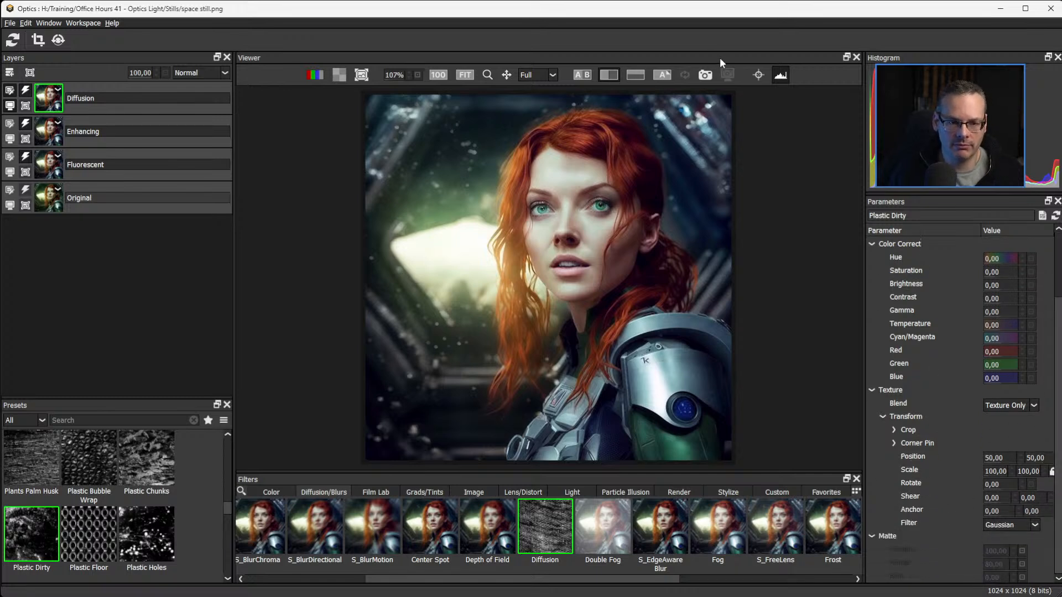
{"action": "left_click", "coordinate": [758, 75]}
{"action": "left_click_drag", "start_coordinate": [726, 99], "coordinate": [579, 79]}
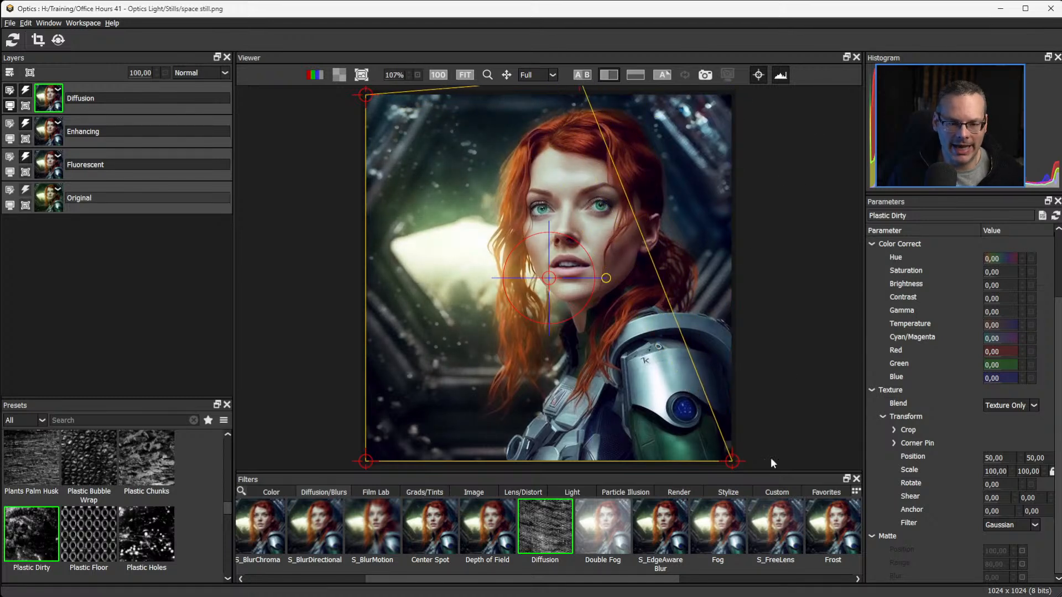
{"action": "mouse_move", "coordinate": [741, 460]}
{"action": "left_mouse_down"}
{"action": "mouse_move", "coordinate": [672, 469]}
{"action": "mouse_move", "coordinate": [700, 446]}
{"action": "mouse_move", "coordinate": [746, 473]}
{"action": "left_mouse_up"}
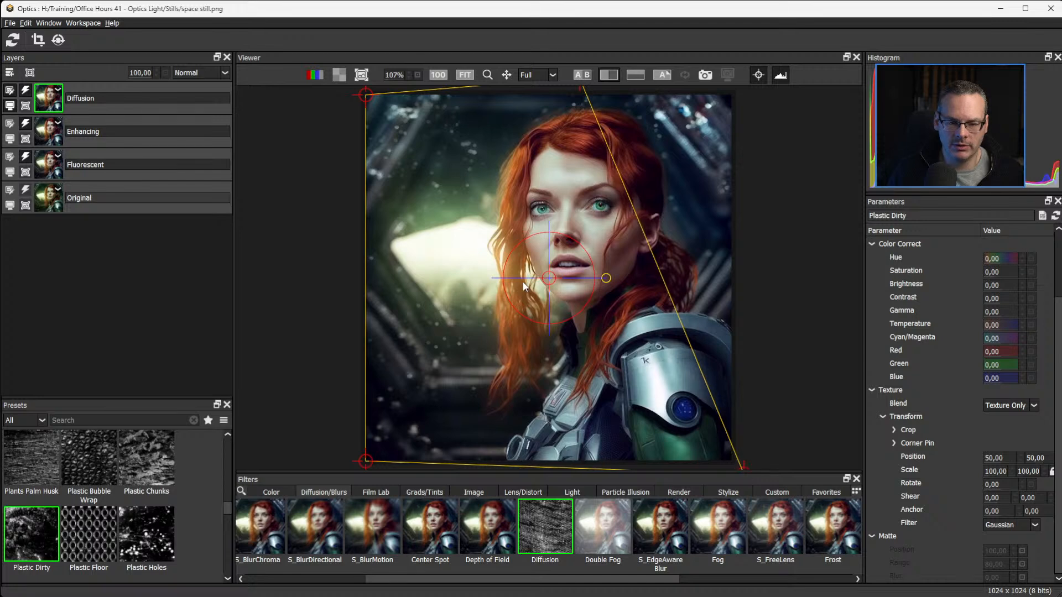
{"action": "left_click_drag", "start_coordinate": [366, 460], "coordinate": [345, 468]}
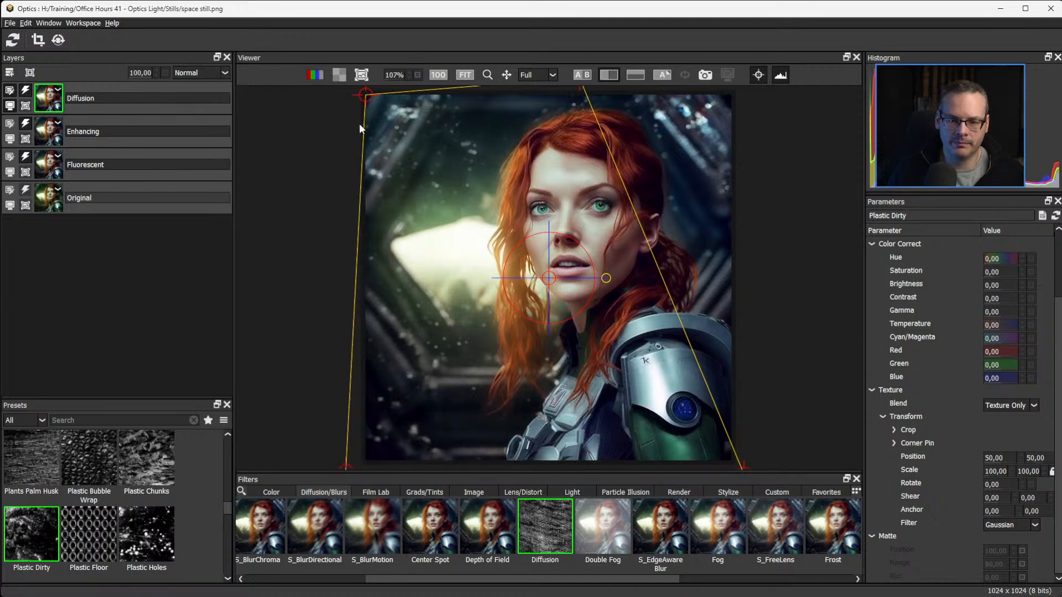
{"action": "left_click_drag", "start_coordinate": [364, 97], "coordinate": [359, 87]}
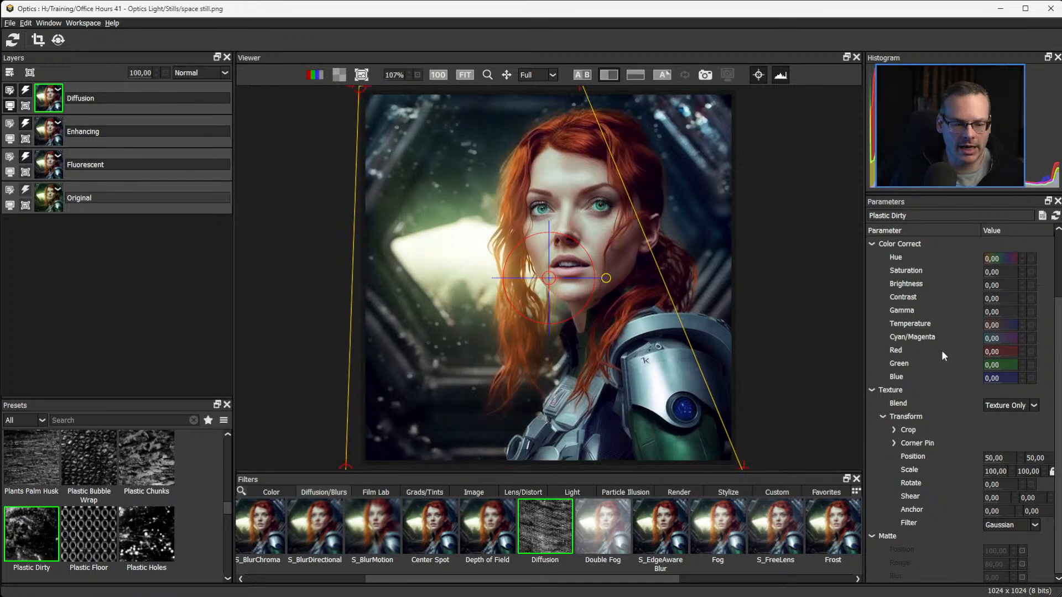
Set the Diffusion brightness to 147.
{"action": "left_click_drag", "start_coordinate": [1057, 316], "coordinate": [1058, 249]}
{"action": "left_click_drag", "start_coordinate": [997, 285], "coordinate": [1036, 287]}
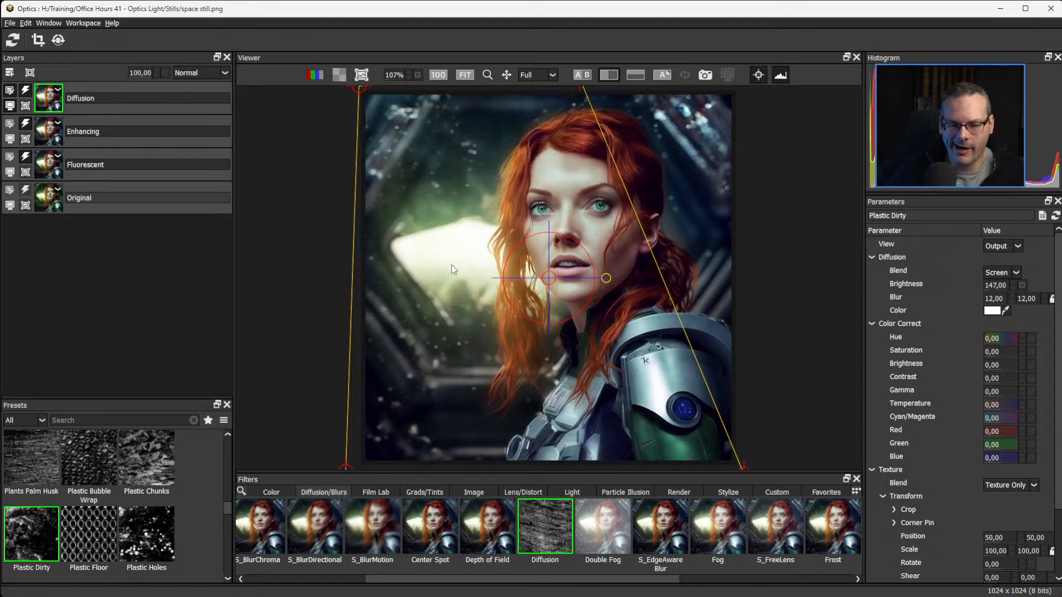
Add an EZMask to the Diffusion layer and outline the woman's head, hair and armor with foreground strokes.
{"action": "left_click", "coordinate": [33, 72]}
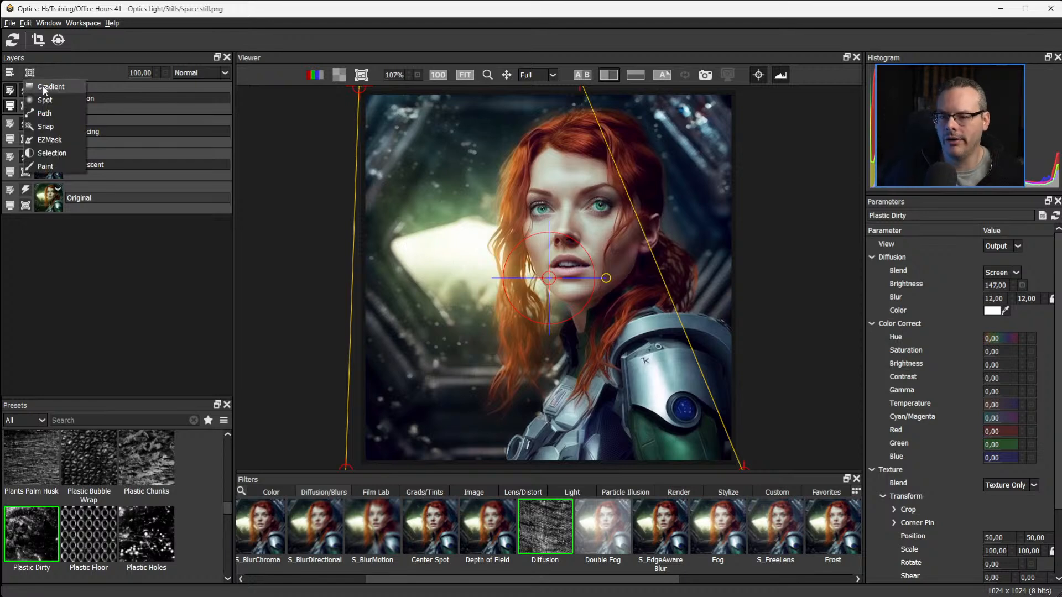
{"action": "left_click", "coordinate": [75, 140]}
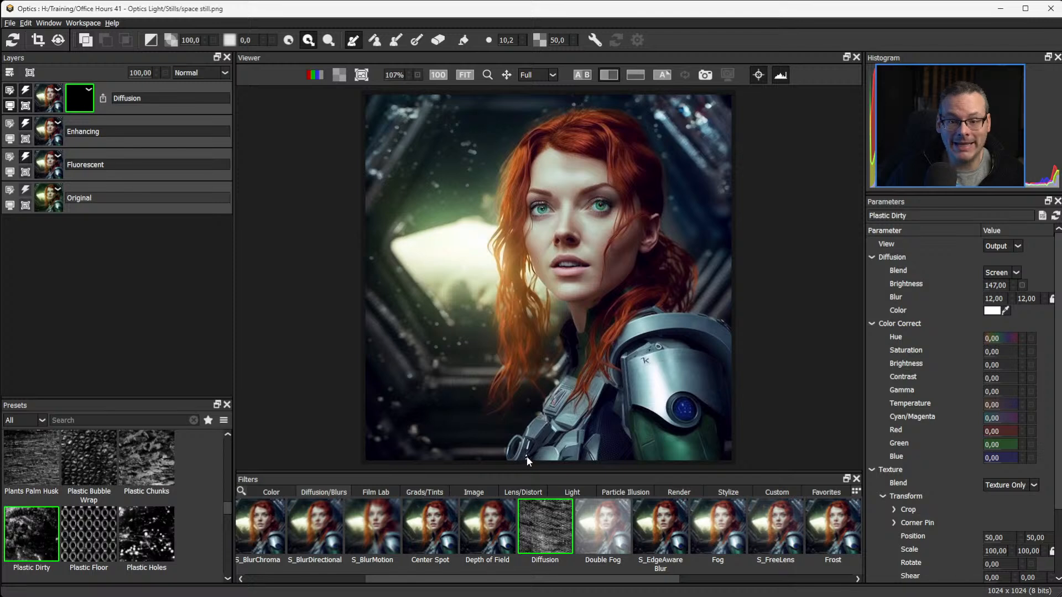
{"action": "mouse_move", "coordinate": [523, 459]}
{"action": "left_mouse_down"}
{"action": "mouse_move", "coordinate": [565, 418]}
{"action": "mouse_move", "coordinate": [574, 386]}
{"action": "left_mouse_up"}
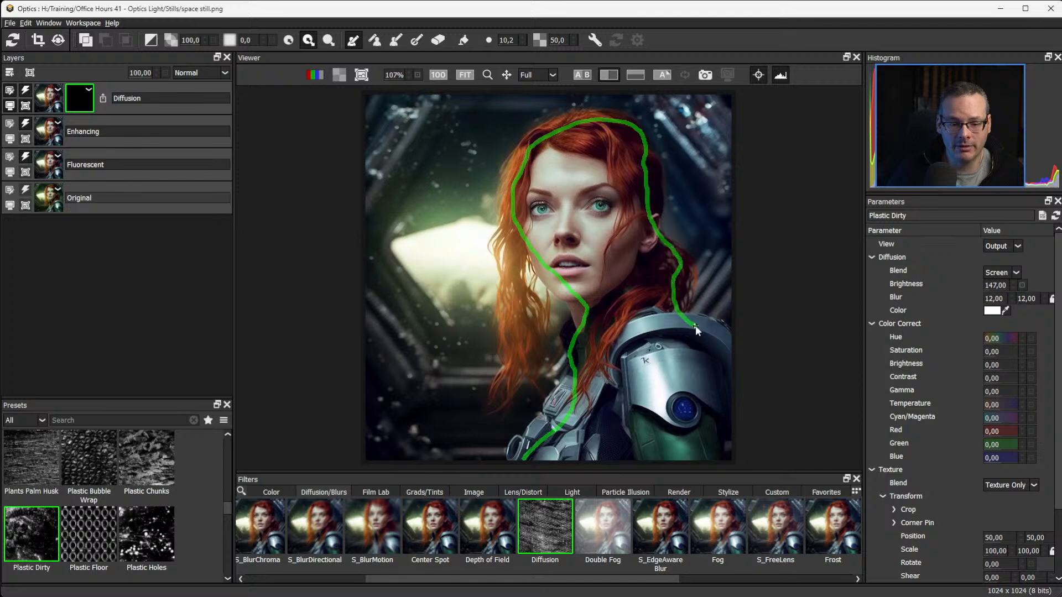
{"action": "left_click_drag", "start_coordinate": [695, 325], "coordinate": [735, 359]}
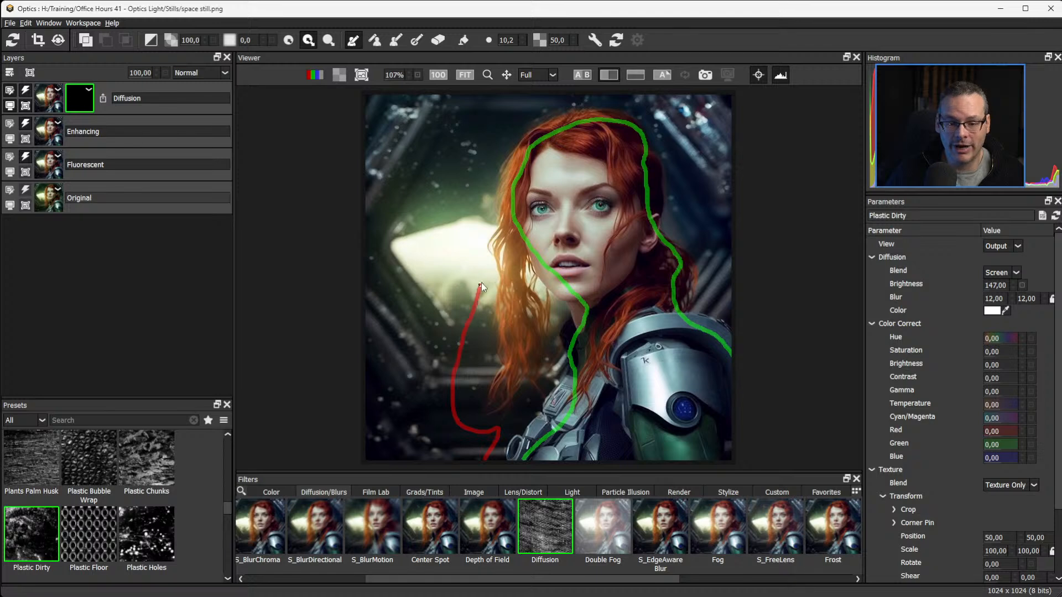
Trace a background stroke loosely around the woman and add foreground strokes along her loose hair and chest armor.
{"action": "left_click_drag", "start_coordinate": [481, 283], "coordinate": [476, 204]}
{"action": "left_click_drag", "start_coordinate": [570, 102], "coordinate": [651, 109]}
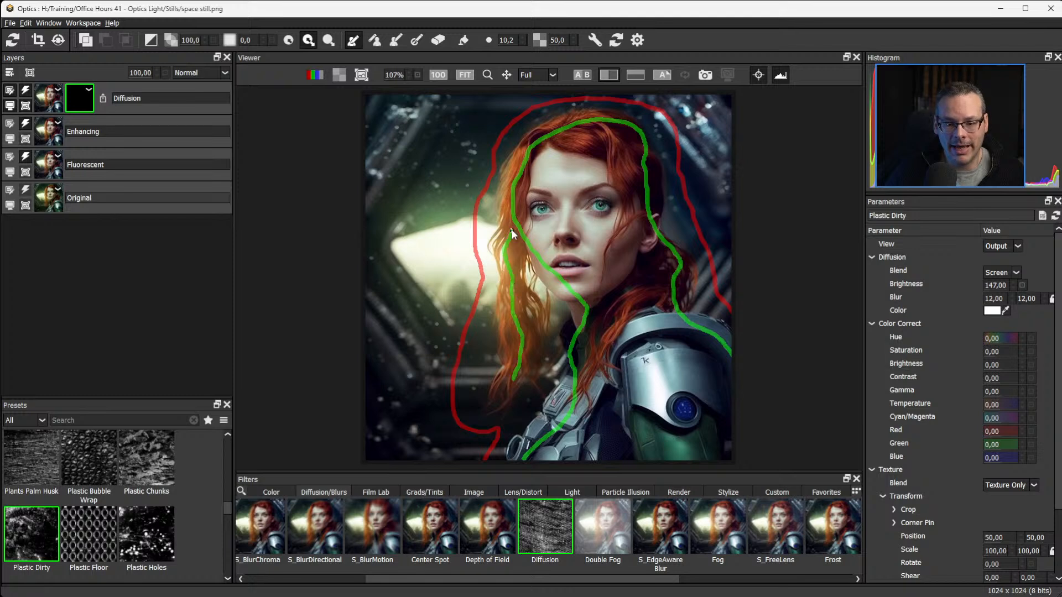
{"action": "left_click_drag", "start_coordinate": [512, 230], "coordinate": [516, 165]}
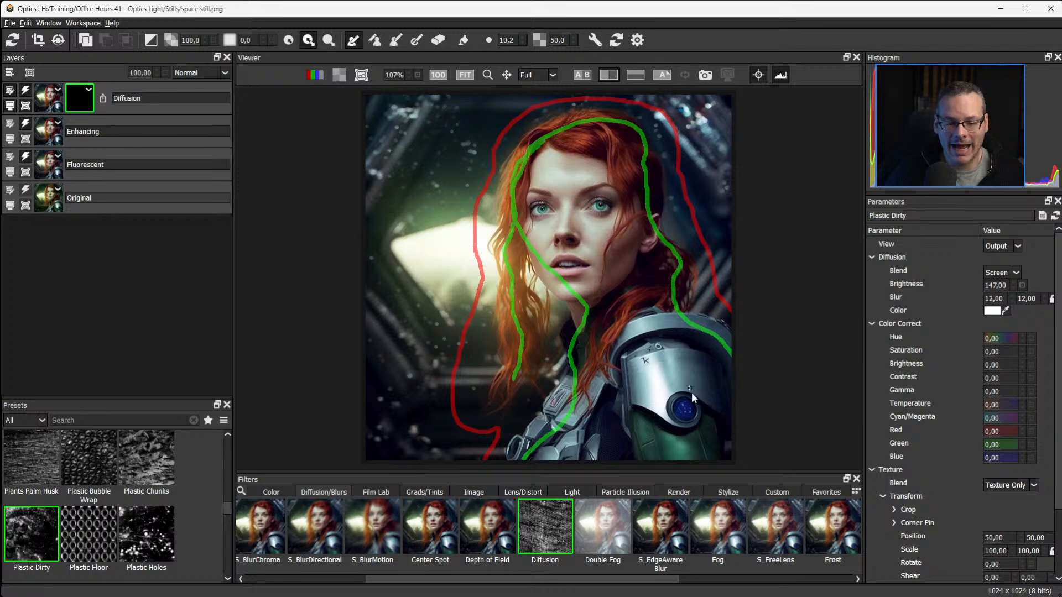
{"action": "mouse_move", "coordinate": [522, 459]}
{"action": "left_mouse_down"}
{"action": "mouse_move", "coordinate": [553, 428]}
{"action": "mouse_move", "coordinate": [524, 442]}
{"action": "mouse_move", "coordinate": [581, 394]}
{"action": "left_mouse_up"}
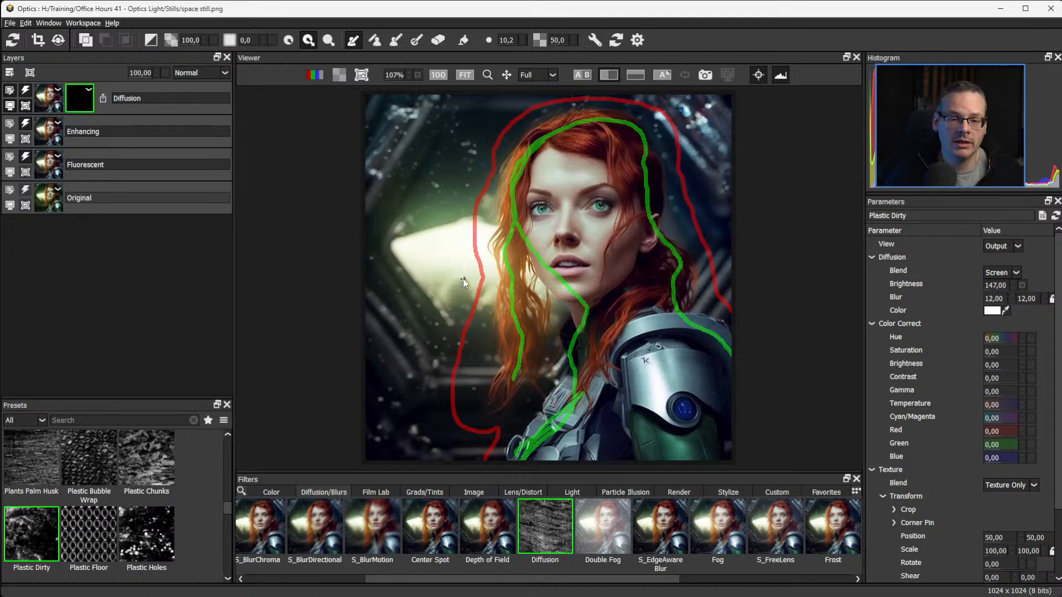
Flood-fill the outlined foreground and background regions and generate the EZMask.
{"action": "left_click", "coordinate": [463, 40]}
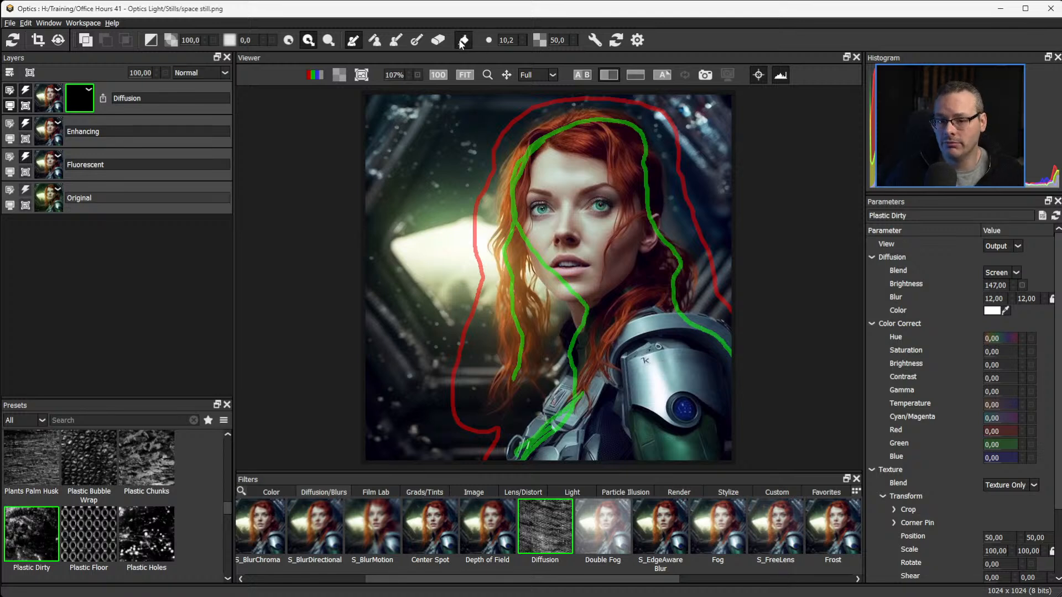
{"action": "left_click", "coordinate": [636, 449]}
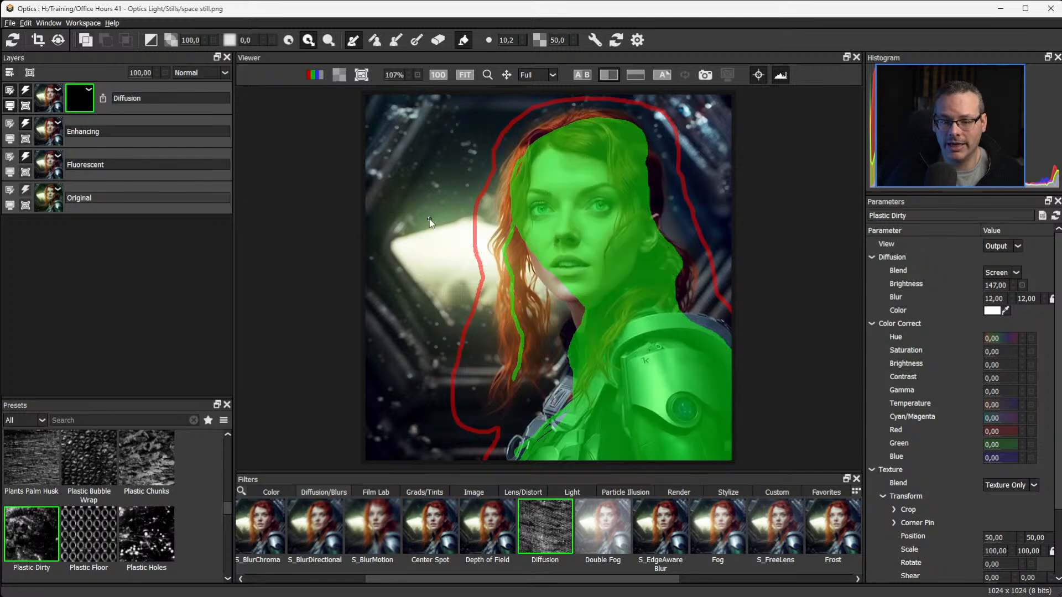
{"action": "left_click", "coordinate": [434, 234]}
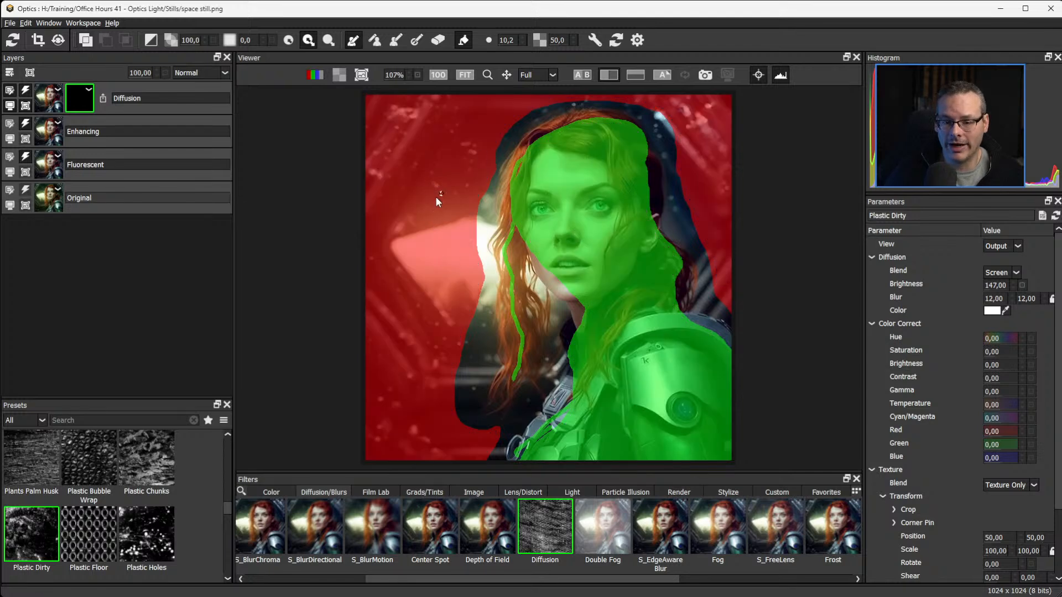
{"action": "left_click", "coordinate": [638, 40]}
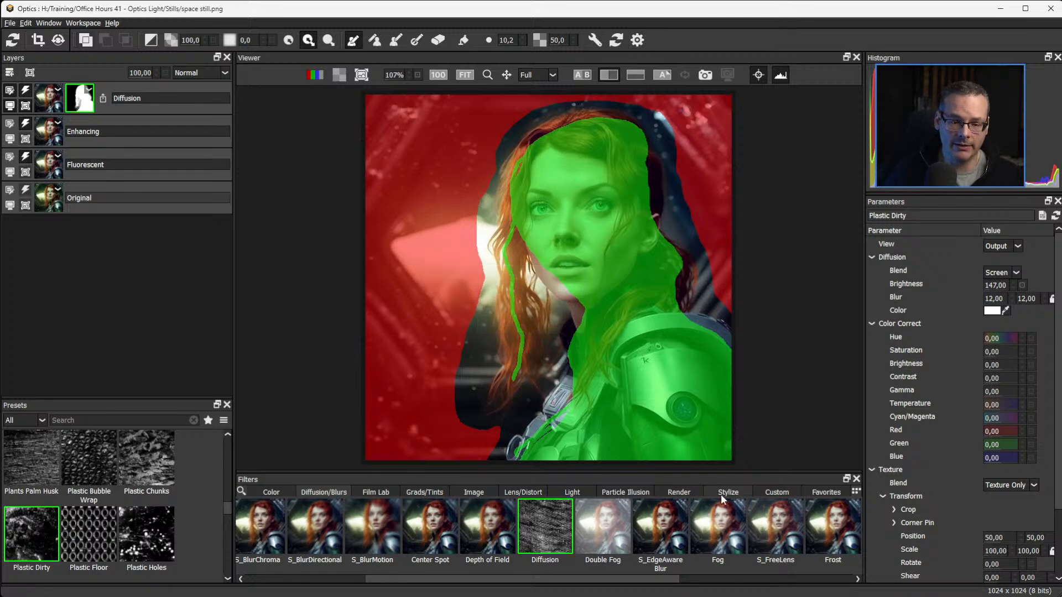
Refine the mask in mask view with background strokes beside the hair and neck and foreground strokes on the lower chest armor.
{"action": "key", "text": "m"}
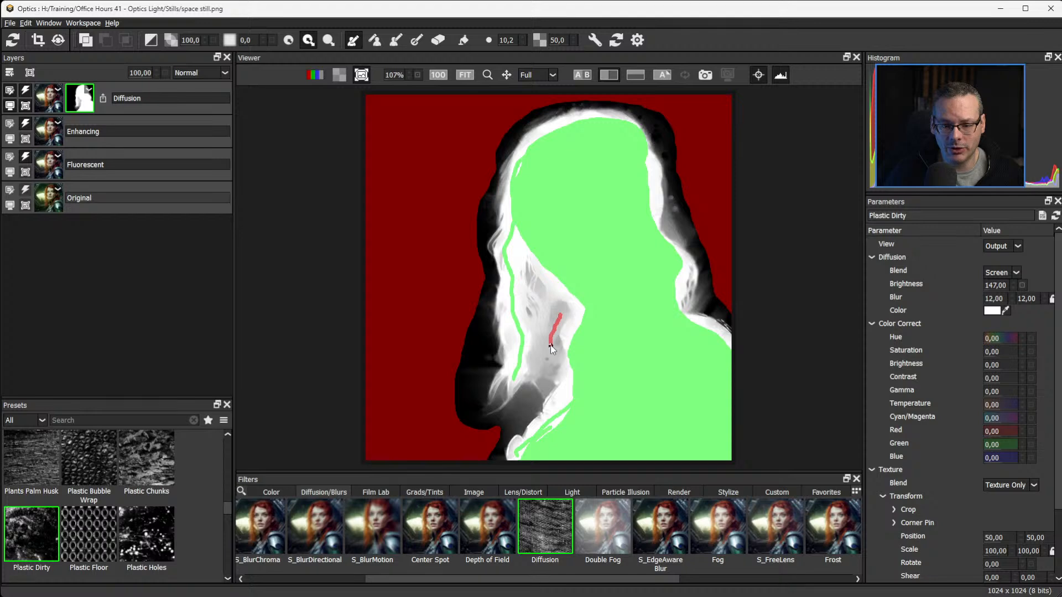
{"action": "left_click_drag", "start_coordinate": [550, 345], "coordinate": [545, 365]}
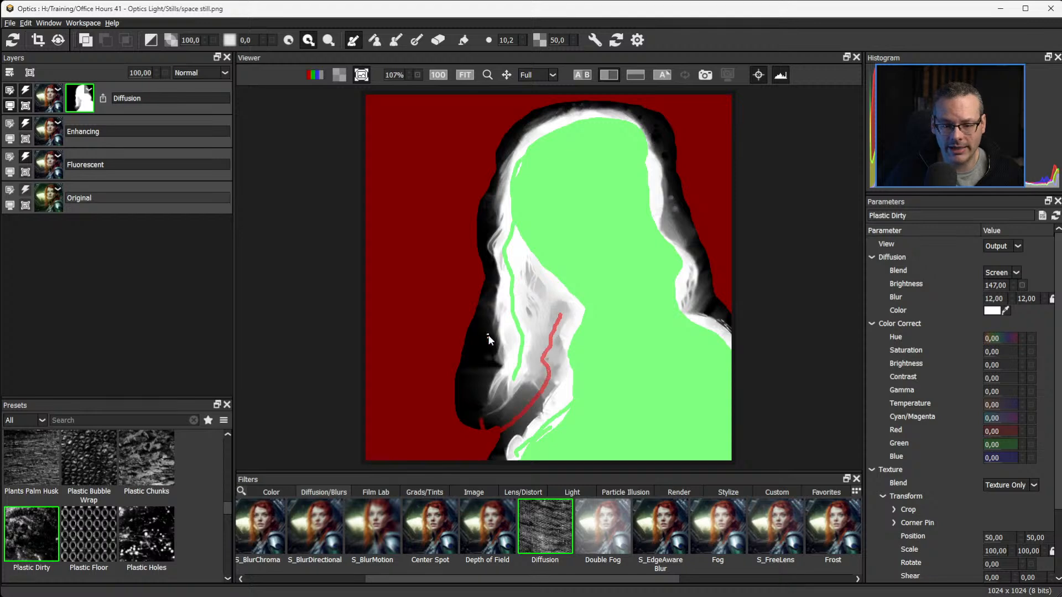
{"action": "left_click_drag", "start_coordinate": [483, 303], "coordinate": [475, 345]}
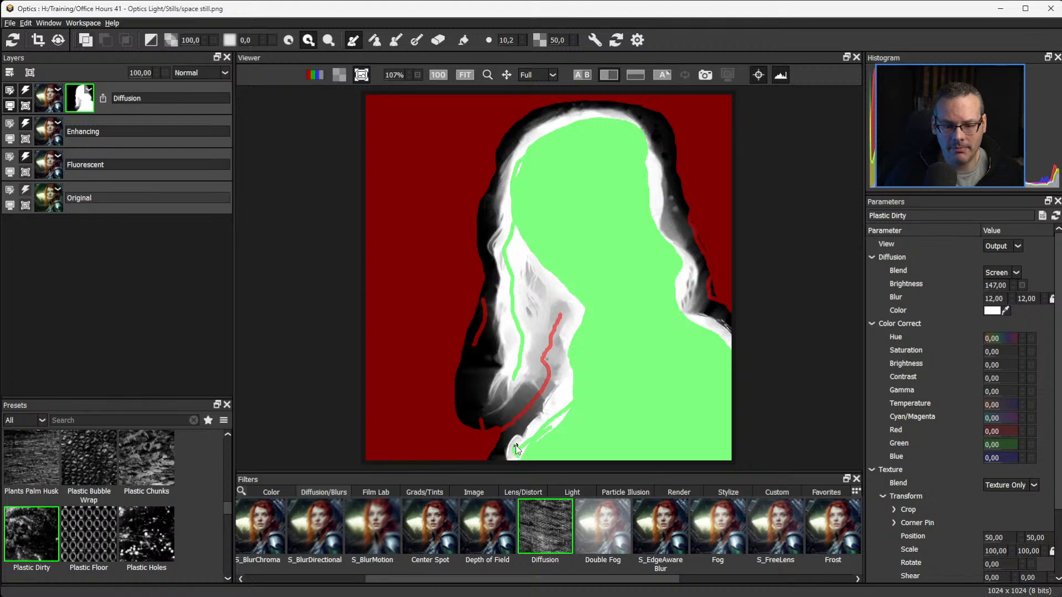
{"action": "left_click_drag", "start_coordinate": [532, 439], "coordinate": [570, 403]}
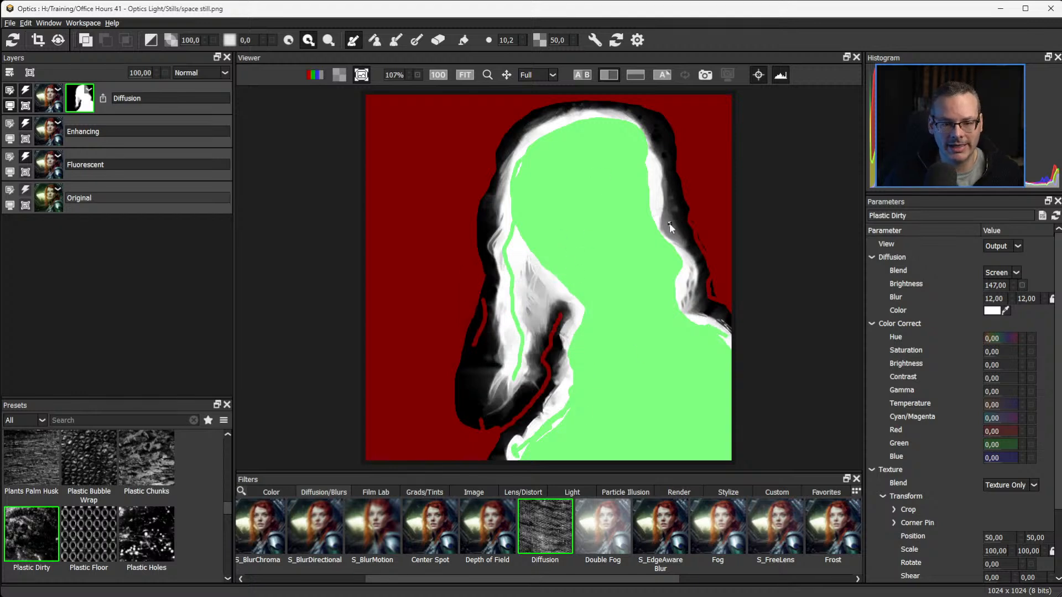
{"action": "key", "text": "m"}
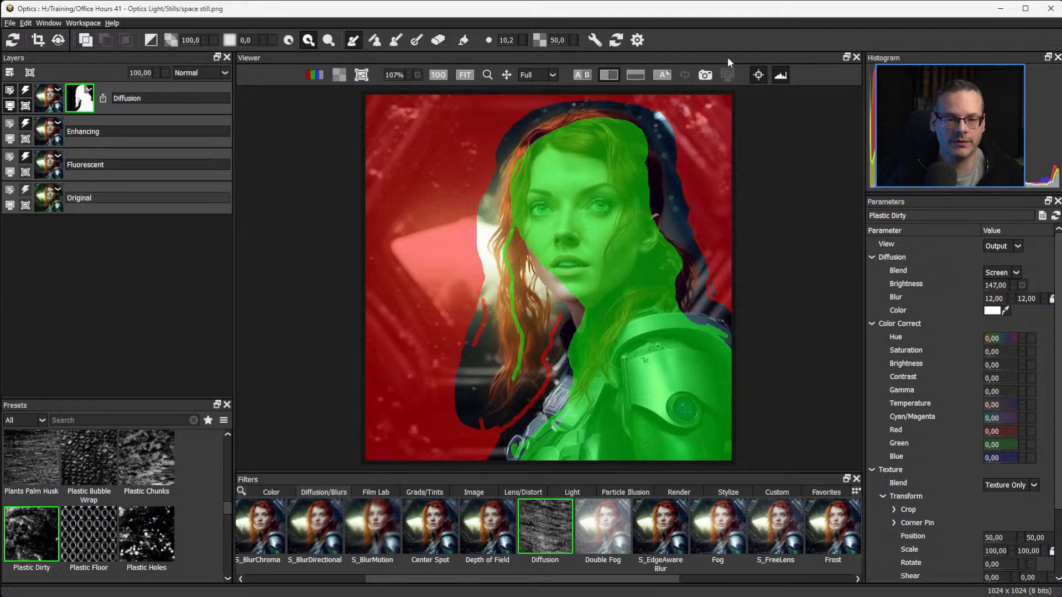
Try a Diffusion brightness of 800 with the mask applied and undo it.
{"action": "left_click", "coordinate": [49, 98]}
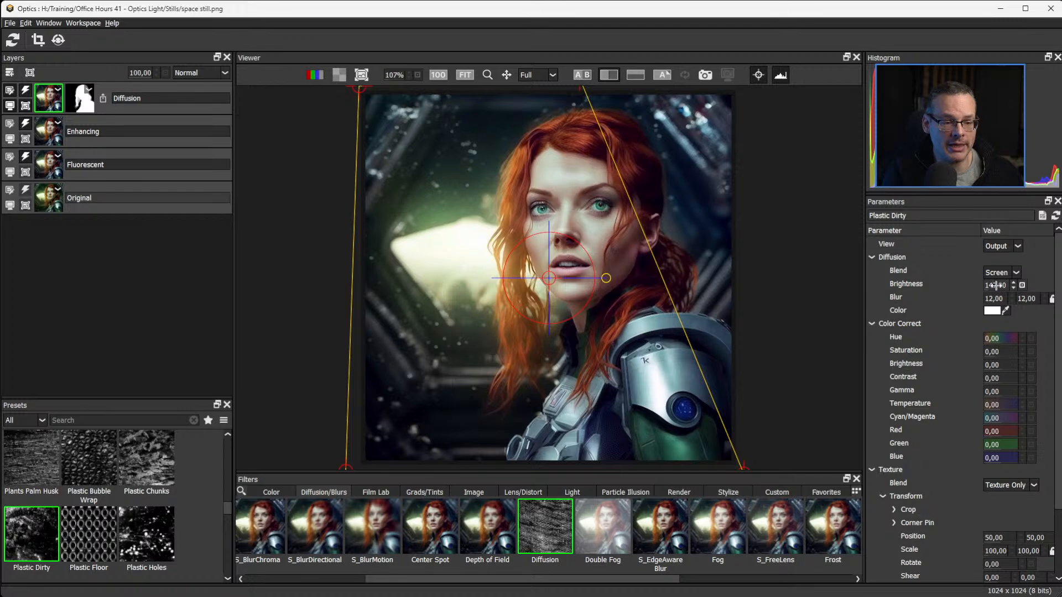
{"action": "left_click_drag", "start_coordinate": [995, 285], "coordinate": [1060, 285]}
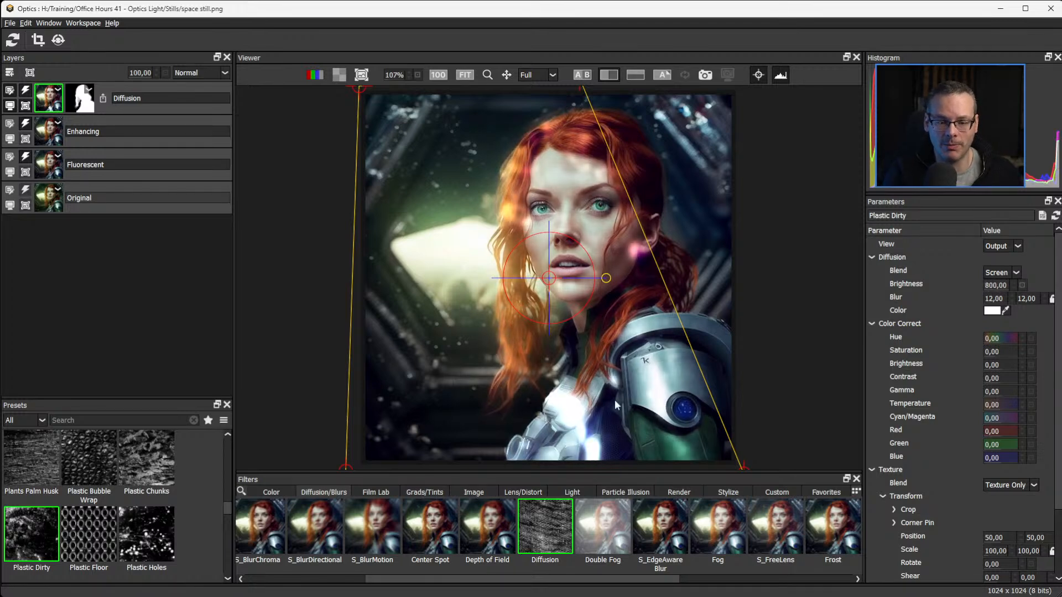
{"action": "key", "text": "ctrl+z"}
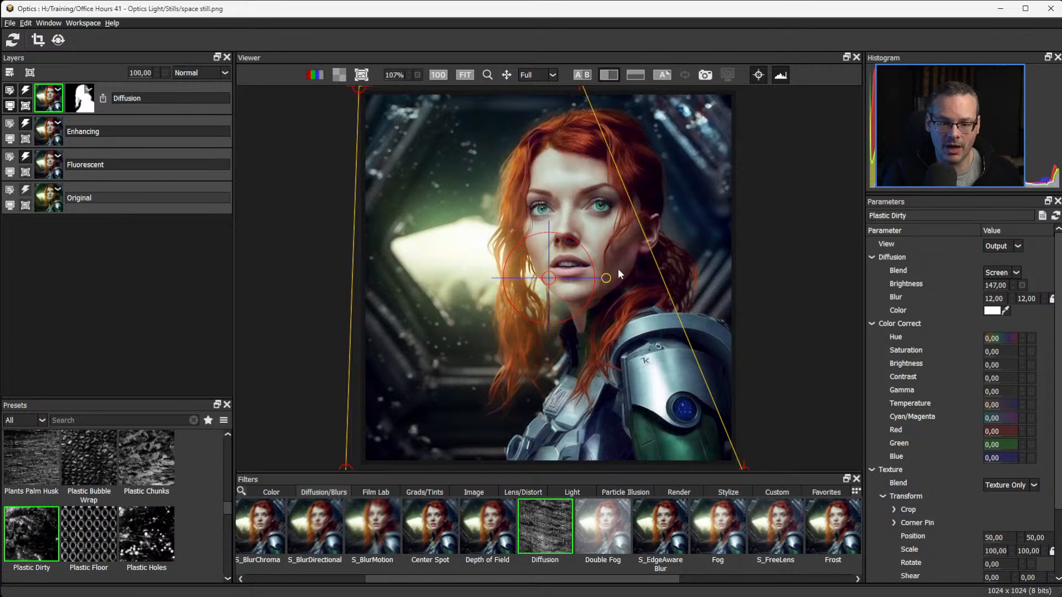
Invert the Diffusion layer's EZMask and return to the layer's filter settings.
{"action": "left_click", "coordinate": [79, 98]}
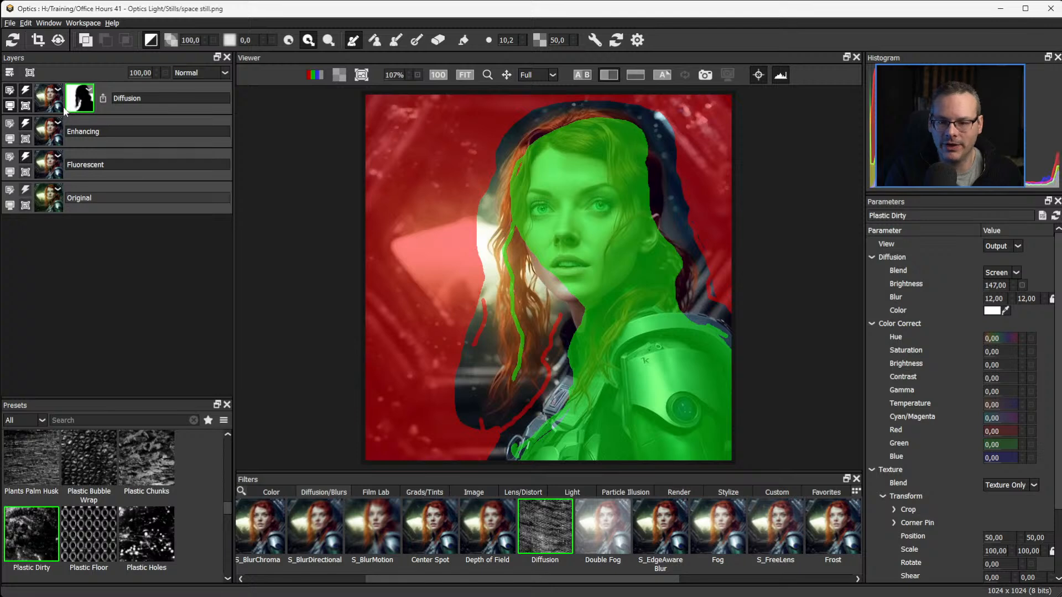
{"action": "left_click", "coordinate": [49, 98]}
Set the Diffusion brightness to 151 and its blur to 10.
{"action": "mouse_move", "coordinate": [1022, 286]}
{"action": "left_mouse_down"}
{"action": "mouse_move", "coordinate": [970, 281]}
{"action": "mouse_move", "coordinate": [1010, 281]}
{"action": "left_mouse_up"}
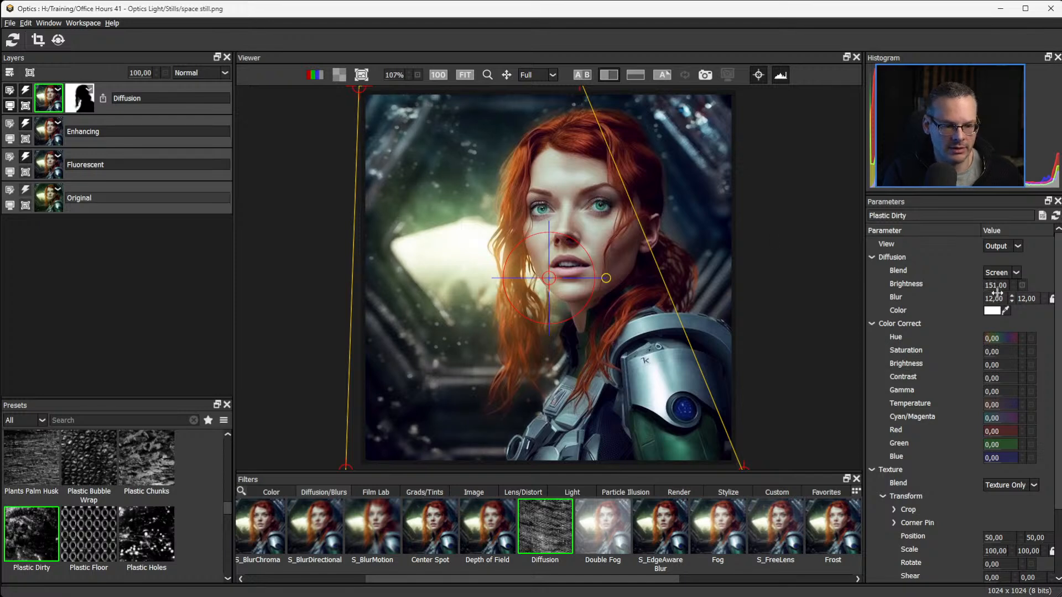
{"action": "left_click", "coordinate": [995, 286]}
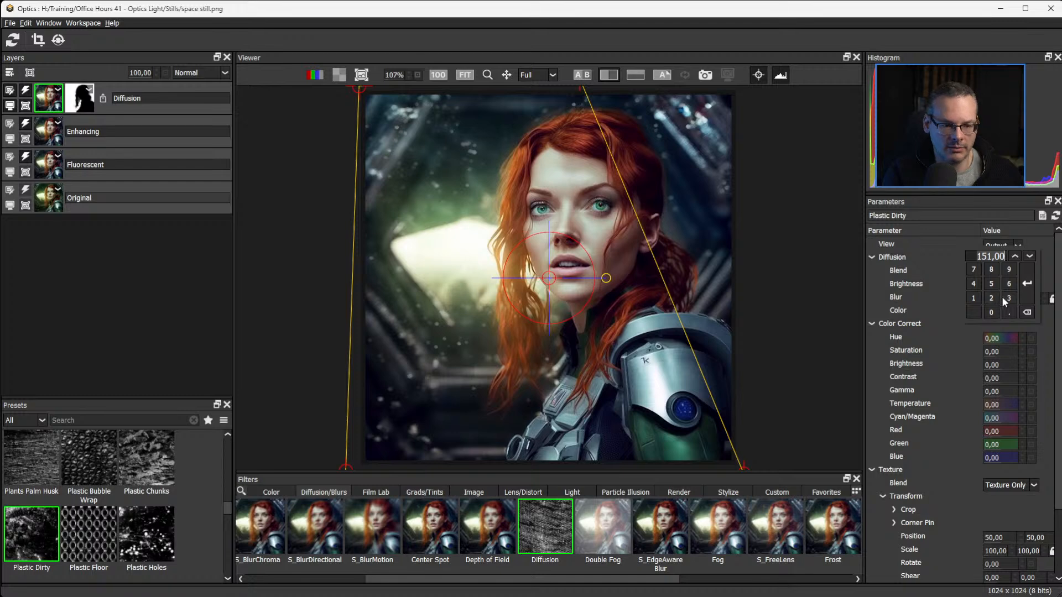
{"action": "left_click", "coordinate": [929, 292]}
{"action": "mouse_move", "coordinate": [998, 273]}
{"action": "left_mouse_down"}
{"action": "mouse_move", "coordinate": [1011, 272]}
{"action": "mouse_move", "coordinate": [997, 274]}
{"action": "left_mouse_up"}
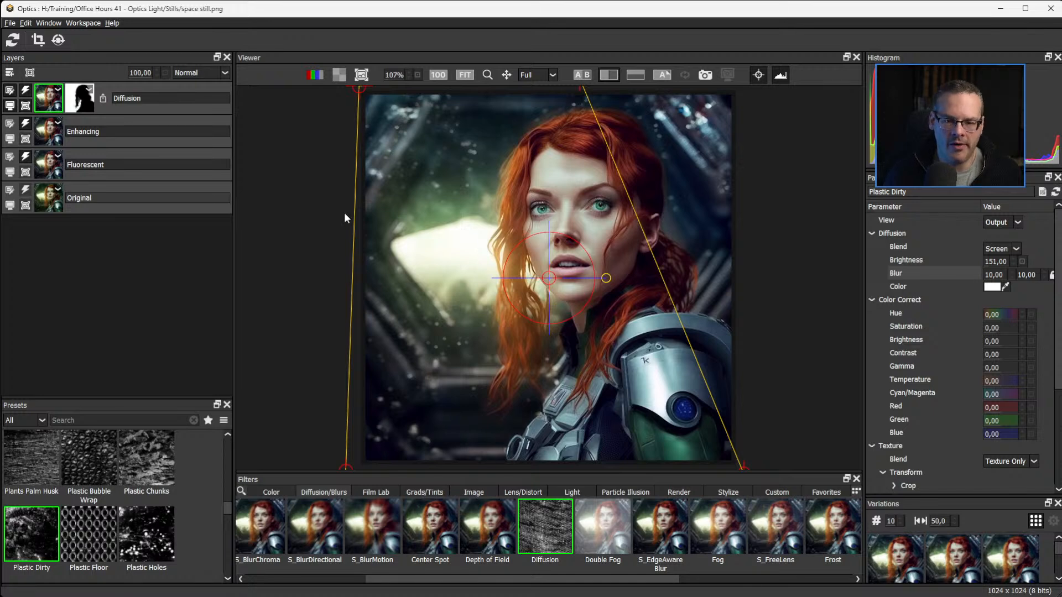
Add a new layer above Diffusion and apply the S_UltraGlow light filter to it.
{"action": "scroll", "coordinate": [522, 579], "scroll_direction": "left", "scroll_amount": 4}
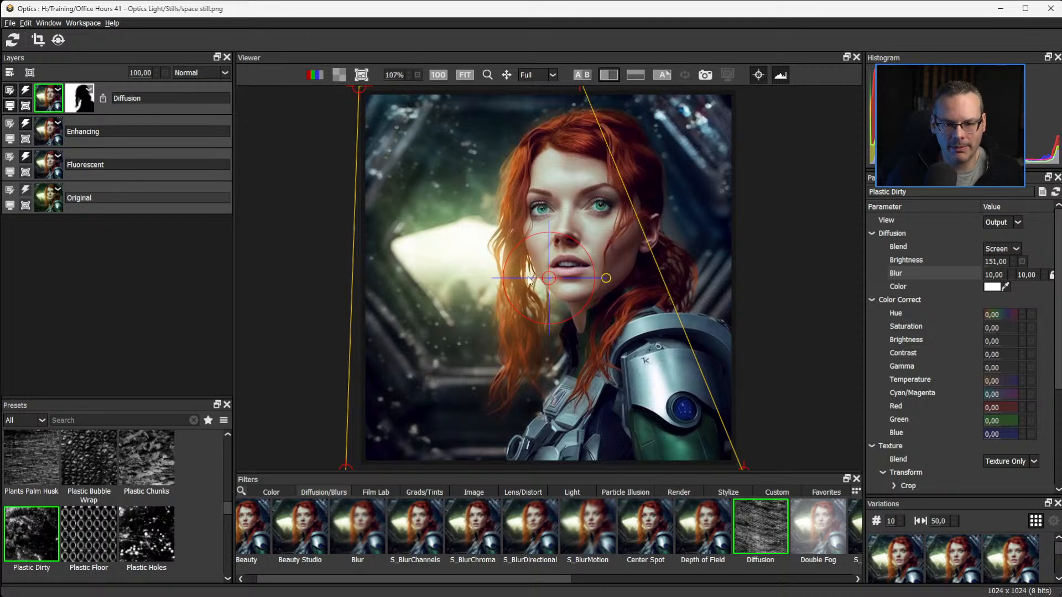
{"action": "left_click", "coordinate": [9, 73]}
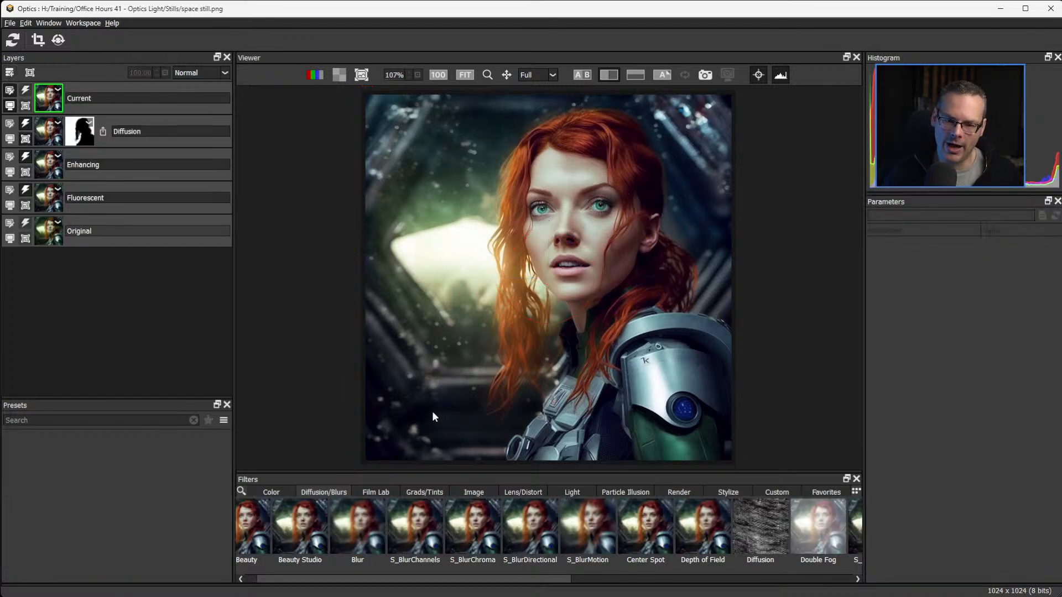
{"action": "left_click", "coordinate": [572, 492]}
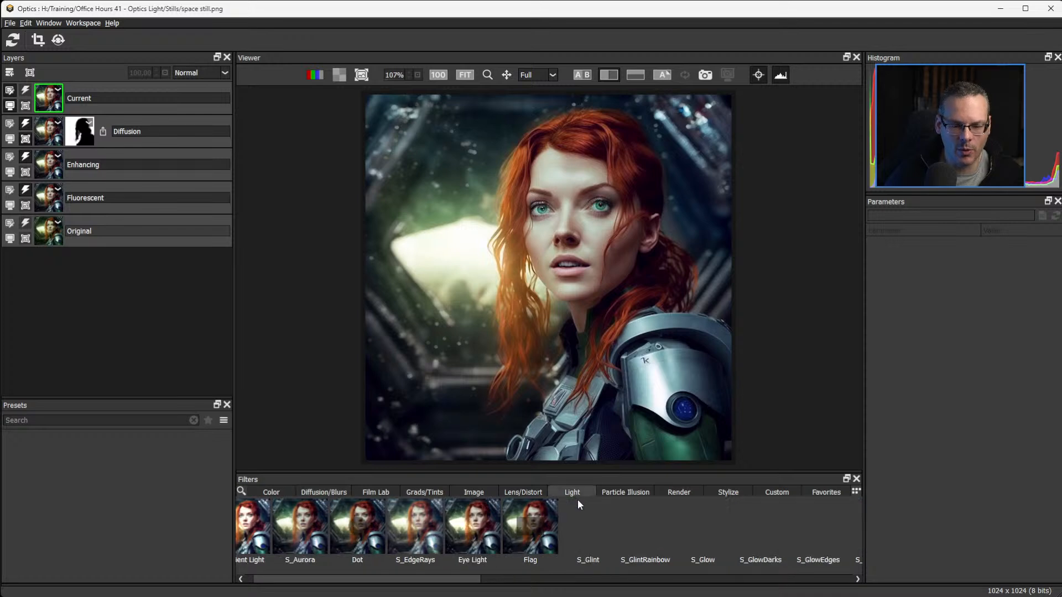
{"action": "left_click_drag", "start_coordinate": [671, 580], "coordinate": [753, 585]}
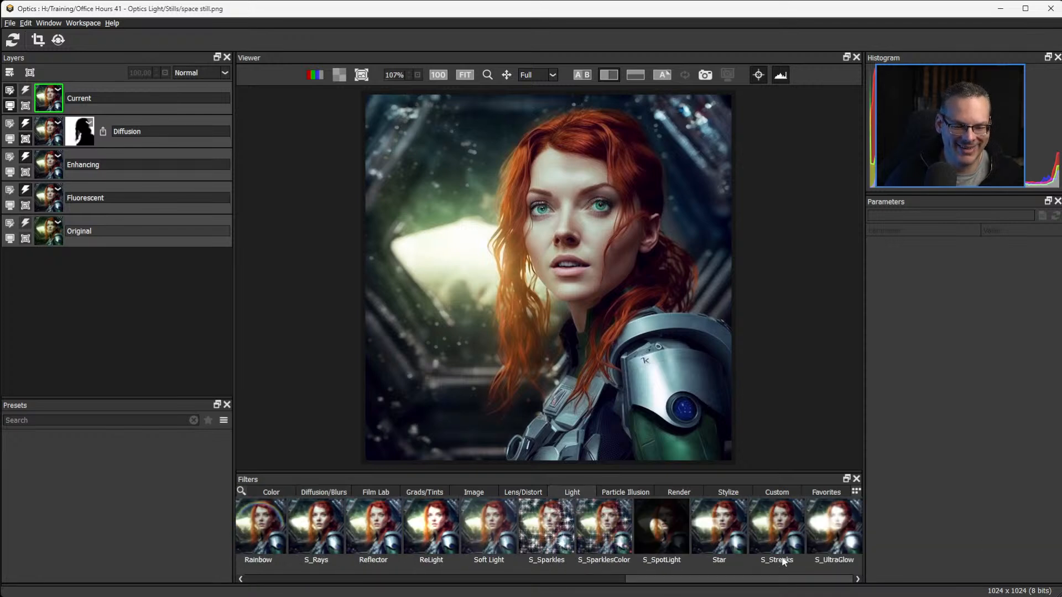
{"action": "left_click", "coordinate": [833, 526]}
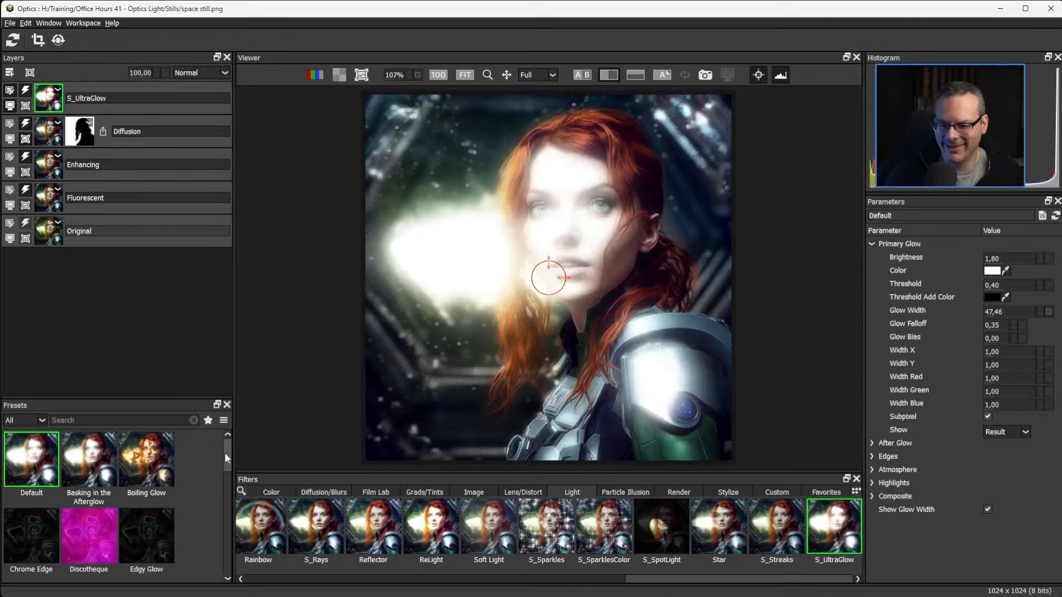
Browse the S_UltraGlow presets and try Peasouper.
{"action": "mouse_move", "coordinate": [225, 453]}
{"action": "left_mouse_down"}
{"action": "mouse_move", "coordinate": [230, 547]}
{"action": "mouse_move", "coordinate": [225, 520]}
{"action": "left_mouse_up"}
{"action": "left_click", "coordinate": [145, 530]}
{"action": "left_click", "coordinate": [151, 463]}
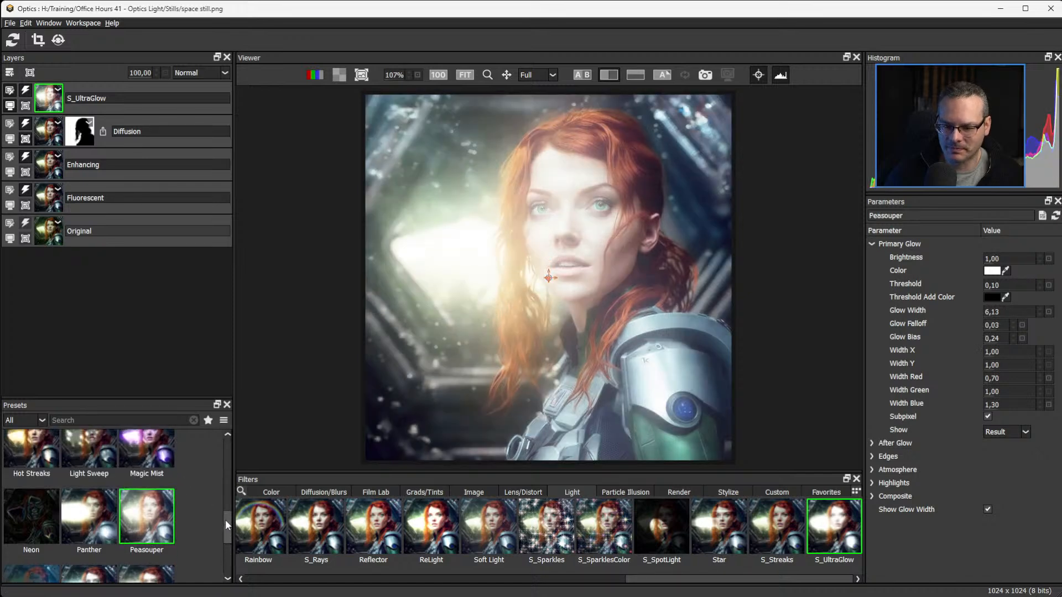
{"action": "left_click", "coordinate": [37, 458]}
{"action": "left_click", "coordinate": [147, 525]}
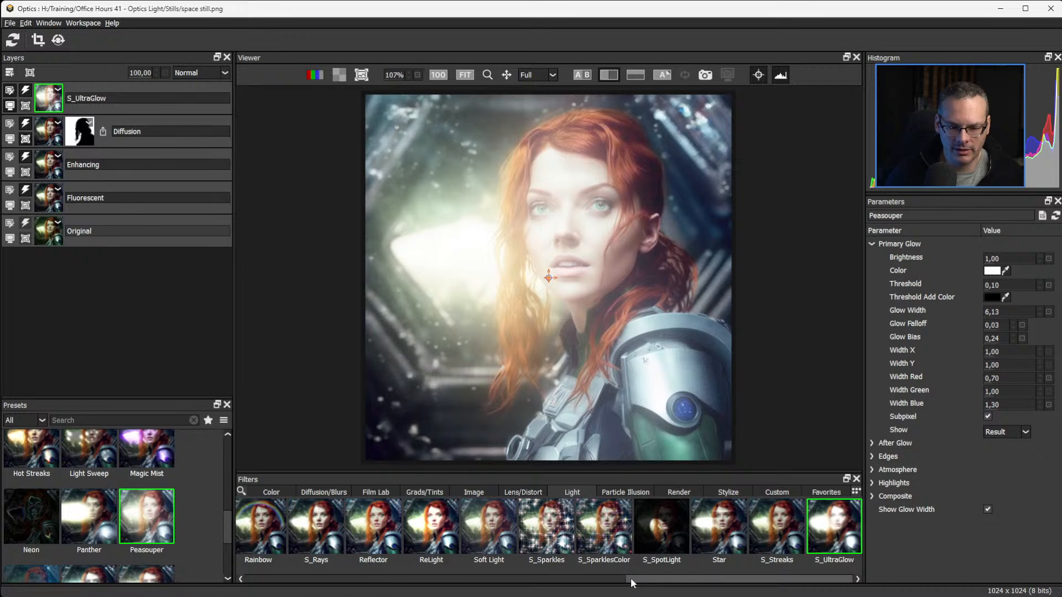
Replace the glow with the Soft Light filter's Soft Light 5 preset and copy the Diffusion mask onto that layer.
{"action": "left_click", "coordinate": [489, 530]}
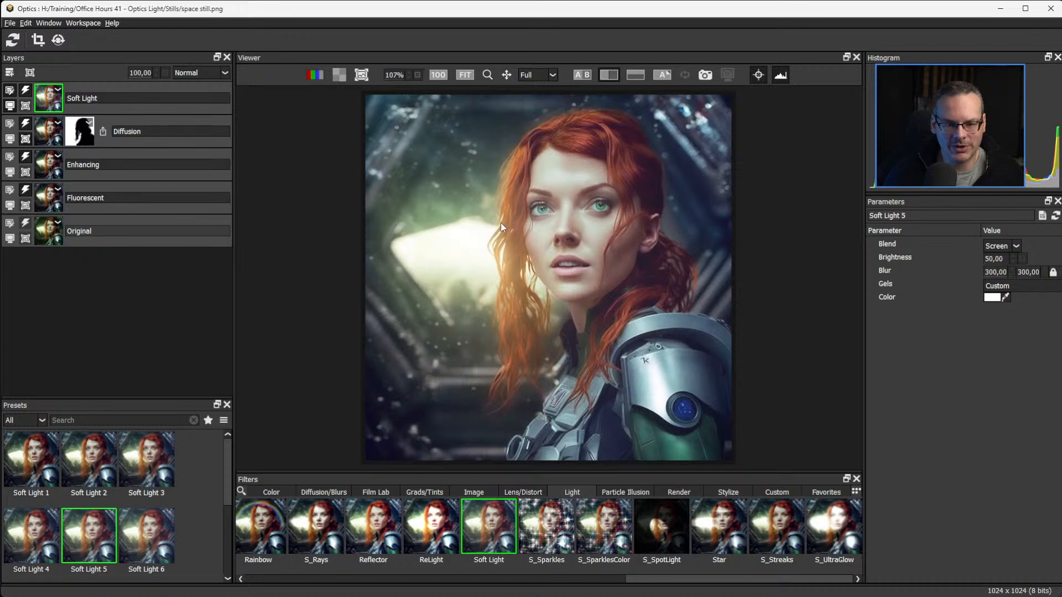
{"action": "left_click_drag", "start_coordinate": [76, 108], "coordinate": [77, 98]}
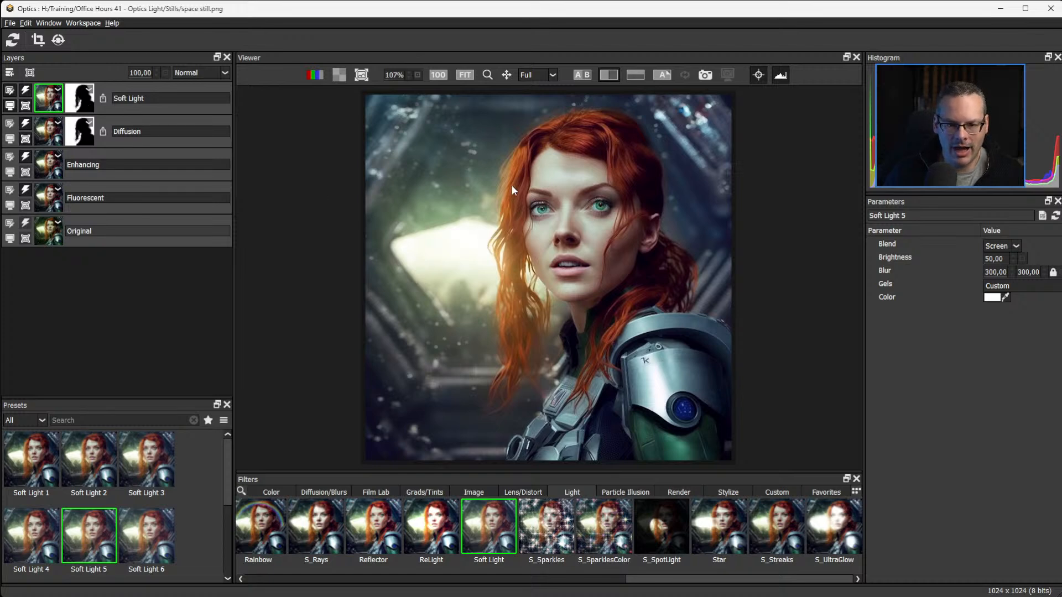
Hide the on-image mask overlay and set the Soft Light mask's blur to 88.
{"action": "left_click", "coordinate": [80, 98]}
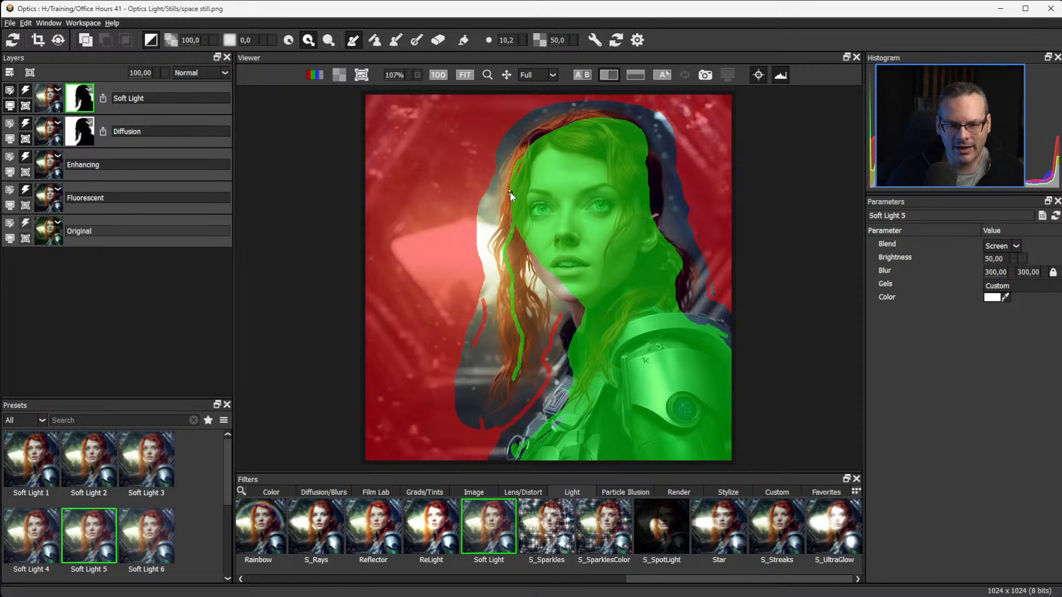
{"action": "left_click", "coordinate": [760, 75]}
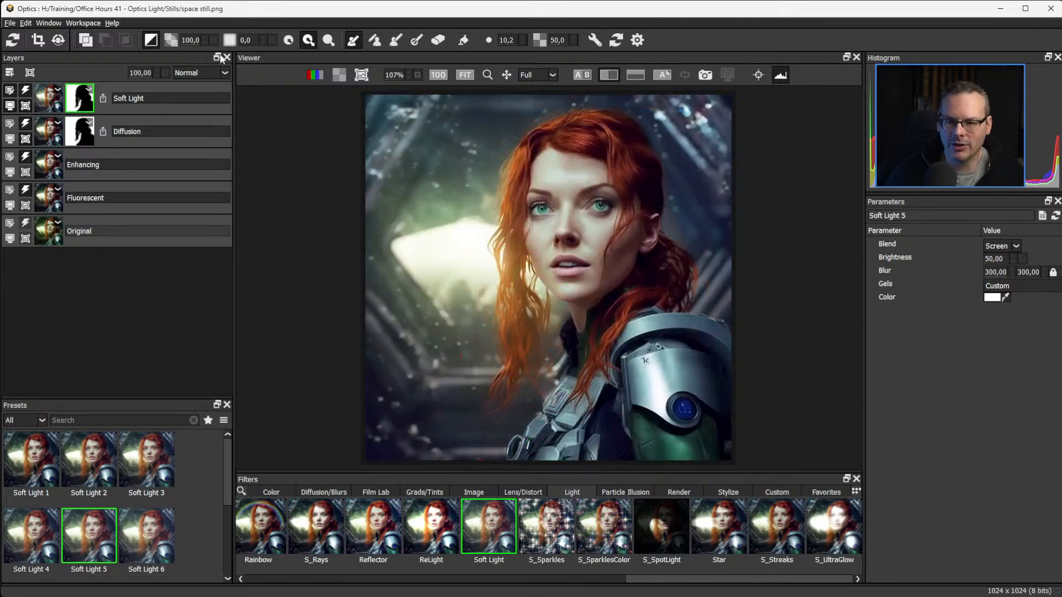
{"action": "left_click_drag", "start_coordinate": [248, 41], "coordinate": [300, 44]}
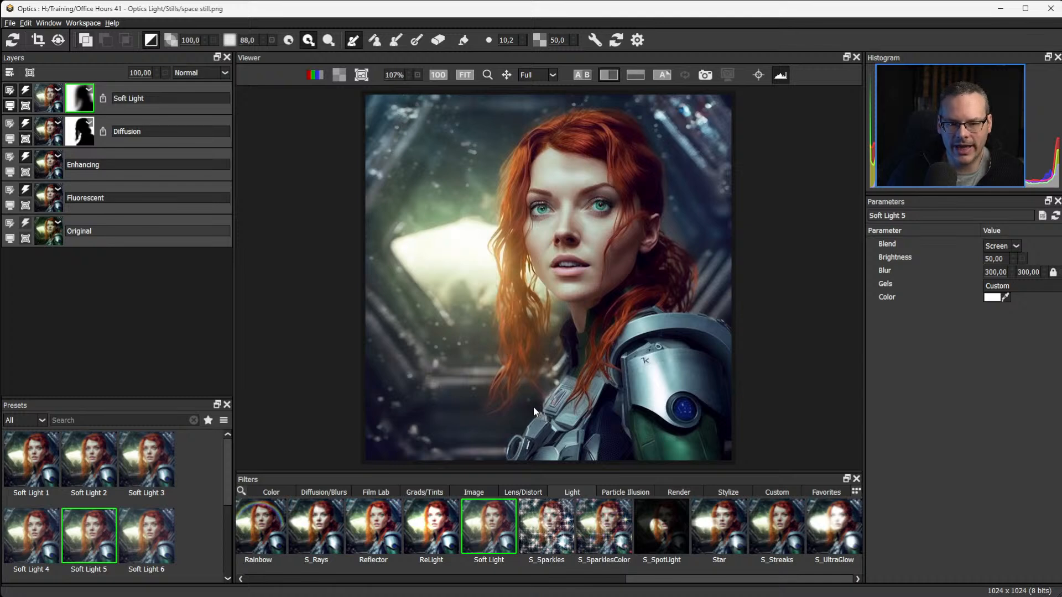
Set the Soft Light layer's brightness to 64 and compare the result with the original using vertical and horizontal split views.
{"action": "left_click", "coordinate": [48, 100]}
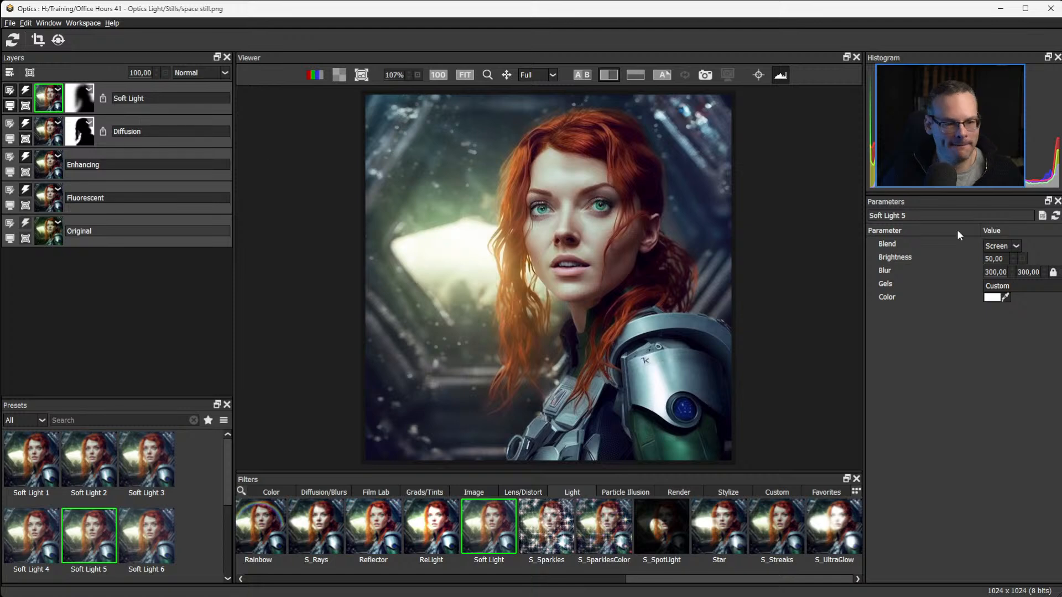
{"action": "left_click_drag", "start_coordinate": [1019, 259], "coordinate": [1006, 260]}
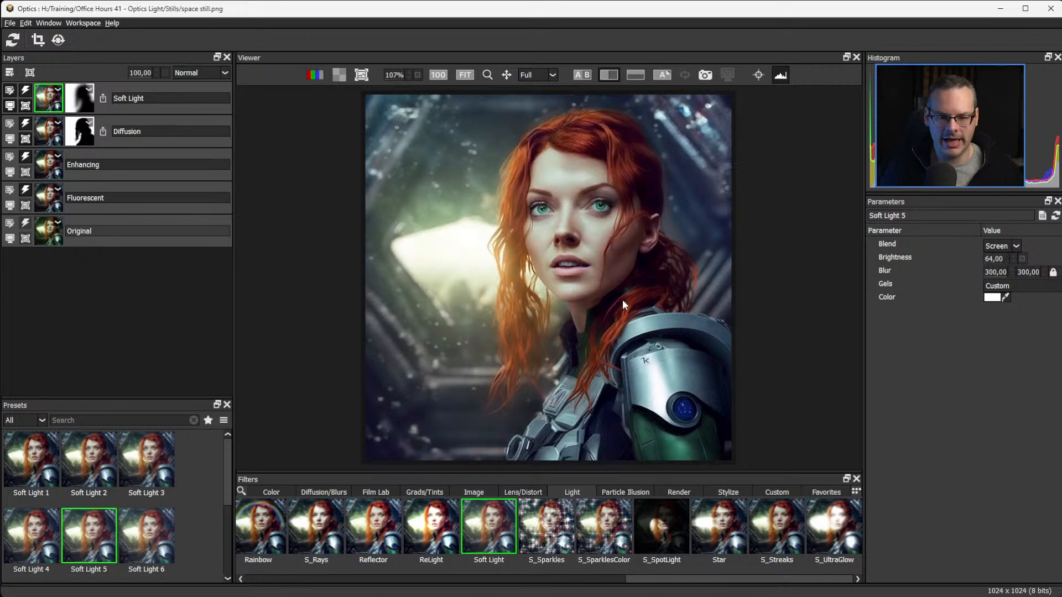
{"action": "left_click", "coordinate": [10, 241]}
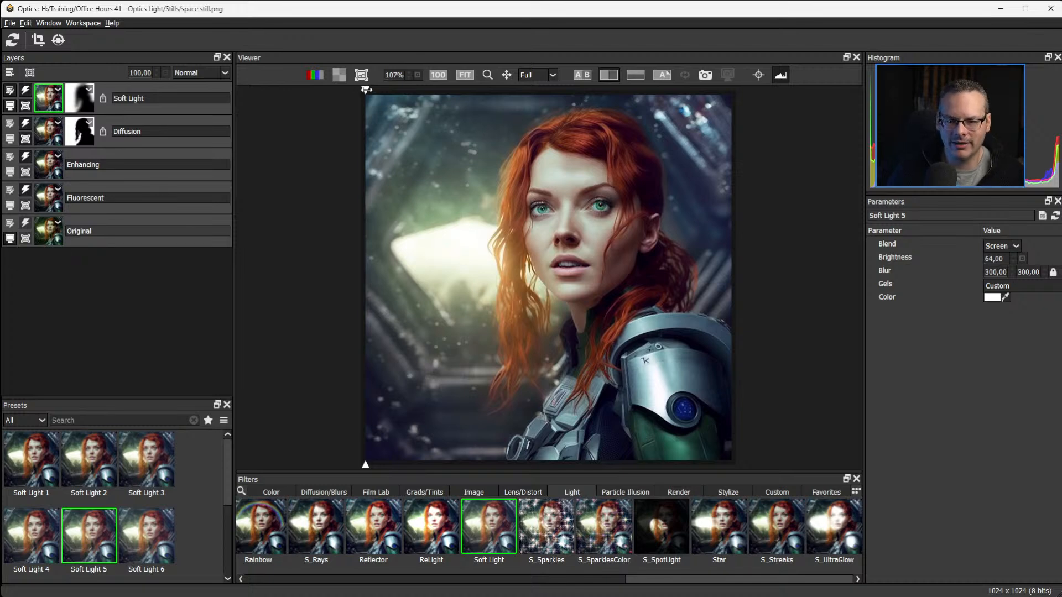
{"action": "left_click_drag", "start_coordinate": [366, 90], "coordinate": [735, 93]}
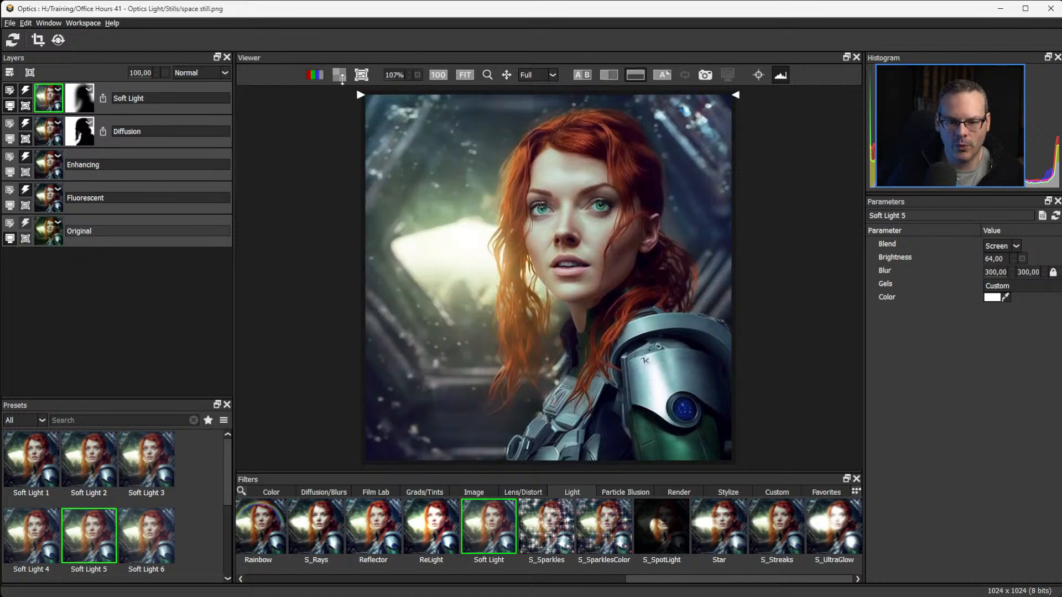
{"action": "mouse_move", "coordinate": [361, 94]}
{"action": "left_mouse_down"}
{"action": "mouse_move", "coordinate": [541, 64]}
{"action": "mouse_move", "coordinate": [284, 73]}
{"action": "left_mouse_up"}
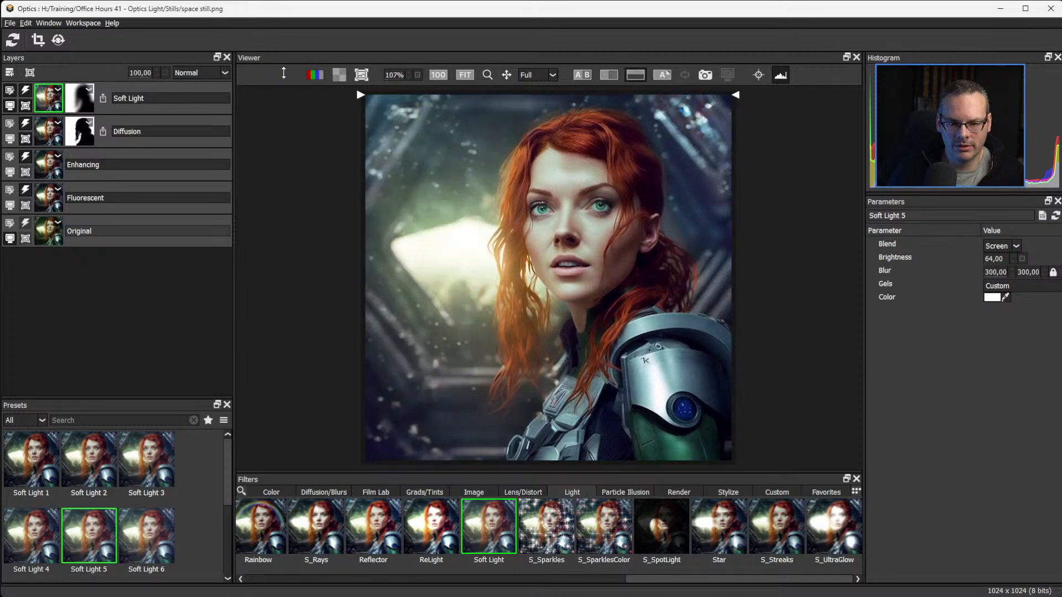
{"action": "left_click_drag", "start_coordinate": [354, 70], "coordinate": [333, 101]}
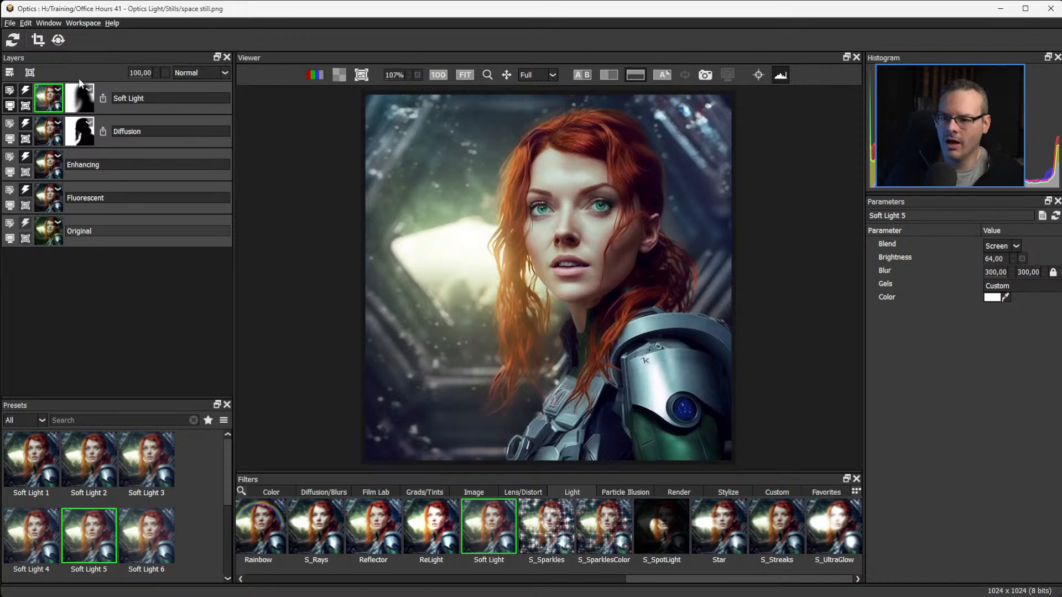
Add a new layer above Soft Light and apply the ND Gradient filter to it.
{"action": "left_click", "coordinate": [10, 73]}
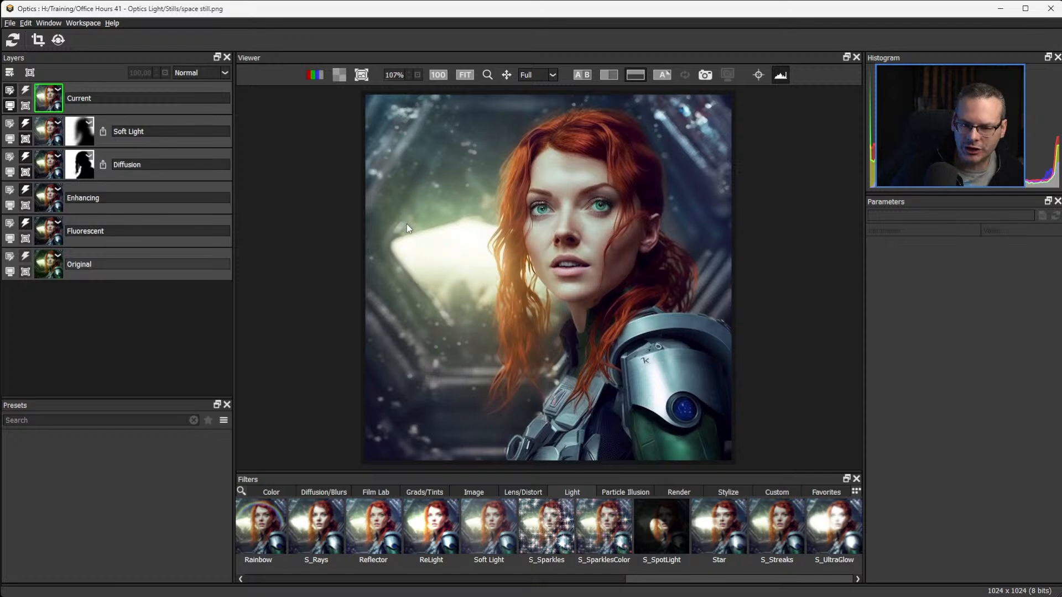
{"action": "left_click", "coordinate": [424, 491]}
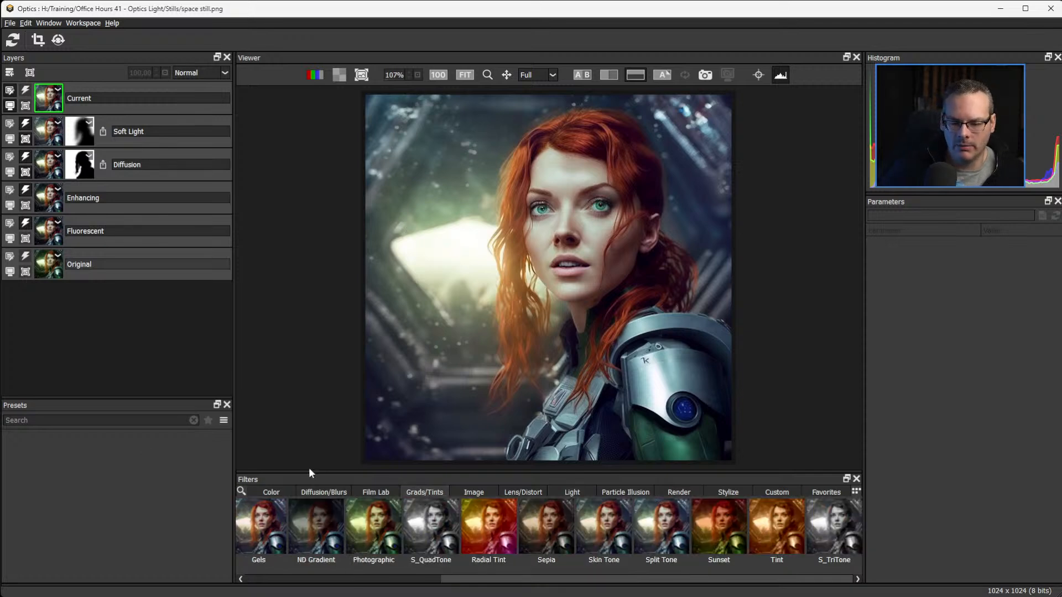
{"action": "left_click", "coordinate": [316, 528]}
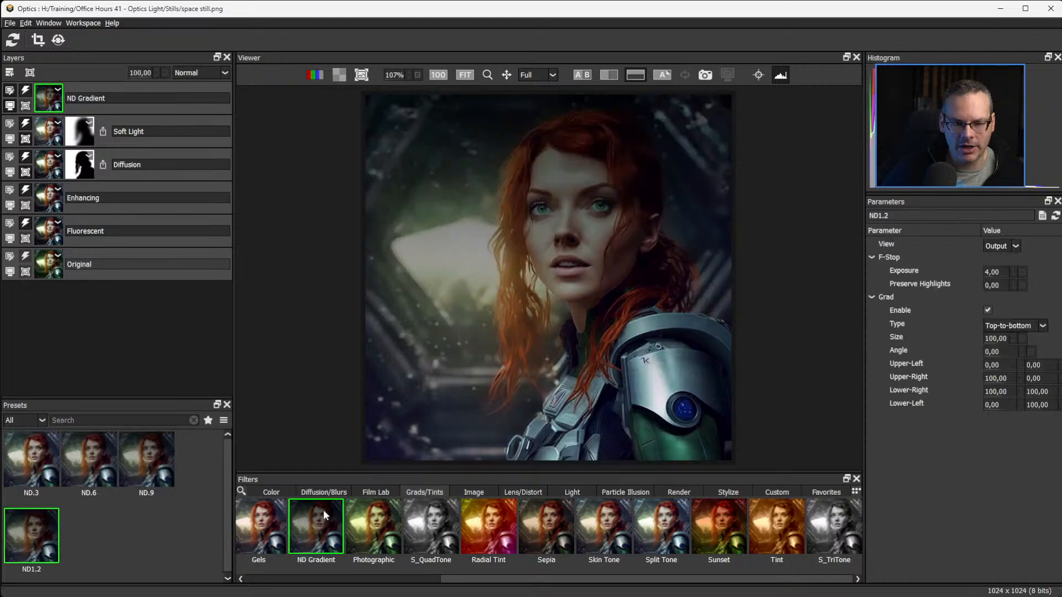
Set the ND gradient's type to Right-to-left, exposure to 3.72 and Preserve Highlights to 100.
{"action": "left_click", "coordinate": [1029, 326]}
{"action": "left_click", "coordinate": [1023, 356]}
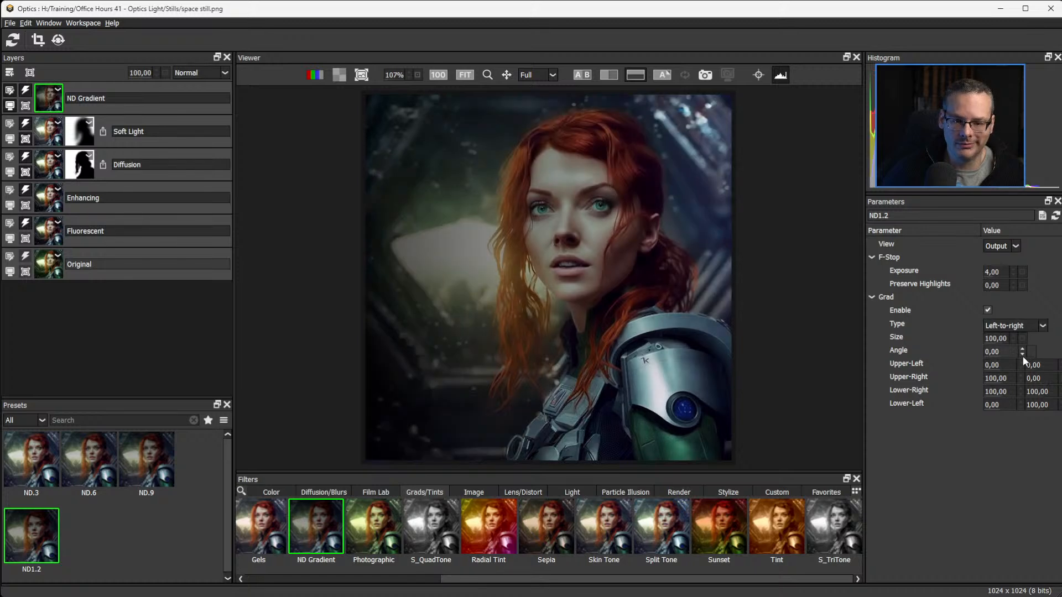
{"action": "left_click", "coordinate": [1027, 324]}
{"action": "left_click", "coordinate": [1023, 364]}
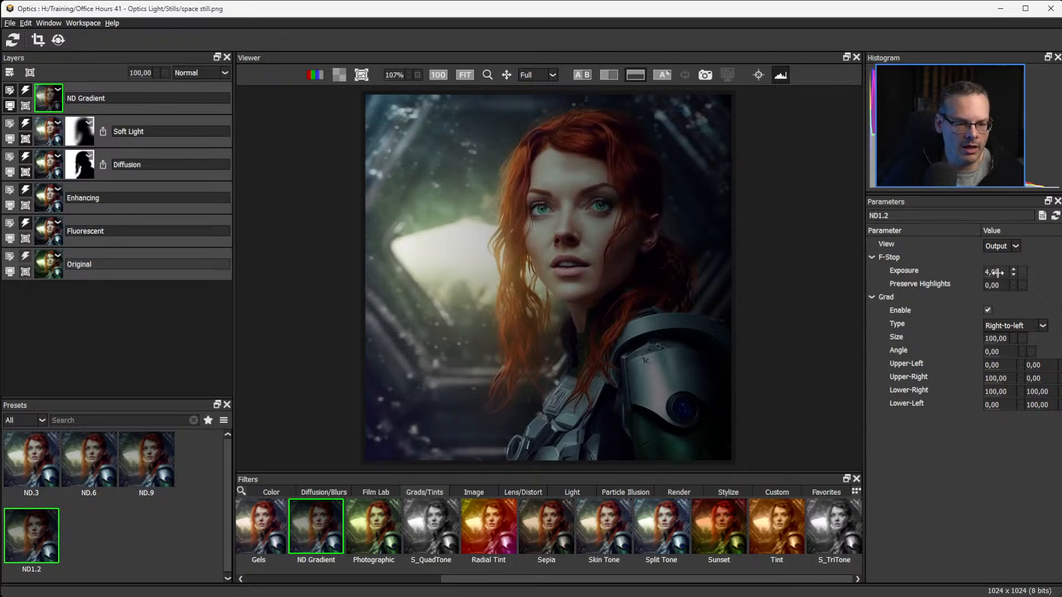
{"action": "left_click_drag", "start_coordinate": [995, 272], "coordinate": [1001, 271]}
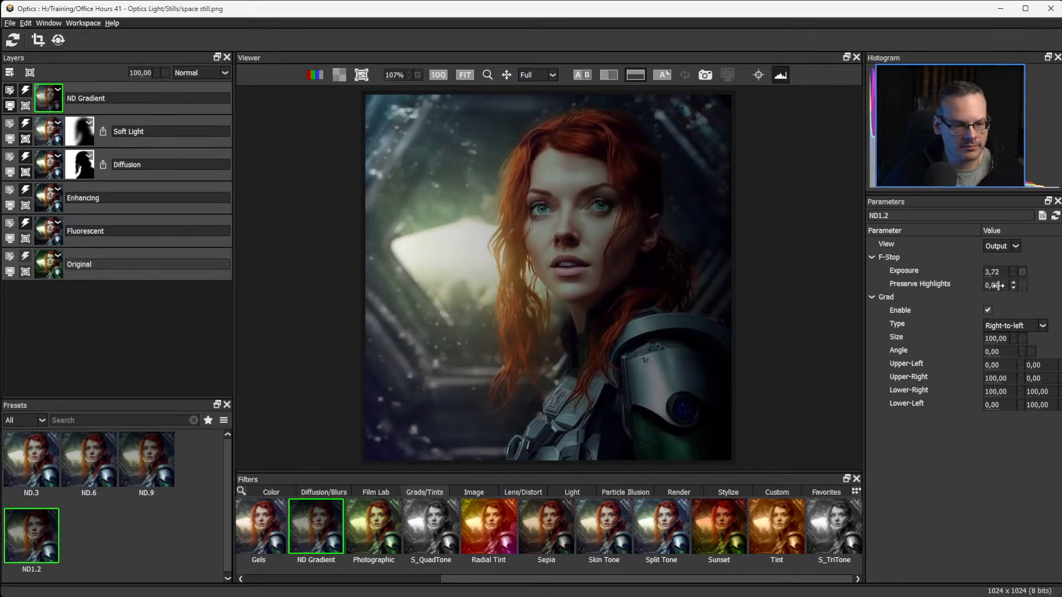
{"action": "left_click_drag", "start_coordinate": [998, 285], "coordinate": [1056, 284]}
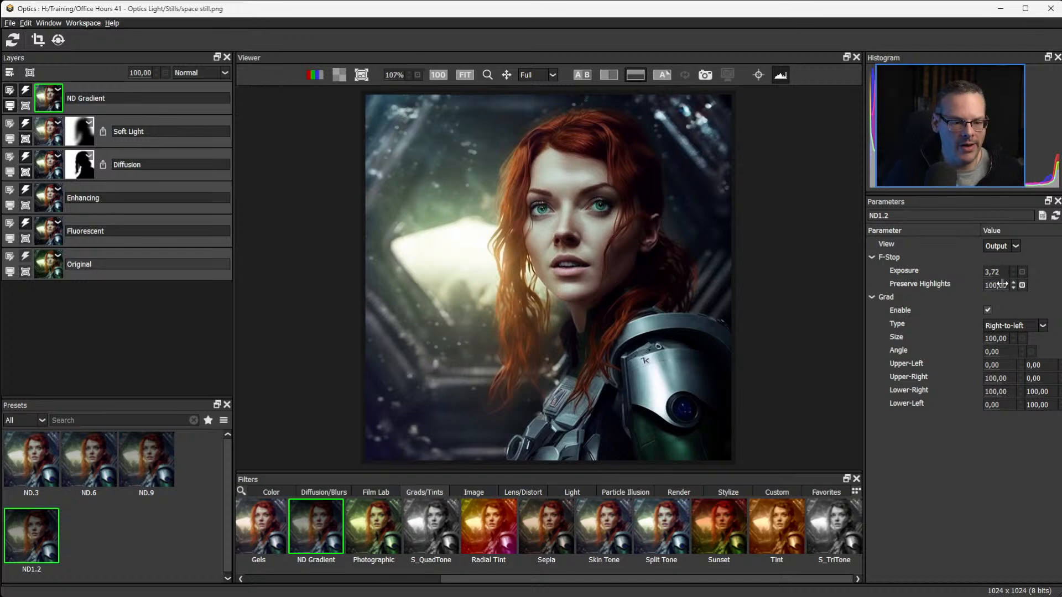
Reshape the ND gradient's corner points on the image to cover about the right half of the portrait, then hide the on-image controls.
{"action": "left_click", "coordinate": [758, 75]}
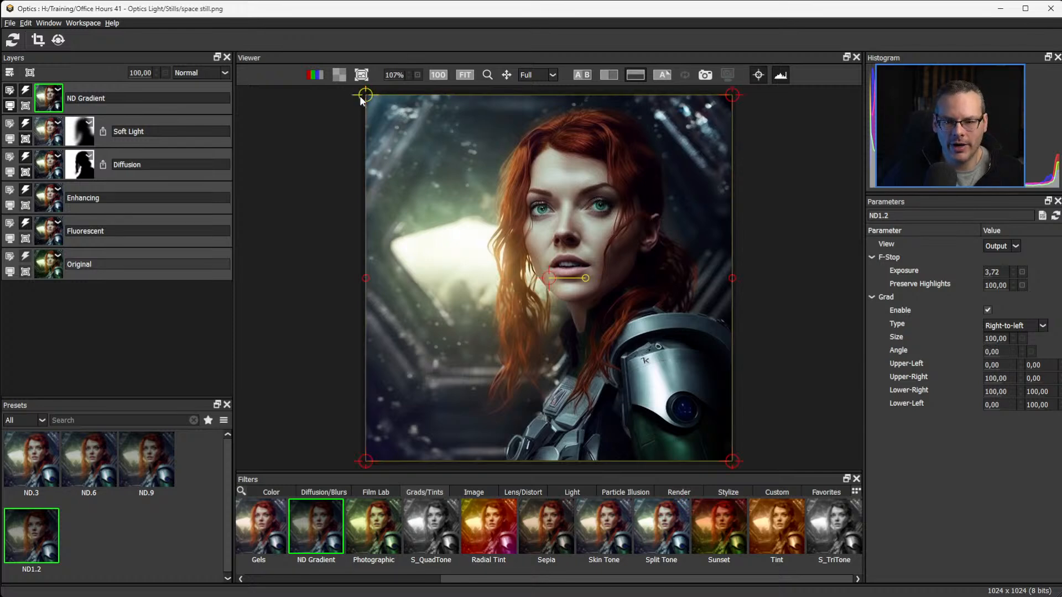
{"action": "left_click_drag", "start_coordinate": [361, 100], "coordinate": [547, 92]}
{"action": "left_click_drag", "start_coordinate": [366, 460], "coordinate": [530, 463]}
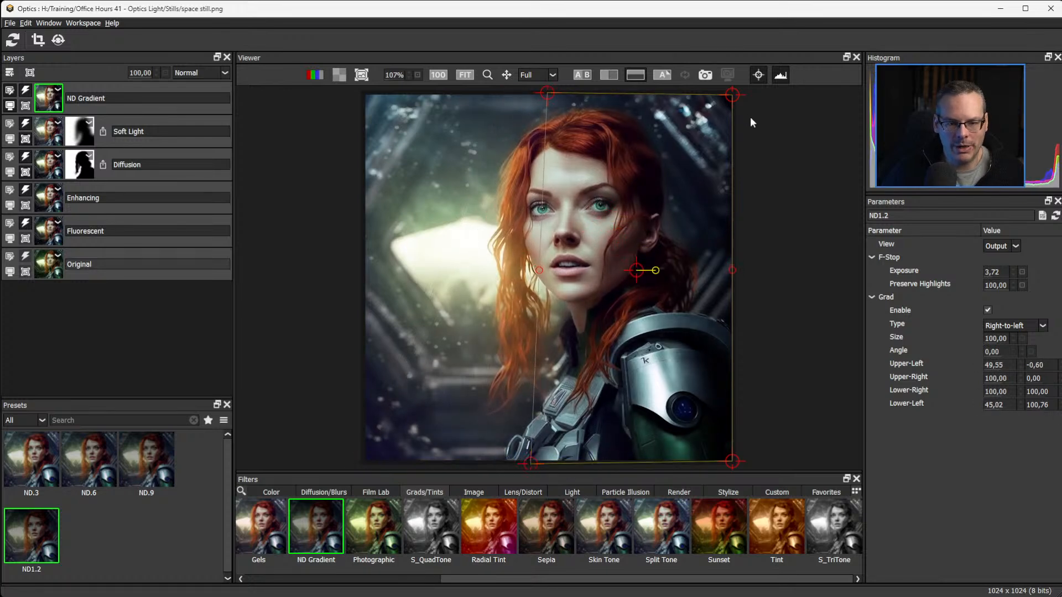
{"action": "mouse_move", "coordinate": [726, 100]}
{"action": "left_mouse_down"}
{"action": "mouse_move", "coordinate": [672, 98]}
{"action": "mouse_move", "coordinate": [736, 90]}
{"action": "left_mouse_up"}
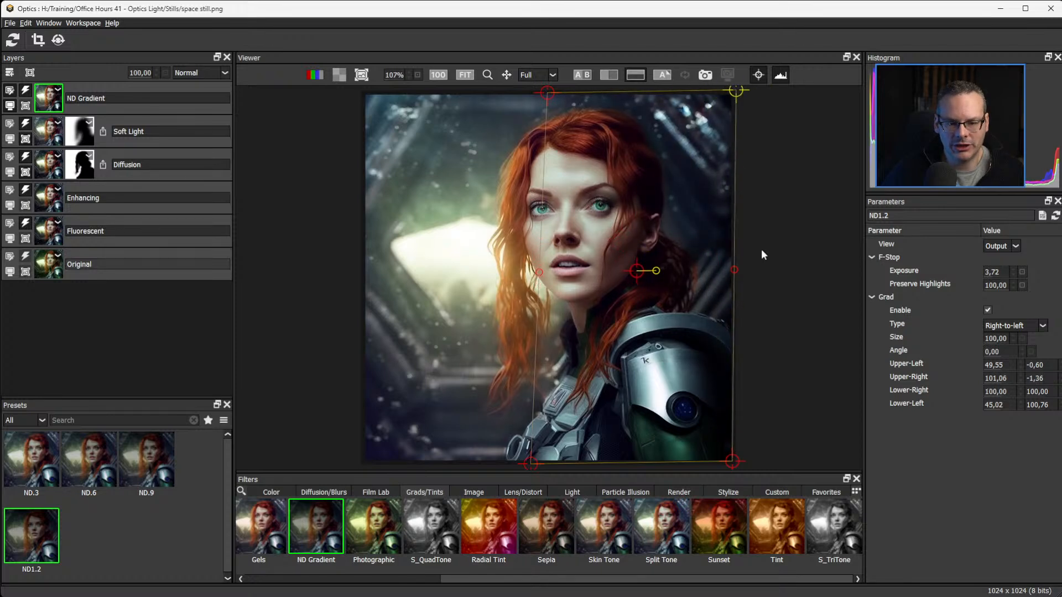
{"action": "left_click_drag", "start_coordinate": [735, 462], "coordinate": [725, 465]}
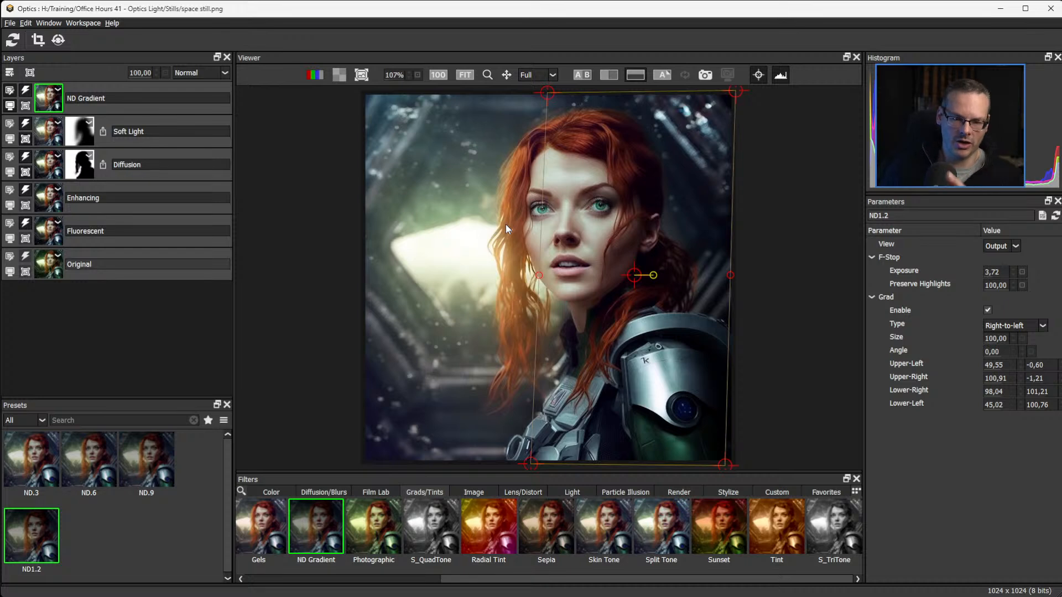
{"action": "left_click", "coordinate": [759, 74]}
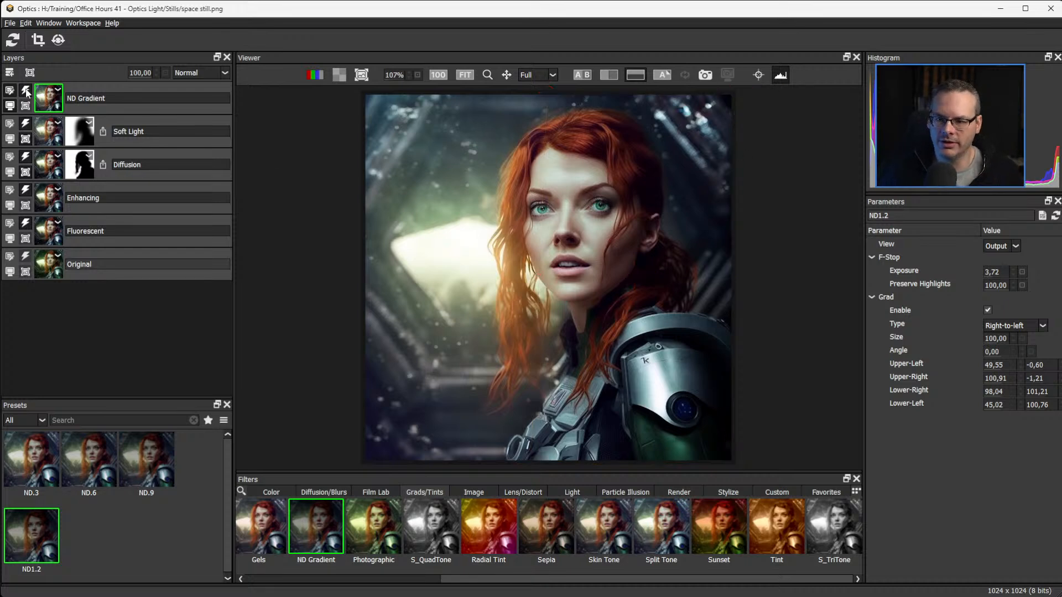
Compare the portrait with the ND Gradient effect off and on, then against the original in the split view.
{"action": "left_click", "coordinate": [26, 93]}
{"action": "left_click", "coordinate": [25, 94]}
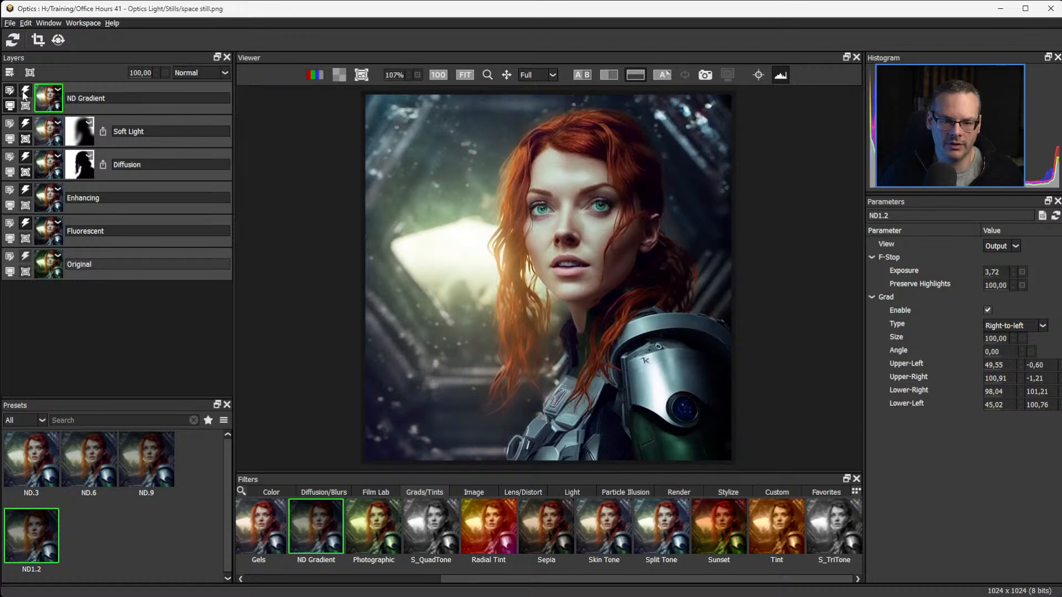
{"action": "left_click", "coordinate": [24, 94]}
{"action": "left_click", "coordinate": [24, 94]}
{"action": "left_click", "coordinate": [21, 95]}
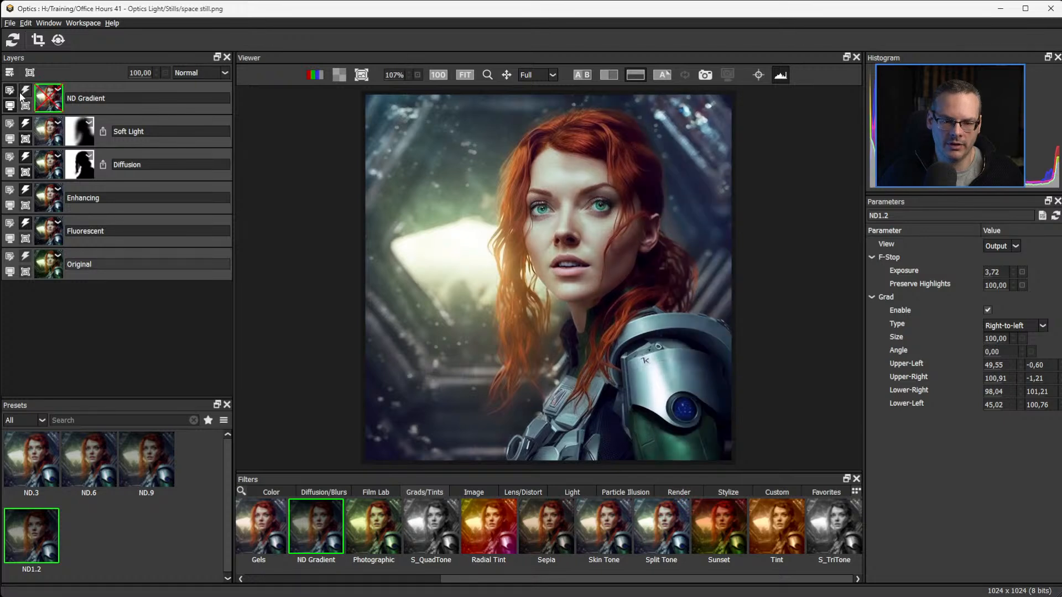
{"action": "left_click", "coordinate": [21, 96]}
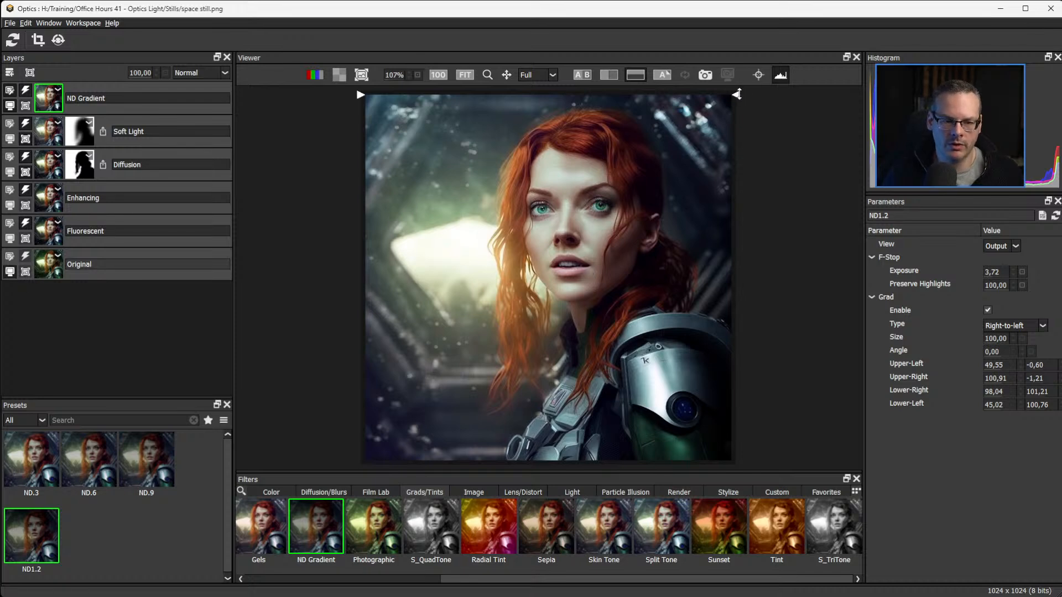
{"action": "mouse_move", "coordinate": [736, 94]}
{"action": "left_mouse_down"}
{"action": "mouse_move", "coordinate": [815, 465]}
{"action": "mouse_move", "coordinate": [765, 156]}
{"action": "mouse_move", "coordinate": [783, 92]}
{"action": "mouse_move", "coordinate": [791, 456]}
{"action": "mouse_move", "coordinate": [780, 87]}
{"action": "mouse_move", "coordinate": [790, 458]}
{"action": "mouse_move", "coordinate": [783, 91]}
{"action": "left_mouse_up"}
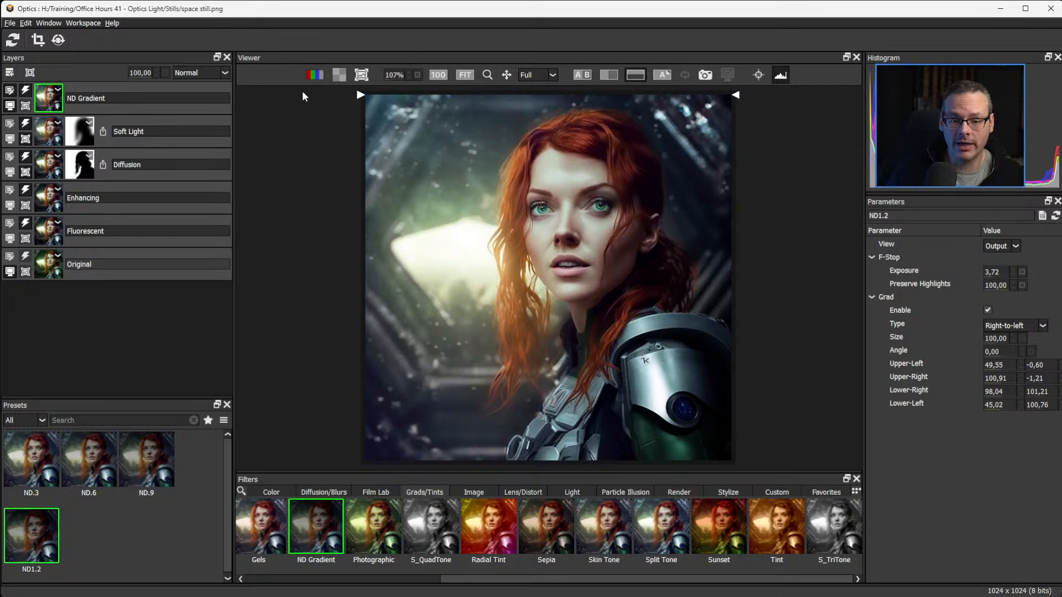
Add a new layer above ND Gradient and apply the Light filter to it.
{"action": "left_click", "coordinate": [10, 72]}
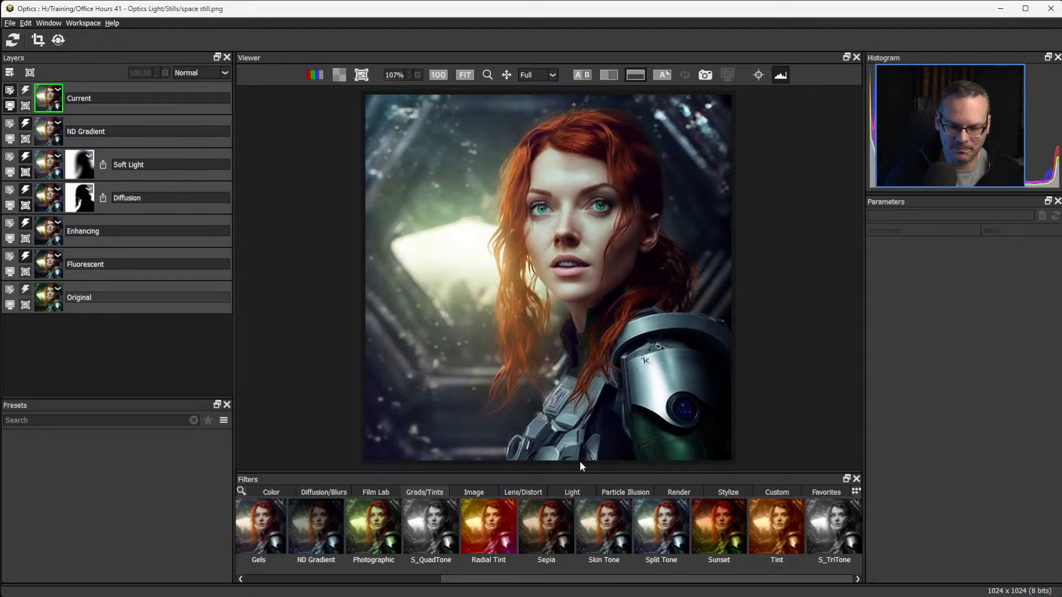
{"action": "left_click", "coordinate": [572, 494]}
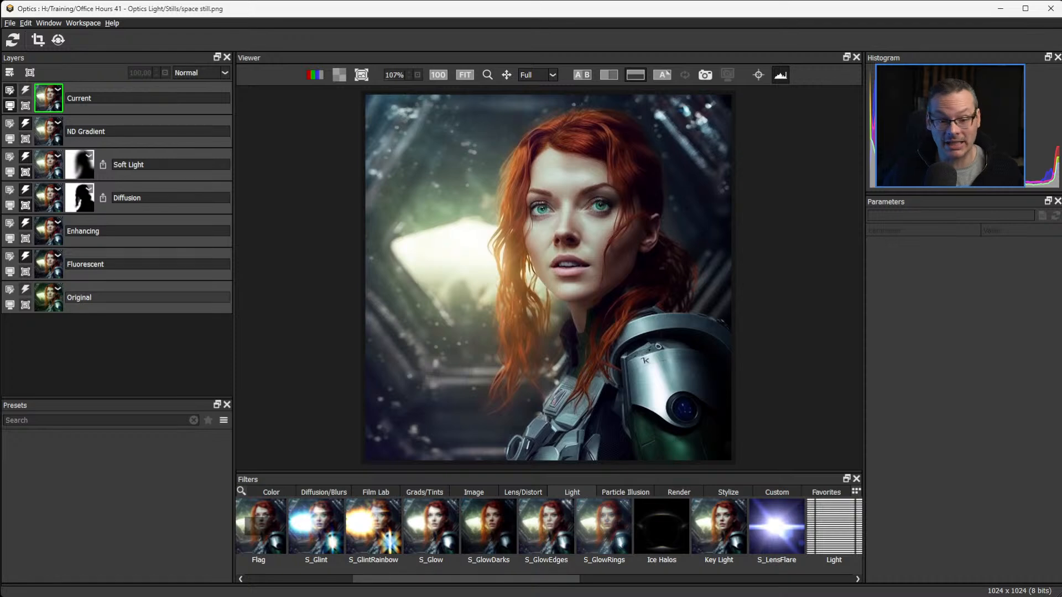
{"action": "left_click", "coordinate": [835, 531]}
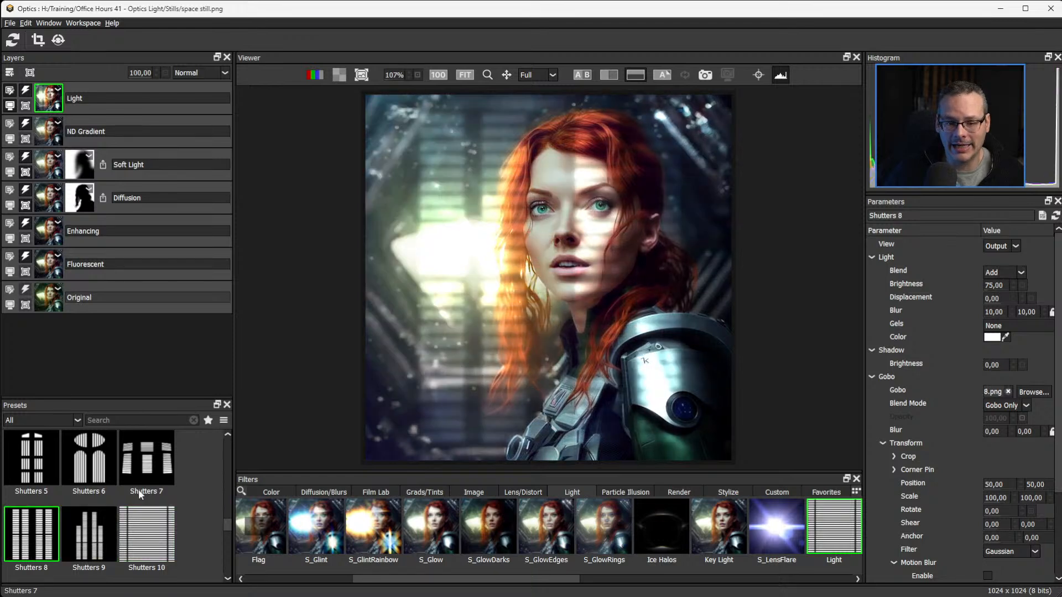
Browse the Light filter's shutter, window and tree gobo presets and try Trees 2 and Trees 14.
{"action": "left_click", "coordinate": [138, 485]}
{"action": "left_click", "coordinate": [52, 538]}
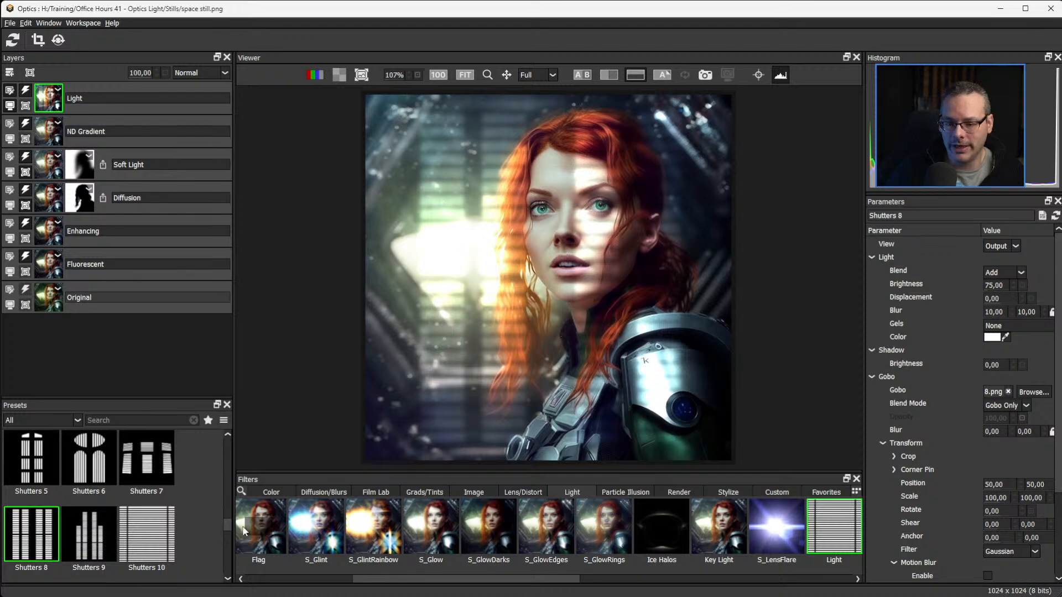
{"action": "left_click_drag", "start_coordinate": [228, 527], "coordinate": [233, 557]}
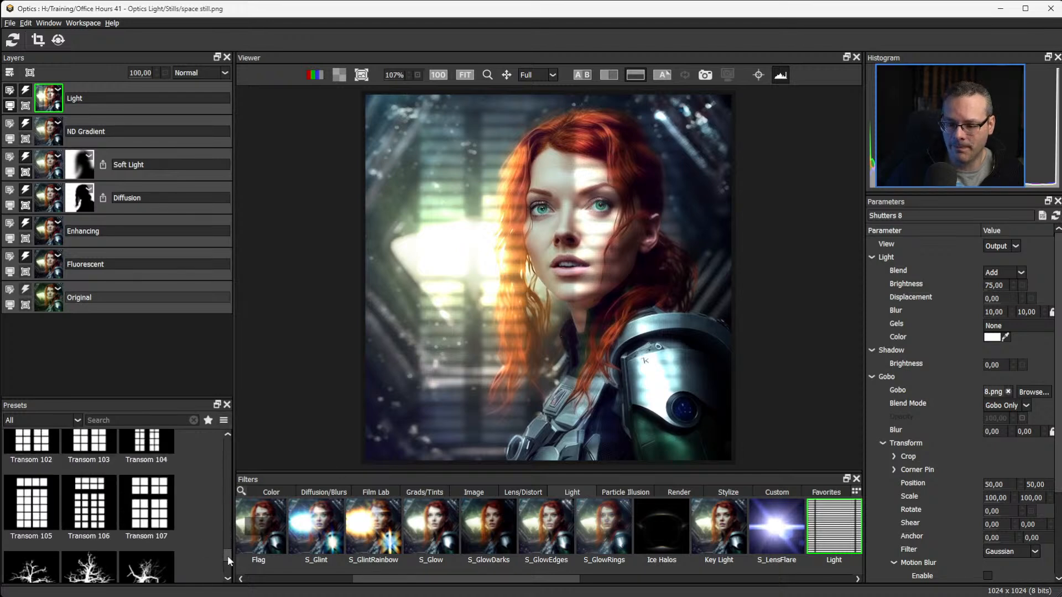
{"action": "left_click", "coordinate": [99, 562]}
{"action": "scroll", "coordinate": [95, 565], "scroll_direction": "down", "scroll_amount": 3}
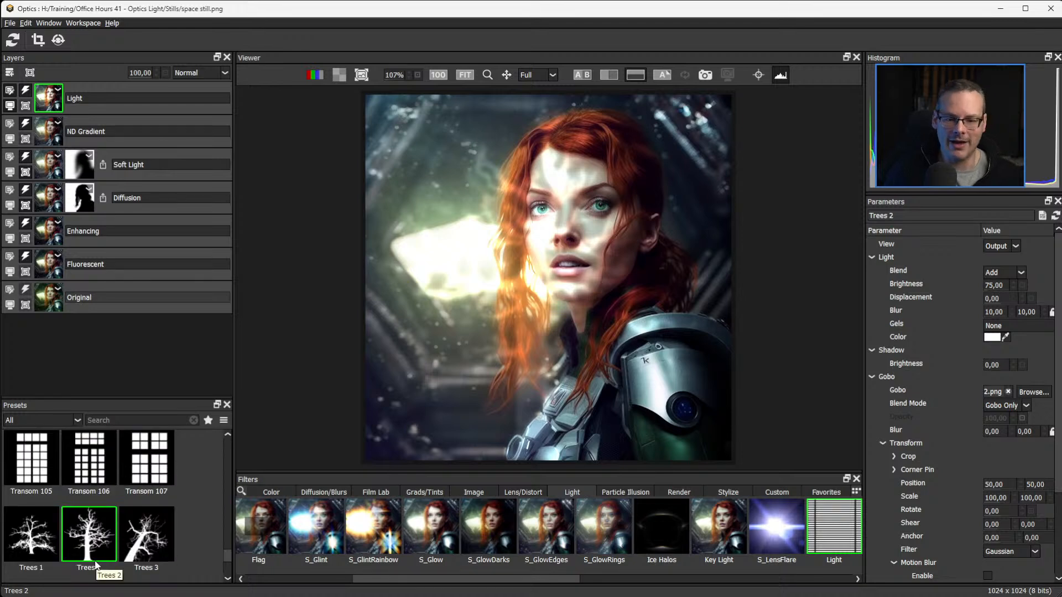
{"action": "left_click", "coordinate": [95, 563]}
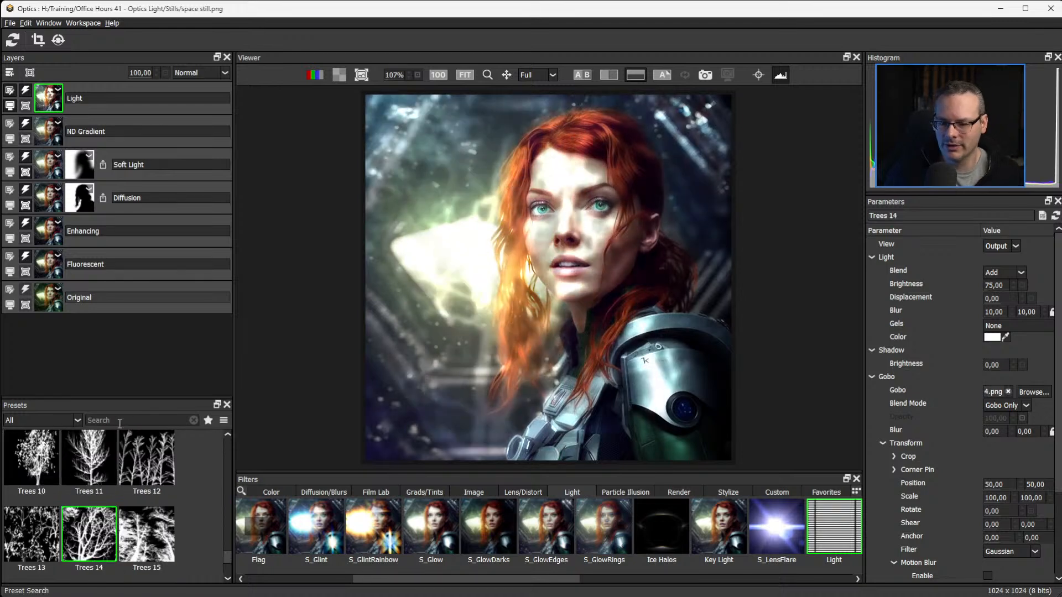
Browse the Windows - Double and Textures gobo presets, try Bread and Burlap, and return to the full preset list.
{"action": "left_click", "coordinate": [70, 420]}
{"action": "left_click", "coordinate": [40, 537]}
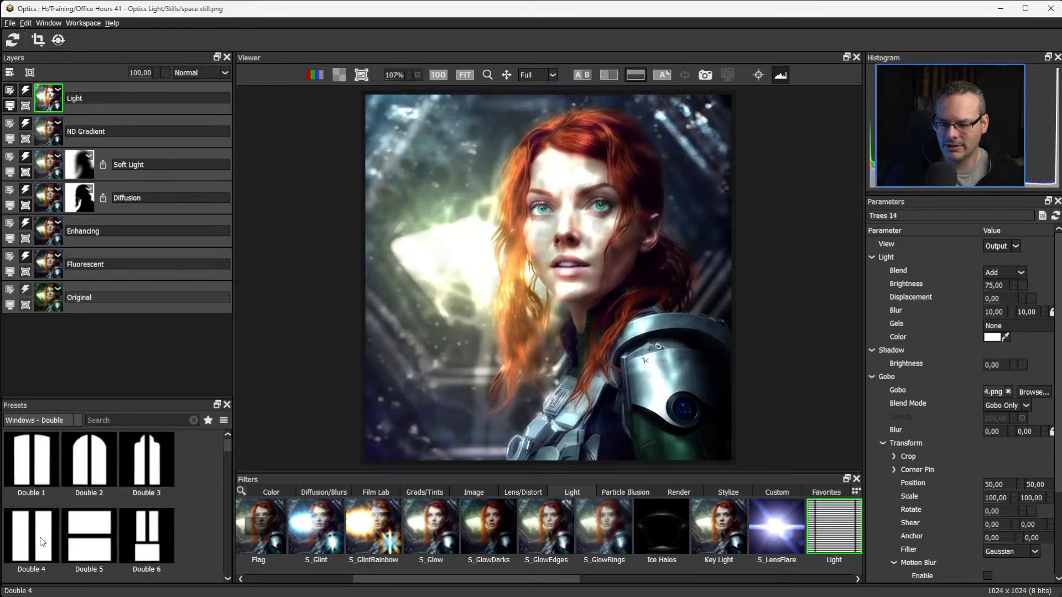
{"action": "left_click", "coordinate": [34, 420]}
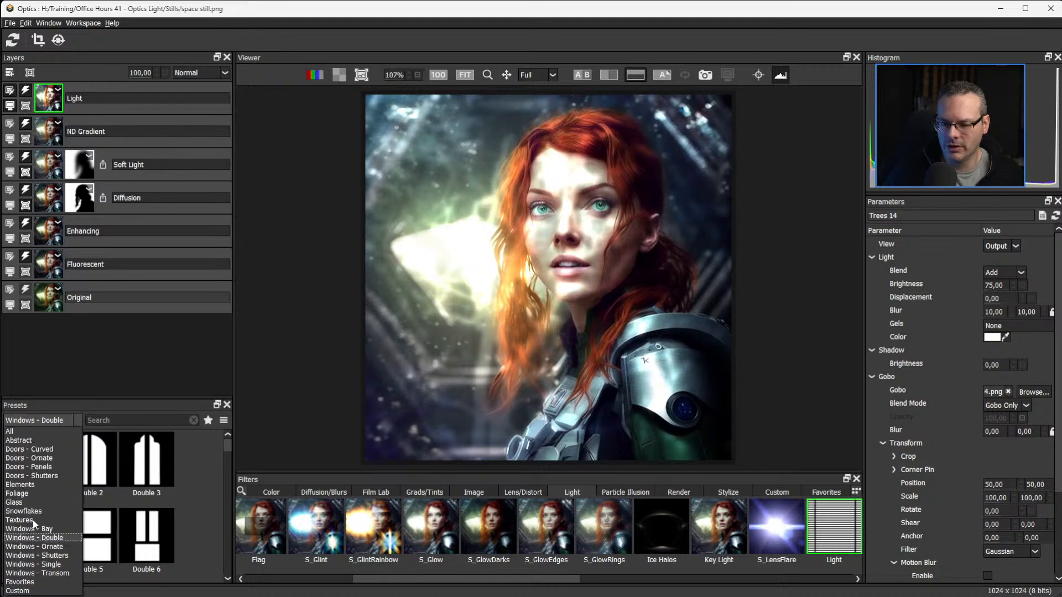
{"action": "left_click", "coordinate": [32, 520]}
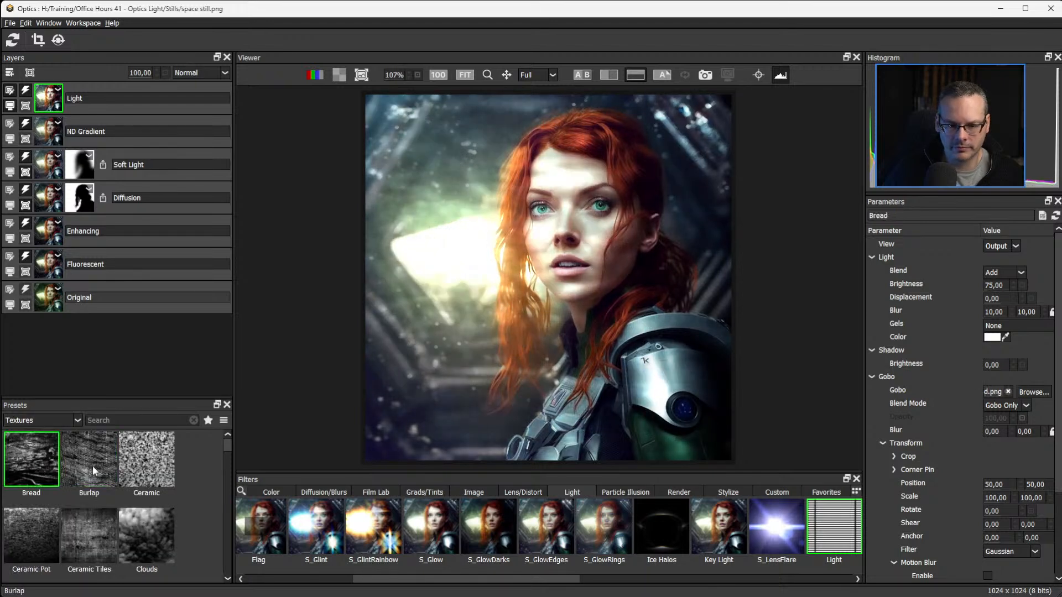
{"action": "left_click", "coordinate": [92, 465]}
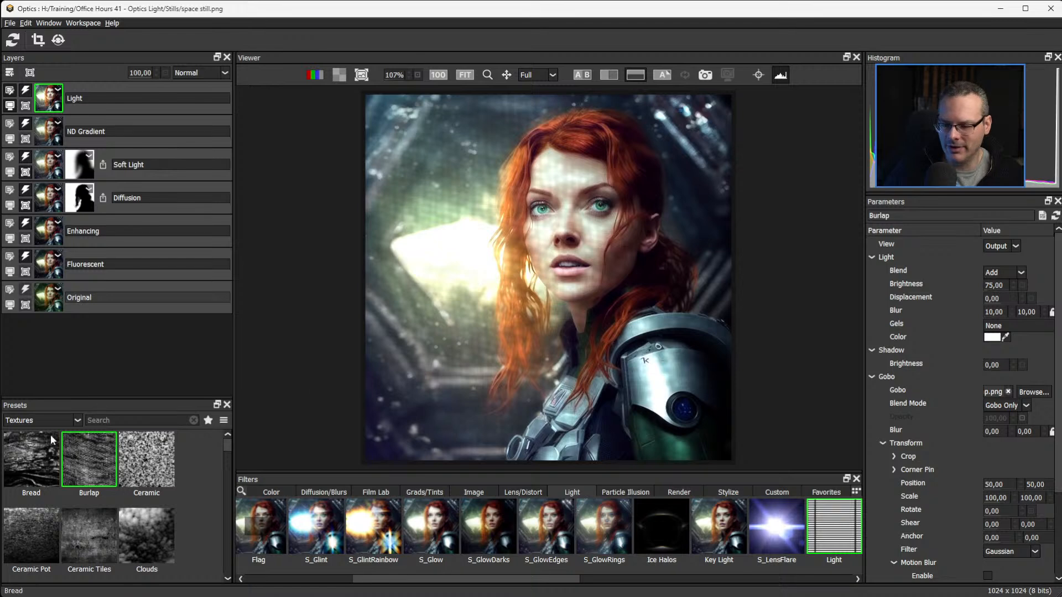
{"action": "scroll", "coordinate": [224, 446], "scroll_direction": "down", "scroll_amount": 2}
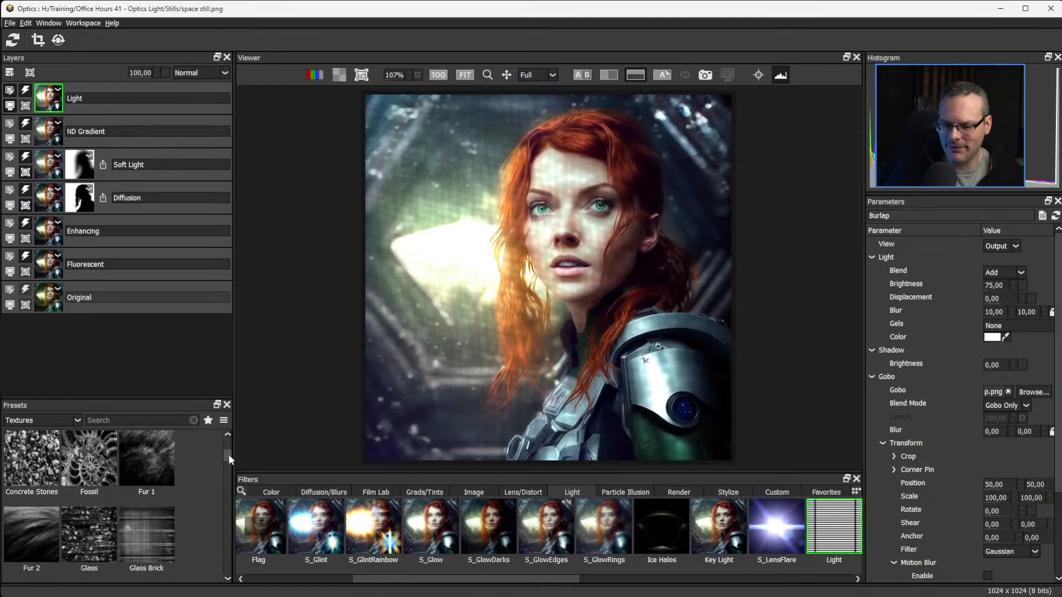
{"action": "scroll", "coordinate": [227, 453], "scroll_direction": "up", "scroll_amount": 2}
{"action": "left_click", "coordinate": [48, 420]}
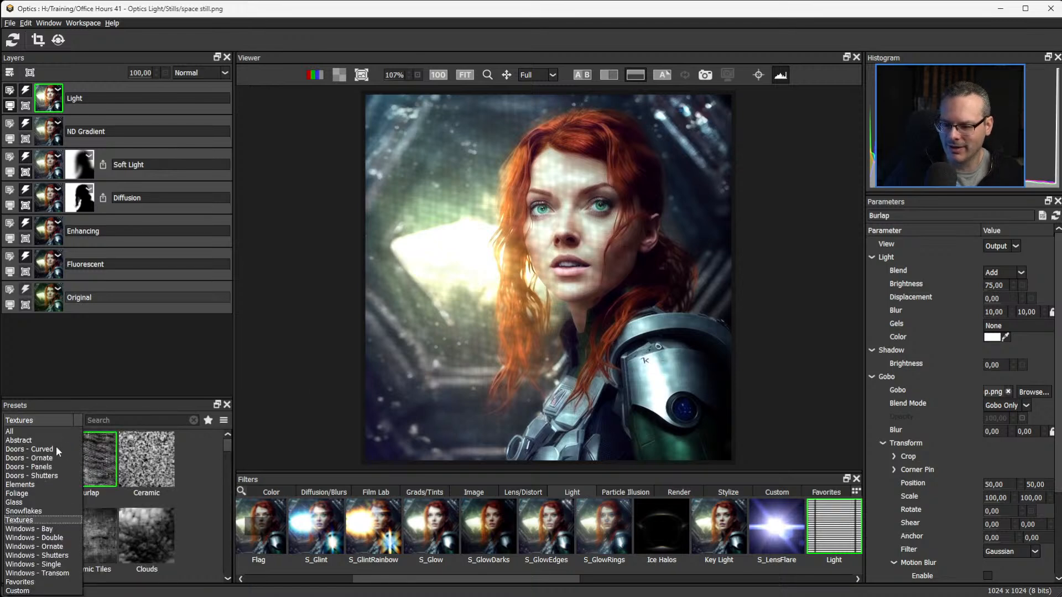
{"action": "left_click", "coordinate": [27, 432]}
{"action": "scroll", "coordinate": [220, 453], "scroll_direction": "up", "scroll_amount": 5}
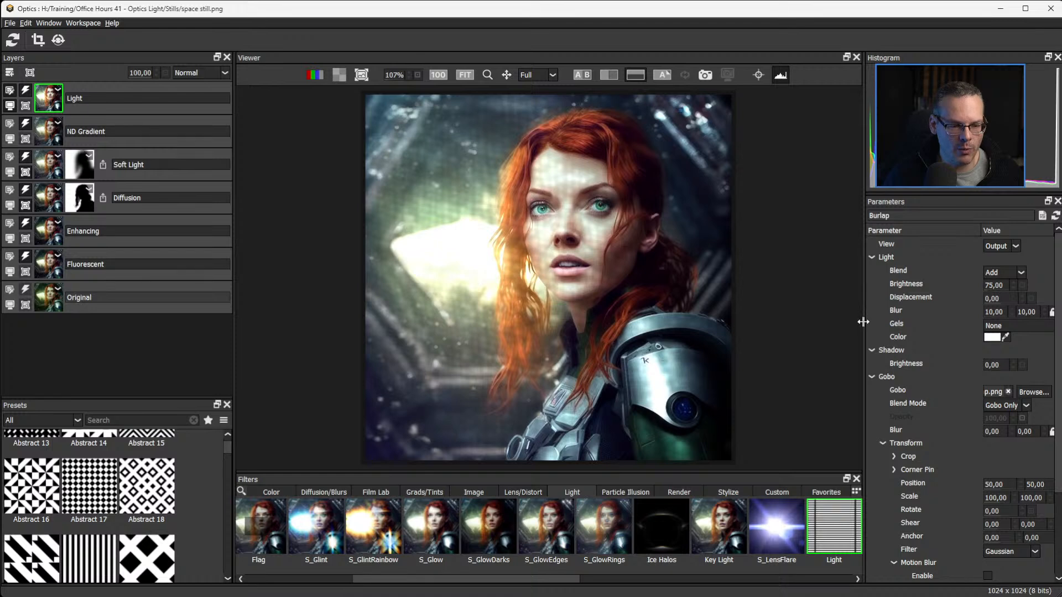
Widen the Parameters panel and look through the Abstract Foliage, Abstract Geometric and Abstract Metal folders for a custom gobo image.
{"action": "left_click_drag", "start_coordinate": [864, 321], "coordinate": [828, 320]}
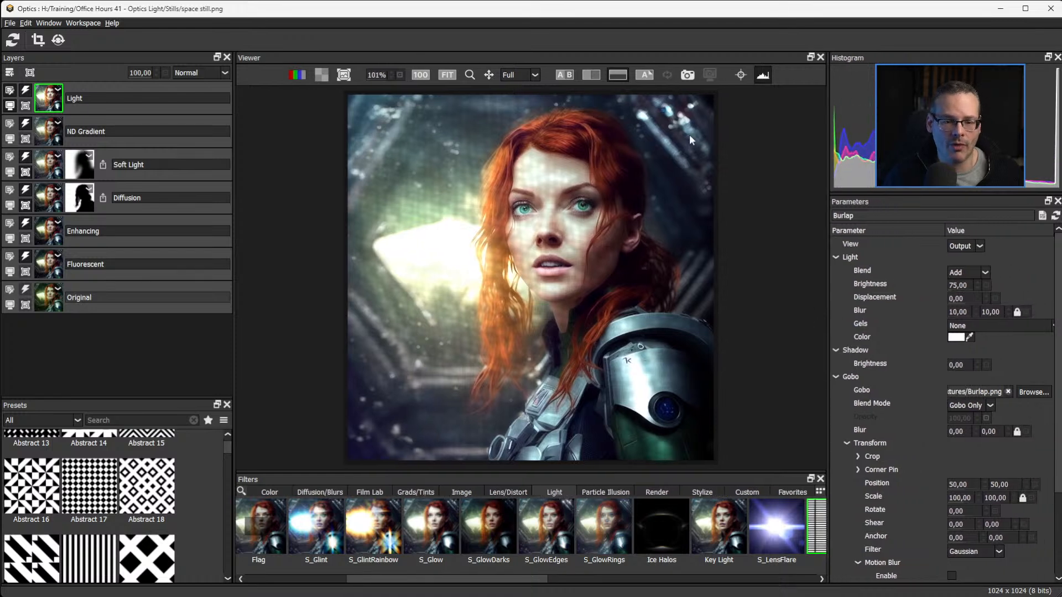
{"action": "left_click", "coordinate": [1032, 393]}
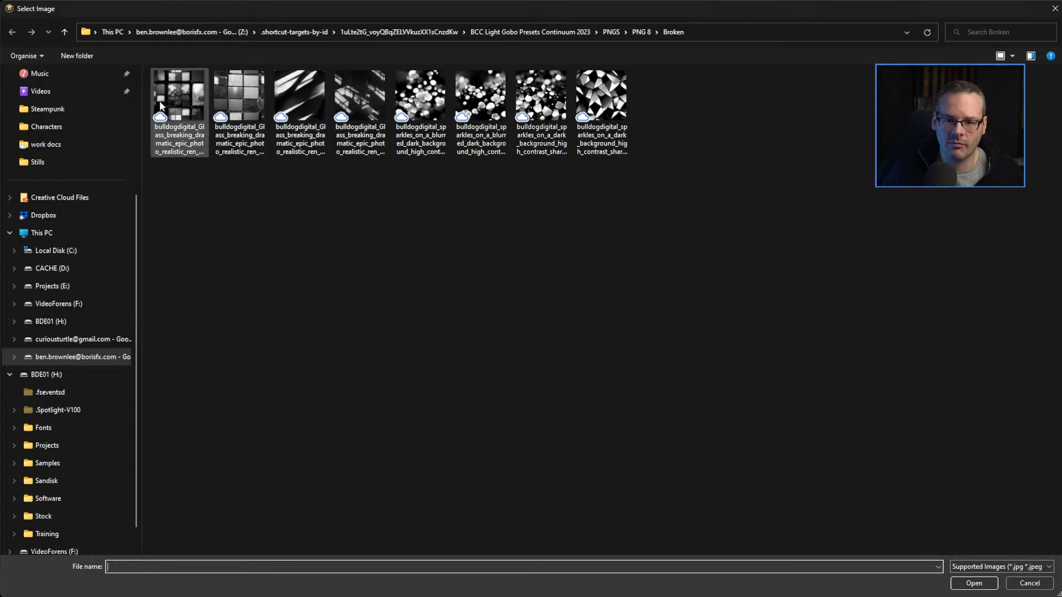
{"action": "left_click", "coordinate": [637, 32]}
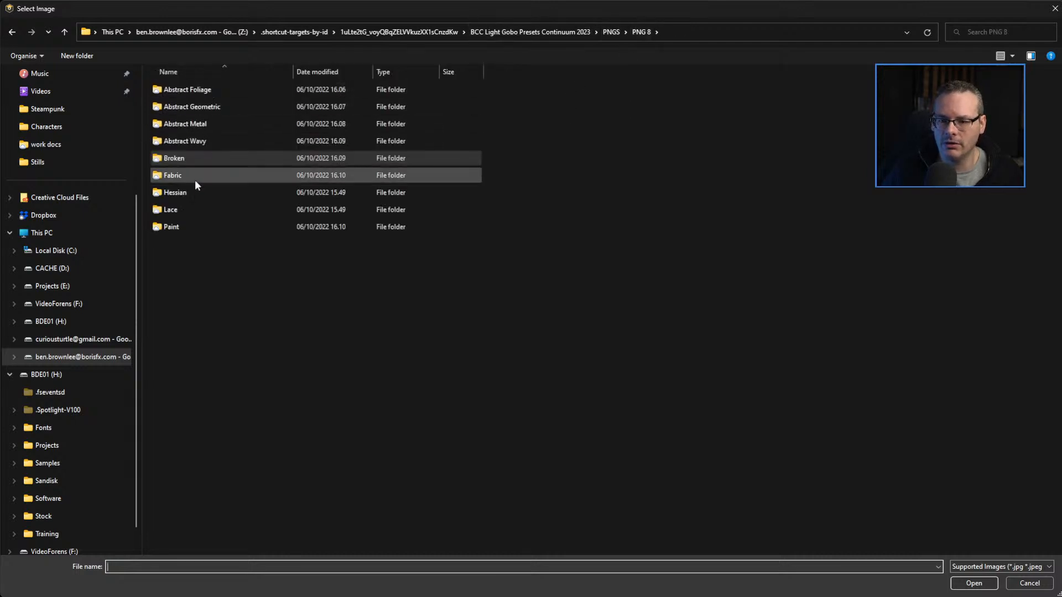
{"action": "double_click", "coordinate": [201, 90]}
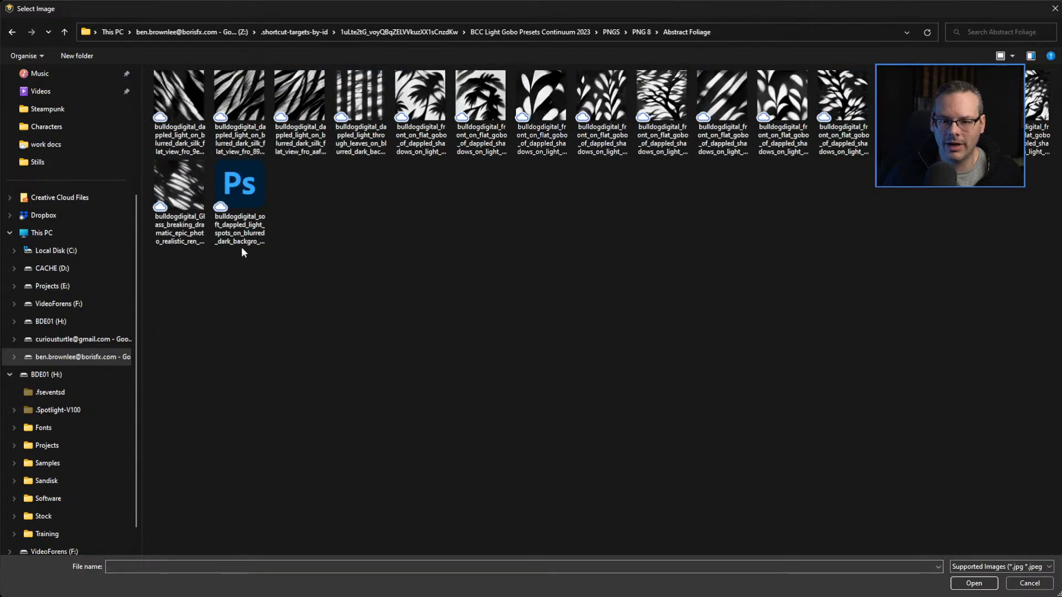
{"action": "left_click", "coordinate": [640, 31]}
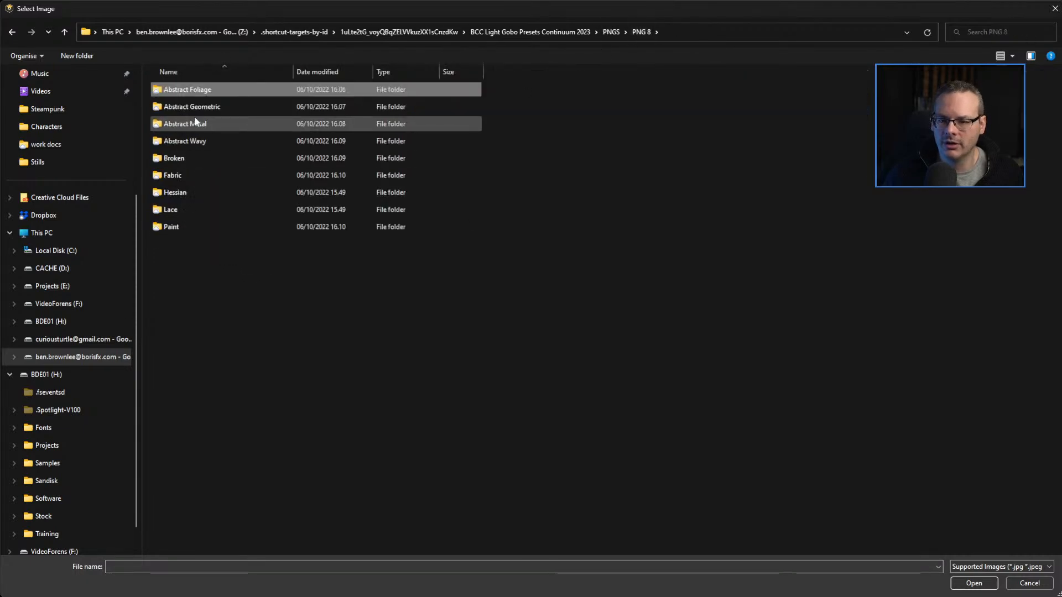
{"action": "double_click", "coordinate": [194, 107]}
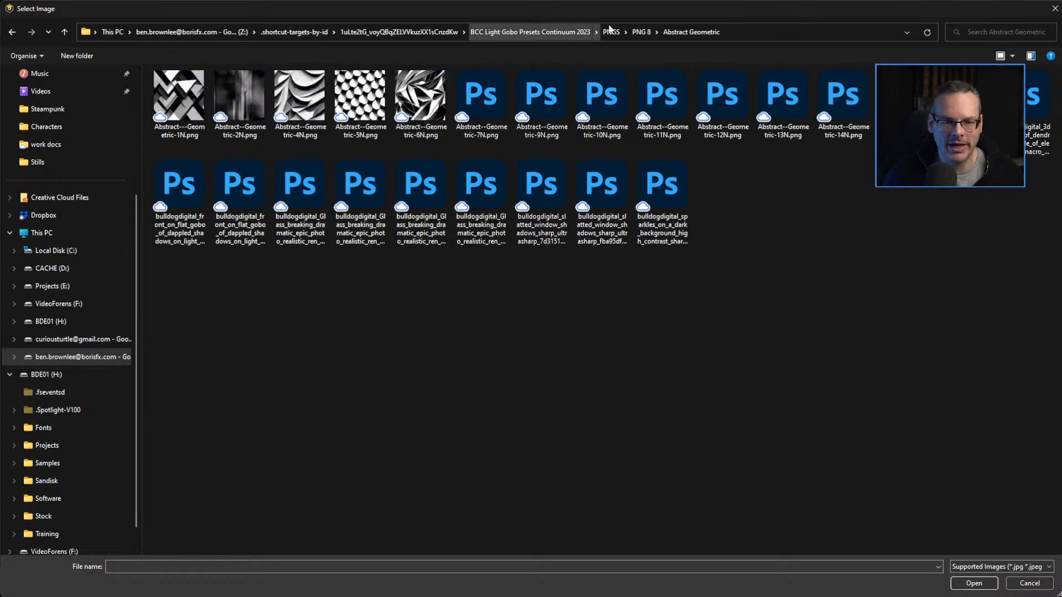
{"action": "left_click", "coordinate": [641, 31]}
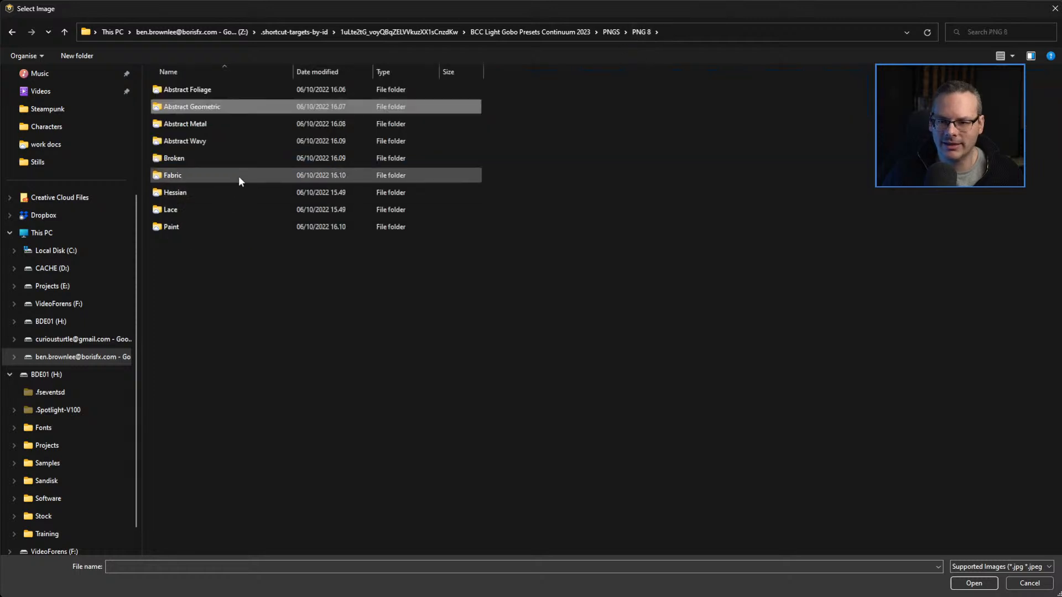
{"action": "double_click", "coordinate": [203, 127]}
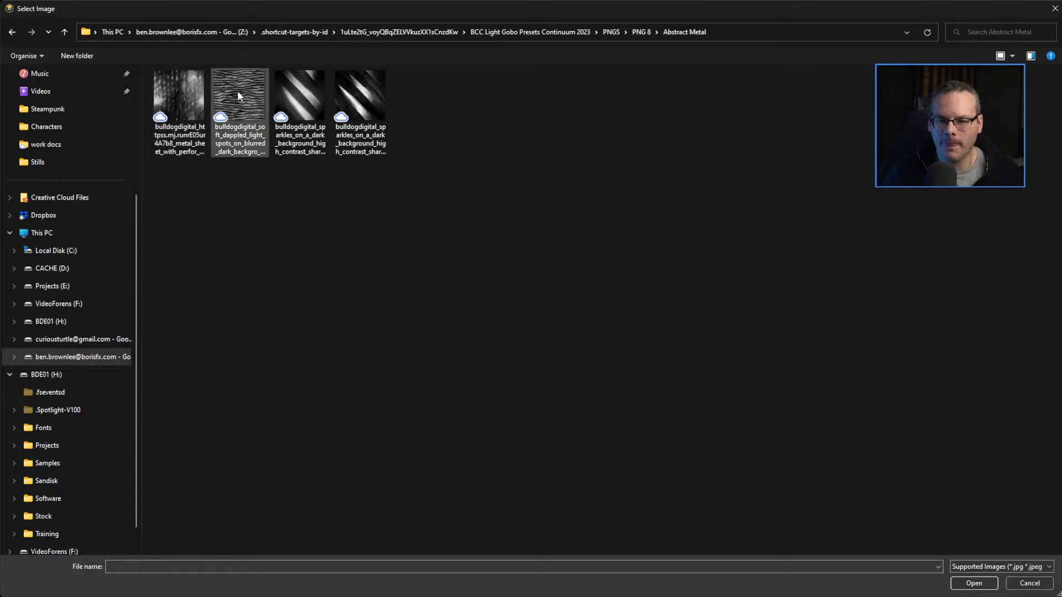
{"action": "left_click", "coordinate": [641, 32]}
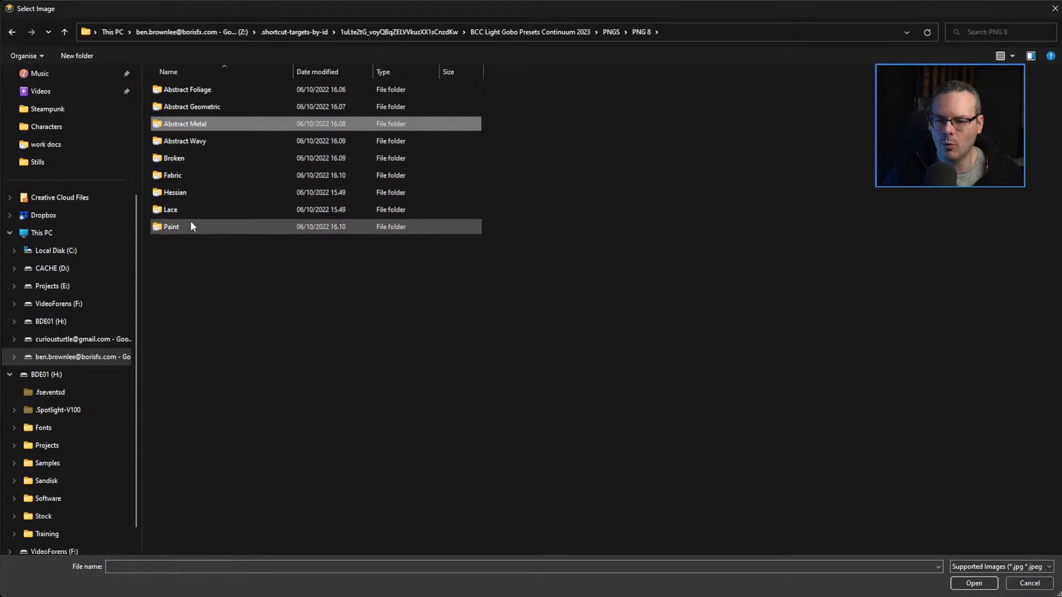
Load the diagonal-streak Glass_breaking image ending in dd62b399055b.png from the Broken folder as the Light filter's gobo.
{"action": "double_click", "coordinate": [187, 157]}
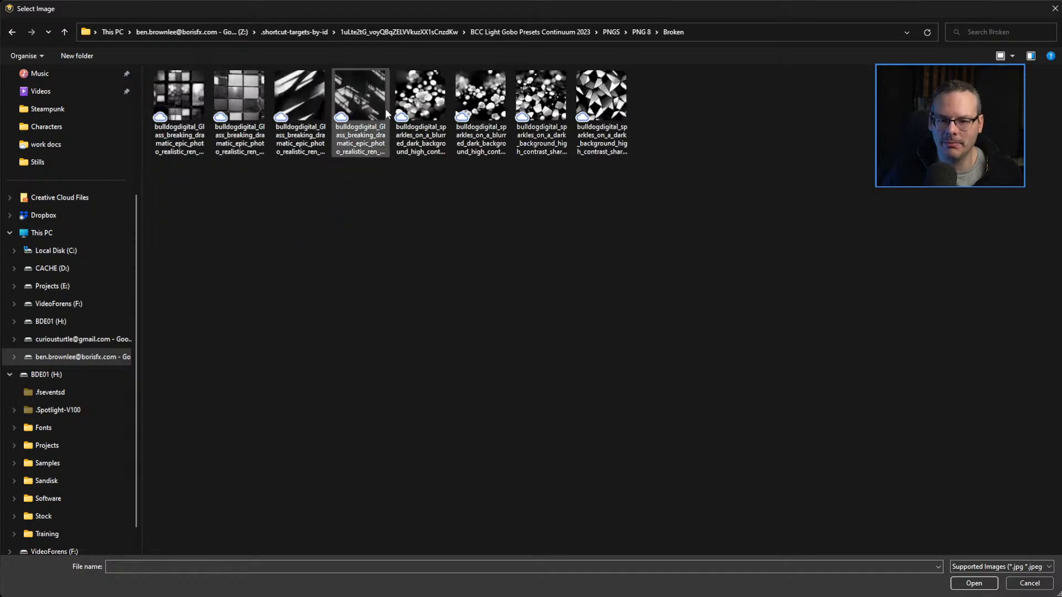
{"action": "left_click", "coordinate": [359, 98]}
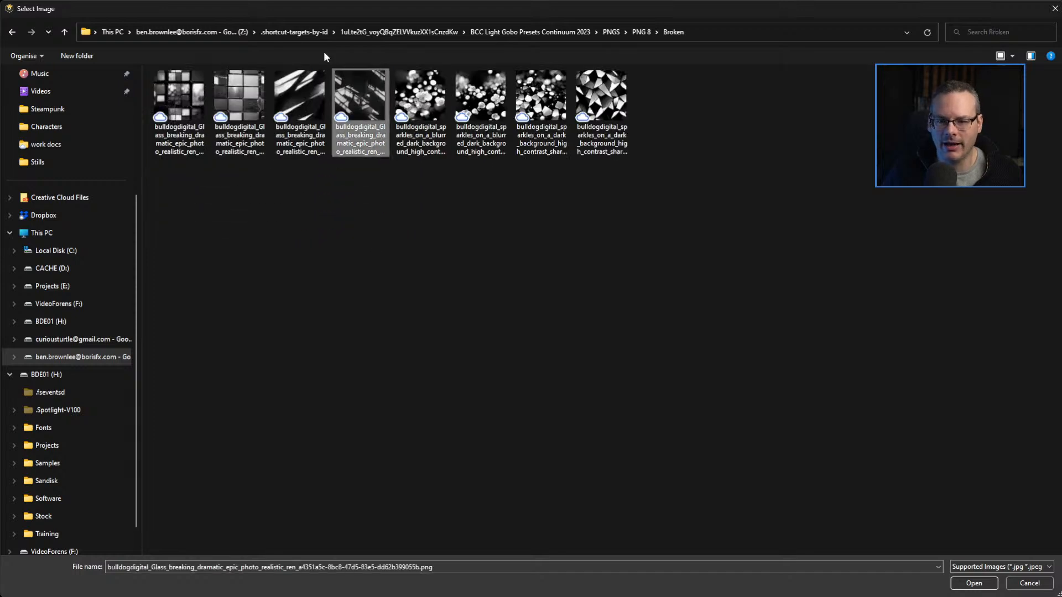
{"action": "double_click", "coordinate": [358, 98]}
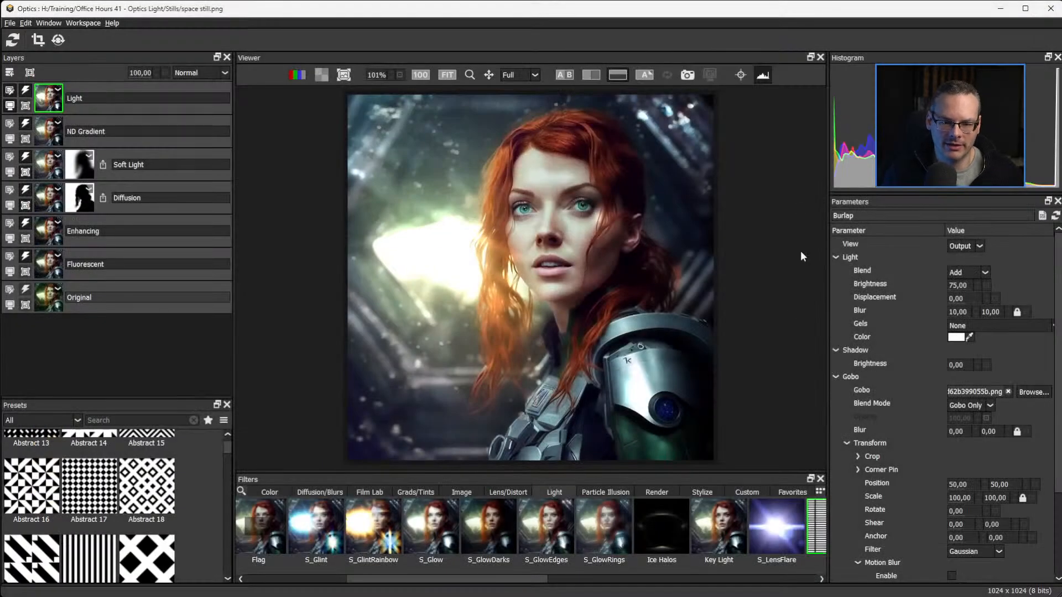
Set the light's Blend to Screen and shift the gobo on the image to about 33.69, 46.53 using the on-image controls.
{"action": "left_click", "coordinate": [741, 76]}
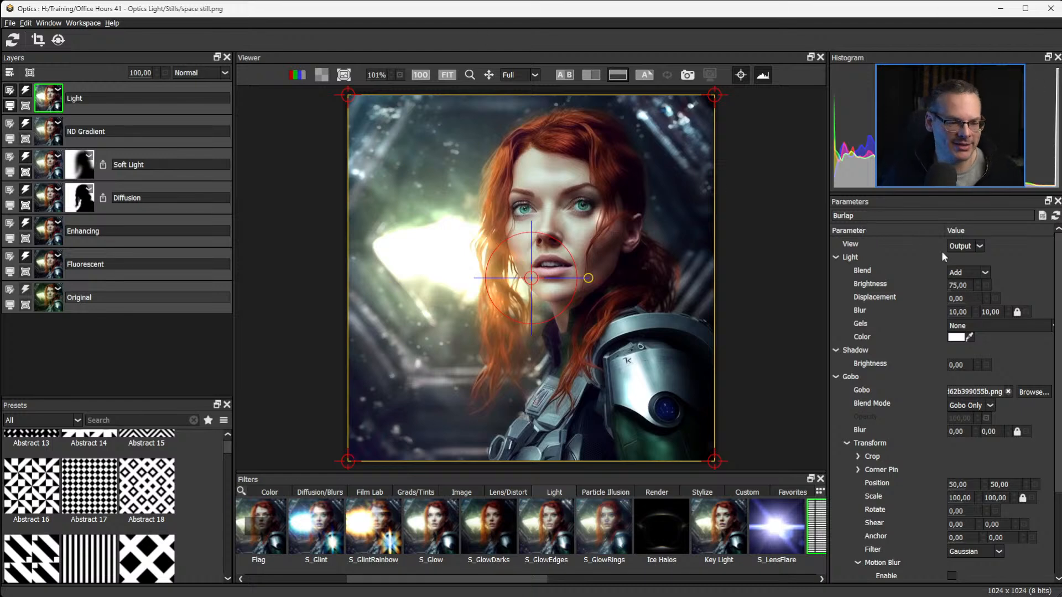
{"action": "left_click", "coordinate": [985, 272]}
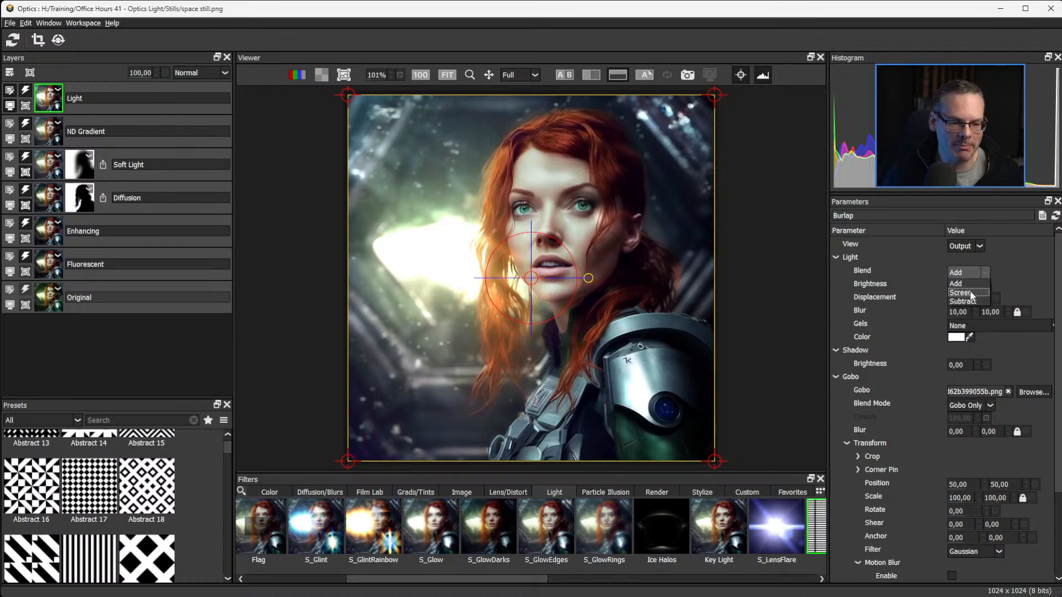
{"action": "left_click", "coordinate": [962, 293]}
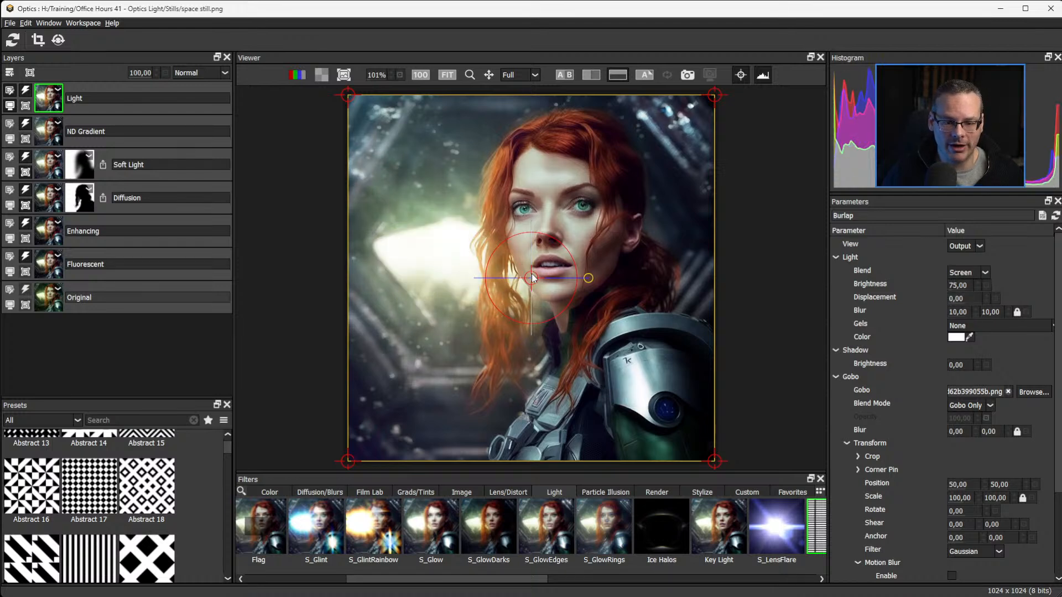
{"action": "left_click_drag", "start_coordinate": [532, 279], "coordinate": [471, 264]}
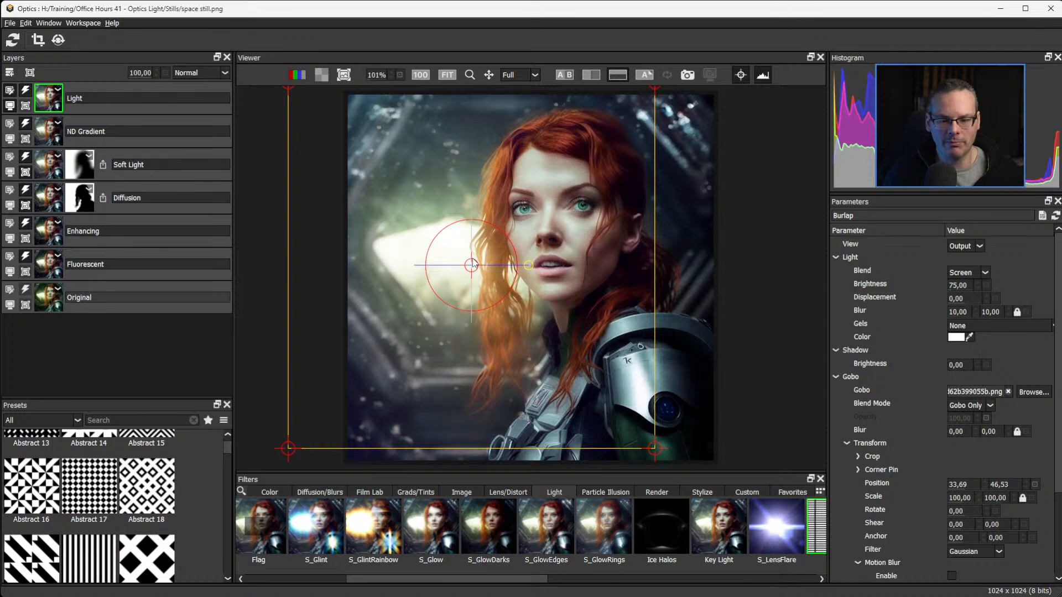
Try a light Brightness of 491, then settle on 179.
{"action": "left_click_drag", "start_coordinate": [960, 285], "coordinate": [1061, 286]}
{"action": "left_click", "coordinate": [951, 284]}
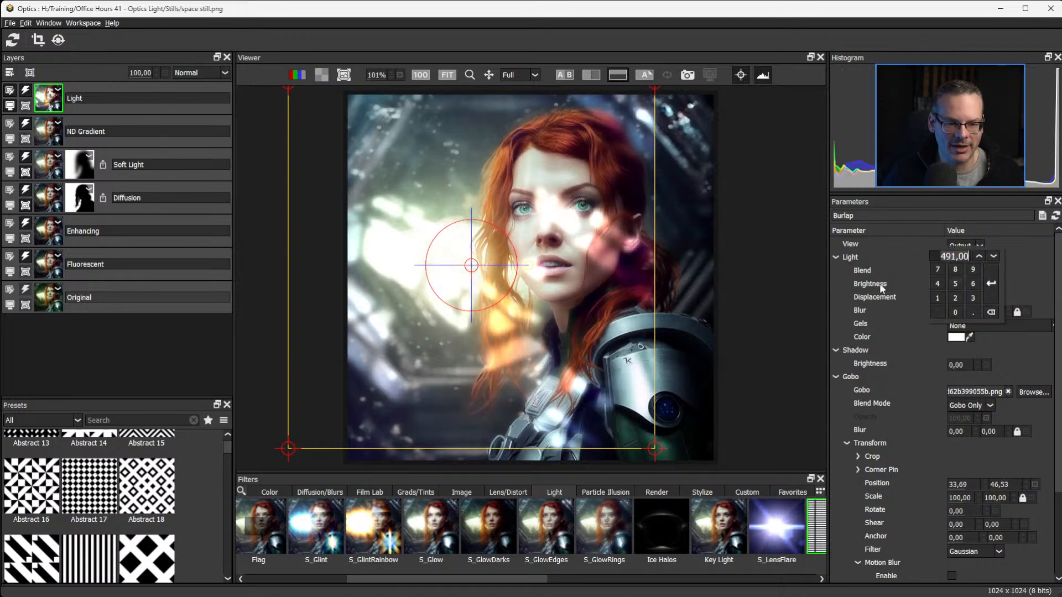
{"action": "left_click", "coordinate": [979, 273]}
{"action": "left_click_drag", "start_coordinate": [962, 285], "coordinate": [765, 280]}
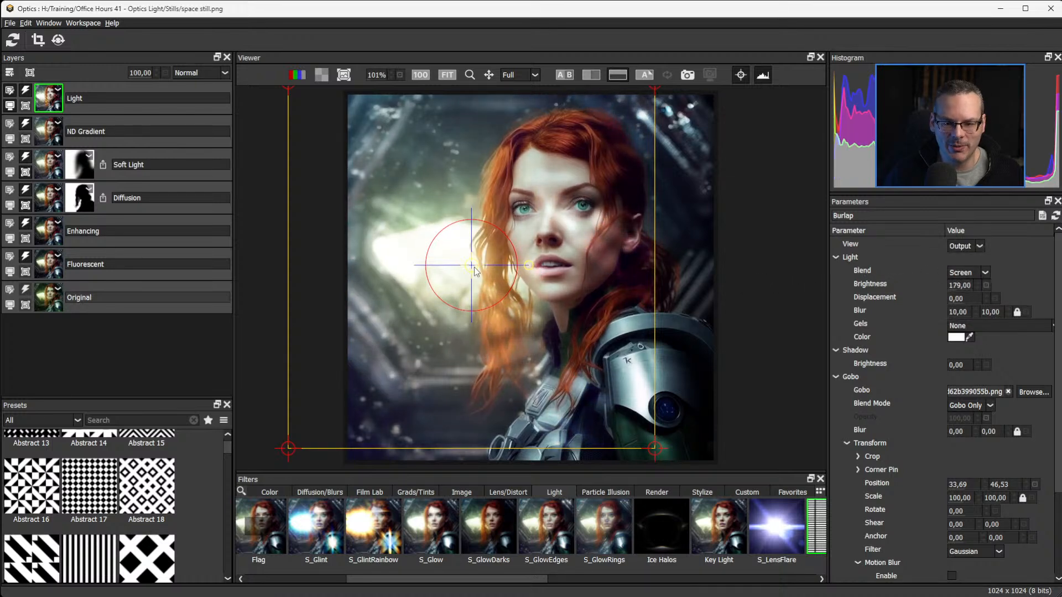
Move the gobo to about 60.42, 93.50 and pull its upper corners up and inward to narrow it above the woman's head.
{"action": "left_click_drag", "start_coordinate": [473, 267], "coordinate": [567, 407]}
{"action": "left_click_drag", "start_coordinate": [381, 216], "coordinate": [363, 55]}
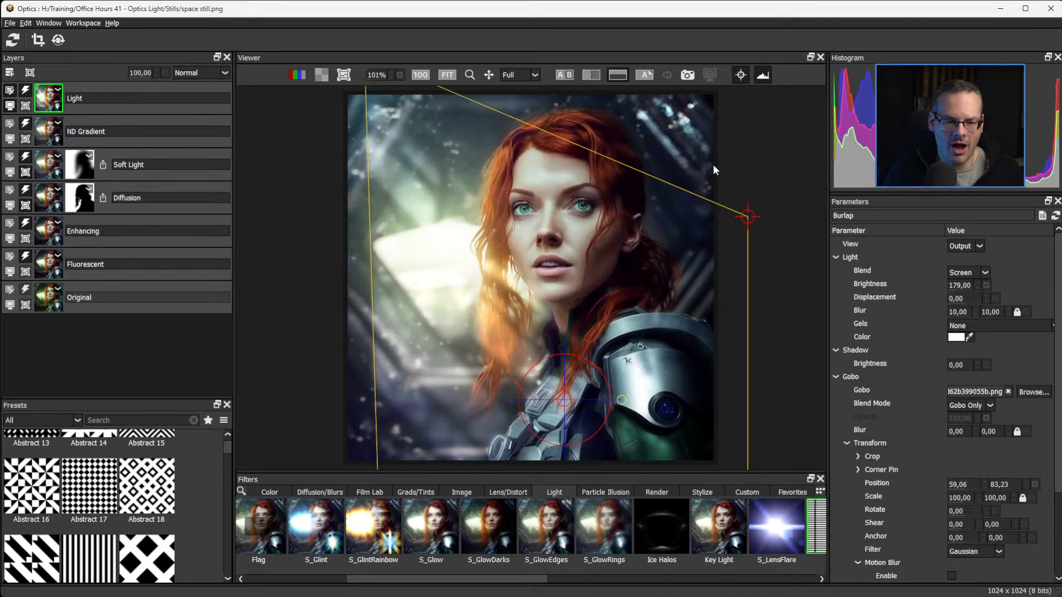
{"action": "left_click_drag", "start_coordinate": [752, 216], "coordinate": [618, 84]}
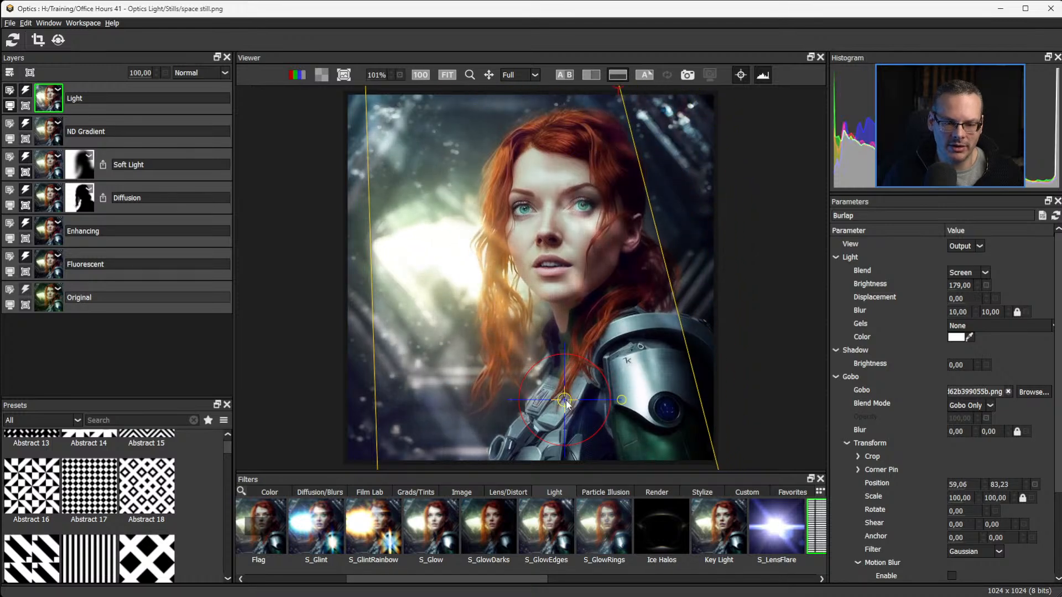
{"action": "left_click_drag", "start_coordinate": [563, 400], "coordinate": [576, 443]}
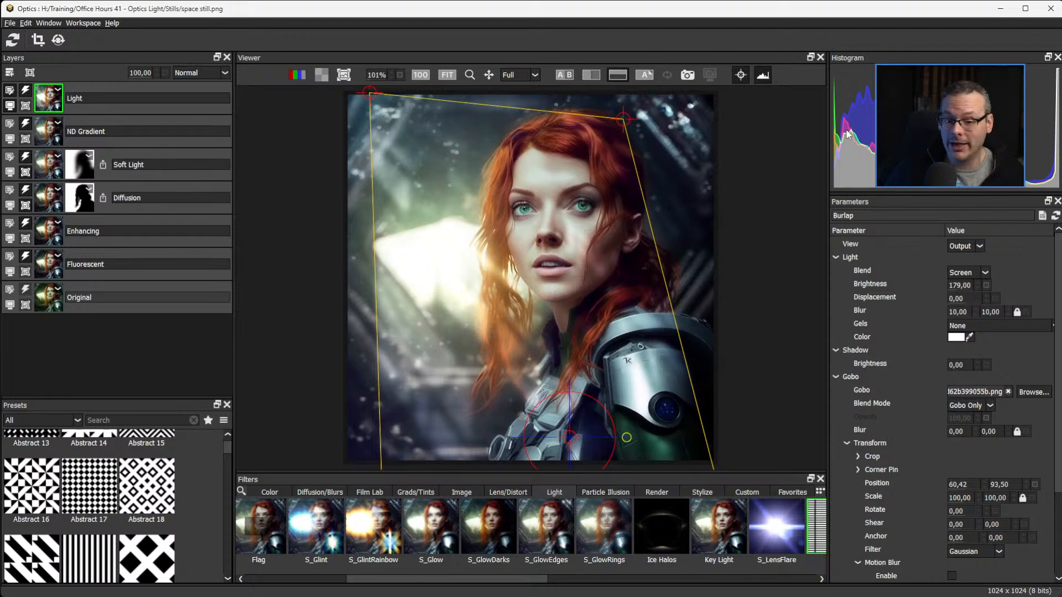
Check which image file types are supported for gobos, then leave the image selection without choosing a file.
{"action": "left_click", "coordinate": [1031, 392]}
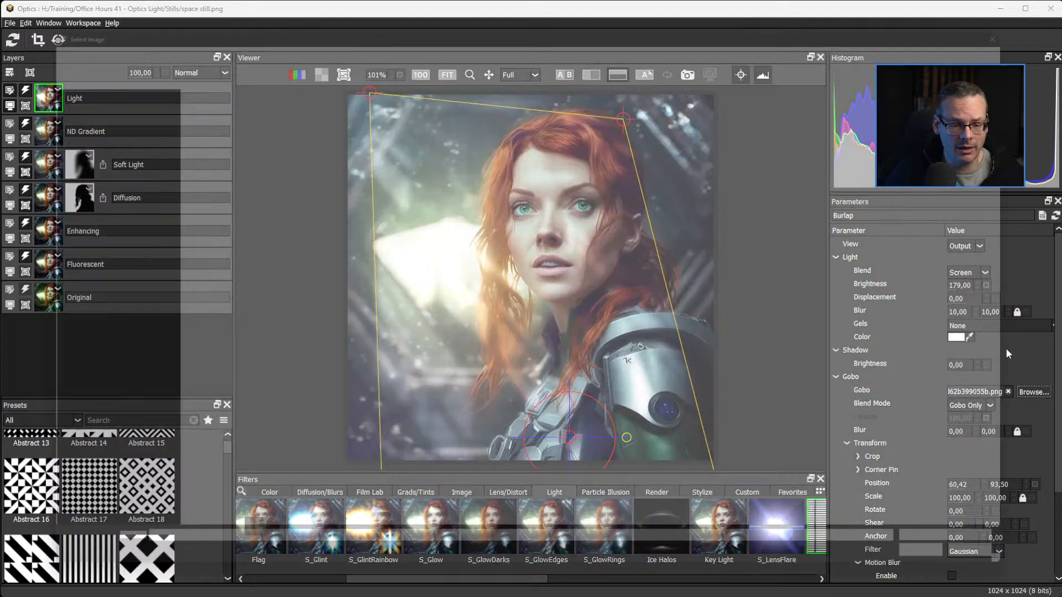
{"action": "left_click", "coordinate": [1024, 567]}
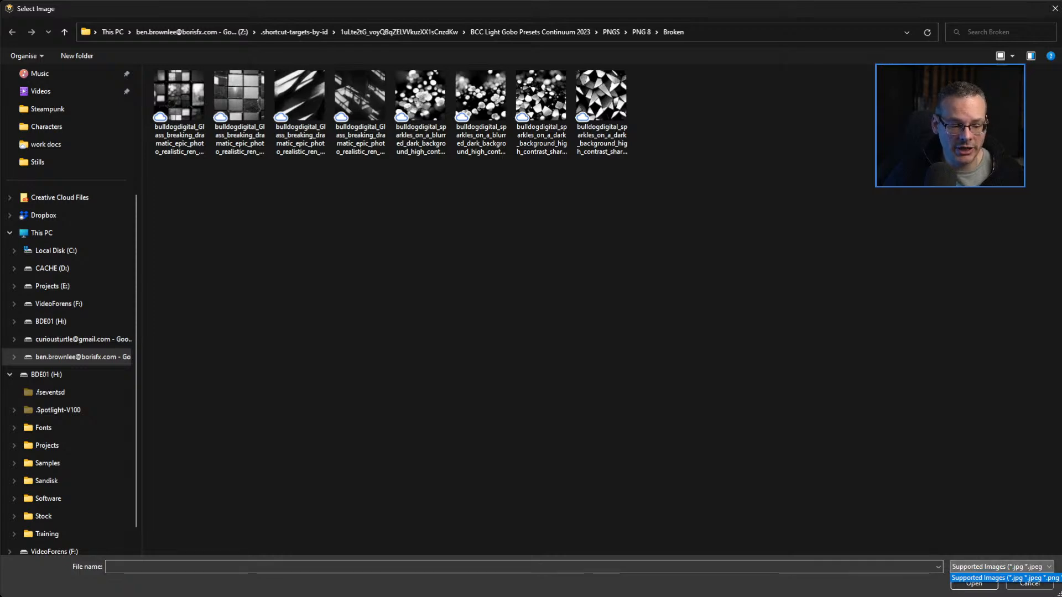
{"action": "left_click", "coordinate": [1042, 589]}
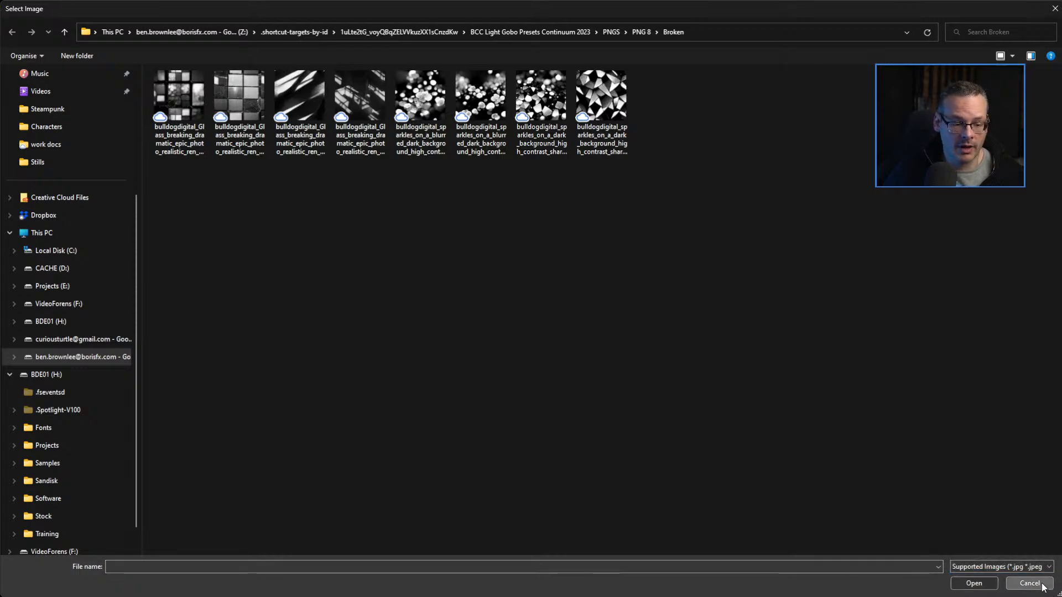
{"action": "left_click", "coordinate": [1041, 589]}
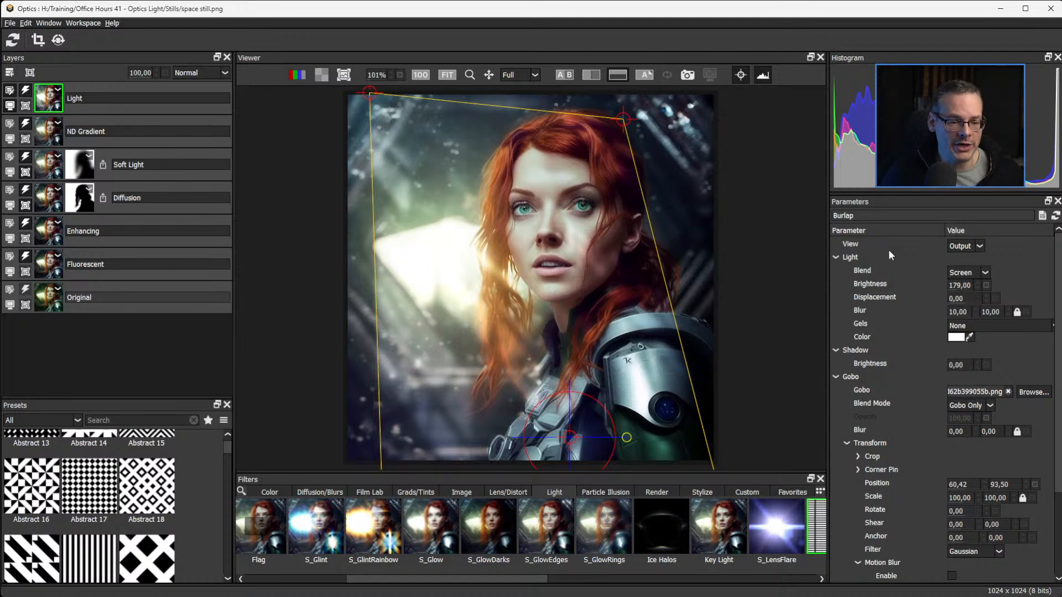
Set the Shadow Brightness to 4 and nudge the gobo's upper-right corner slightly outward.
{"action": "left_click_drag", "start_coordinate": [962, 364], "coordinate": [920, 368]}
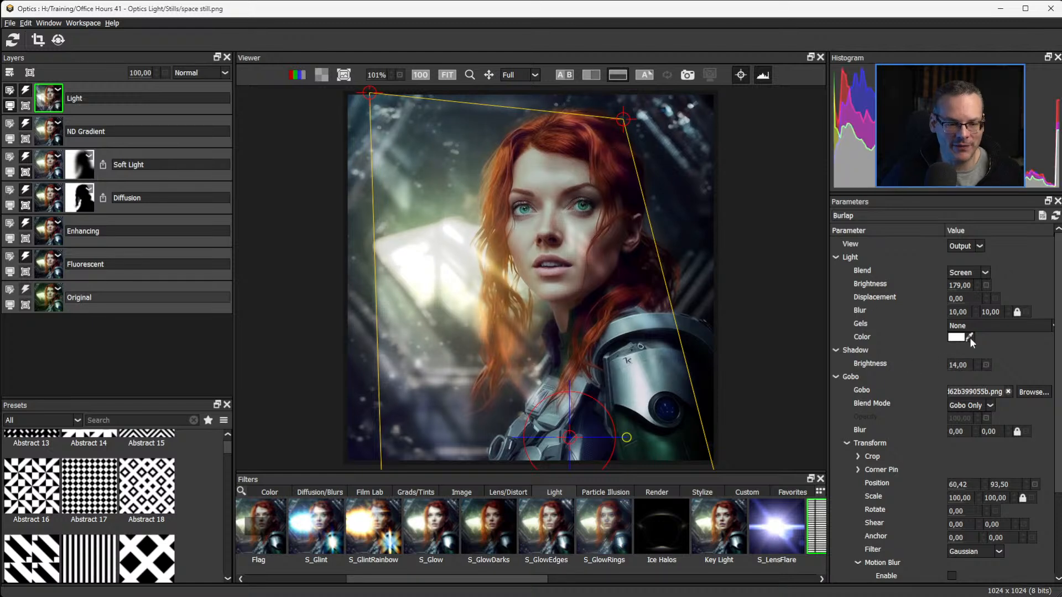
{"action": "left_click_drag", "start_coordinate": [953, 364], "coordinate": [940, 368]}
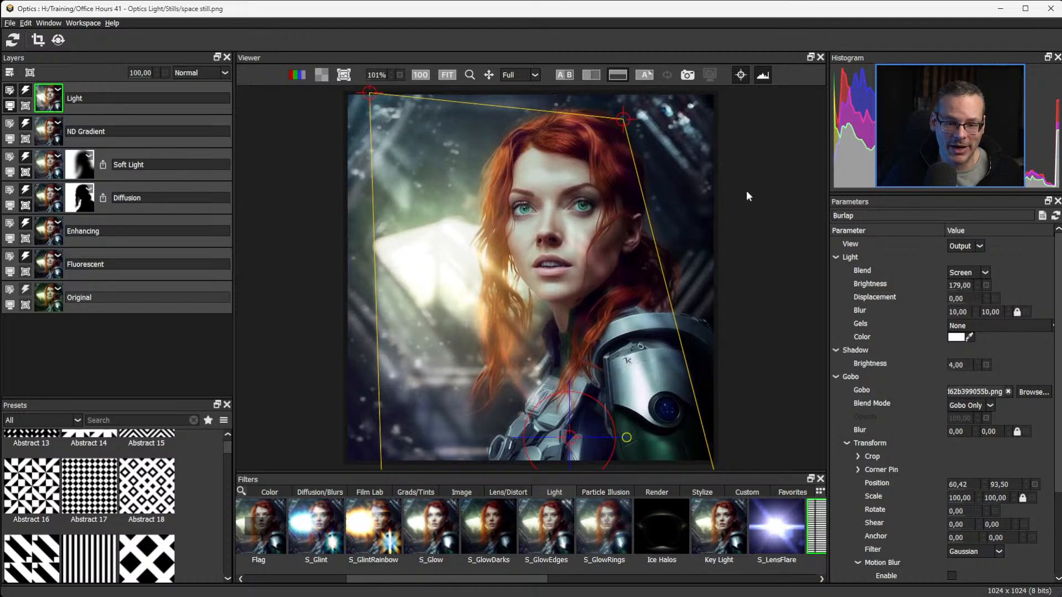
{"action": "mouse_move", "coordinate": [624, 120]}
{"action": "left_mouse_down"}
{"action": "mouse_move", "coordinate": [624, 97]}
{"action": "mouse_move", "coordinate": [635, 108]}
{"action": "left_mouse_up"}
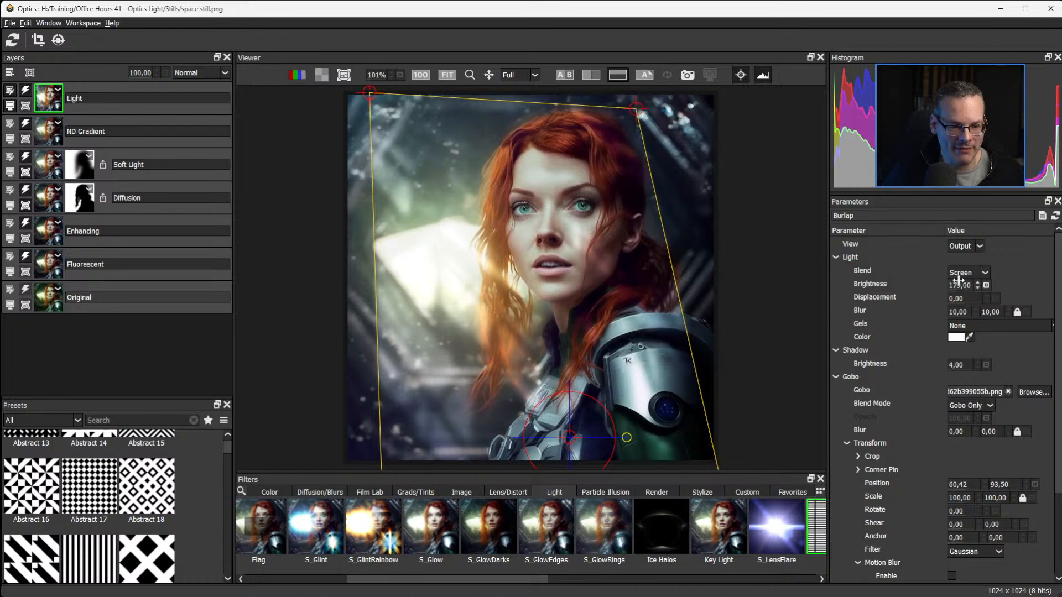
Set the Light layer's Brightness to 66.
{"action": "left_click_drag", "start_coordinate": [947, 287], "coordinate": [897, 289]}
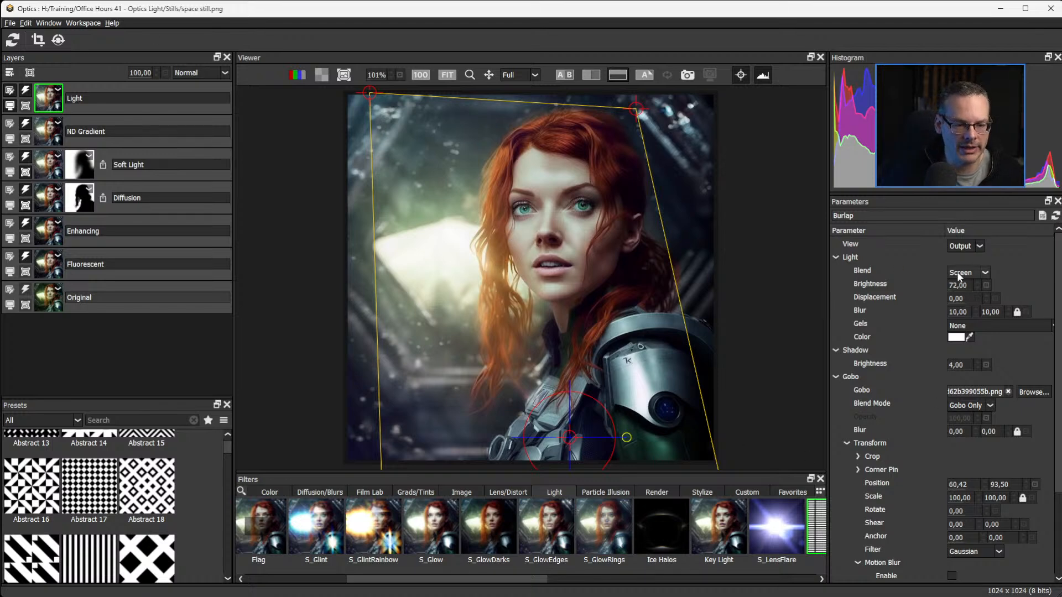
{"action": "left_click_drag", "start_coordinate": [958, 285], "coordinate": [969, 285]}
{"action": "left_click_drag", "start_coordinate": [963, 285], "coordinate": [961, 285]}
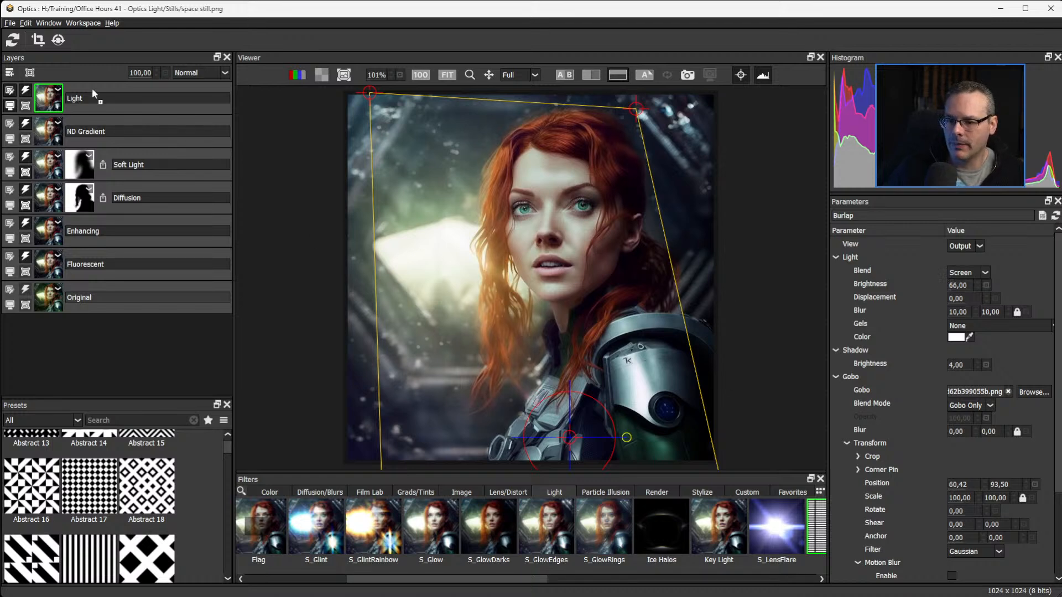
Copy the Diffusion layer's mask onto the Light layer, inverted to cover the woman, and inspect the mask on its own.
{"action": "left_click_drag", "start_coordinate": [82, 101], "coordinate": [80, 104]}
{"action": "left_click", "coordinate": [79, 105]}
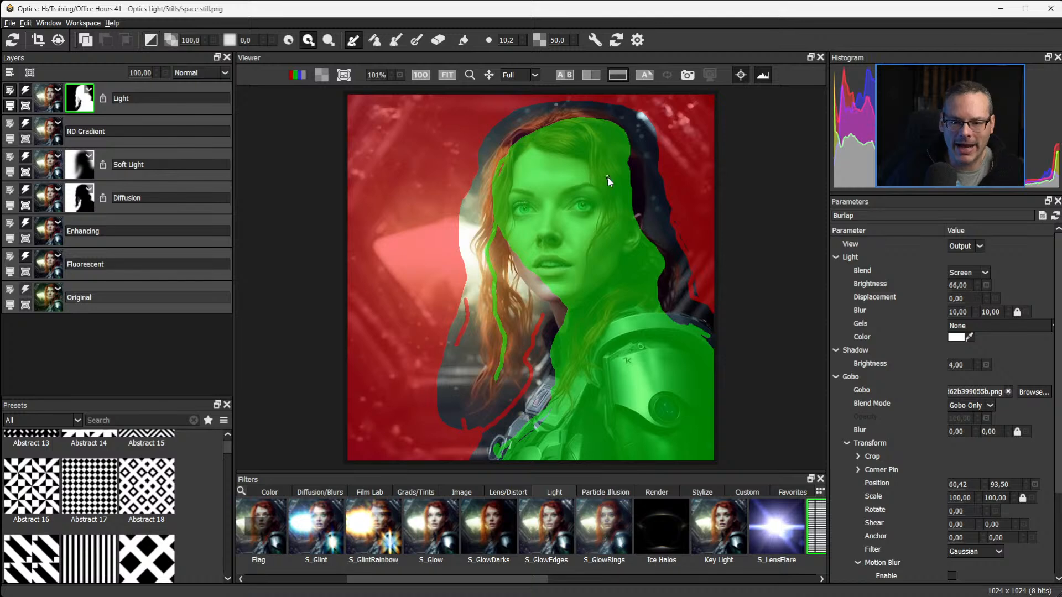
{"action": "key", "text": "m"}
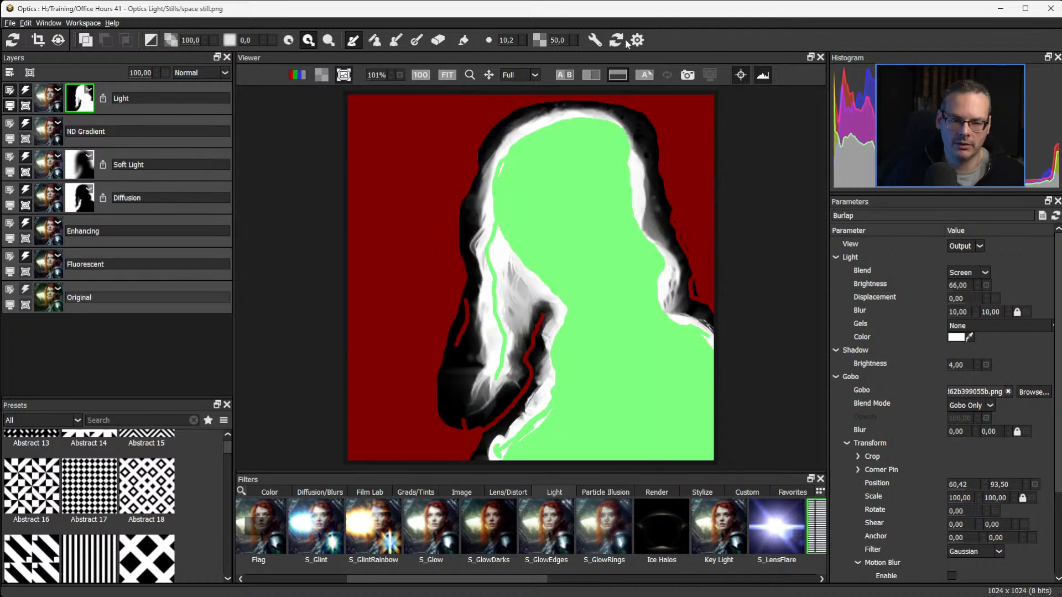
{"action": "left_click", "coordinate": [741, 74]}
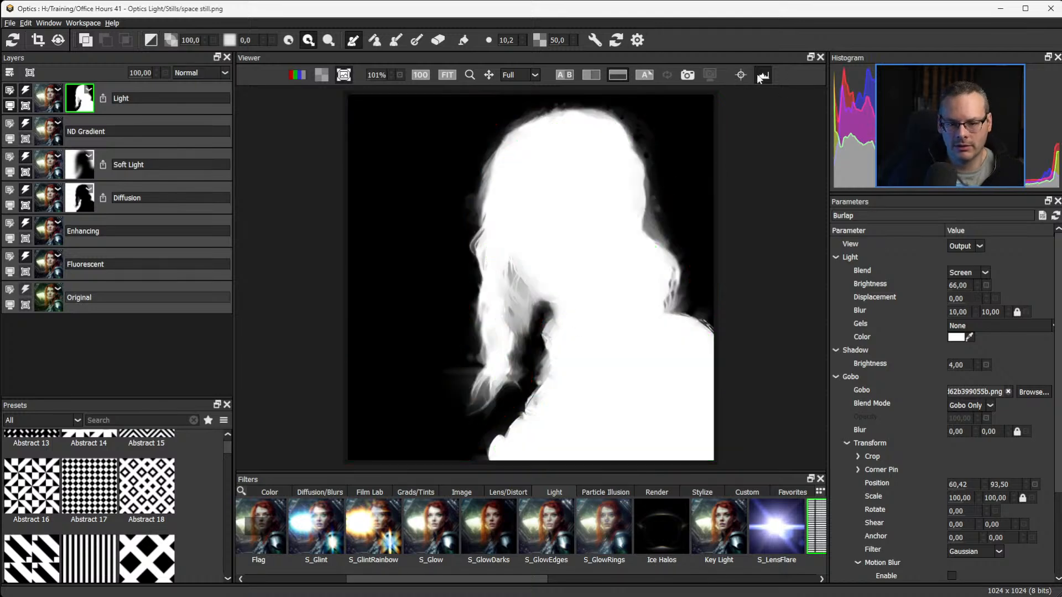
{"action": "left_click", "coordinate": [742, 73]}
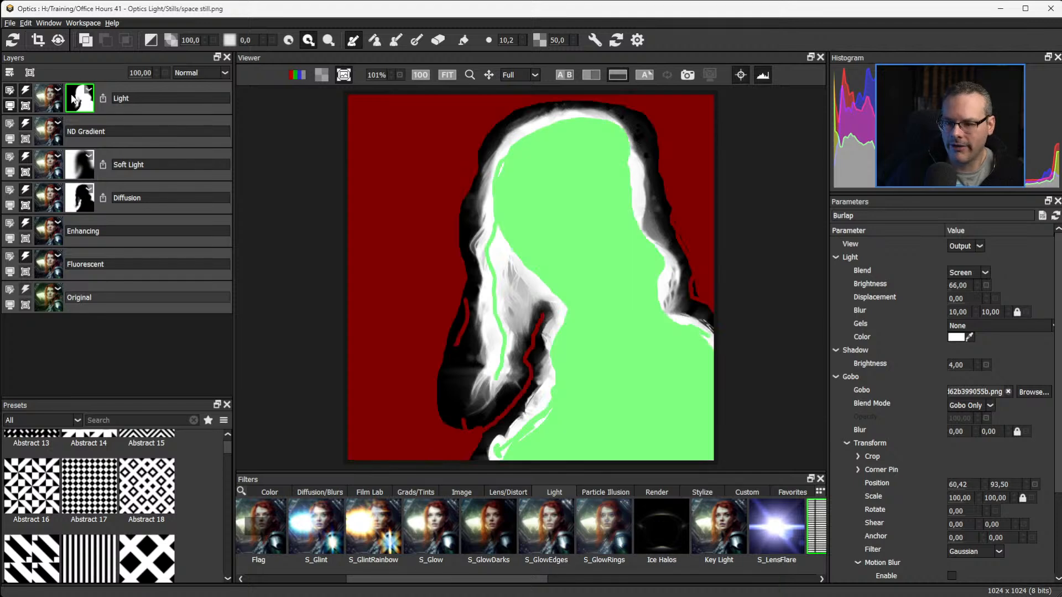
{"action": "left_click", "coordinate": [55, 99]}
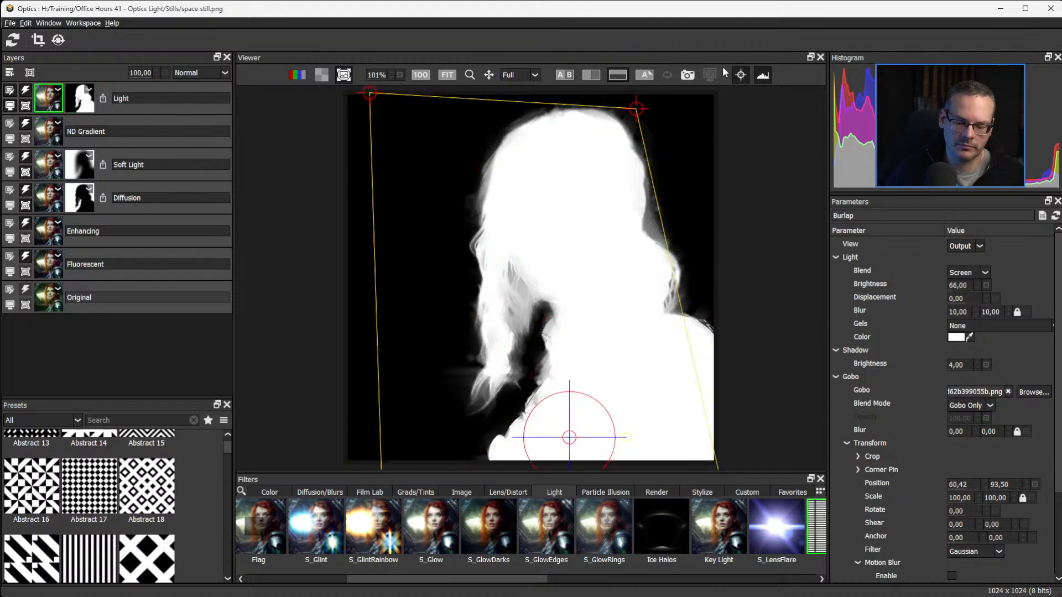
{"action": "key", "text": "m"}
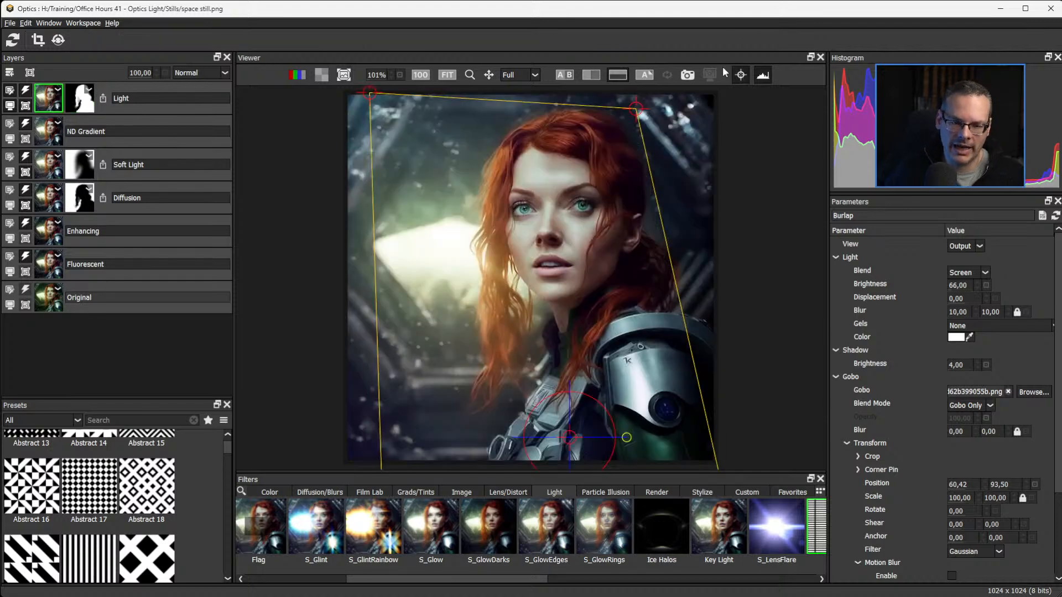
Switch the Light layer's effect off and on several times to compare the image with and without the masked light.
{"action": "left_click", "coordinate": [22, 91]}
{"action": "left_click", "coordinate": [22, 90]}
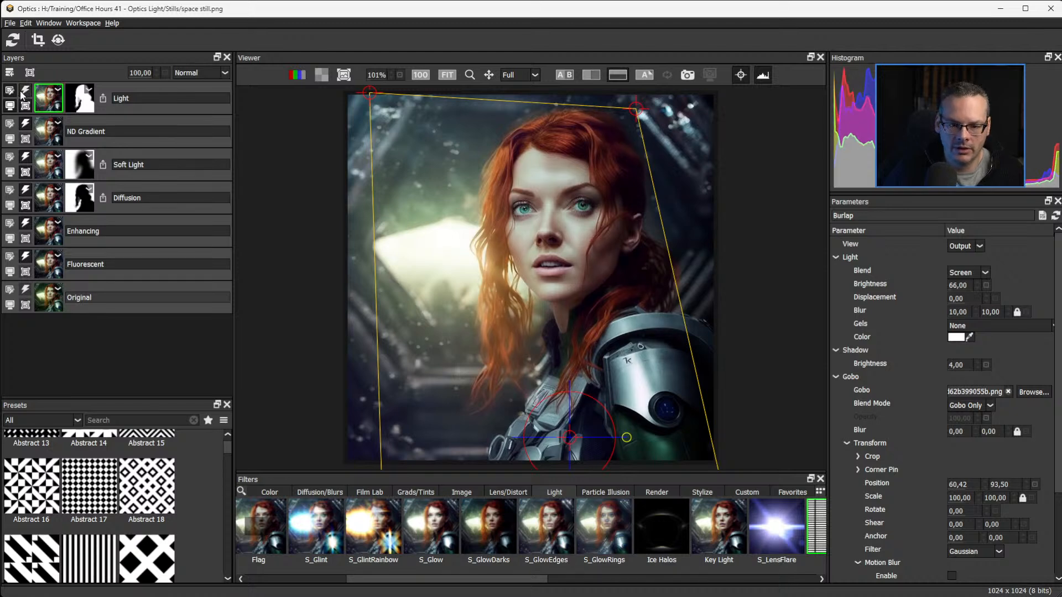
{"action": "left_click", "coordinate": [22, 92]}
{"action": "left_click", "coordinate": [20, 93]}
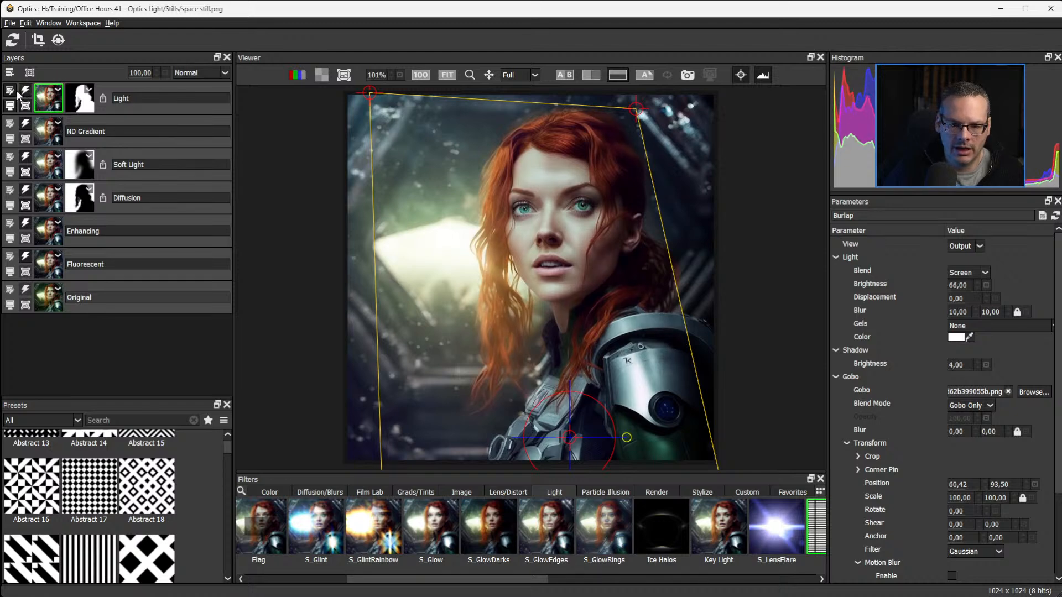
{"action": "left_click", "coordinate": [24, 92]}
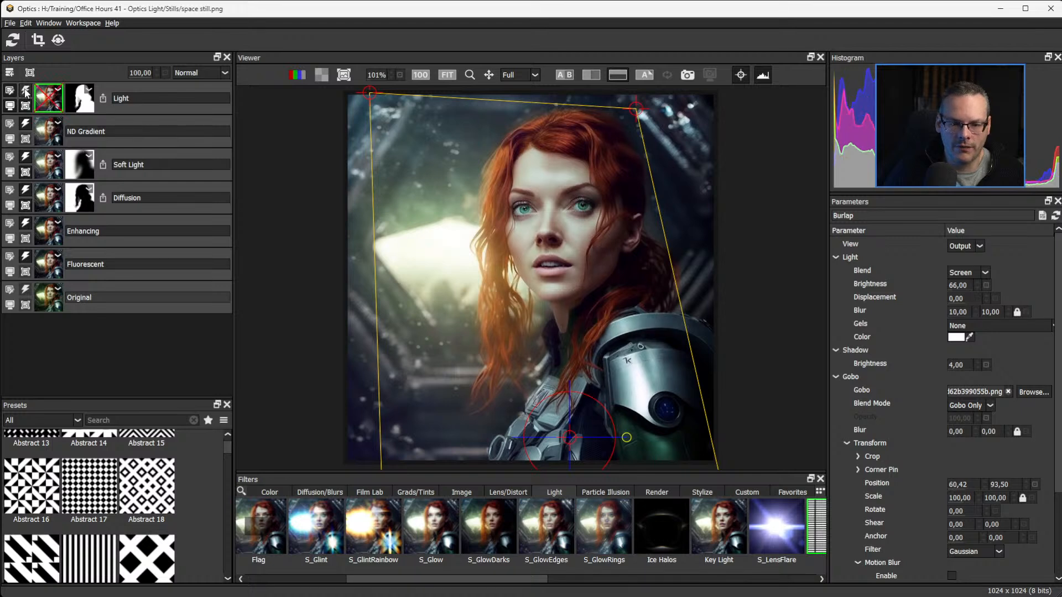
{"action": "left_click", "coordinate": [26, 93]}
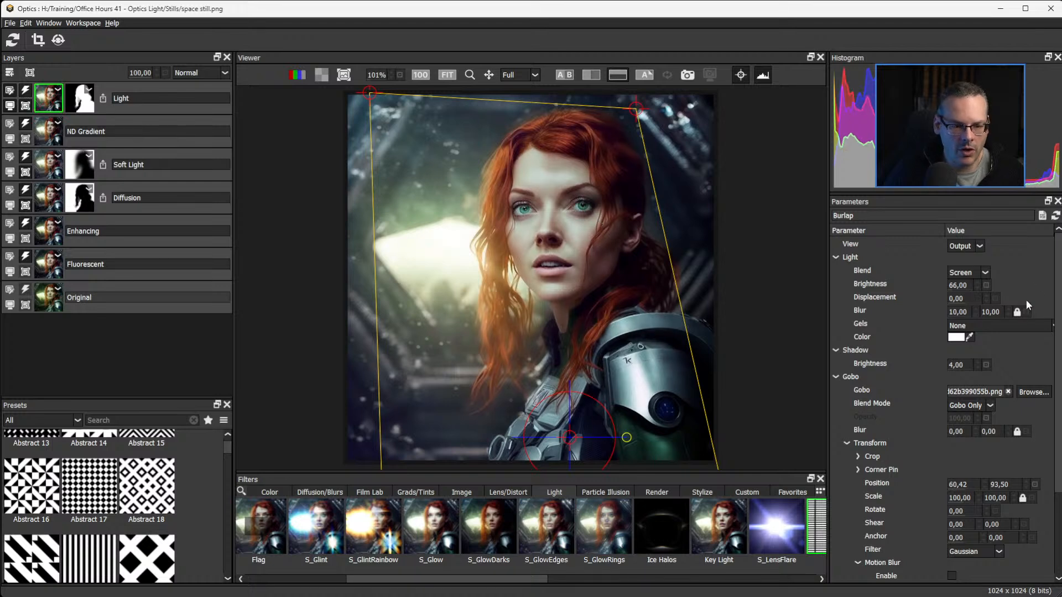
Try a light Brightness of 229, then 83 with a light Blur of 7.
{"action": "right_click", "coordinate": [958, 287]}
{"action": "left_click", "coordinate": [958, 285]}
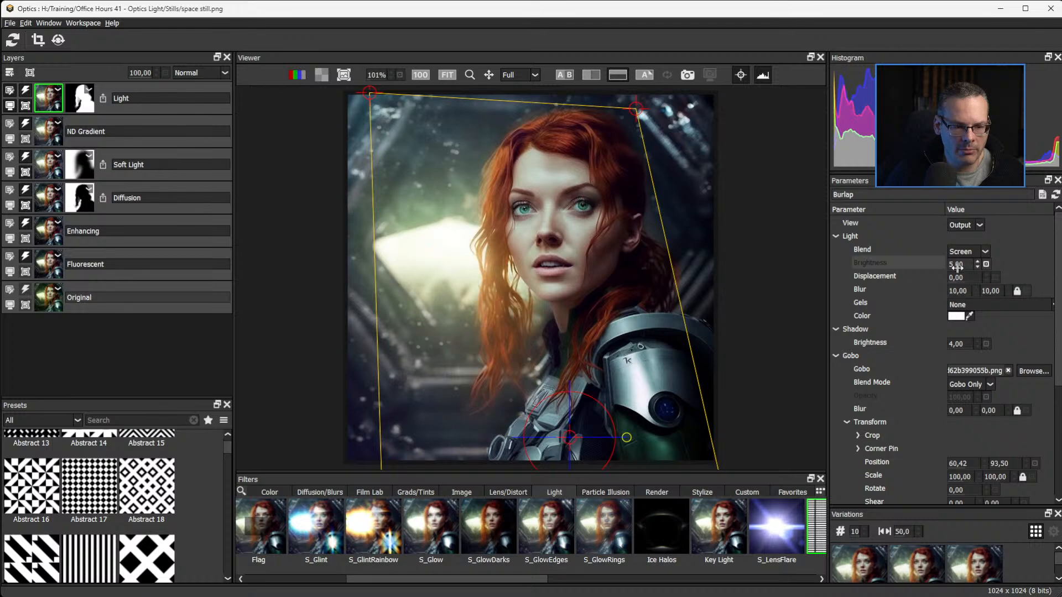
{"action": "left_click_drag", "start_coordinate": [957, 265], "coordinate": [1059, 261]}
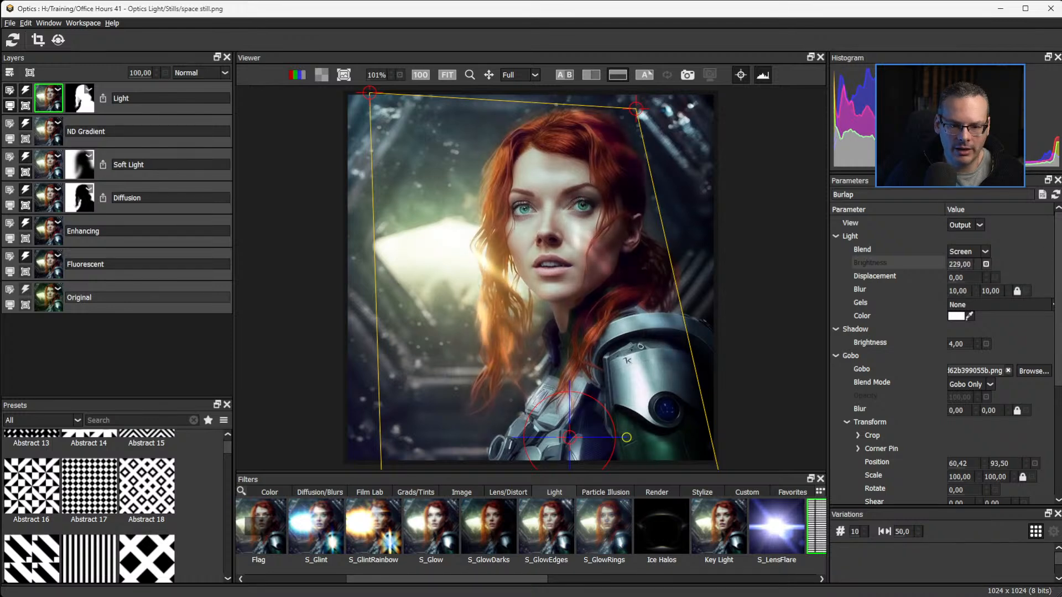
{"action": "left_click_drag", "start_coordinate": [967, 291], "coordinate": [856, 268]}
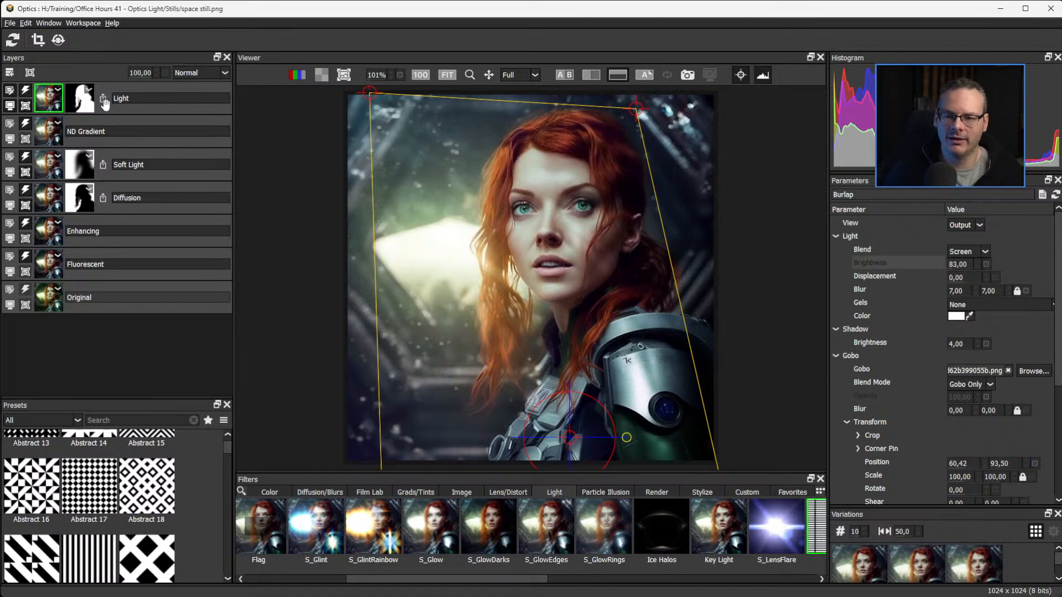
Compare the result side by side with the Original layer without on-screen controls, and set the light's Brightness to 57 and Blur to 10.
{"action": "left_click", "coordinate": [10, 307]}
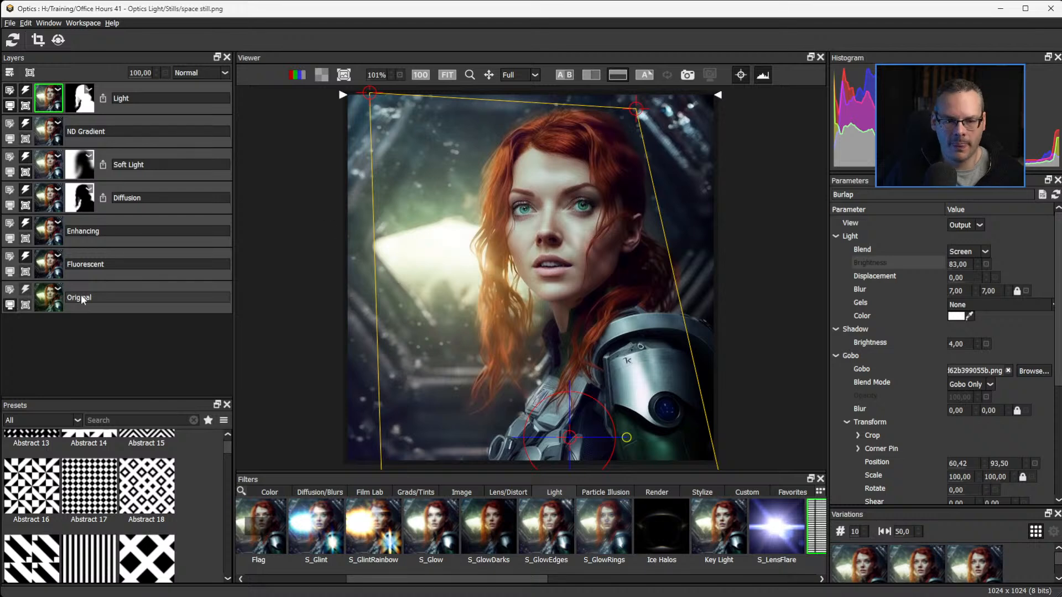
{"action": "left_click", "coordinate": [569, 75]}
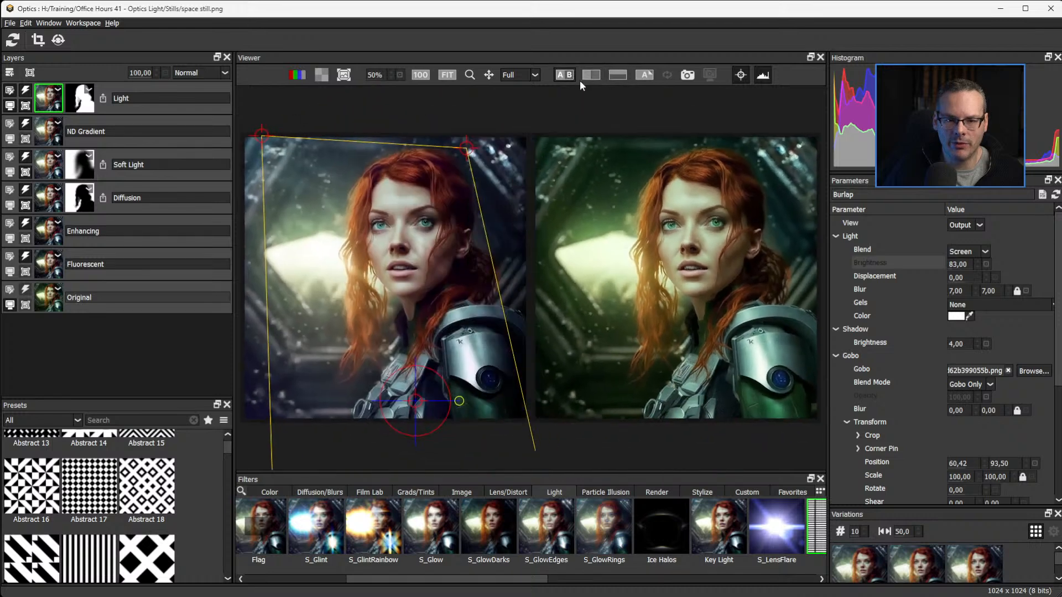
{"action": "left_click", "coordinate": [764, 76]}
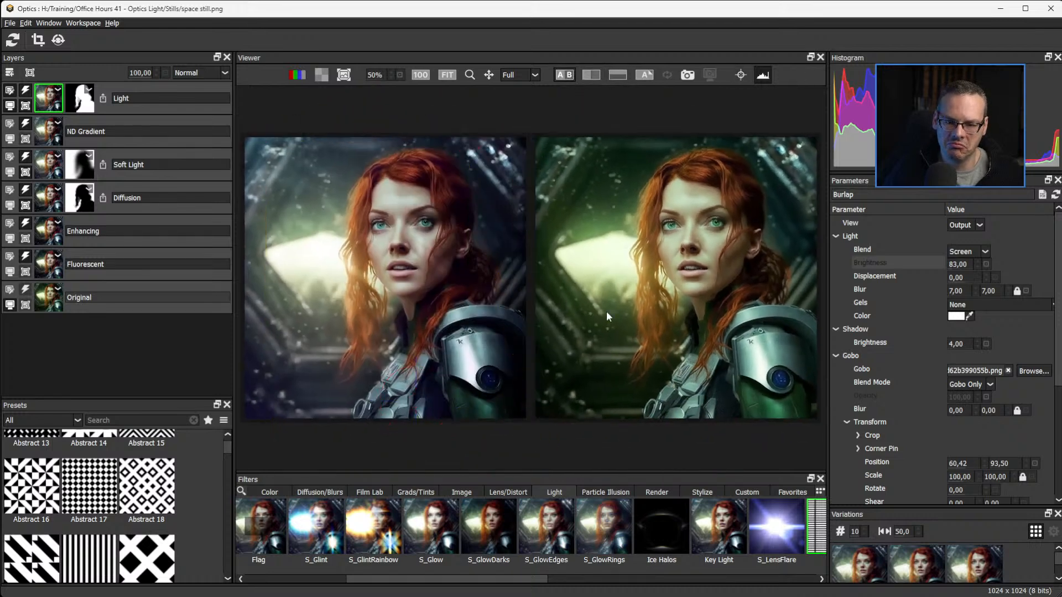
{"action": "left_click_drag", "start_coordinate": [961, 264], "coordinate": [964, 292]}
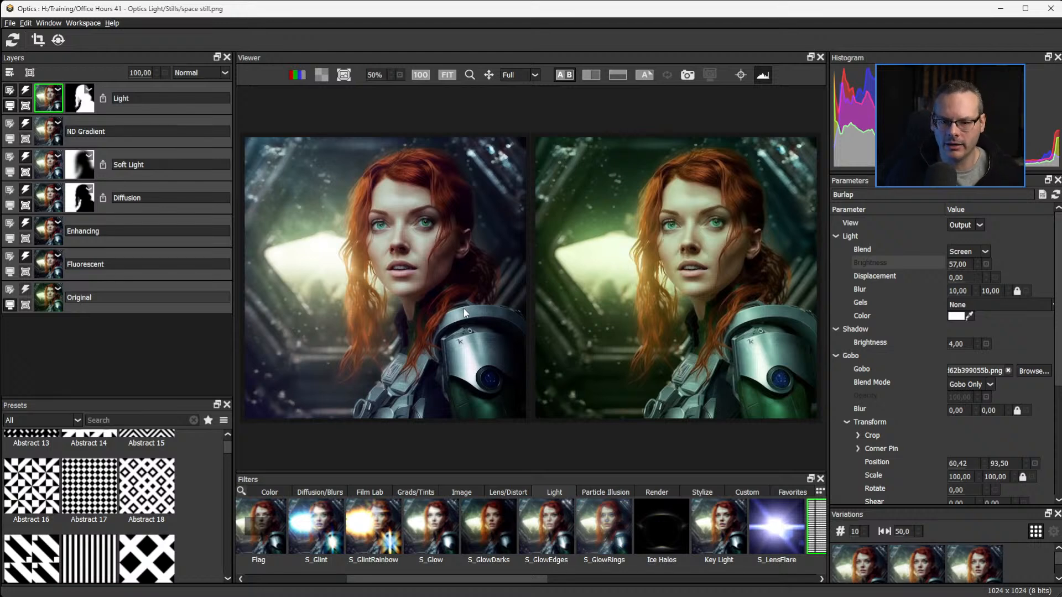
Save the image in the Stills folder as the TIFF "space station wip 01" with LZW compression and the setup included.
{"action": "left_click", "coordinate": [8, 27]}
{"action": "left_click", "coordinate": [38, 73]}
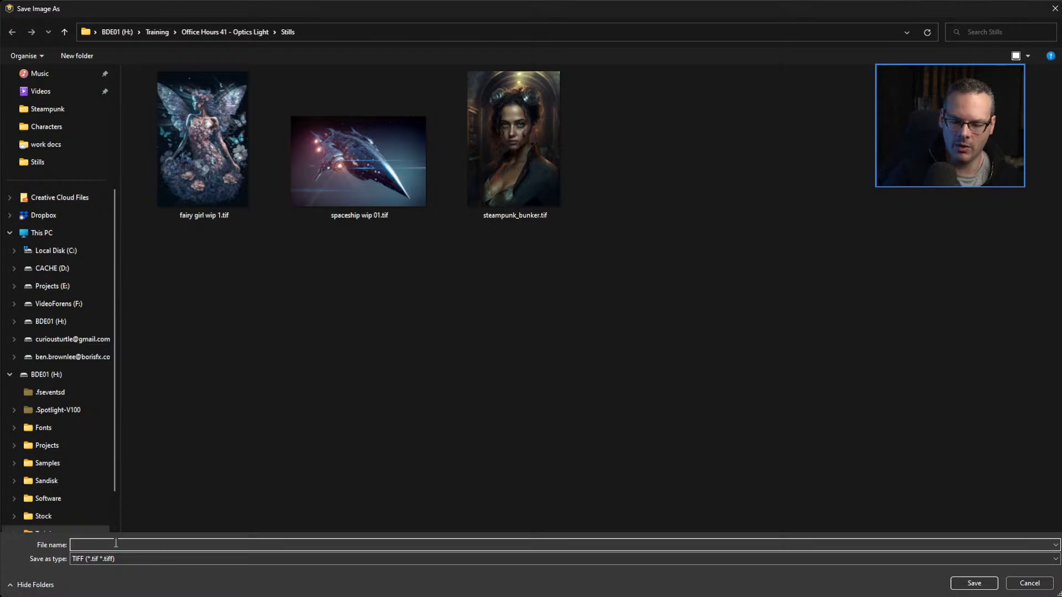
{"action": "type", "text": "s"}
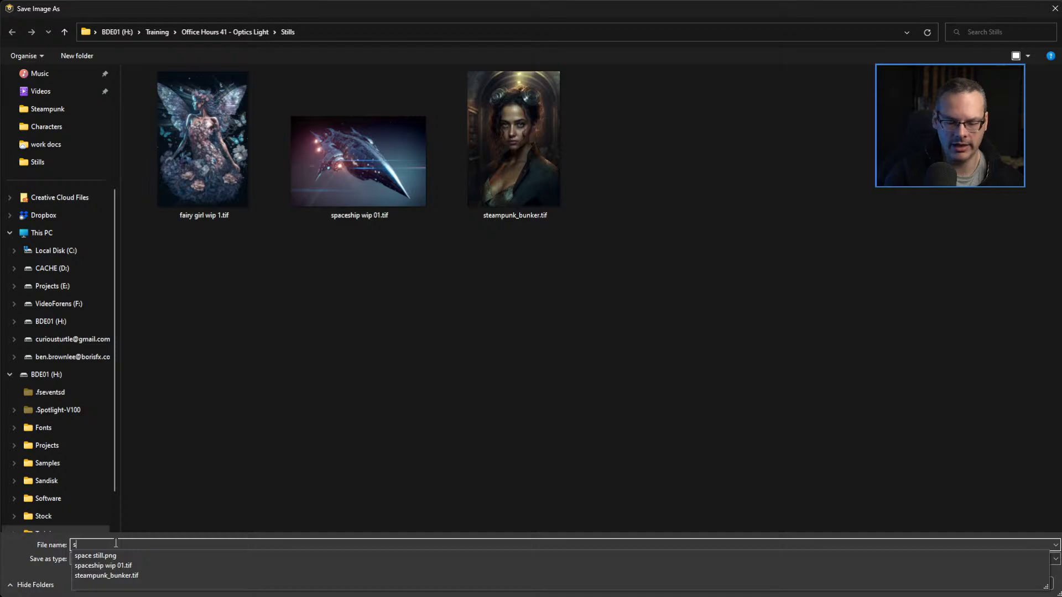
{"action": "type", "text": "pace station"}
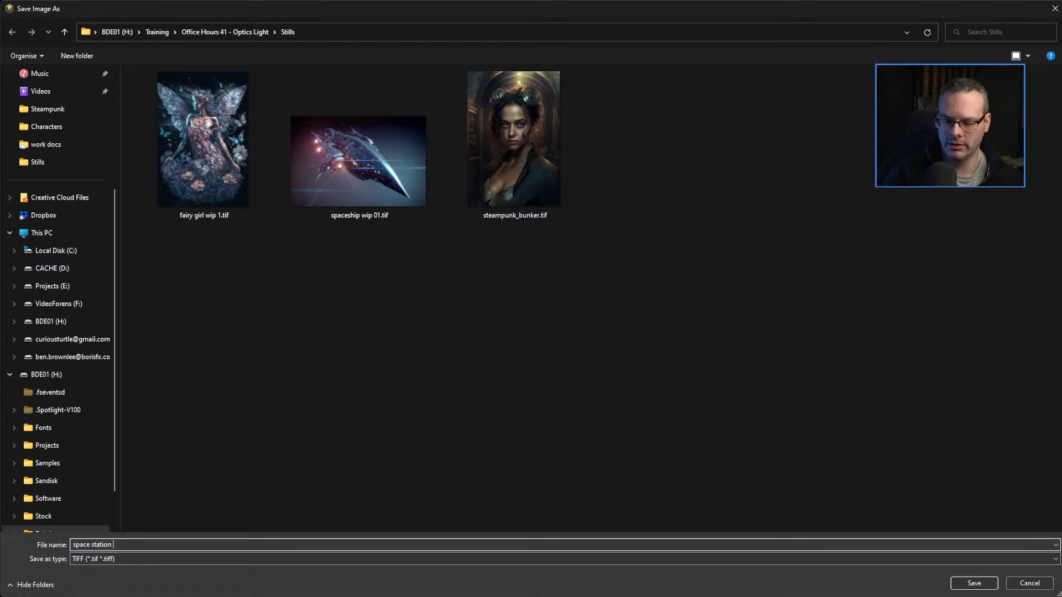
{"action": "type", "text": " wip"}
{"action": "key", "text": "Return"}
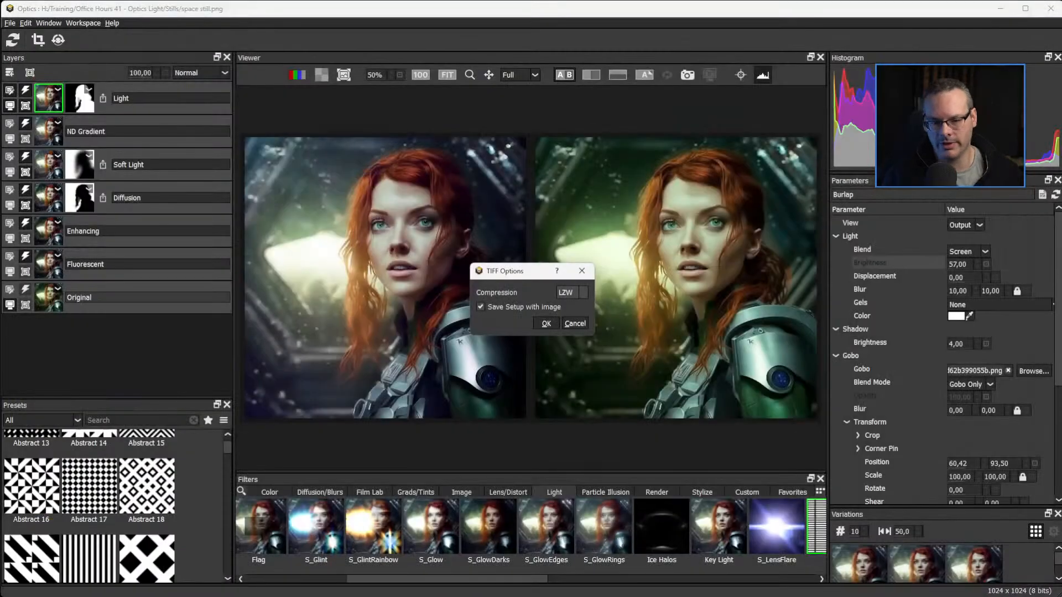
{"action": "left_click", "coordinate": [550, 325]}
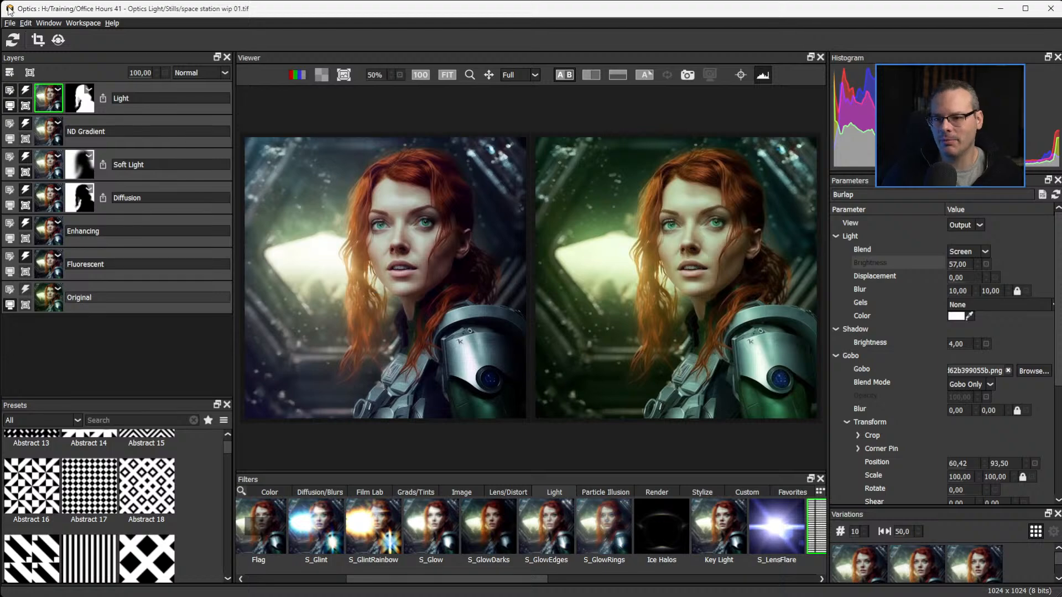
Open fairy girl wip 1.tif from the Stills folder to view its layered light effects.
{"action": "left_click", "coordinate": [12, 24]}
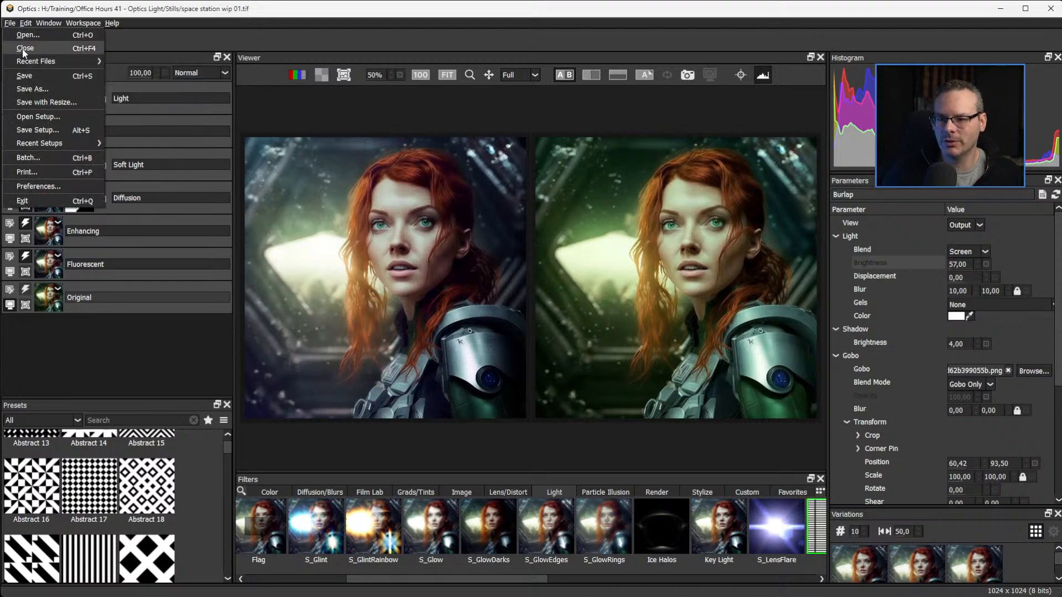
{"action": "left_click", "coordinate": [30, 36]}
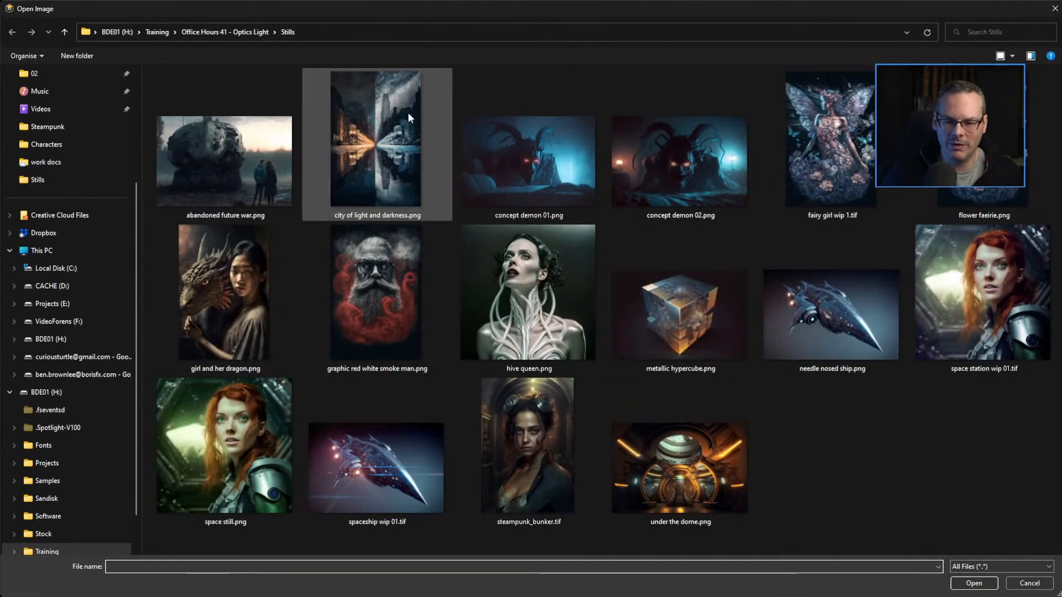
{"action": "left_click", "coordinate": [248, 31]}
{"action": "double_click", "coordinate": [177, 90]}
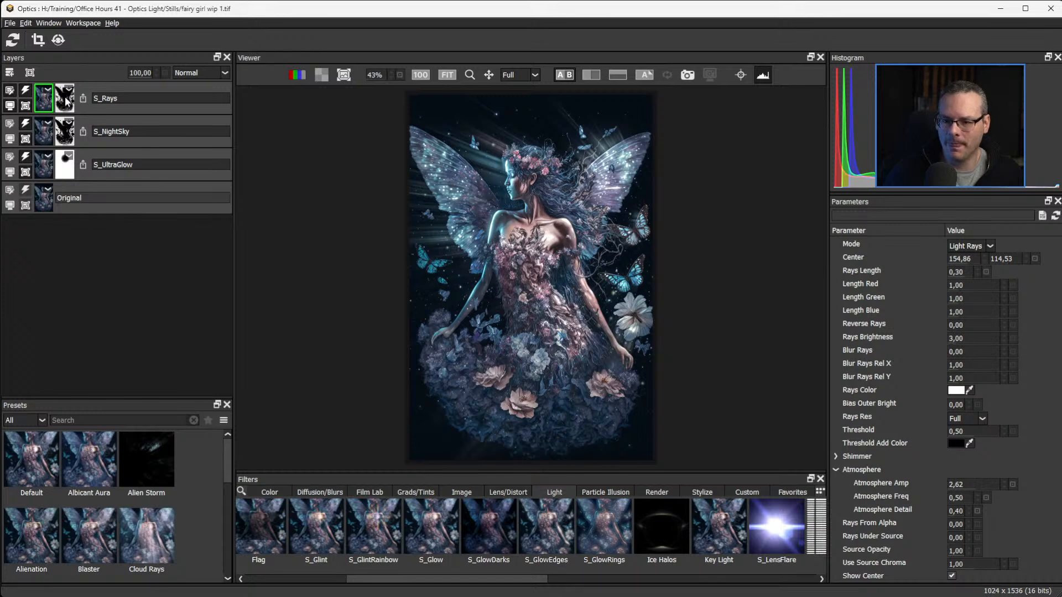
Open spaceship wip 01.tif from the Stills folder.
{"action": "left_click", "coordinate": [10, 23]}
{"action": "left_click", "coordinate": [27, 35]}
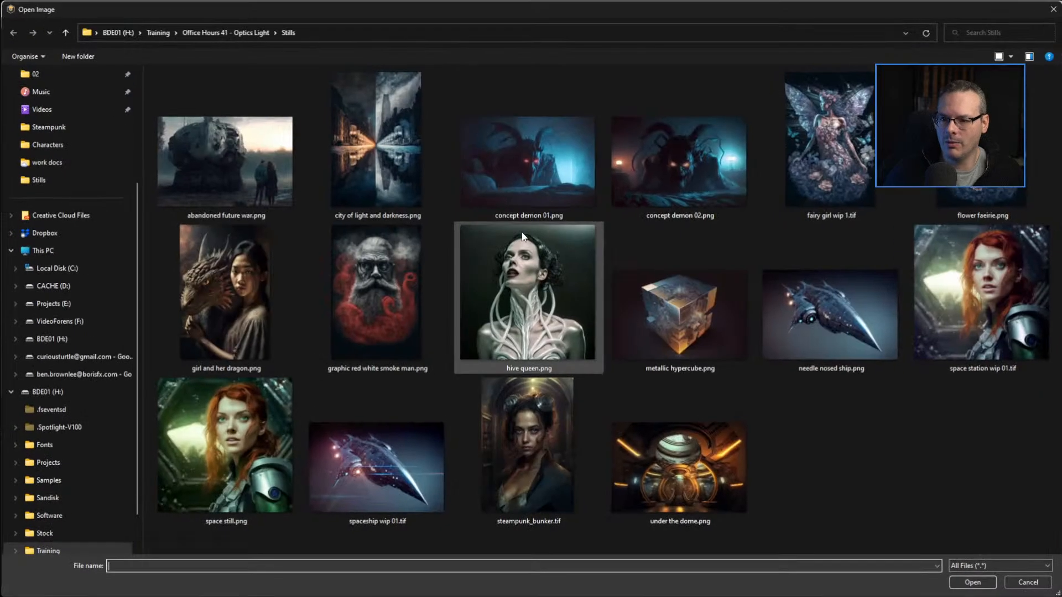
{"action": "double_click", "coordinate": [391, 465]}
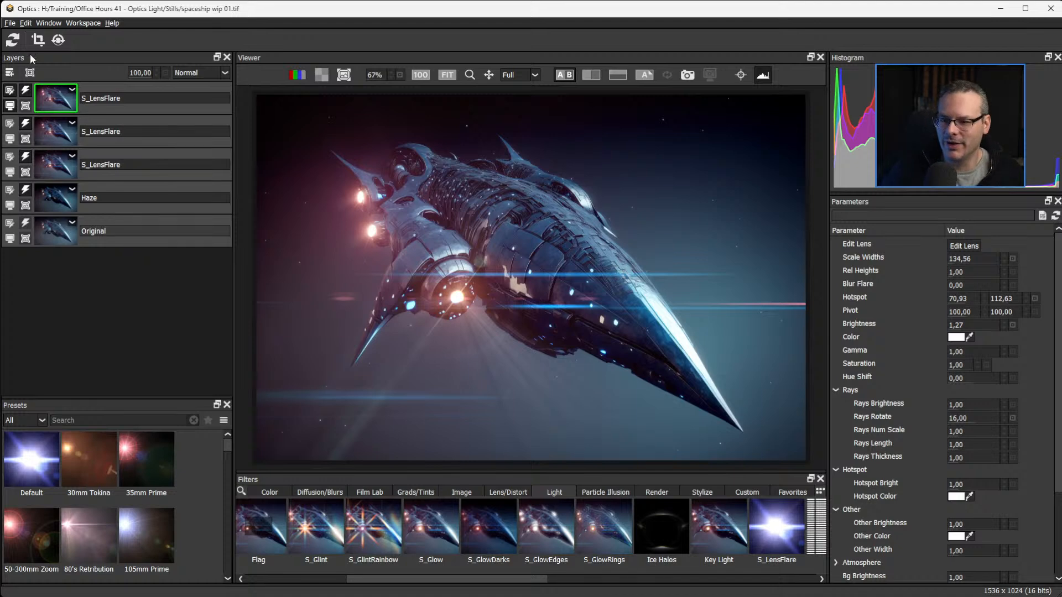
Add a layer above the lens flares, find the filters matching "ultra", apply S_UltraZap and show its on-screen controls.
{"action": "left_click", "coordinate": [10, 74]}
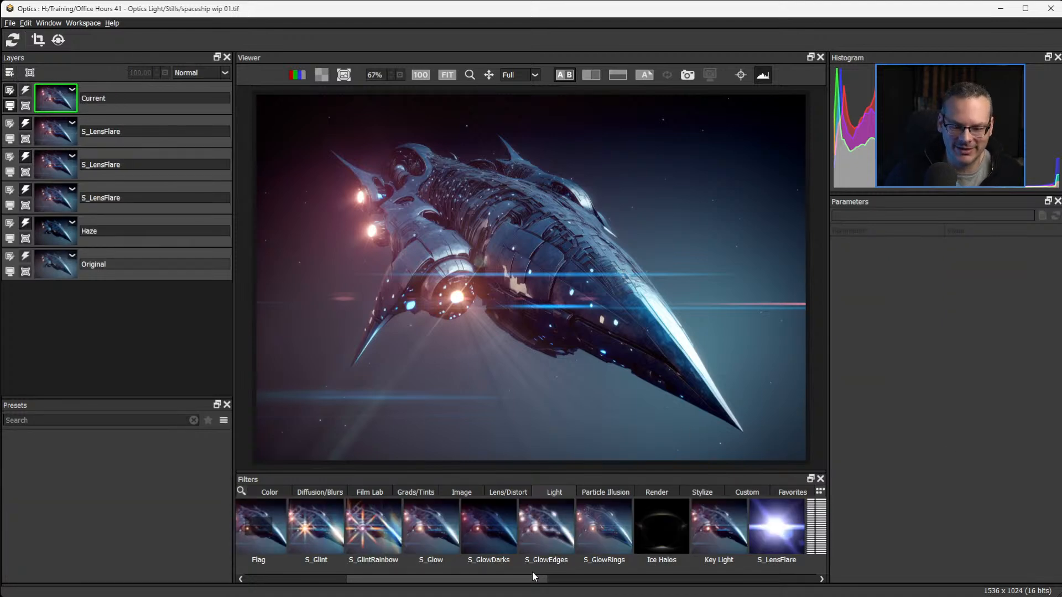
{"action": "left_click_drag", "start_coordinate": [534, 576], "coordinate": [421, 583]}
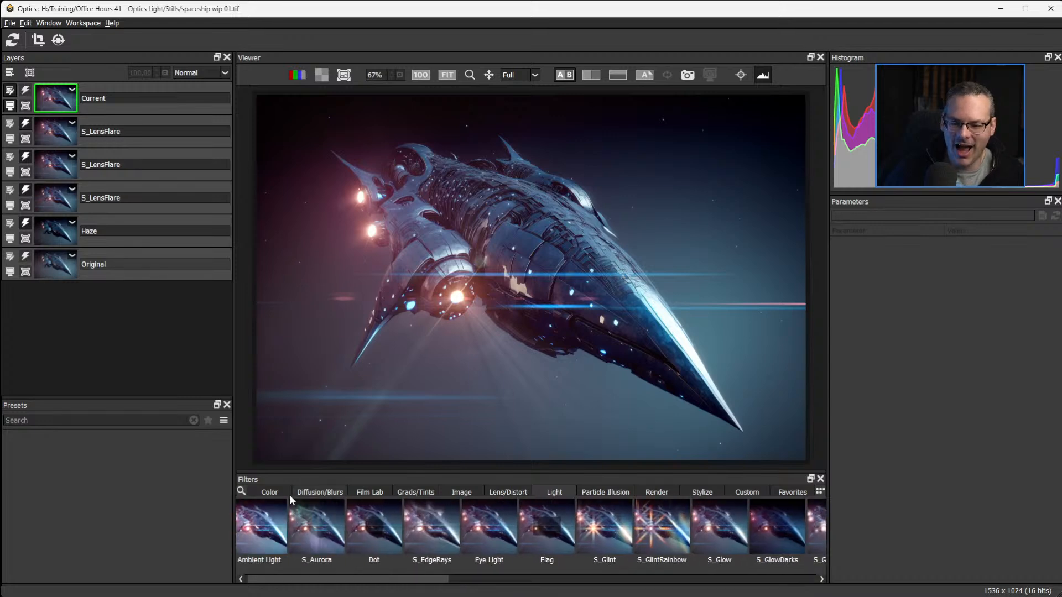
{"action": "left_click", "coordinate": [241, 491]}
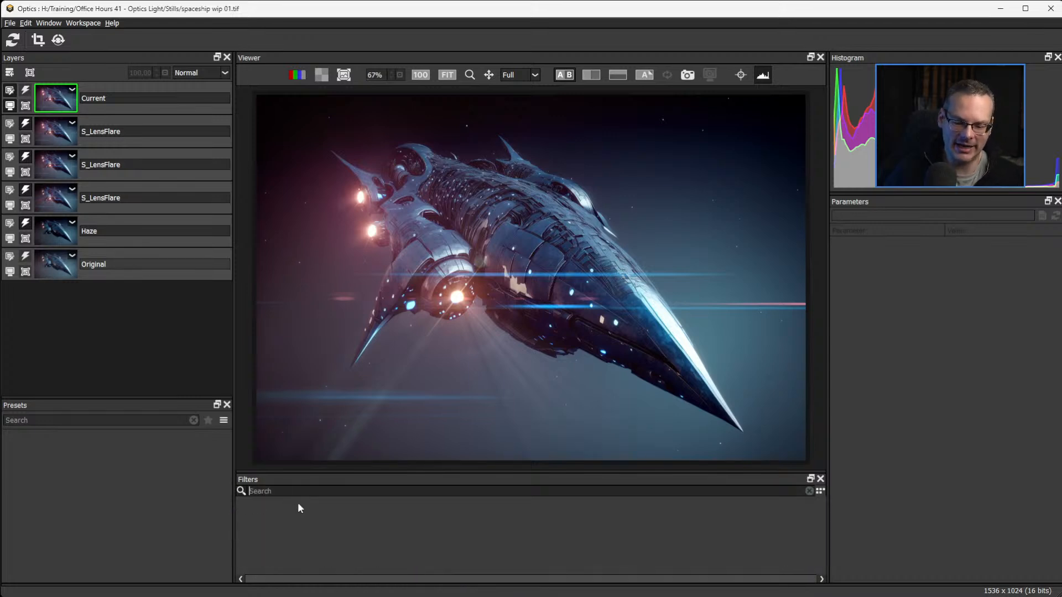
{"action": "type", "text": "ultra"}
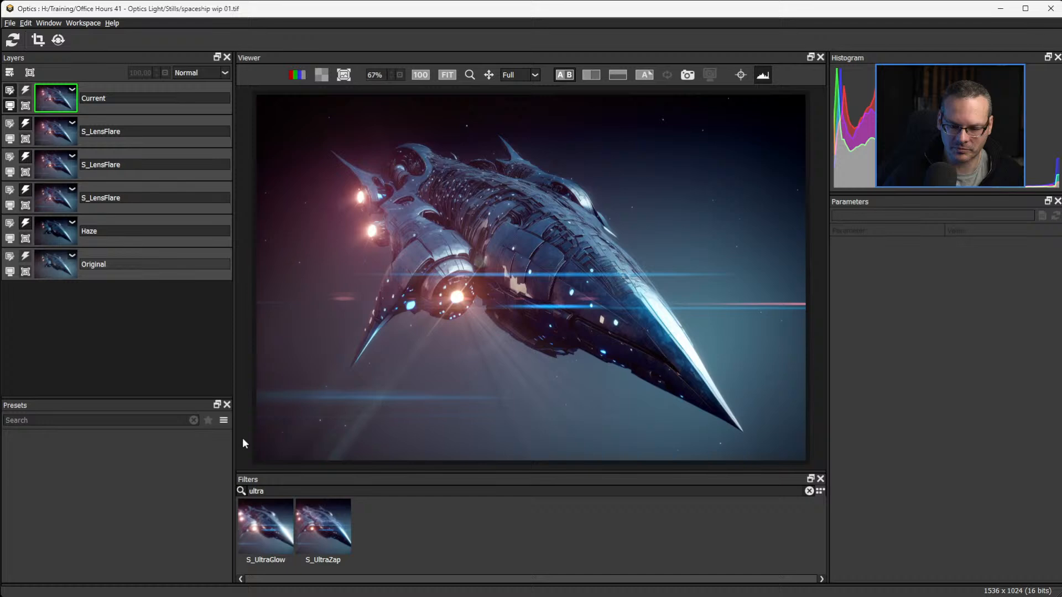
{"action": "left_click", "coordinate": [324, 529]}
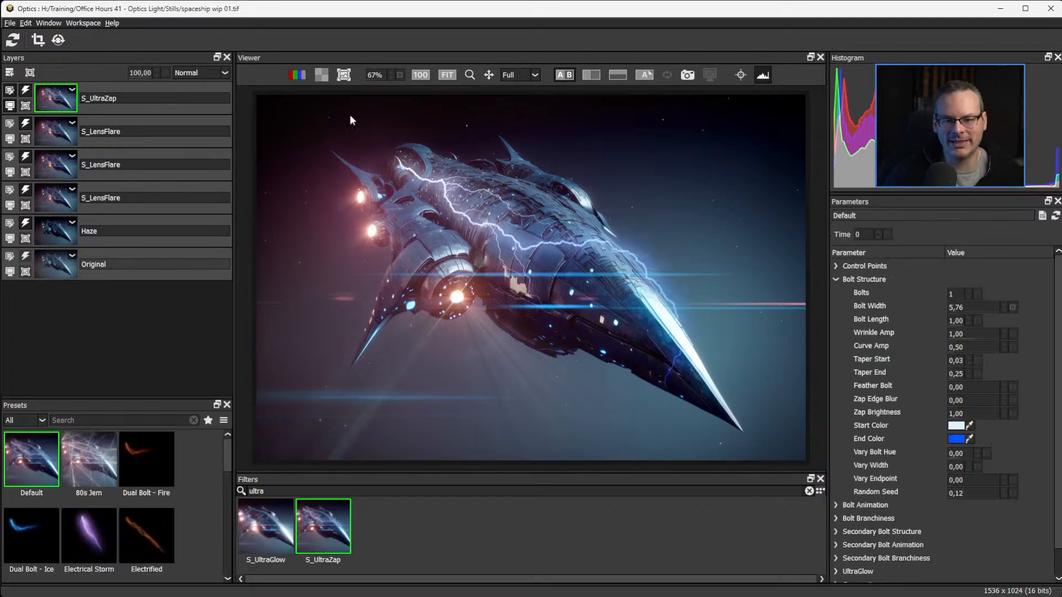
{"action": "left_click", "coordinate": [741, 74]}
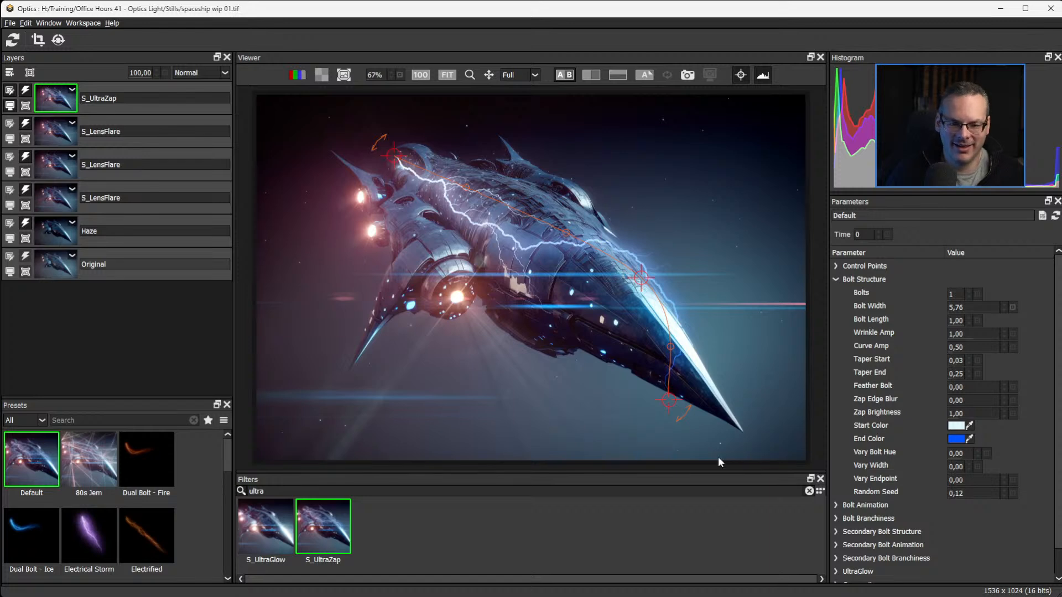
Move the bolt's end point below the hull near the nose and disable the three S_LensFlare layers.
{"action": "left_click_drag", "start_coordinate": [678, 416], "coordinate": [652, 439]}
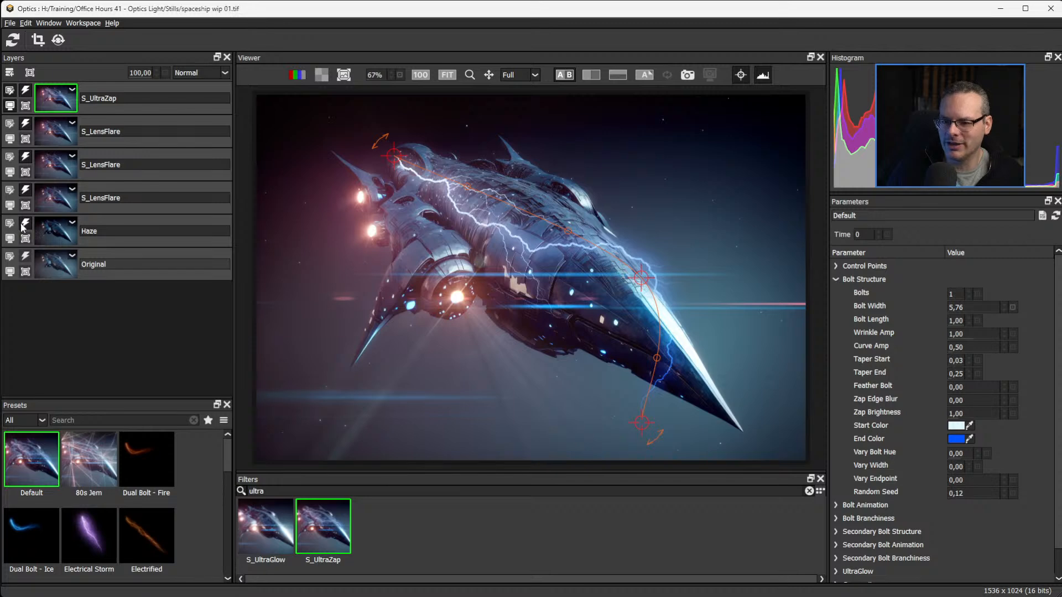
{"action": "left_click", "coordinate": [25, 189]}
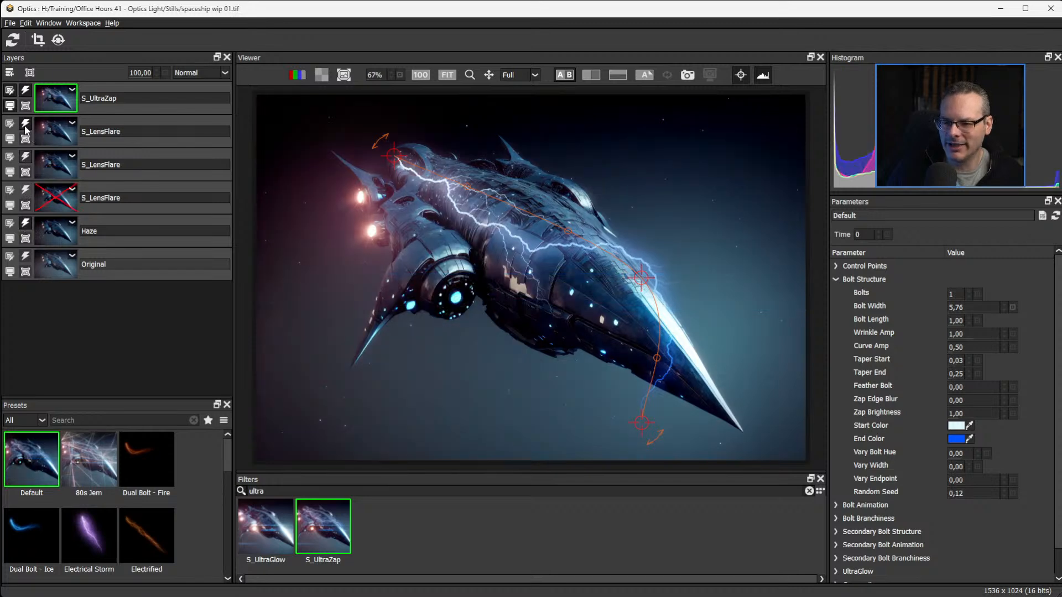
{"action": "left_click", "coordinate": [25, 157]}
{"action": "left_click", "coordinate": [25, 124]}
Reposition the lightning bolt's start, middle and end points so it runs along the spaceship's upper hull.
{"action": "left_click_drag", "start_coordinate": [393, 155], "coordinate": [453, 195]}
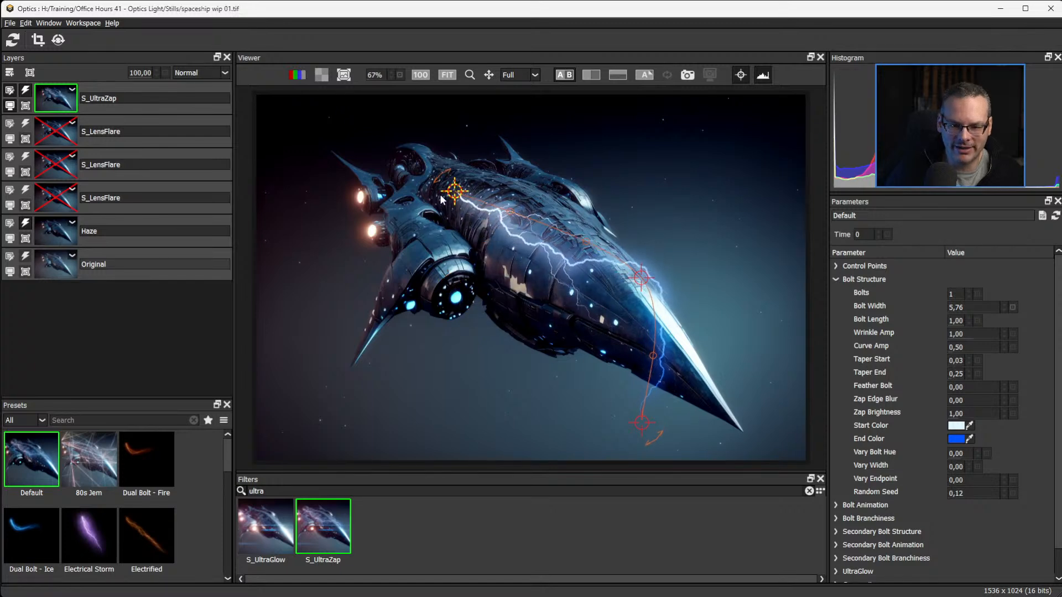
{"action": "left_click_drag", "start_coordinate": [641, 278], "coordinate": [634, 281]}
{"action": "left_click_drag", "start_coordinate": [529, 377], "coordinate": [571, 317]}
{"action": "left_click_drag", "start_coordinate": [643, 423], "coordinate": [702, 398]}
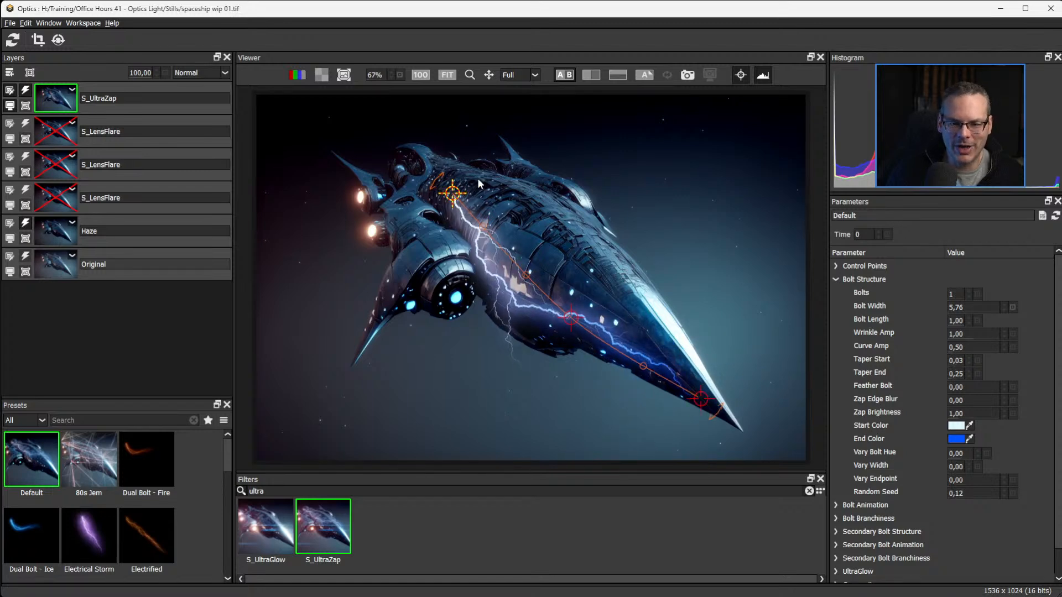
{"action": "left_click_drag", "start_coordinate": [452, 194], "coordinate": [475, 176]}
{"action": "left_click_drag", "start_coordinate": [570, 321], "coordinate": [542, 236]}
{"action": "left_click_drag", "start_coordinate": [475, 177], "coordinate": [435, 183]}
{"action": "left_click_drag", "start_coordinate": [701, 403], "coordinate": [630, 341]}
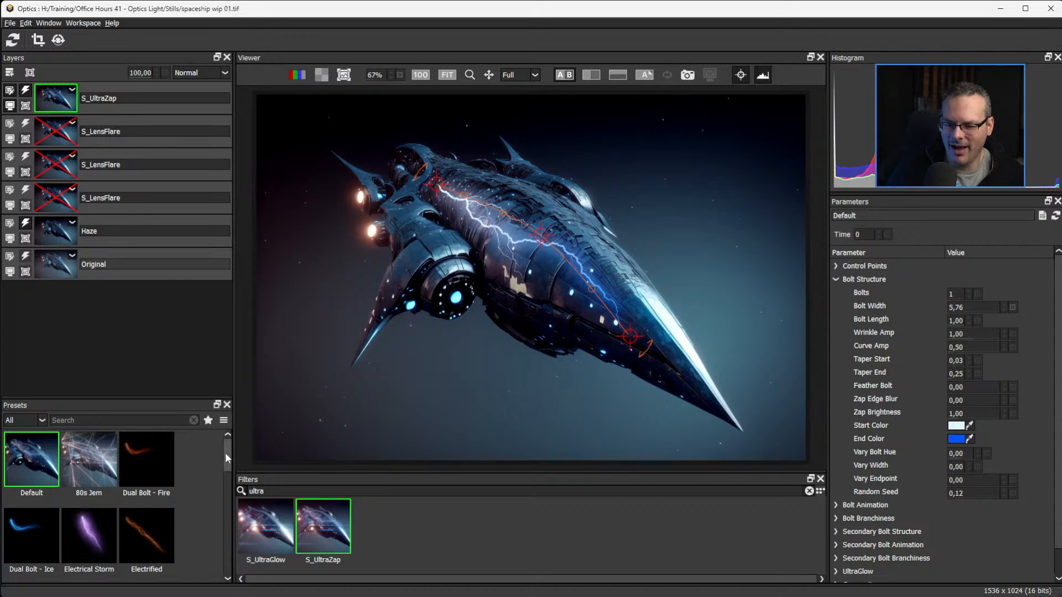
Try the Fast Mystery Lightning, Fast Mystery Lightning Text, Full Reset, Leading Hotspot, Hallows and Glow Worms presets on the S_UltraZap layer.
{"action": "left_click_drag", "start_coordinate": [224, 453], "coordinate": [228, 487]}
{"action": "left_click", "coordinate": [37, 468]}
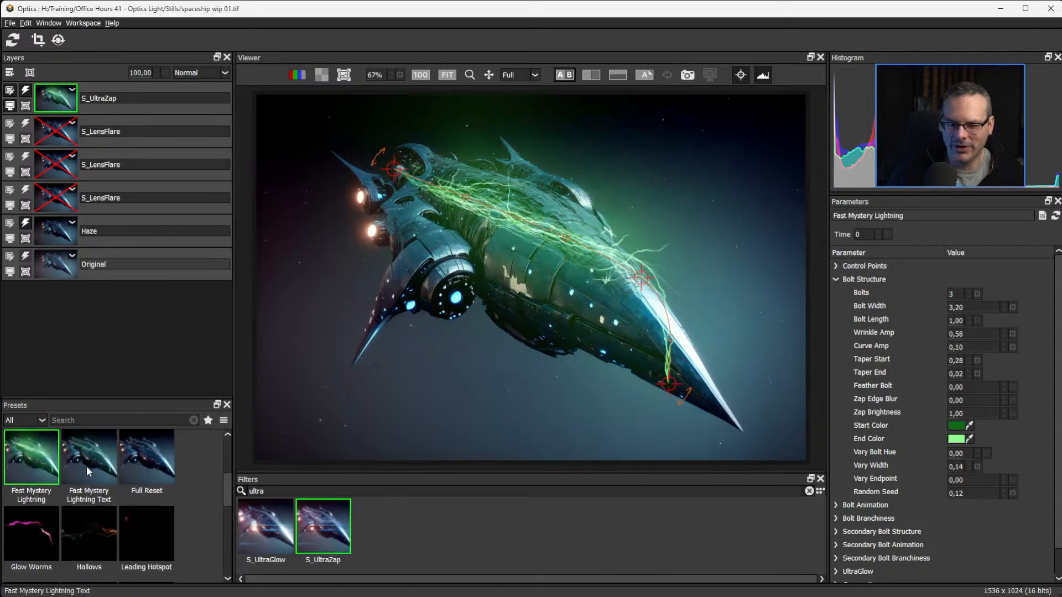
{"action": "left_click", "coordinate": [88, 467]}
{"action": "left_click", "coordinate": [135, 468]}
{"action": "left_click", "coordinate": [149, 531]}
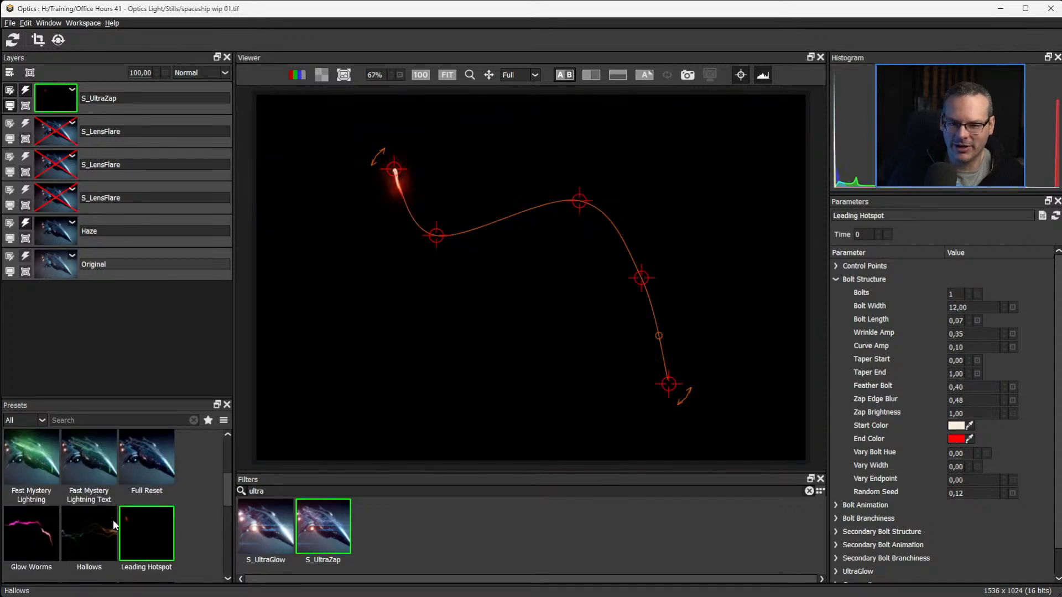
{"action": "left_click", "coordinate": [113, 519]}
{"action": "left_click", "coordinate": [47, 520]}
Try the Neon Tube - Enhanced, Neon Tube - Basic, Mad Scientist, Palpatine, Shiver and Smooth Loops presets.
{"action": "left_click_drag", "start_coordinate": [224, 487], "coordinate": [230, 513]}
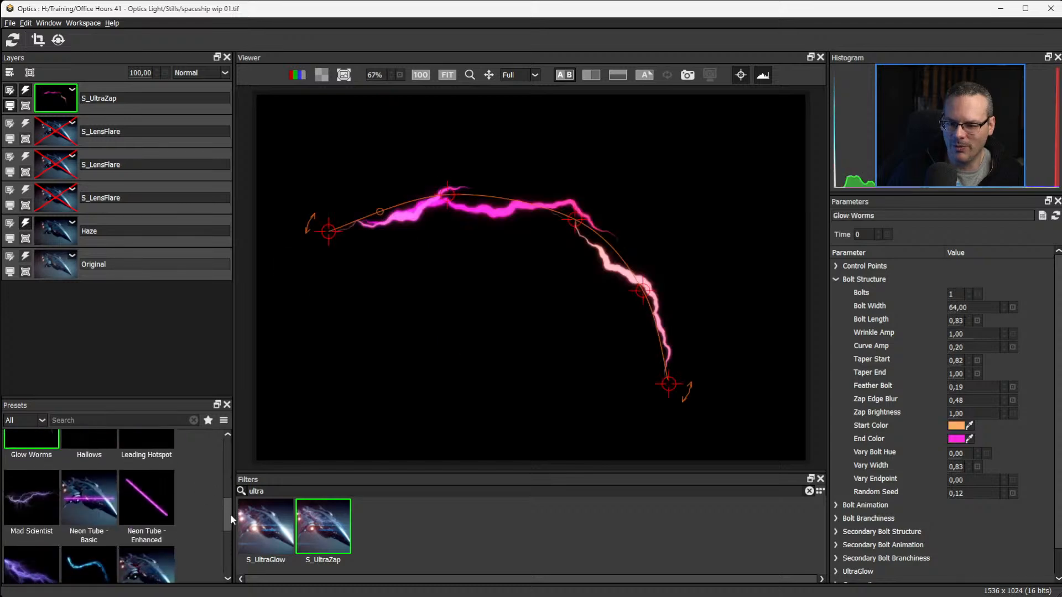
{"action": "left_click", "coordinate": [145, 497]}
{"action": "left_click", "coordinate": [83, 498]}
{"action": "left_click", "coordinate": [38, 507]}
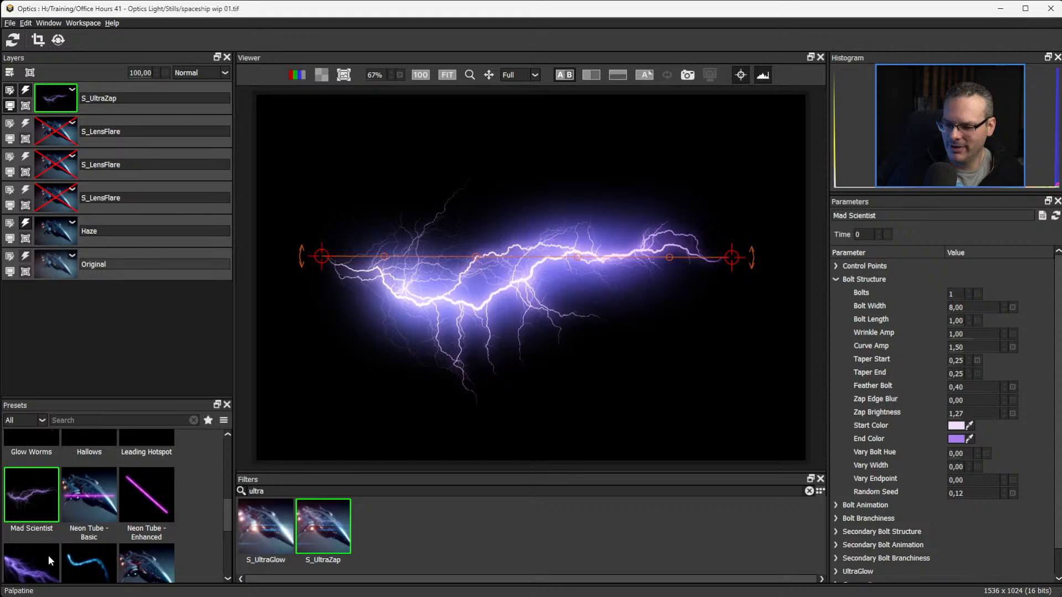
{"action": "left_click", "coordinate": [48, 555]}
{"action": "left_click", "coordinate": [94, 563]}
{"action": "left_click", "coordinate": [151, 559]}
Preview the Shiver, Palpatine, Squiggle Vision, Swamp Thing, Time Traveller and Whiplash presets on the S_UltraZap layer.
{"action": "scroll", "coordinate": [217, 491], "scroll_direction": "down", "scroll_amount": 1}
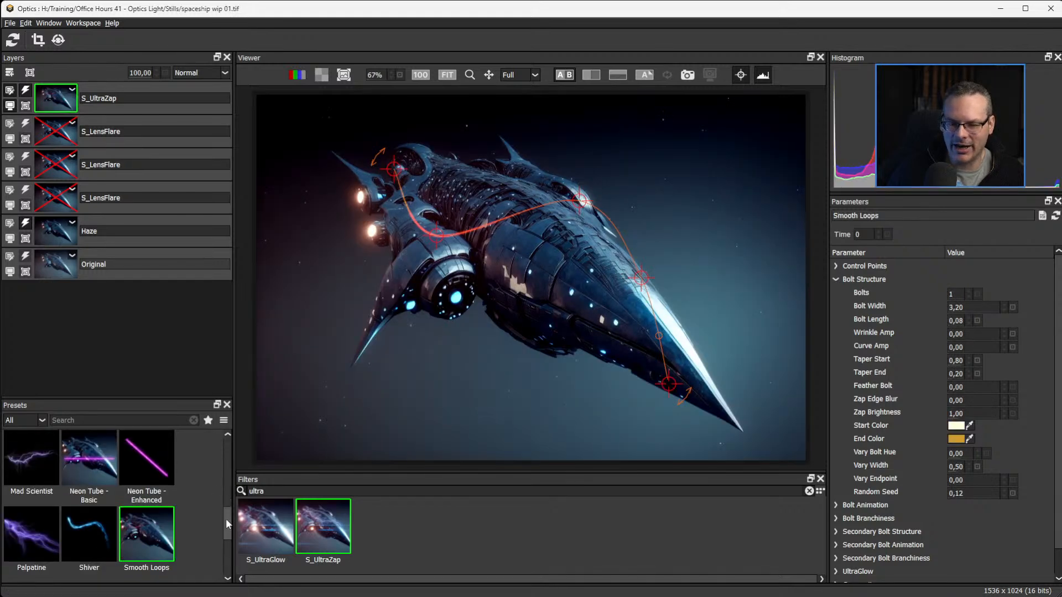
{"action": "scroll", "coordinate": [225, 518], "scroll_direction": "down", "scroll_amount": 1}
{"action": "left_click", "coordinate": [66, 481]}
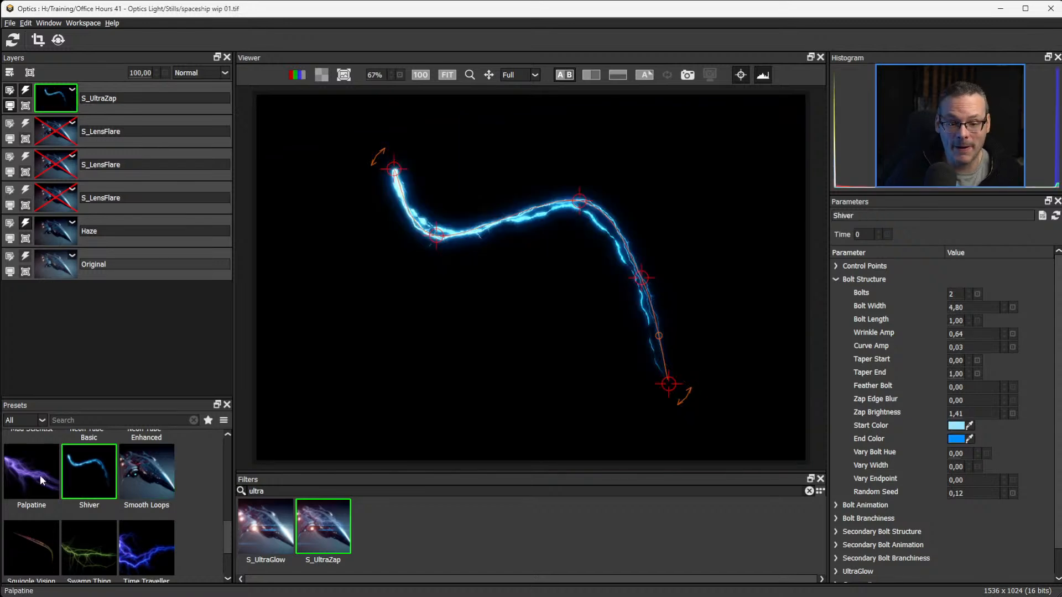
{"action": "left_click", "coordinate": [41, 479]}
{"action": "scroll", "coordinate": [44, 526], "scroll_direction": "down", "scroll_amount": 1}
{"action": "left_click", "coordinate": [43, 540]}
{"action": "left_click", "coordinate": [78, 537]}
{"action": "left_click", "coordinate": [148, 540]}
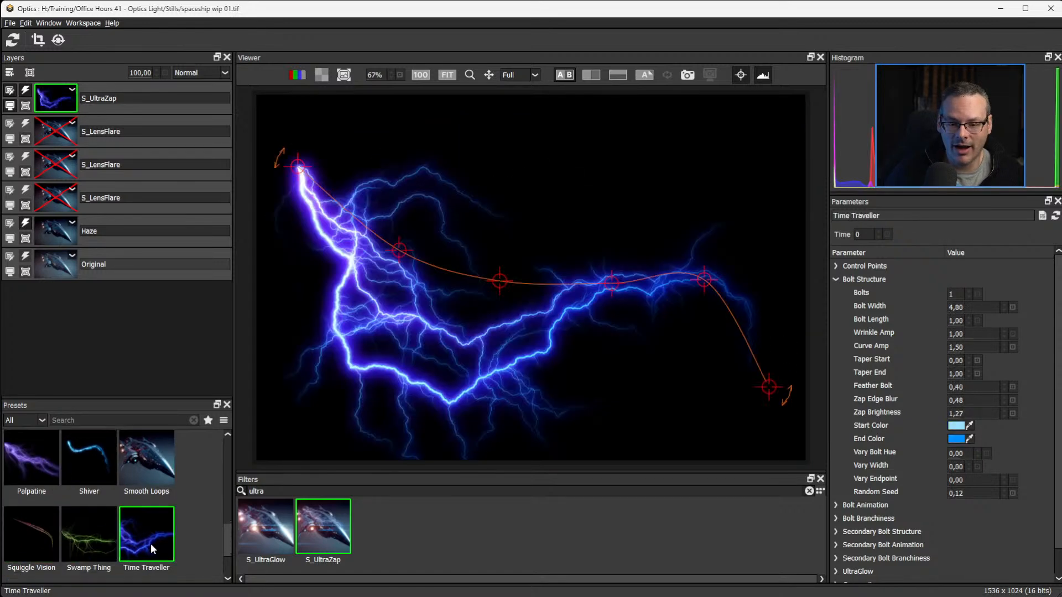
{"action": "scroll", "coordinate": [230, 539], "scroll_direction": "down", "scroll_amount": 1}
{"action": "left_click", "coordinate": [44, 532]}
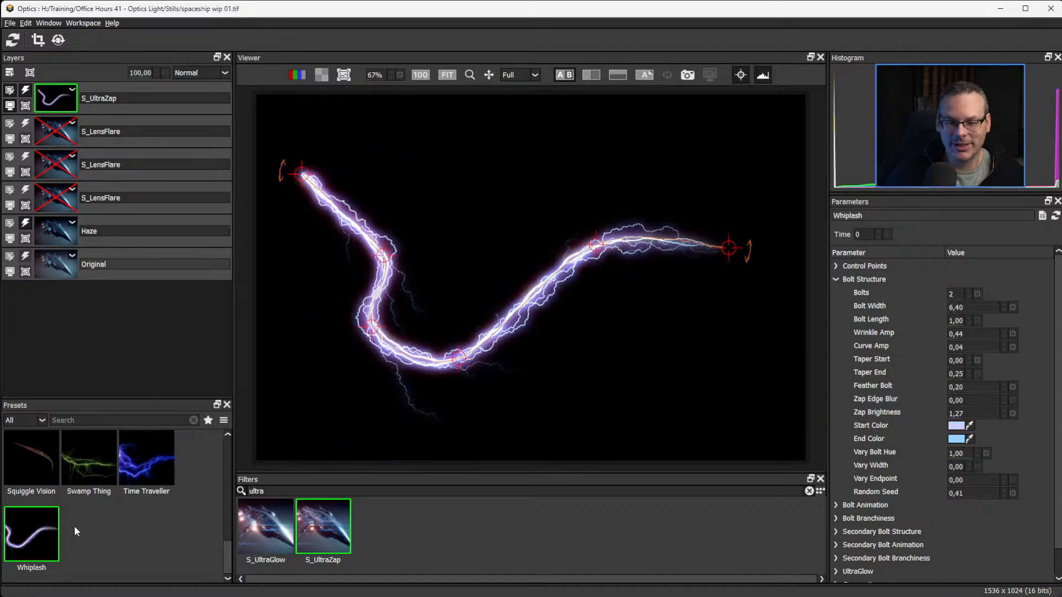
Apply the Neon Tube - Basic preset and move the beam's start point to the underside of the hull.
{"action": "left_click_drag", "start_coordinate": [230, 549], "coordinate": [228, 511]}
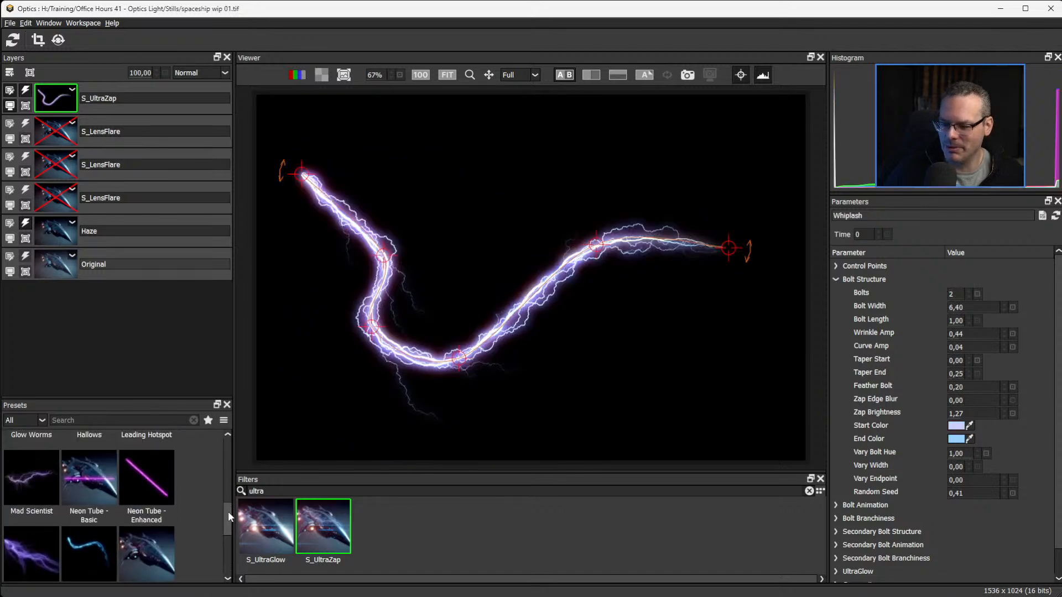
{"action": "left_click", "coordinate": [132, 490]}
{"action": "left_click", "coordinate": [84, 486]}
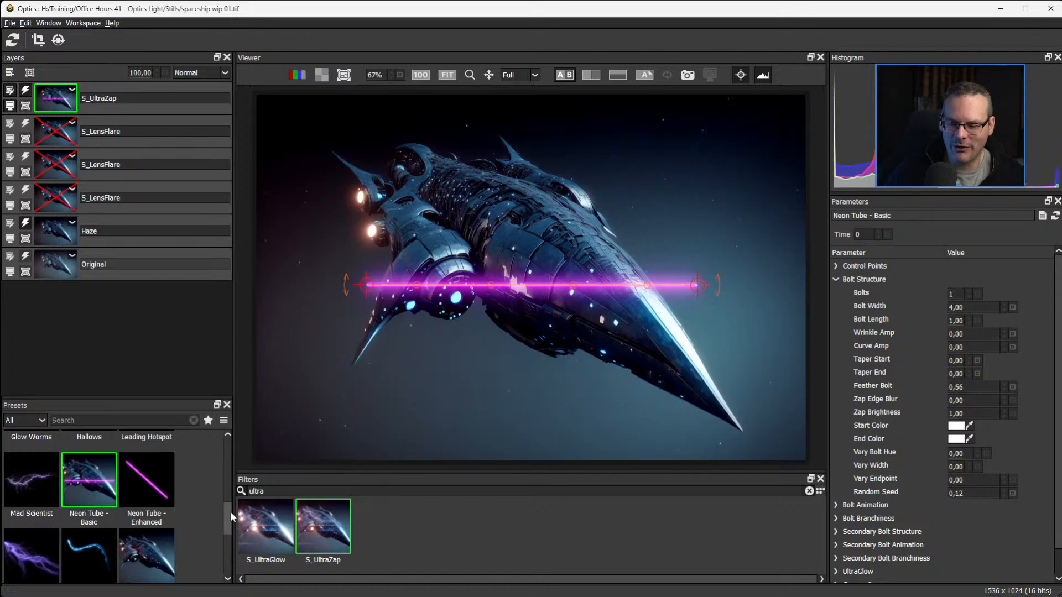
{"action": "left_click_drag", "start_coordinate": [230, 511], "coordinate": [228, 503]}
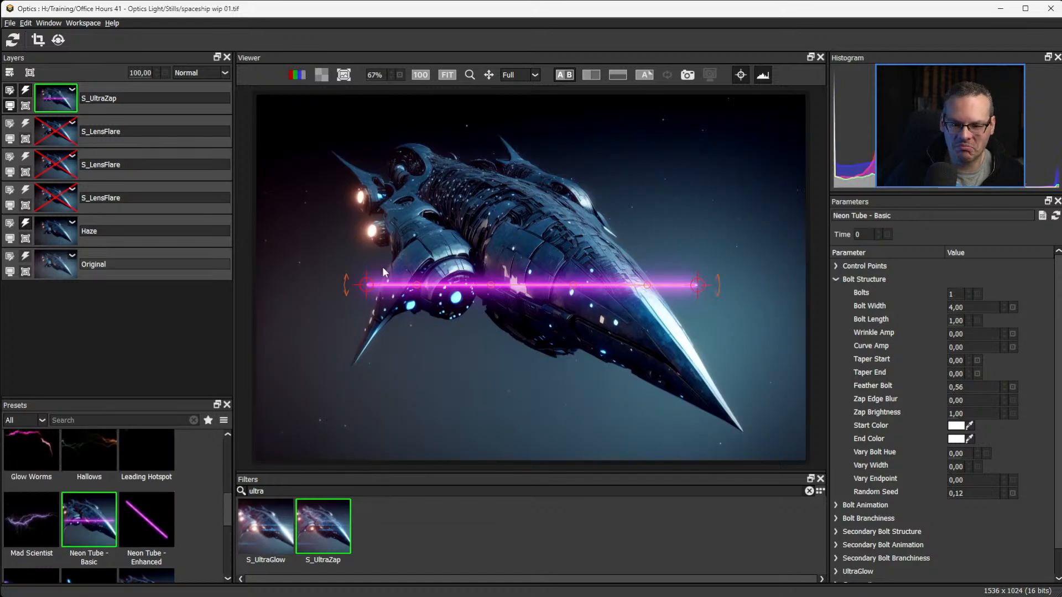
{"action": "left_click_drag", "start_coordinate": [367, 285], "coordinate": [467, 261]}
{"action": "left_click", "coordinate": [441, 223]}
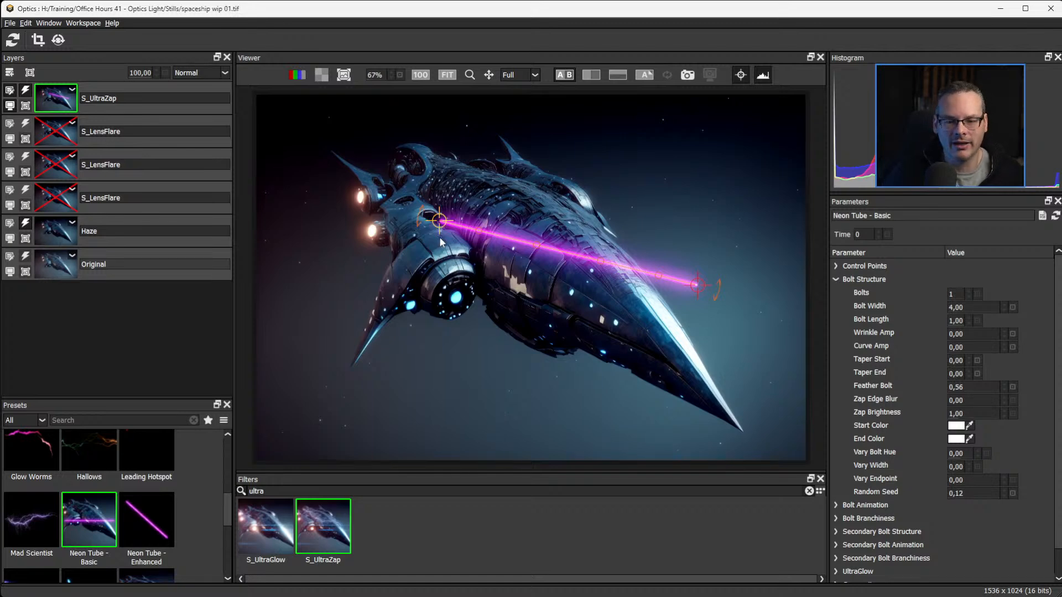
{"action": "left_click_drag", "start_coordinate": [438, 221], "coordinate": [575, 381]}
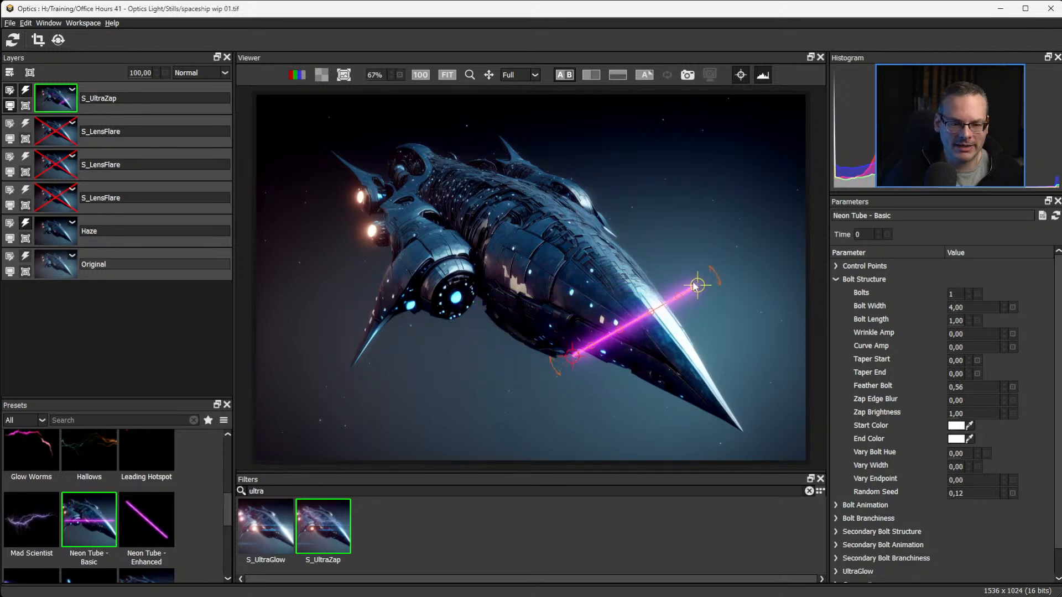
Compare the Neon Tube - Enhanced and Neon Tube - Basic presets, finishing with Neon Tube - Basic applied.
{"action": "left_click", "coordinate": [133, 523]}
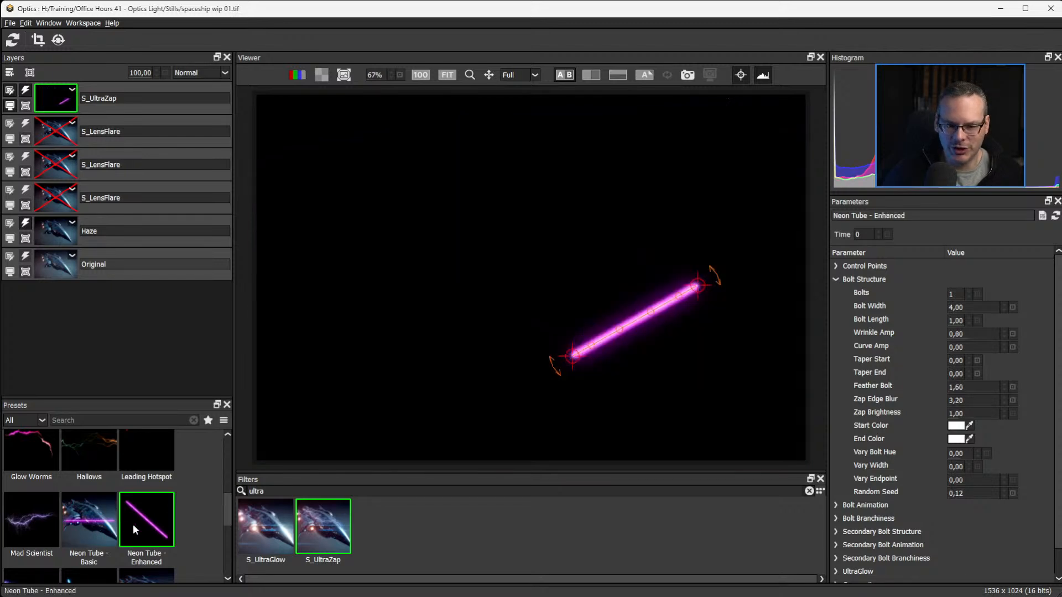
{"action": "left_click", "coordinate": [84, 520]}
{"action": "left_click", "coordinate": [143, 522]}
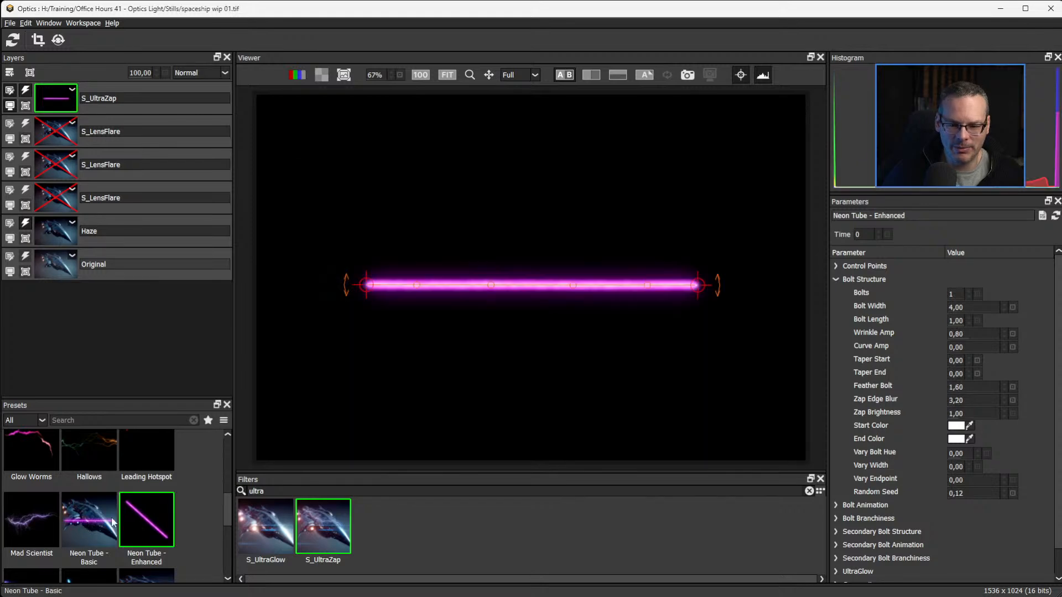
{"action": "left_click", "coordinate": [105, 531]}
{"action": "left_click", "coordinate": [166, 536]}
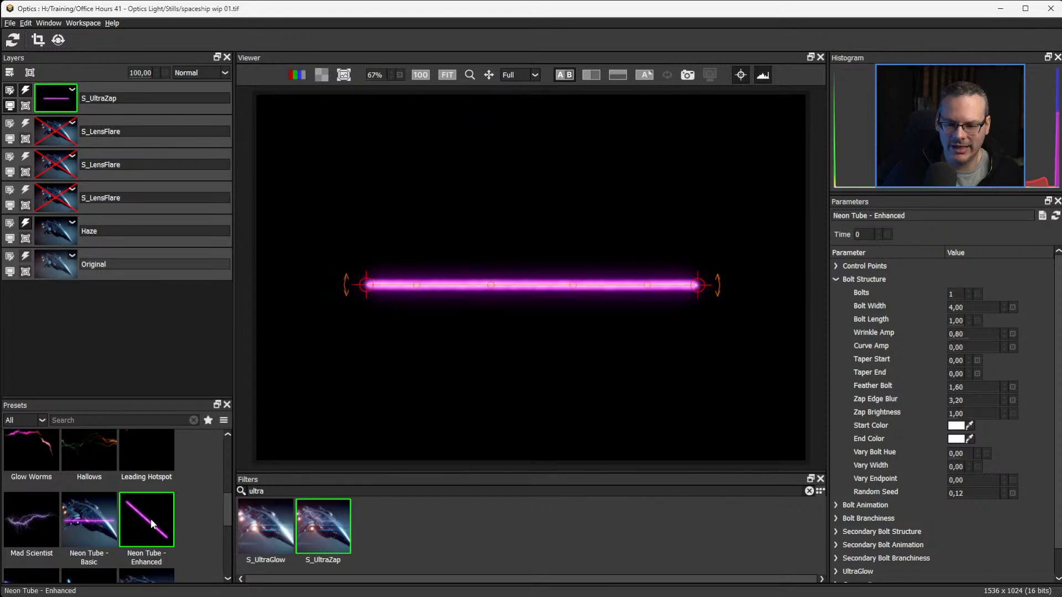
{"action": "left_click", "coordinate": [88, 523]}
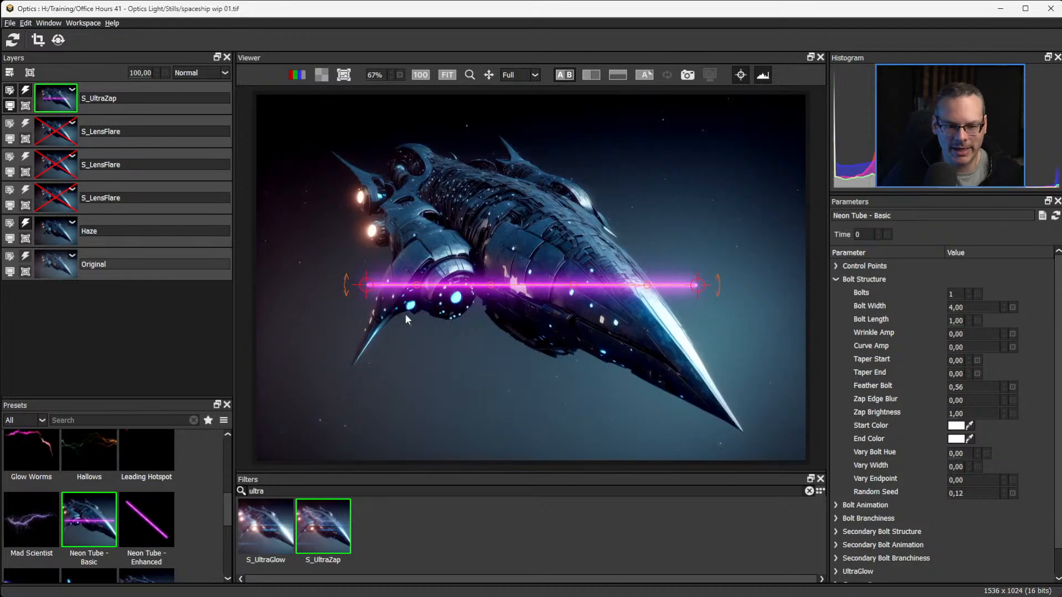
Position the neon beam from the hull's underside to just below the spaceship's nose, fine-tuning both end points.
{"action": "left_click_drag", "start_coordinate": [365, 285], "coordinate": [570, 356]}
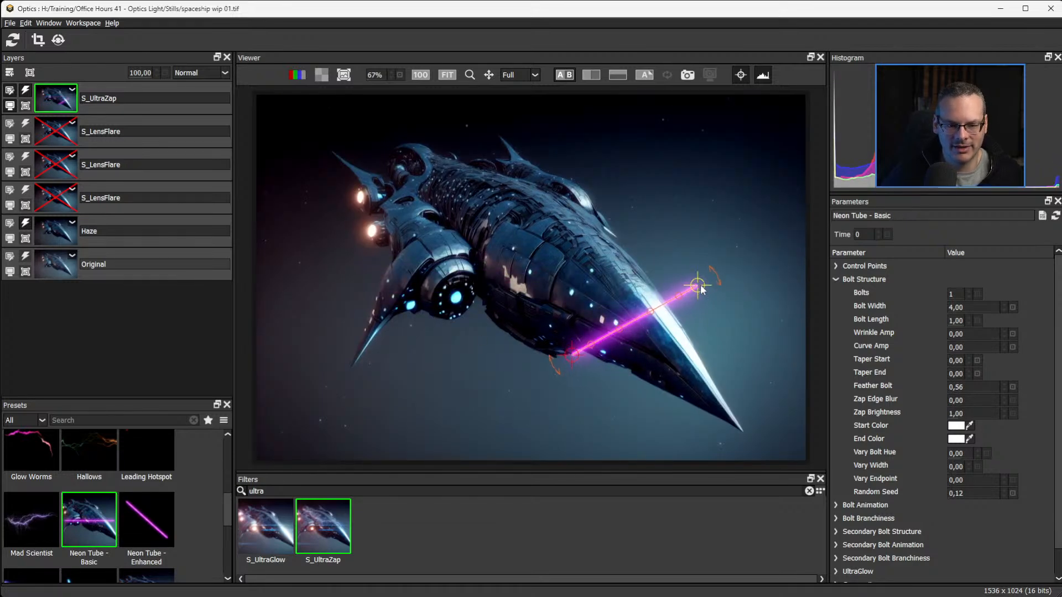
{"action": "left_click_drag", "start_coordinate": [699, 284], "coordinate": [716, 391]}
{"action": "mouse_move", "coordinate": [712, 441]}
{"action": "left_mouse_down"}
{"action": "mouse_move", "coordinate": [729, 439]}
{"action": "mouse_move", "coordinate": [721, 433]}
{"action": "left_mouse_up"}
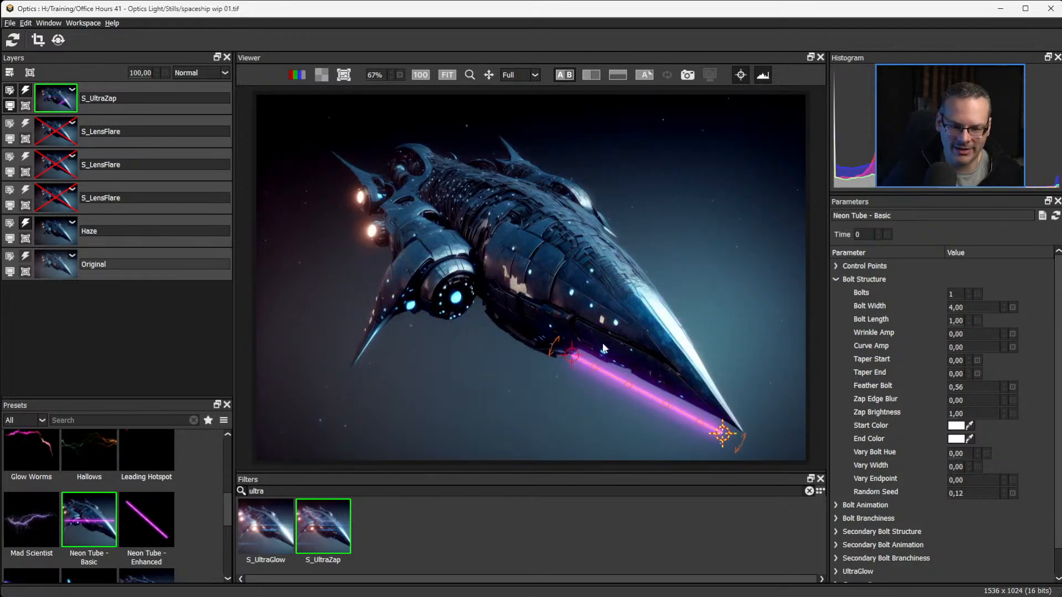
{"action": "left_click", "coordinate": [571, 356]}
{"action": "mouse_move", "coordinate": [572, 355]}
{"action": "left_mouse_down"}
{"action": "mouse_move", "coordinate": [540, 382]}
{"action": "mouse_move", "coordinate": [571, 356]}
{"action": "mouse_move", "coordinate": [555, 358]}
{"action": "left_mouse_up"}
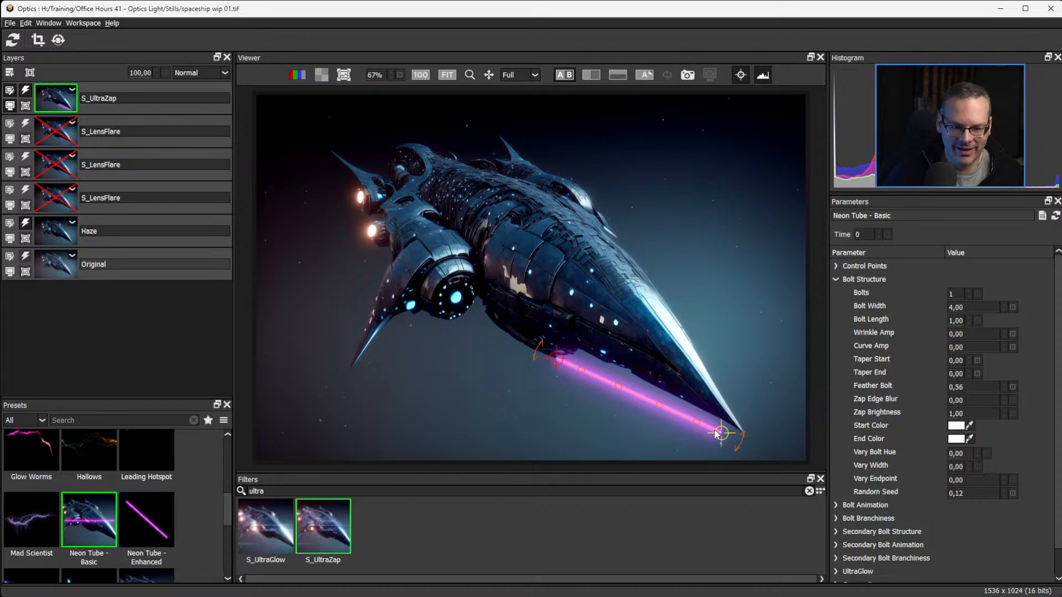
{"action": "left_click_drag", "start_coordinate": [720, 433], "coordinate": [714, 439]}
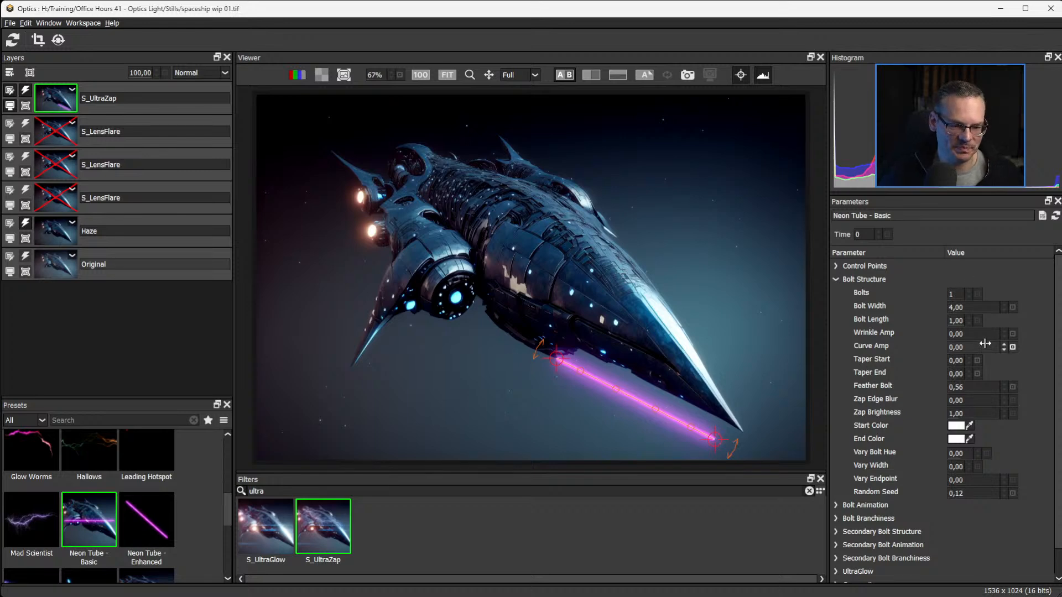
Hide the on-screen controls and set the beam's Bolt Length to 0.67.
{"action": "left_click_drag", "start_coordinate": [956, 320], "coordinate": [928, 321]}
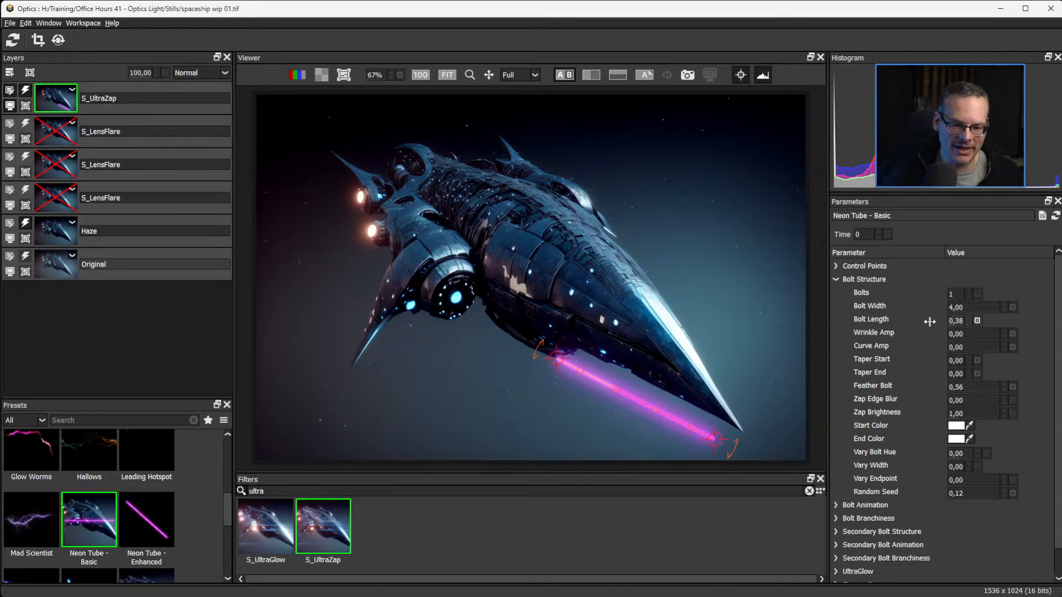
{"action": "left_click", "coordinate": [742, 75]}
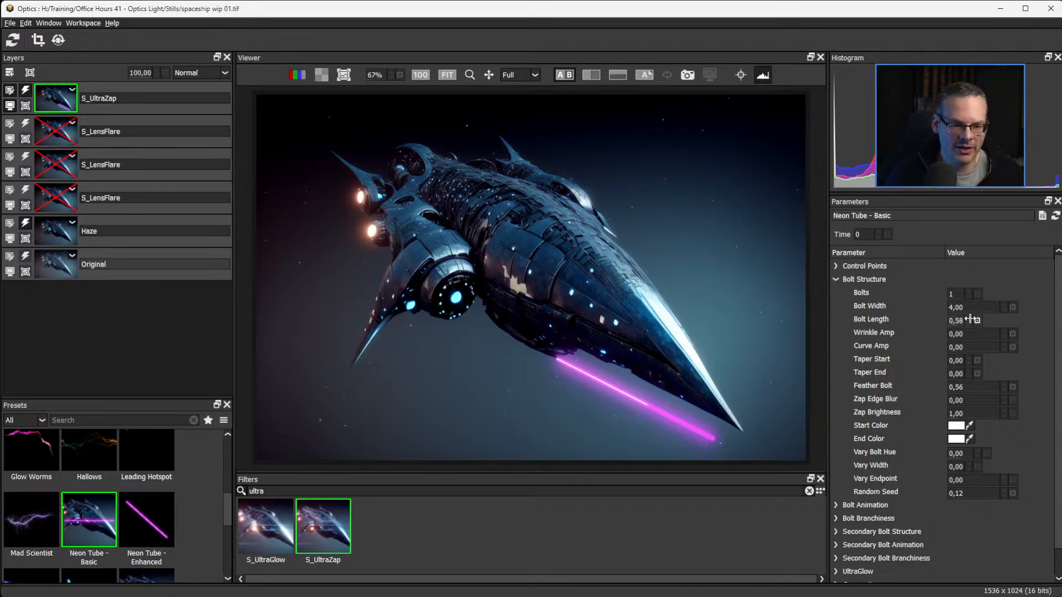
{"action": "left_click_drag", "start_coordinate": [962, 321], "coordinate": [966, 320]}
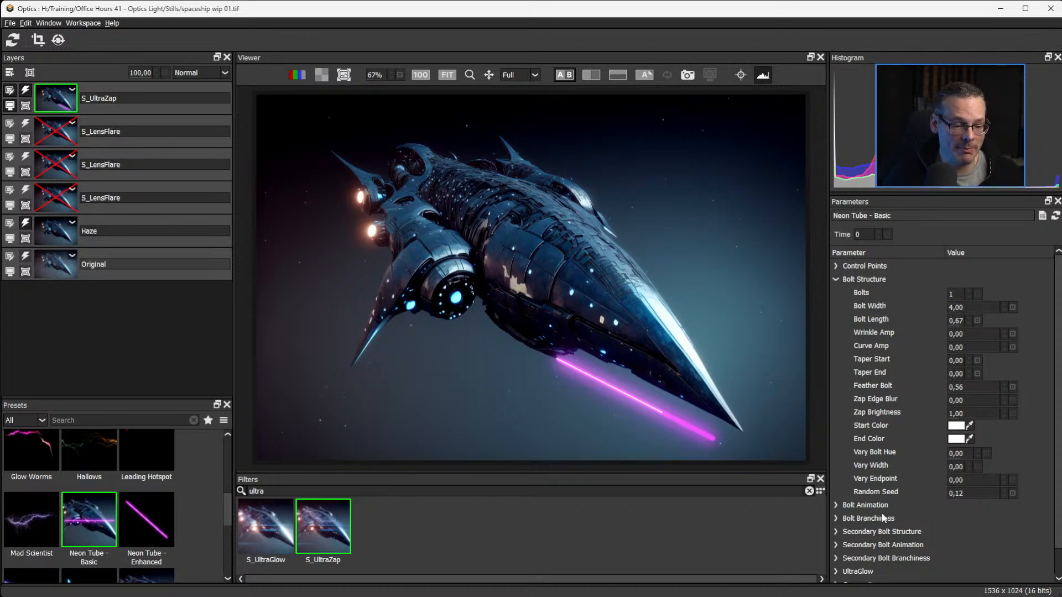
Expand the Secondary Bolt Structure settings and set Secondary Length to 0.70.
{"action": "left_click", "coordinate": [837, 533]}
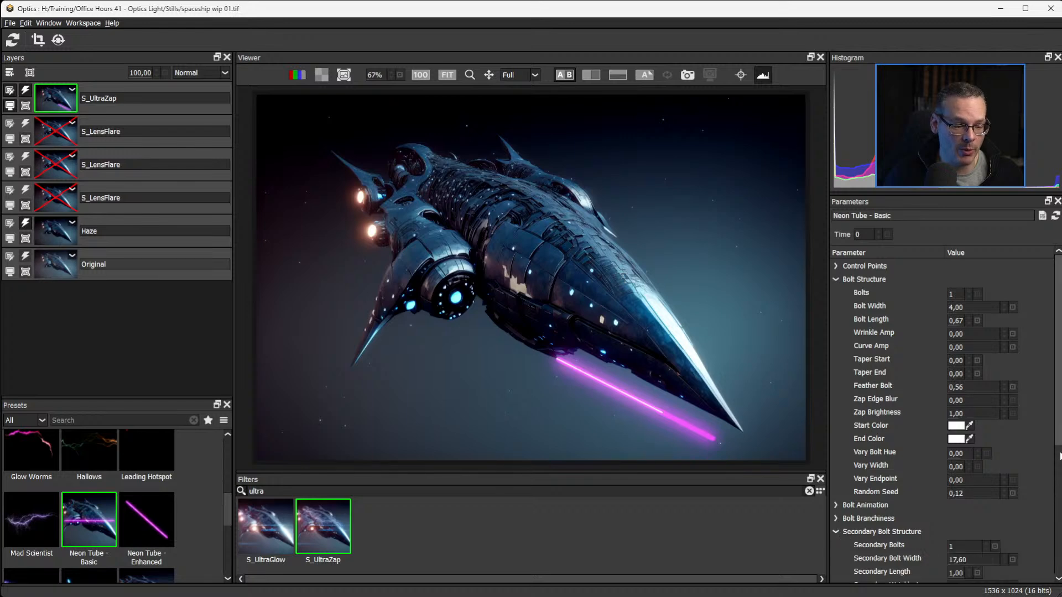
{"action": "scroll", "coordinate": [1060, 456], "scroll_direction": "down", "scroll_amount": 3}
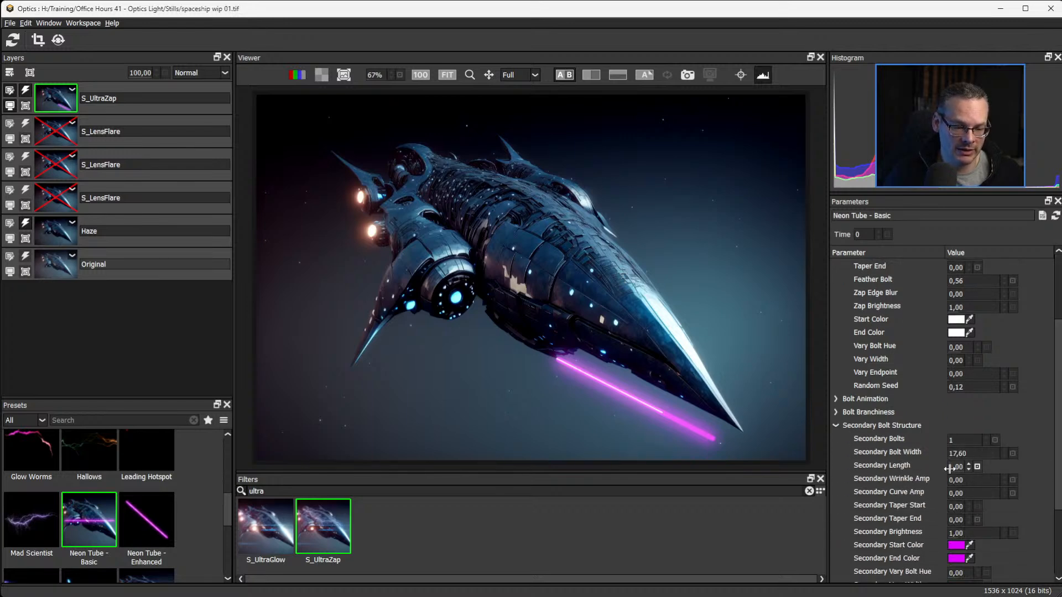
{"action": "left_click_drag", "start_coordinate": [949, 469], "coordinate": [941, 469]}
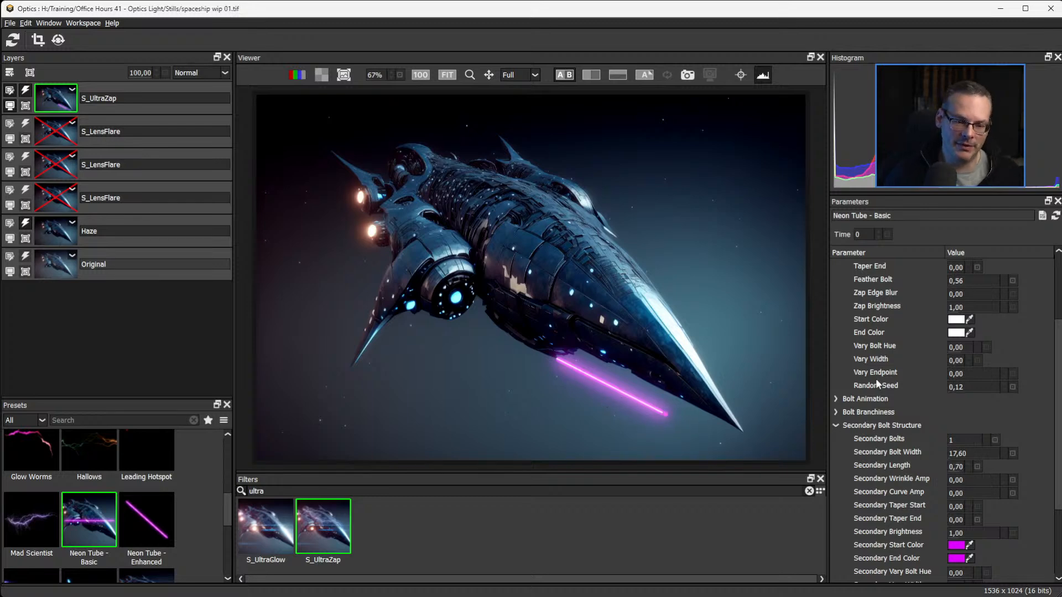
Sample the Secondary Start Color from the light blue glow of the spaceship's round engine.
{"action": "scroll", "coordinate": [945, 452], "scroll_direction": "down", "scroll_amount": 3}
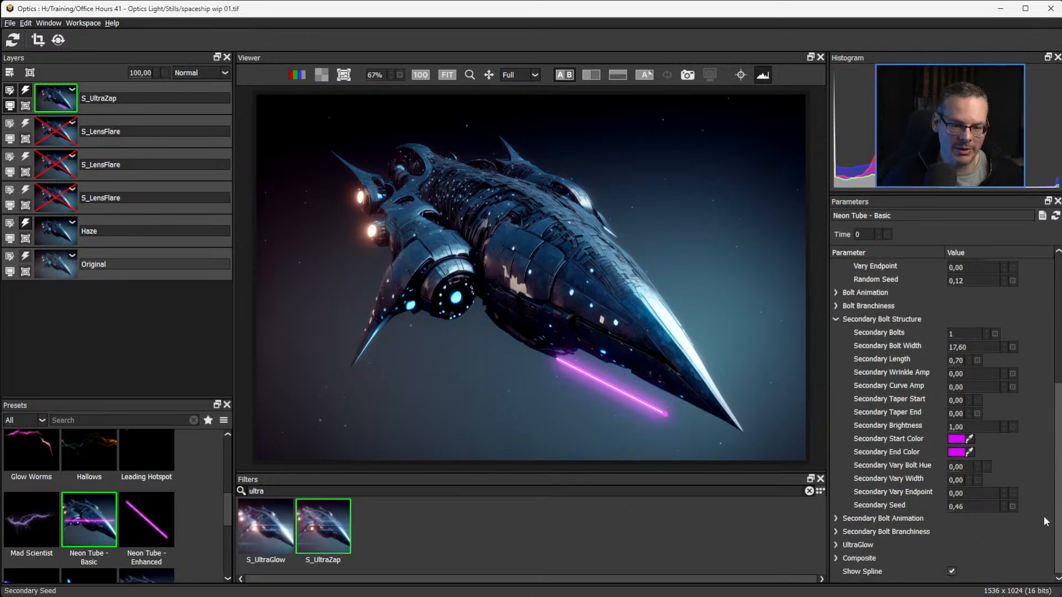
{"action": "left_click", "coordinate": [969, 438]}
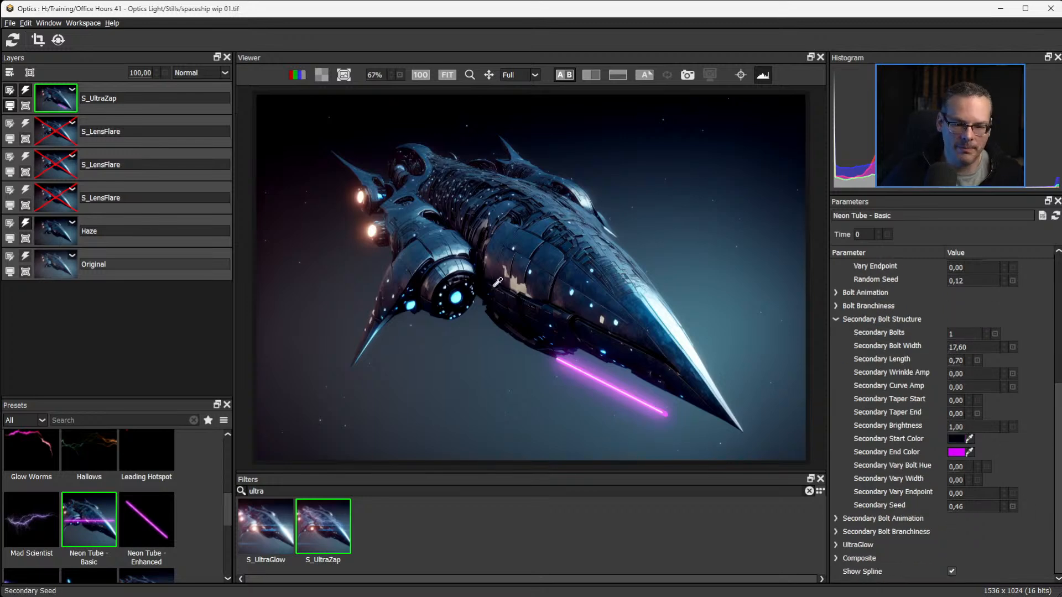
{"action": "left_click", "coordinate": [461, 290]}
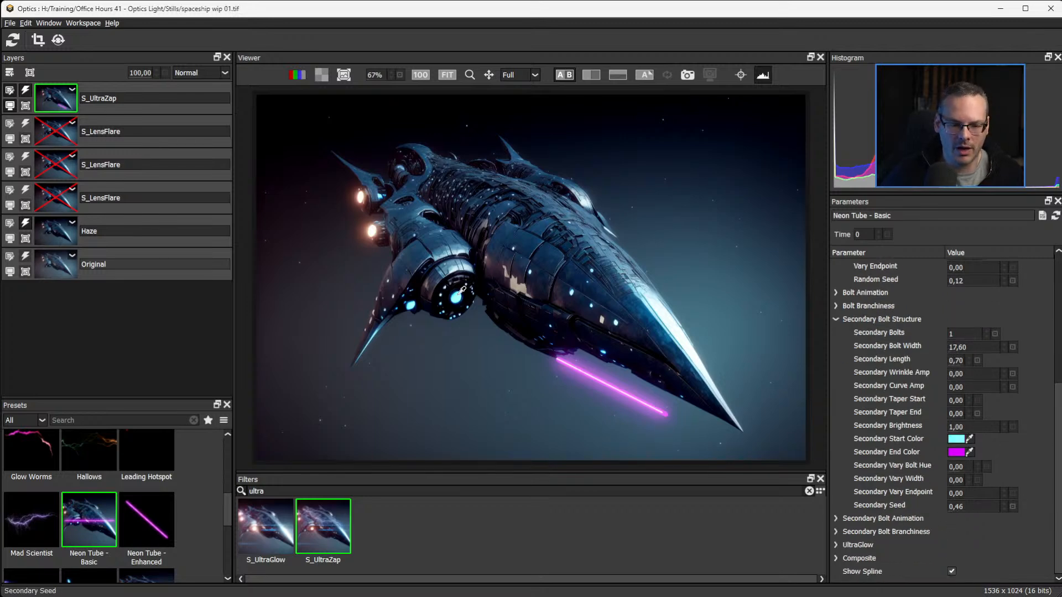
Sample a dark blue as the beam's Secondary End Color with the color picker.
{"action": "left_click", "coordinate": [969, 452]}
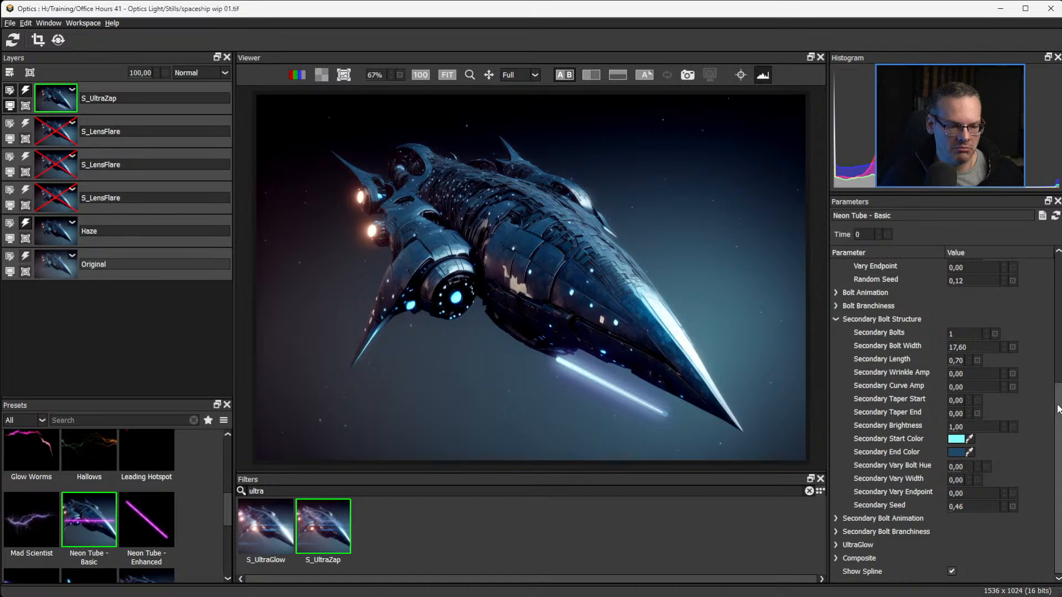
{"action": "left_click_drag", "start_coordinate": [1058, 409], "coordinate": [1042, 277]}
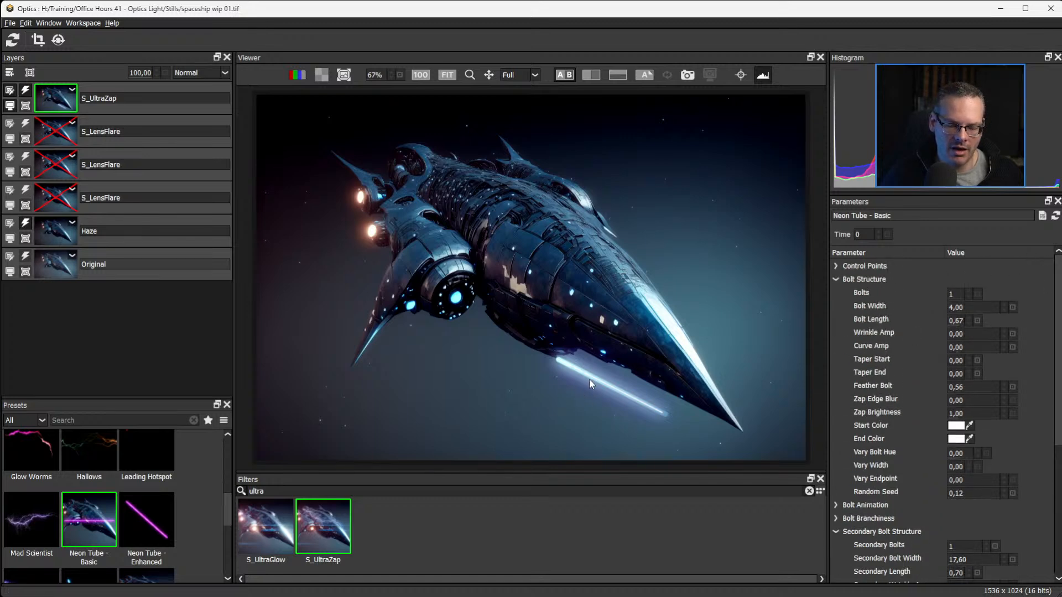
{"action": "left_click_drag", "start_coordinate": [1057, 408], "coordinate": [1054, 469]}
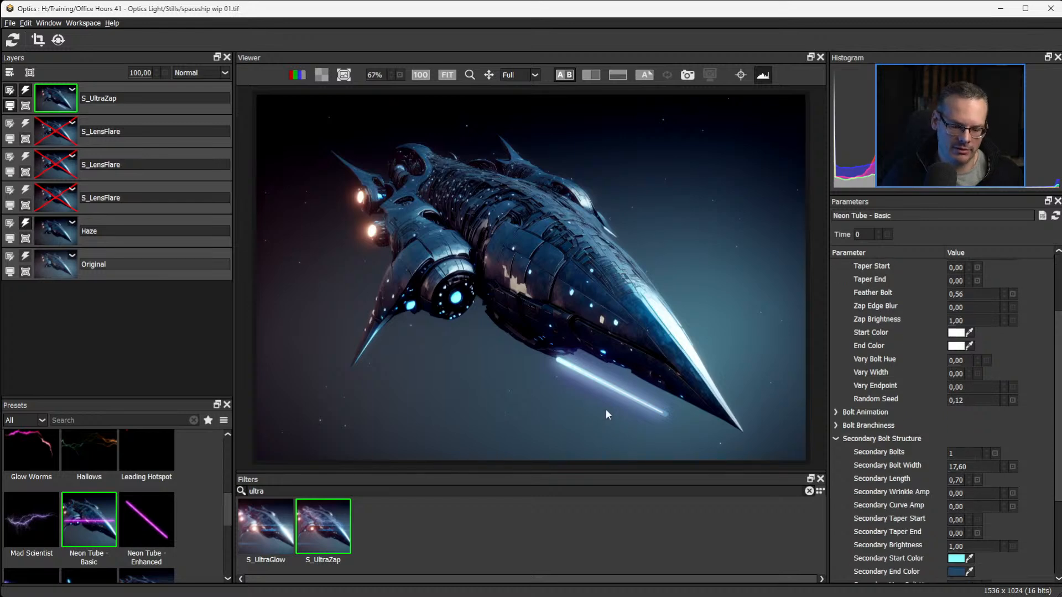
Set the beam's Secondary Taper Start to 0.08 so the outer glow narrows where it leaves the hull.
{"action": "scroll", "coordinate": [609, 409], "scroll_direction": "up", "scroll_amount": 5}
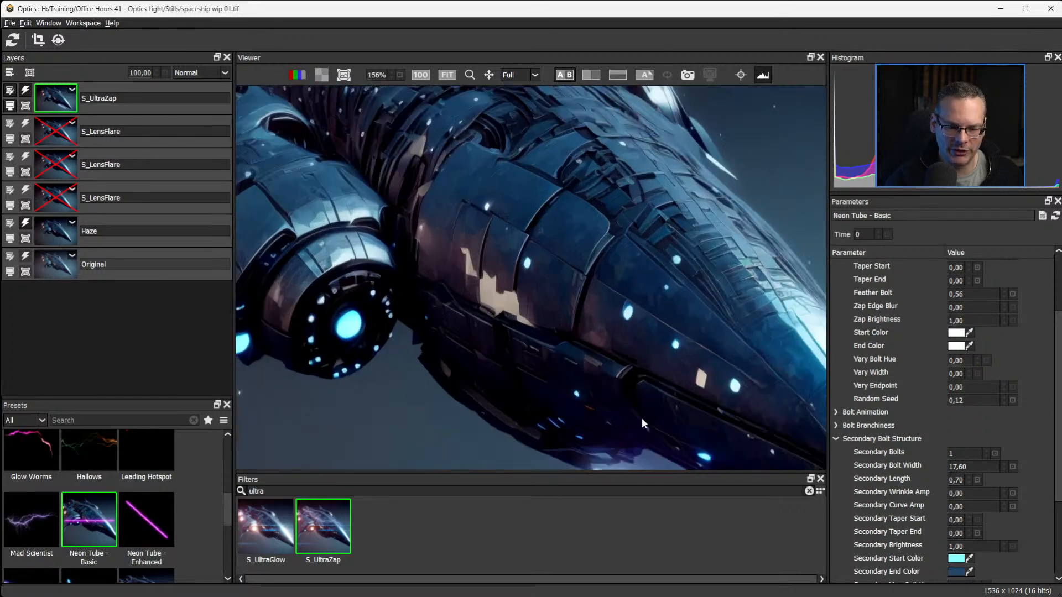
{"action": "left_click_drag", "start_coordinate": [642, 424], "coordinate": [477, 189]}
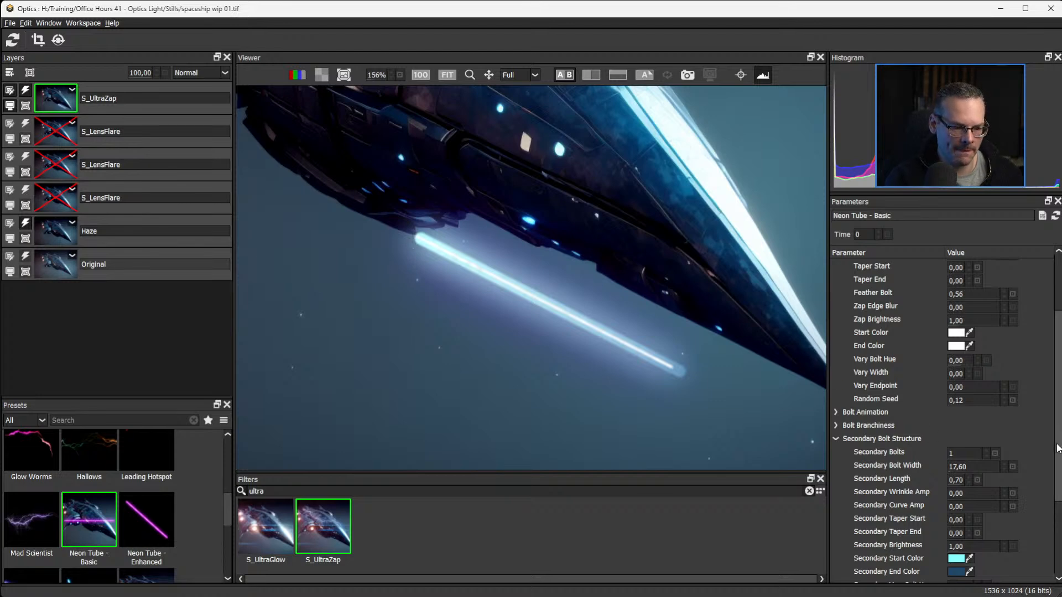
{"action": "scroll", "coordinate": [995, 443], "scroll_direction": "down", "scroll_amount": 2}
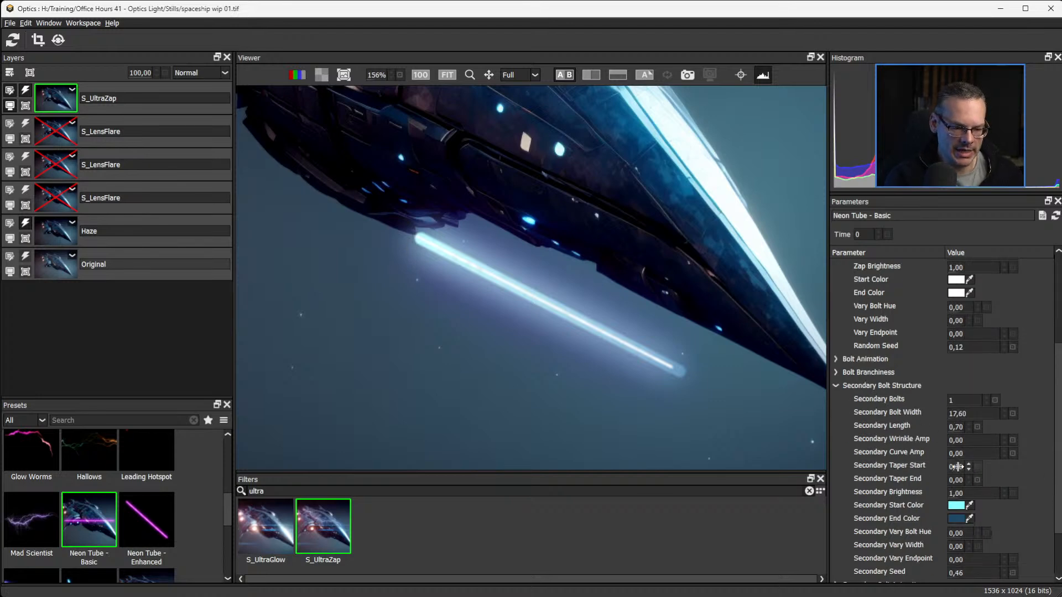
{"action": "left_click_drag", "start_coordinate": [958, 466], "coordinate": [961, 467]}
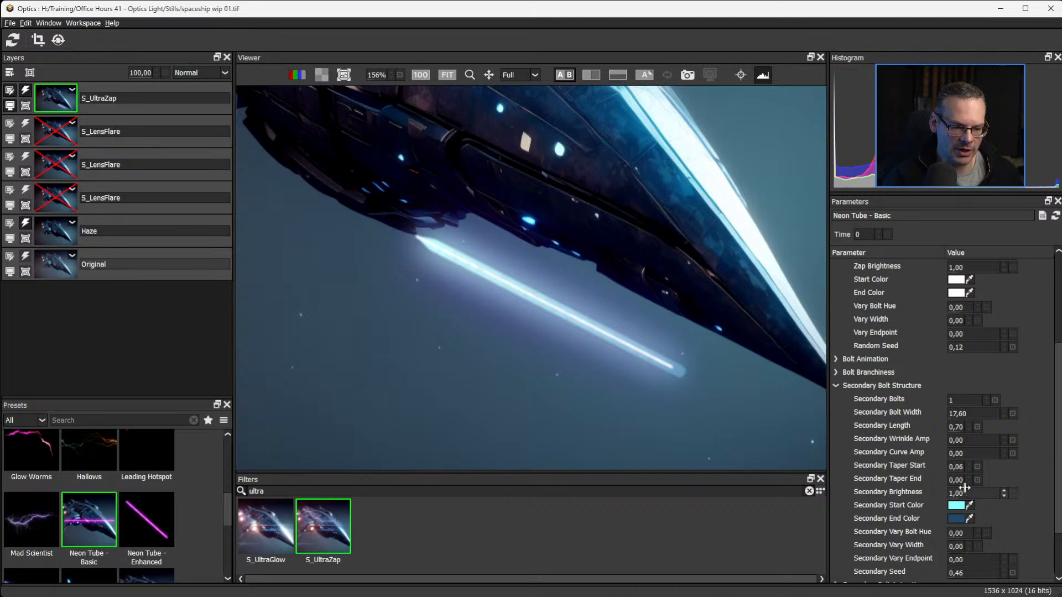
{"action": "left_click_drag", "start_coordinate": [963, 466], "coordinate": [973, 466]}
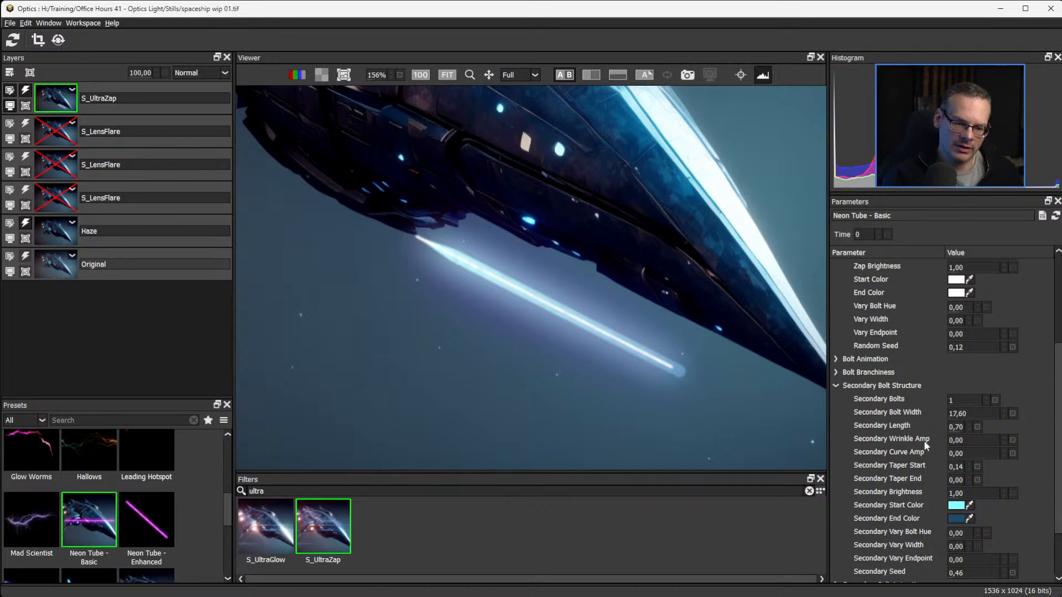
{"action": "left_click_drag", "start_coordinate": [952, 466], "coordinate": [946, 466]}
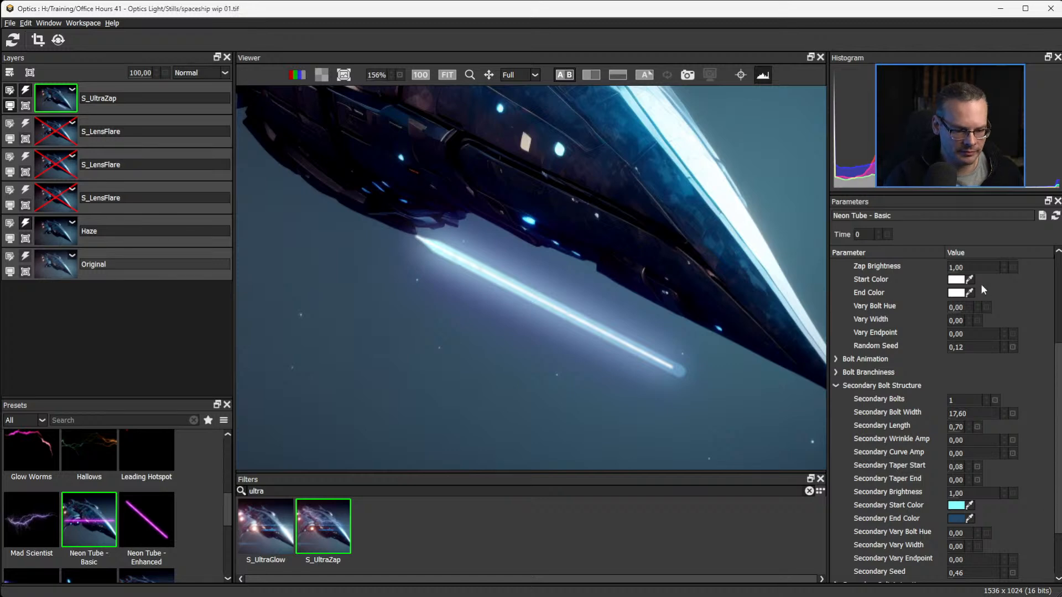
Expand the Bolt Branchiness settings, try Branches Only on and off, and set Branchiness to 10.00.
{"action": "left_click", "coordinate": [836, 385]}
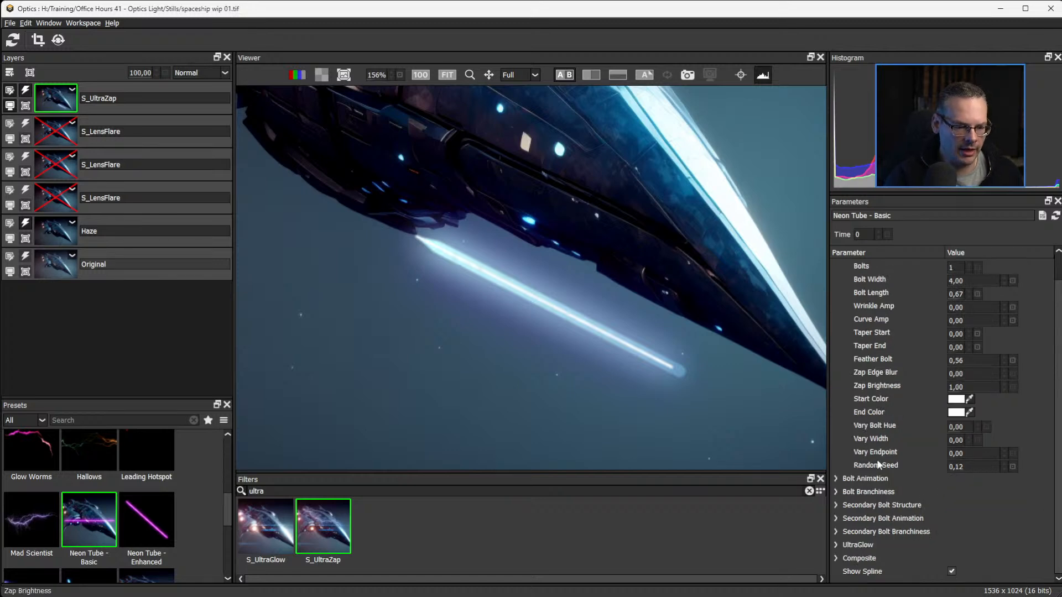
{"action": "left_click", "coordinate": [836, 491]}
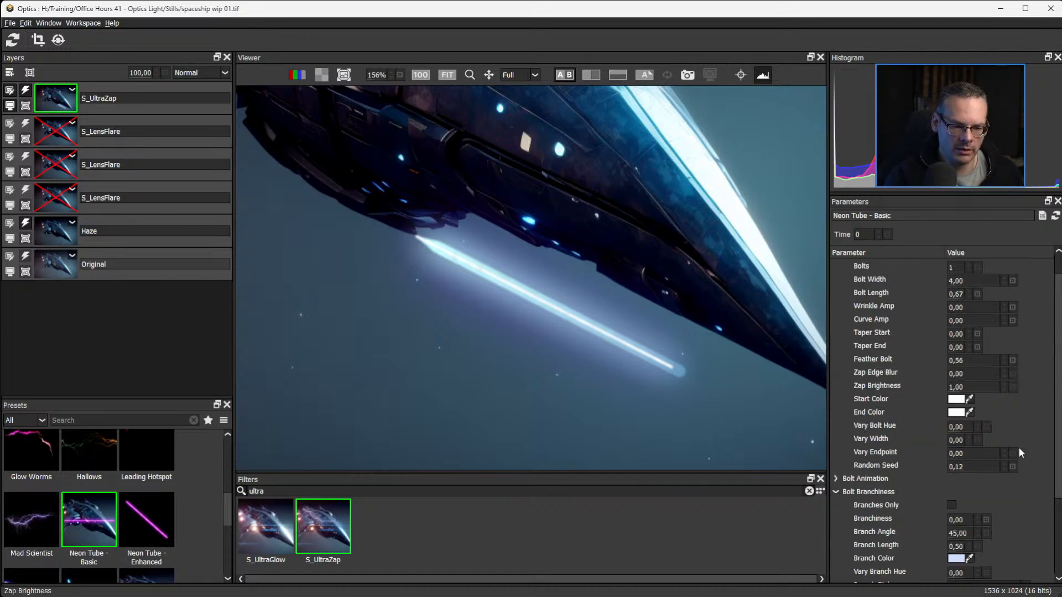
{"action": "scroll", "coordinate": [1052, 453], "scroll_direction": "down", "scroll_amount": 2}
{"action": "left_click", "coordinate": [951, 453]}
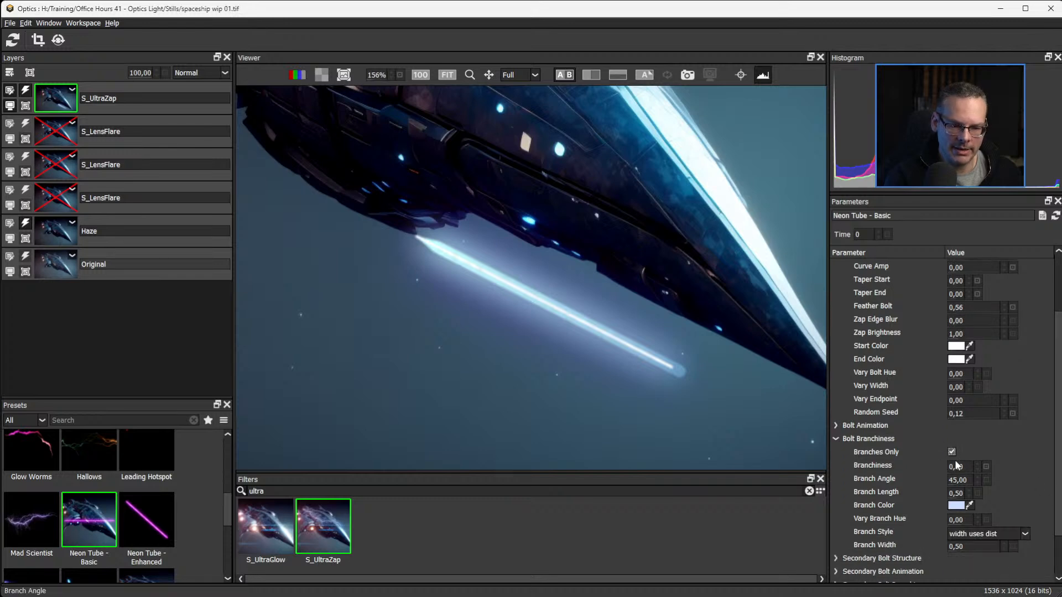
{"action": "left_click", "coordinate": [951, 452]}
{"action": "left_click_drag", "start_coordinate": [957, 466], "coordinate": [1005, 467]}
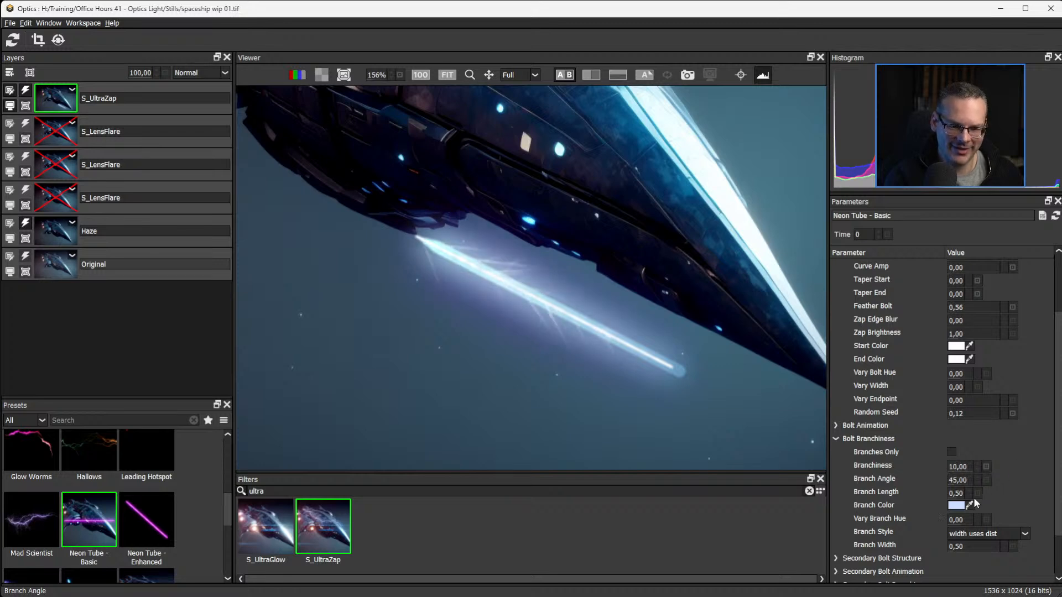
Set Branch Length to 0.13 and Branch Angle to 37.00, briefly previewing the beam with Branches Only enabled.
{"action": "left_click_drag", "start_coordinate": [955, 492], "coordinate": [934, 493]}
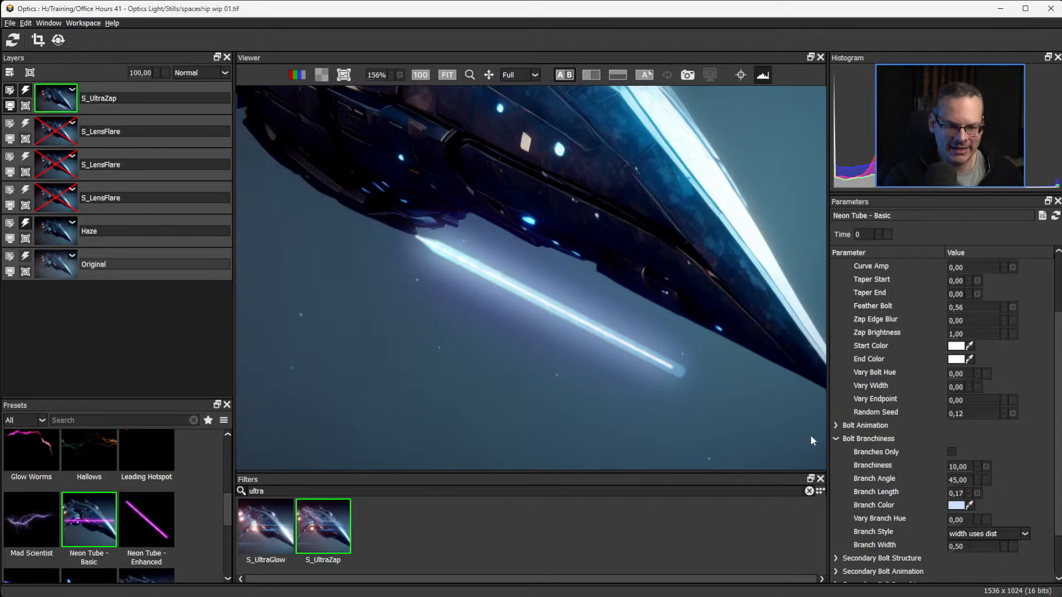
{"action": "left_click_drag", "start_coordinate": [954, 493], "coordinate": [945, 493]}
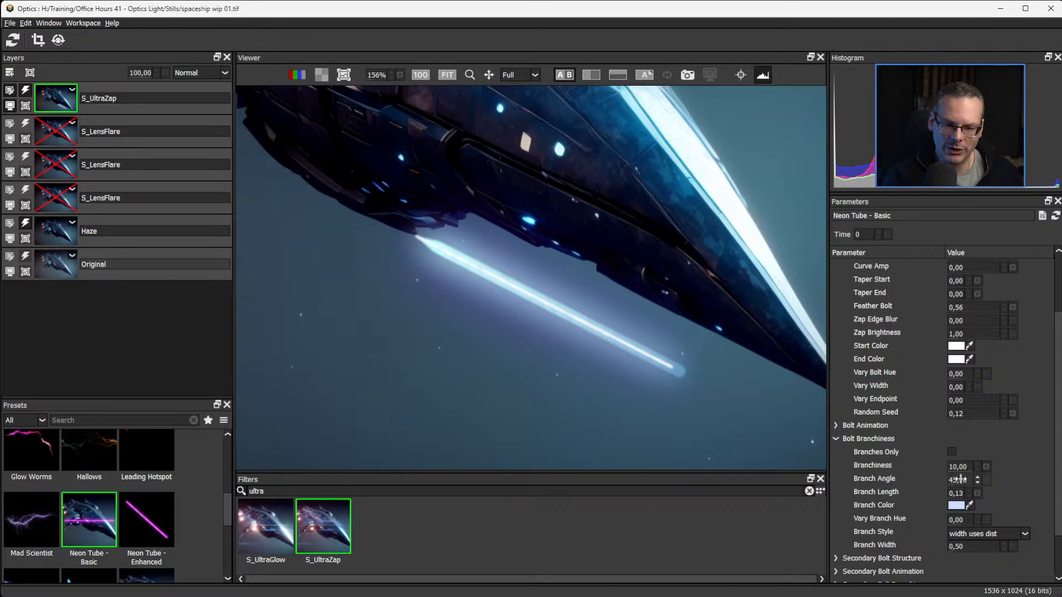
{"action": "left_click_drag", "start_coordinate": [961, 480], "coordinate": [978, 479]}
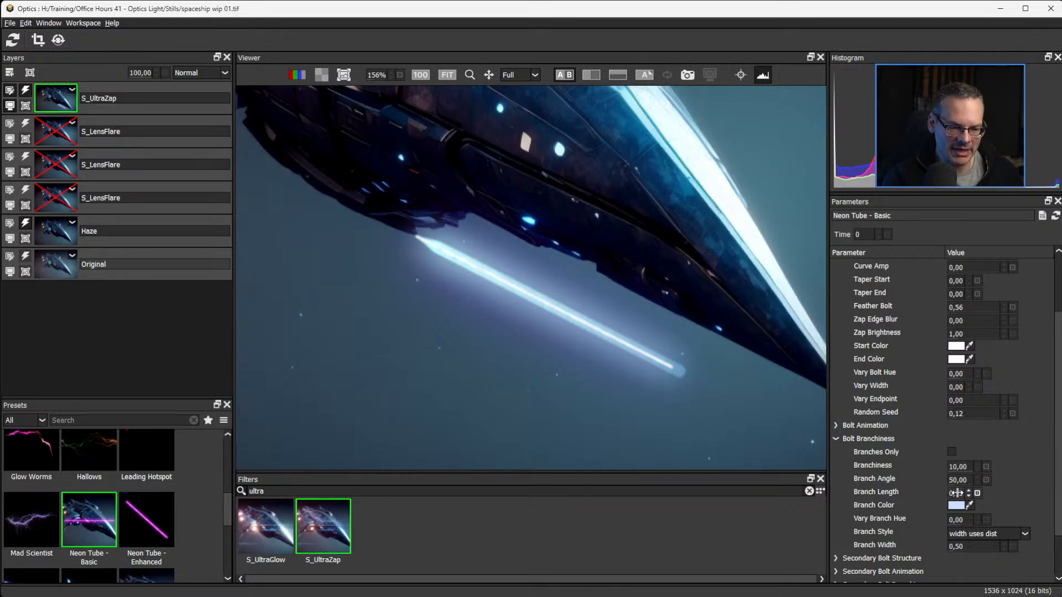
{"action": "left_click", "coordinate": [952, 453]}
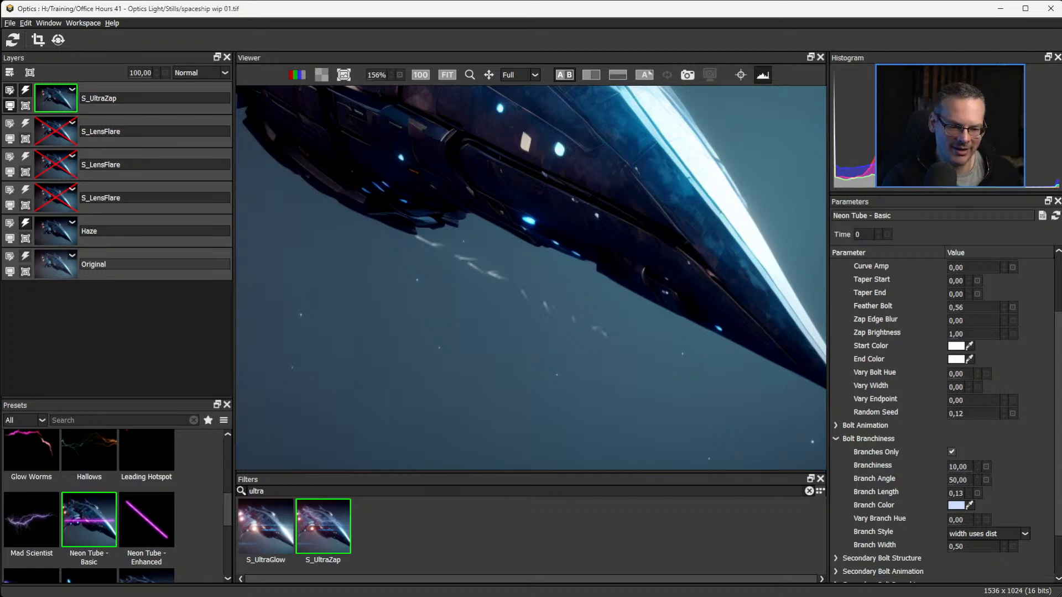
{"action": "left_click", "coordinate": [951, 453]}
{"action": "mouse_move", "coordinate": [955, 480]}
{"action": "left_mouse_down"}
{"action": "mouse_move", "coordinate": [974, 481]}
{"action": "mouse_move", "coordinate": [939, 481]}
{"action": "left_mouse_up"}
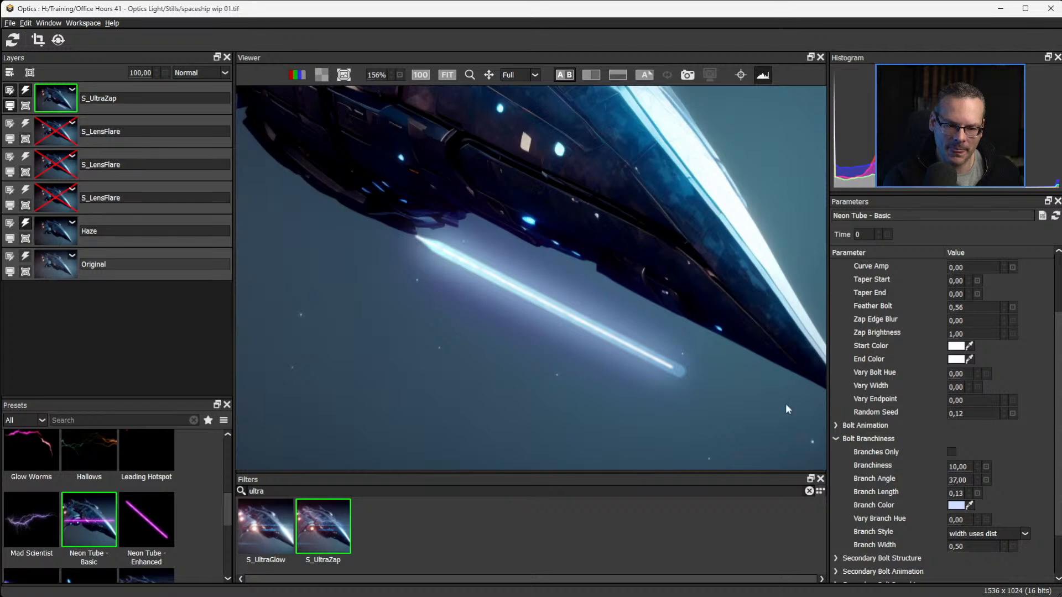
Look through the beam's Bolt Branchiness and Secondary Bolt Structure settings.
{"action": "scroll", "coordinate": [1059, 383], "scroll_direction": "down", "scroll_amount": 2}
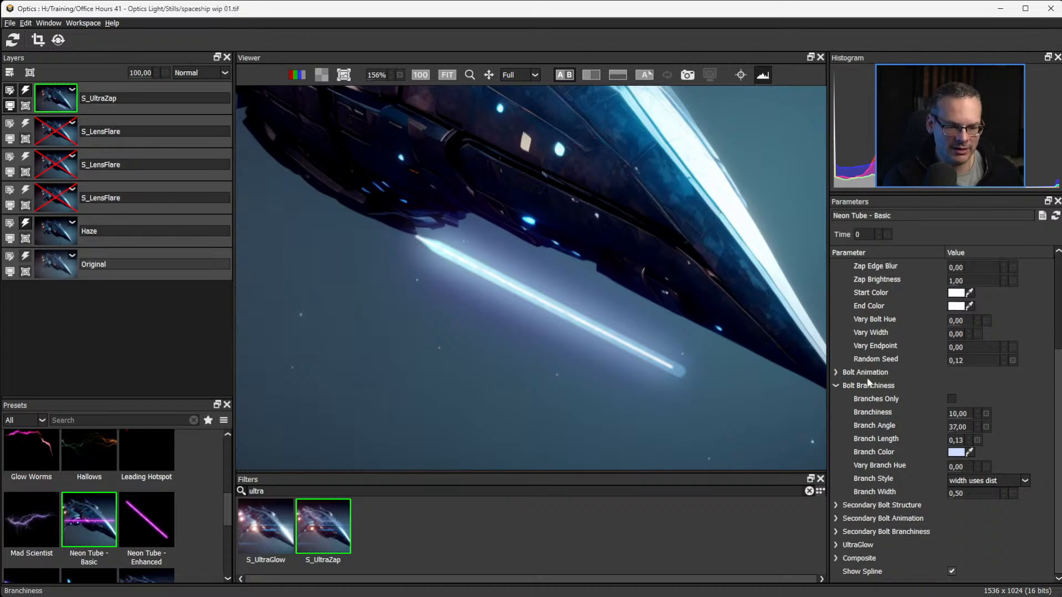
{"action": "left_click", "coordinate": [837, 383]}
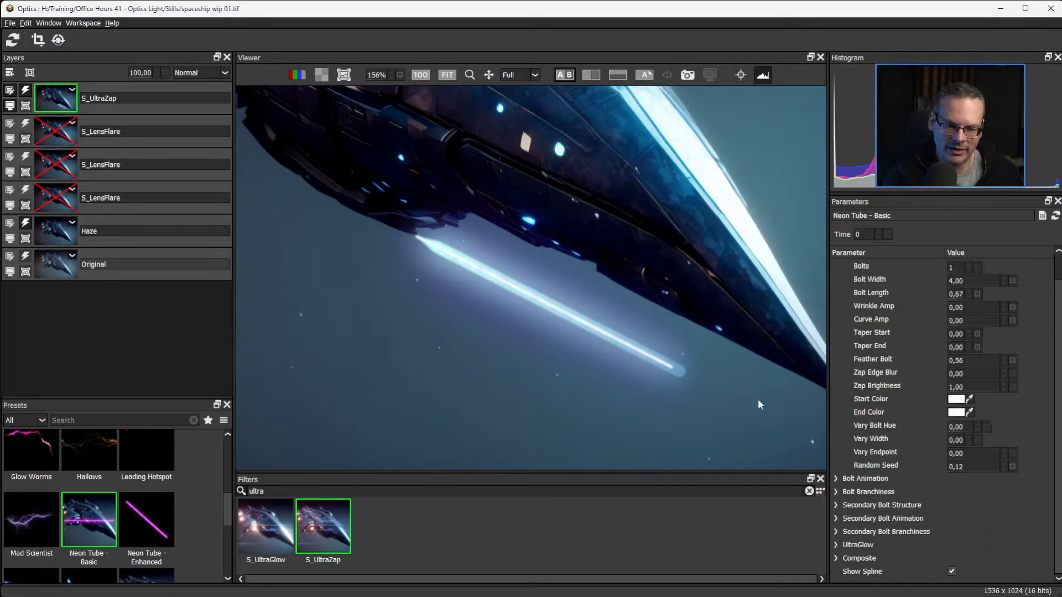
{"action": "left_click", "coordinate": [835, 491]}
{"action": "scroll", "coordinate": [1023, 516], "scroll_direction": "down", "scroll_amount": 4}
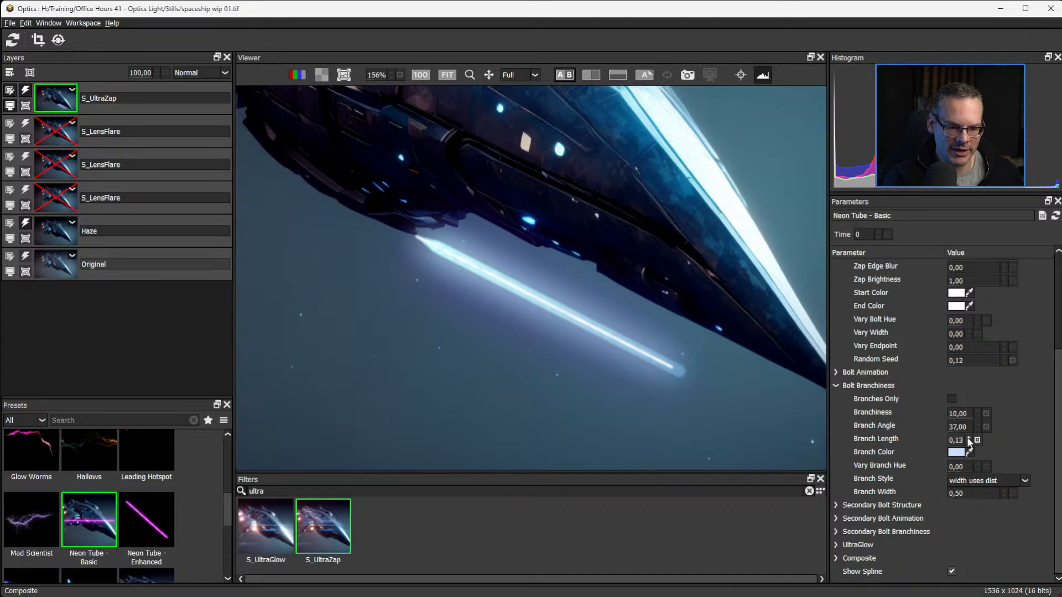
{"action": "left_click", "coordinate": [836, 384]}
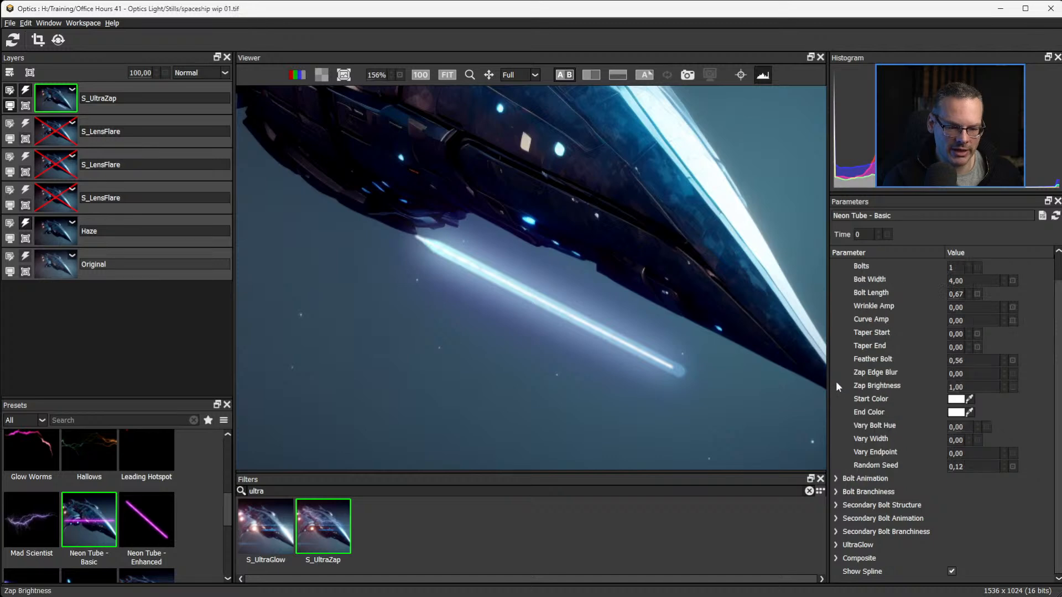
{"action": "left_click", "coordinate": [836, 504]}
{"action": "scroll", "coordinate": [1058, 511], "scroll_direction": "down", "scroll_amount": 4}
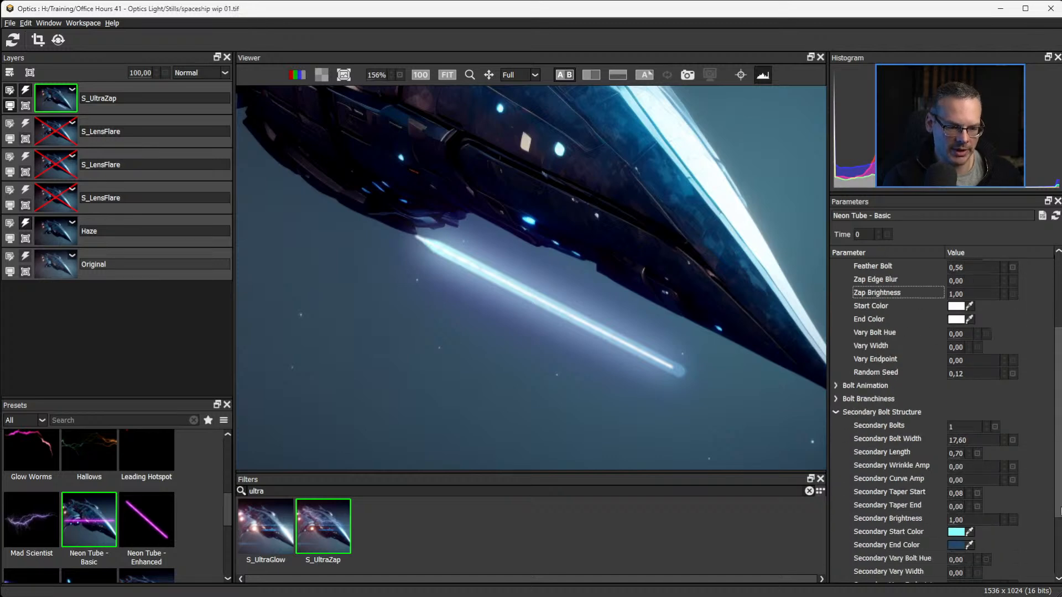
{"action": "scroll", "coordinate": [1059, 511], "scroll_direction": "down", "scroll_amount": 4}
{"action": "left_click", "coordinate": [837, 327]}
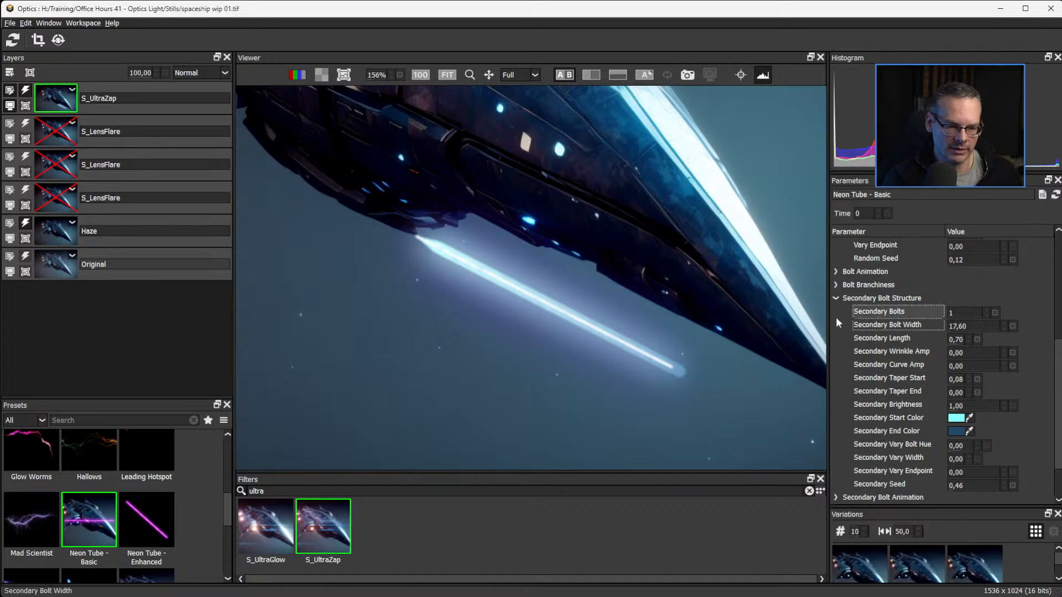
{"action": "left_click", "coordinate": [835, 298]}
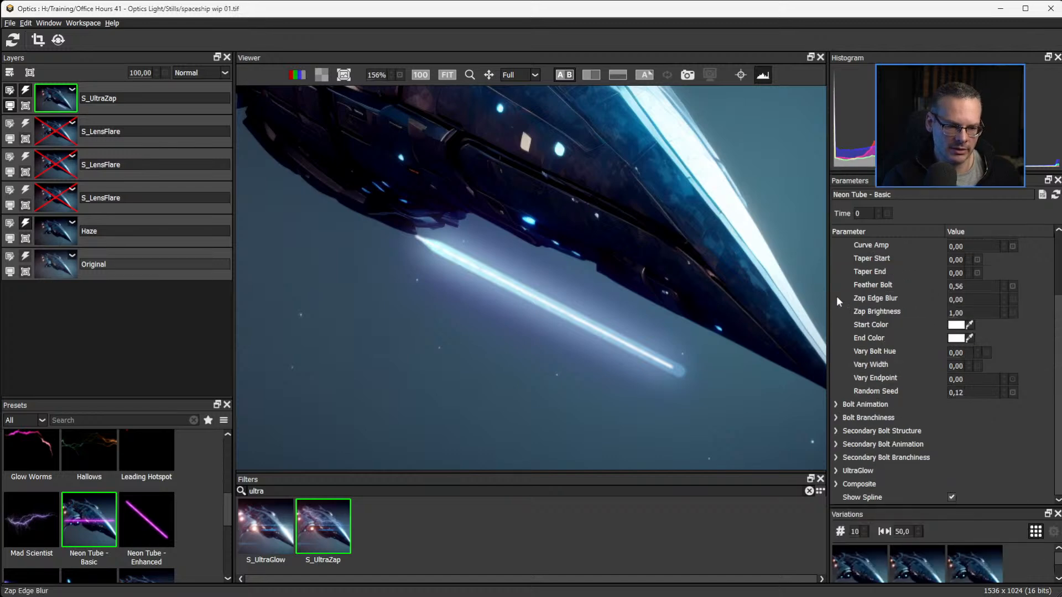
{"action": "left_click", "coordinate": [835, 417]}
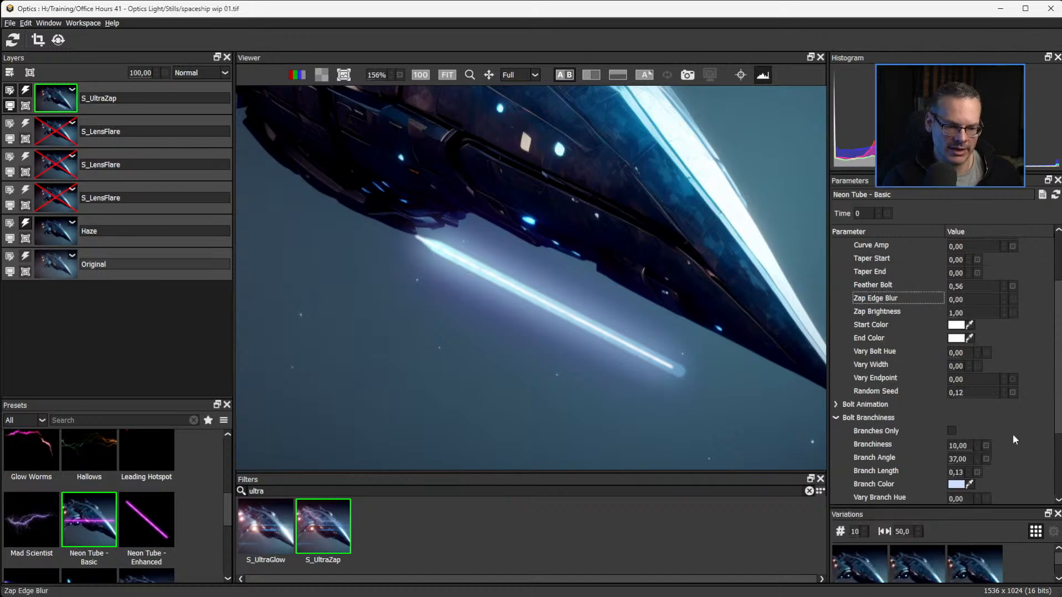
{"action": "left_click", "coordinate": [844, 417]}
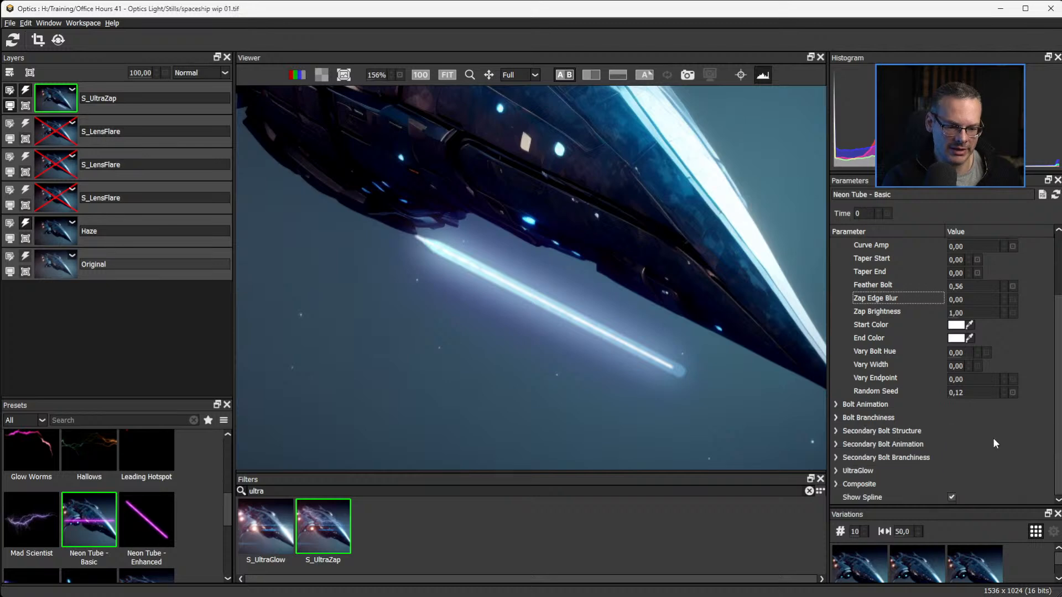
Expand the Secondary Bolt Branchiness settings and set Secondary Branchiness to 10.00 and Secondary Branch Length to 0.03.
{"action": "left_click", "coordinate": [835, 458]}
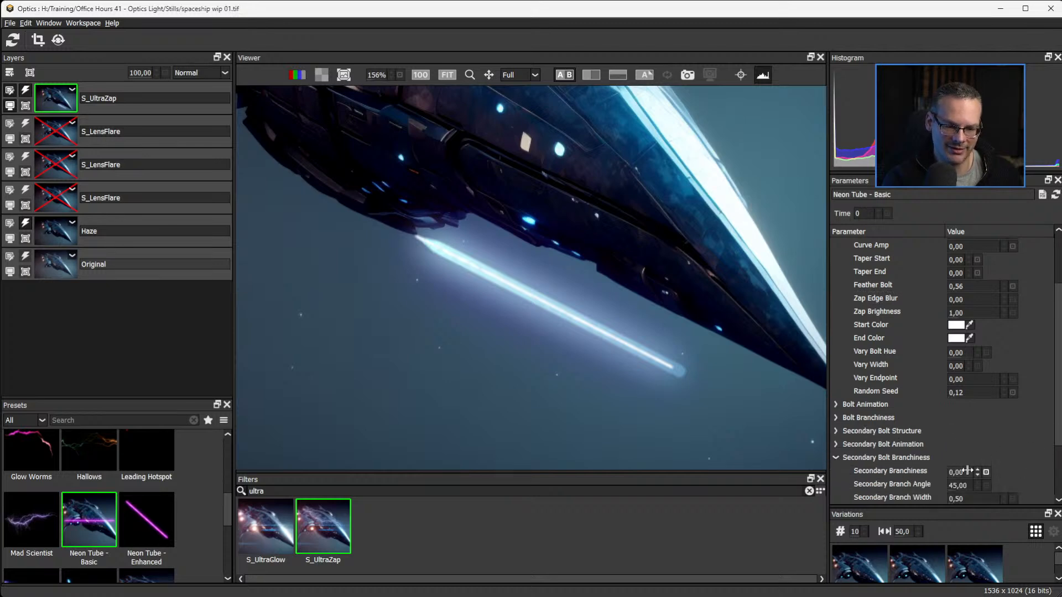
{"action": "left_click_drag", "start_coordinate": [955, 469], "coordinate": [986, 505]}
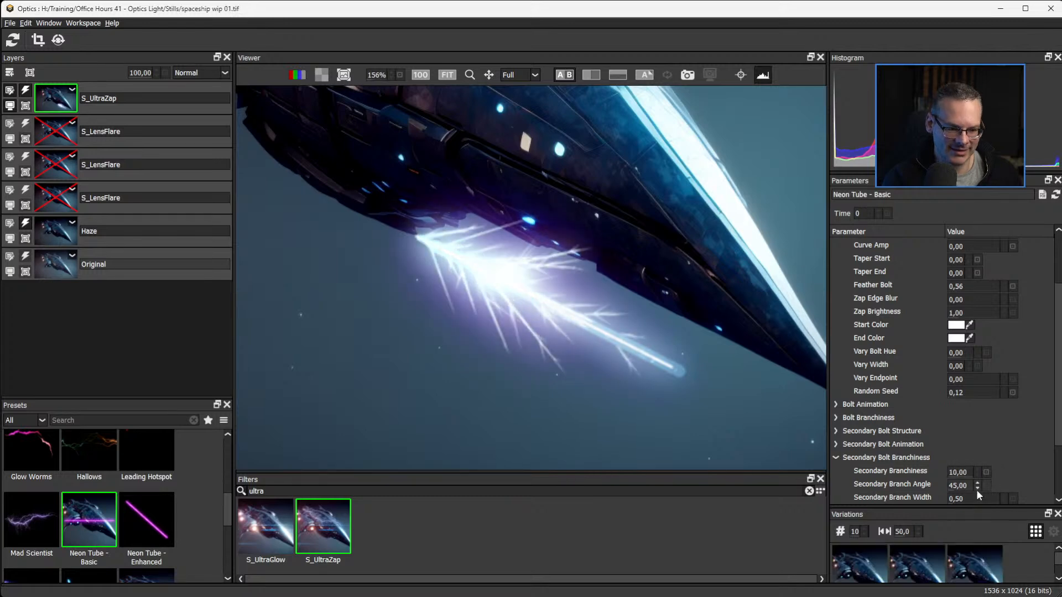
{"action": "scroll", "coordinate": [967, 470], "scroll_direction": "down", "scroll_amount": 2}
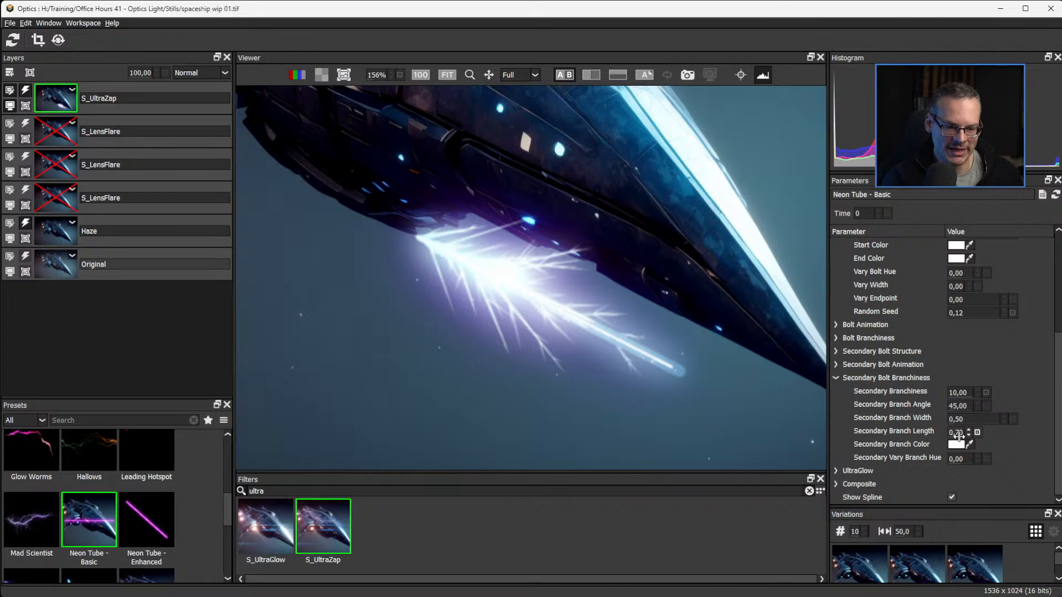
{"action": "left_click_drag", "start_coordinate": [958, 436], "coordinate": [922, 436]}
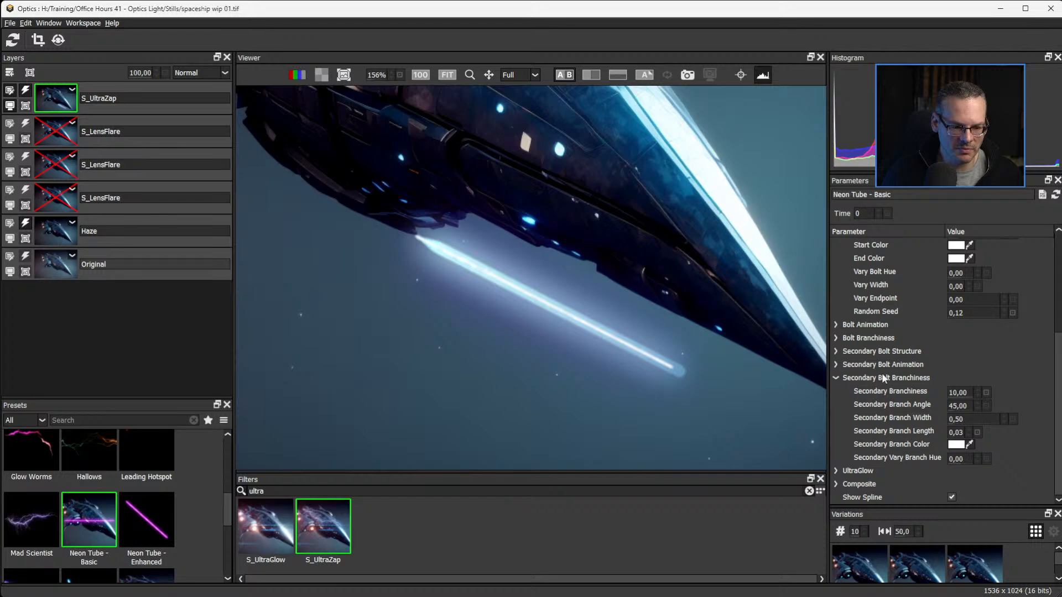
{"action": "left_click", "coordinate": [836, 379]}
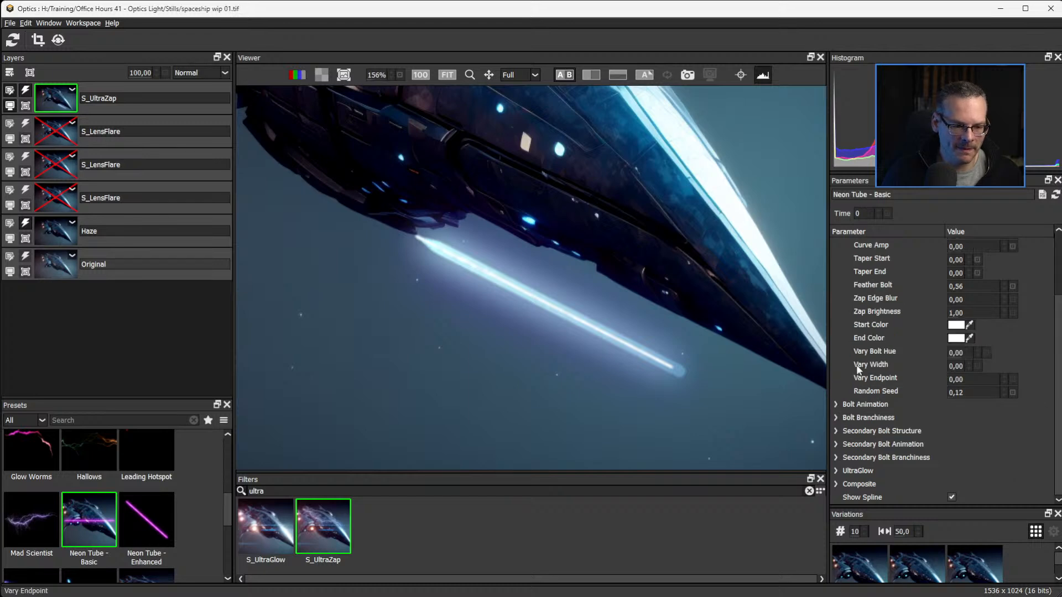
Set Secondary Vary Width to 0.14 in the Secondary Bolt Structure settings, then collapse the group.
{"action": "left_click", "coordinate": [835, 431]}
{"action": "scroll", "coordinate": [1055, 398], "scroll_direction": "down", "scroll_amount": 5}
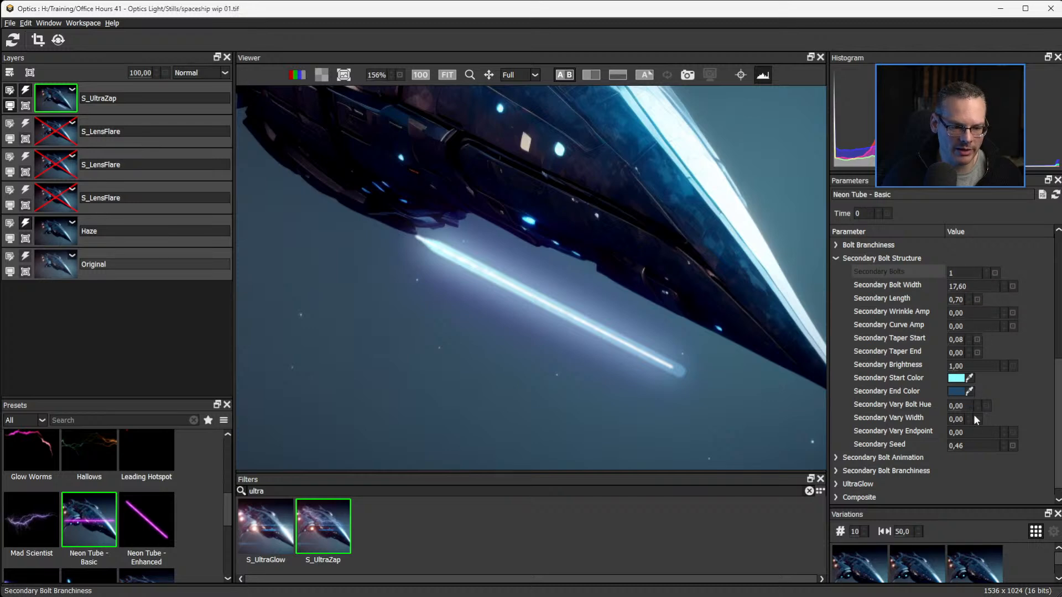
{"action": "mouse_move", "coordinate": [975, 420]}
{"action": "left_mouse_down"}
{"action": "mouse_move", "coordinate": [961, 418]}
{"action": "mouse_move", "coordinate": [971, 419]}
{"action": "left_mouse_up"}
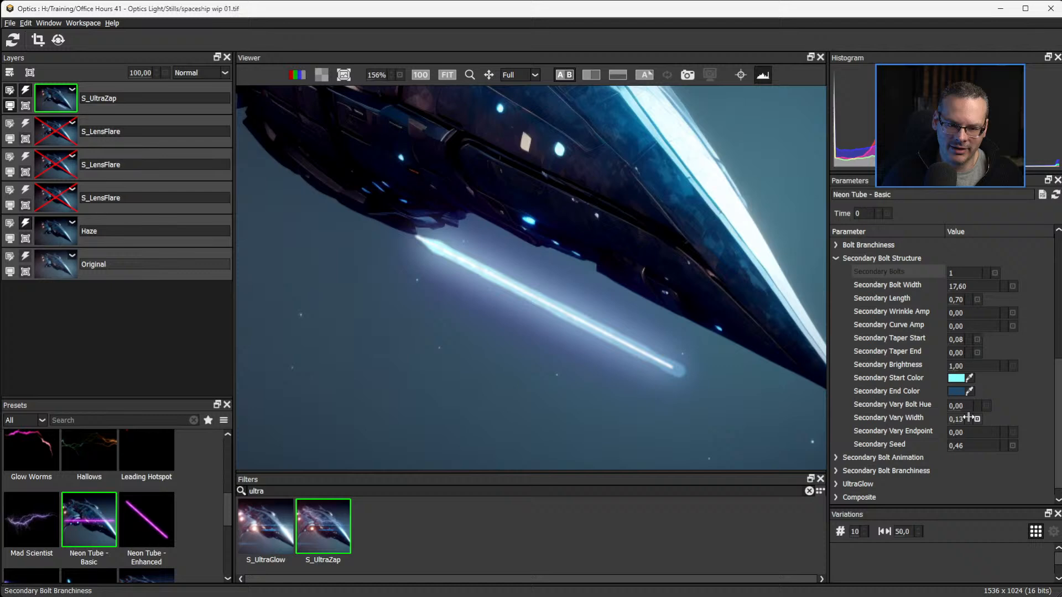
{"action": "left_click", "coordinate": [836, 258]}
In the UltraGlow settings, sample a blue from the image for After Glow Color and set Glow Atmosphere Amp to 0.51.
{"action": "left_click", "coordinate": [836, 471]}
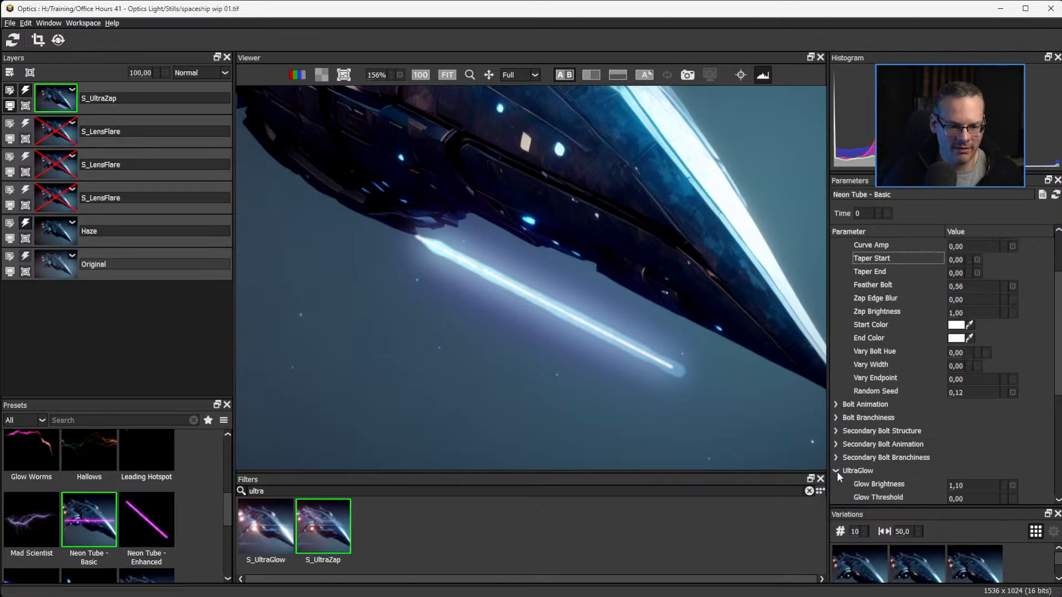
{"action": "scroll", "coordinate": [1053, 387], "scroll_direction": "down", "scroll_amount": 5}
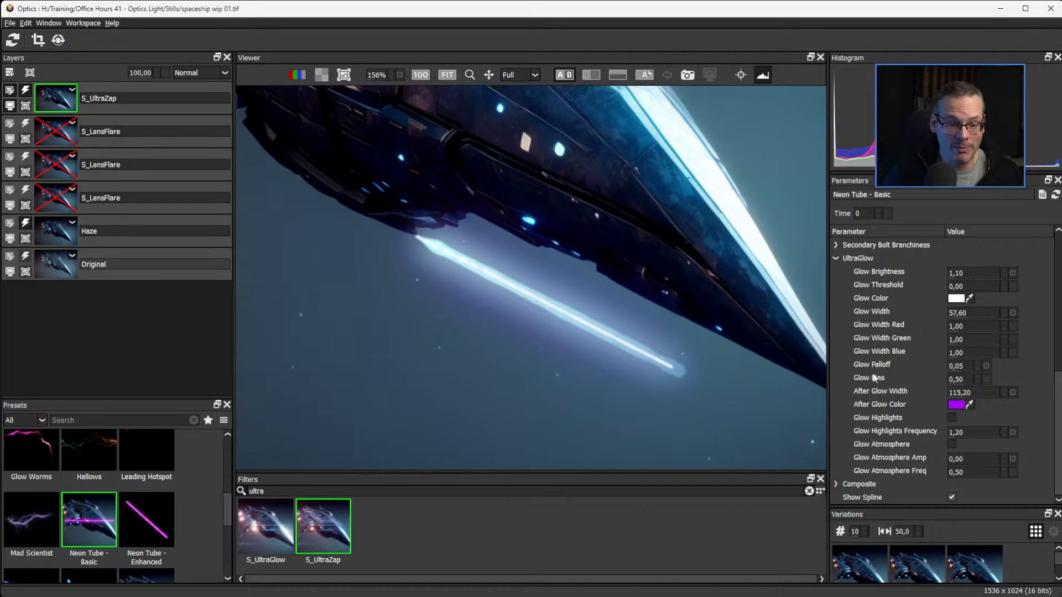
{"action": "left_click_drag", "start_coordinate": [962, 408], "coordinate": [616, 339]}
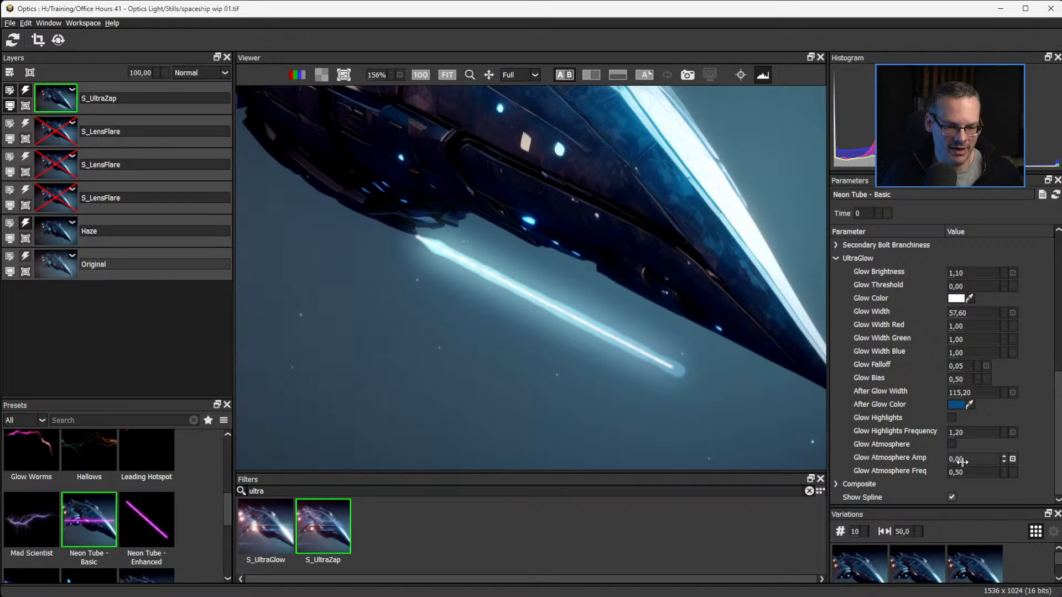
{"action": "left_click_drag", "start_coordinate": [962, 459], "coordinate": [972, 459]}
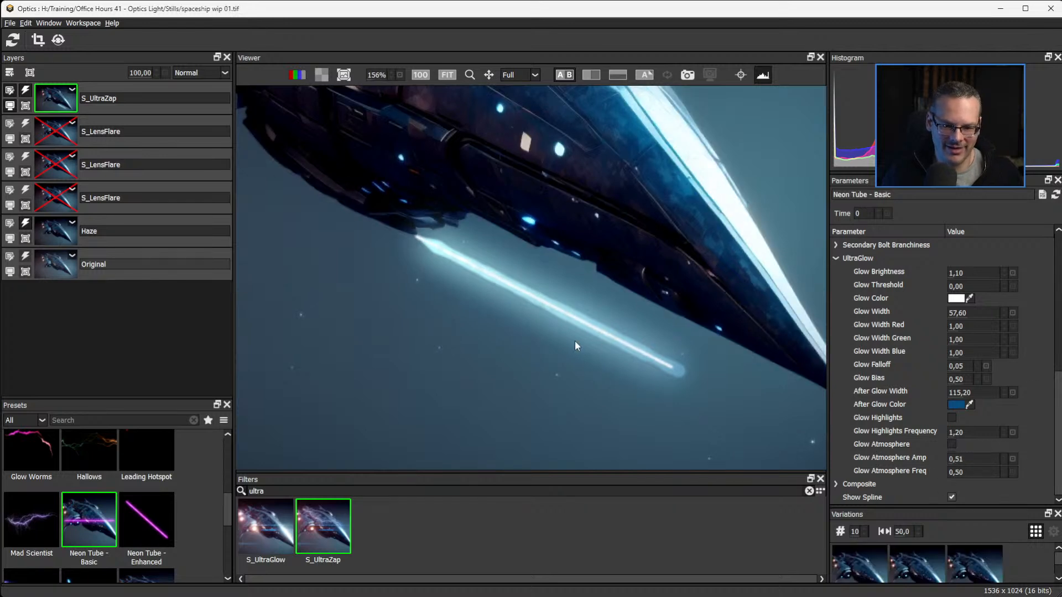
Fit the whole spaceship in view and toggle the S_UltraZap layer's effect to compare the image with and without the beam.
{"action": "key", "text": "f"}
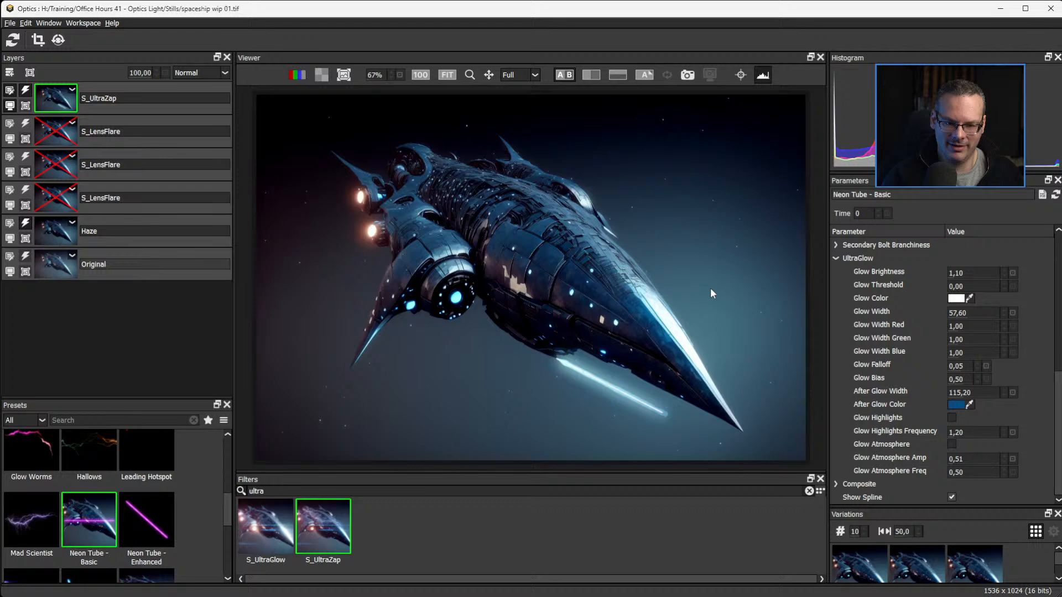
{"action": "left_click", "coordinate": [26, 93]}
{"action": "left_click", "coordinate": [26, 93]}
{"action": "left_click", "coordinate": [26, 93]}
{"action": "left_click", "coordinate": [27, 94]}
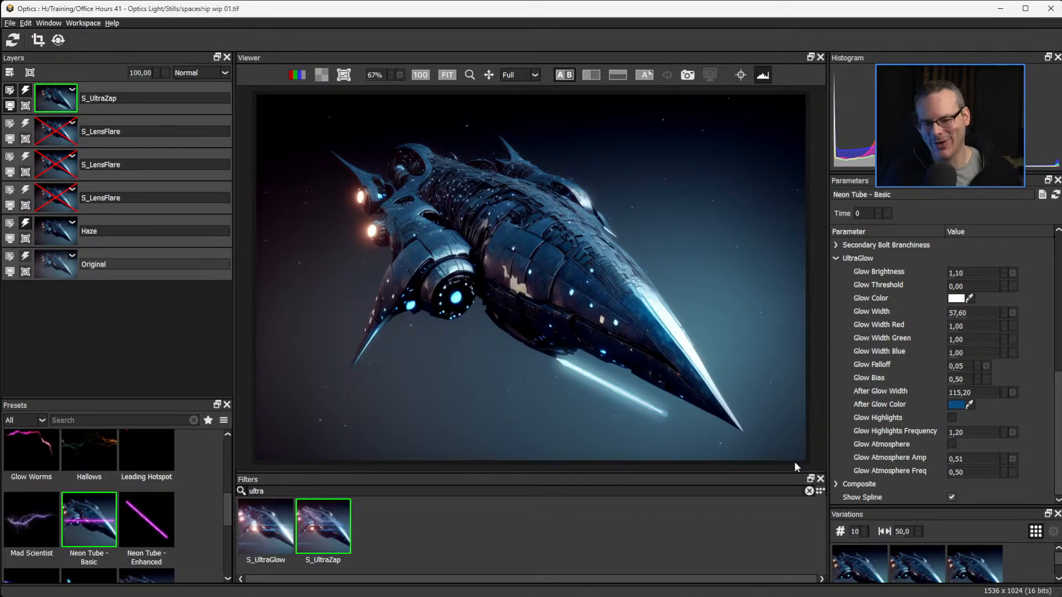
Re-enable the three S_LensFlare layers and compare the result with the original using the vertical and horizontal split views.
{"action": "left_click", "coordinate": [22, 159]}
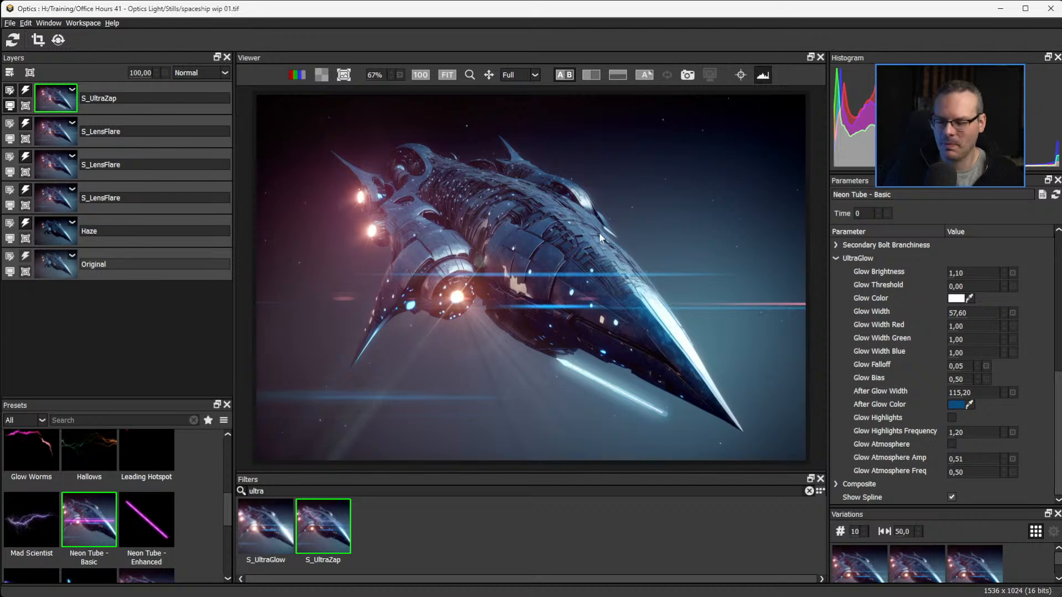
{"action": "left_click", "coordinate": [593, 74]}
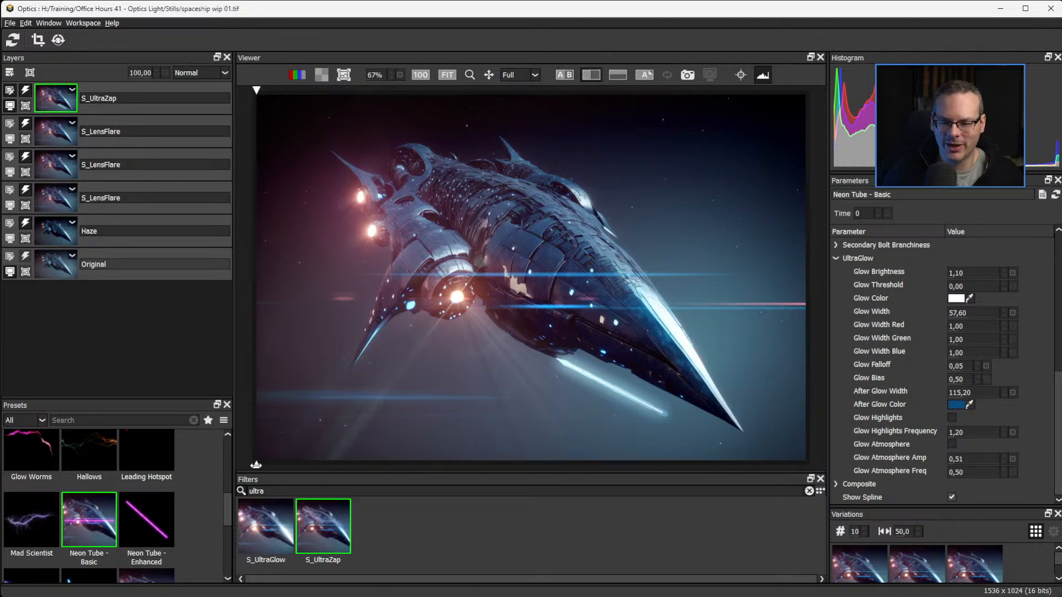
{"action": "left_click_drag", "start_coordinate": [256, 465], "coordinate": [839, 21]}
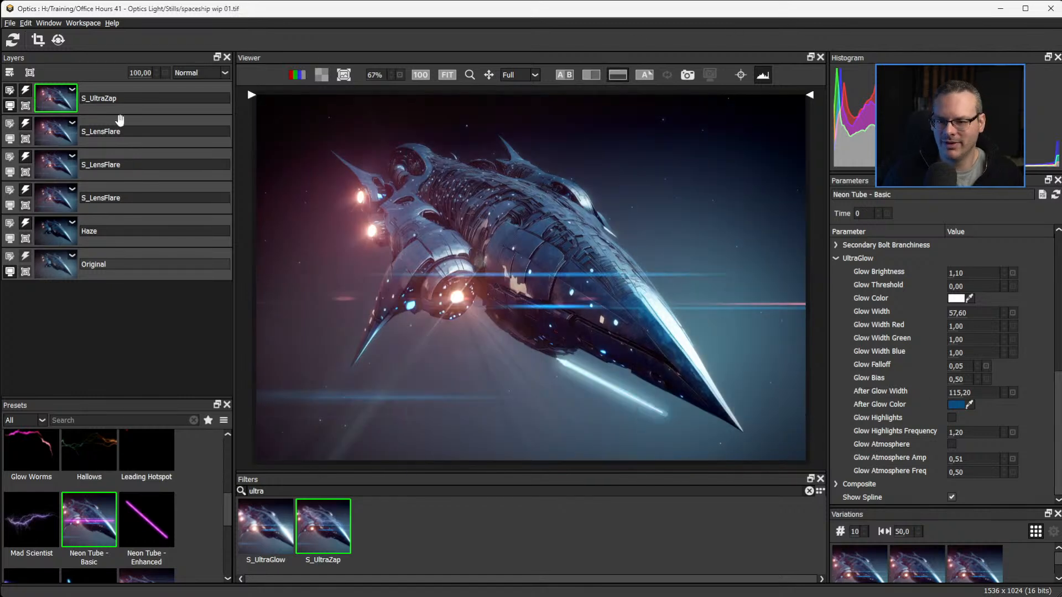
Expand the Secondary Bolt Structure settings and sample a blue for Secondary Start Color near the blue flare streak across the hull.
{"action": "scroll", "coordinate": [1058, 457], "scroll_direction": "up", "scroll_amount": 5}
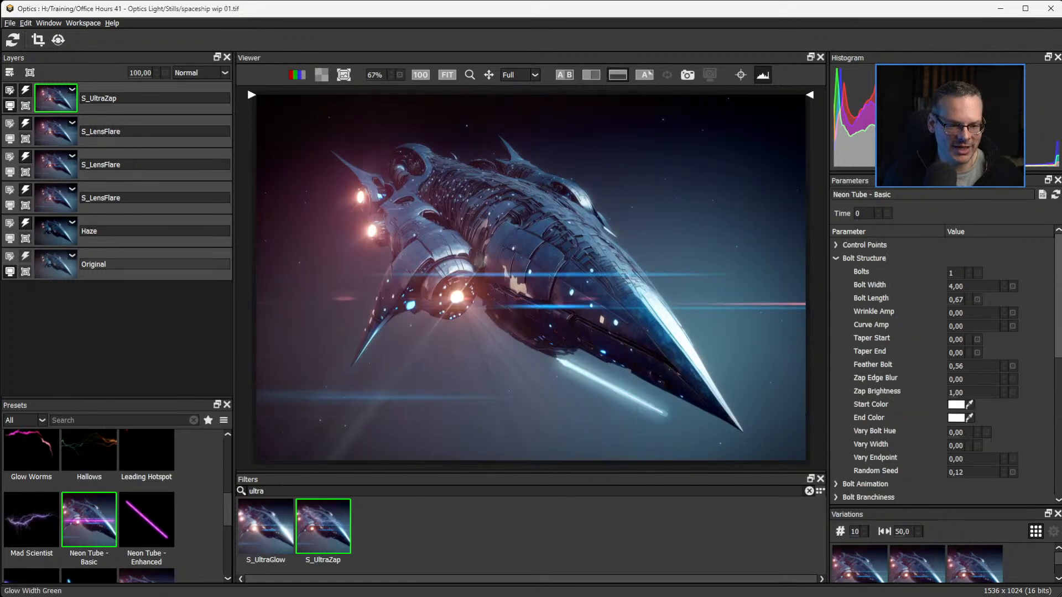
{"action": "scroll", "coordinate": [880, 330], "scroll_direction": "down", "scroll_amount": 5}
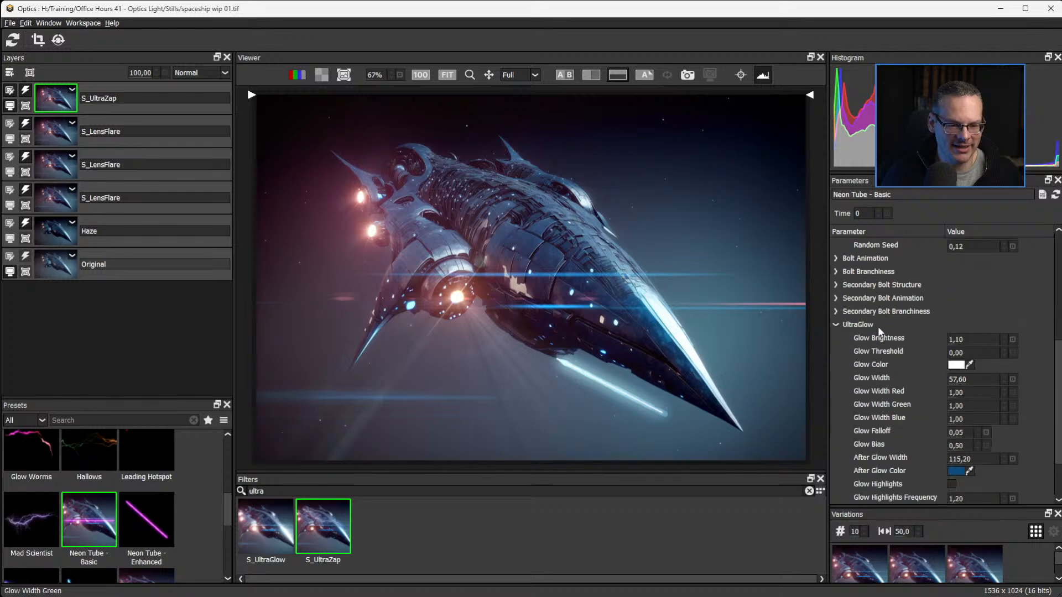
{"action": "left_click", "coordinate": [836, 285]}
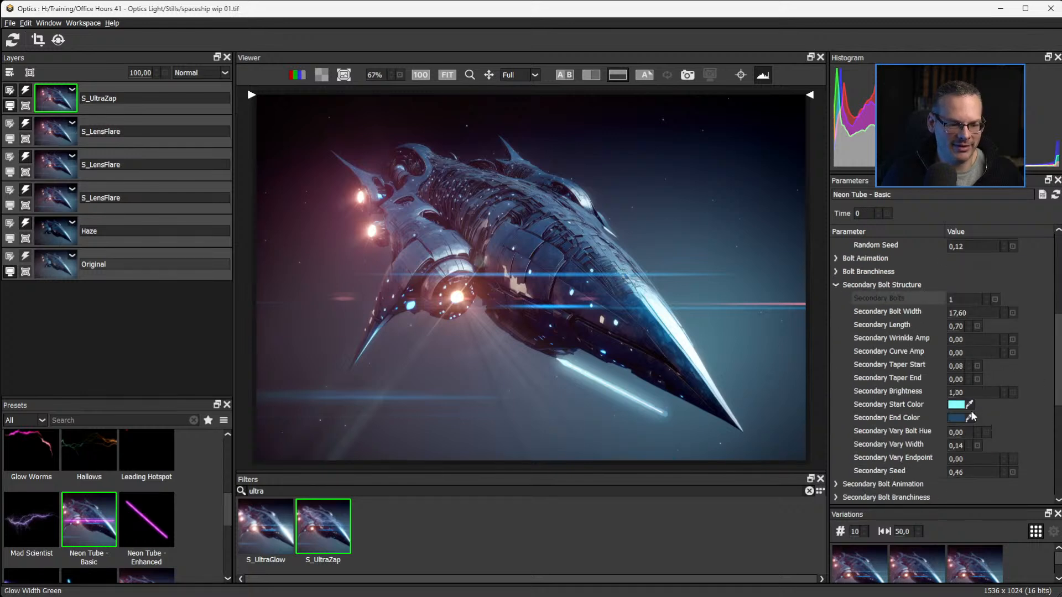
{"action": "left_click_drag", "start_coordinate": [968, 405], "coordinate": [559, 306]}
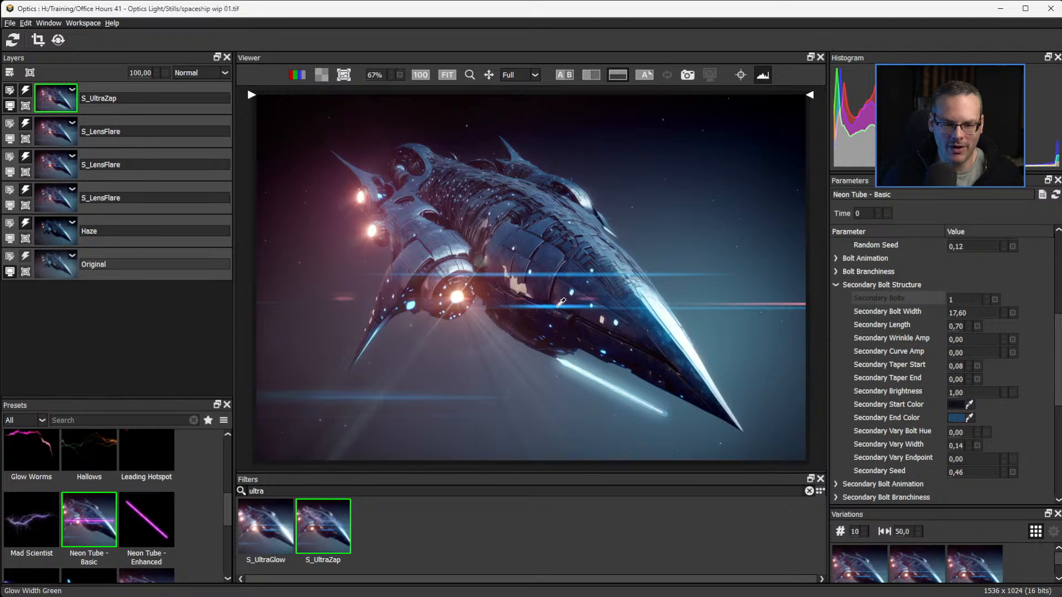
{"action": "left_click_drag", "start_coordinate": [969, 404], "coordinate": [552, 302]}
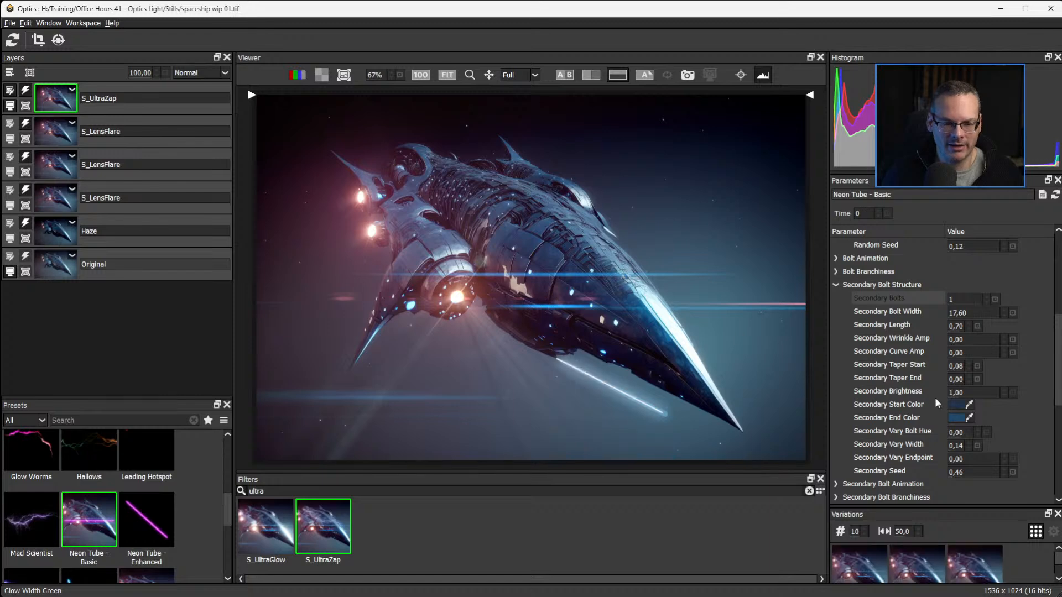
Change the Secondary Start Color to a brighter, more saturated blue.
{"action": "left_click", "coordinate": [956, 405]}
{"action": "left_click_drag", "start_coordinate": [552, 196], "coordinate": [219, 280]}
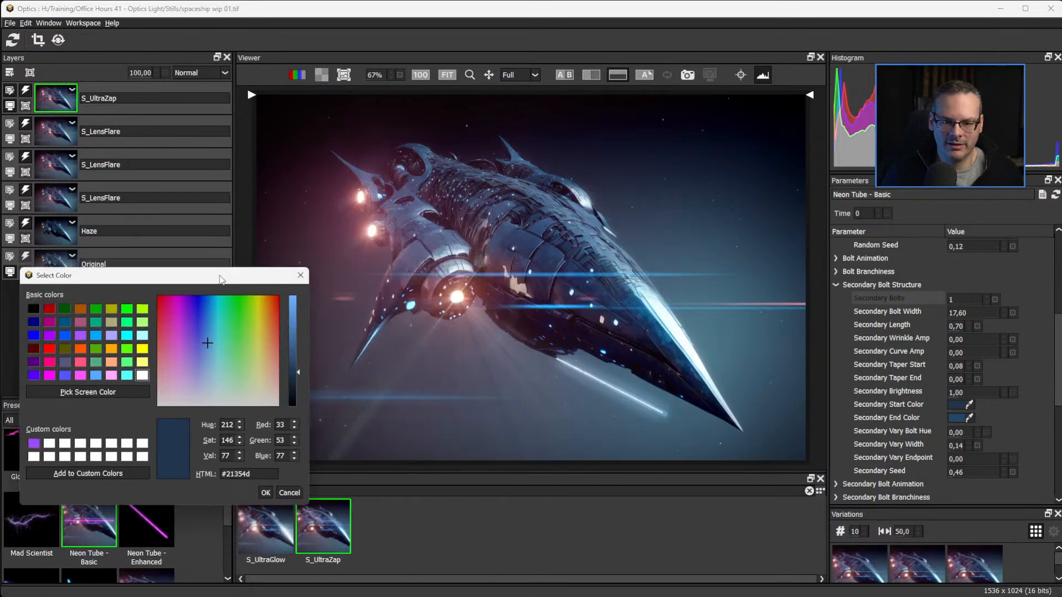
{"action": "left_click_drag", "start_coordinate": [293, 317], "coordinate": [292, 304]}
{"action": "left_click", "coordinate": [205, 338]}
{"action": "left_click_drag", "start_coordinate": [206, 338], "coordinate": [207, 308]}
{"action": "left_click", "coordinate": [263, 493]}
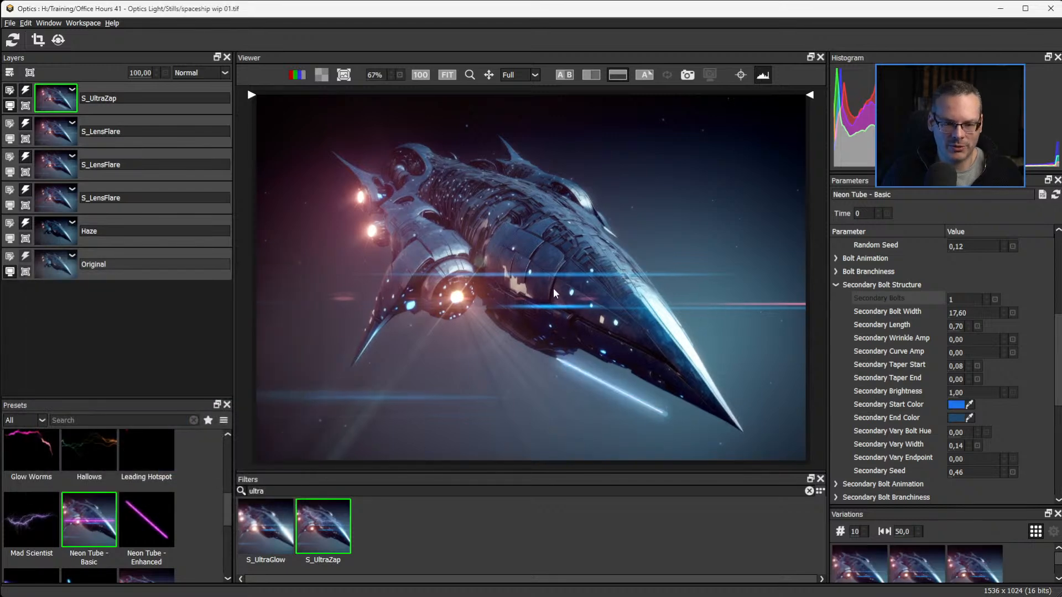
Set the Secondary End Color to the deep blue #062068.
{"action": "left_click", "coordinate": [956, 418]}
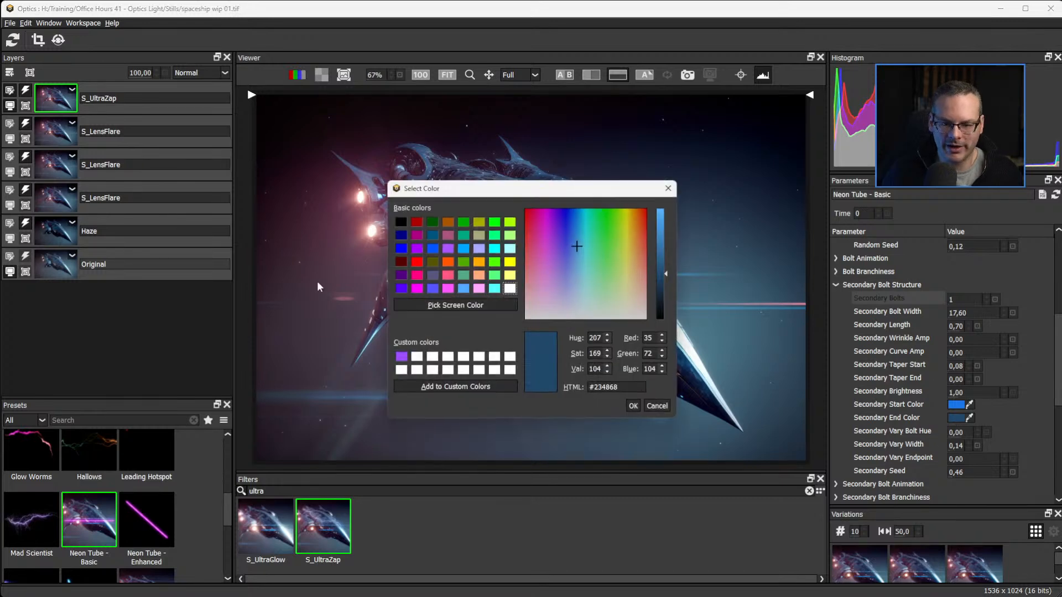
{"action": "left_click_drag", "start_coordinate": [491, 191], "coordinate": [217, 269]}
{"action": "left_click_drag", "start_coordinate": [300, 326], "coordinate": [300, 276]}
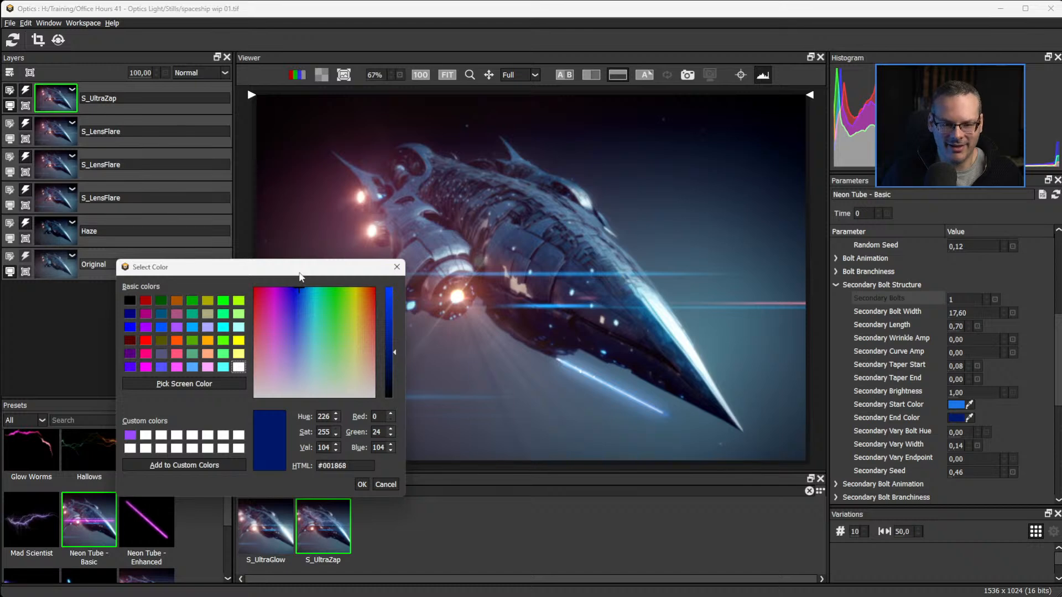
{"action": "left_click", "coordinate": [291, 299]}
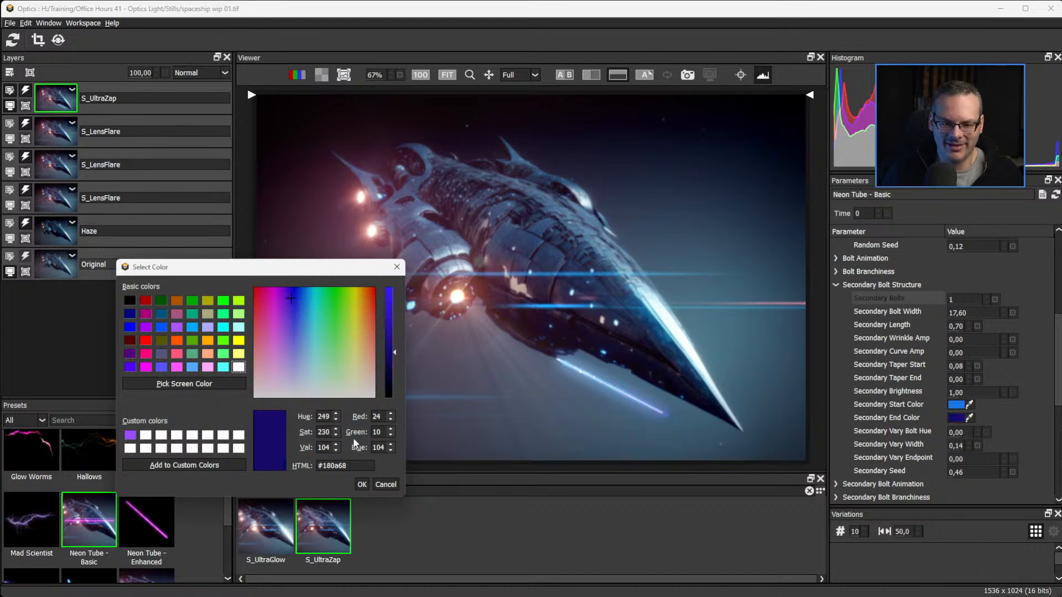
{"action": "left_click", "coordinate": [299, 293]}
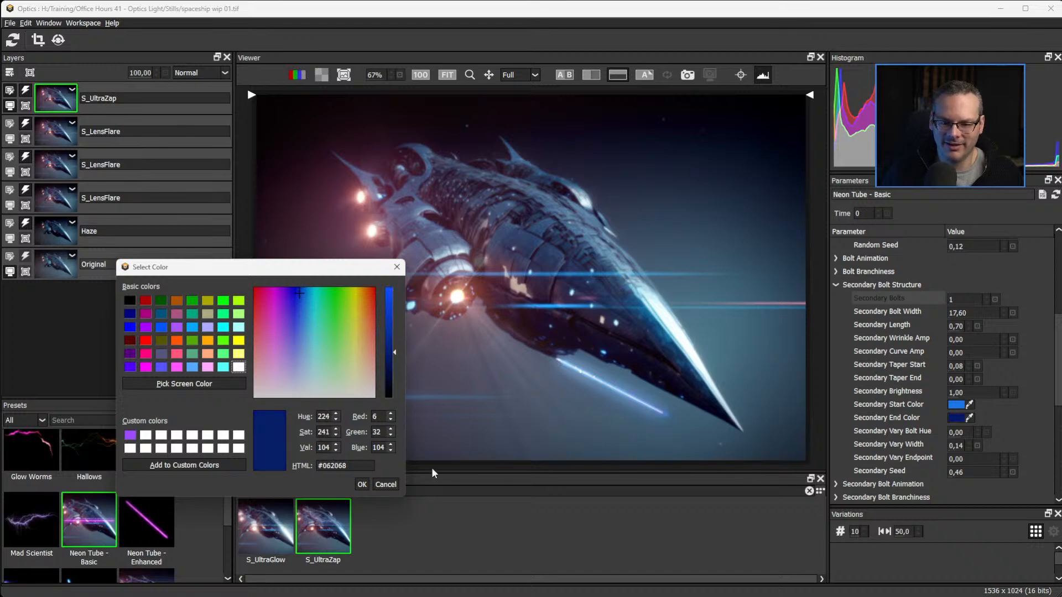
{"action": "left_click", "coordinate": [368, 483]}
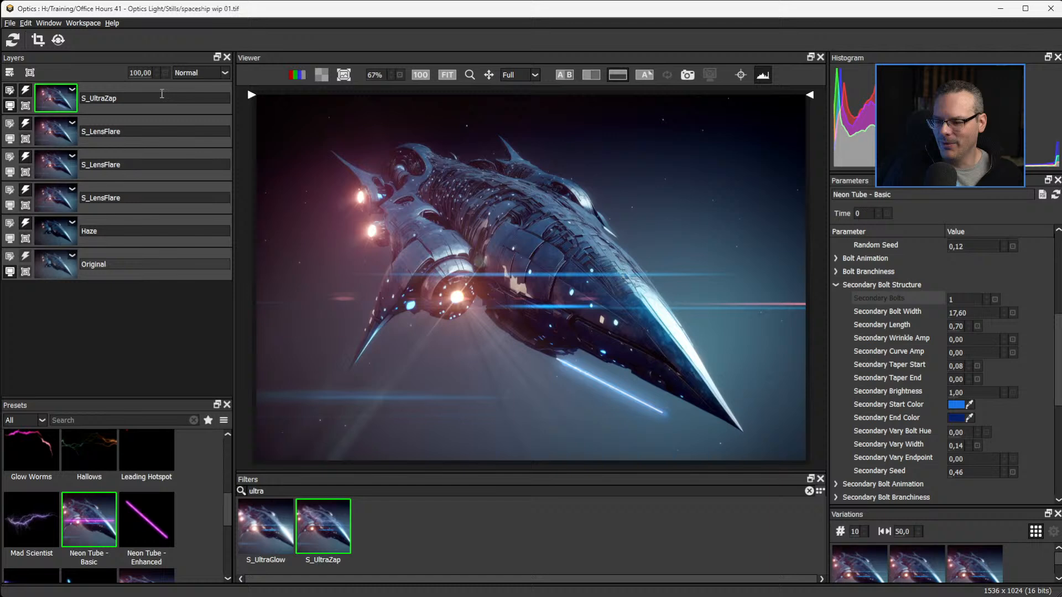
Save the image in the Stills folder as spaceship wip 02.tif with LZW compression and the setup included.
{"action": "left_click", "coordinate": [10, 23]}
{"action": "left_click", "coordinate": [32, 79]}
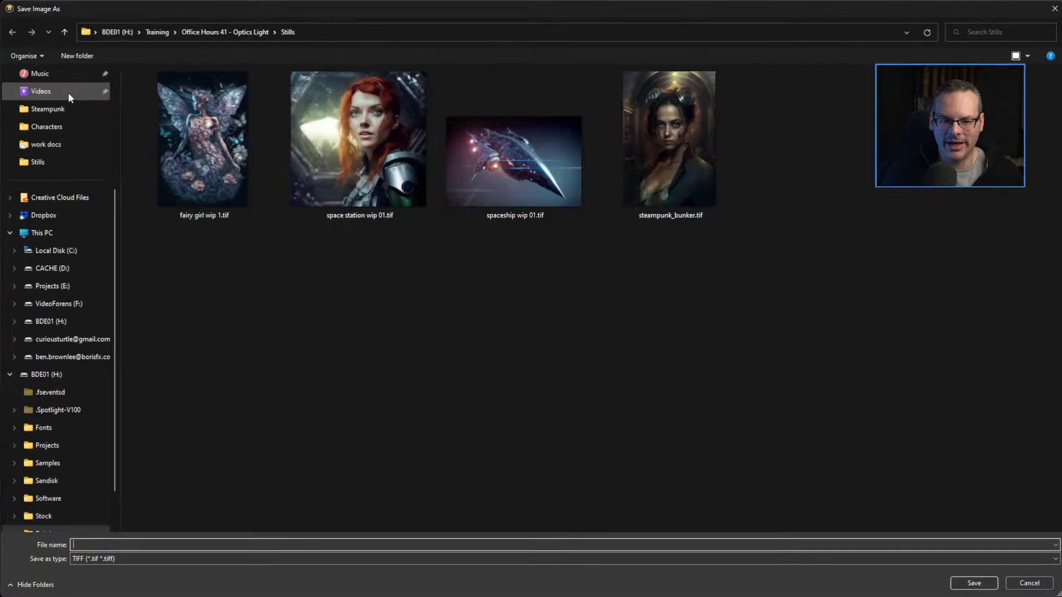
{"action": "left_click", "coordinate": [533, 165]}
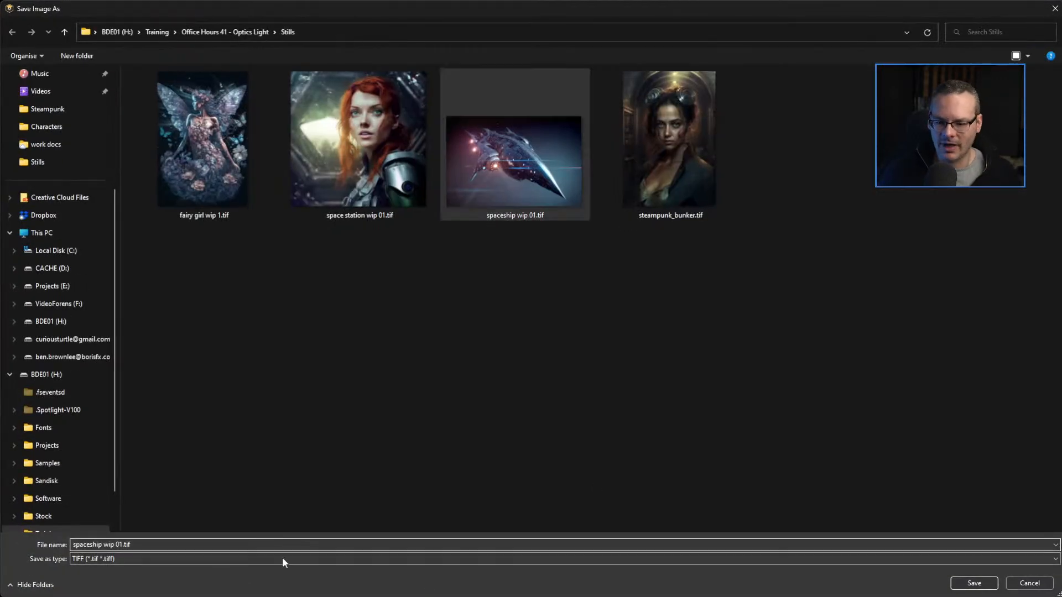
{"action": "left_click", "coordinate": [122, 544]}
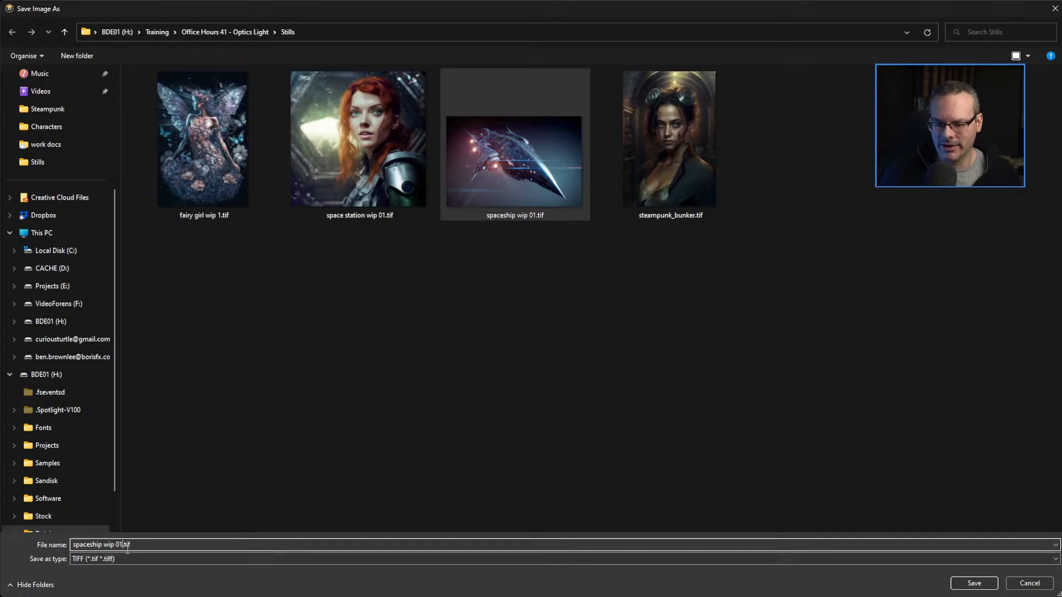
{"action": "key", "text": "BackSpace"}
{"action": "type", "text": "2"}
{"action": "key", "text": "Return"}
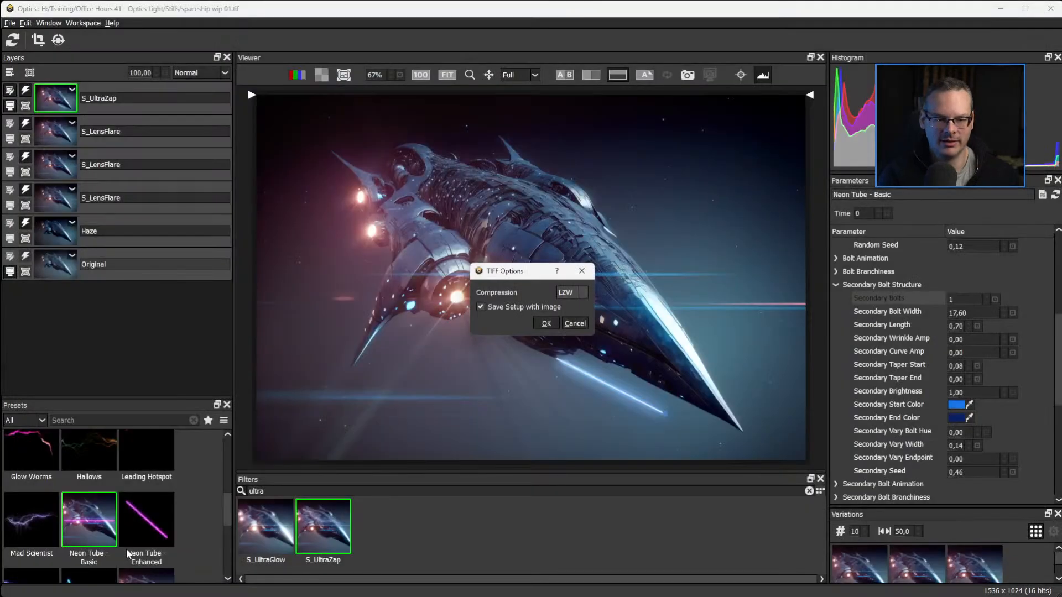
{"action": "left_click", "coordinate": [546, 324]}
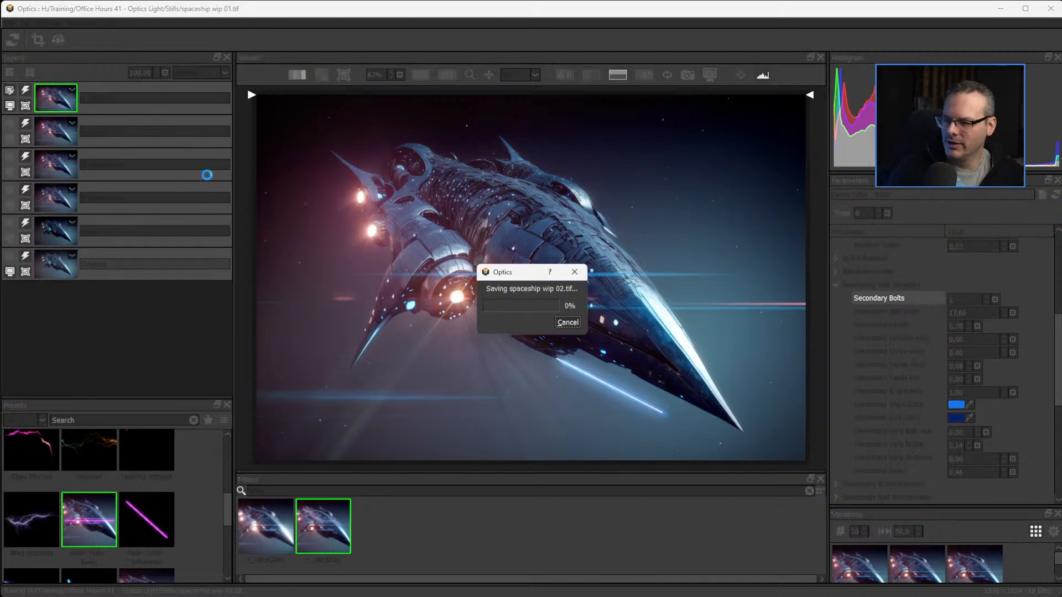
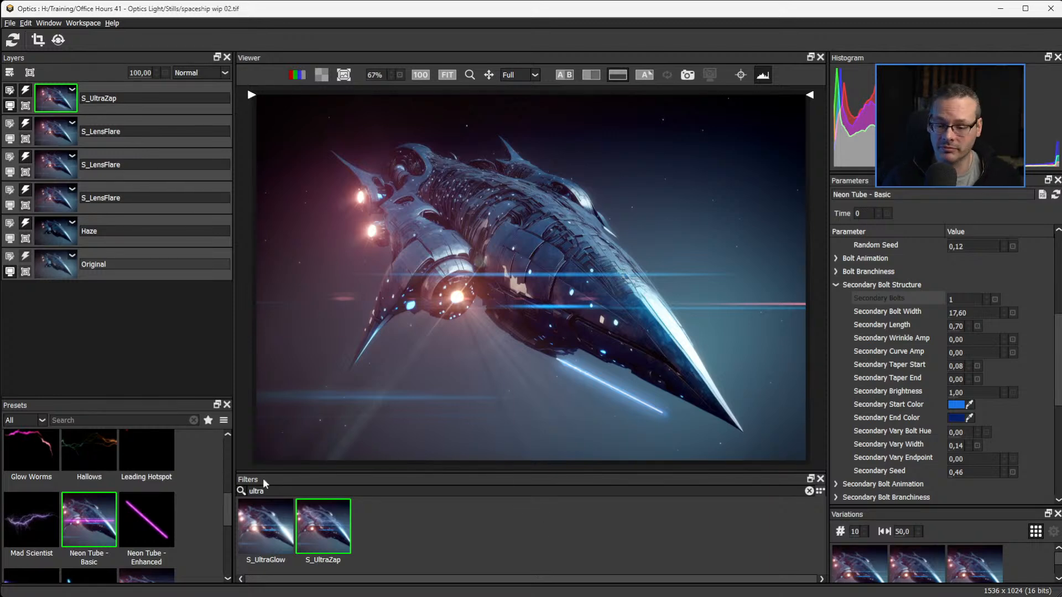
Clear the filter search and browse the Light filters.
{"action": "left_click", "coordinate": [809, 491]}
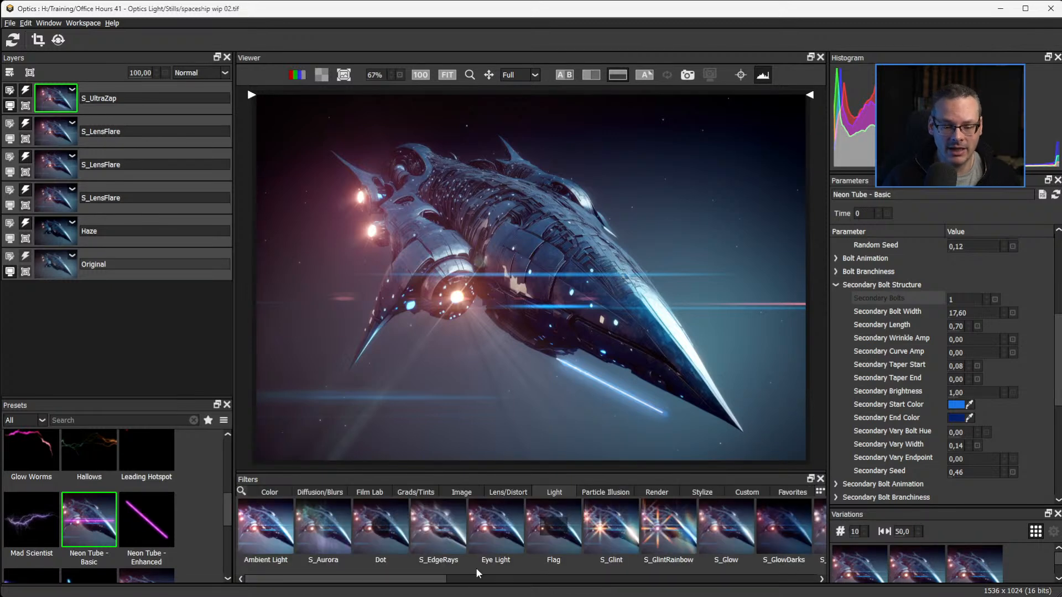
{"action": "left_click_drag", "start_coordinate": [425, 584], "coordinate": [515, 583]}
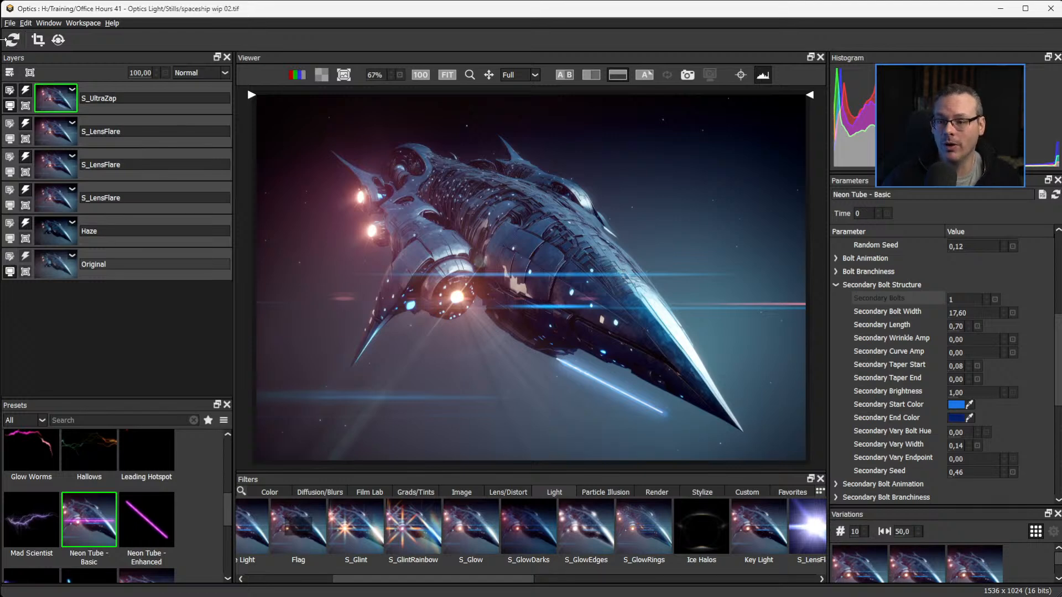
Open the recent file fairy girl wip 1.tif and compare it with its original using the split wipe.
{"action": "left_click", "coordinate": [10, 24]}
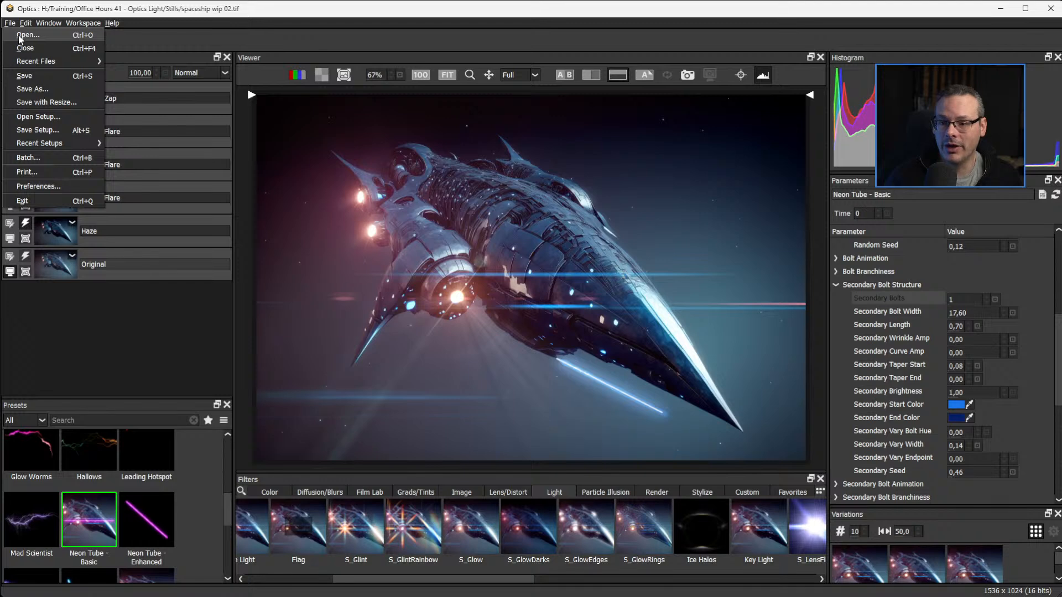
{"action": "mouse_move", "coordinate": [52, 65]}
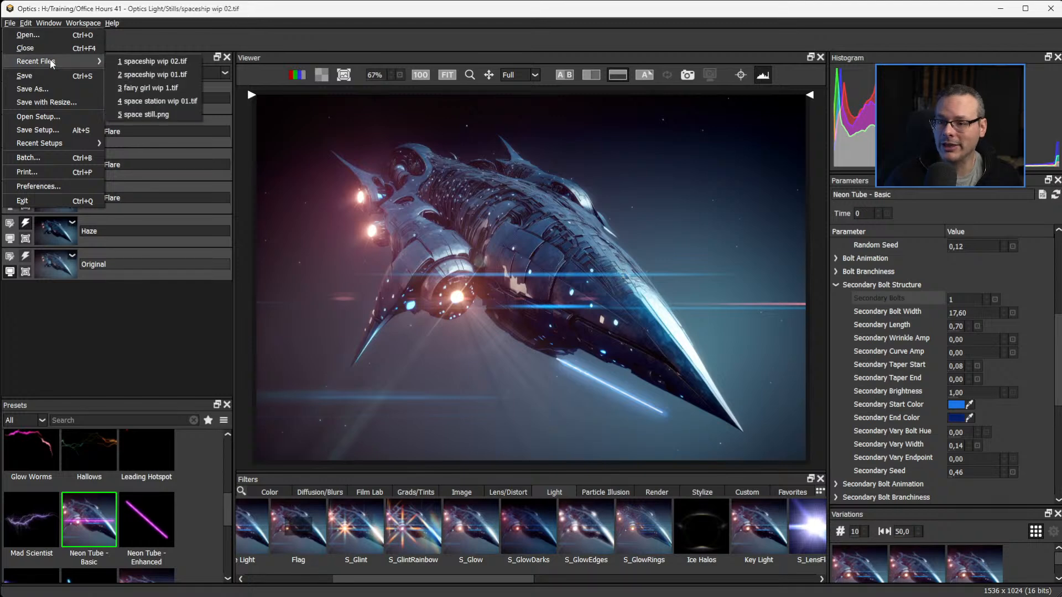
{"action": "left_click", "coordinate": [177, 91]}
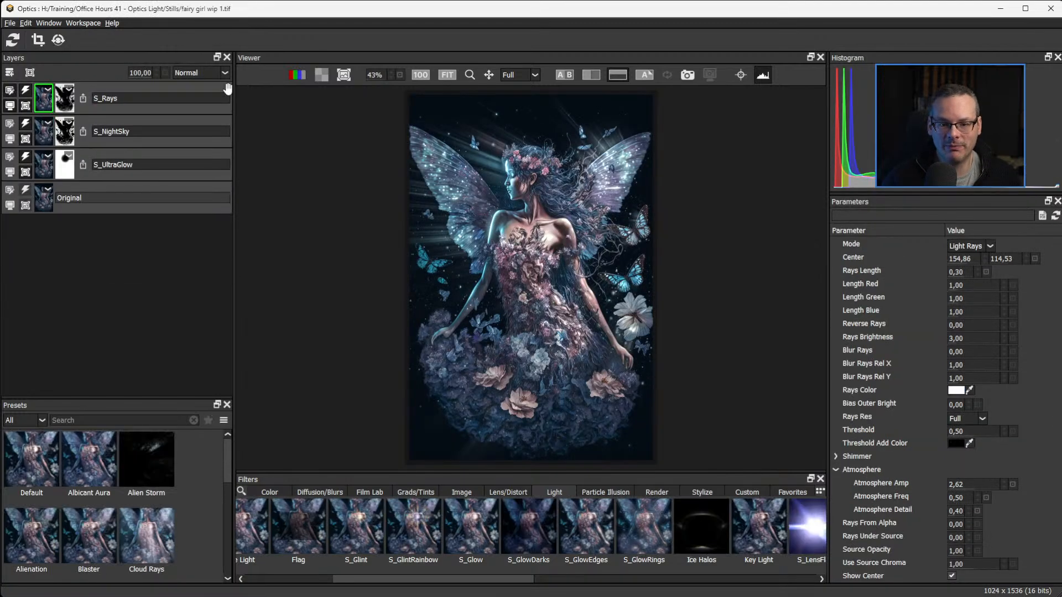
{"action": "left_click", "coordinate": [11, 208]}
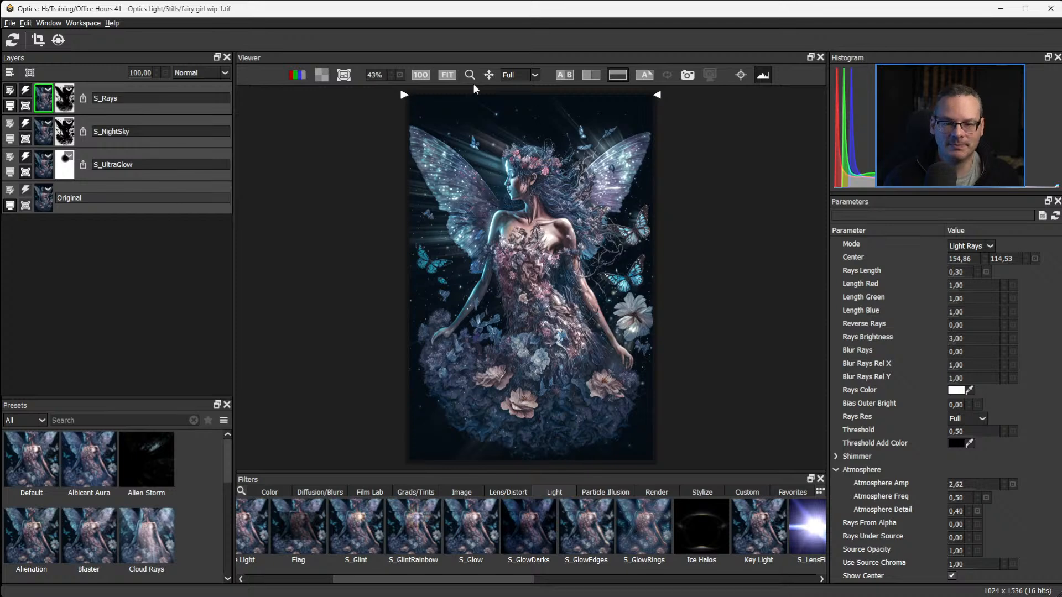
{"action": "left_click_drag", "start_coordinate": [402, 93], "coordinate": [14, 43]}
Open the recent file space station wip 01.tif.
{"action": "left_click", "coordinate": [9, 23]}
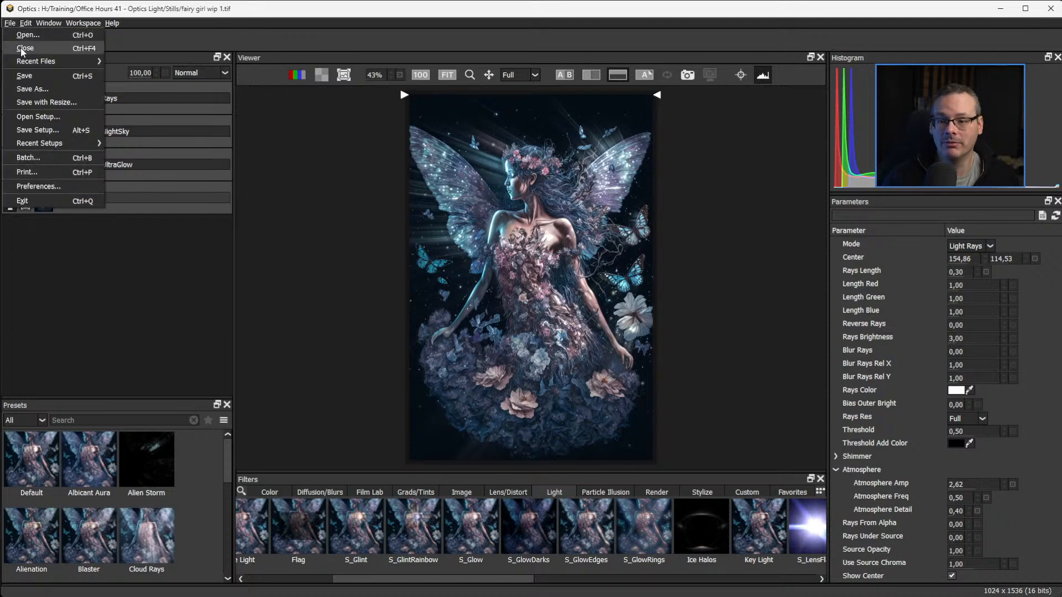
{"action": "mouse_move", "coordinate": [55, 60]}
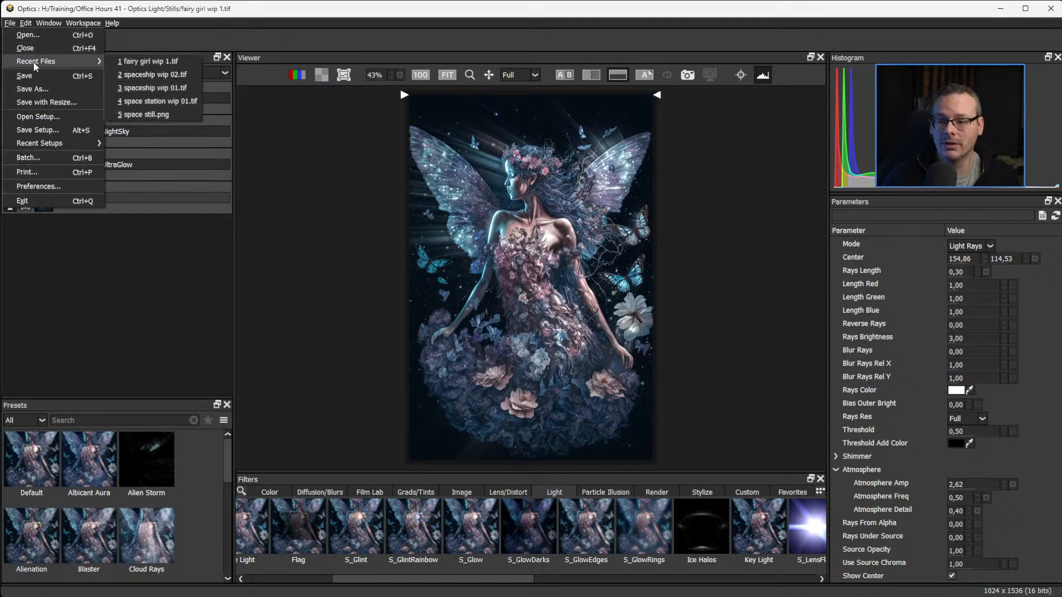
{"action": "left_click", "coordinate": [196, 102]}
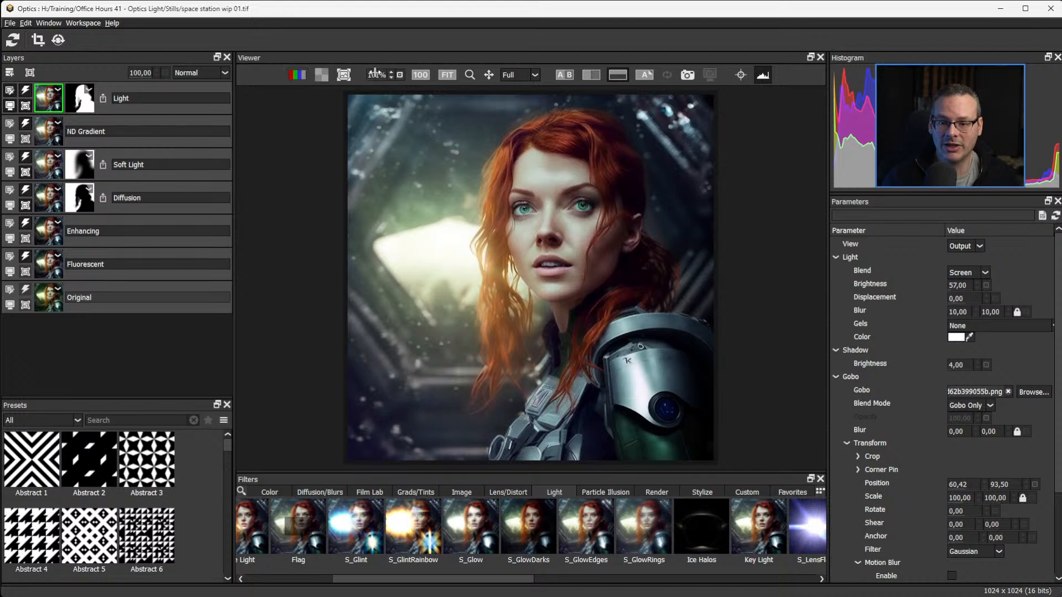
Compare the space station portrait with its Original layer, side by side and with the horizontal split wipe.
{"action": "left_click", "coordinate": [565, 78]}
{"action": "left_click", "coordinate": [566, 78]}
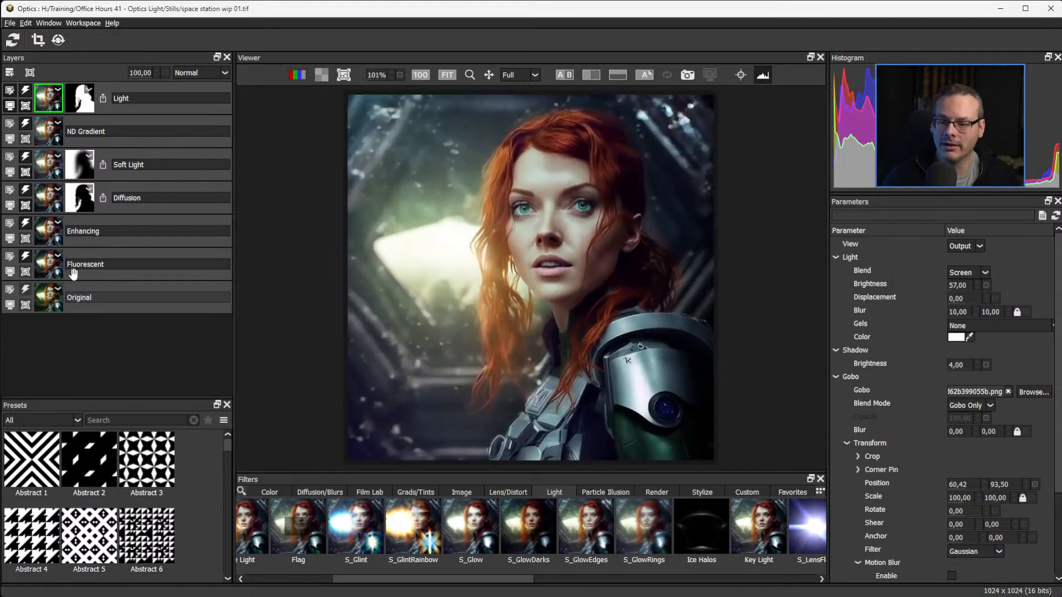
{"action": "left_click", "coordinate": [8, 306]}
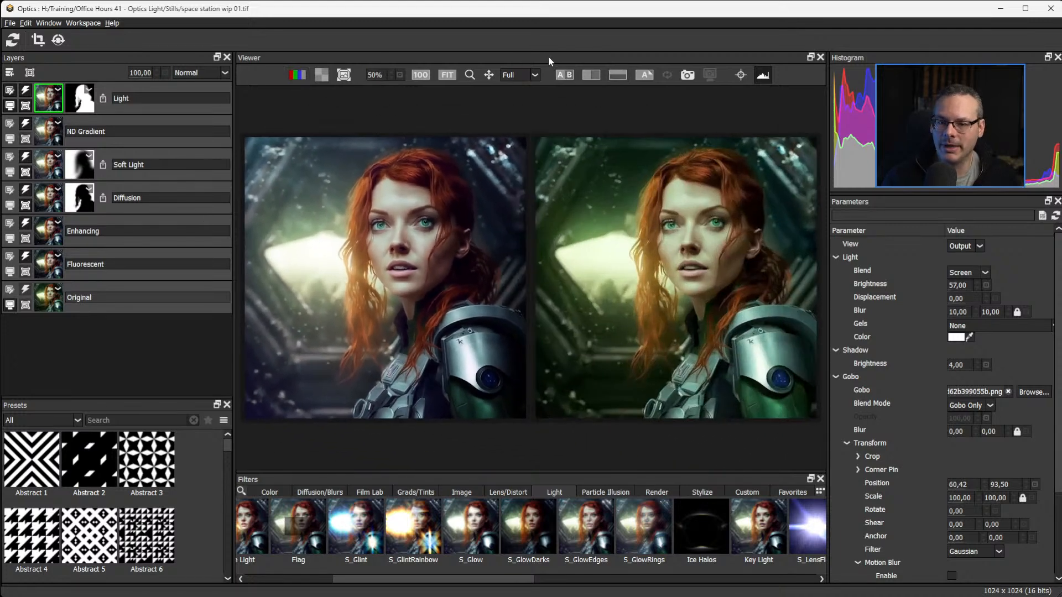
{"action": "left_click", "coordinate": [596, 77]}
{"action": "left_click", "coordinate": [617, 76]}
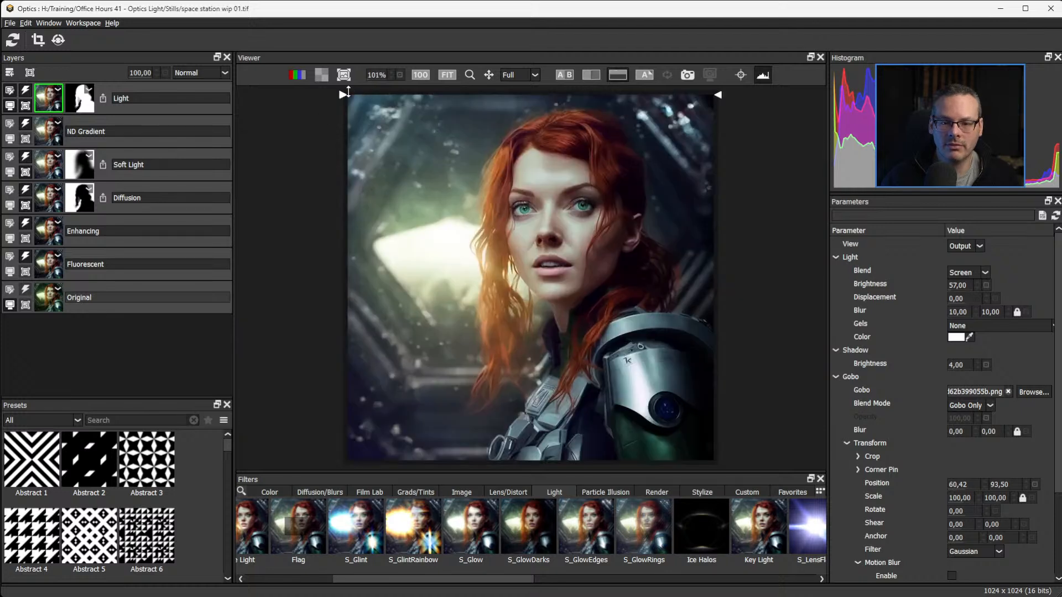
{"action": "left_click", "coordinate": [617, 77]}
{"action": "left_click", "coordinate": [617, 76]}
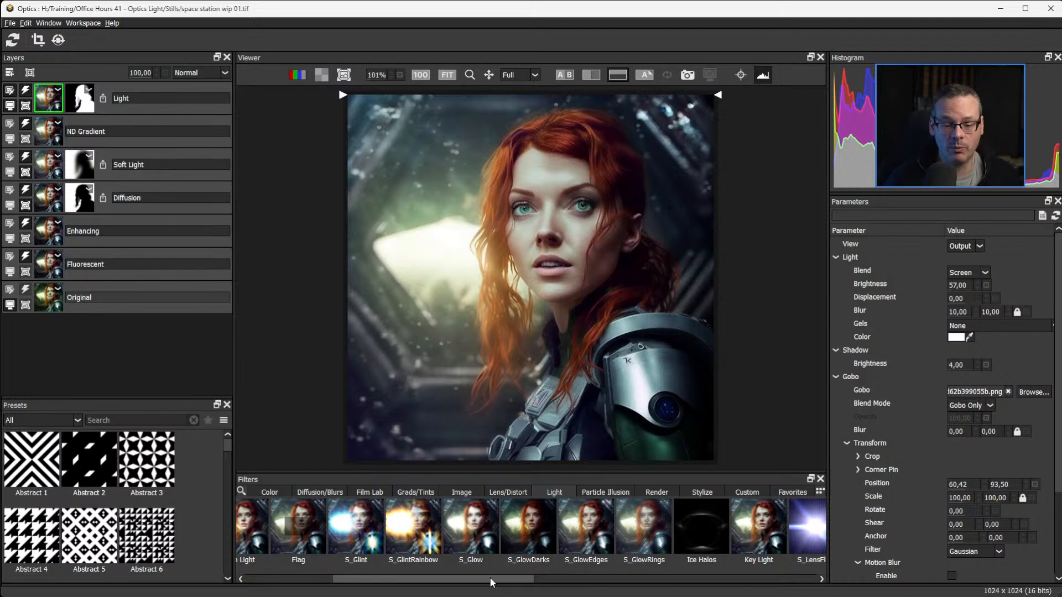
{"action": "left_click_drag", "start_coordinate": [490, 579], "coordinate": [541, 586]}
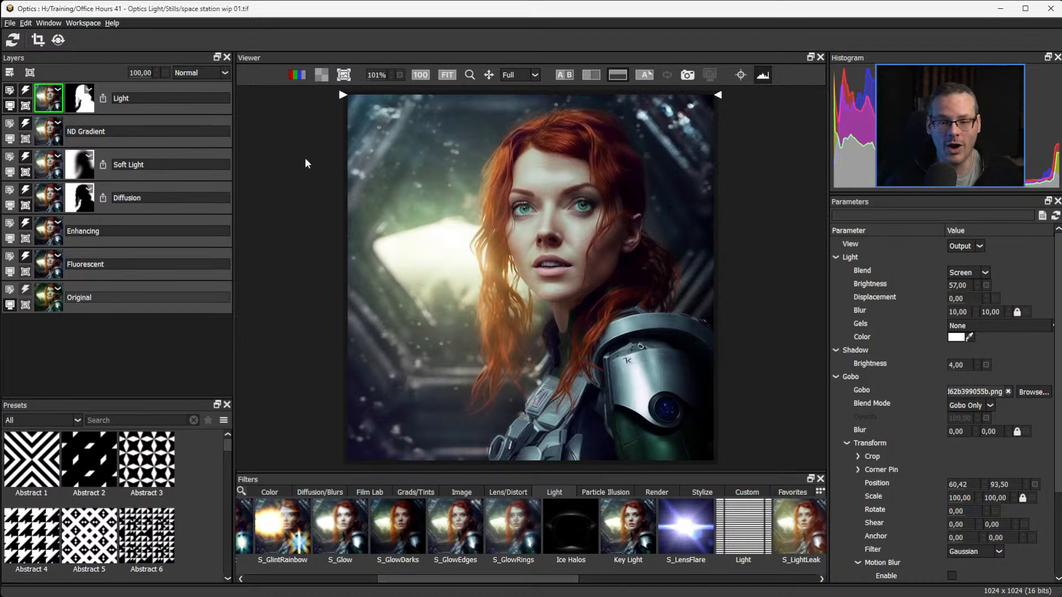
{"action": "left_click_drag", "start_coordinate": [341, 94], "coordinate": [293, 69]}
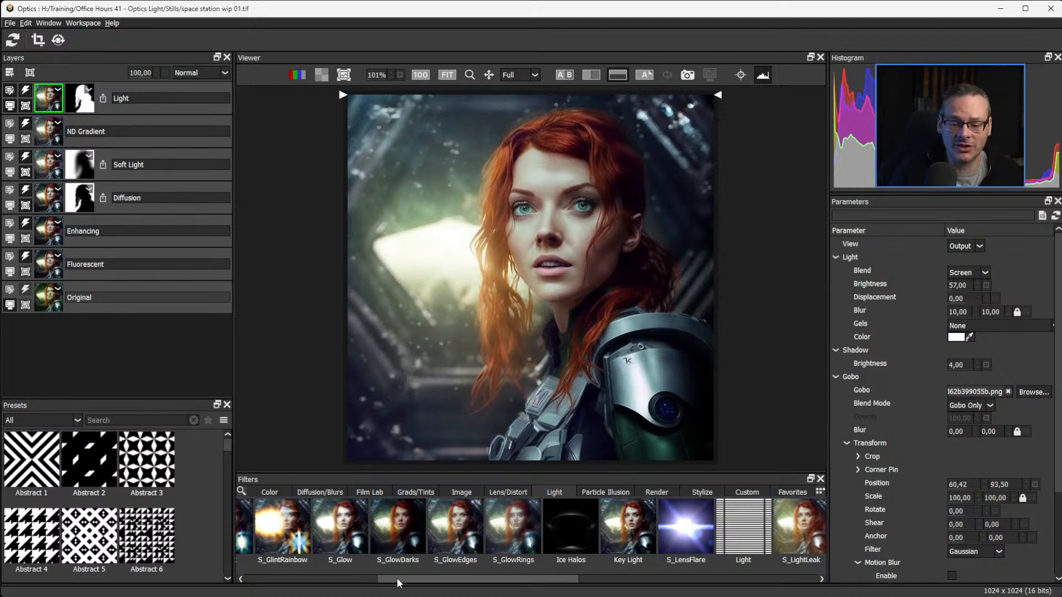
Browse the Light filters and the other filter categories, finishing on the Particle Illusion filters.
{"action": "left_click_drag", "start_coordinate": [397, 577], "coordinate": [503, 582]}
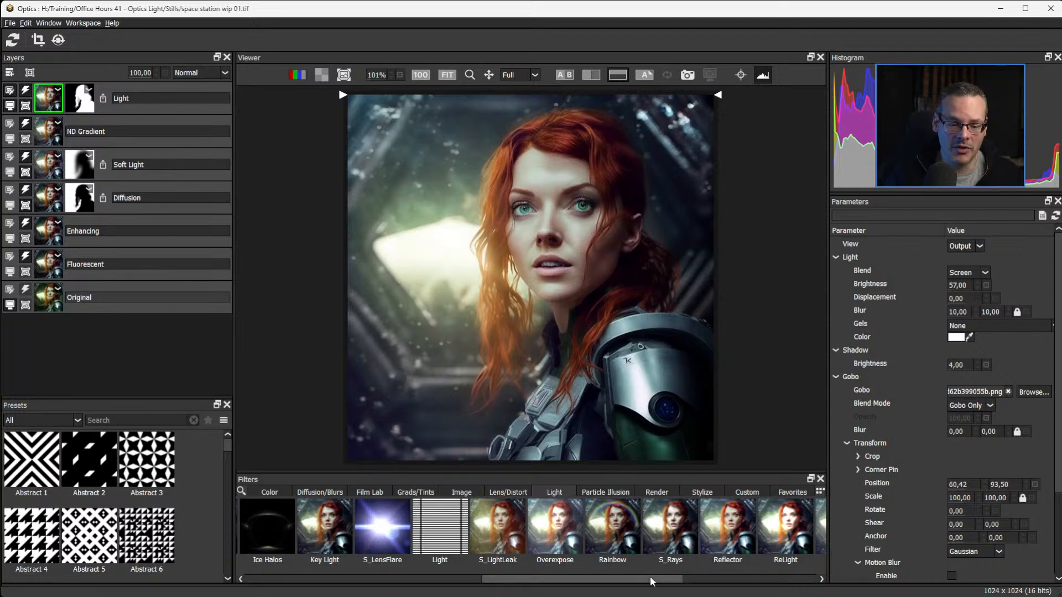
{"action": "left_click_drag", "start_coordinate": [654, 583], "coordinate": [477, 565]}
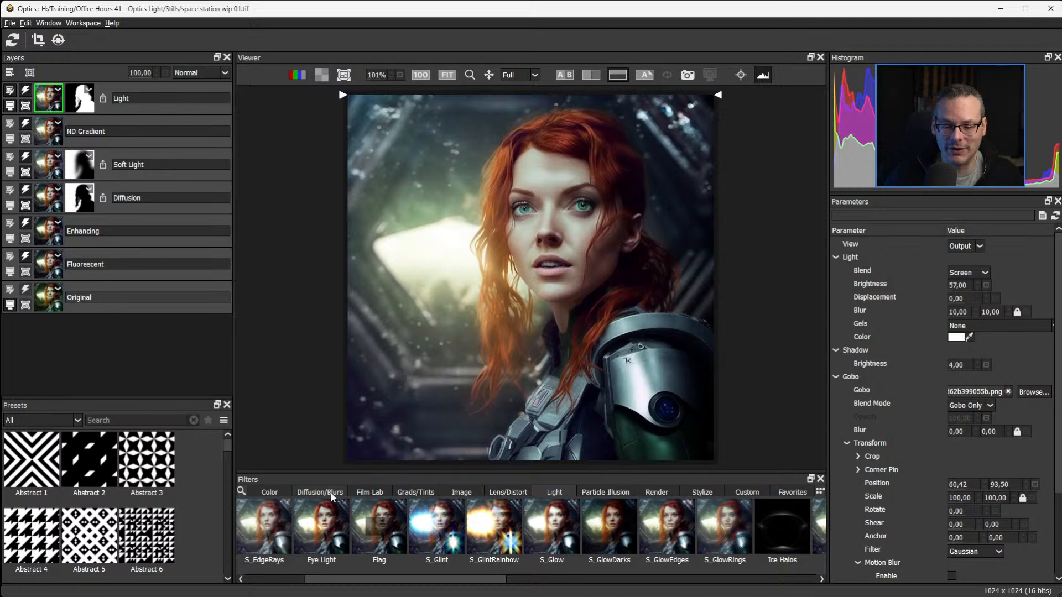
{"action": "left_click", "coordinate": [369, 492]}
{"action": "left_click", "coordinate": [419, 489]}
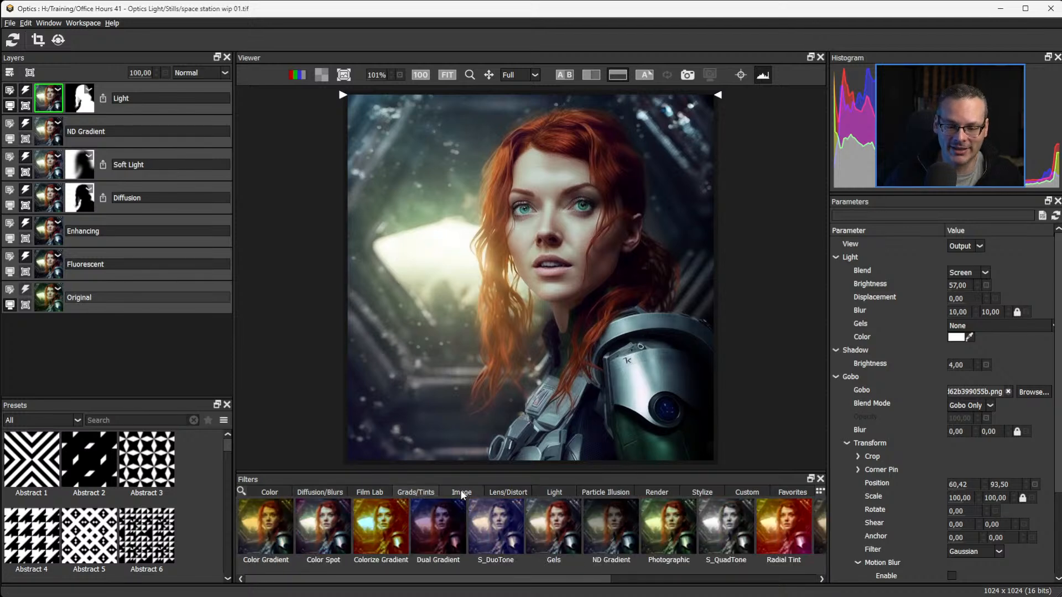
{"action": "left_click", "coordinate": [461, 491]}
{"action": "left_click", "coordinate": [503, 491]}
{"action": "left_click", "coordinate": [568, 490]}
{"action": "left_click", "coordinate": [599, 492]}
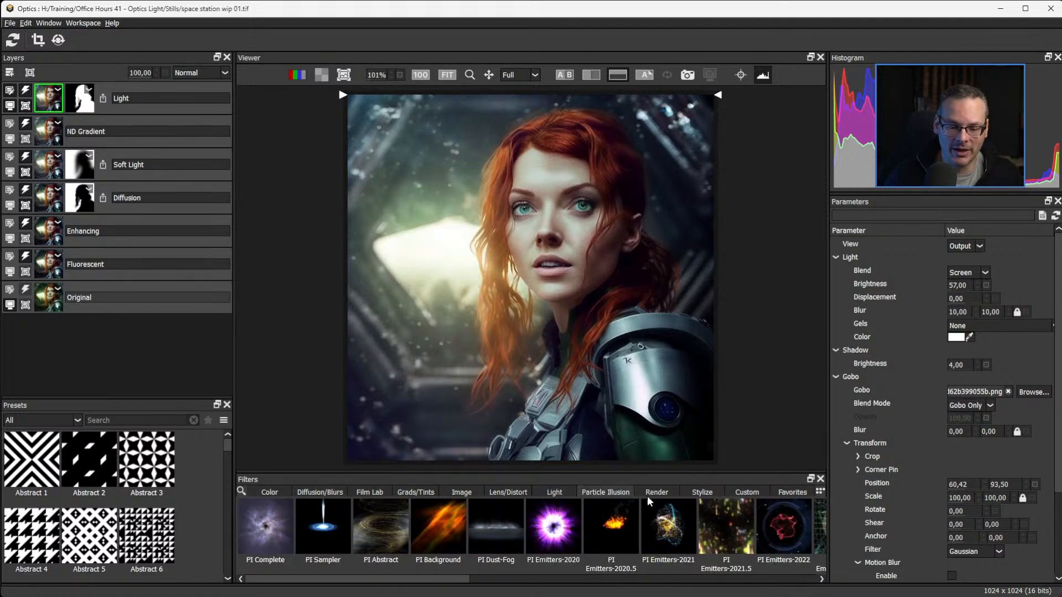
{"action": "left_click", "coordinate": [655, 493]}
{"action": "left_click", "coordinate": [605, 494]}
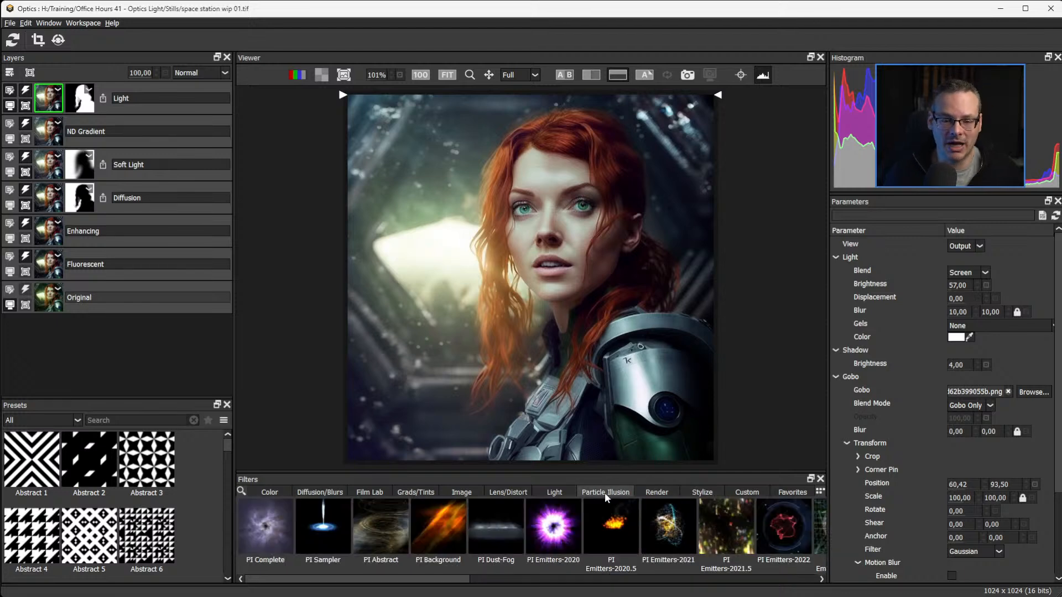
Add a layer above Light with the PI Complete filter and apply the Soft Dust Rising preset found by searching for dust.
{"action": "left_click", "coordinate": [10, 72]}
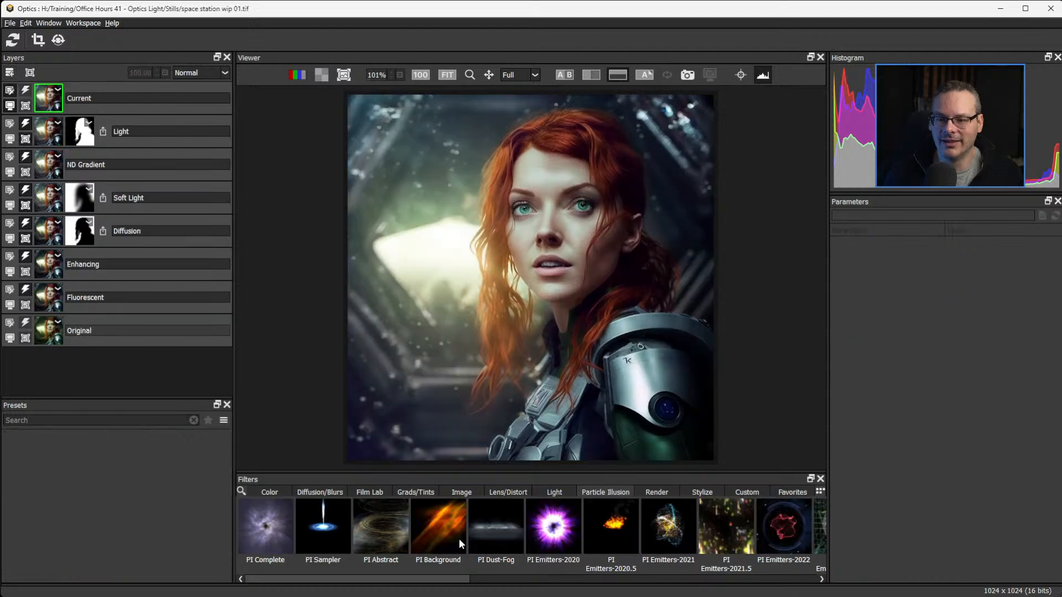
{"action": "left_click", "coordinate": [270, 537]}
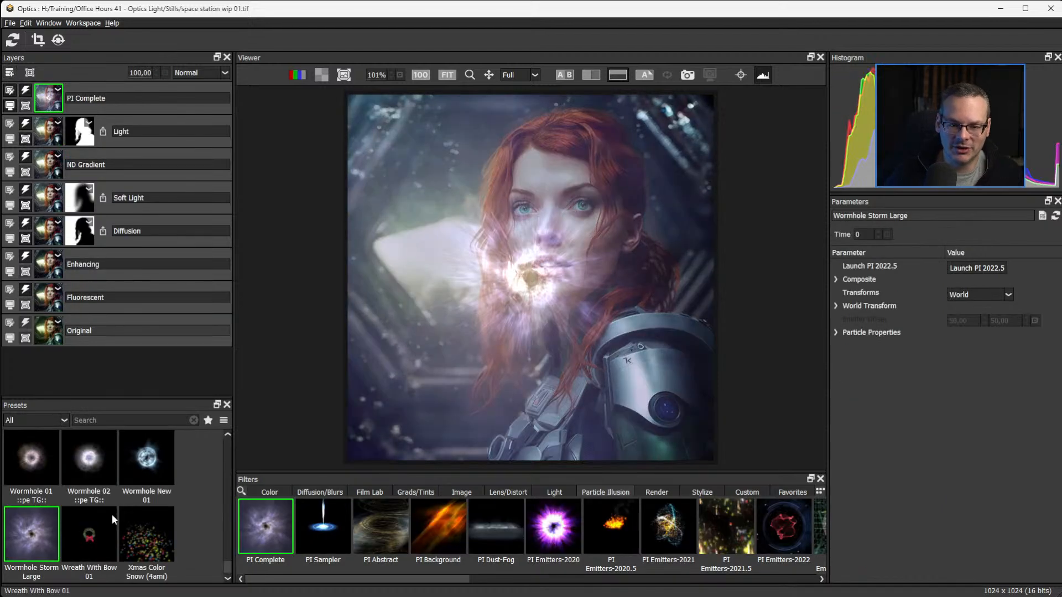
{"action": "left_click", "coordinate": [108, 421]}
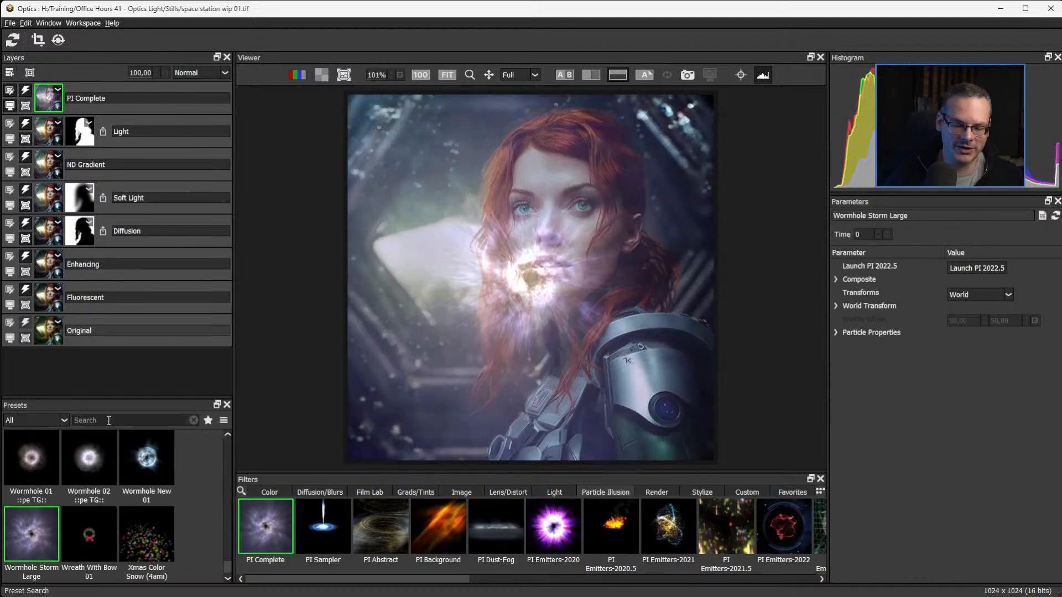
{"action": "type", "text": "dust"}
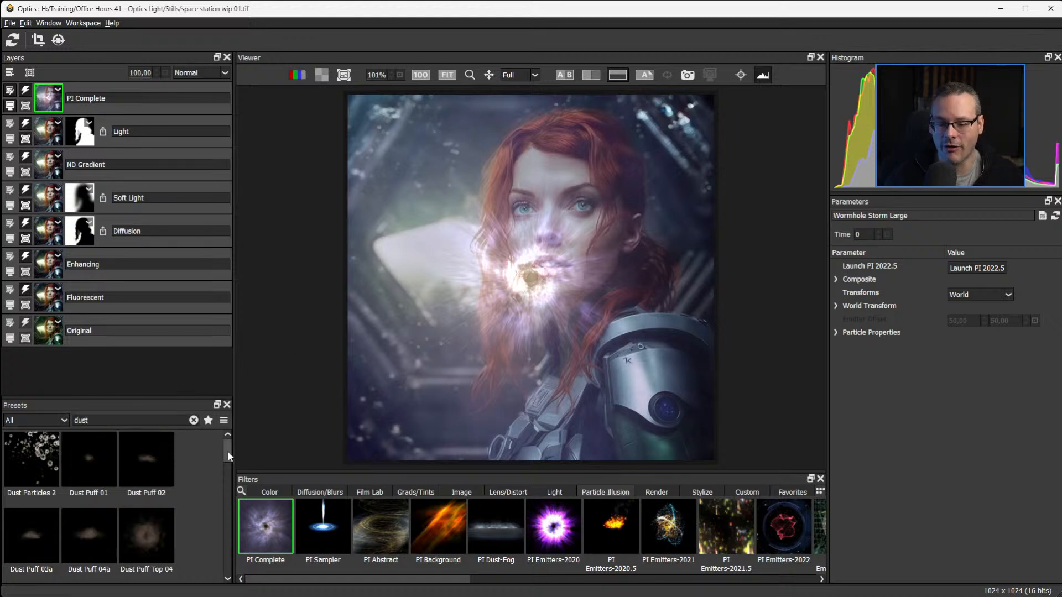
{"action": "left_click_drag", "start_coordinate": [227, 450], "coordinate": [227, 558]}
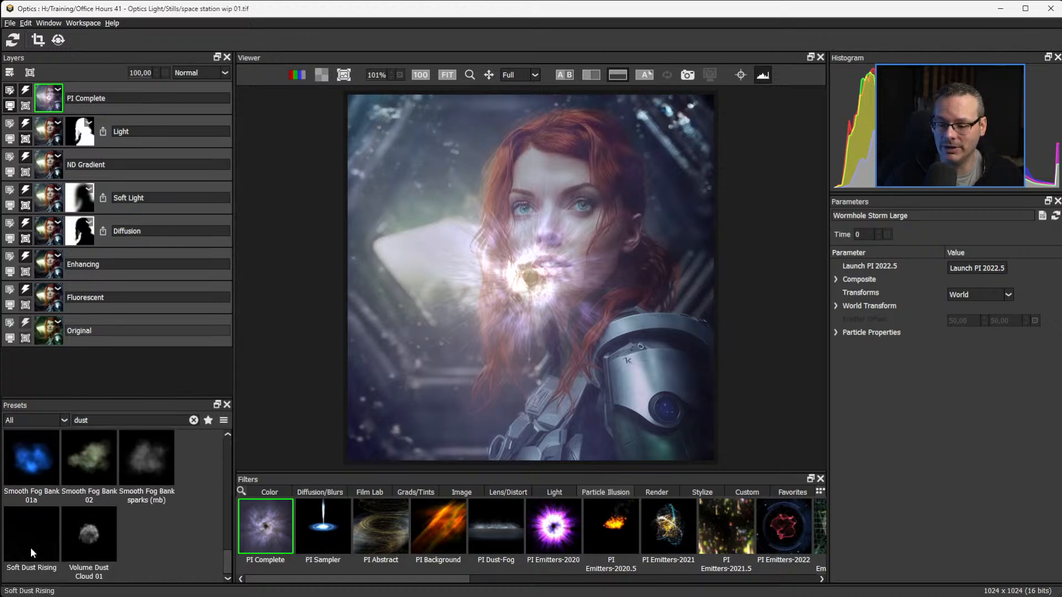
{"action": "left_click_drag", "start_coordinate": [591, 359], "coordinate": [416, 414]}
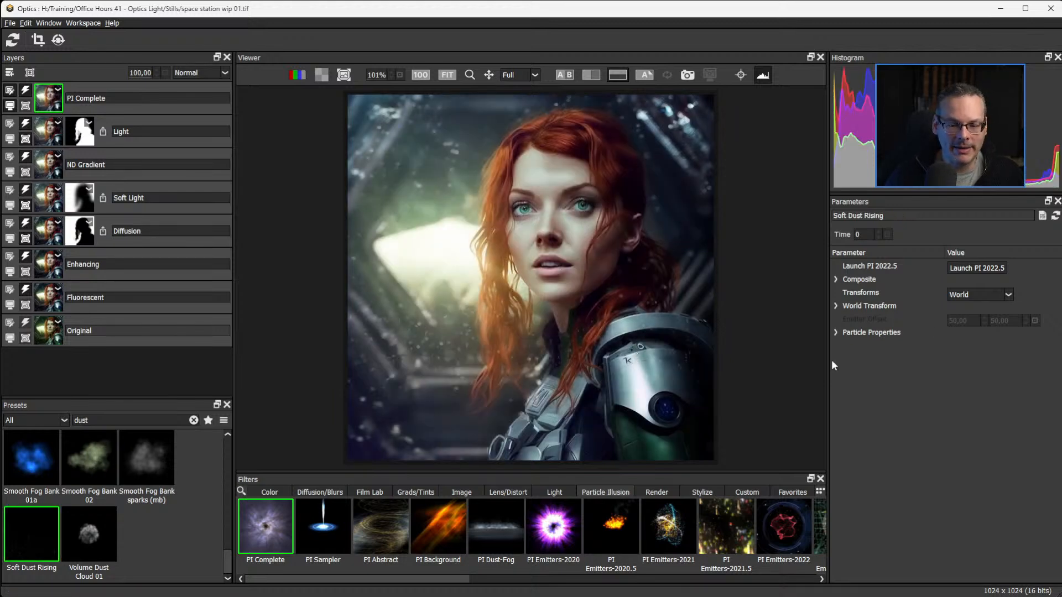
Expand the Particle Properties of the Soft Dust Rising preset.
{"action": "left_click", "coordinate": [835, 331]}
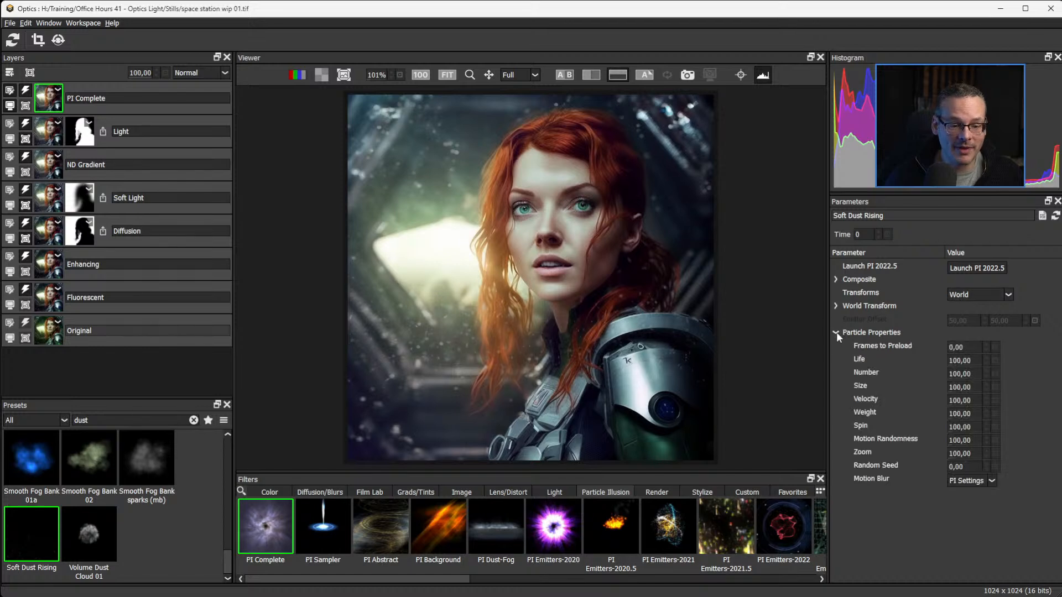